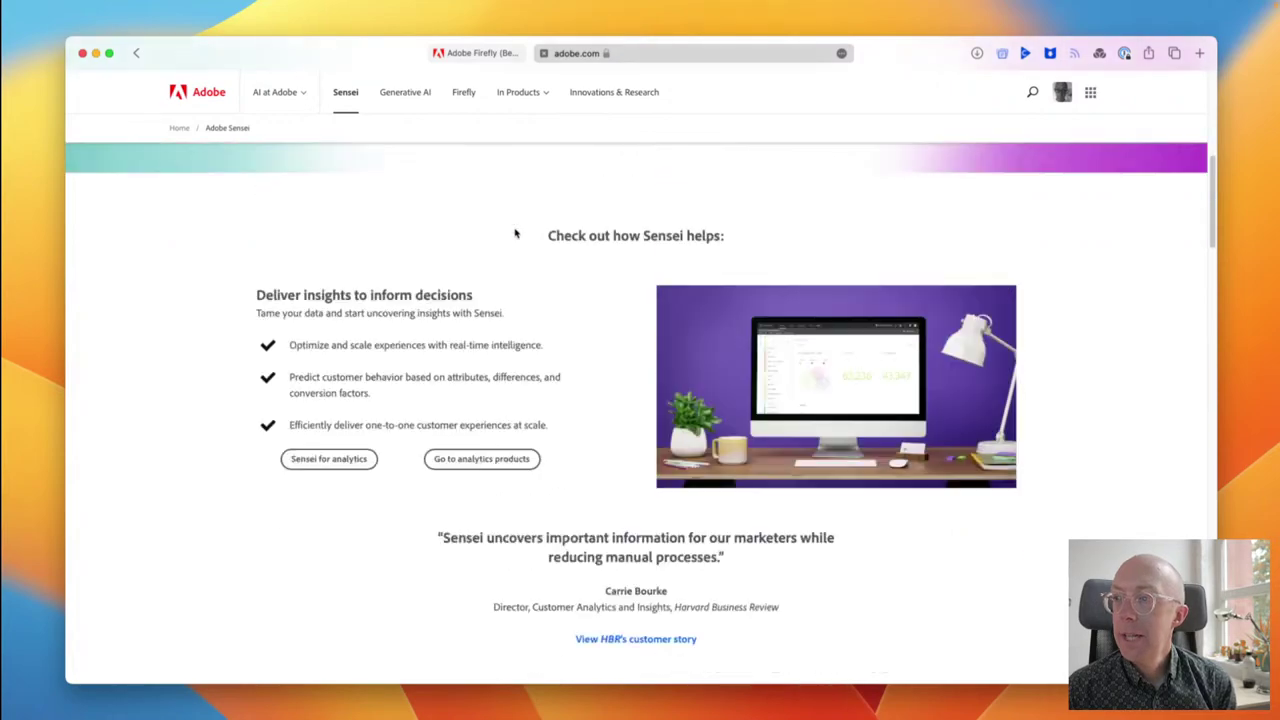
Step: Open Adobe's Generative AI page and look through its sections on Firefly, Sensei GenAI and related resources
{"action": "scroll", "coordinate": [515, 232], "scroll_direction": "up", "scroll_amount": 5}
{"action": "left_click", "coordinate": [407, 93]}
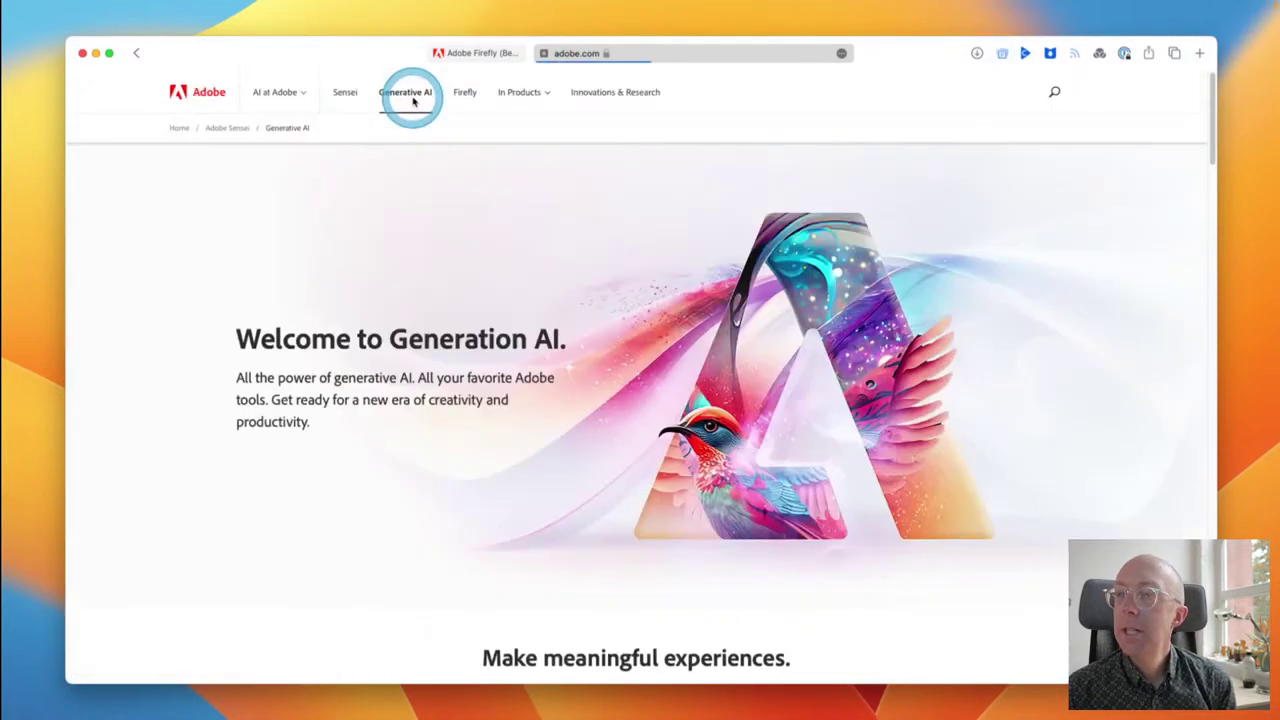
{"action": "scroll", "coordinate": [412, 279], "scroll_direction": "down", "scroll_amount": 5}
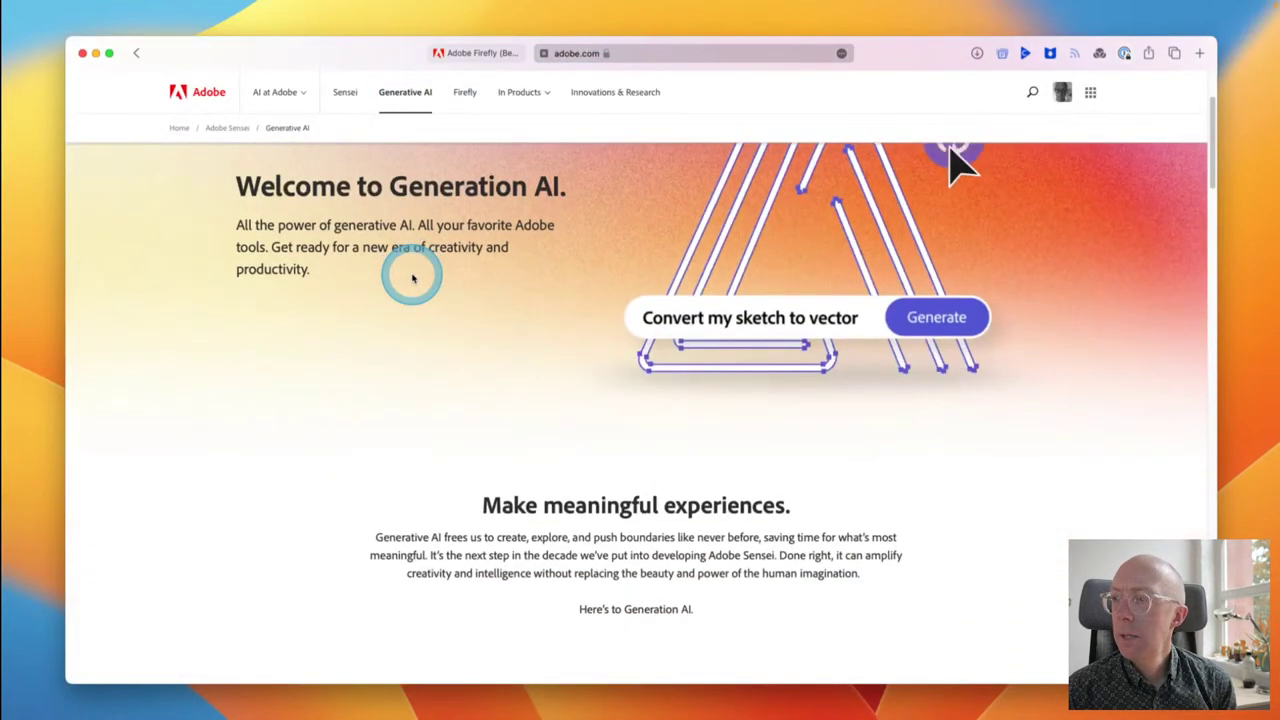
{"action": "scroll", "coordinate": [412, 279], "scroll_direction": "down", "scroll_amount": 5}
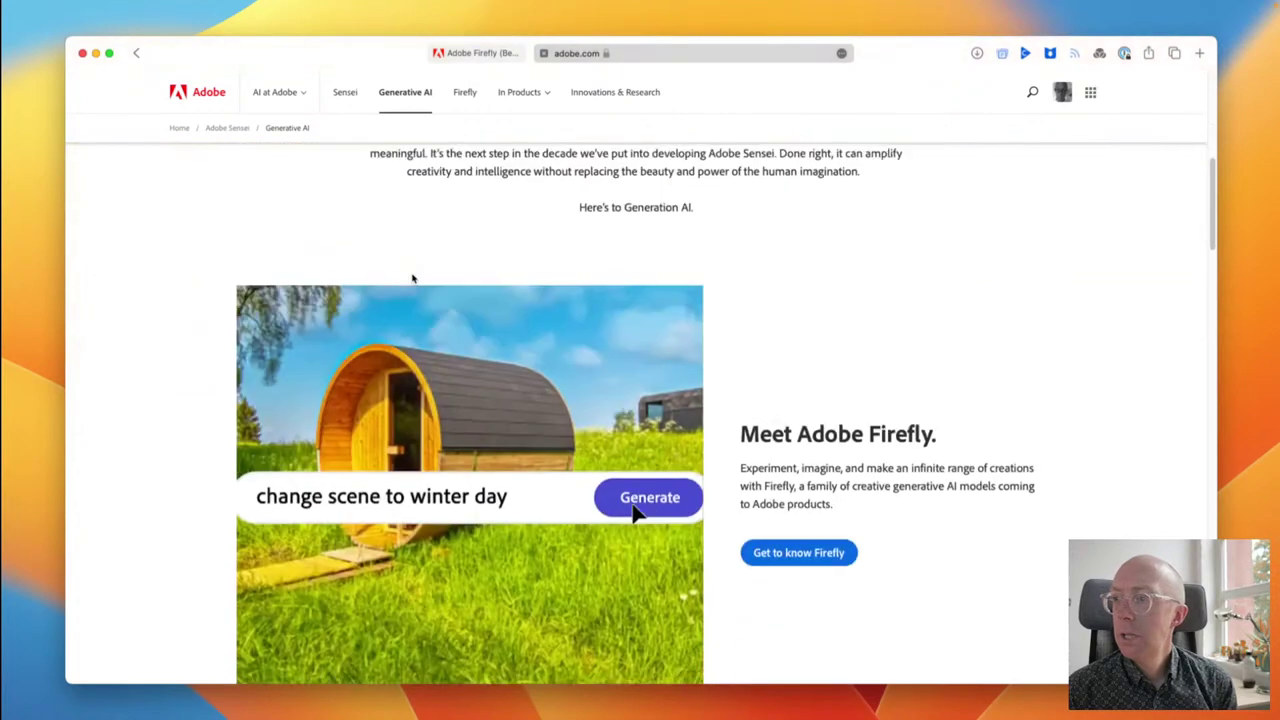
{"action": "scroll", "coordinate": [412, 279], "scroll_direction": "down", "scroll_amount": 6}
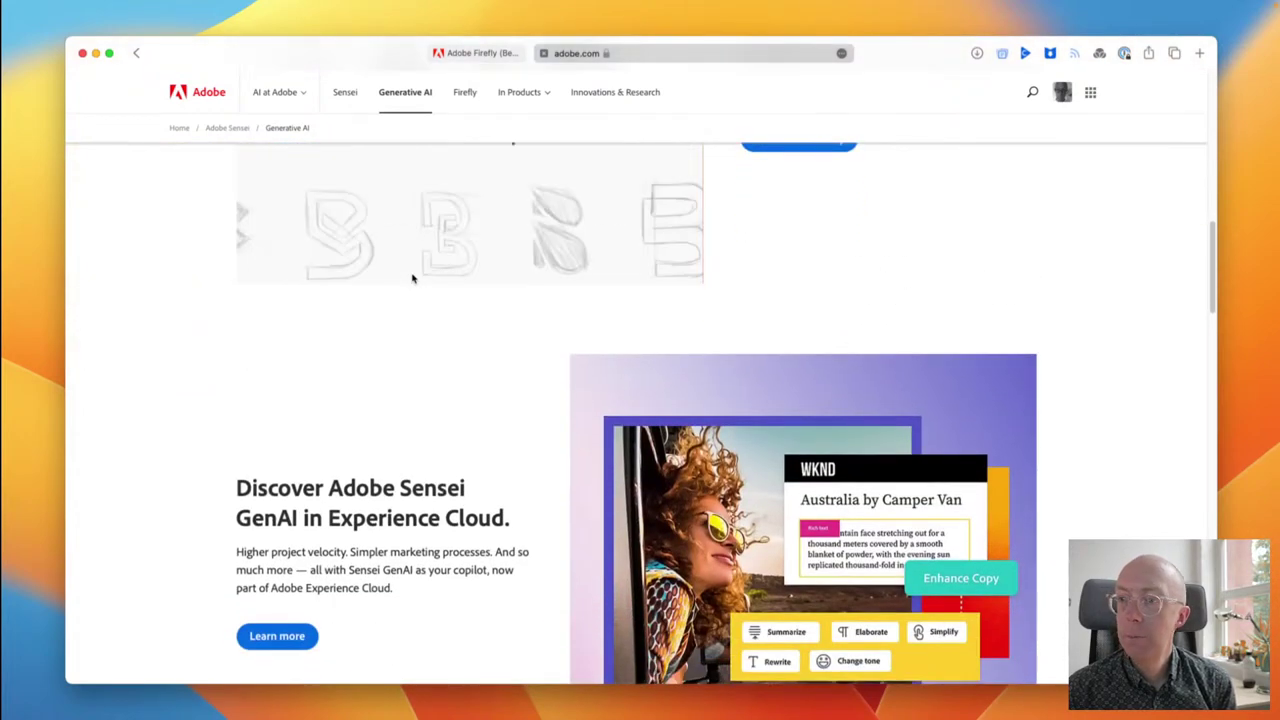
{"action": "scroll", "coordinate": [412, 279], "scroll_direction": "down", "scroll_amount": 10}
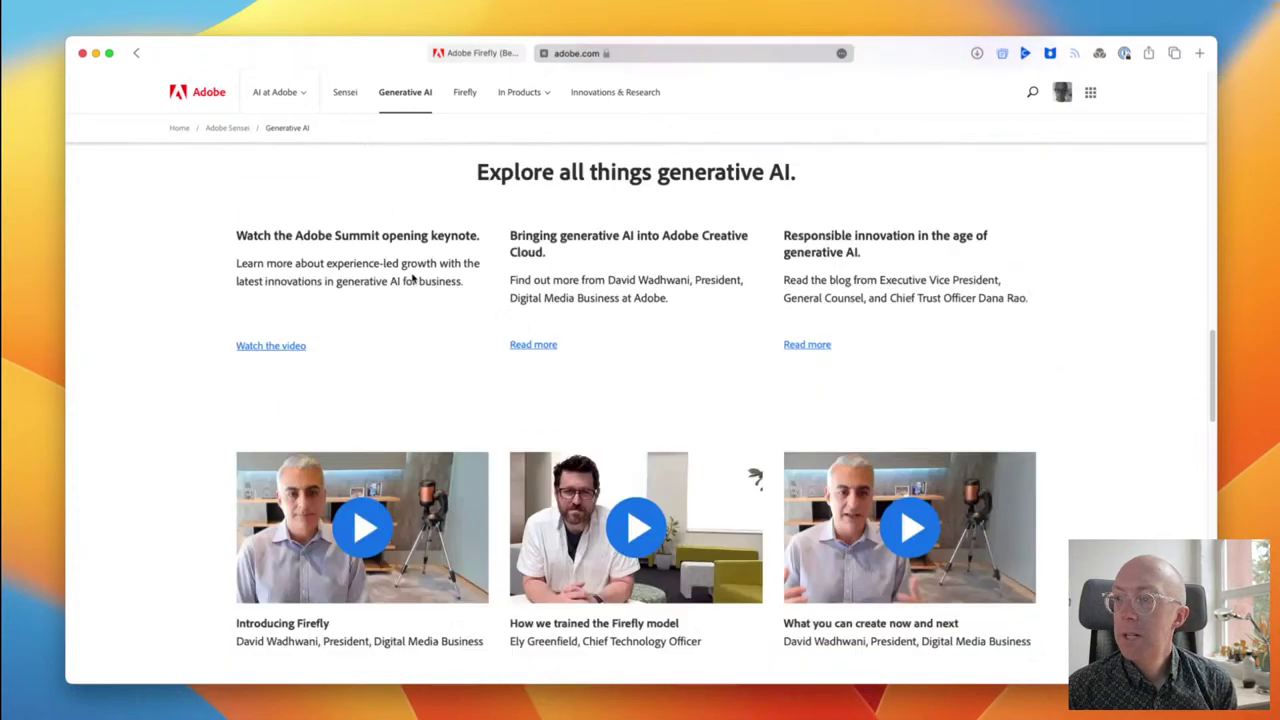
{"action": "scroll", "coordinate": [412, 279], "scroll_direction": "up", "scroll_amount": 15}
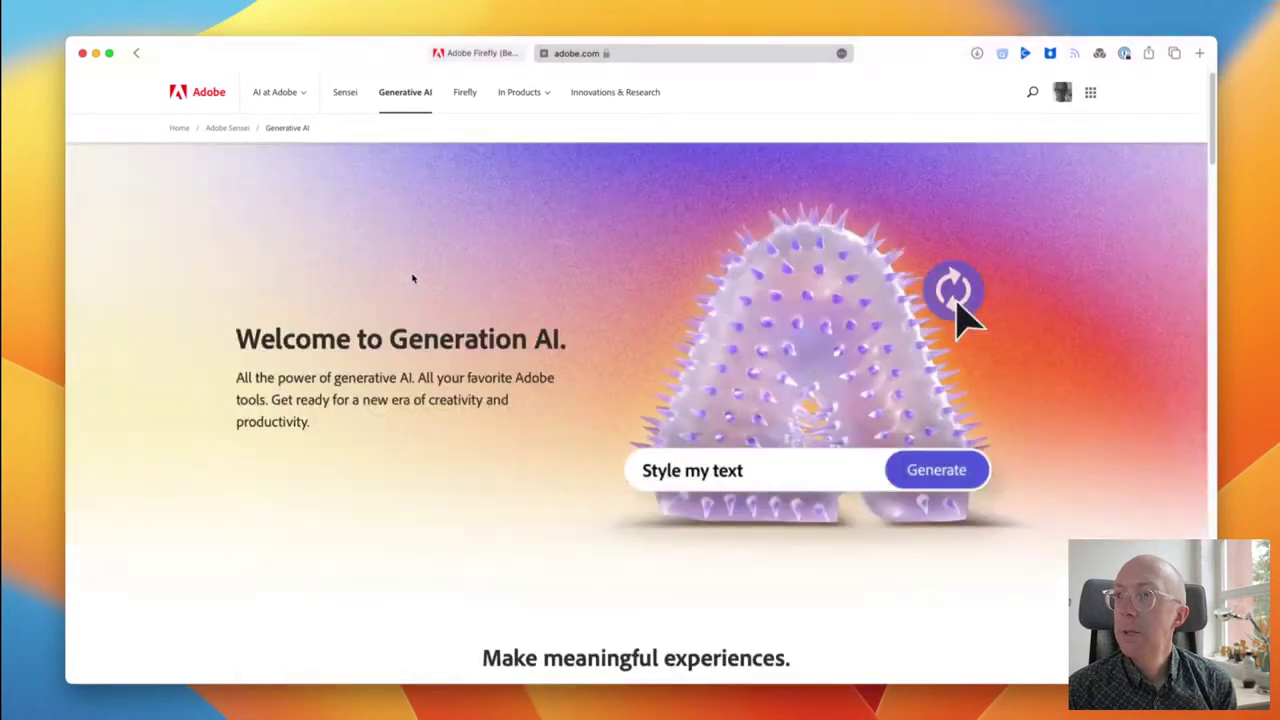
Step: Open the Creative Cloud page among the Sensei-powered products and review its benefits, customer story and After Effects features
{"action": "left_click", "coordinate": [522, 93]}
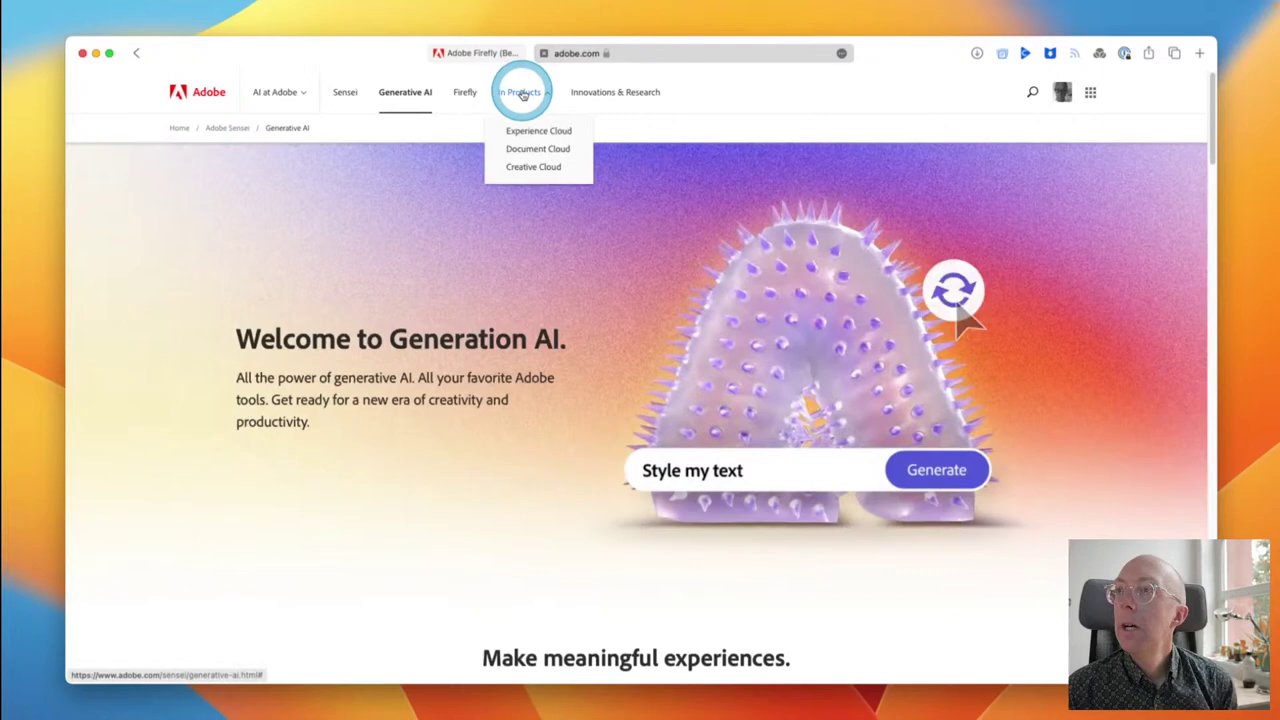
{"action": "left_click", "coordinate": [525, 172]}
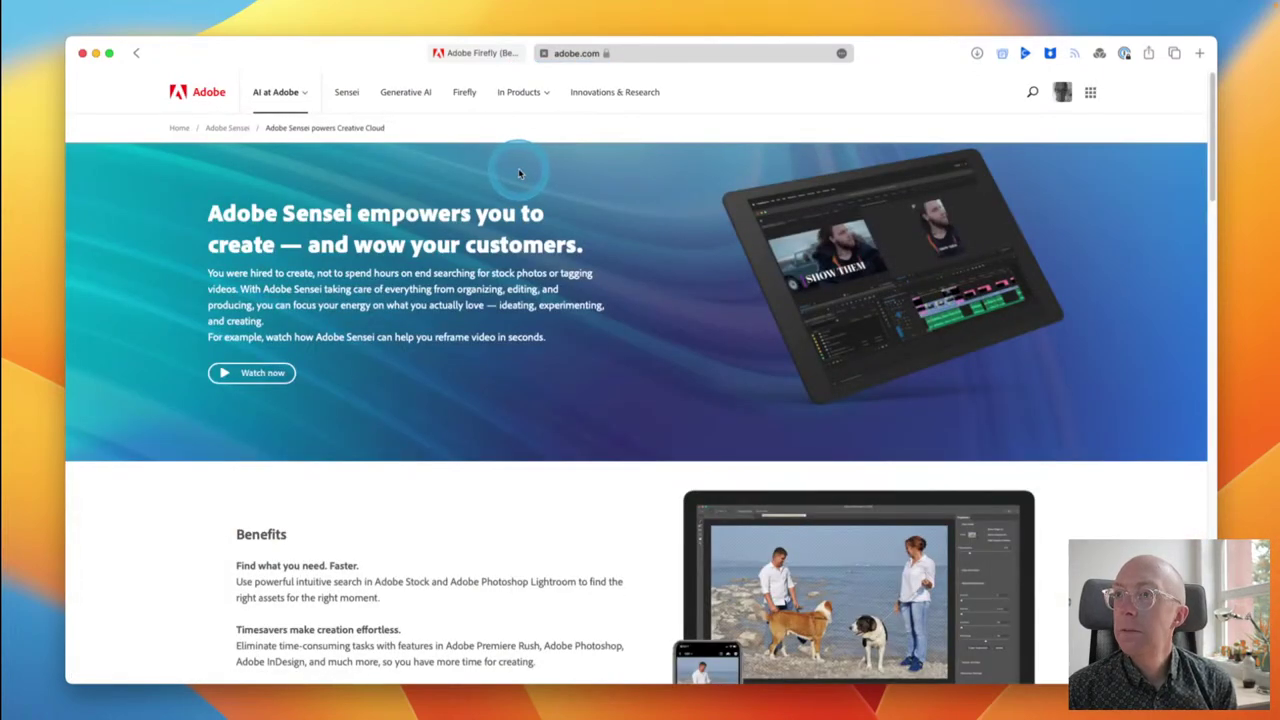
{"action": "scroll", "coordinate": [492, 252], "scroll_direction": "down", "scroll_amount": 5}
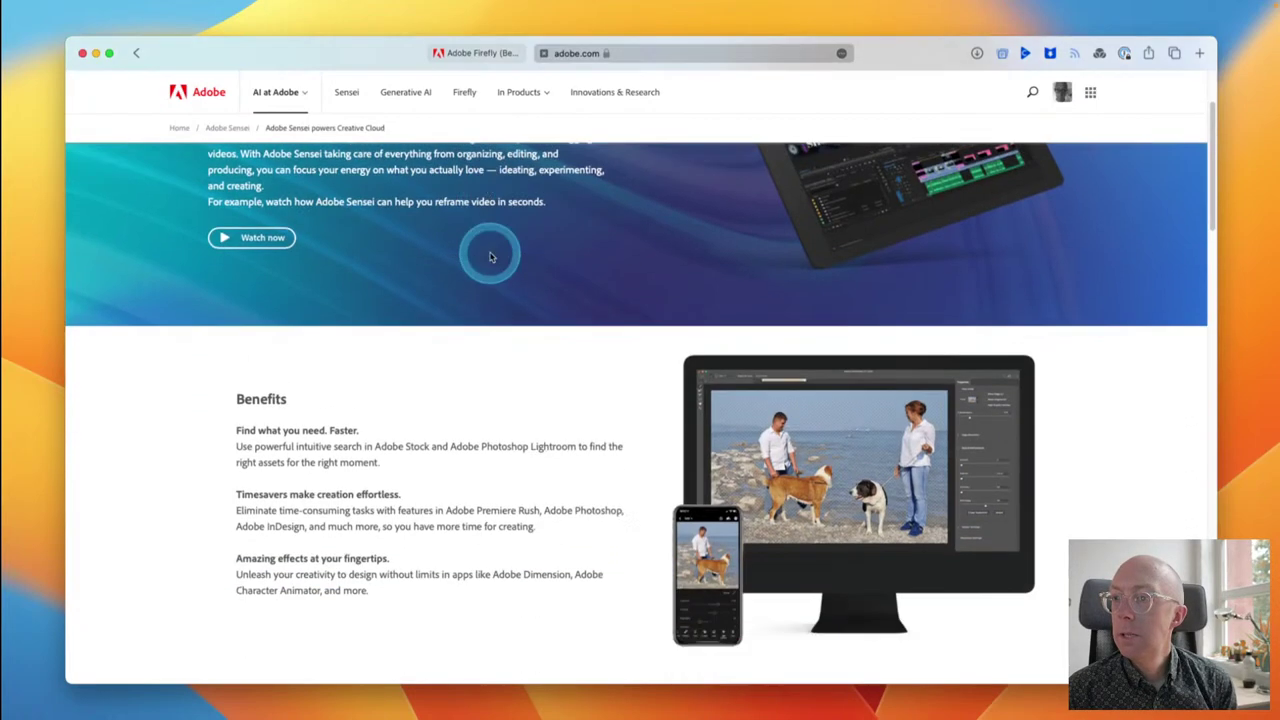
{"action": "scroll", "coordinate": [490, 256], "scroll_direction": "down", "scroll_amount": 5}
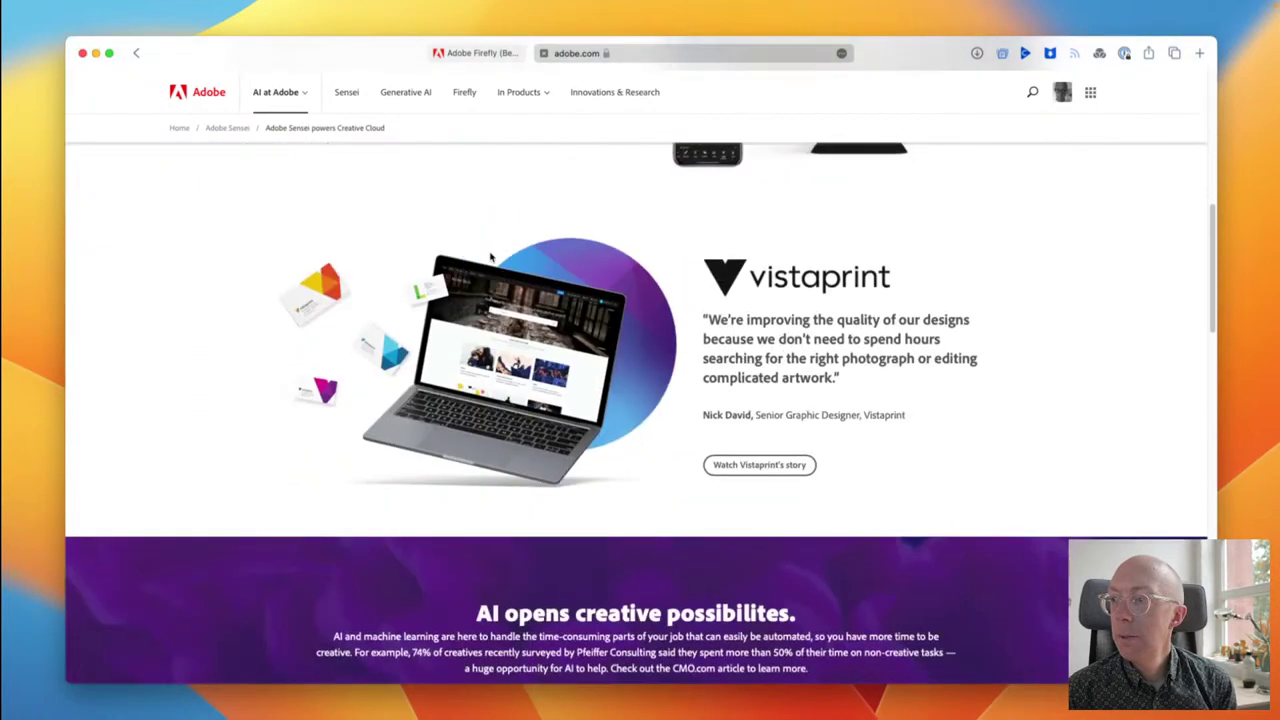
{"action": "scroll", "coordinate": [490, 257], "scroll_direction": "down", "scroll_amount": 1}
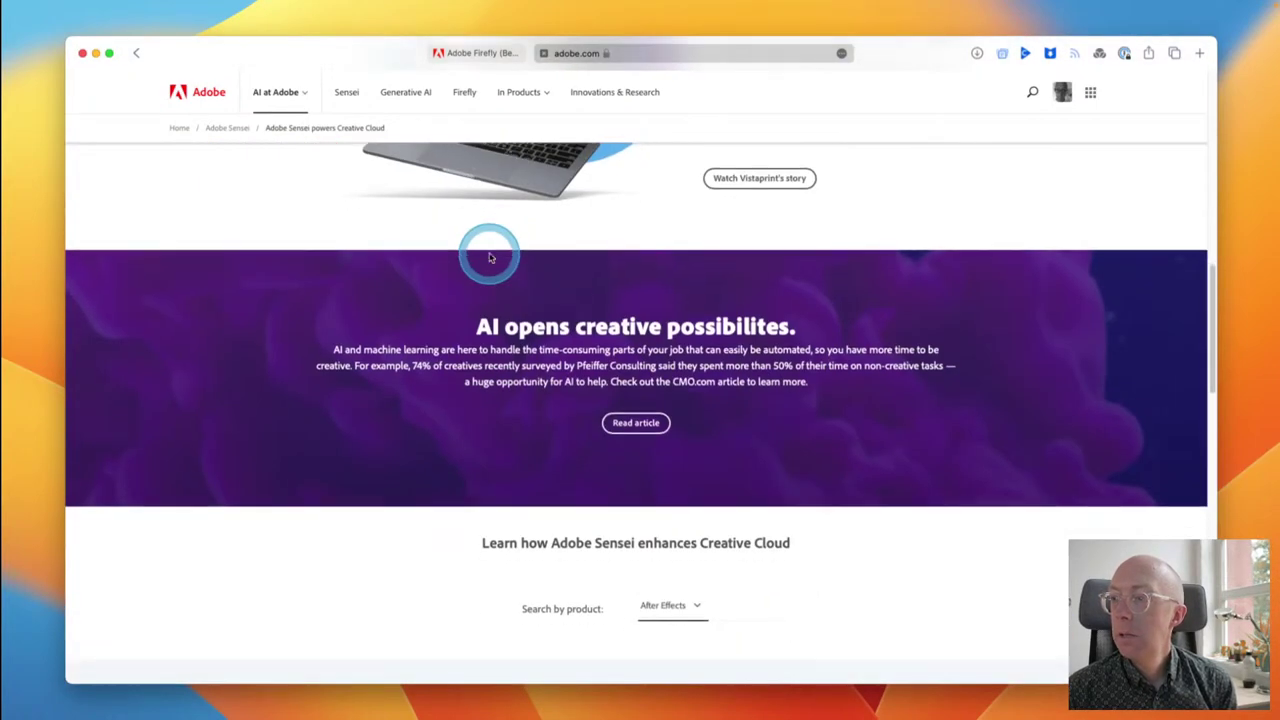
{"action": "scroll", "coordinate": [489, 258], "scroll_direction": "down", "scroll_amount": 4}
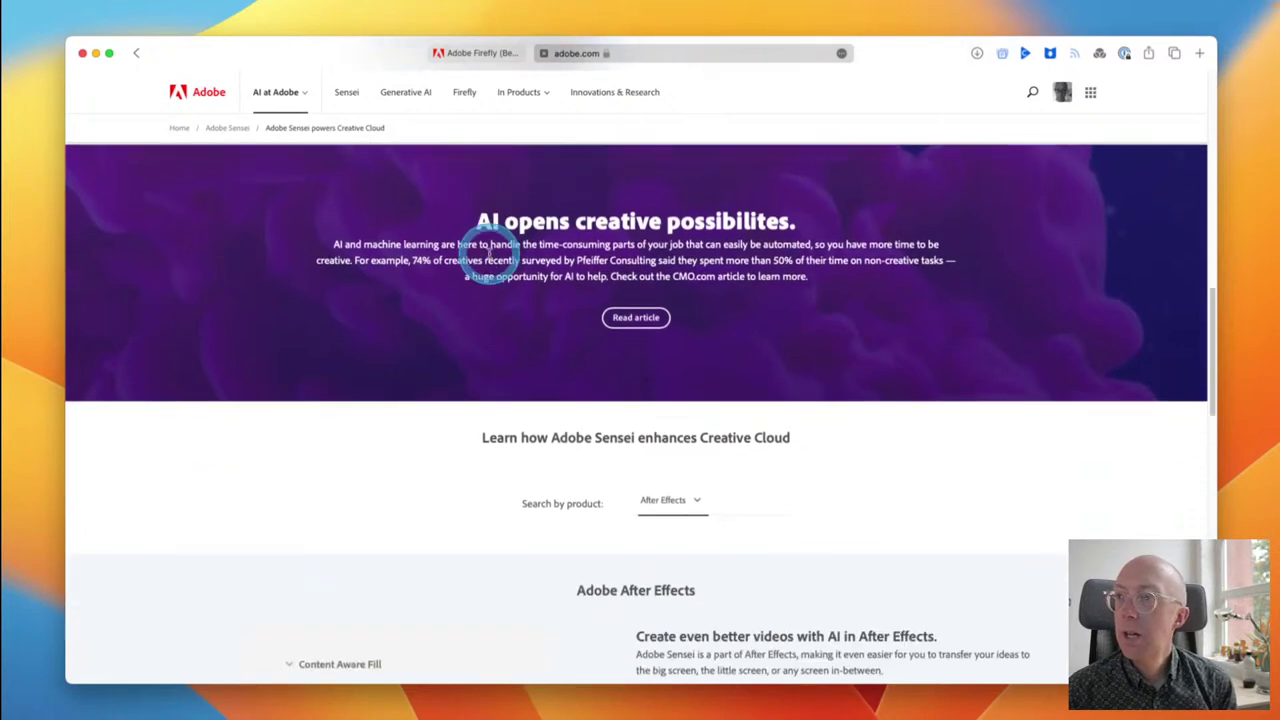
{"action": "scroll", "coordinate": [487, 256], "scroll_direction": "down", "scroll_amount": 2}
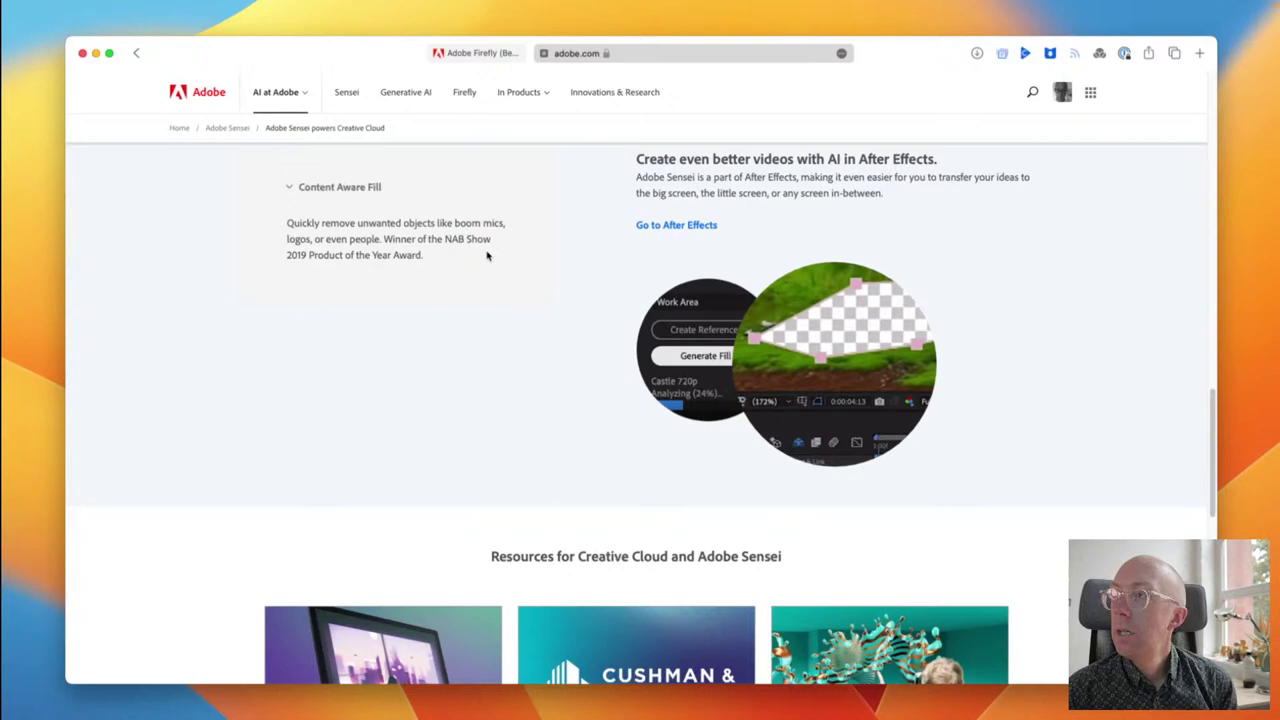
{"action": "scroll", "coordinate": [487, 256], "scroll_direction": "down", "scroll_amount": 1}
{"action": "scroll", "coordinate": [487, 256], "scroll_direction": "up", "scroll_amount": 2}
{"action": "left_click", "coordinate": [487, 256]}
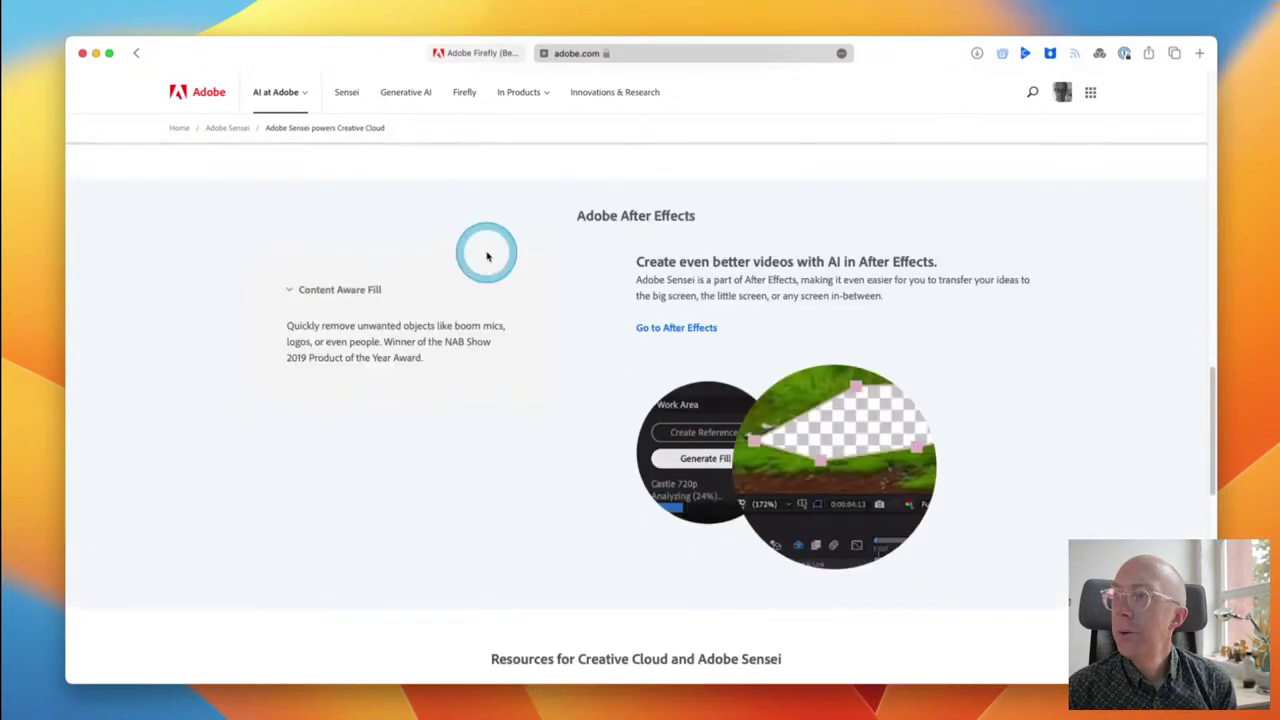
Step: Choose Audition in the Creative Cloud product search and review its Sensei features and the resources below
{"action": "scroll", "coordinate": [487, 256], "scroll_direction": "up", "scroll_amount": 1}
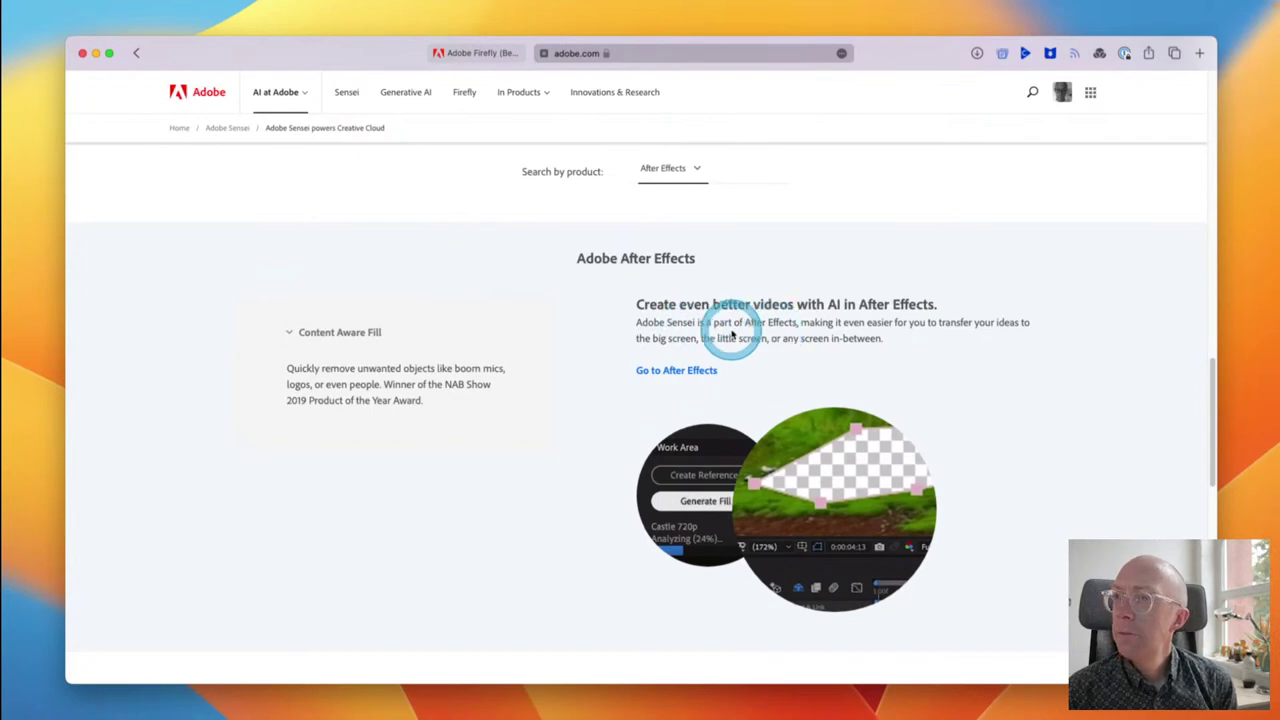
{"action": "scroll", "coordinate": [729, 334], "scroll_direction": "up", "scroll_amount": 3}
{"action": "left_click", "coordinate": [685, 318]}
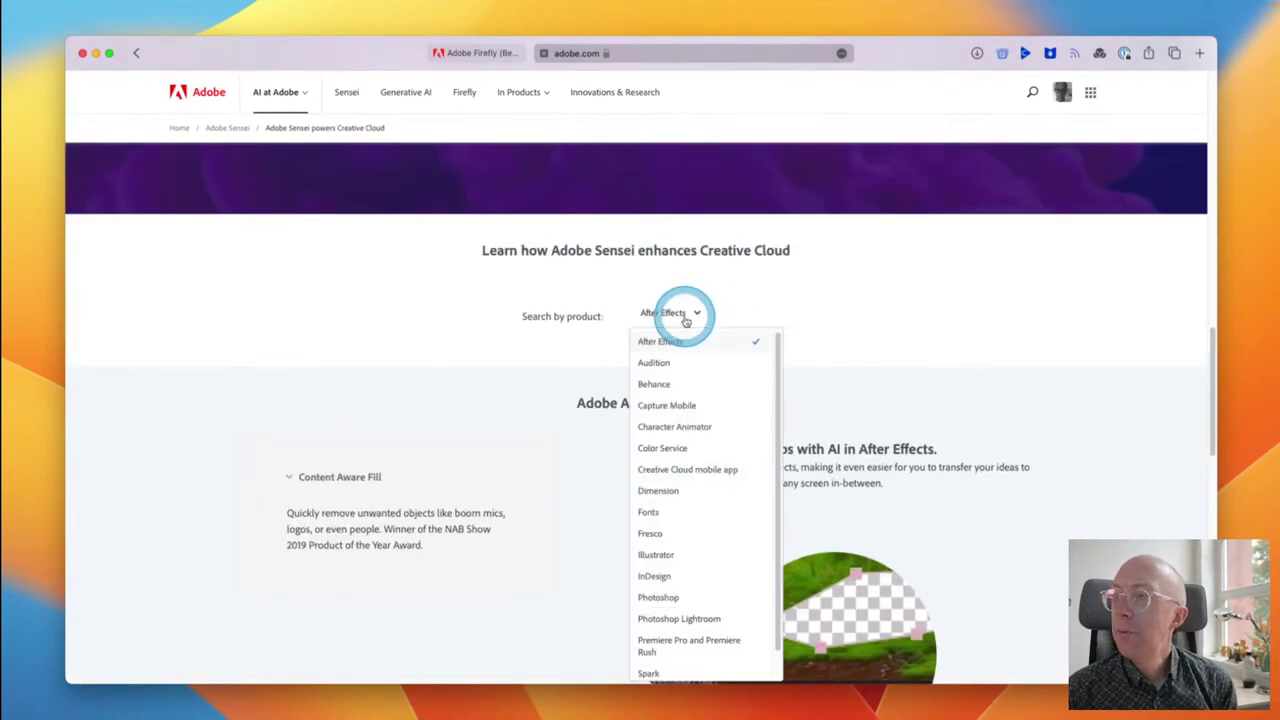
{"action": "left_click", "coordinate": [676, 366]}
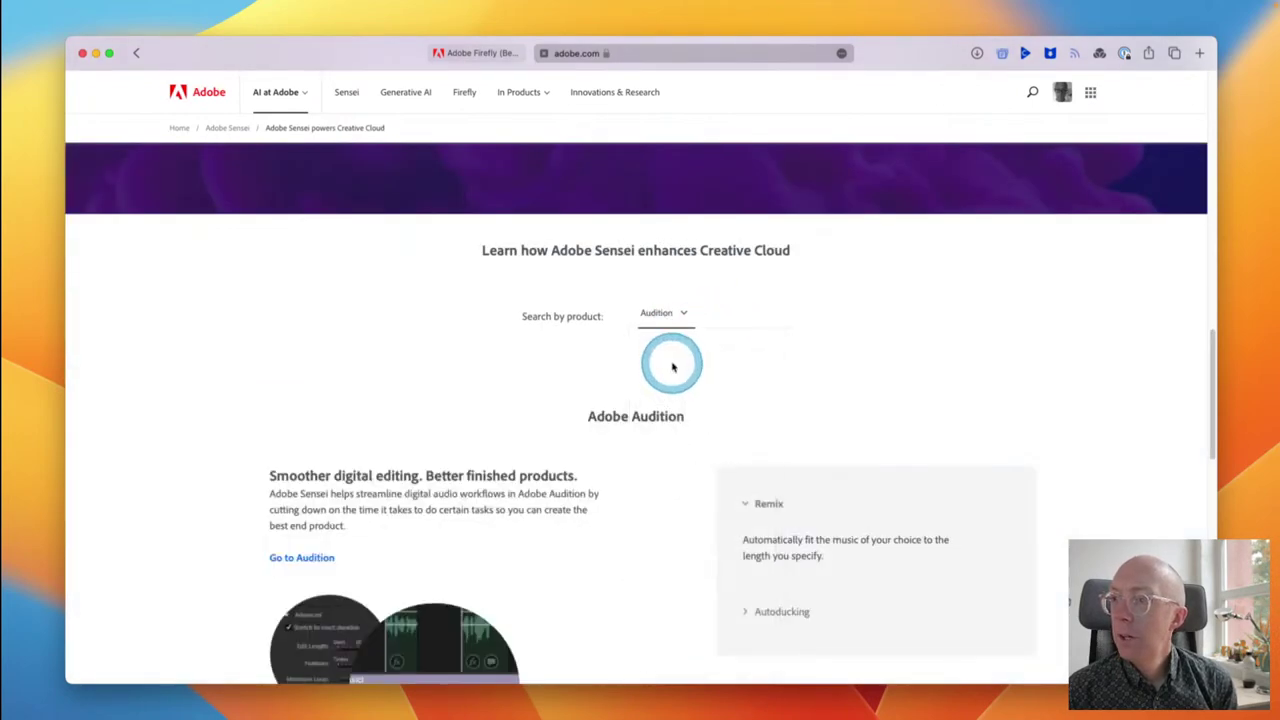
{"action": "scroll", "coordinate": [671, 366], "scroll_direction": "down", "scroll_amount": 3}
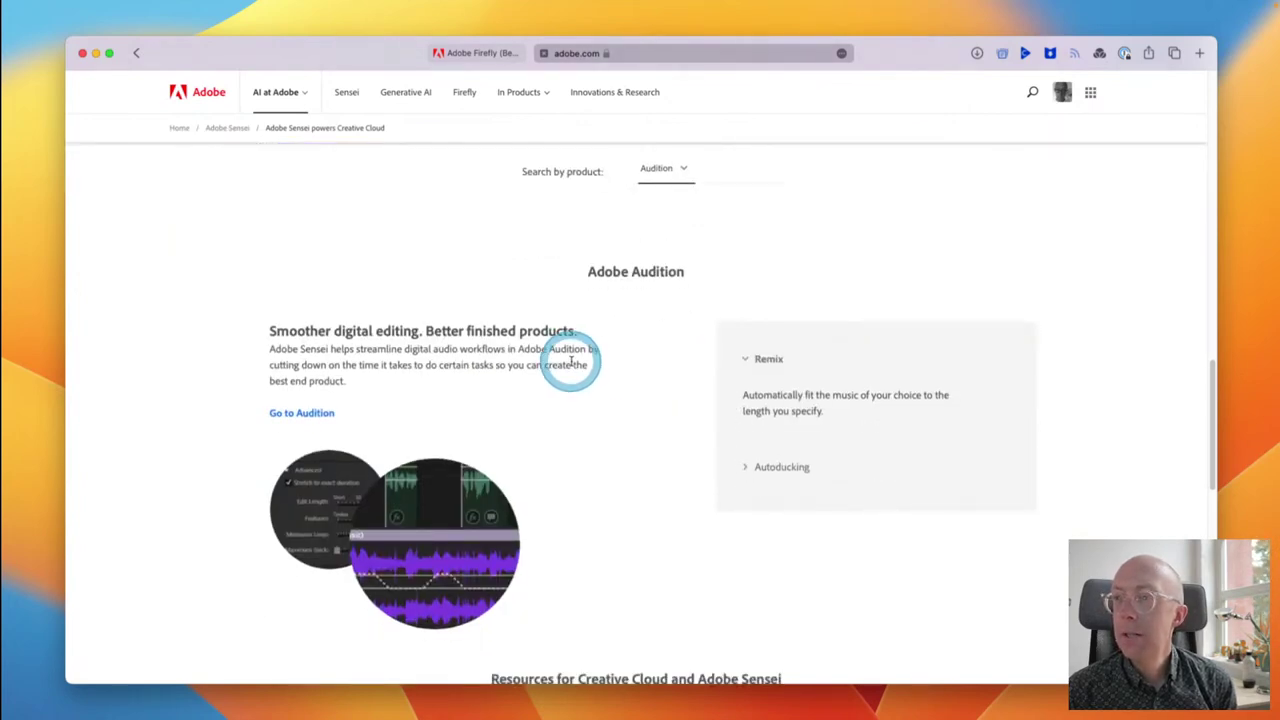
{"action": "scroll", "coordinate": [572, 365], "scroll_direction": "down", "scroll_amount": 8}
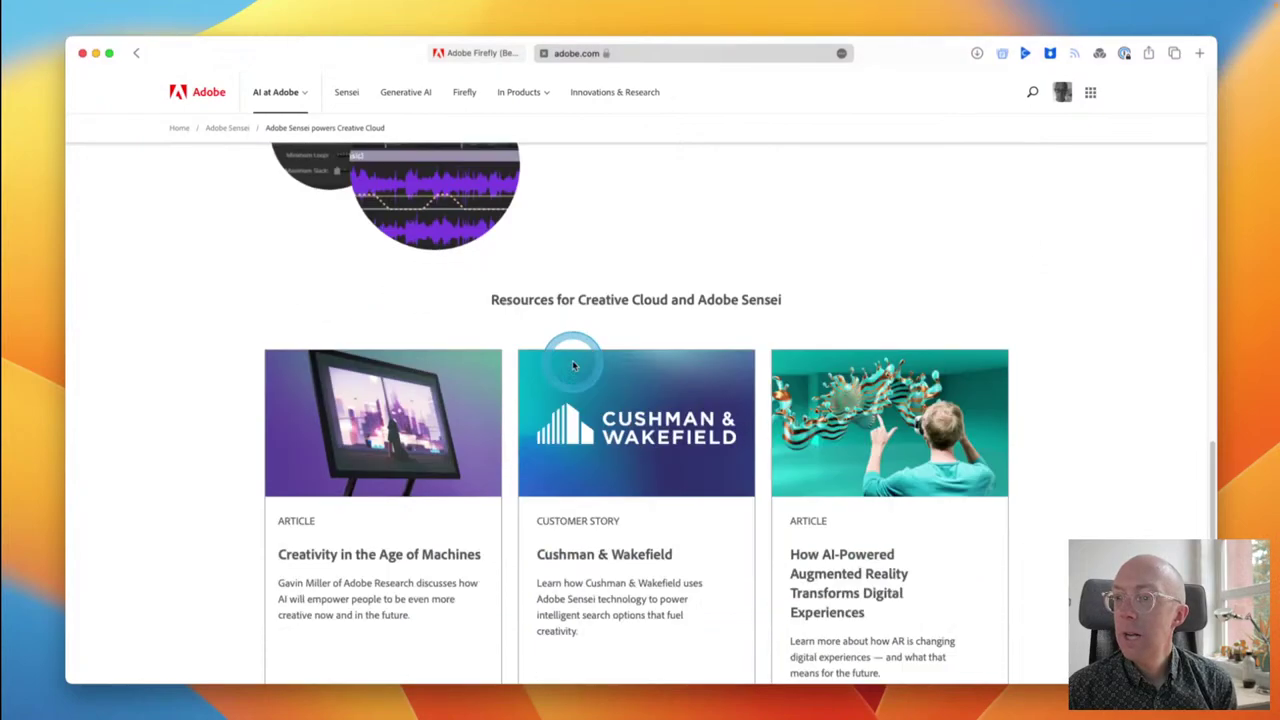
{"action": "scroll", "coordinate": [573, 365], "scroll_direction": "up", "scroll_amount": 10}
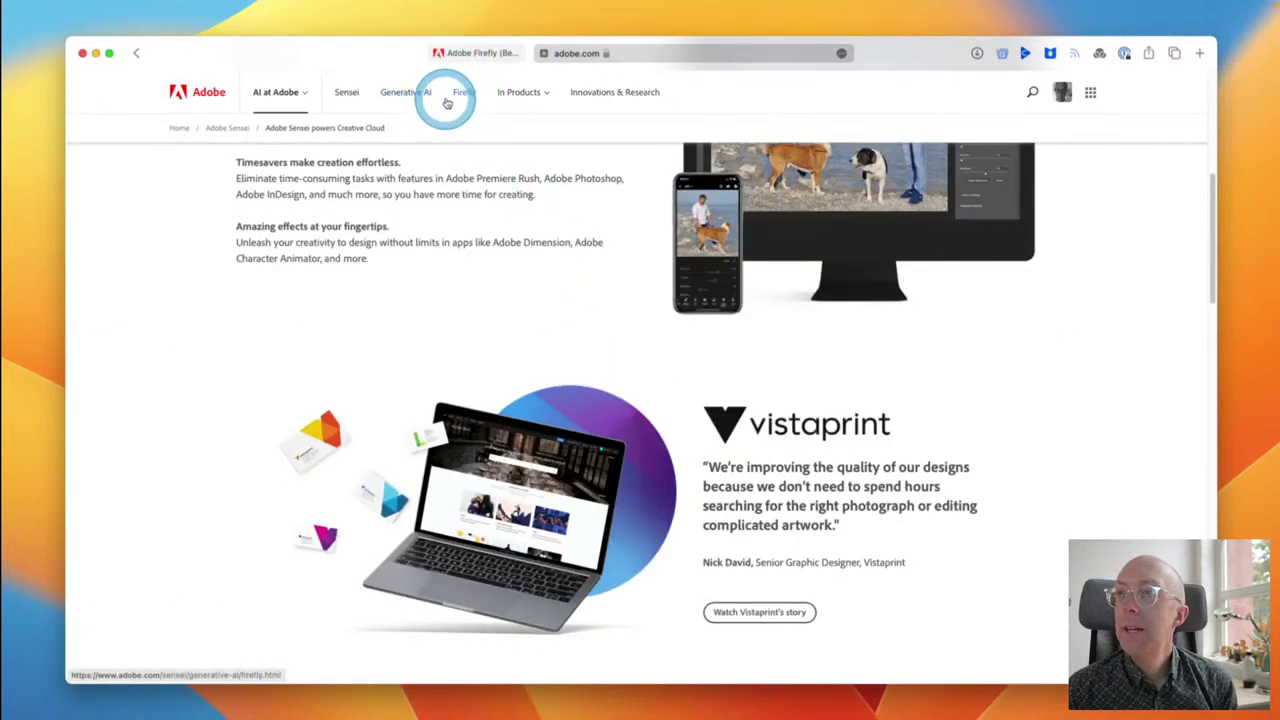
Step: Open the Adobe Firefly page and read the linked blog article about Firefly in Google Bard in a separate tab
{"action": "left_click", "coordinate": [460, 96]}
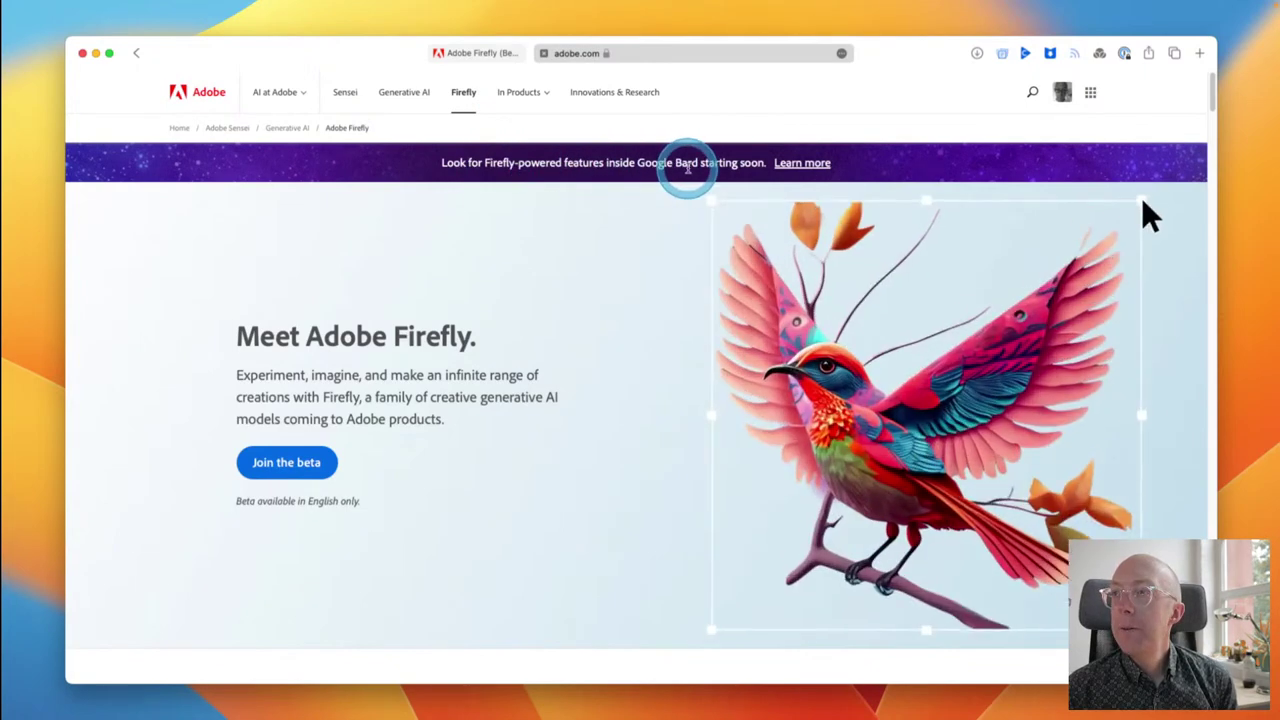
{"action": "left_click", "coordinate": [815, 164], "text": "super"}
{"action": "left_click", "coordinate": [843, 52]}
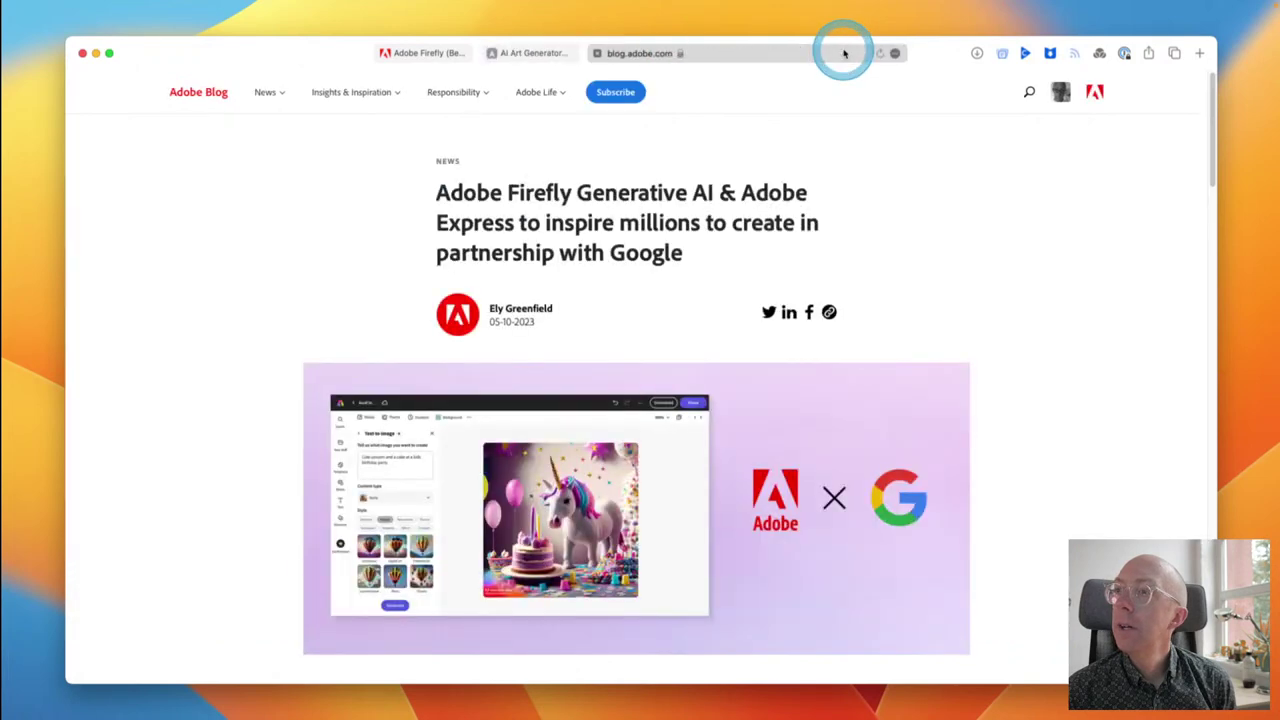
{"action": "scroll", "coordinate": [709, 290], "scroll_direction": "down", "scroll_amount": 5}
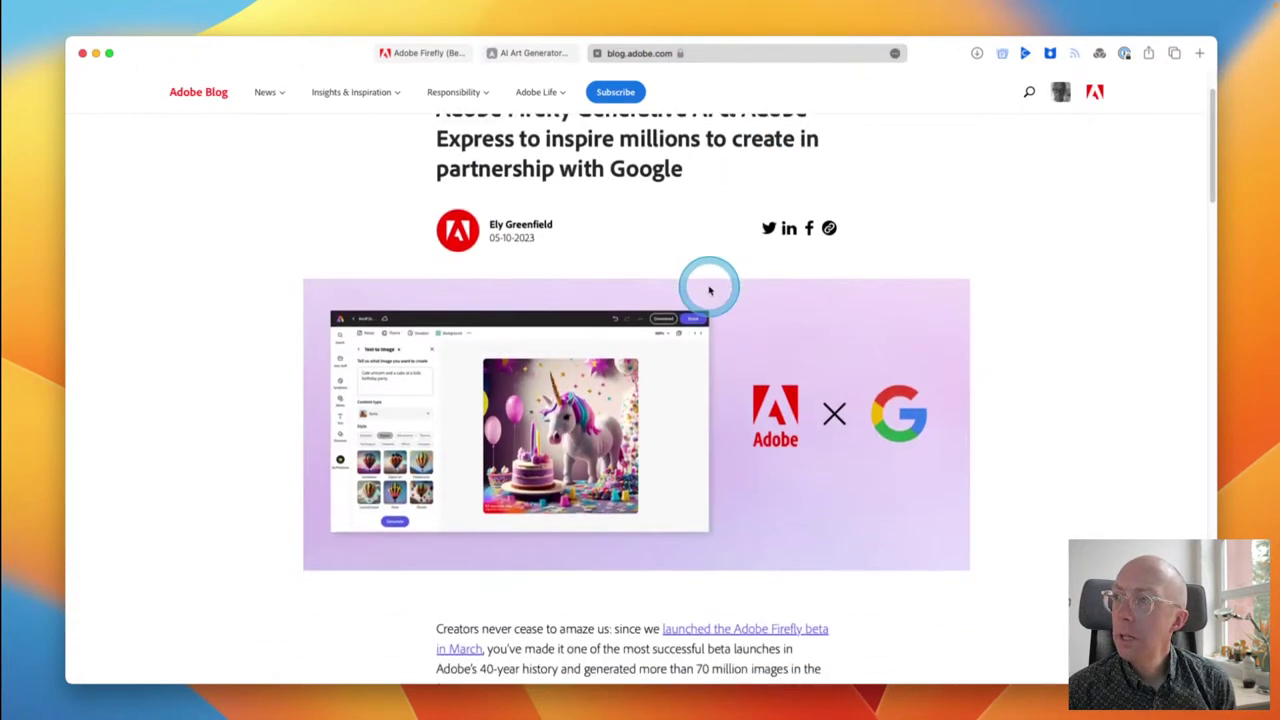
{"action": "scroll", "coordinate": [709, 290], "scroll_direction": "down", "scroll_amount": 2}
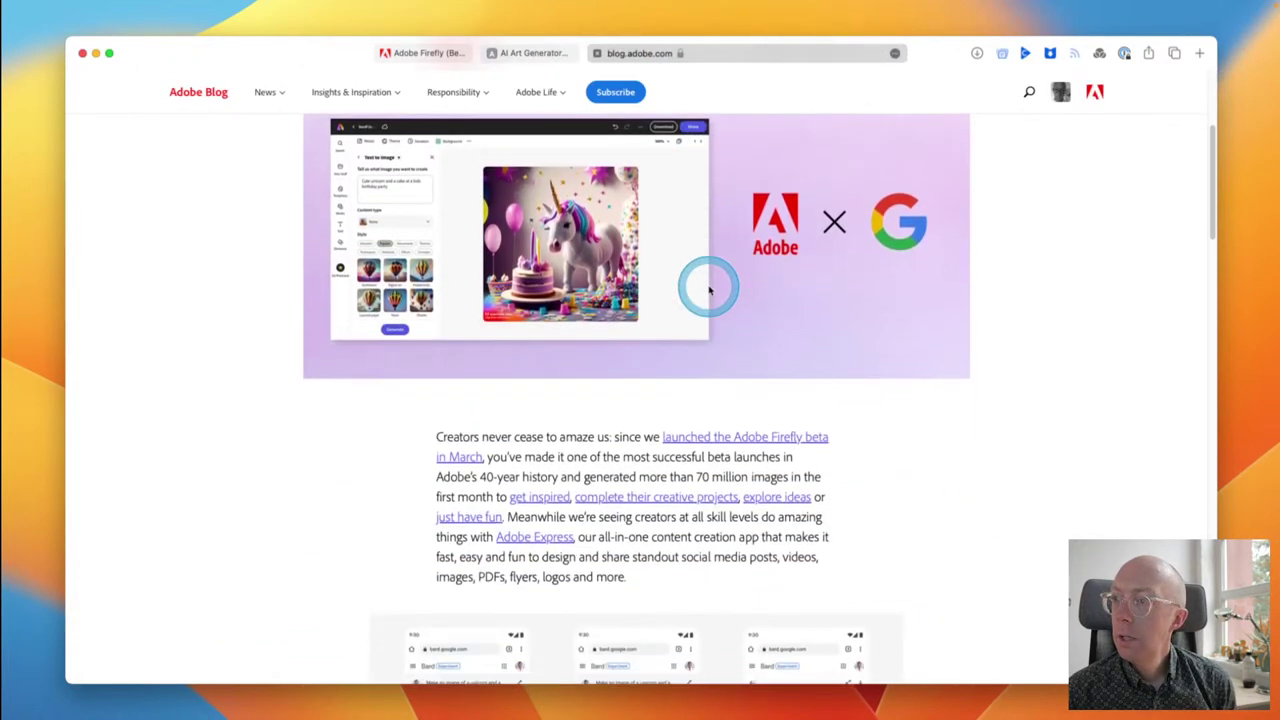
{"action": "scroll", "coordinate": [709, 290], "scroll_direction": "down", "scroll_amount": 2}
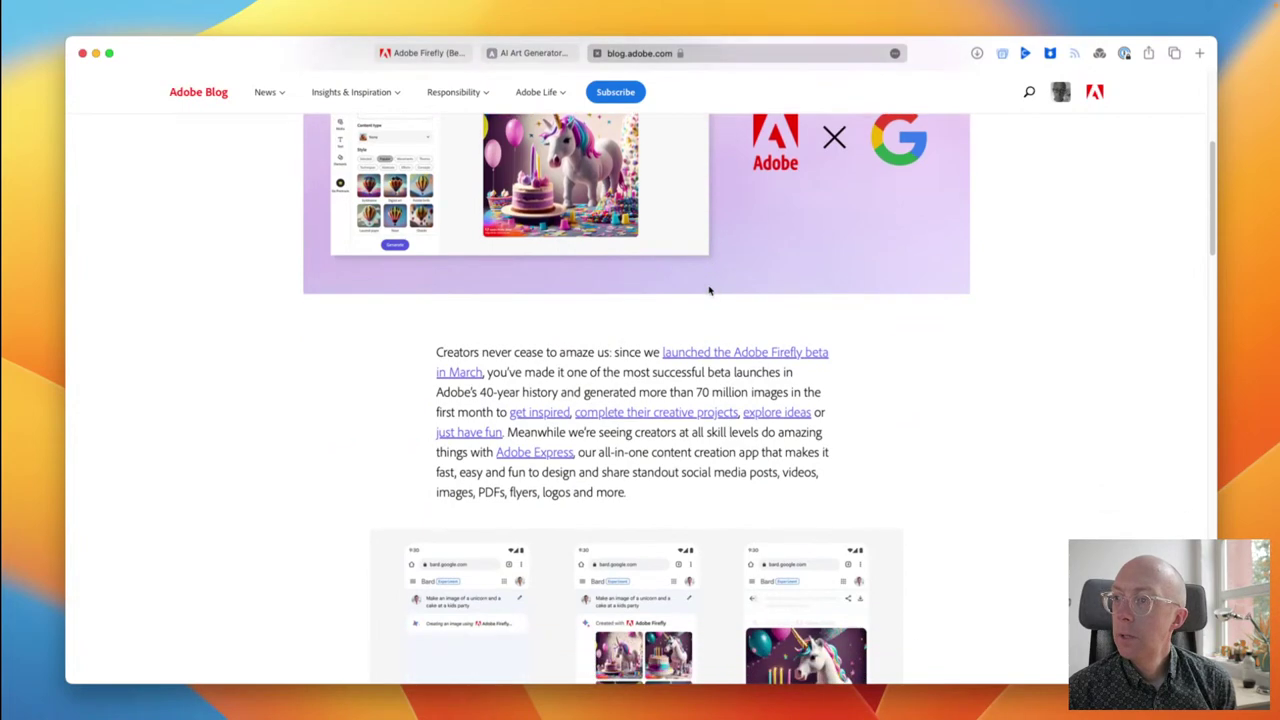
{"action": "scroll", "coordinate": [709, 290], "scroll_direction": "down", "scroll_amount": 5}
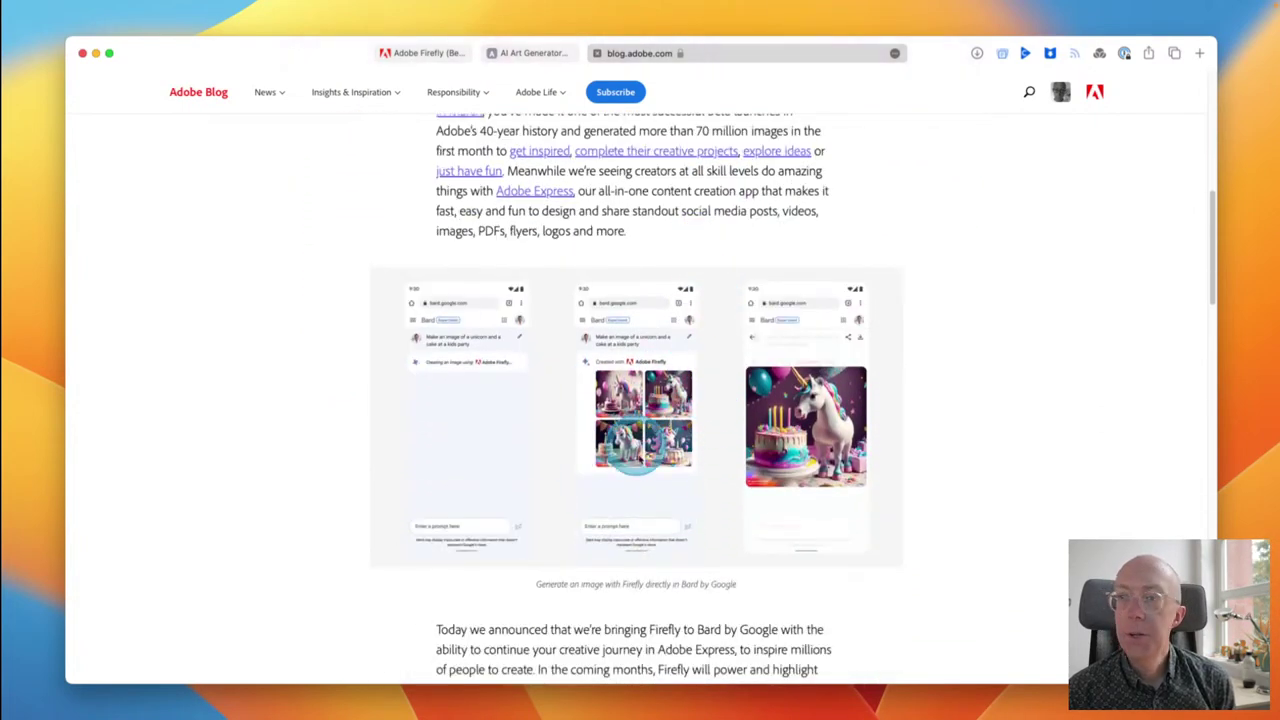
Step: Return to the Adobe Firefly overview page and look through its image gallery and planned creator features
{"action": "left_click", "coordinate": [530, 53]}
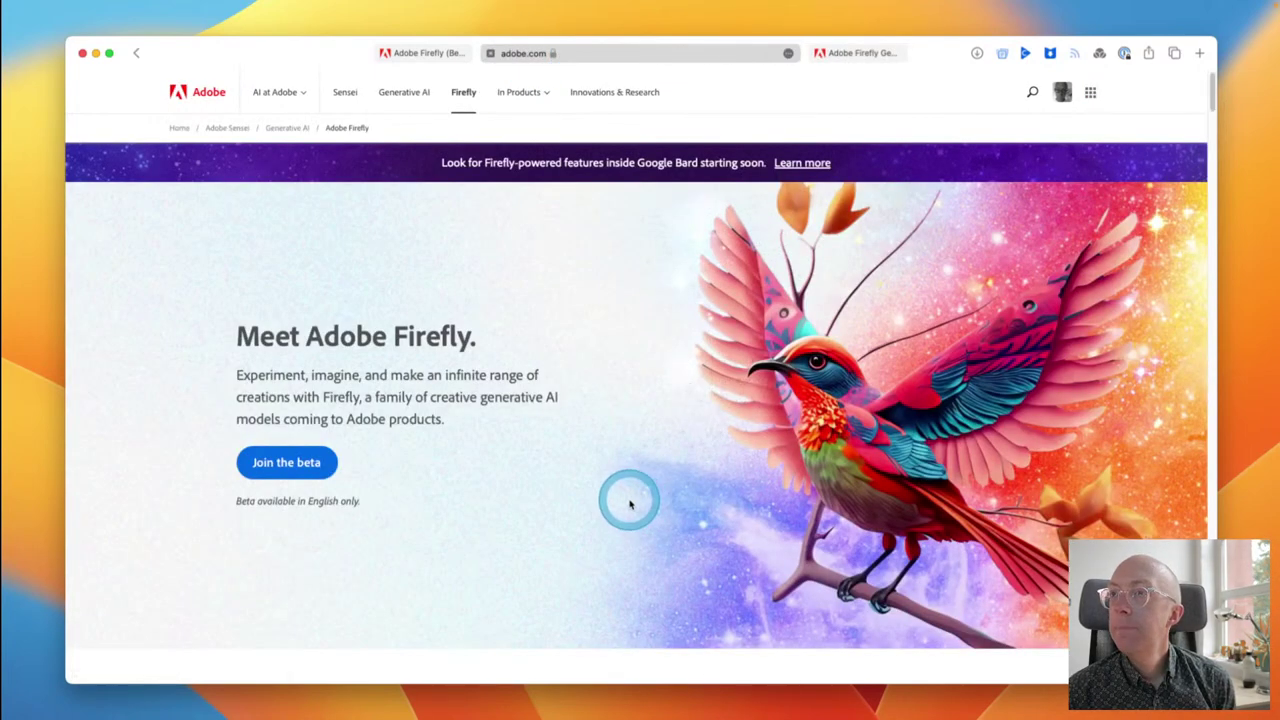
{"action": "scroll", "coordinate": [630, 505], "scroll_direction": "down", "scroll_amount": 3}
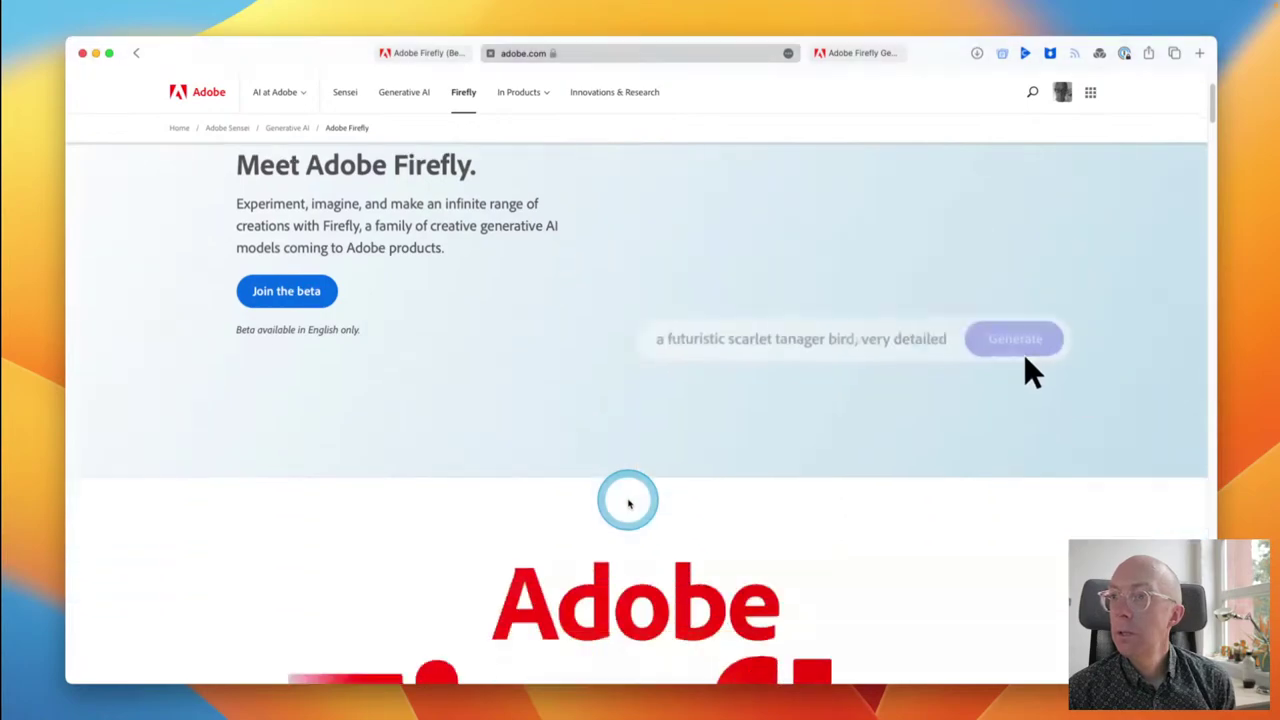
{"action": "scroll", "coordinate": [628, 503], "scroll_direction": "down", "scroll_amount": 10}
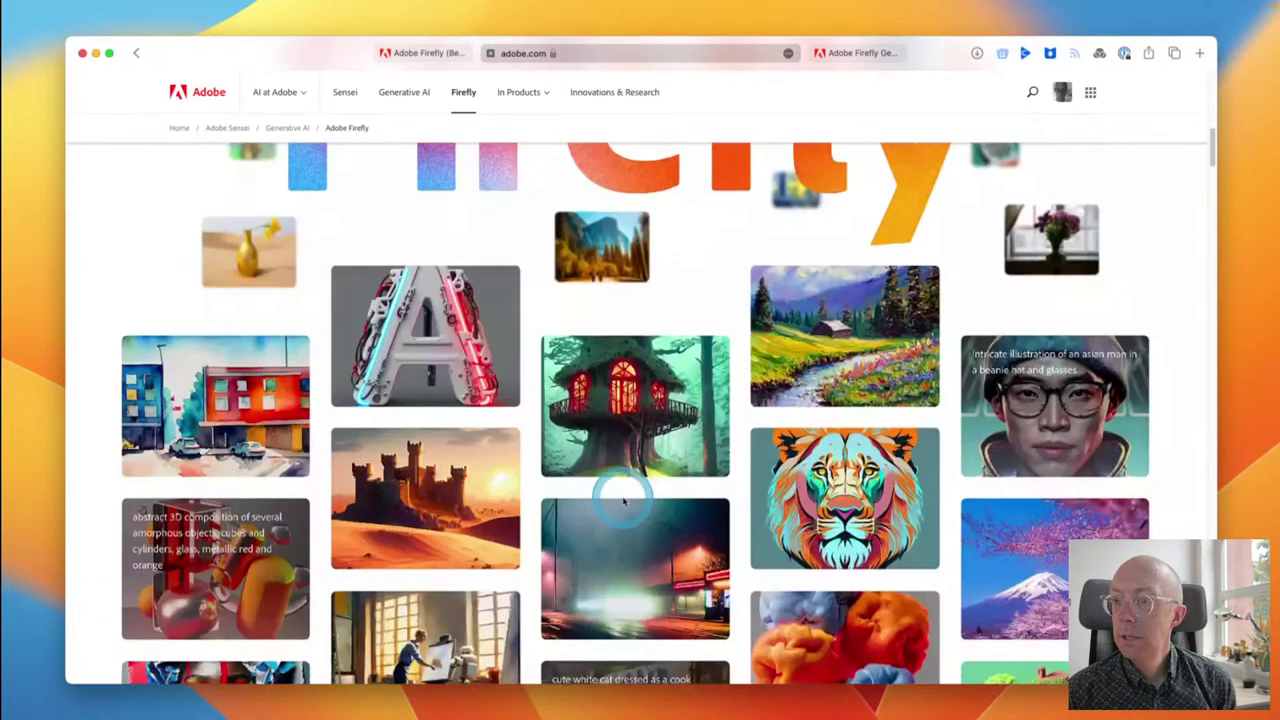
{"action": "scroll", "coordinate": [622, 500], "scroll_direction": "down", "scroll_amount": 15}
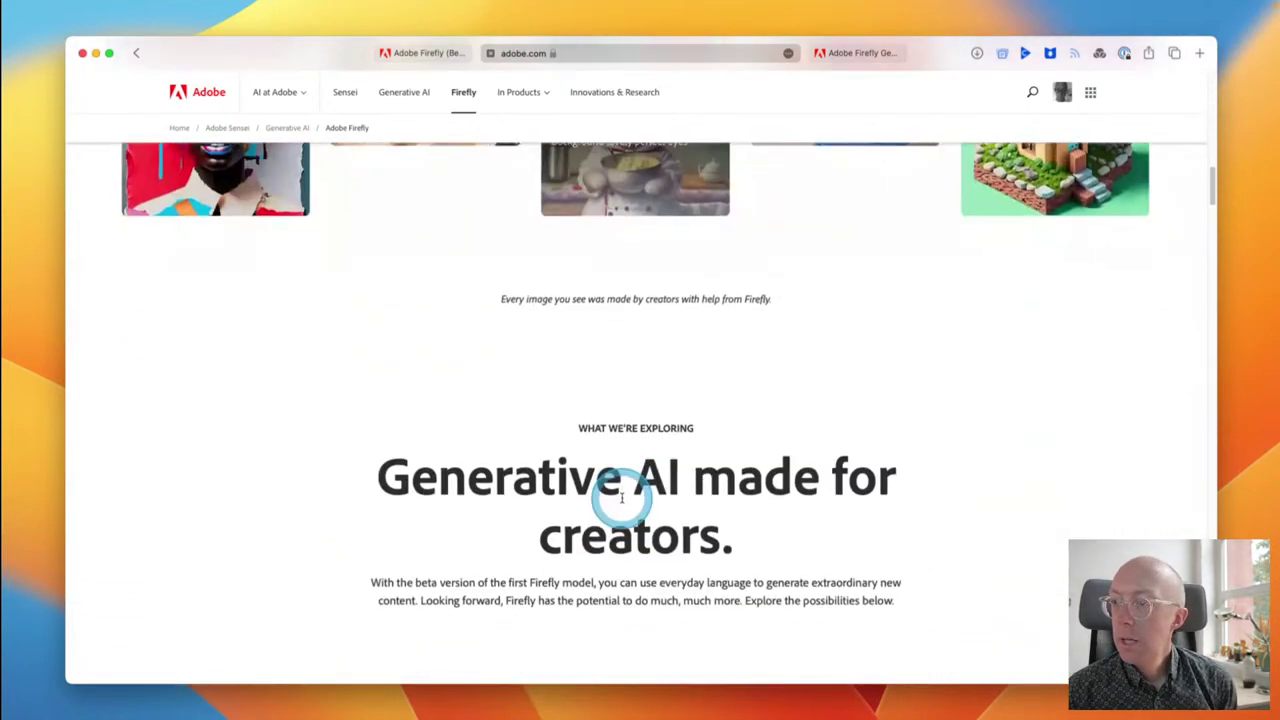
{"action": "scroll", "coordinate": [622, 500], "scroll_direction": "down", "scroll_amount": 16}
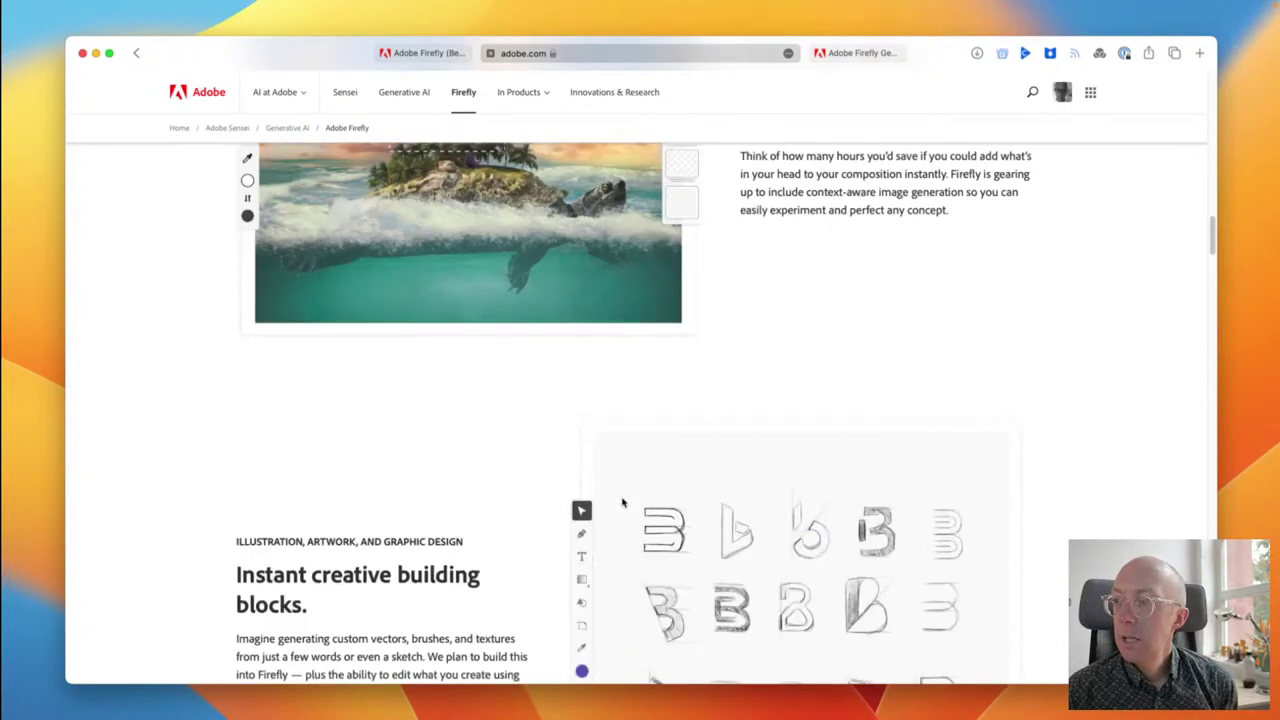
{"action": "scroll", "coordinate": [622, 503], "scroll_direction": "down", "scroll_amount": 7}
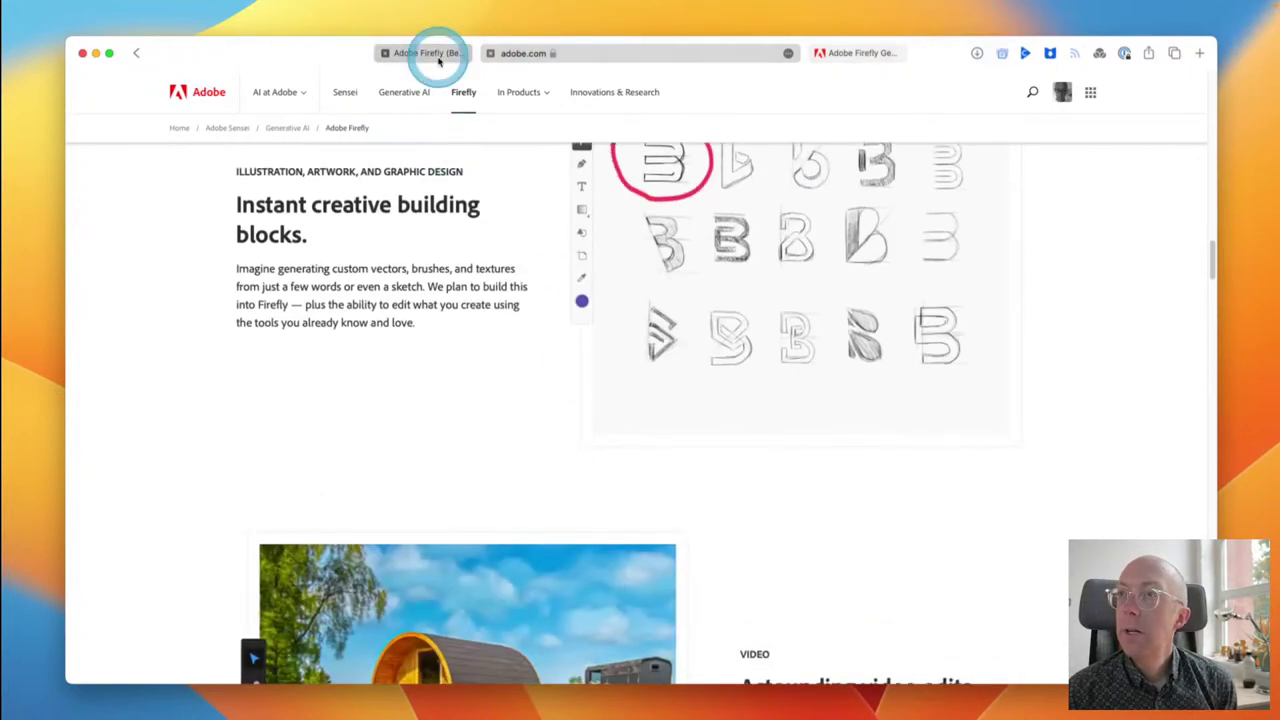
Step: Switch to the open Adobe Firefly (Beta) site and display its full web address
{"action": "left_click", "coordinate": [436, 56]}
{"action": "left_click", "coordinate": [486, 364]}
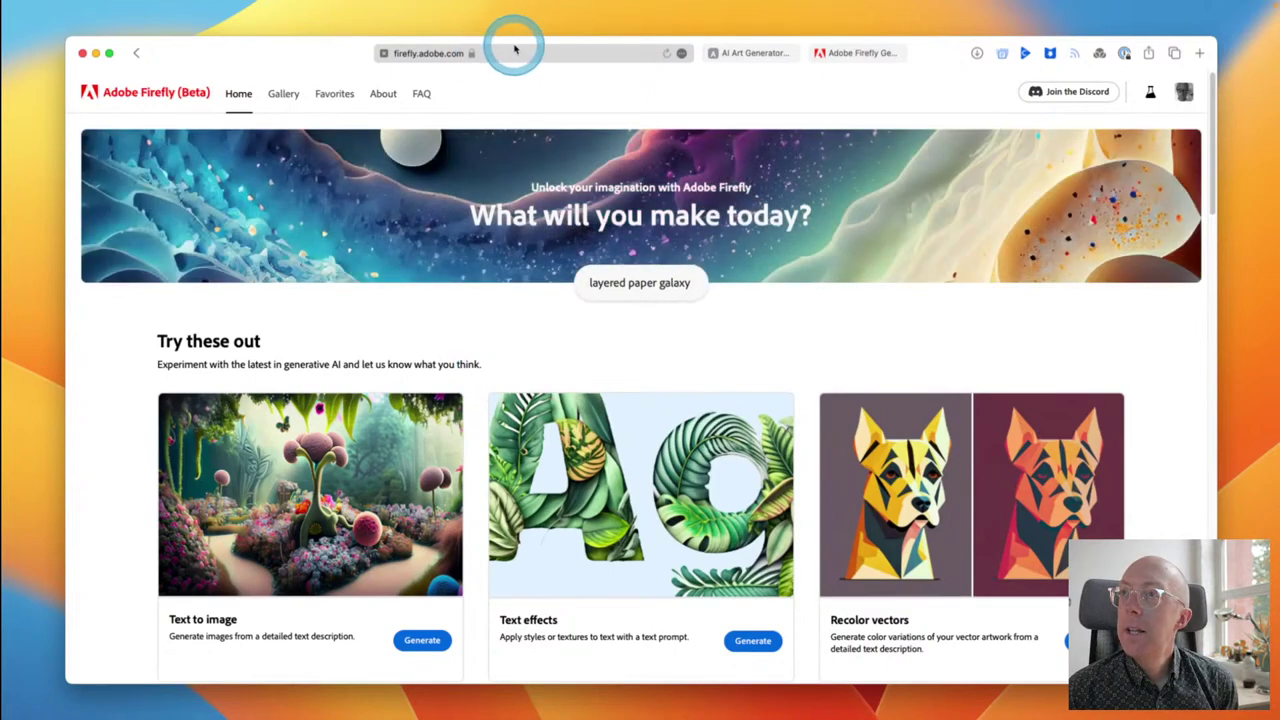
{"action": "left_click", "coordinate": [543, 53]}
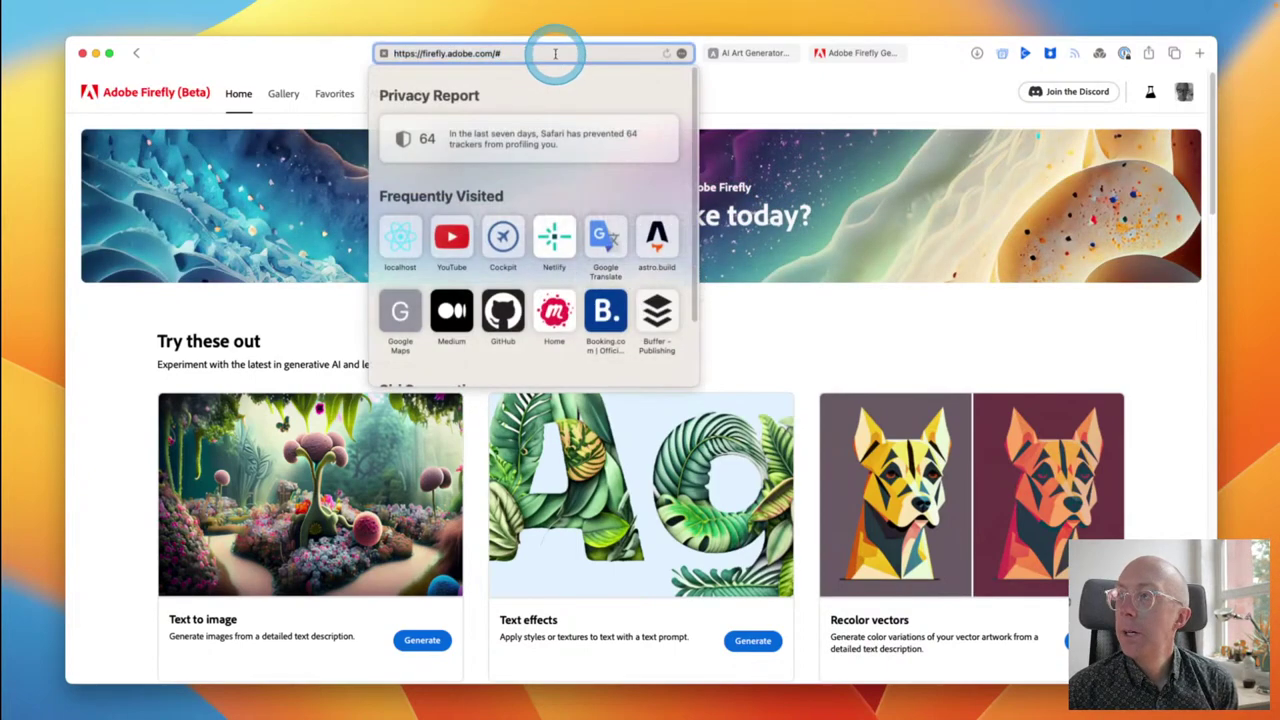
{"action": "left_click", "coordinate": [885, 106]}
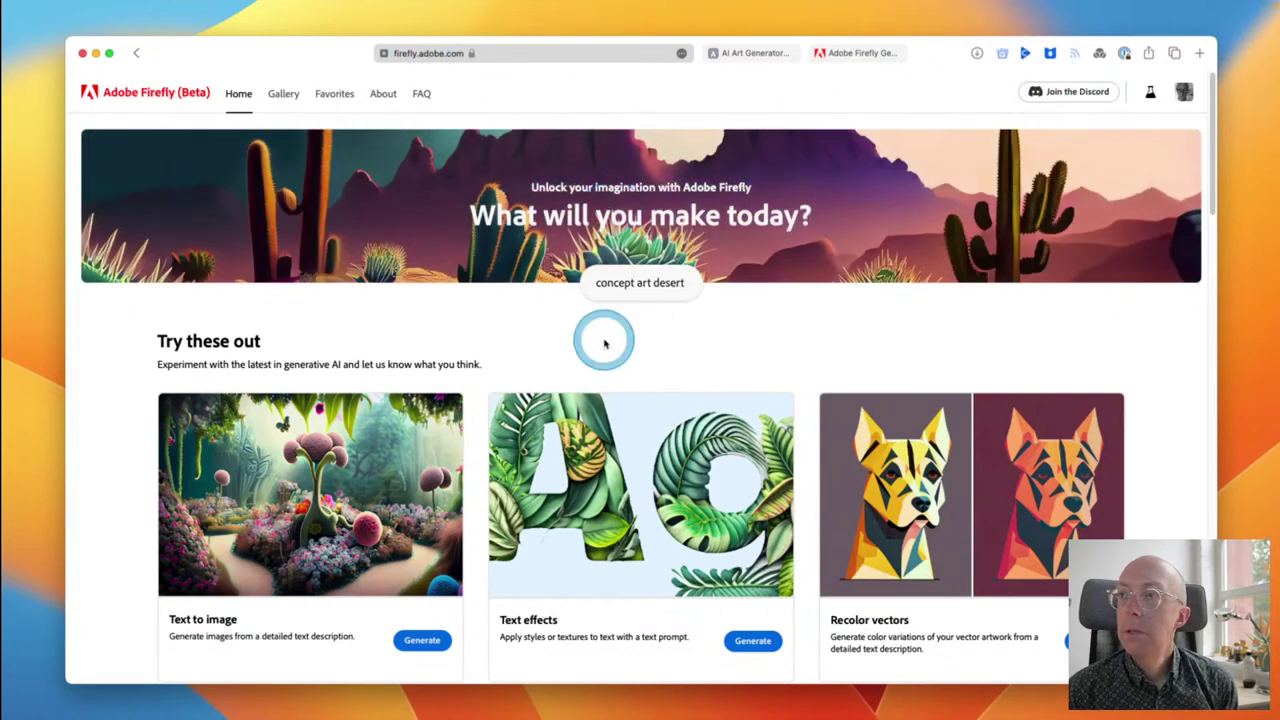
Step: Look through the Firefly beta site's Gallery, Favorites and About pages, and return to the beta site's tab
{"action": "left_click", "coordinate": [288, 94]}
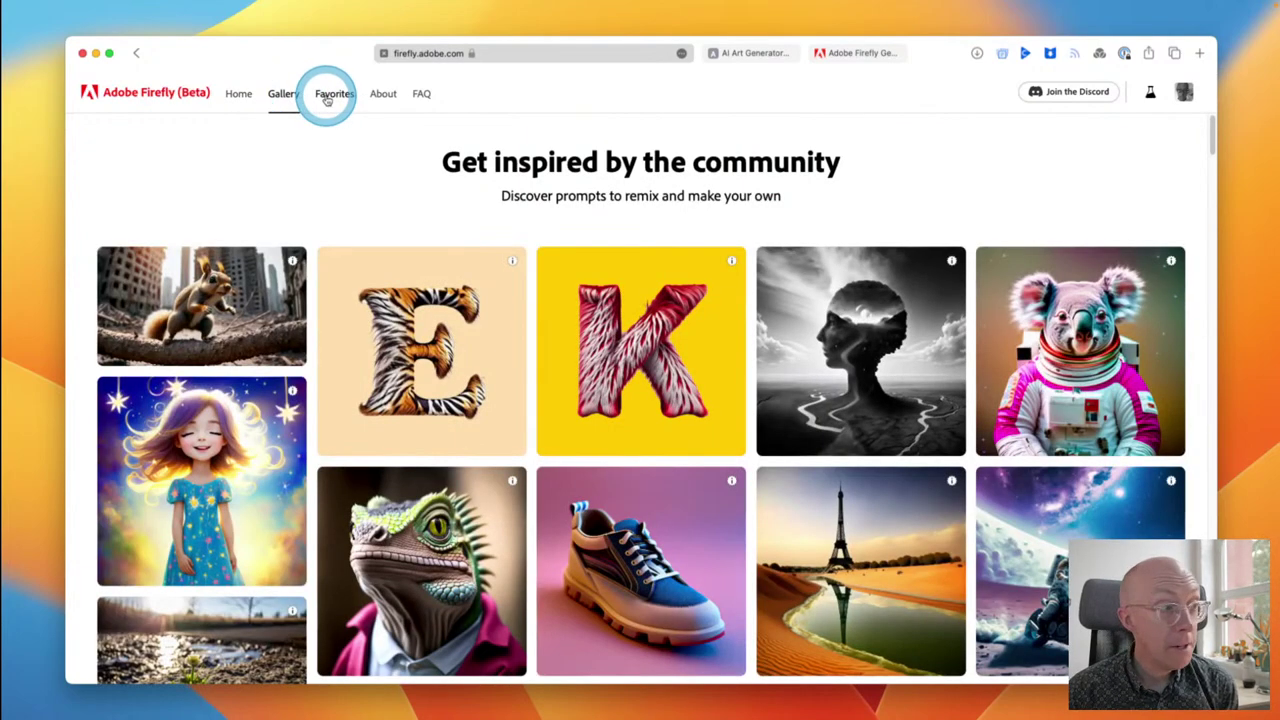
{"action": "left_click", "coordinate": [327, 97]}
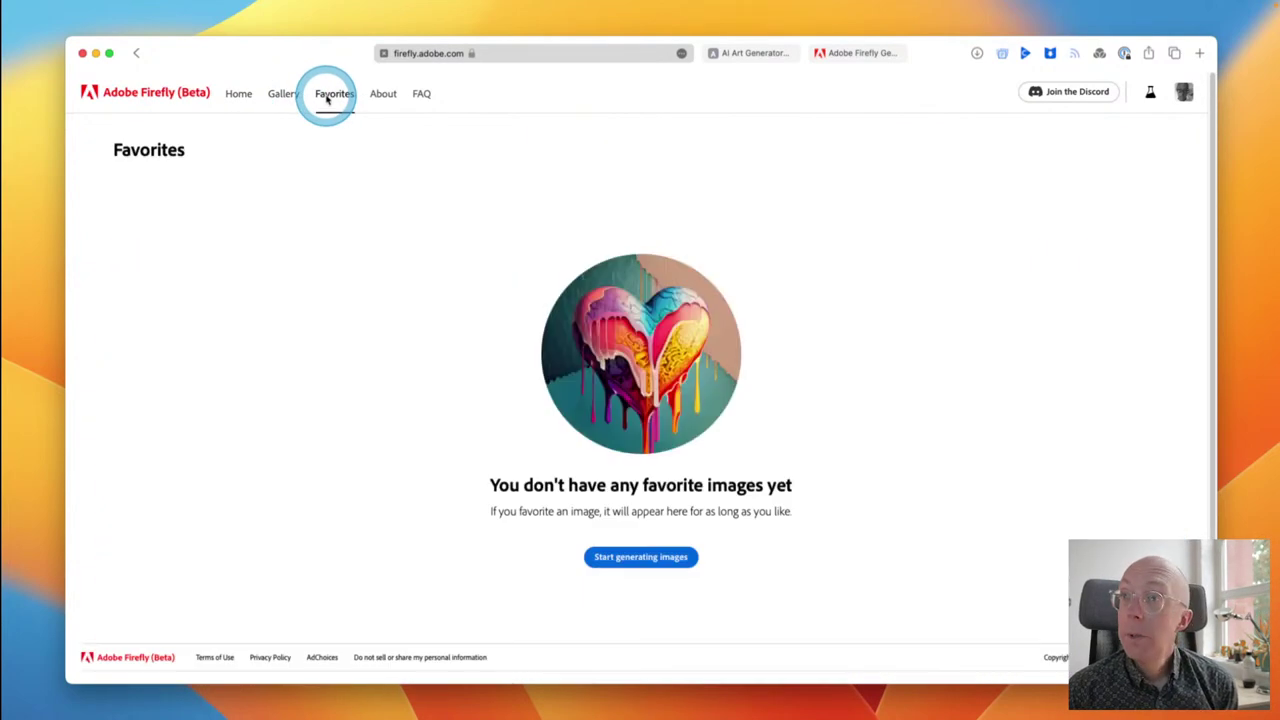
{"action": "left_click", "coordinate": [389, 99]}
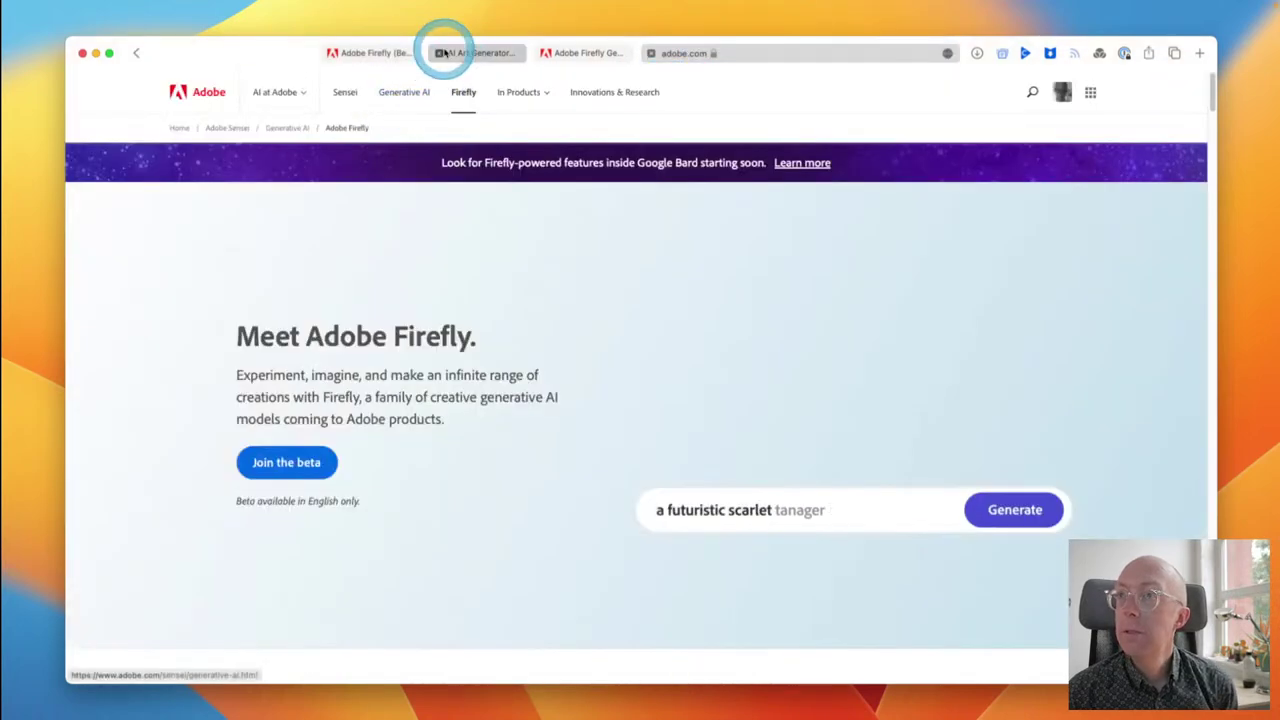
{"action": "left_click", "coordinate": [371, 53]}
Step: Open the Adobe Firefly FAQ, decline the optional cookies and skim the Overview questions
{"action": "left_click", "coordinate": [418, 95]}
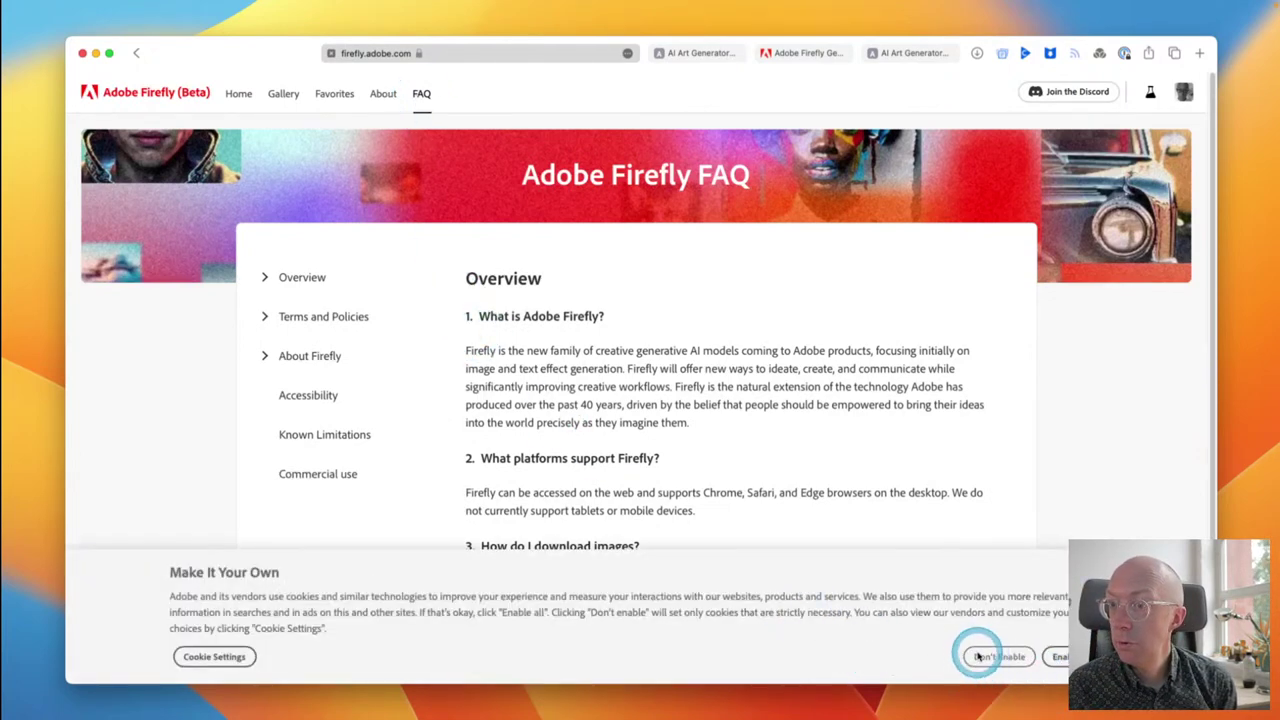
{"action": "left_click", "coordinate": [978, 656]}
{"action": "scroll", "coordinate": [728, 519], "scroll_direction": "down", "scroll_amount": 2}
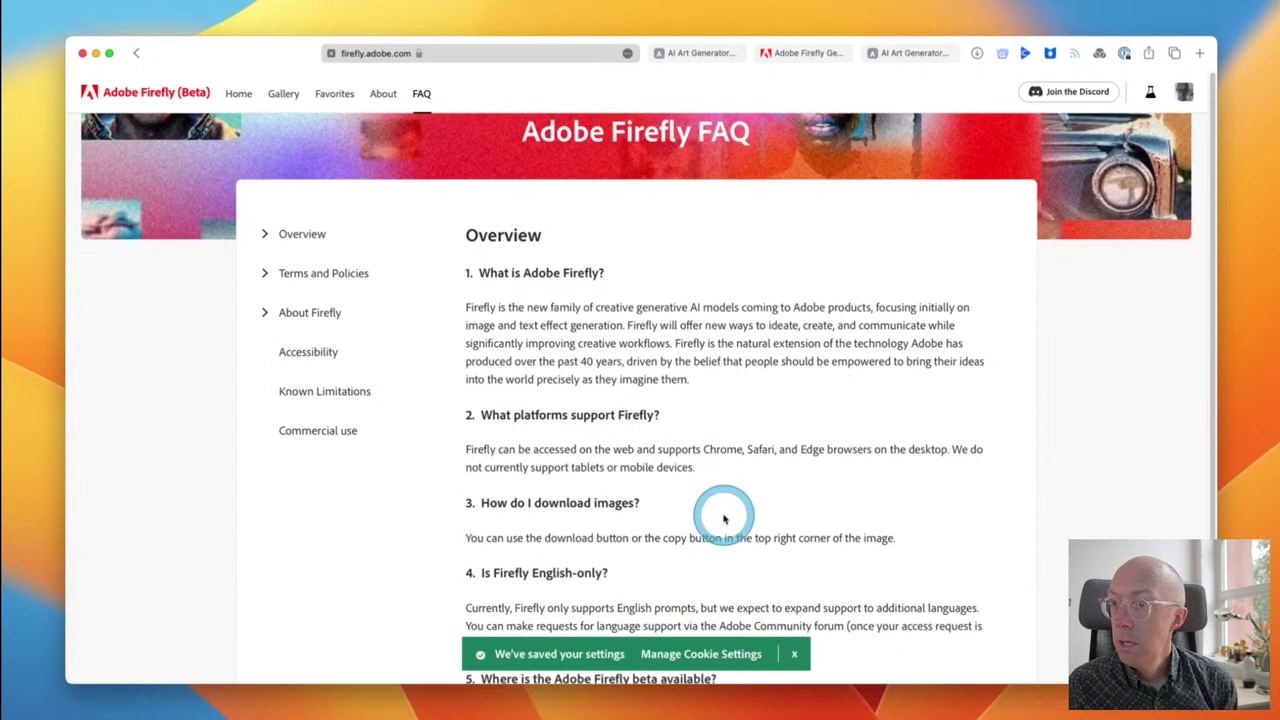
{"action": "scroll", "coordinate": [724, 517], "scroll_direction": "up", "scroll_amount": 2}
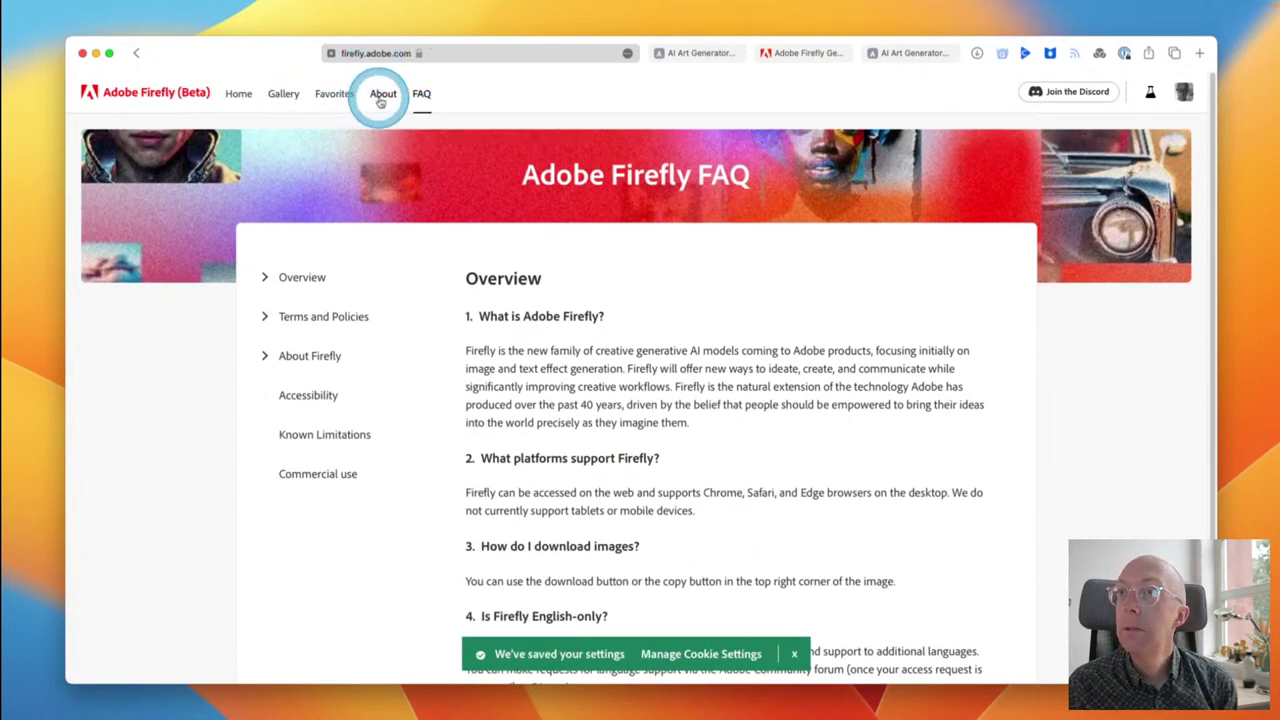
Step: Return to the beta home page and review its available tools, inspirational examples and all the features in exploration
{"action": "left_click", "coordinate": [236, 93]}
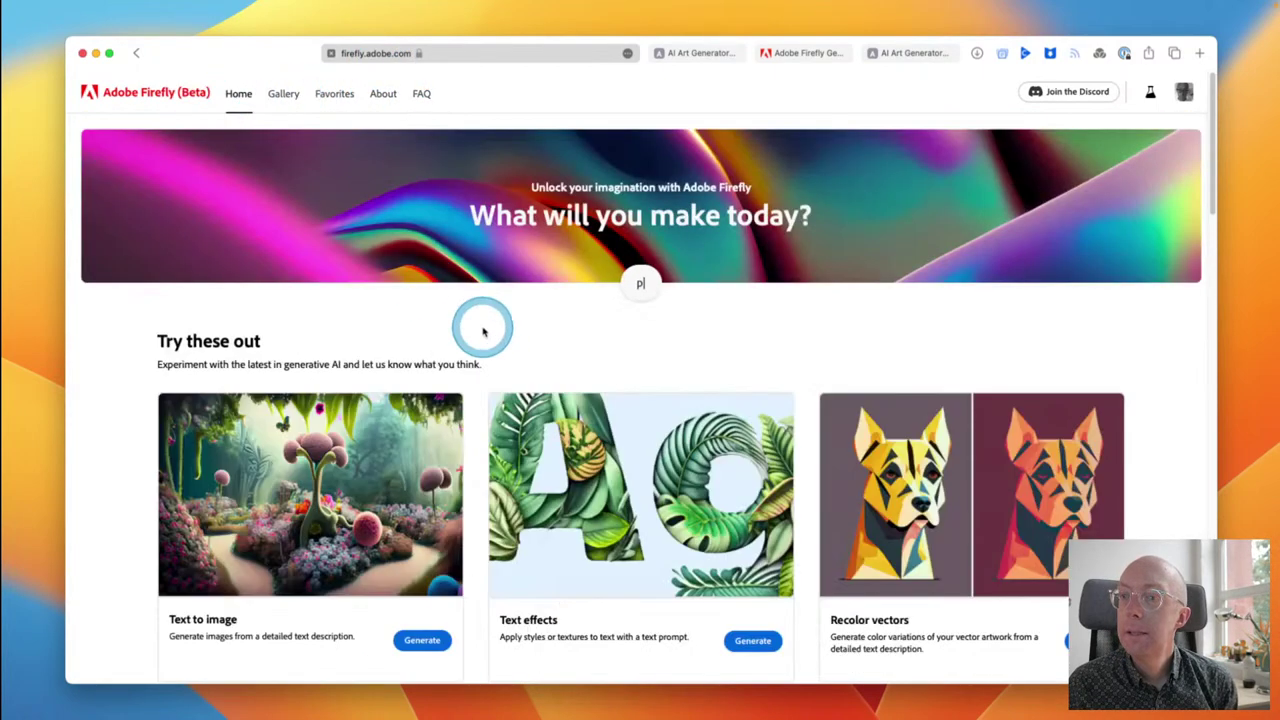
{"action": "scroll", "coordinate": [483, 331], "scroll_direction": "down", "scroll_amount": 5}
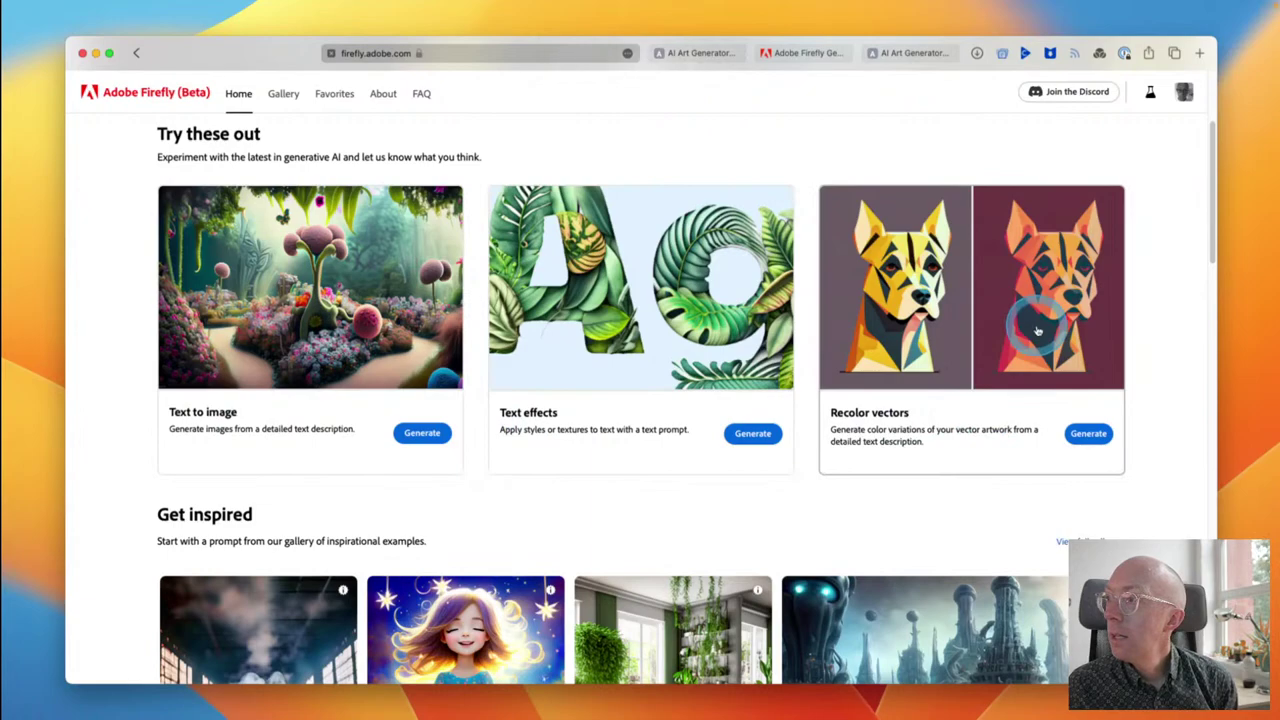
{"action": "scroll", "coordinate": [1036, 343], "scroll_direction": "down", "scroll_amount": 7}
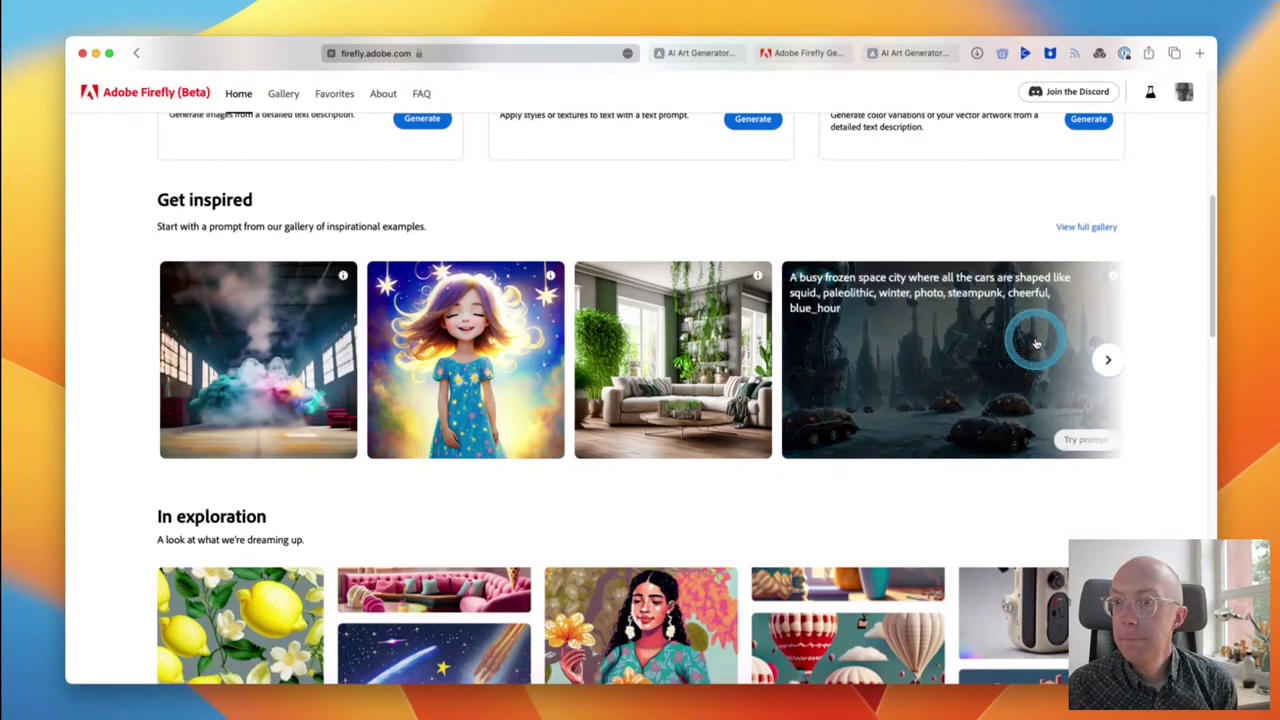
{"action": "scroll", "coordinate": [1036, 343], "scroll_direction": "down", "scroll_amount": 18}
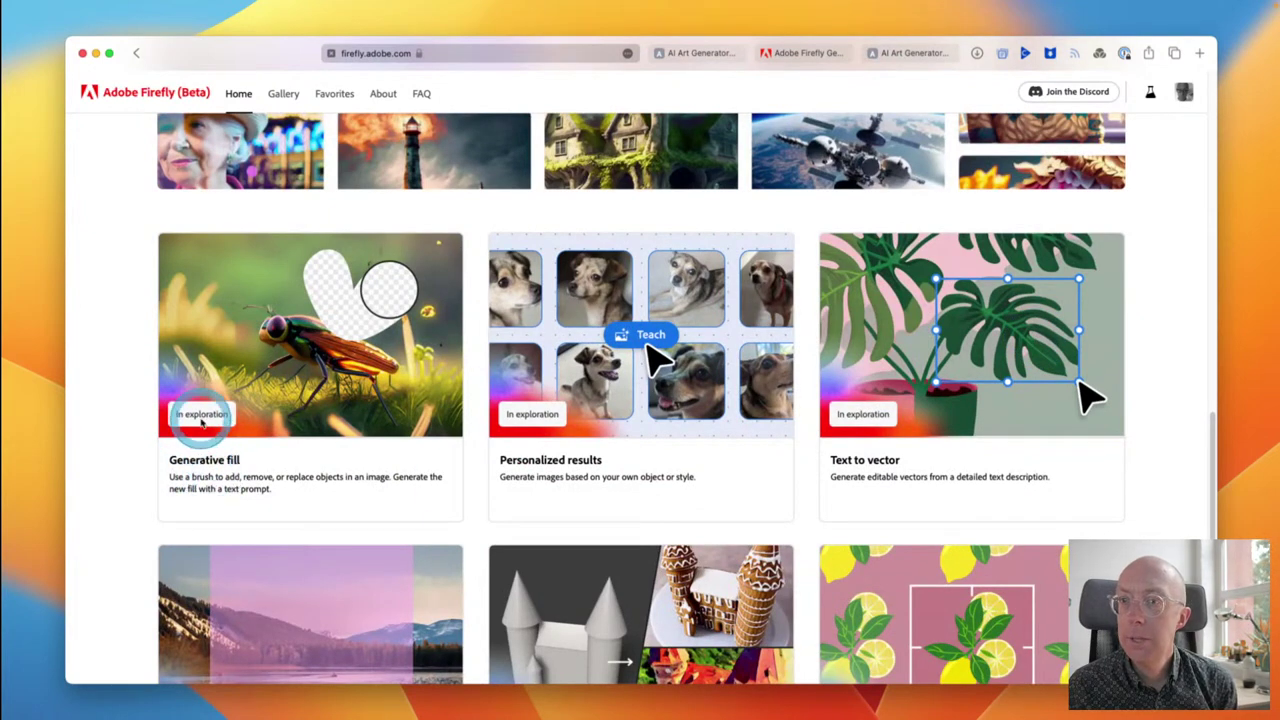
{"action": "scroll", "coordinate": [662, 482], "scroll_direction": "down", "scroll_amount": 3}
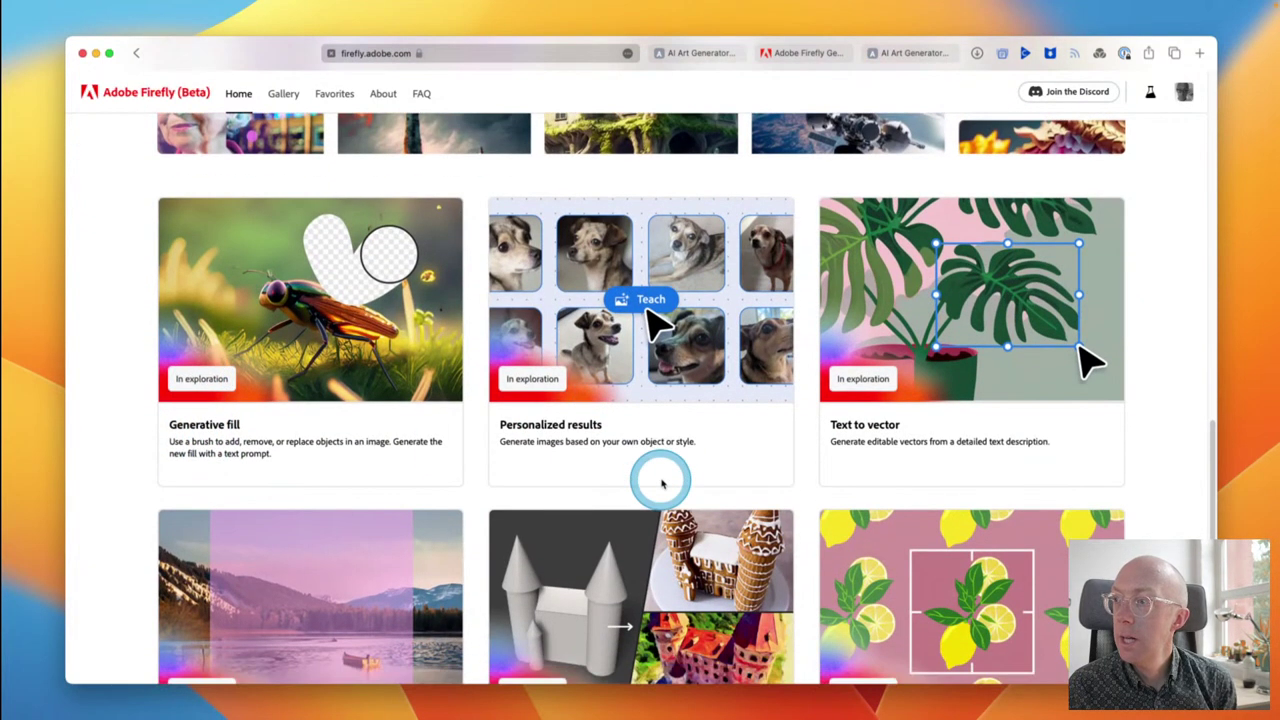
{"action": "scroll", "coordinate": [660, 482], "scroll_direction": "down", "scroll_amount": 5}
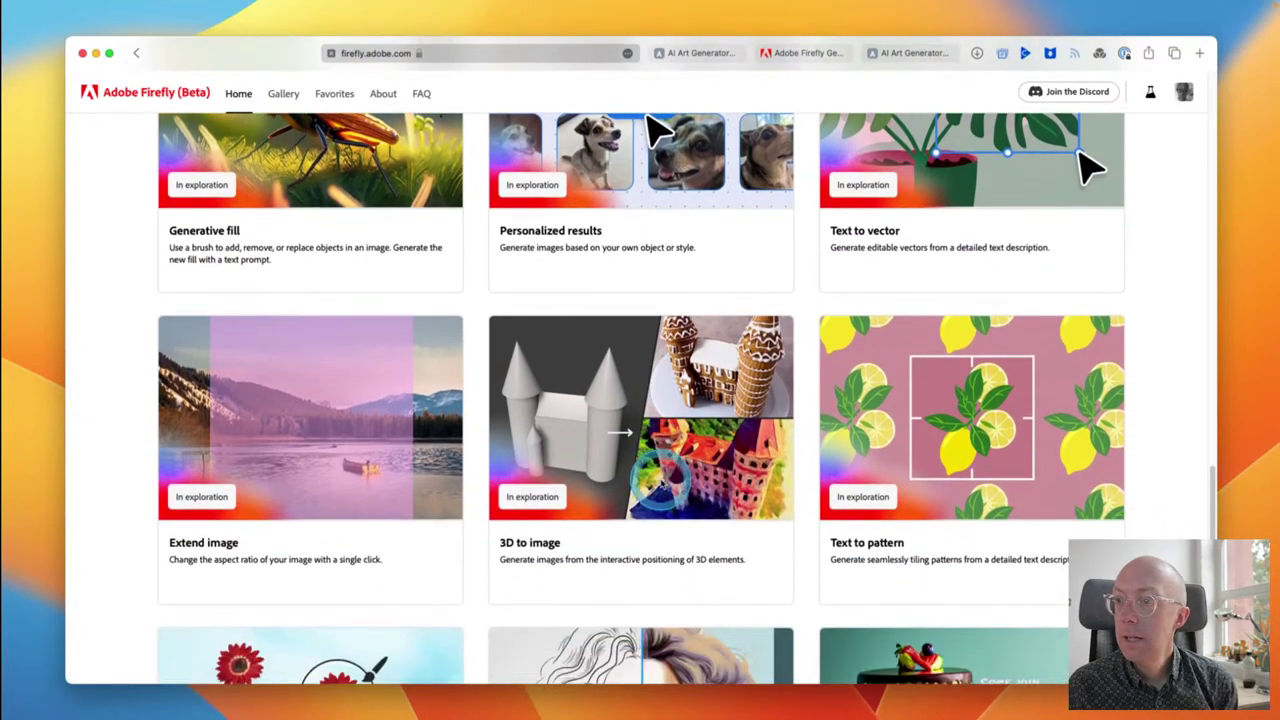
{"action": "scroll", "coordinate": [660, 484], "scroll_direction": "down", "scroll_amount": 6}
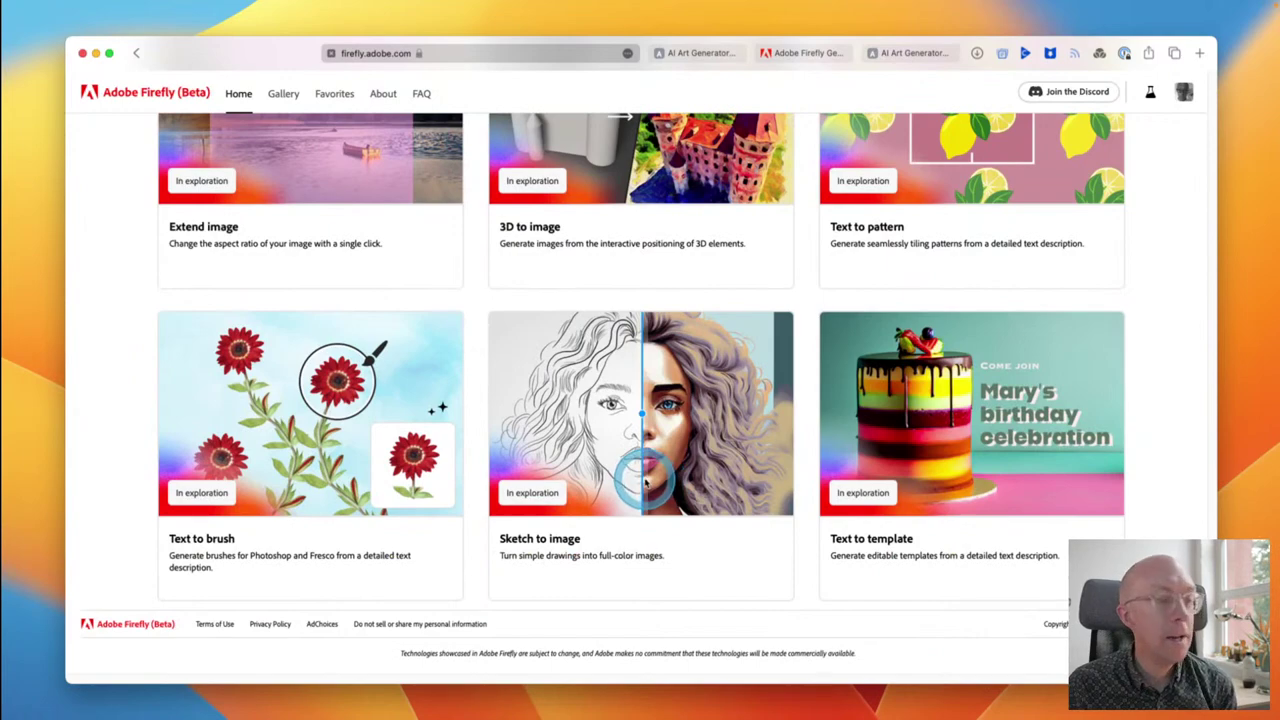
{"action": "left_click", "coordinate": [645, 483]}
{"action": "scroll", "coordinate": [640, 475], "scroll_direction": "down", "scroll_amount": 2}
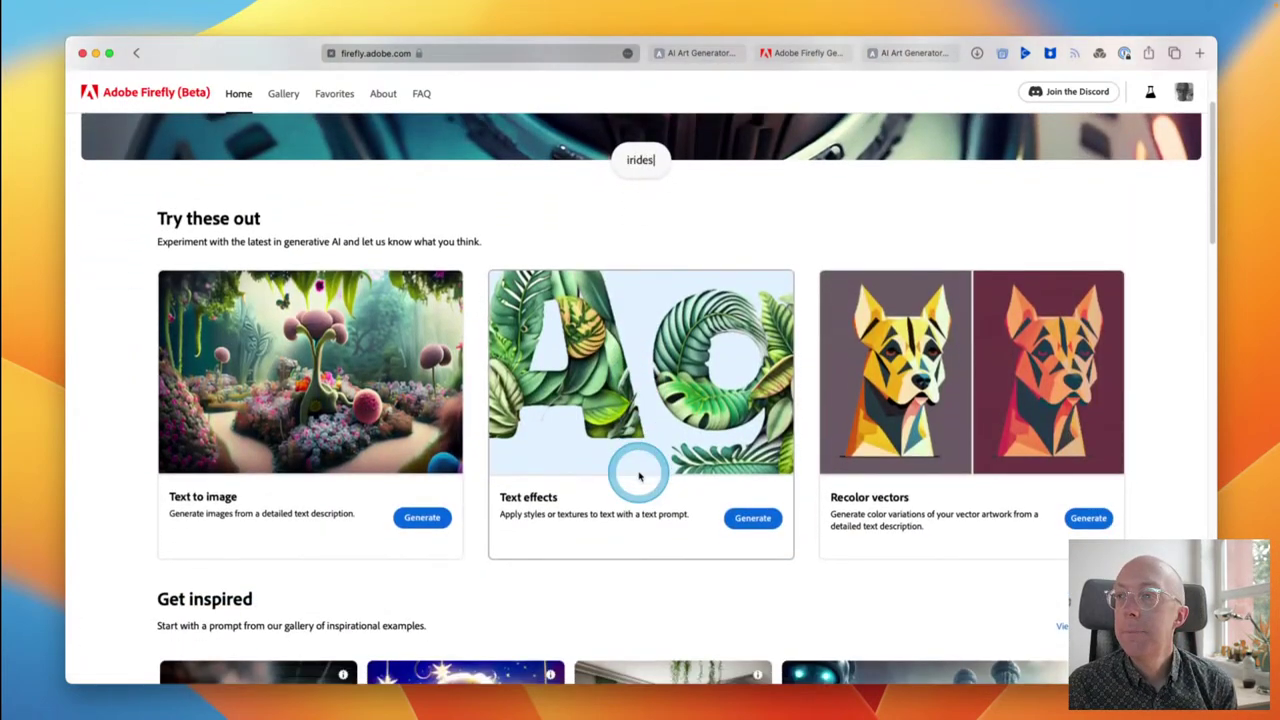
Step: Open the Text to image tool and complete its introduction on data, user guidelines and limitations
{"action": "left_click", "coordinate": [428, 519]}
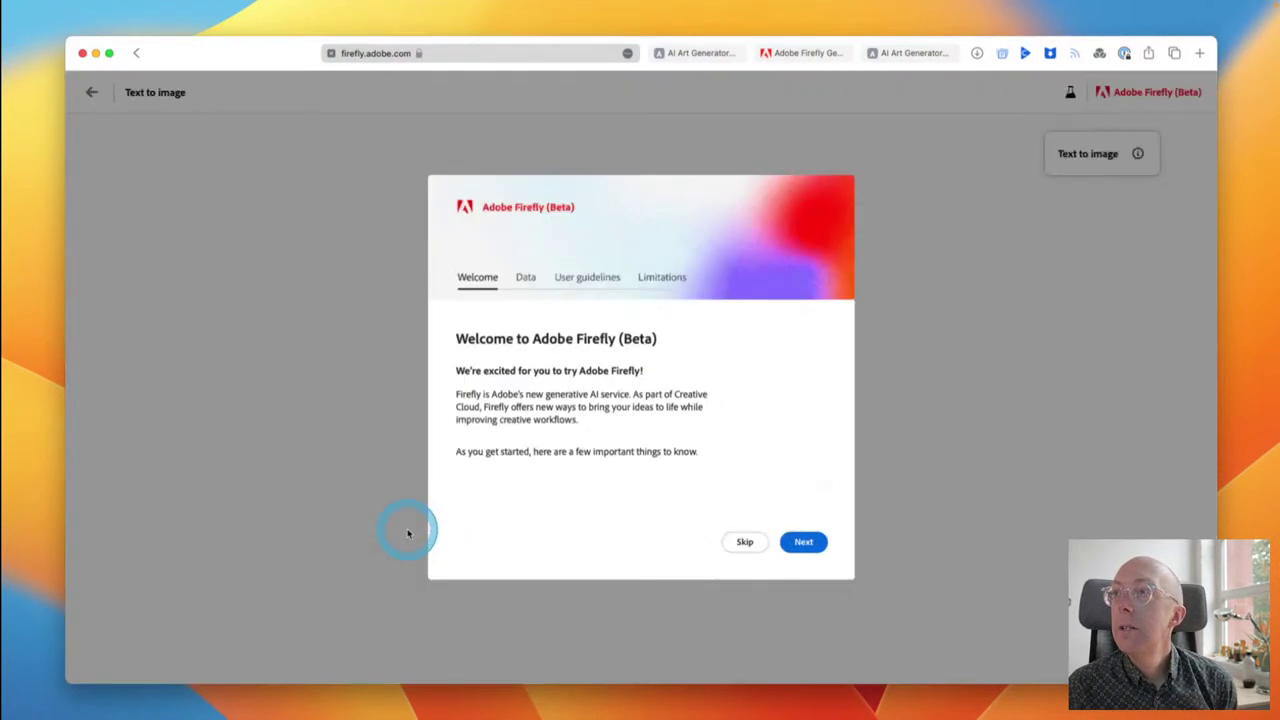
{"action": "left_click", "coordinate": [797, 543]}
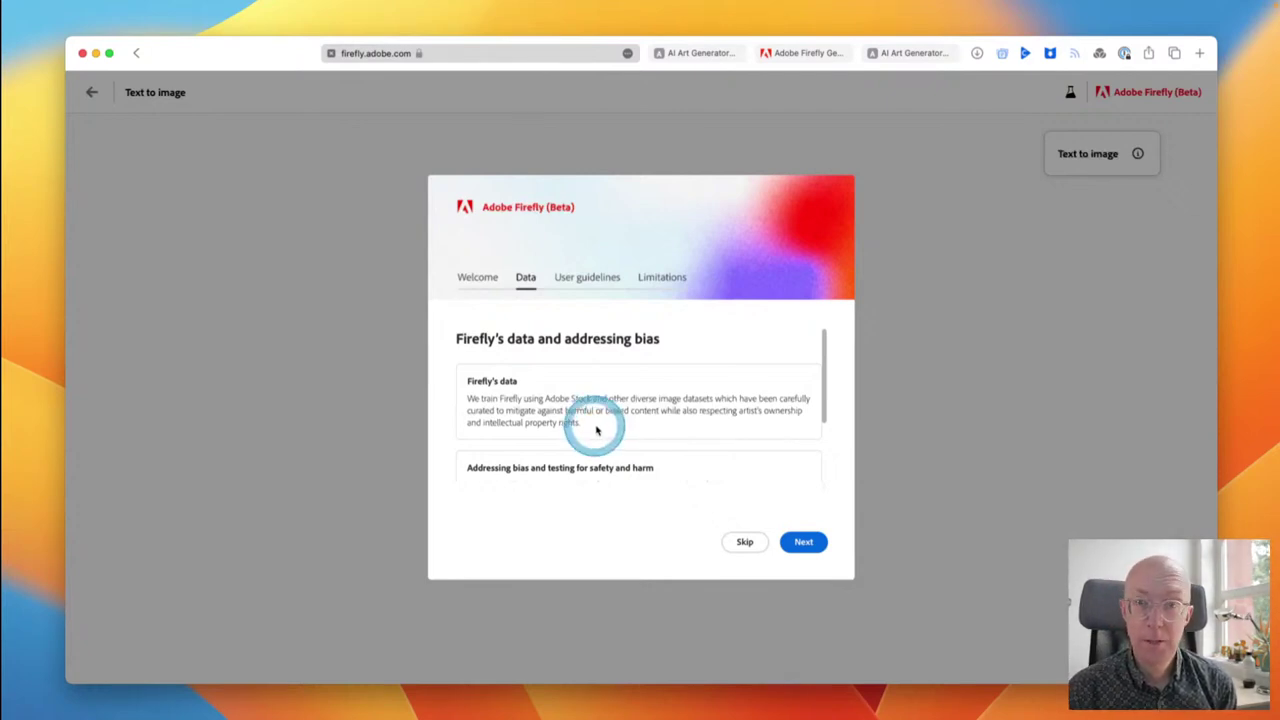
{"action": "scroll", "coordinate": [606, 431], "scroll_direction": "down", "scroll_amount": 3}
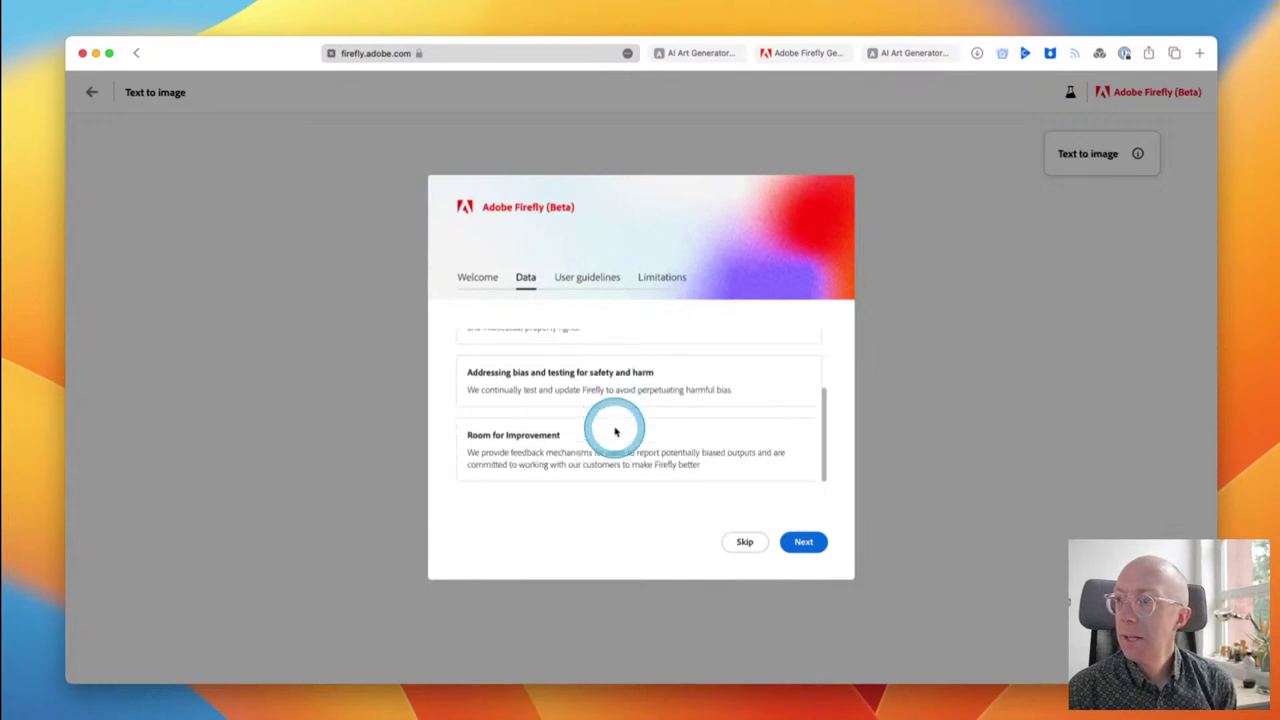
{"action": "left_click", "coordinate": [808, 542]}
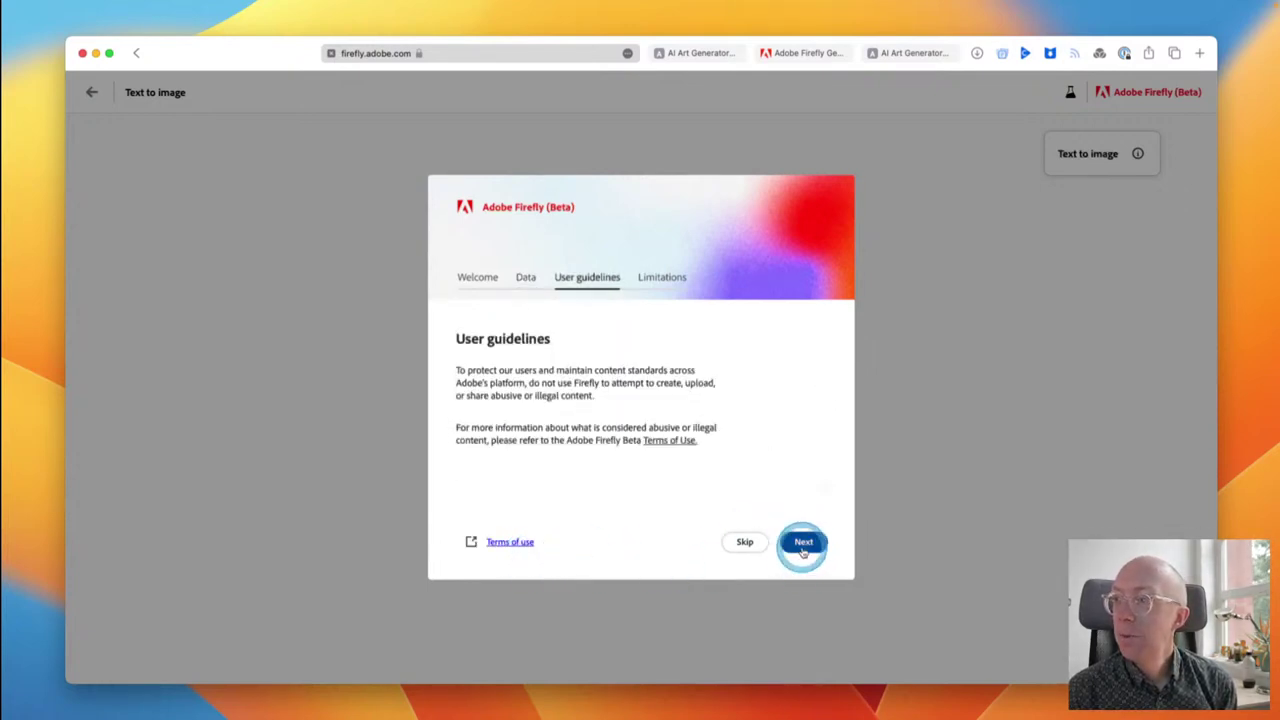
{"action": "left_click", "coordinate": [803, 545]}
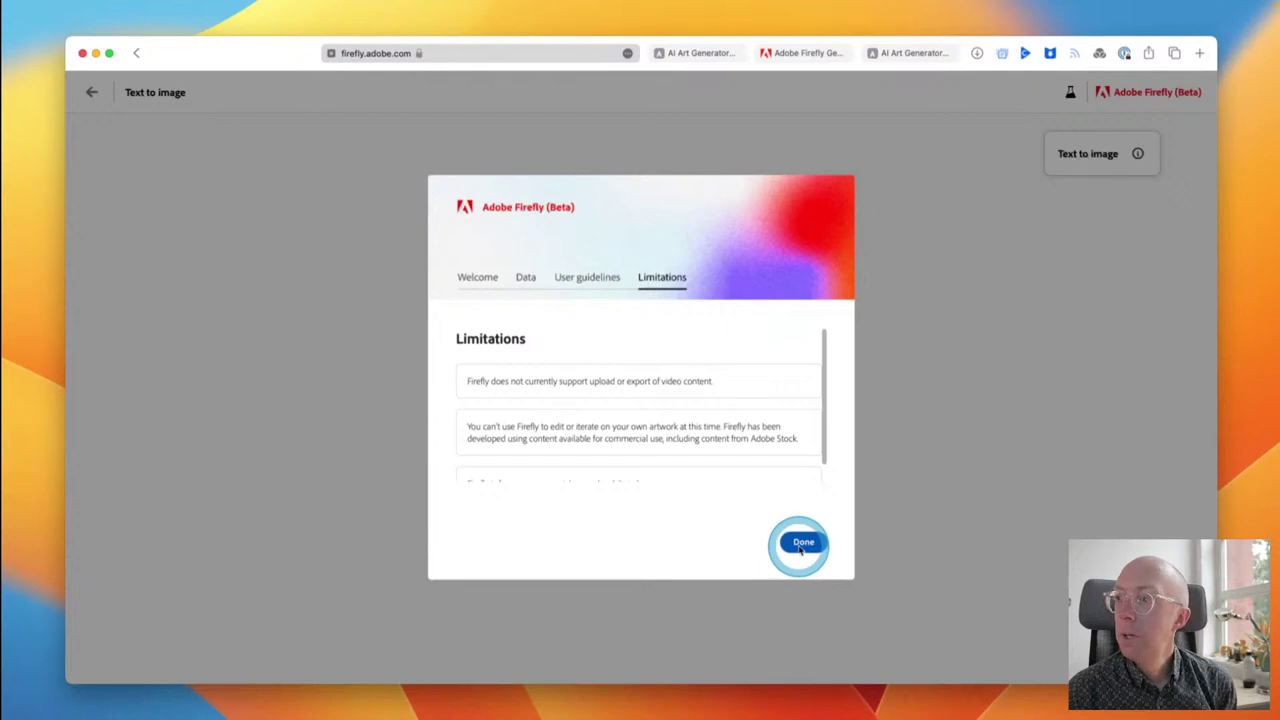
{"action": "scroll", "coordinate": [674, 457], "scroll_direction": "down", "scroll_amount": 1}
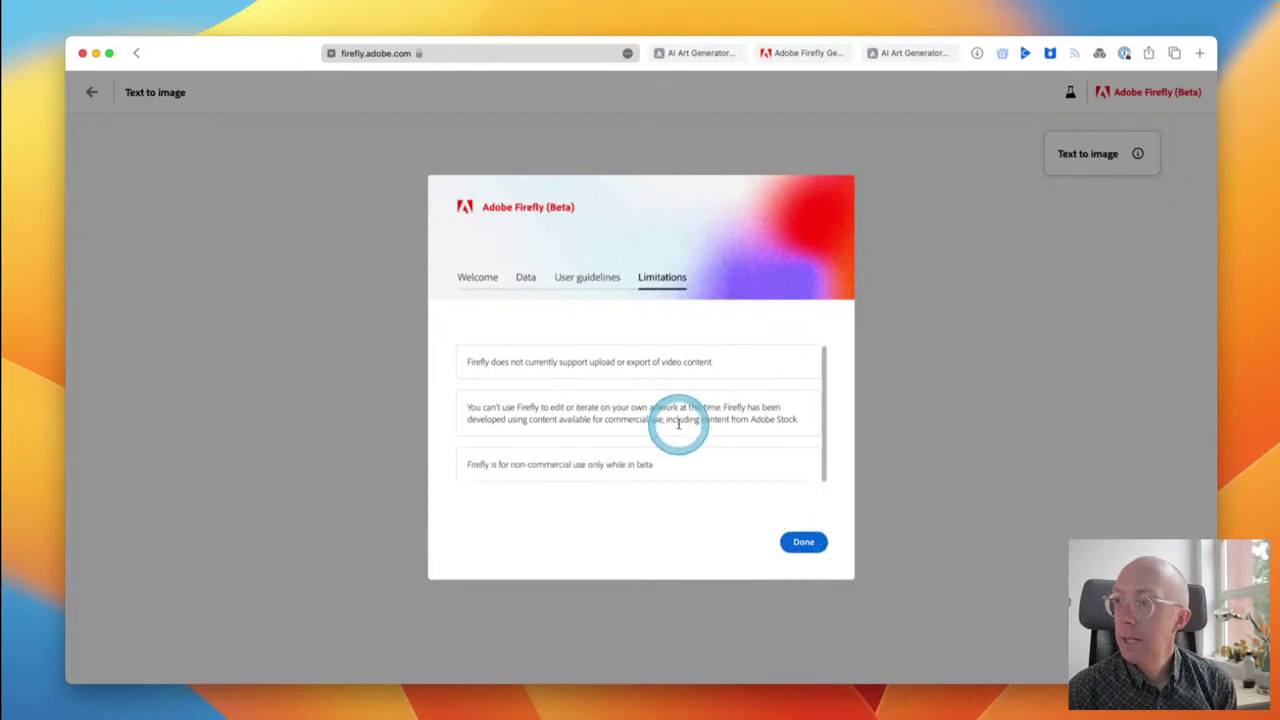
{"action": "left_click", "coordinate": [797, 542]}
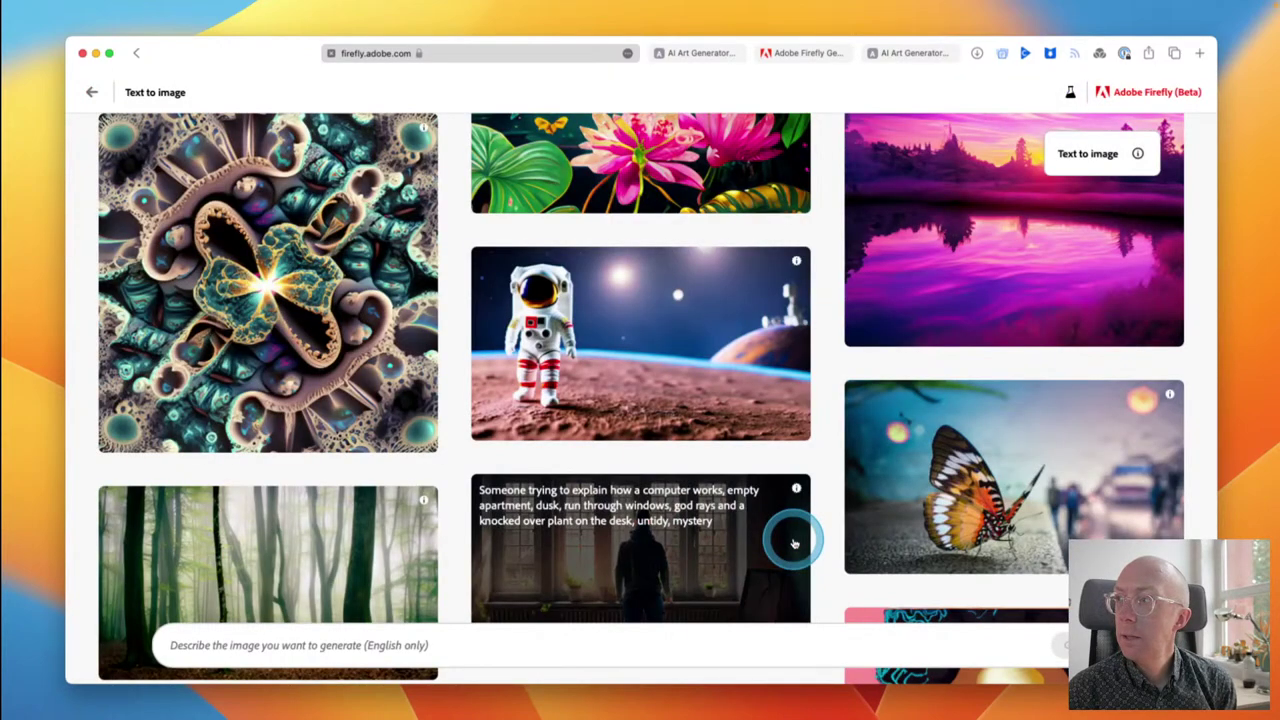
Step: Browse the sample images in the Text to image gallery and examine the prompts behind them
{"action": "scroll", "coordinate": [793, 541], "scroll_direction": "down", "scroll_amount": 1}
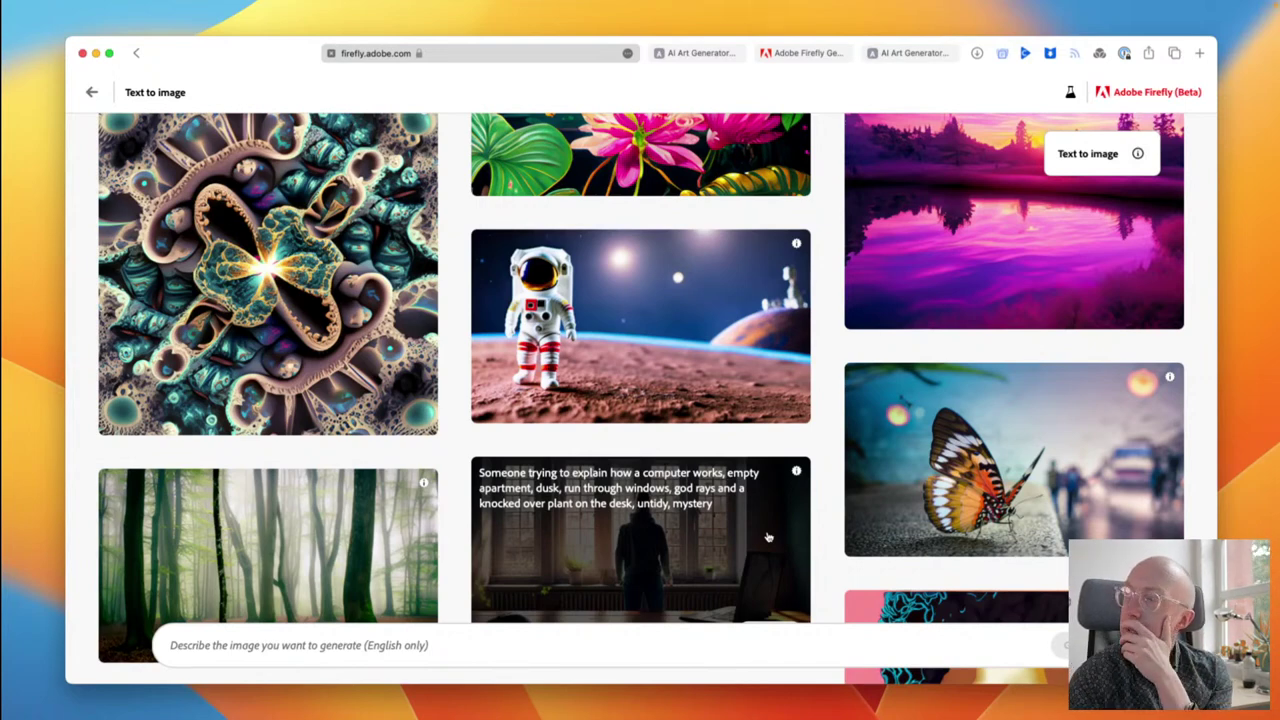
{"action": "scroll", "coordinate": [700, 415], "scroll_direction": "up", "scroll_amount": 8}
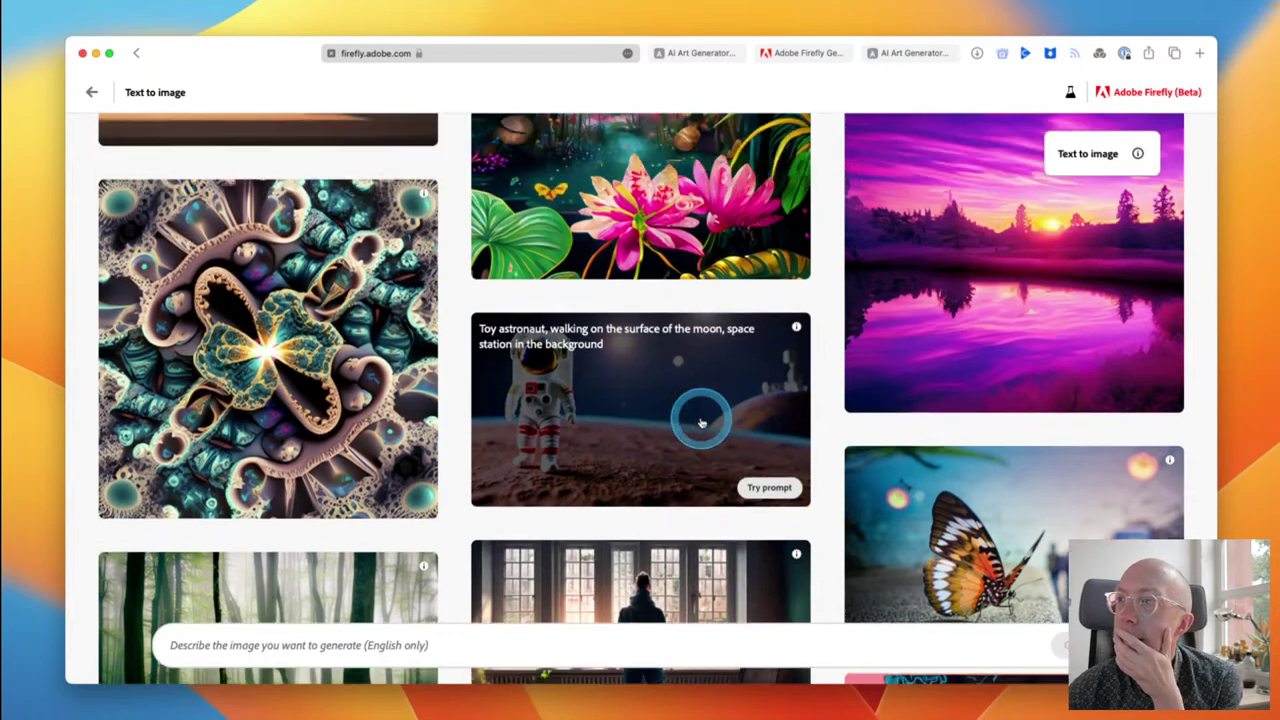
{"action": "scroll", "coordinate": [700, 421], "scroll_direction": "up", "scroll_amount": 13}
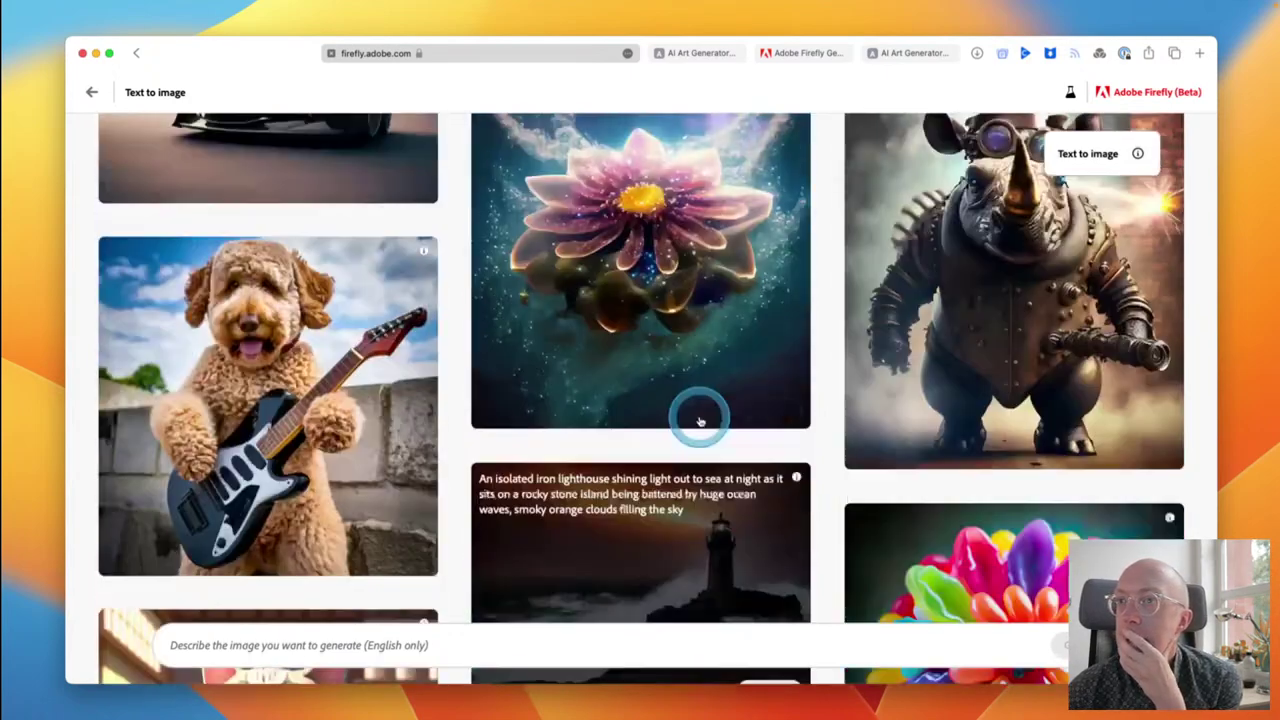
{"action": "scroll", "coordinate": [700, 421], "scroll_direction": "up", "scroll_amount": 15}
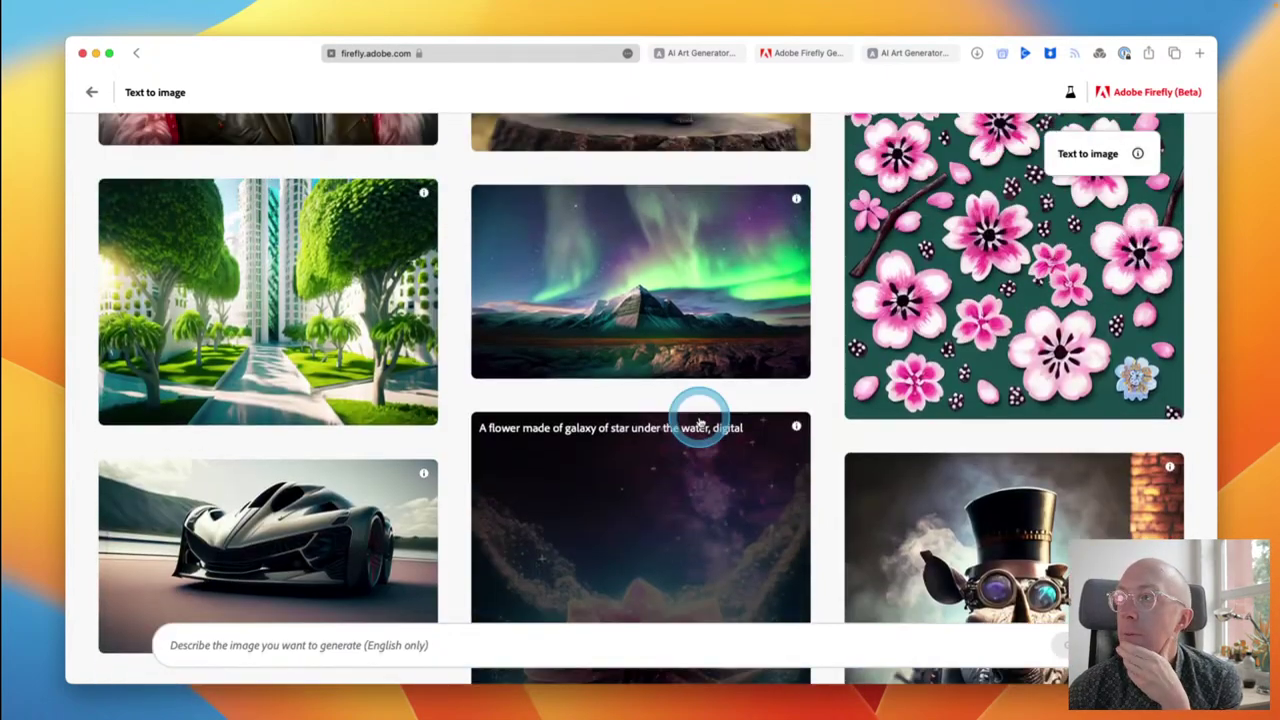
{"action": "scroll", "coordinate": [700, 421], "scroll_direction": "up", "scroll_amount": 15}
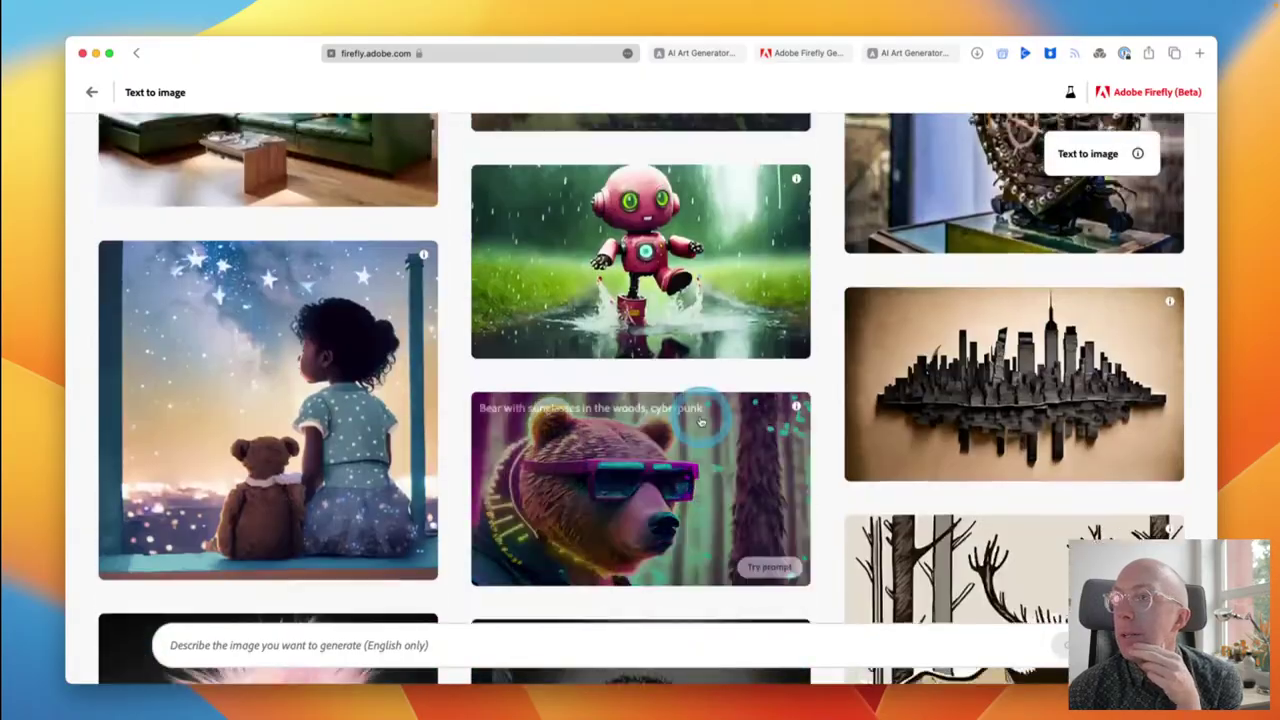
{"action": "scroll", "coordinate": [700, 420], "scroll_direction": "down", "scroll_amount": 20}
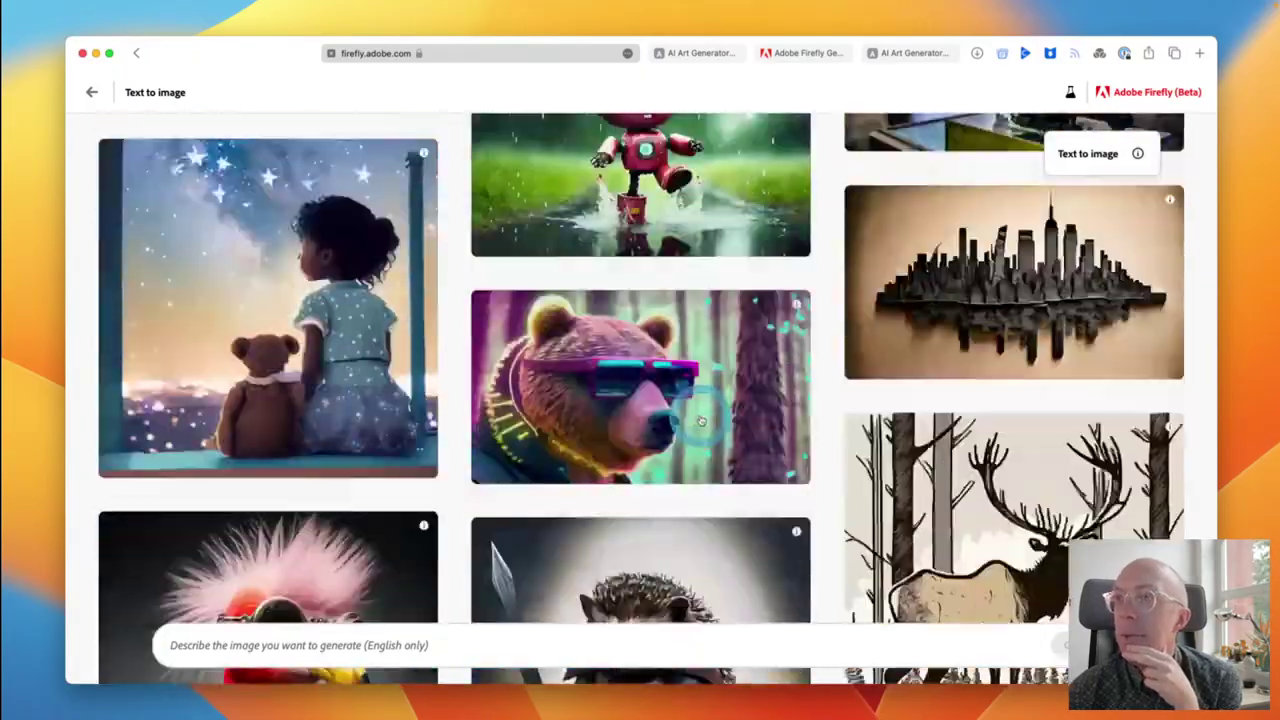
{"action": "scroll", "coordinate": [700, 420], "scroll_direction": "down", "scroll_amount": 15}
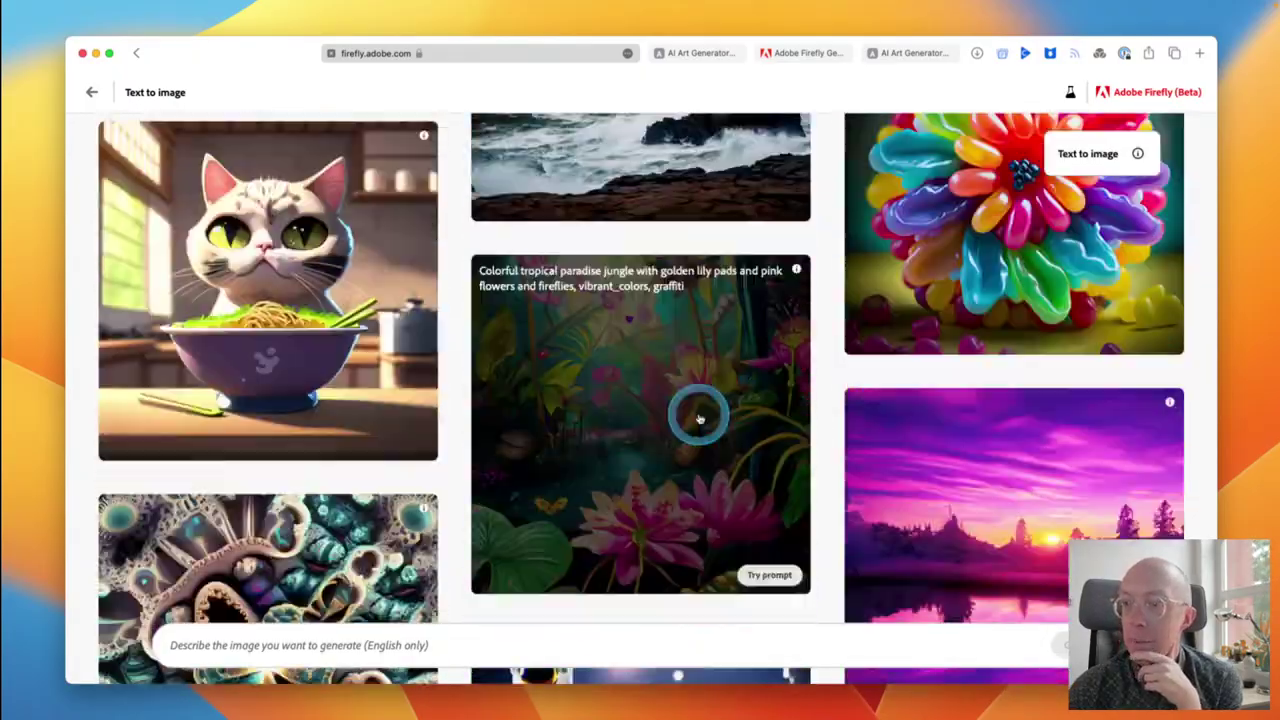
{"action": "scroll", "coordinate": [700, 420], "scroll_direction": "down", "scroll_amount": 15}
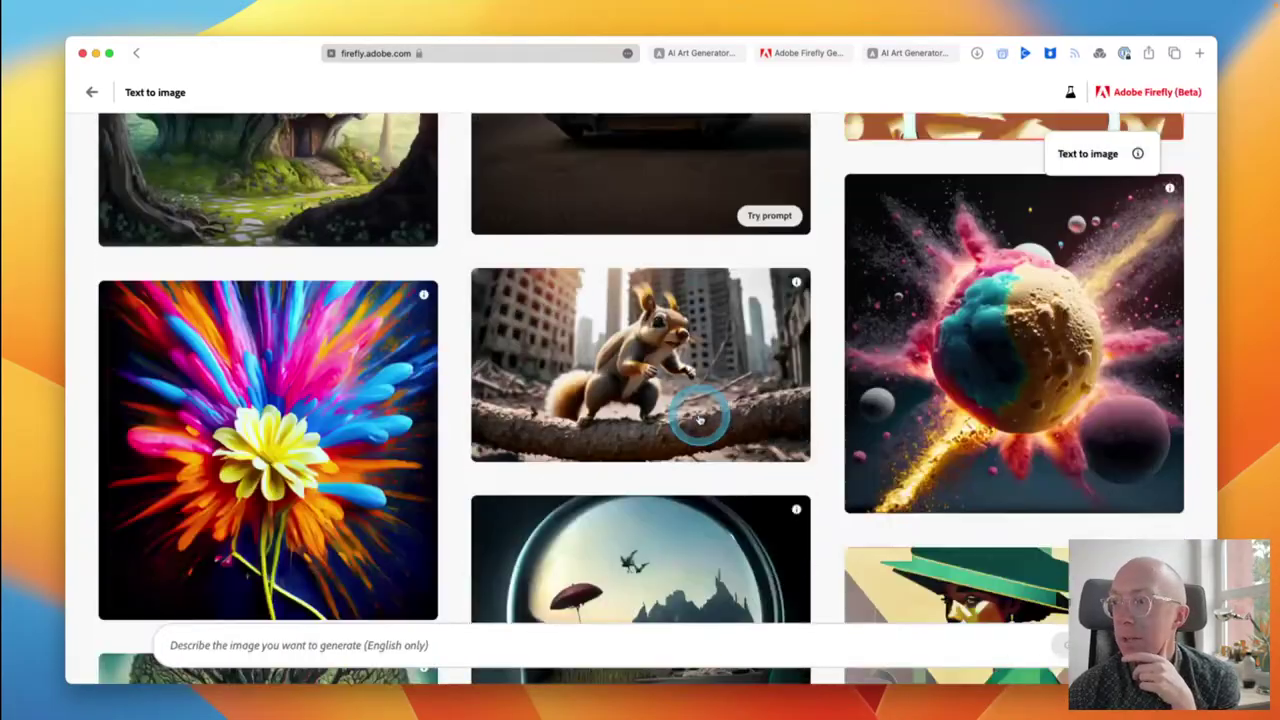
{"action": "scroll", "coordinate": [700, 420], "scroll_direction": "down", "scroll_amount": 15}
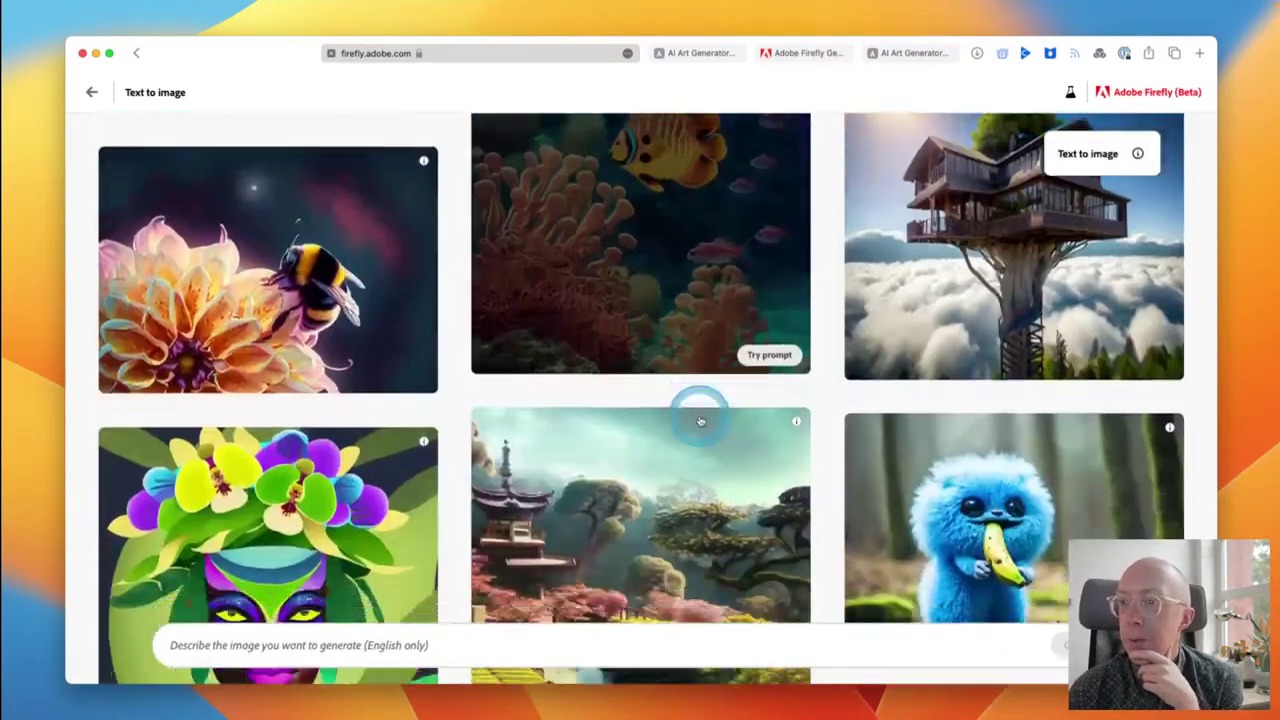
{"action": "scroll", "coordinate": [705, 425], "scroll_direction": "down", "scroll_amount": 10}
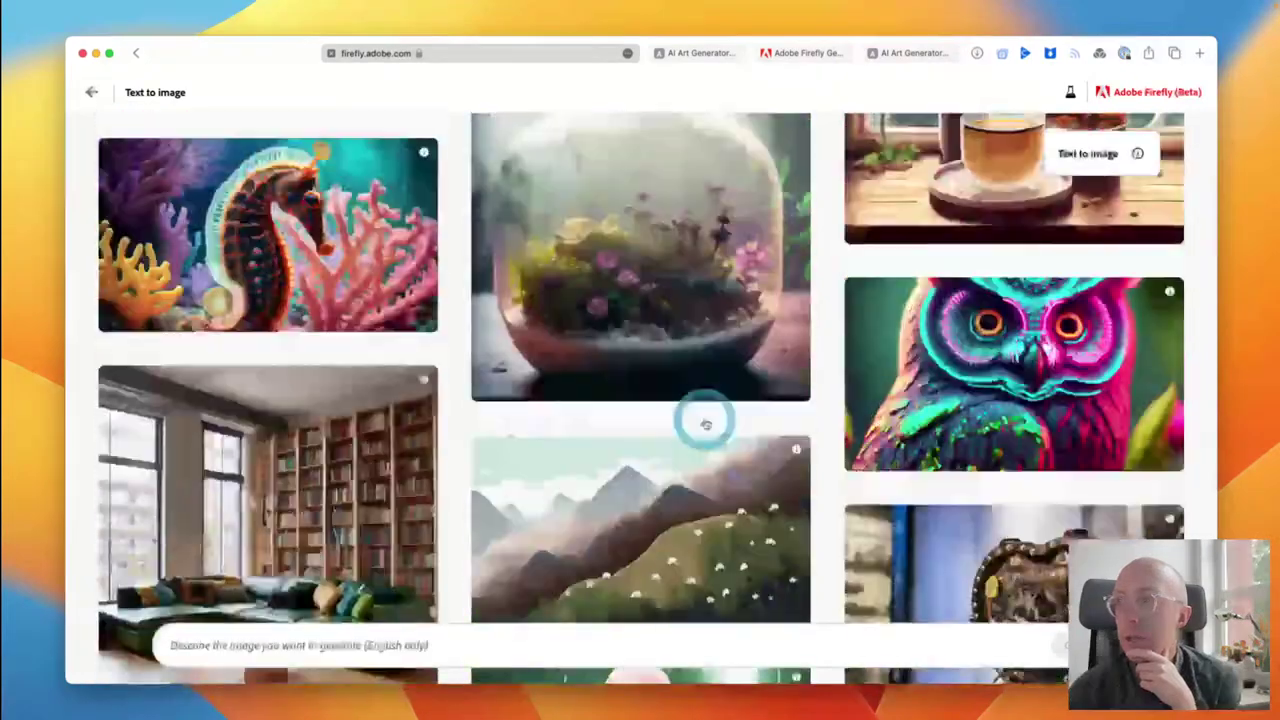
{"action": "mouse_move", "coordinate": [700, 420]}
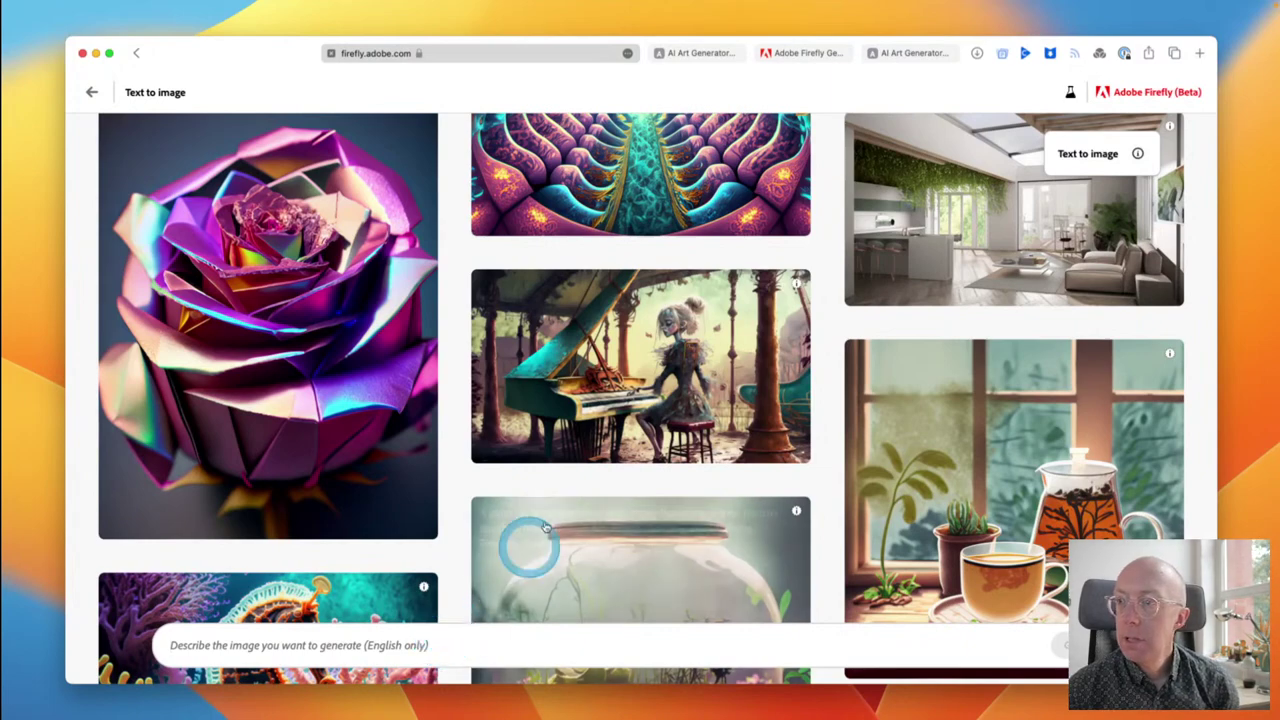
{"action": "mouse_move", "coordinate": [607, 318]}
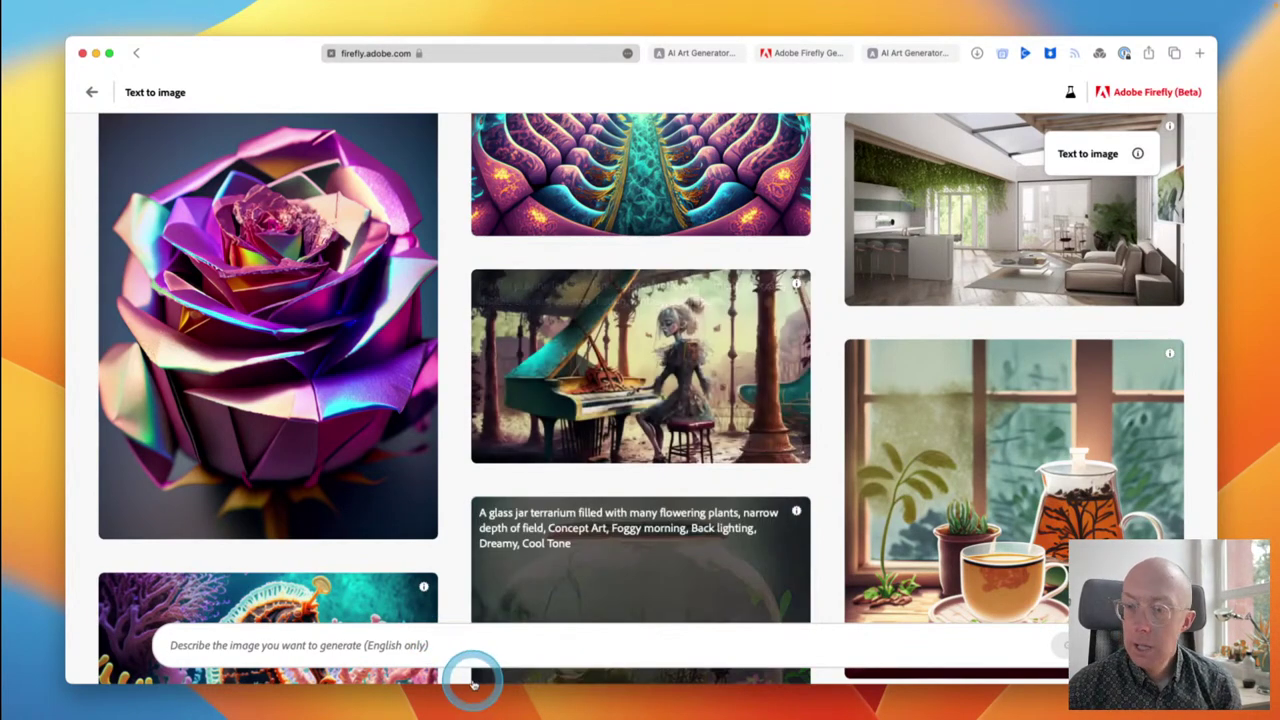
Step: Shorten the browser window and enter the prompt "An illustrated chinchilla hit by lightning and looking shocked"
{"action": "left_click", "coordinate": [474, 676]}
{"action": "type", "text": "An illustrated"}
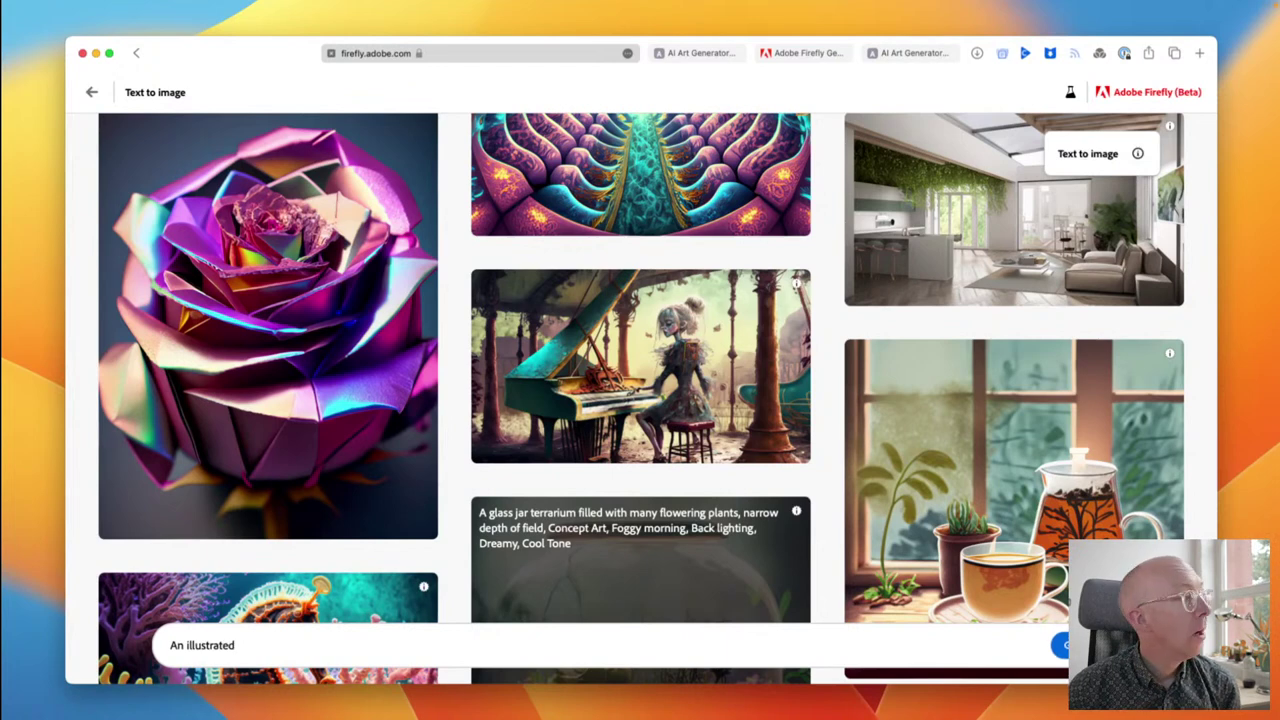
{"action": "left_click_drag", "start_coordinate": [477, 680], "coordinate": [497, 430]}
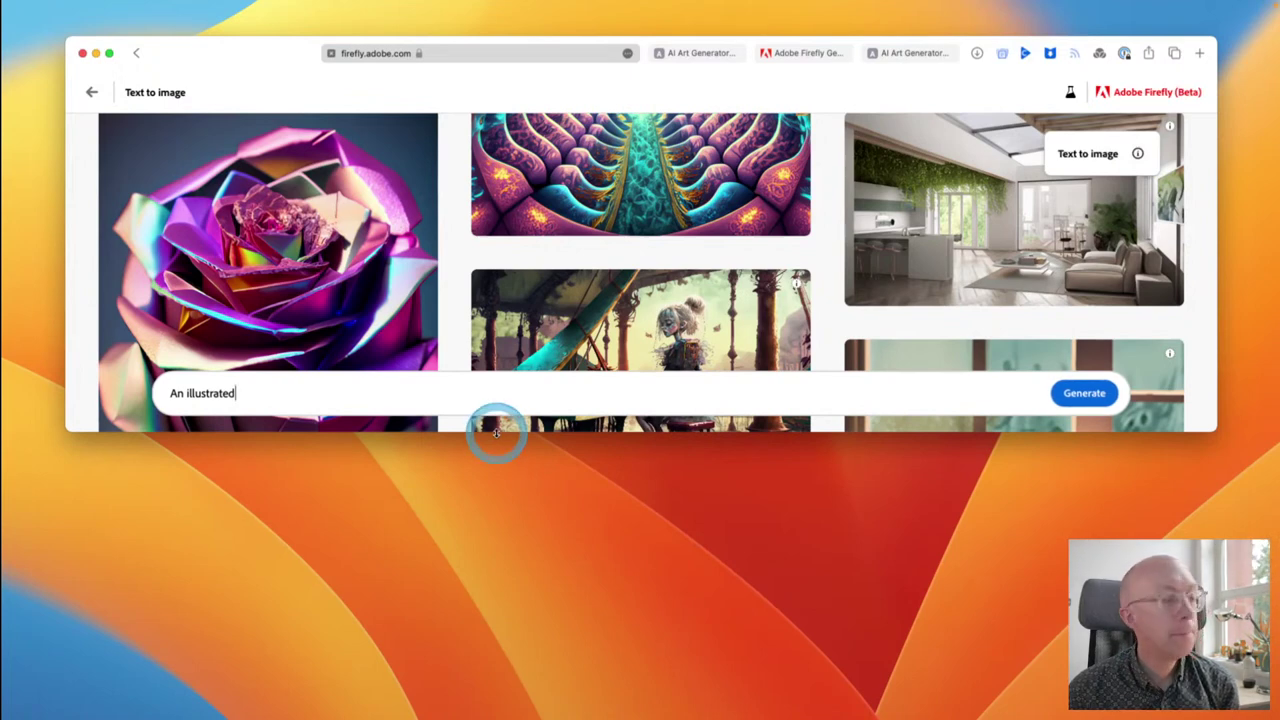
{"action": "left_click", "coordinate": [313, 391]}
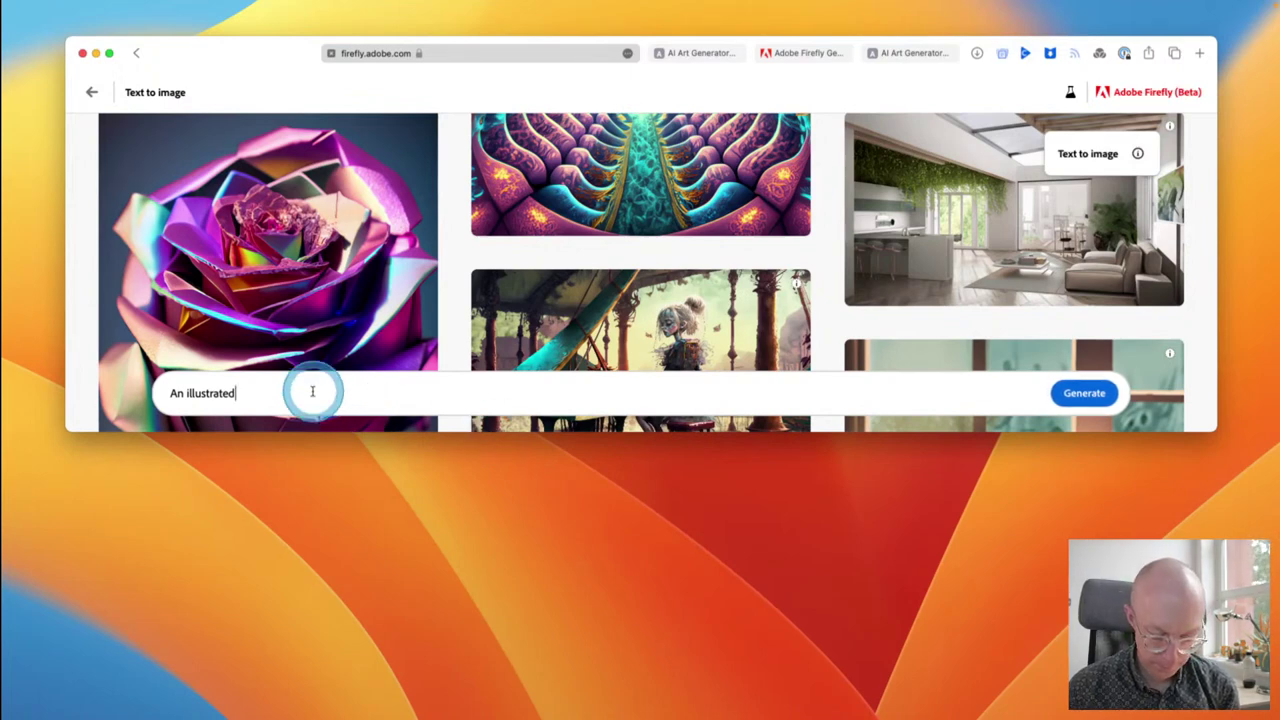
{"action": "type", "text": "chinchilla hi"}
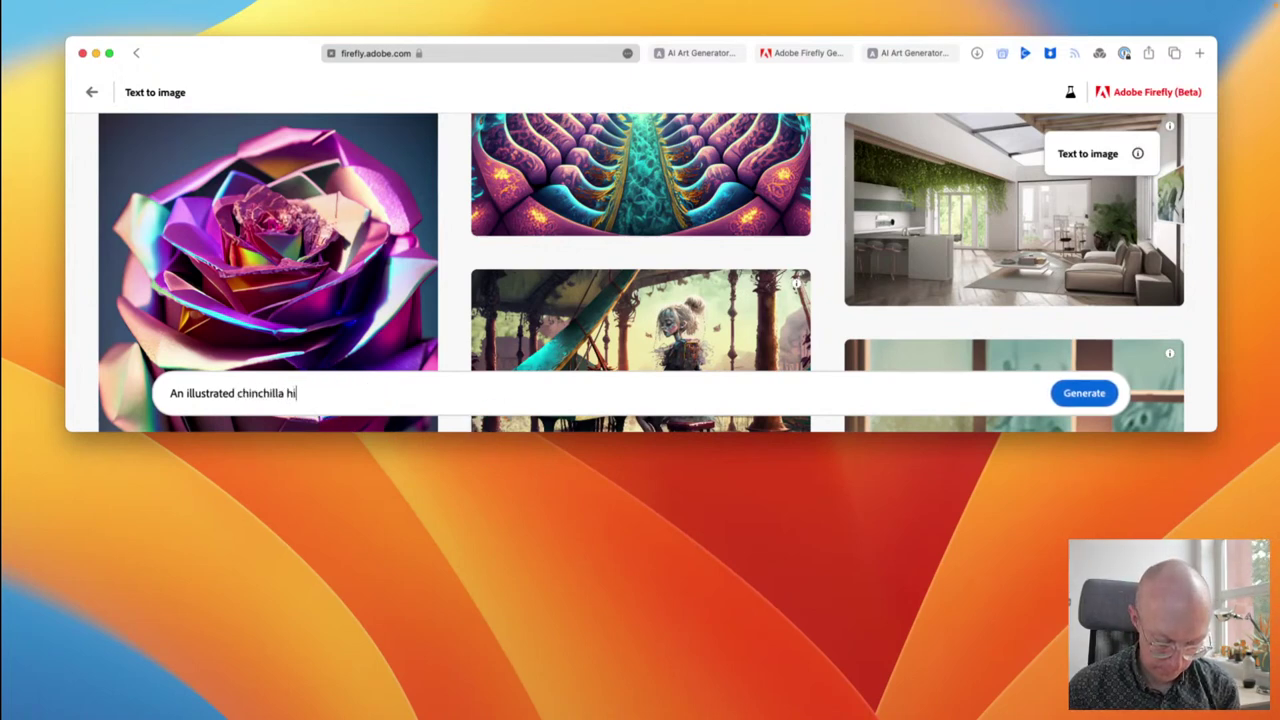
{"action": "type", "text": "t by lightning and looking shocked"}
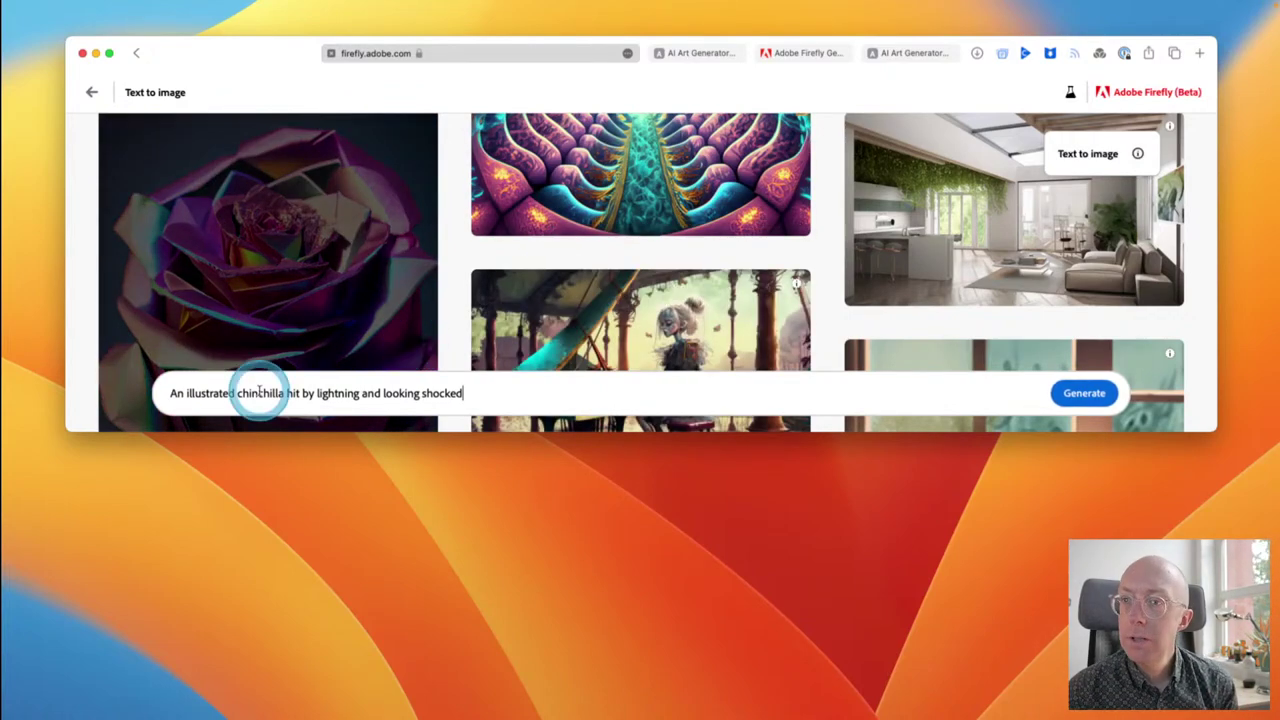
Step: Insert "line drawing" before "illustrated" in the image prompt
{"action": "left_click", "coordinate": [187, 393]}
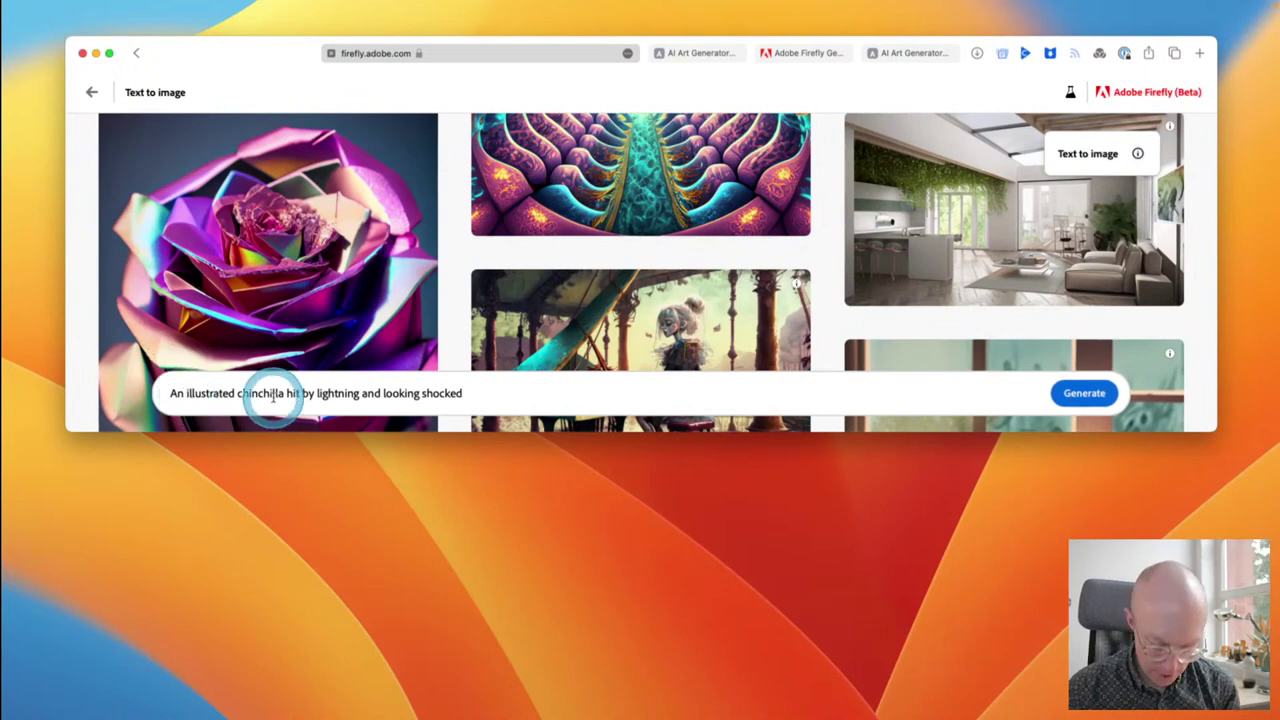
{"action": "type", "text": "line drawing"}
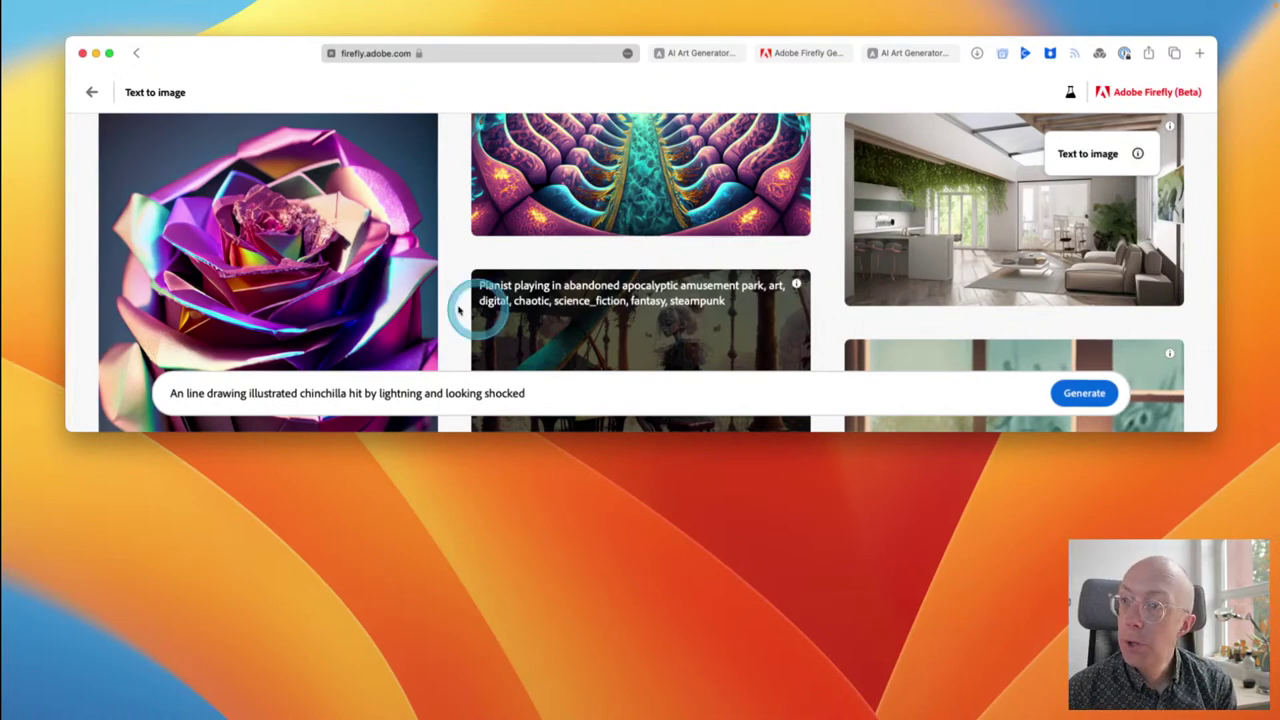
{"action": "scroll", "coordinate": [241, 285], "scroll_direction": "up", "scroll_amount": 1}
{"action": "scroll", "coordinate": [241, 285], "scroll_direction": "up", "scroll_amount": 1}
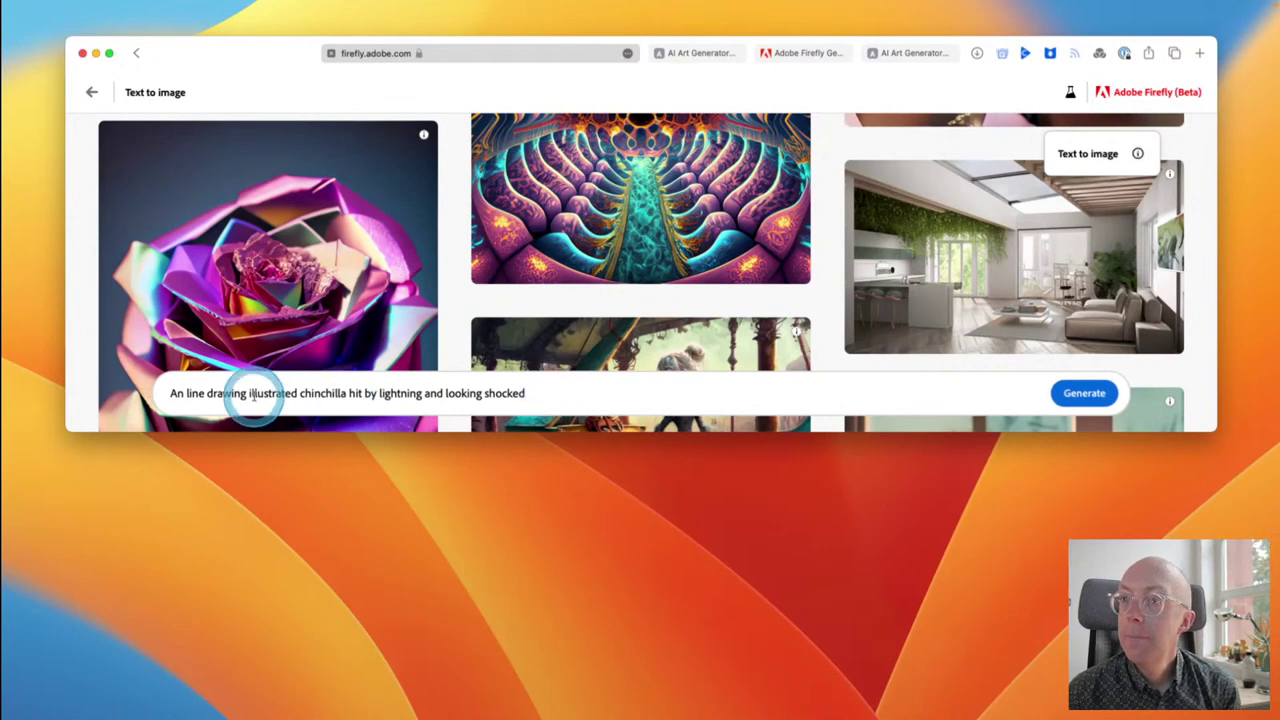
Step: Reword the prompt as "A chinchilla hit by lightning and looking shocked, line drawing, illustrated, few colors", keeping the American spelling
{"action": "left_click_drag", "start_coordinate": [302, 393], "coordinate": [185, 393]}
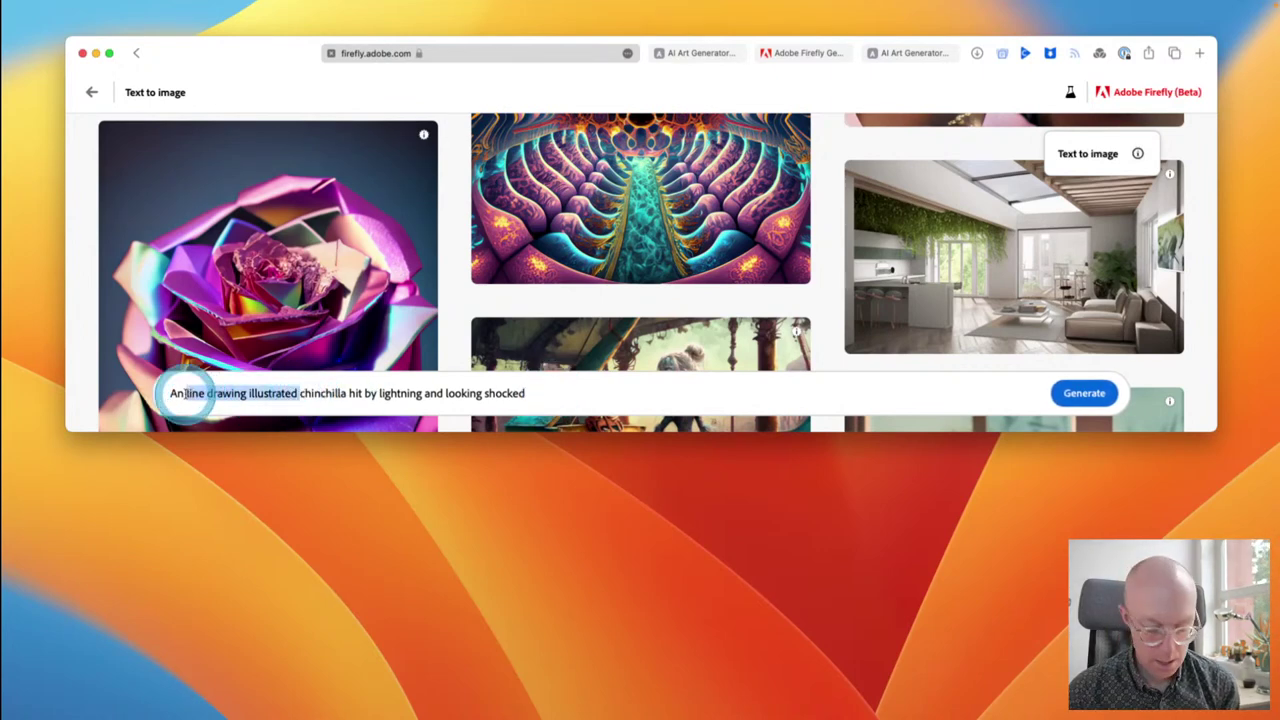
{"action": "key", "text": "BackSpace"}
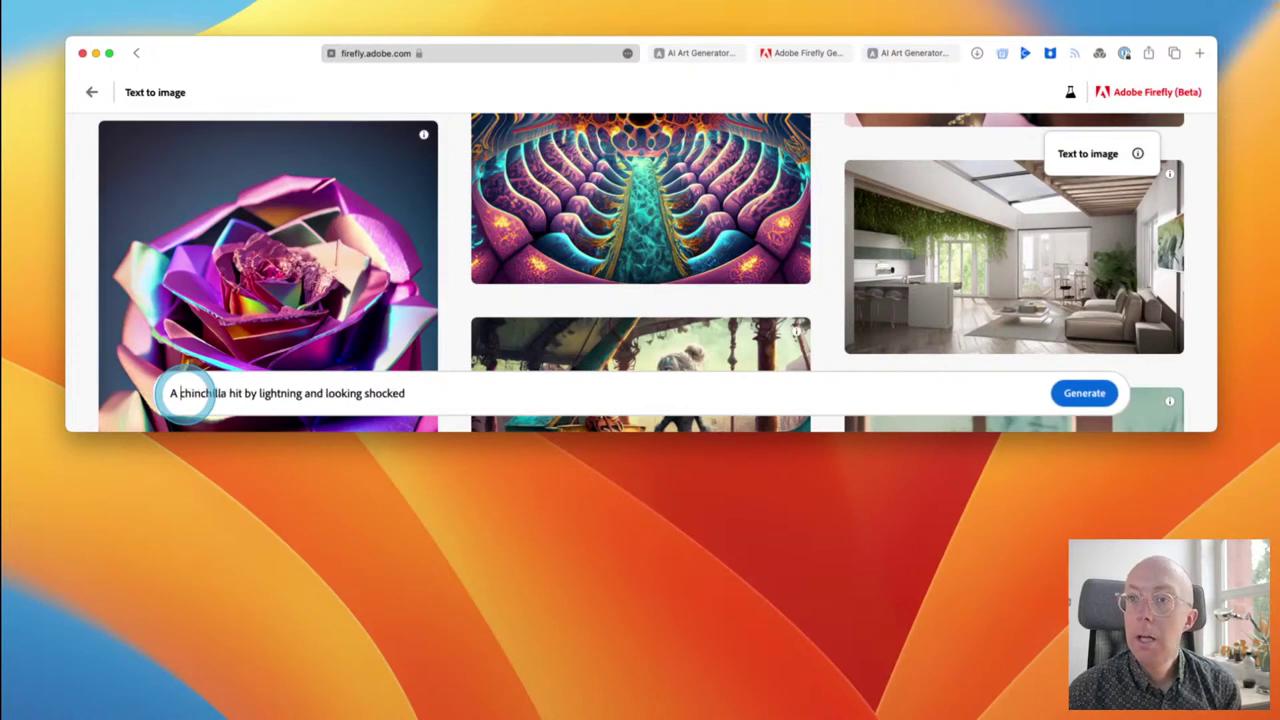
{"action": "left_click", "coordinate": [436, 392]}
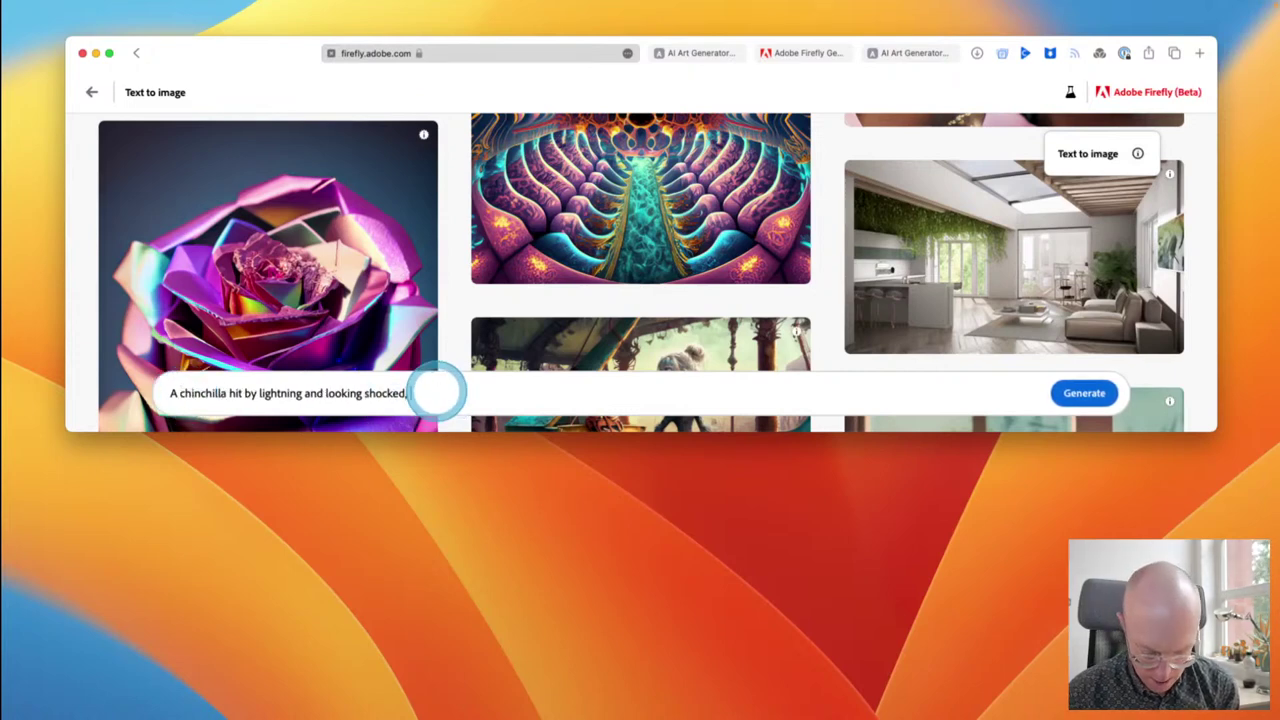
{"action": "type", "text": ", line drawing,"}
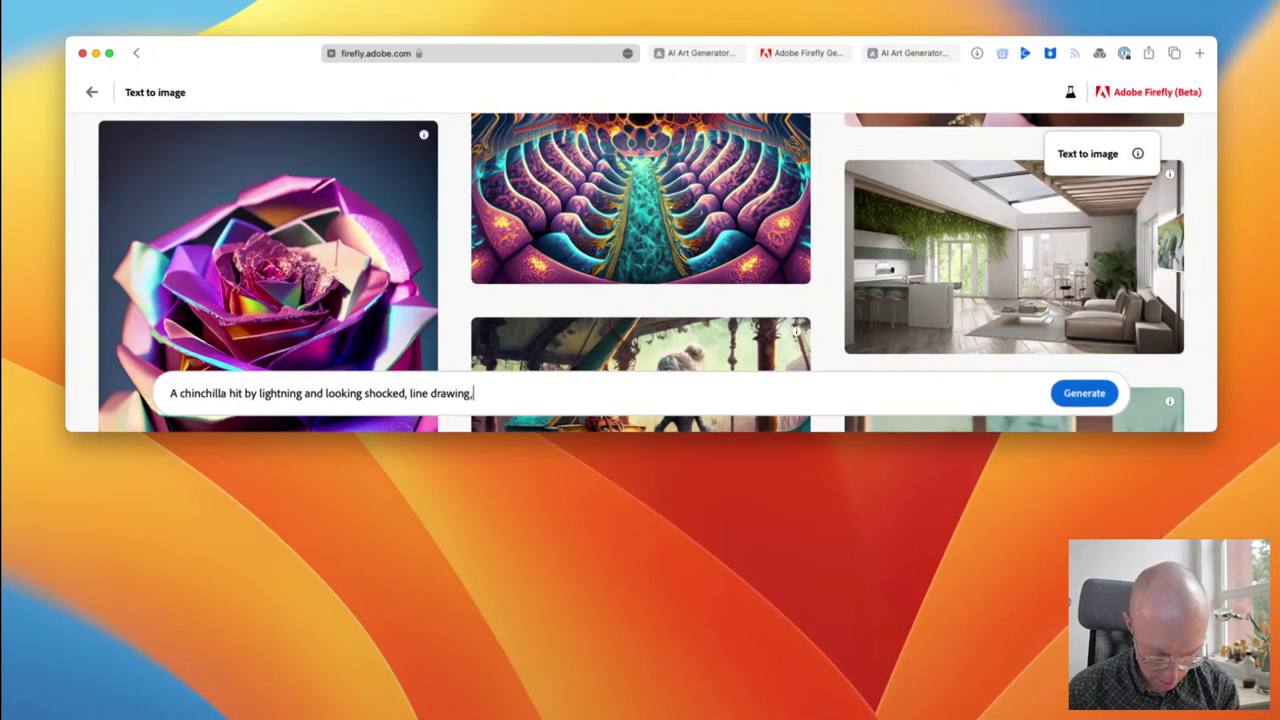
{"action": "type", "text": " illustrat"}
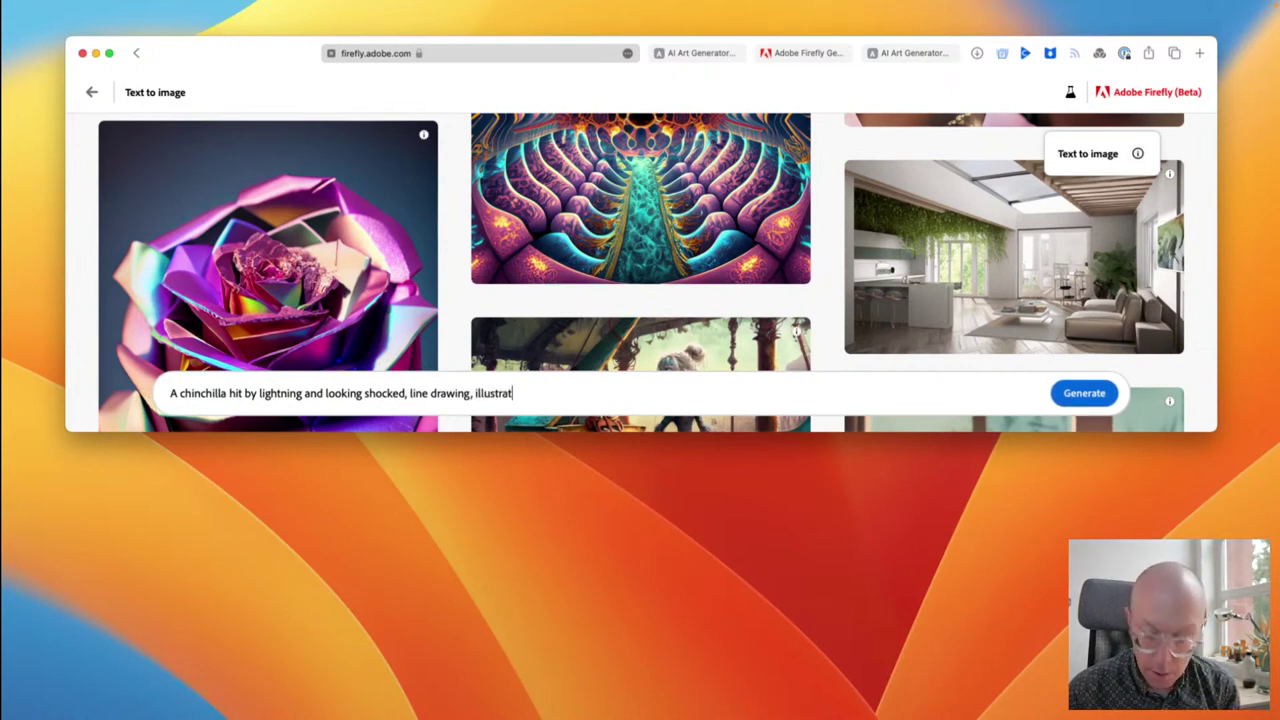
{"action": "type", "text": "ed, few colors"}
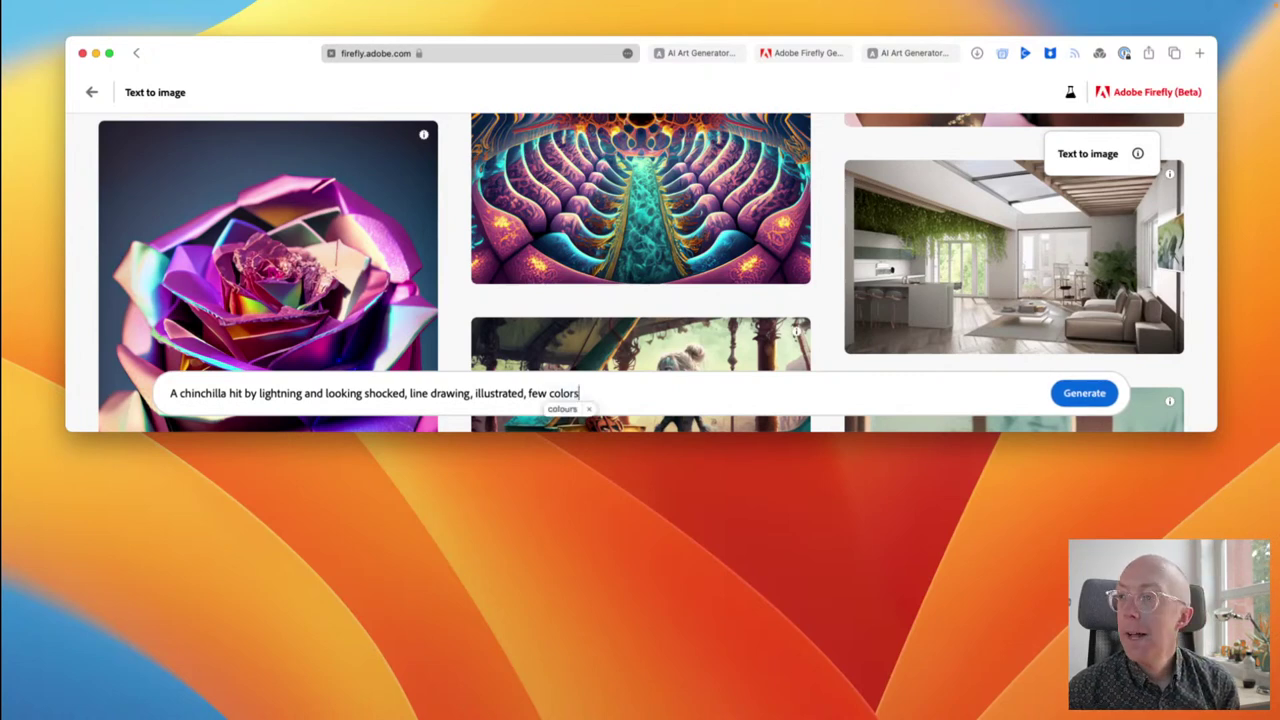
{"action": "left_click", "coordinate": [589, 409]}
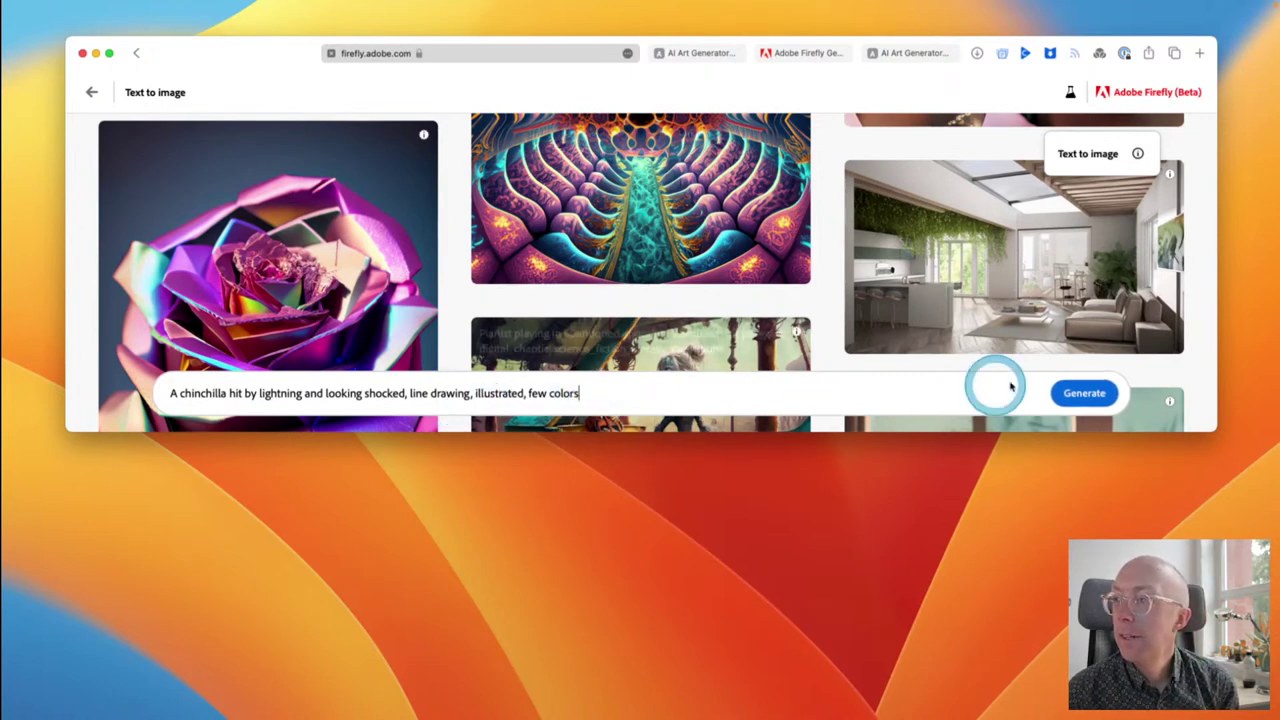
Step: Generate the chinchilla images, make the browser window taller and inspect the results
{"action": "left_click", "coordinate": [1080, 393]}
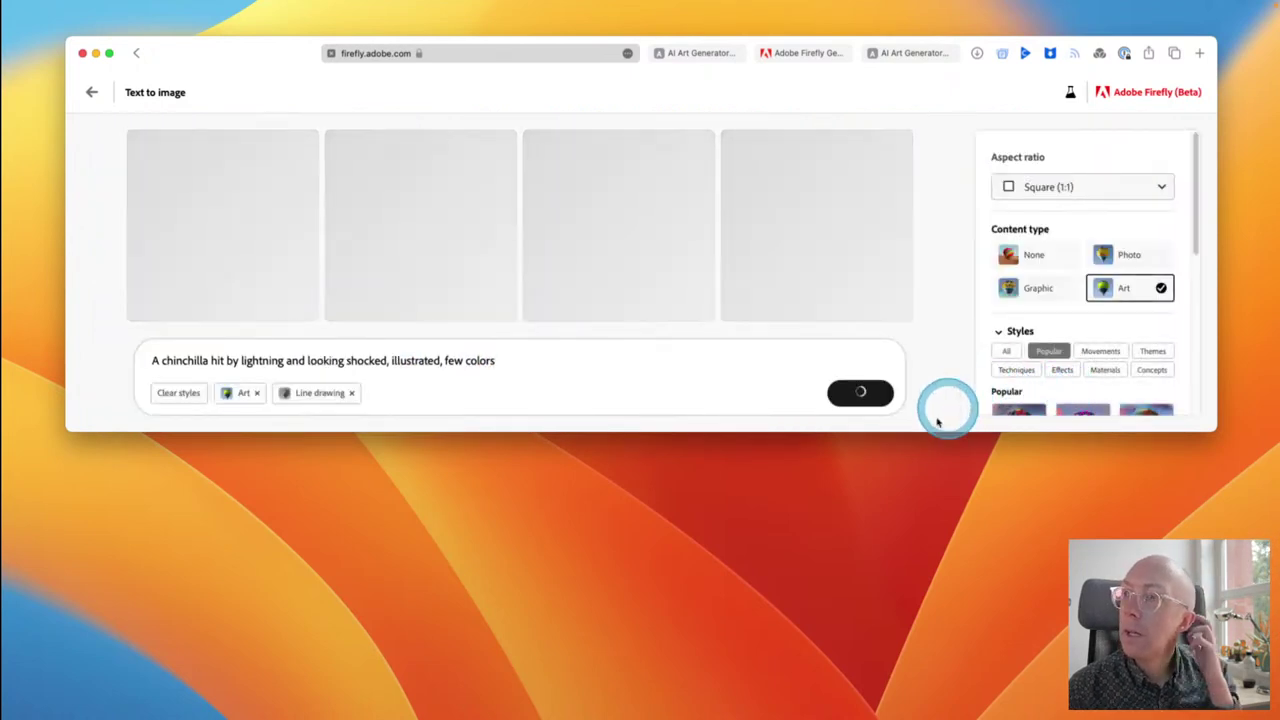
{"action": "left_click_drag", "start_coordinate": [834, 434], "coordinate": [831, 510]}
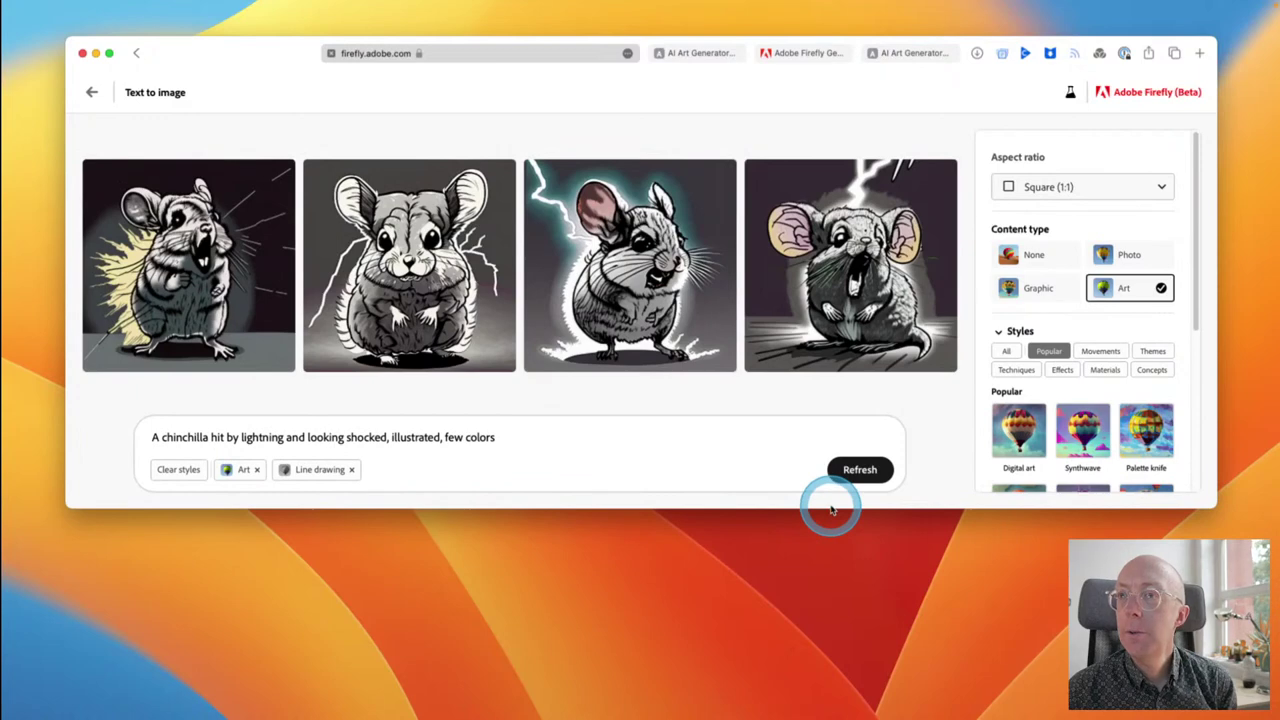
{"action": "mouse_move", "coordinate": [751, 366]}
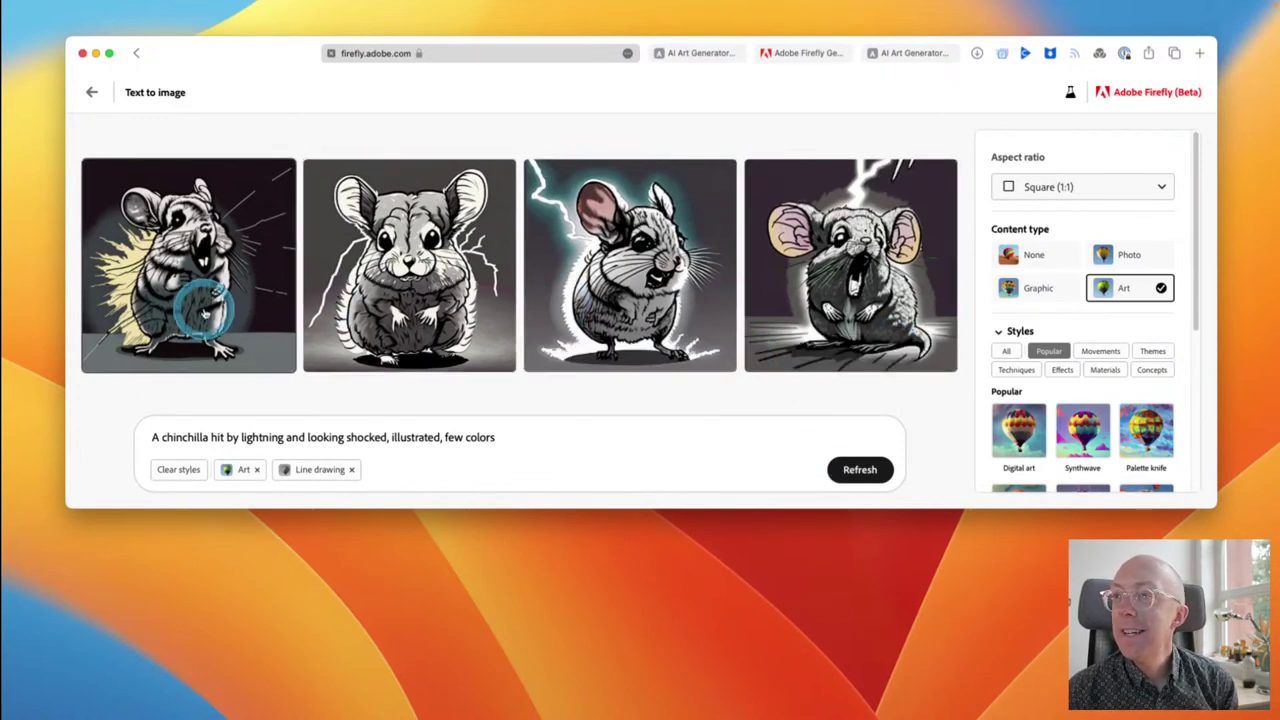
{"action": "mouse_move", "coordinate": [251, 312]}
{"action": "mouse_move", "coordinate": [390, 305]}
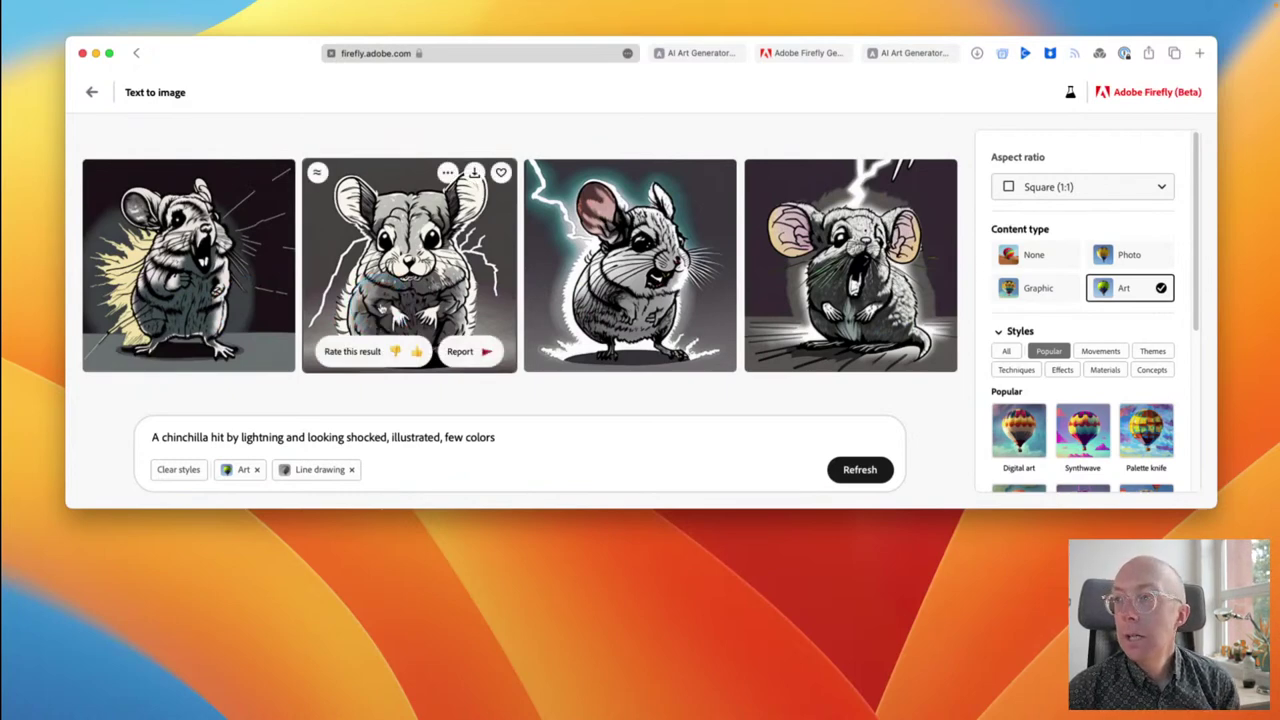
Step: Launch the DiffusionBee app, look at its window, and switch back to the Firefly page in the browser
{"action": "key", "text": "alt+space"}
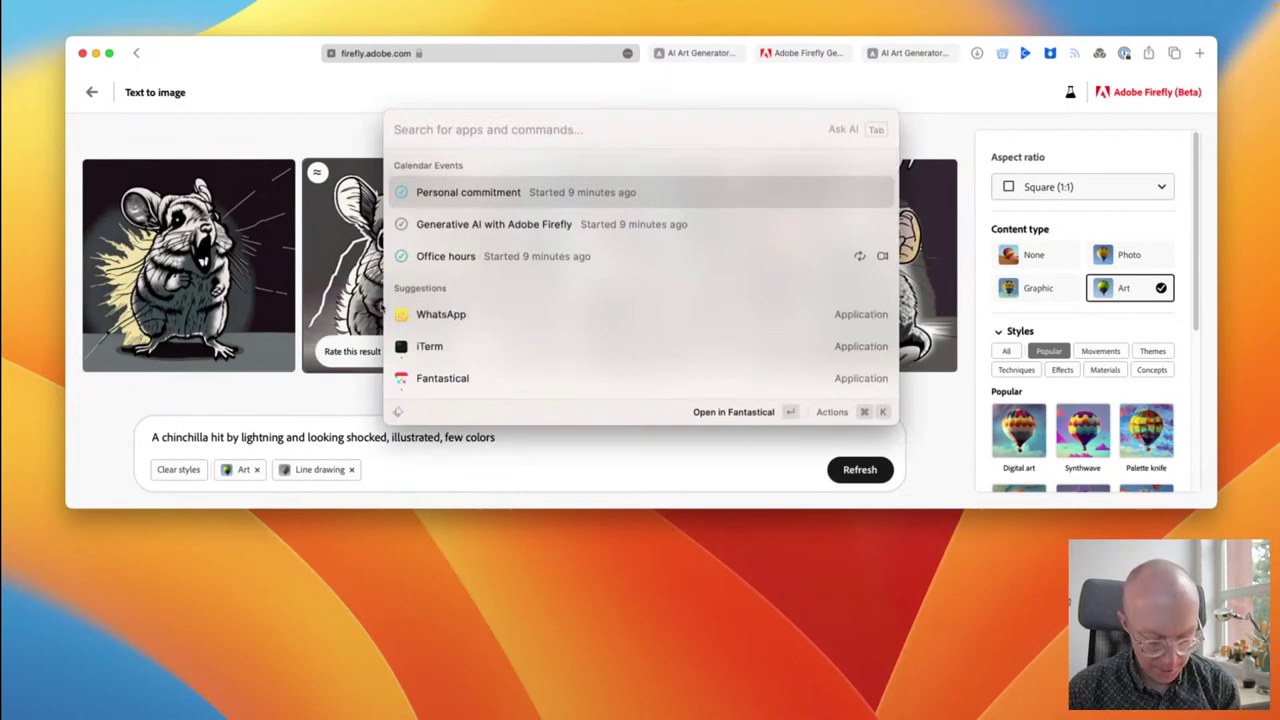
{"action": "type", "text": "di"}
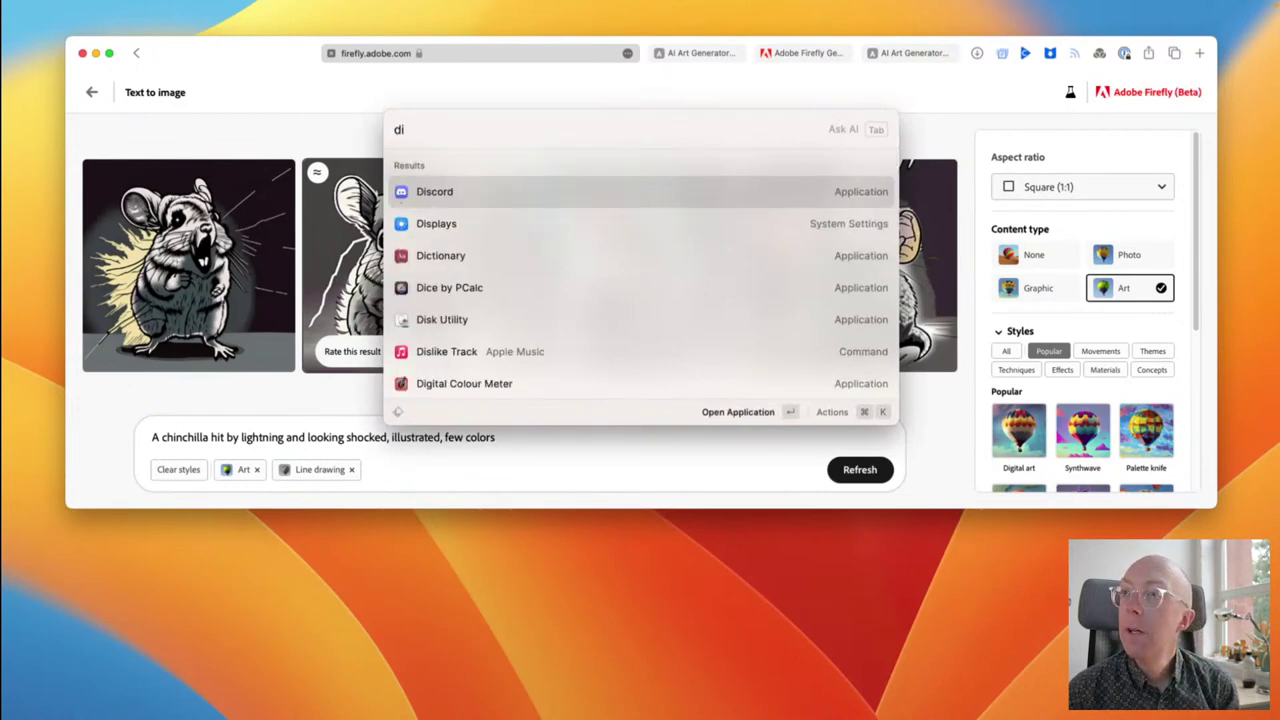
{"action": "type", "text": "f"}
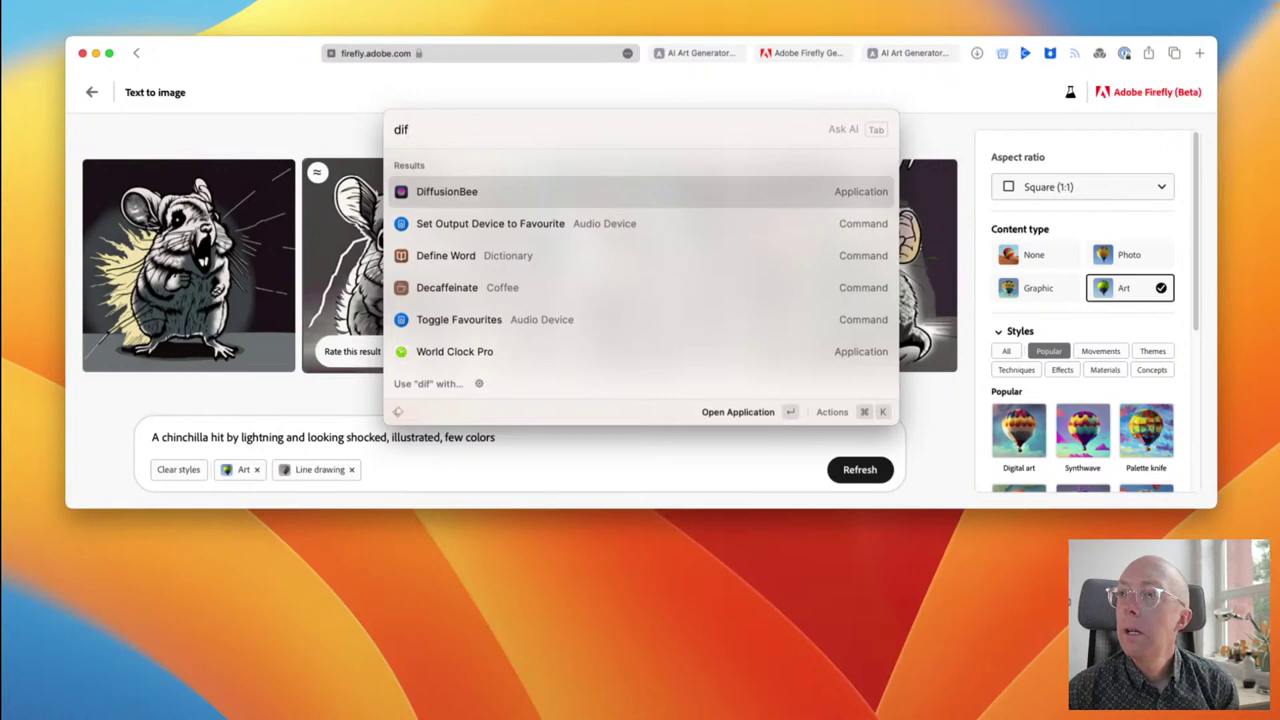
{"action": "key", "text": "Return"}
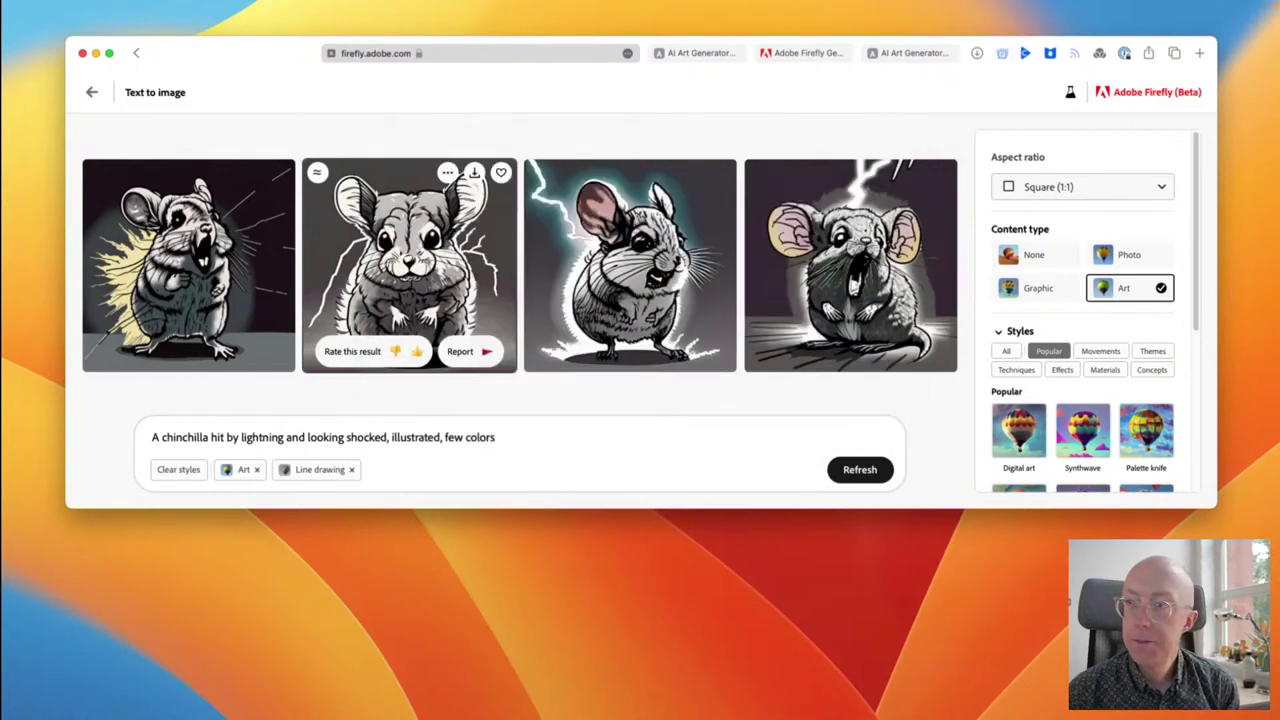
{"action": "left_click", "coordinate": [662, 287]}
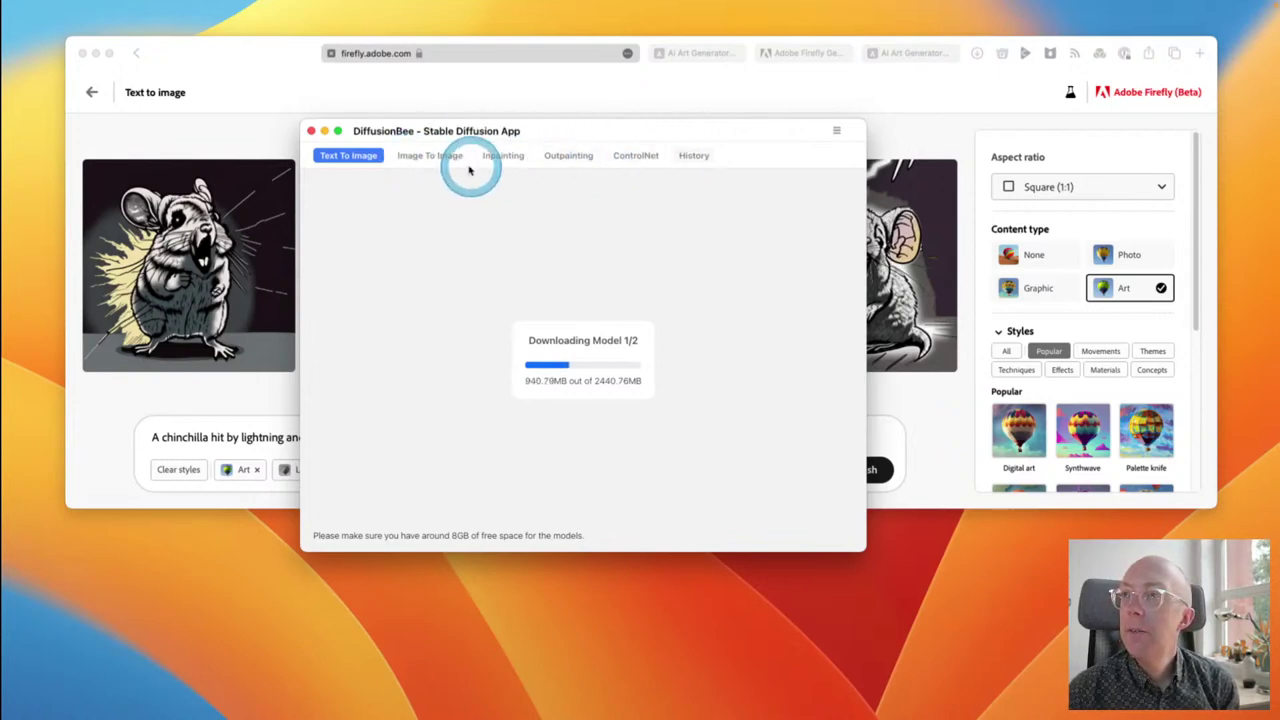
{"action": "left_click", "coordinate": [112, 7]}
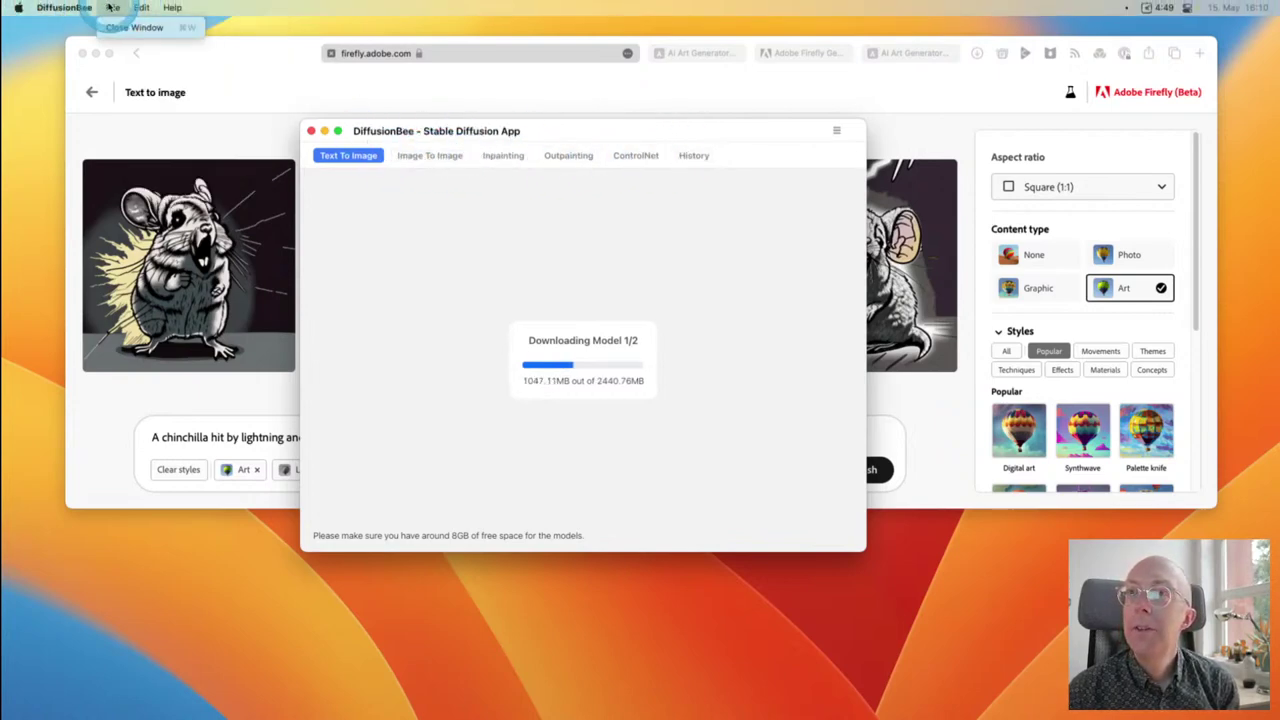
{"action": "left_click", "coordinate": [229, 91]}
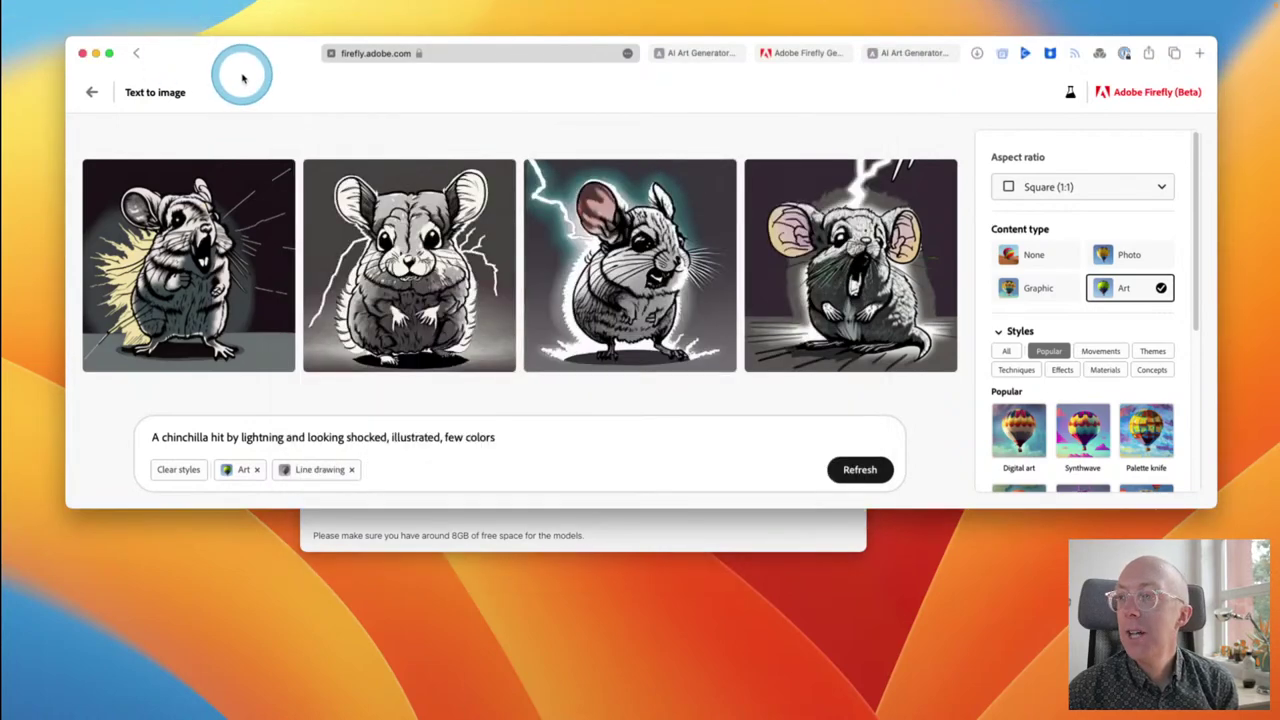
Step: Add "in the head" after "hit" in the prompt and generate a new set of images
{"action": "mouse_move", "coordinate": [345, 207]}
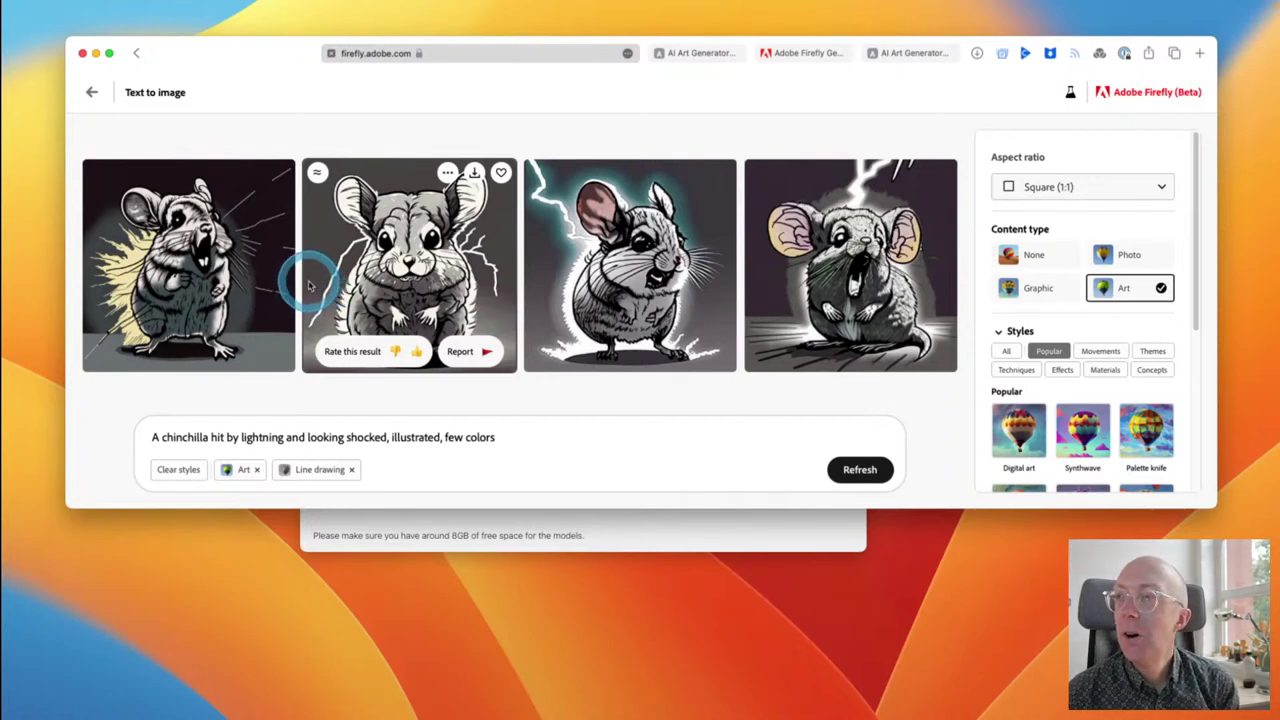
{"action": "left_click", "coordinate": [225, 437]}
{"action": "type", "text": "in "}
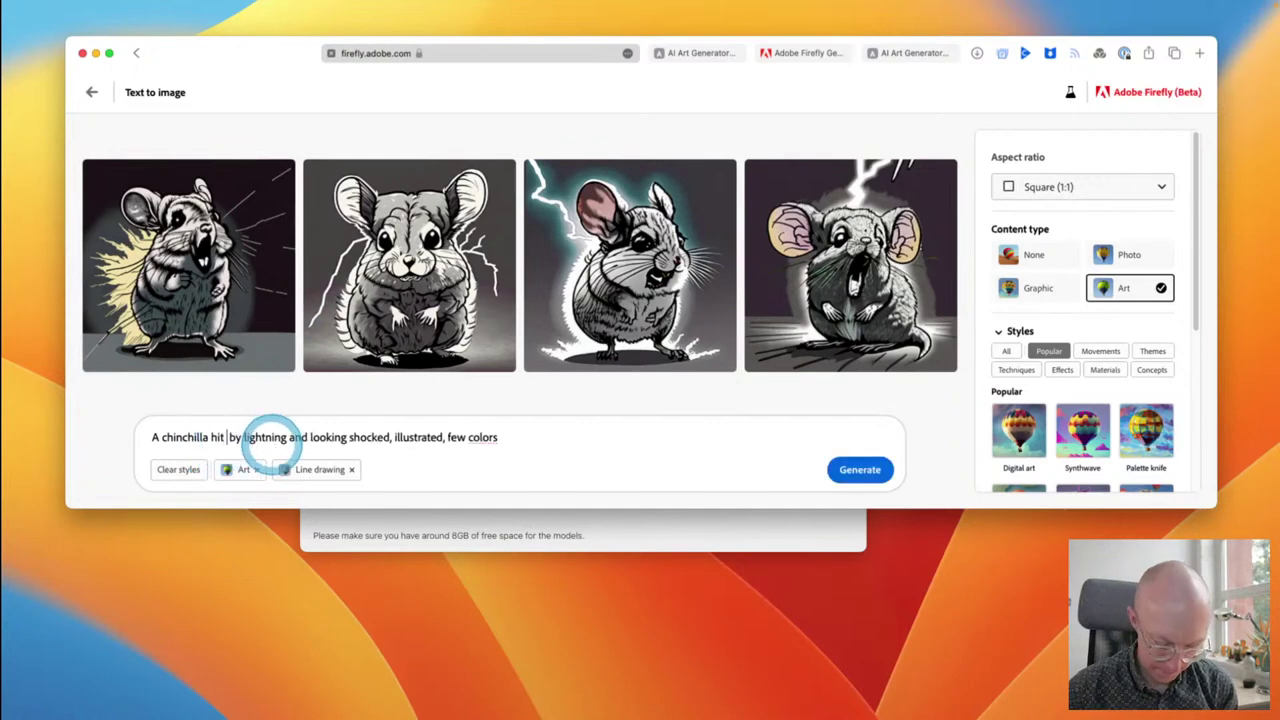
{"action": "type", "text": "the hea"}
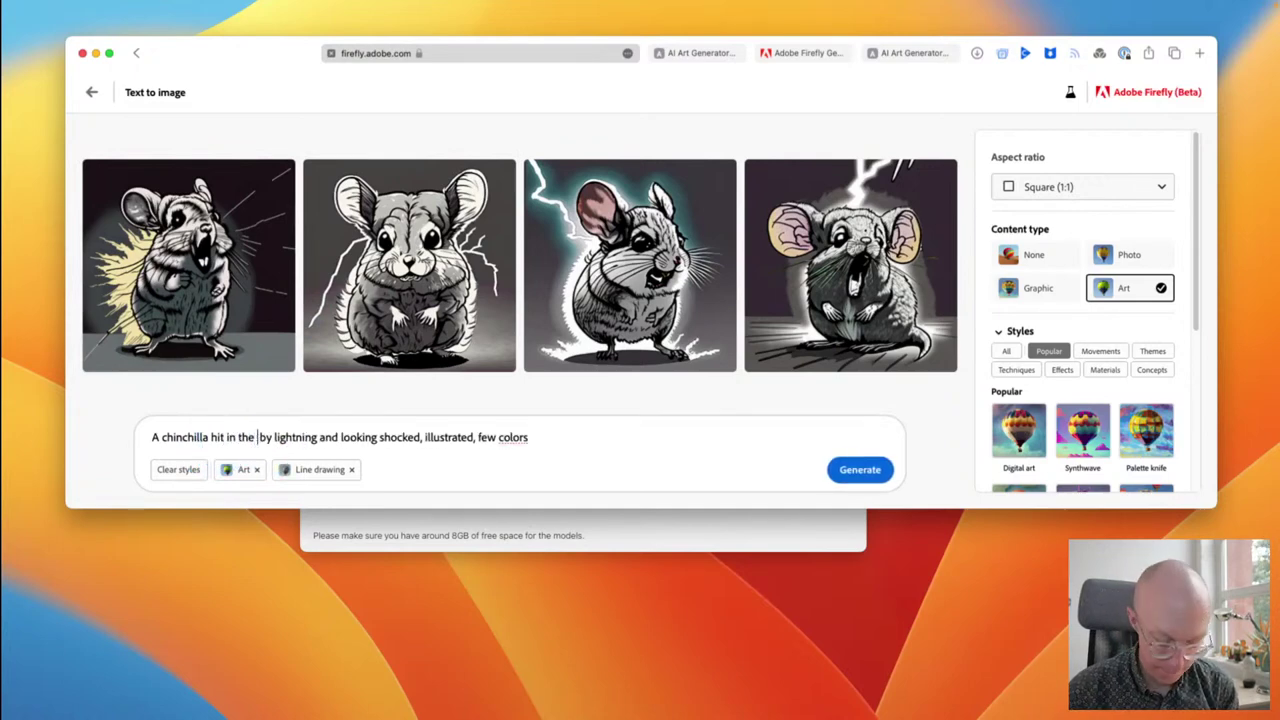
{"action": "type", "text": "d"}
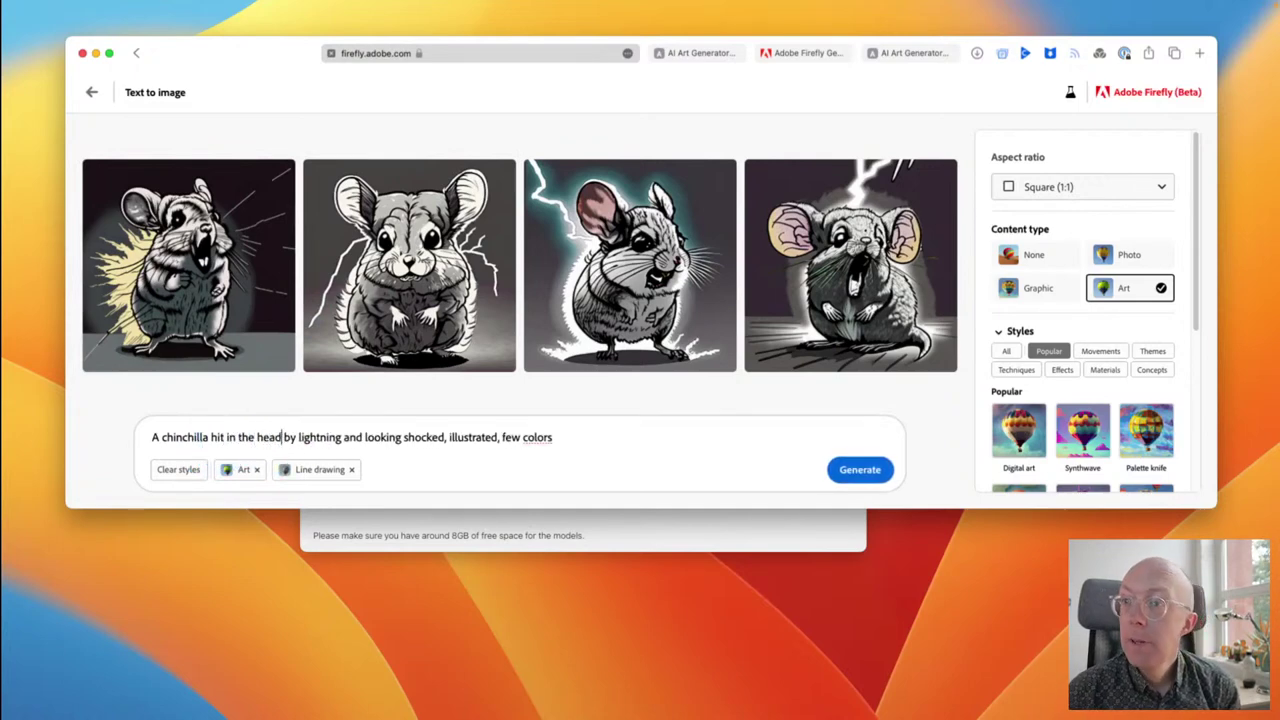
{"action": "left_click", "coordinate": [860, 470]}
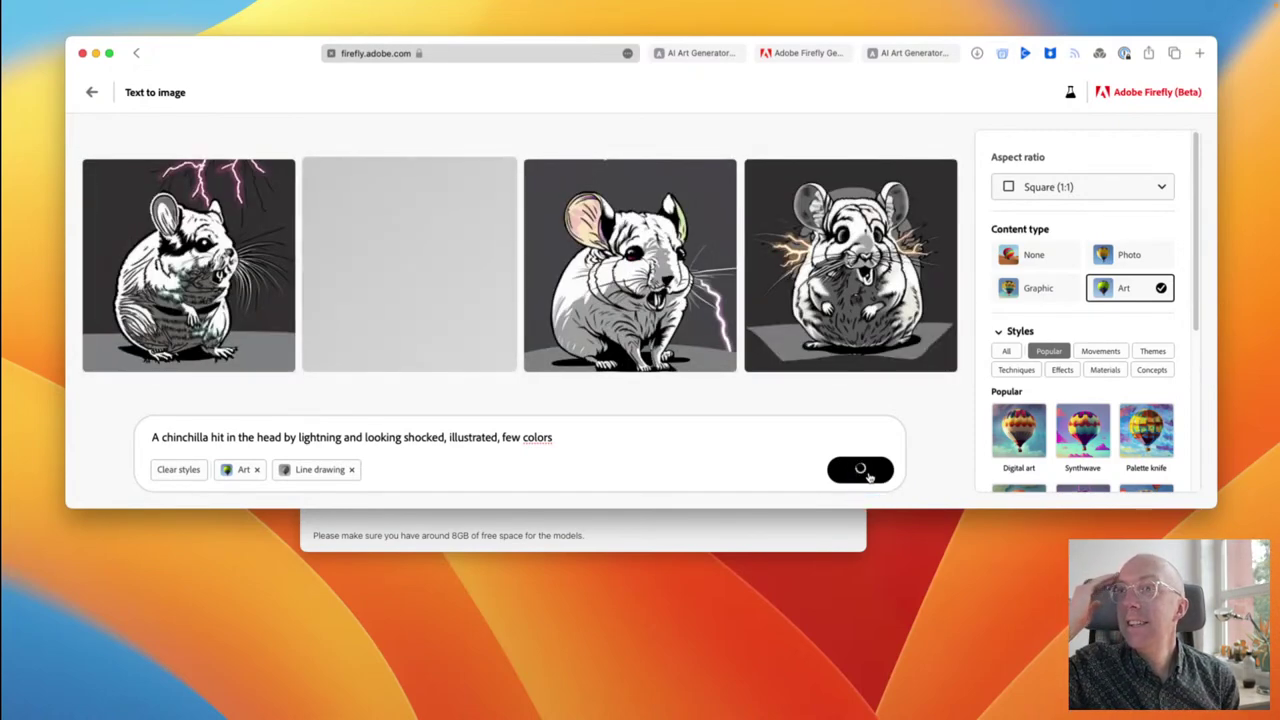
{"action": "left_click", "coordinate": [829, 408]}
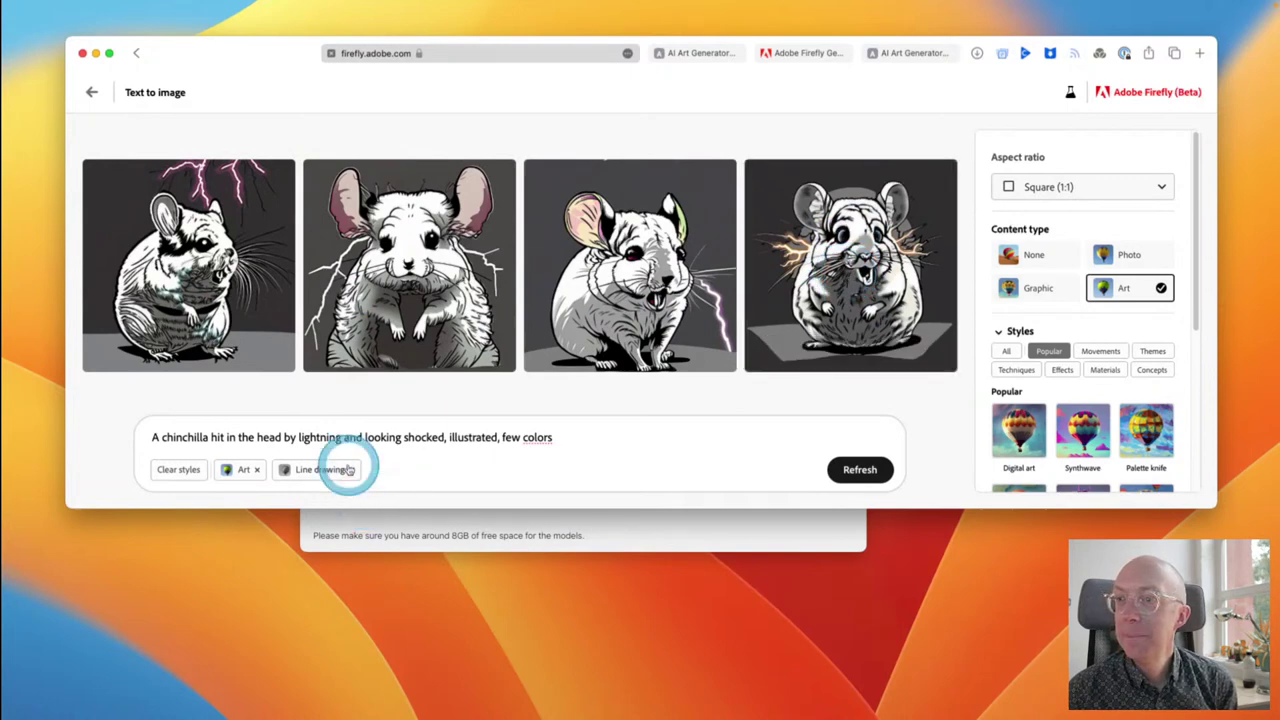
Step: Replace "shocked" with "surprised" in the prompt and generate the images again
{"action": "double_click", "coordinate": [420, 437]}
{"action": "type", "text": "surprised"}
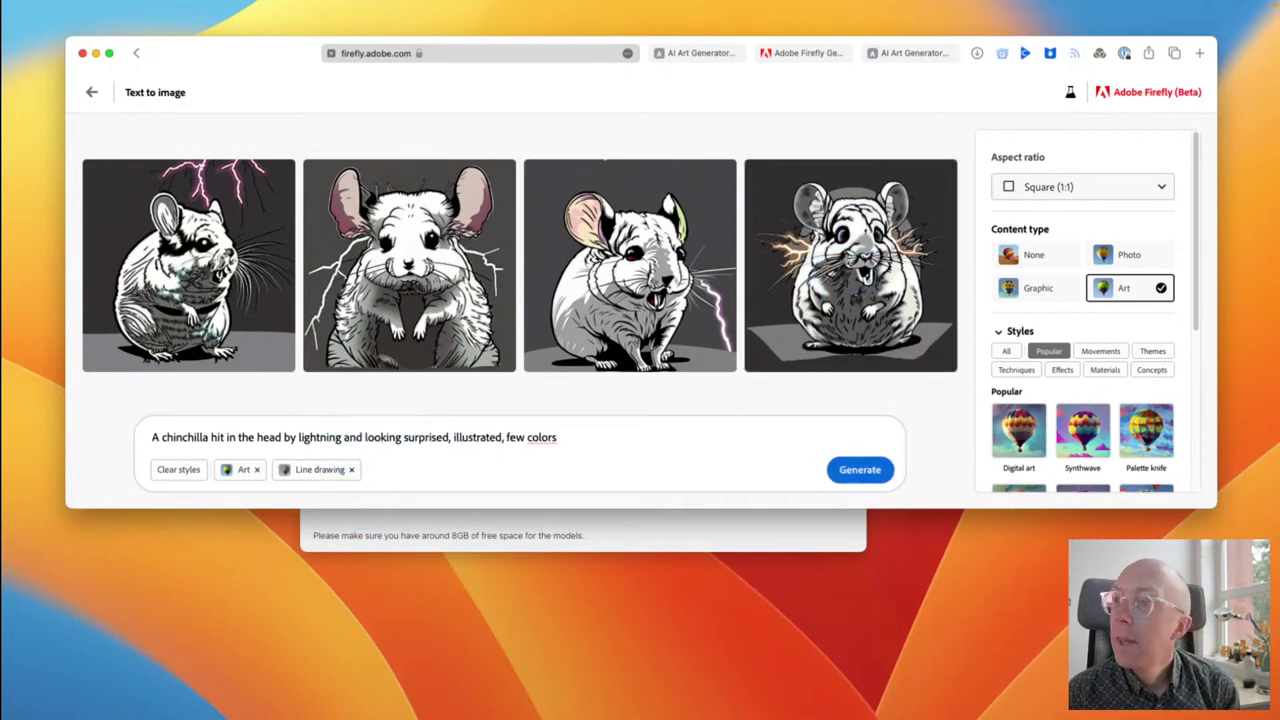
{"action": "left_click", "coordinate": [862, 469]}
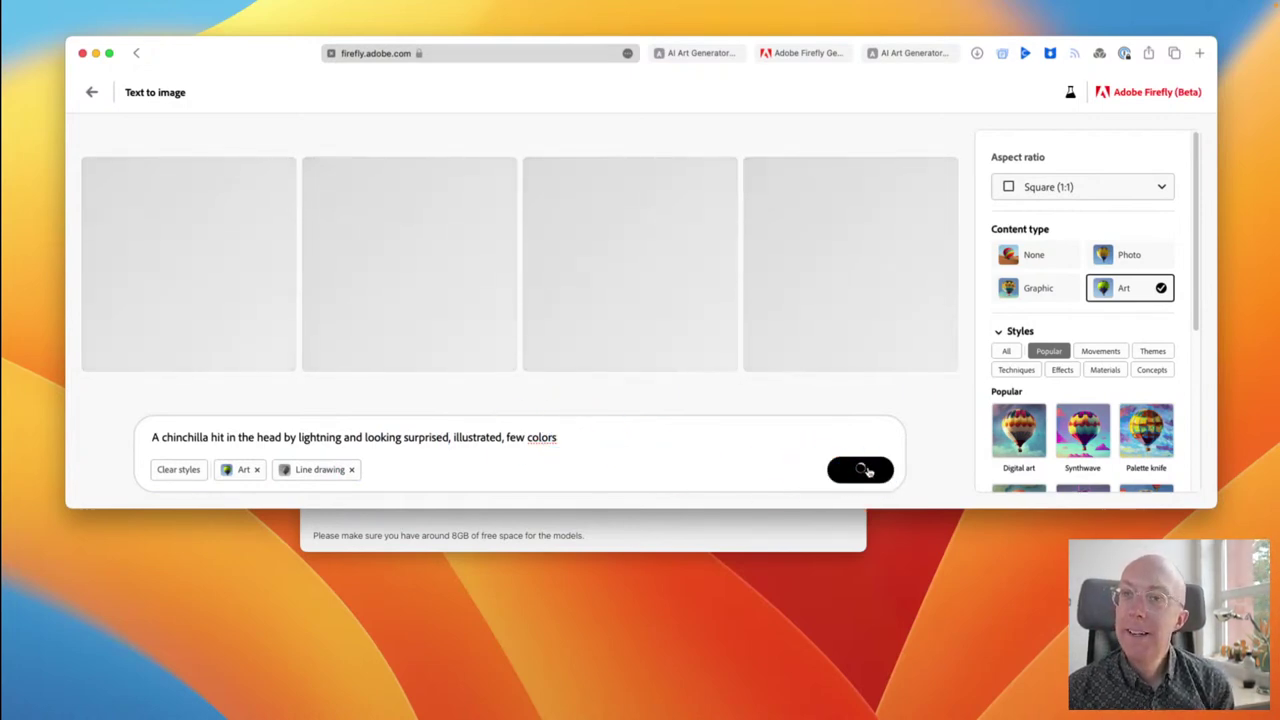
{"action": "left_click", "coordinate": [874, 433]}
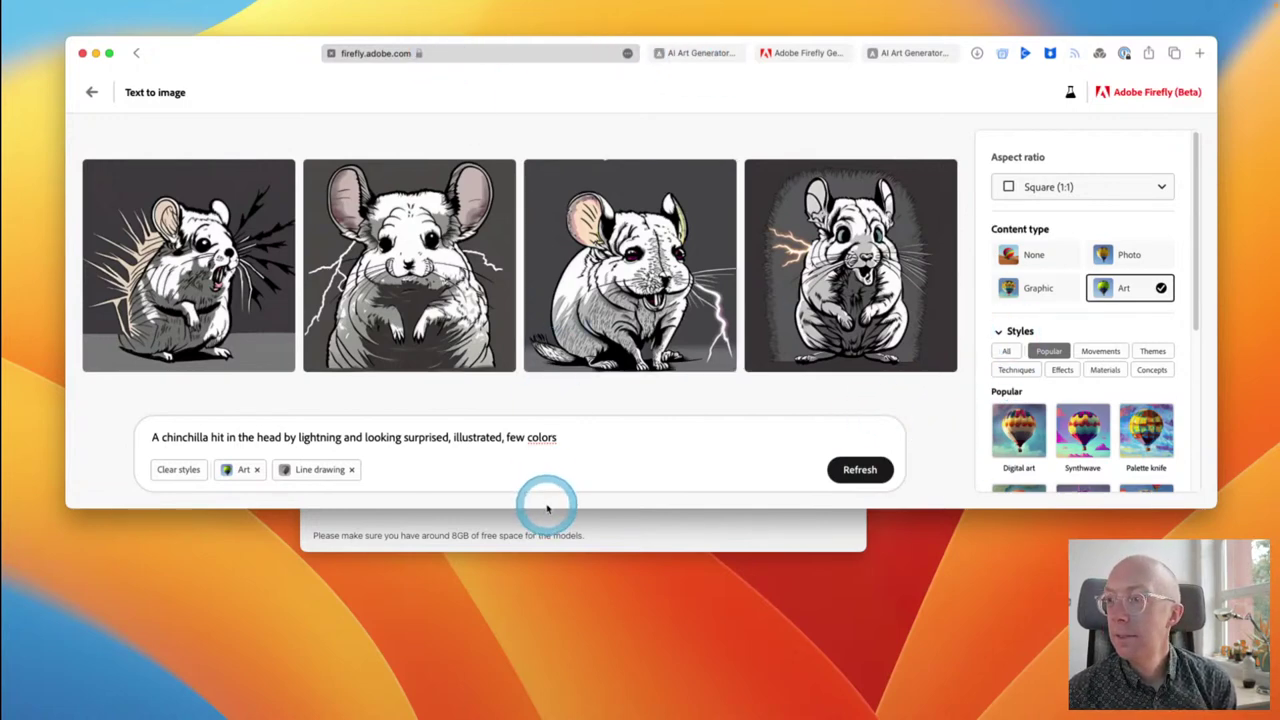
Step: Make the browser window taller, reposition it, and change the image aspect ratio to Portrait (3:4)
{"action": "left_click_drag", "start_coordinate": [548, 508], "coordinate": [551, 572]}
{"action": "left_click", "coordinate": [152, 95]}
{"action": "left_click_drag", "start_coordinate": [229, 40], "coordinate": [229, 29]}
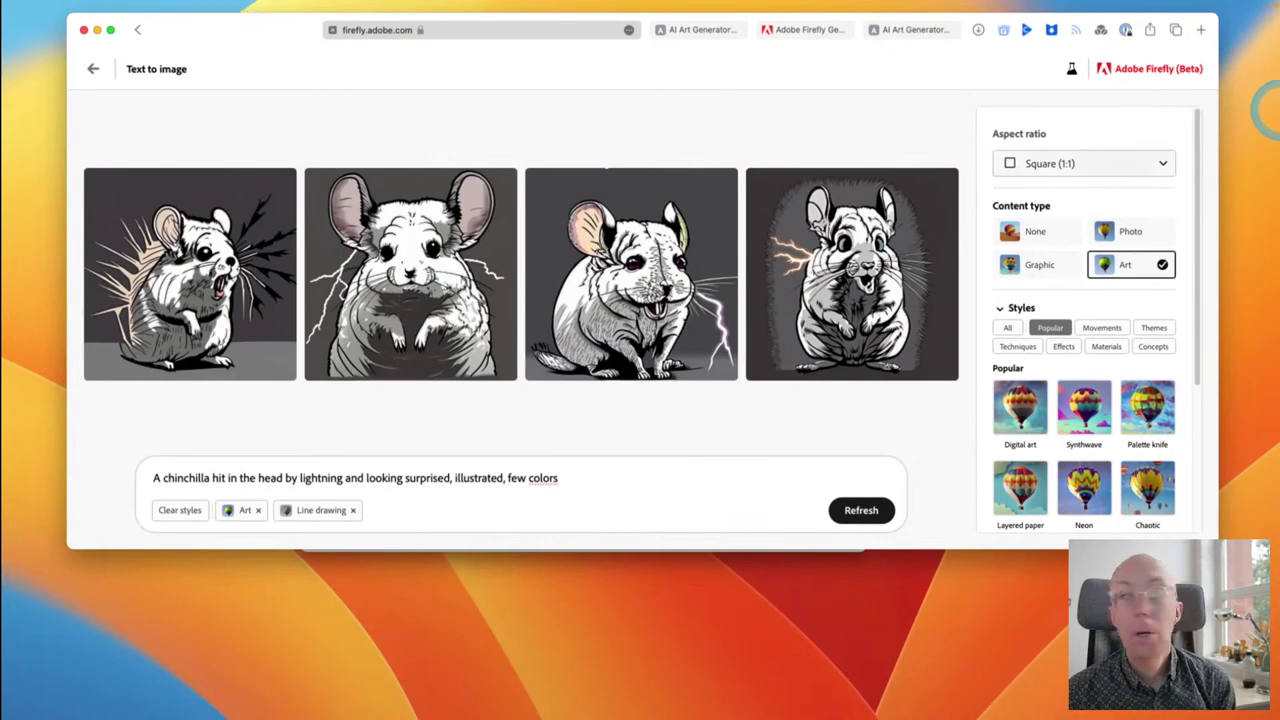
{"action": "left_click", "coordinate": [1034, 160]}
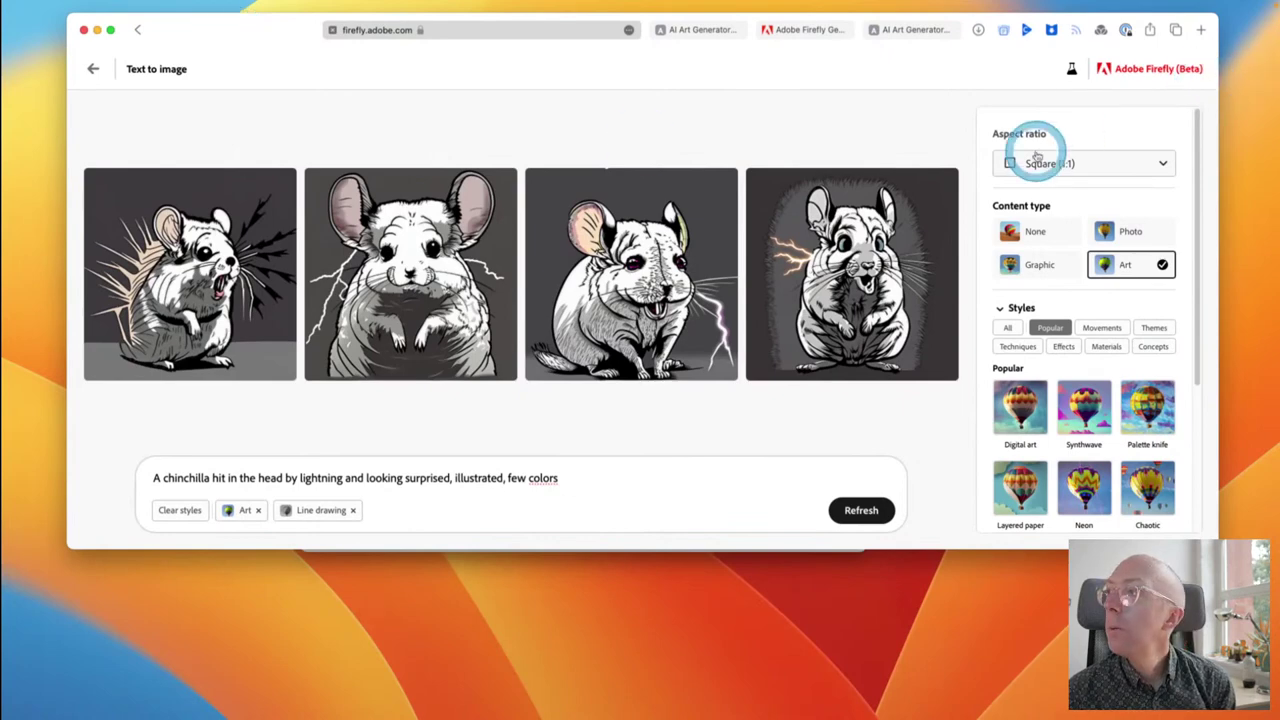
{"action": "left_click", "coordinate": [1097, 166]}
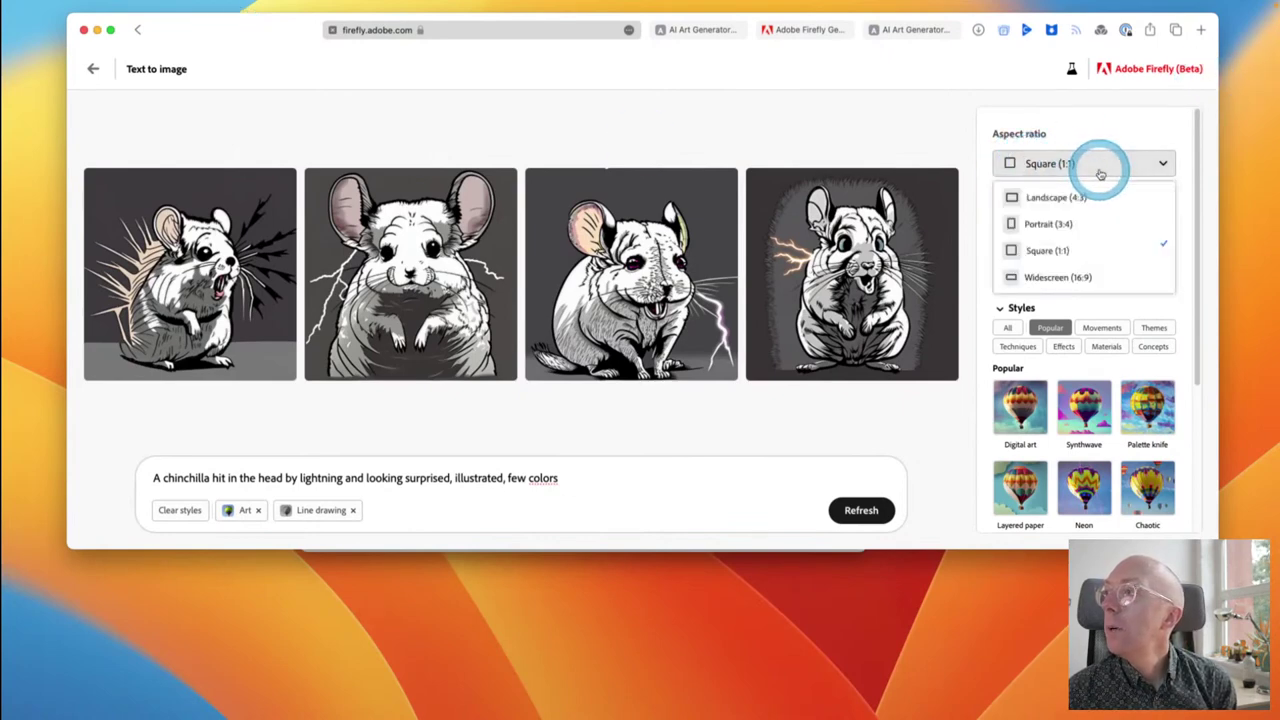
{"action": "left_click", "coordinate": [1060, 224]}
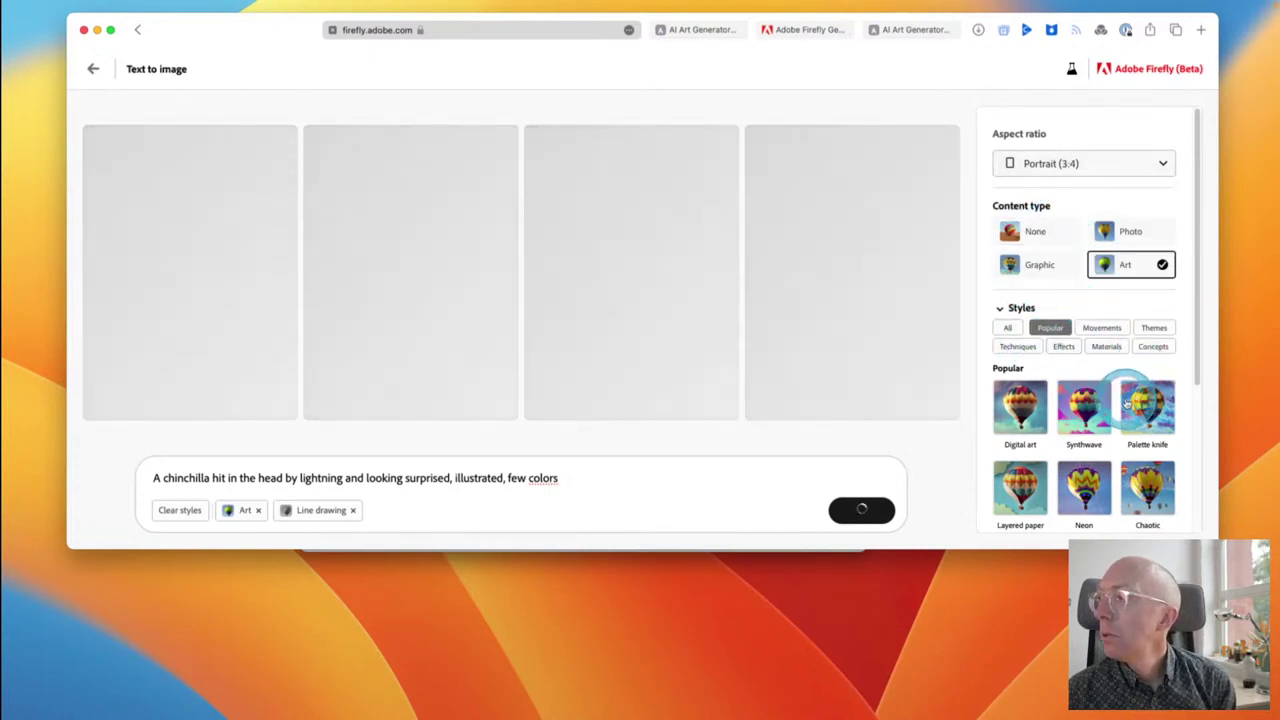
Step: Add the Doodle, Pencil drawing and Linocut techniques to the selected styles
{"action": "left_click", "coordinate": [1017, 346]}
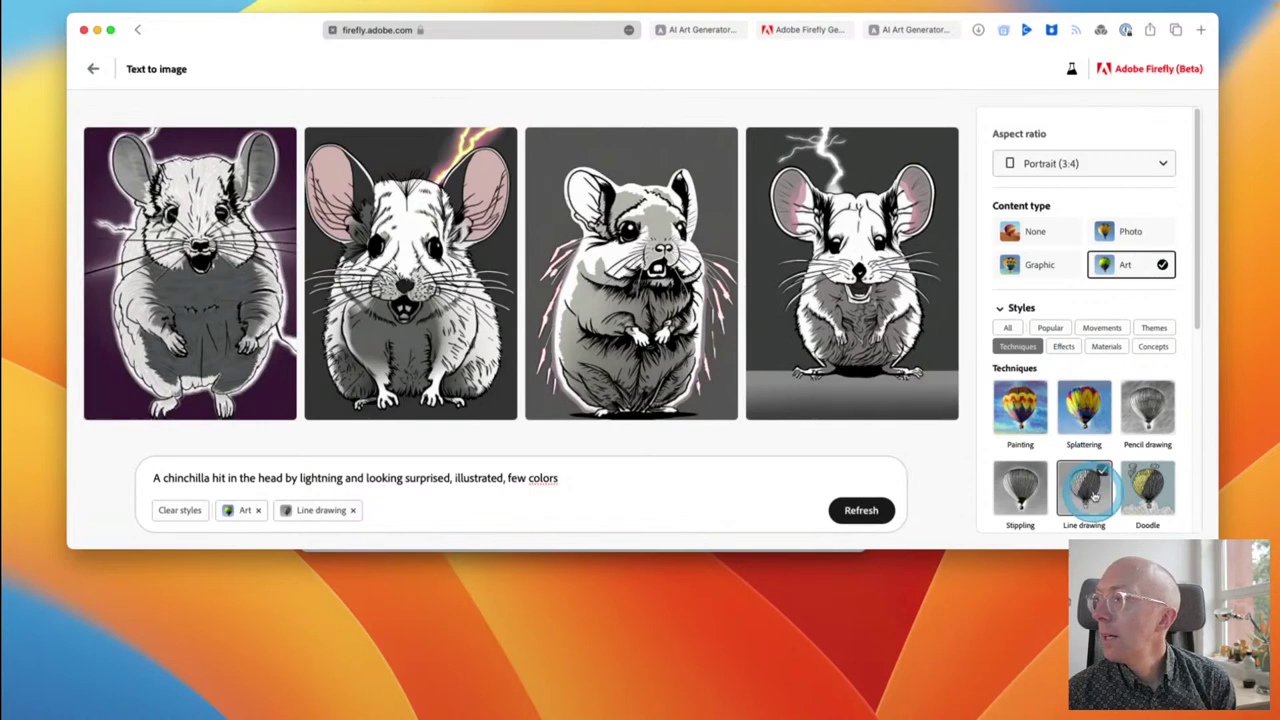
{"action": "left_click", "coordinate": [1147, 488]}
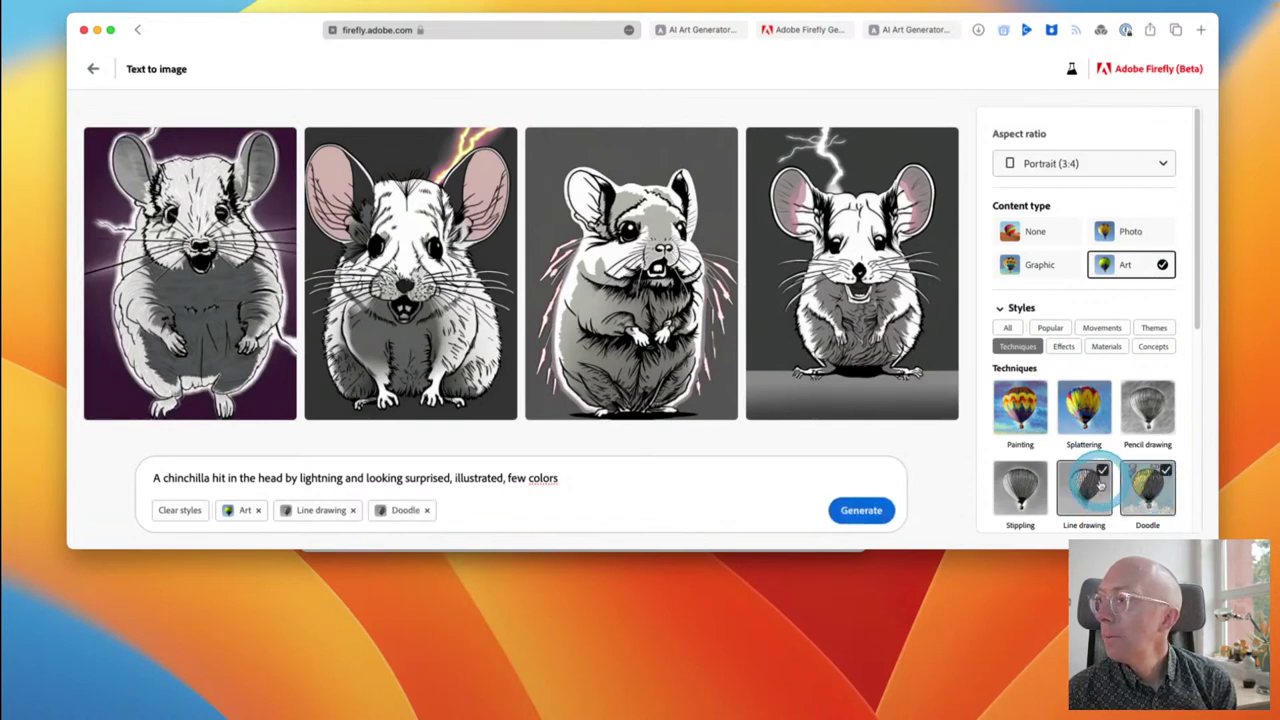
{"action": "left_click", "coordinate": [1147, 403]}
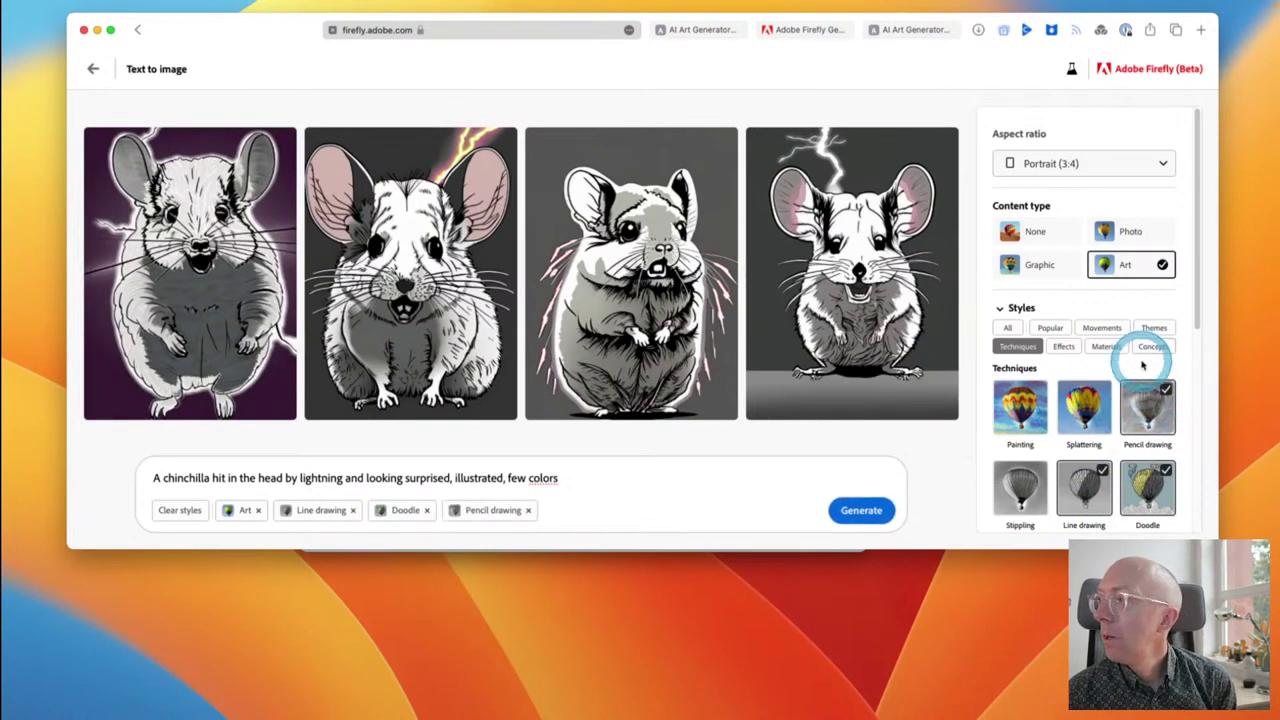
{"action": "left_click", "coordinate": [1196, 354]}
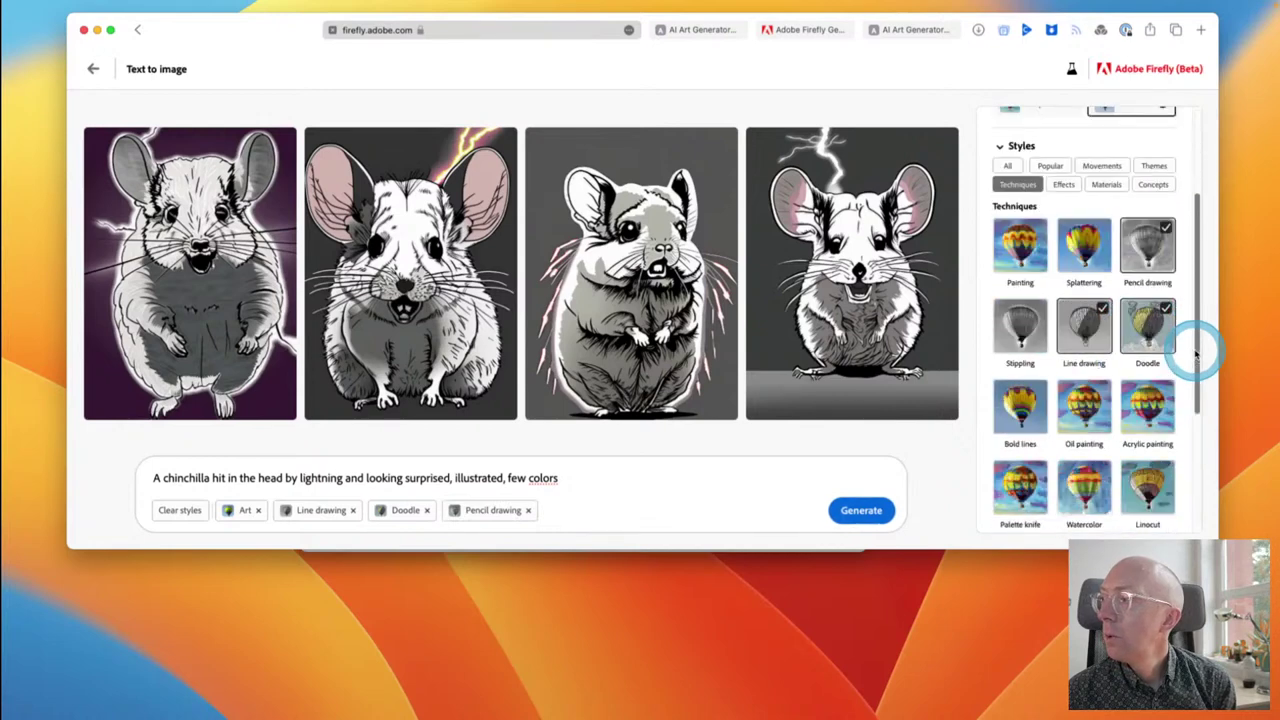
{"action": "scroll", "coordinate": [1196, 354], "scroll_direction": "down", "scroll_amount": 1}
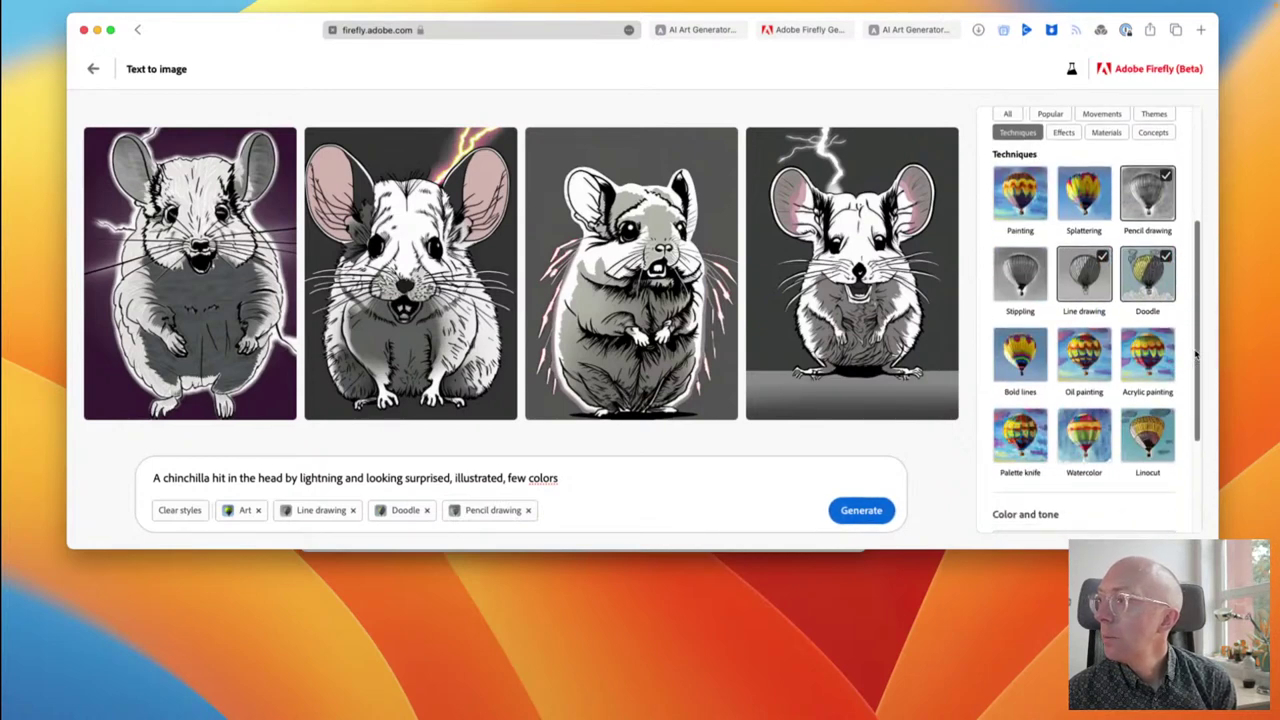
{"action": "left_click", "coordinate": [1165, 450]}
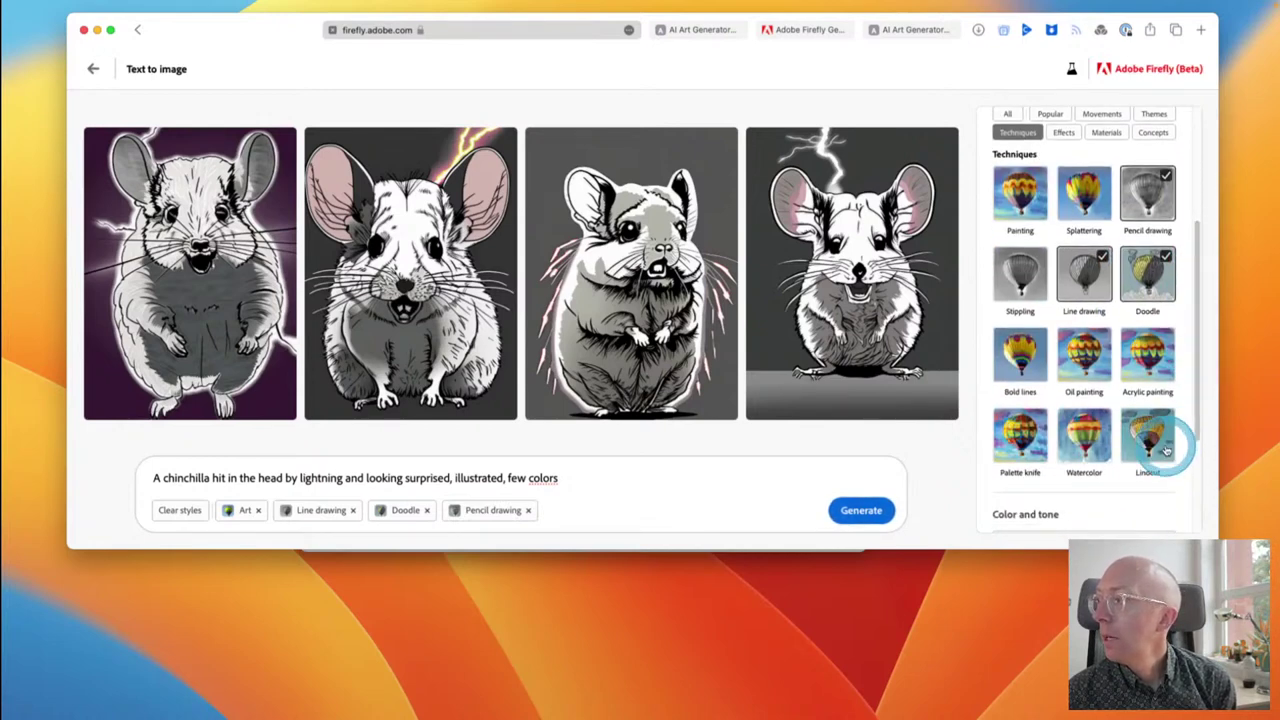
Step: Set the color and tone to Cool tone and the lighting to Dramatic lighting
{"action": "scroll", "coordinate": [1120, 480], "scroll_direction": "down", "scroll_amount": 1}
{"action": "scroll", "coordinate": [1120, 480], "scroll_direction": "down", "scroll_amount": 1}
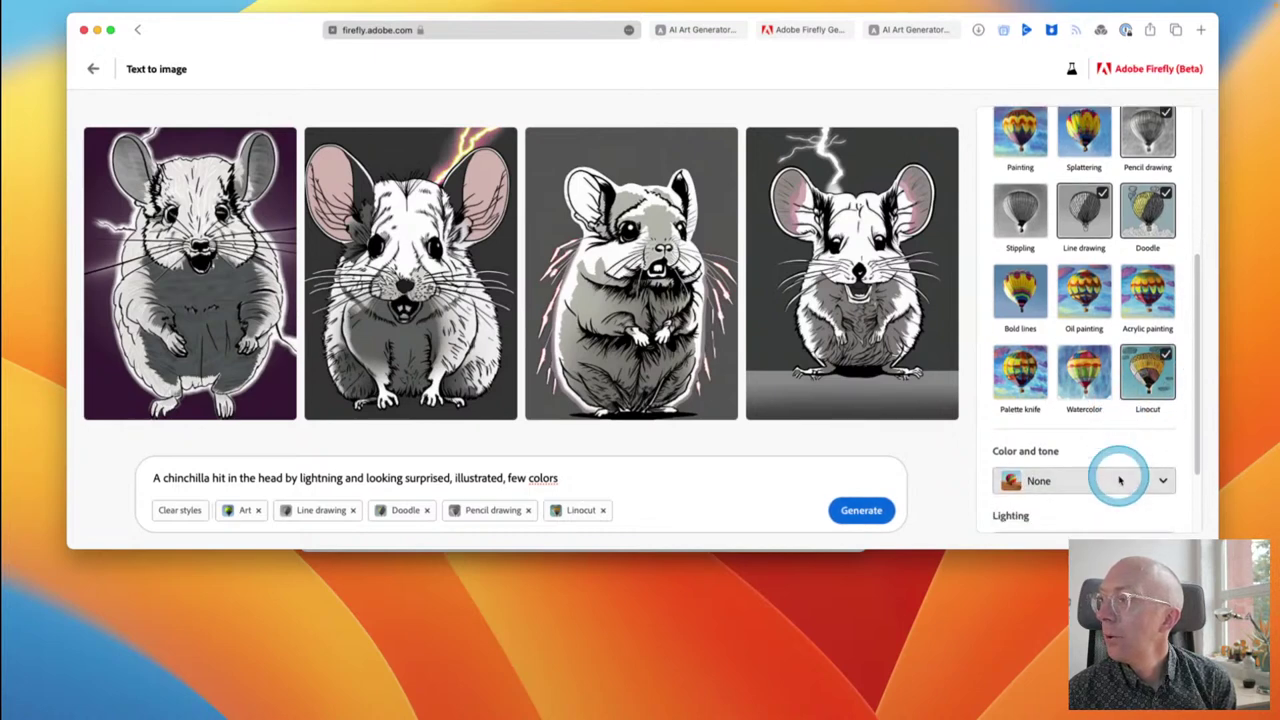
{"action": "left_click", "coordinate": [1125, 478]}
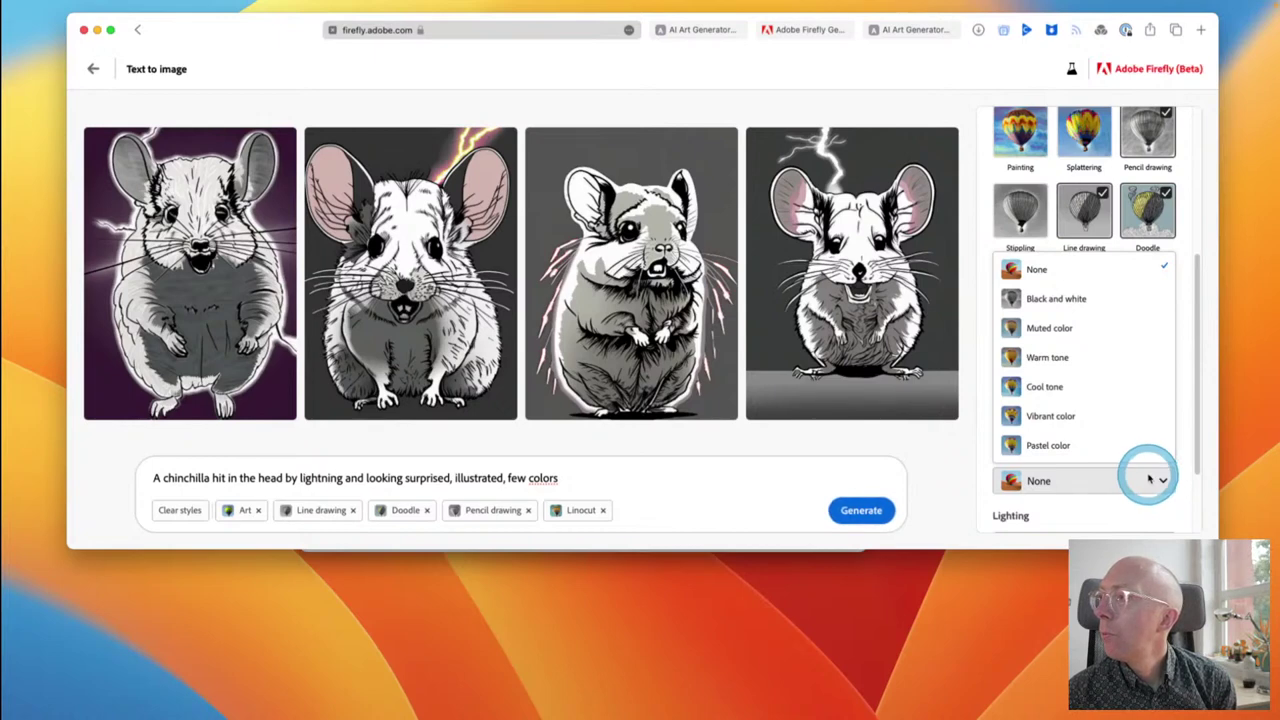
{"action": "left_click", "coordinate": [1076, 423]}
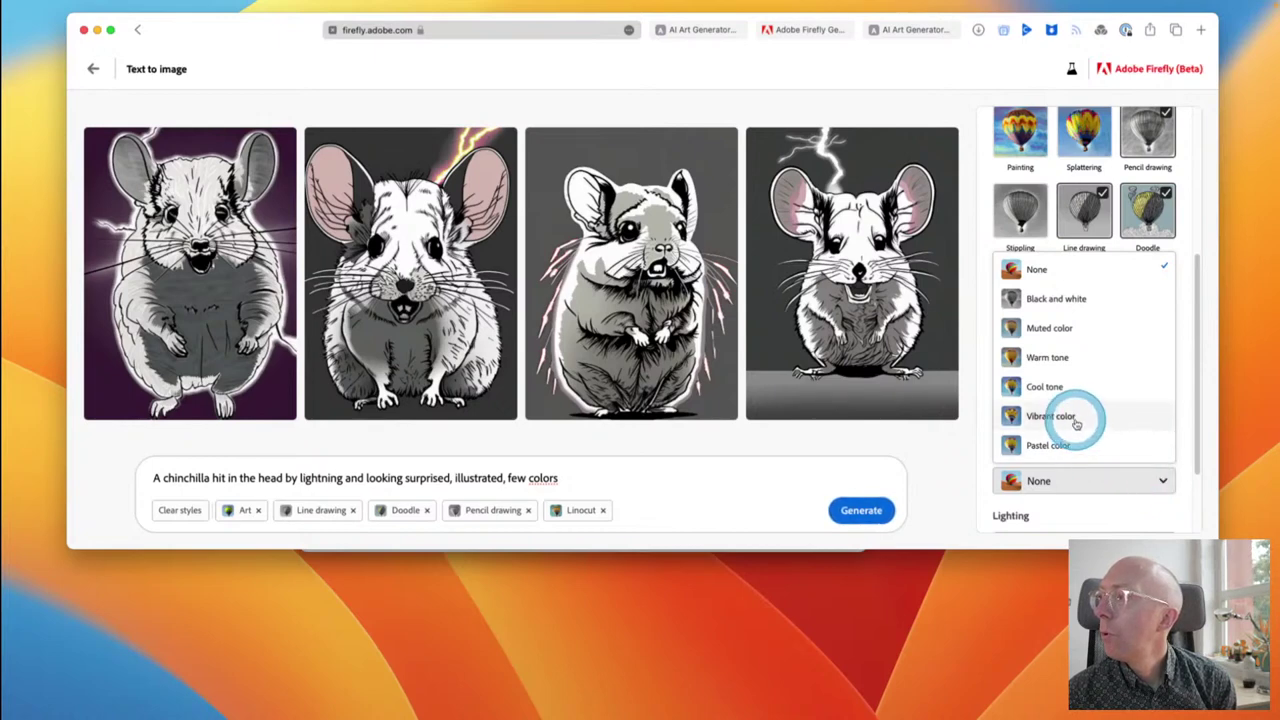
{"action": "left_click", "coordinate": [1071, 386]}
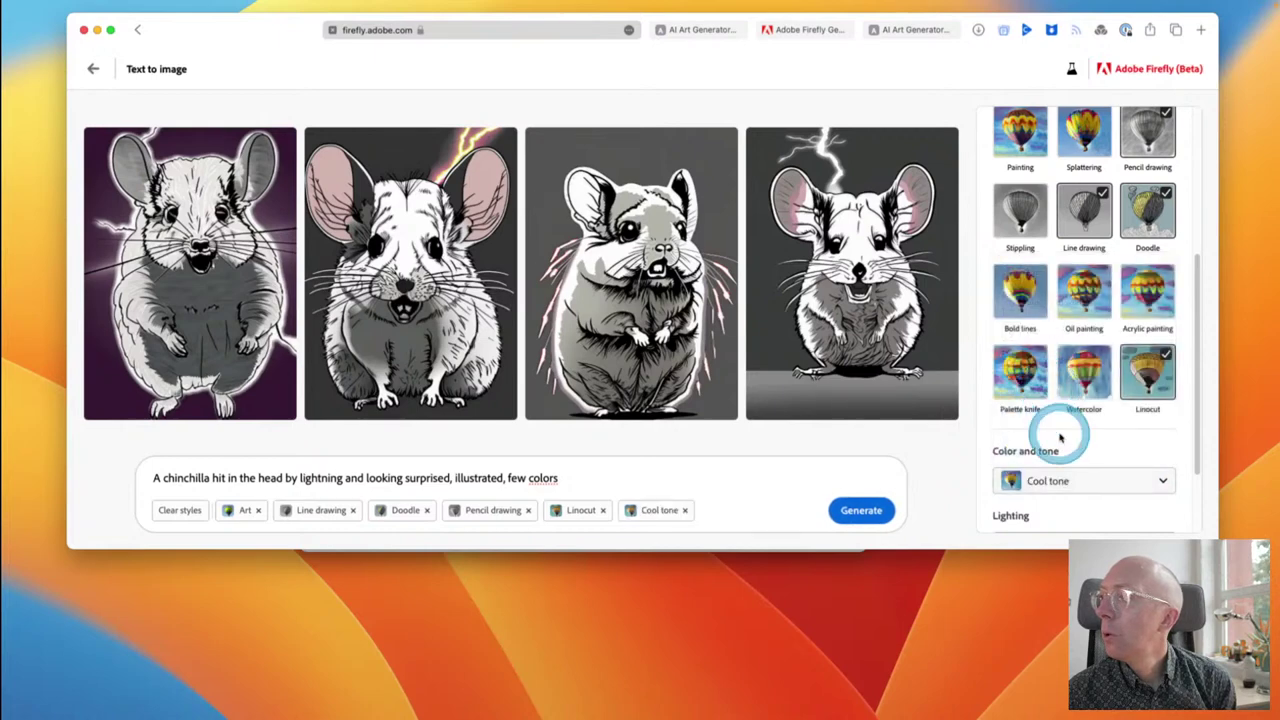
{"action": "scroll", "coordinate": [1090, 480], "scroll_direction": "down", "scroll_amount": 2}
{"action": "left_click", "coordinate": [1090, 492]}
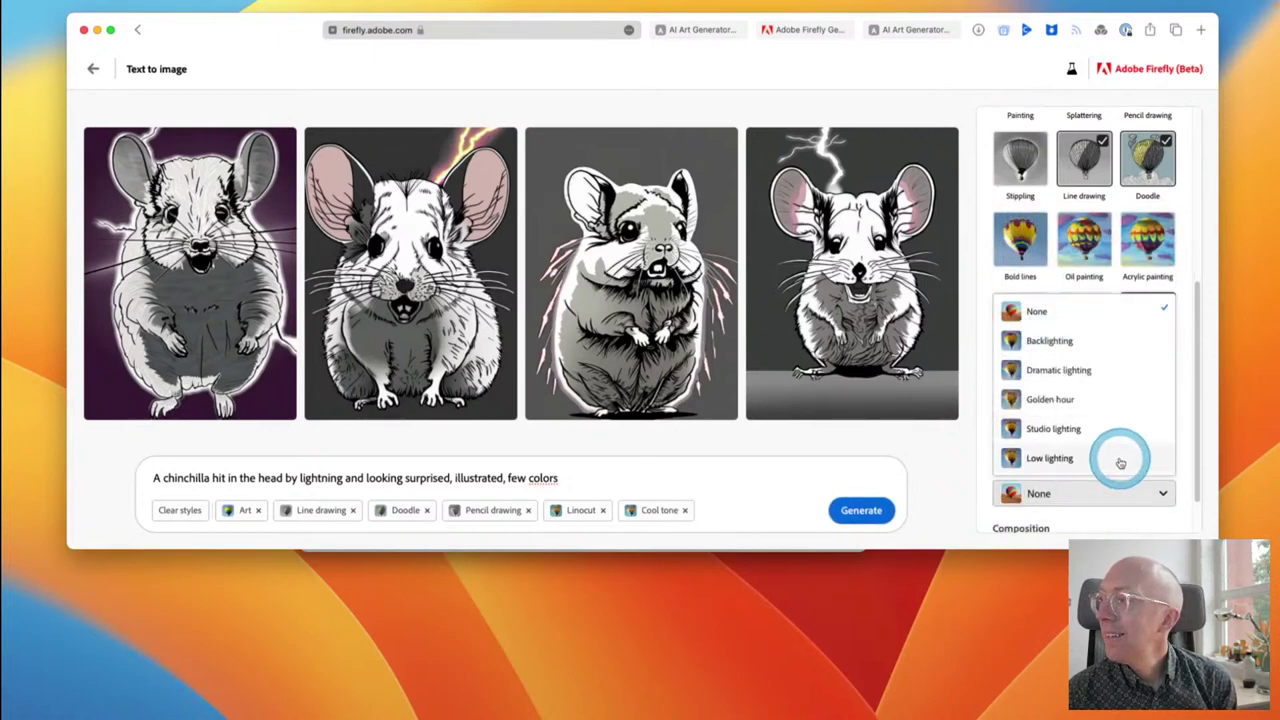
{"action": "left_click", "coordinate": [1068, 370]}
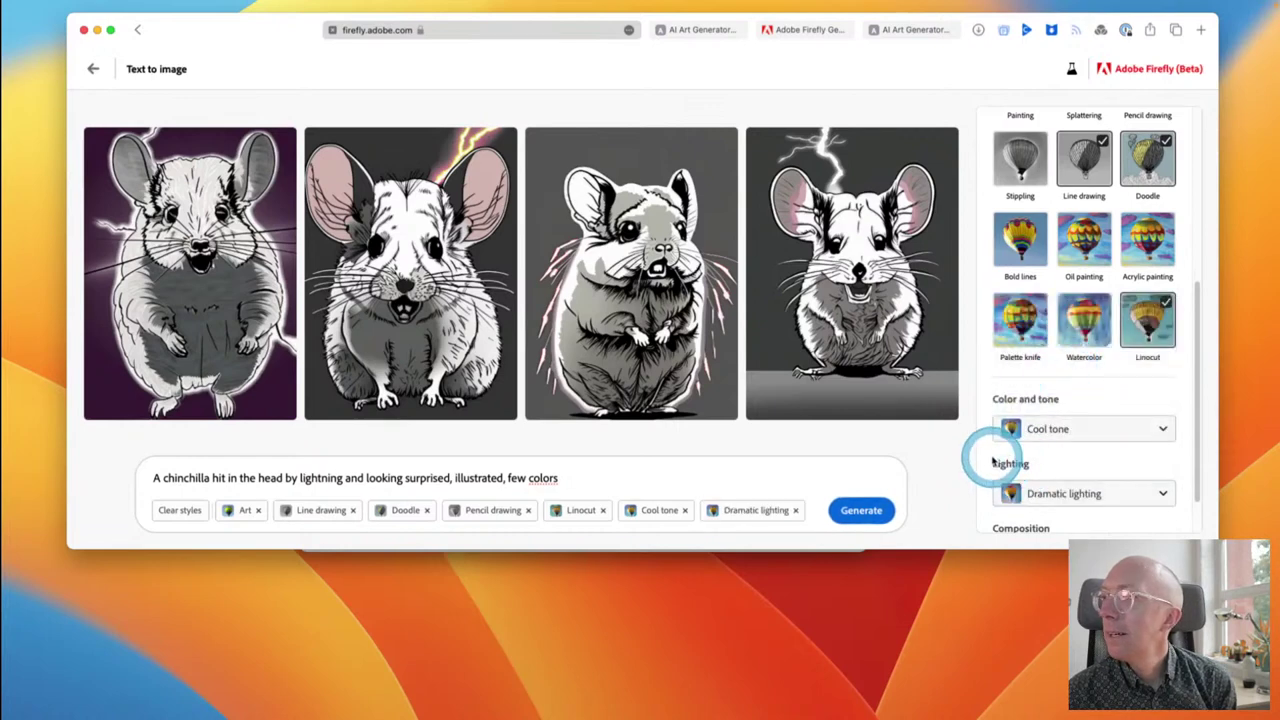
Step: Review the composition options, keep None, and generate the chinchilla images with the selected styles
{"action": "scroll", "coordinate": [1000, 462], "scroll_direction": "down", "scroll_amount": 1}
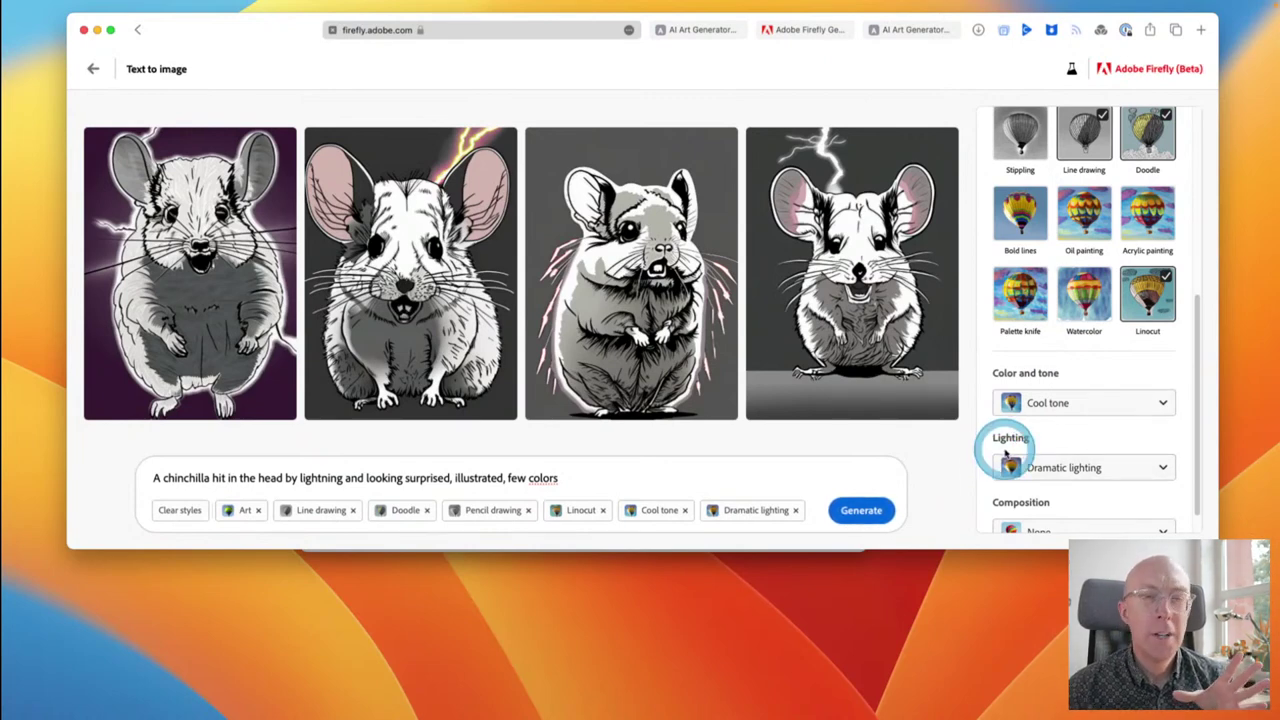
{"action": "scroll", "coordinate": [985, 462], "scroll_direction": "down", "scroll_amount": 1}
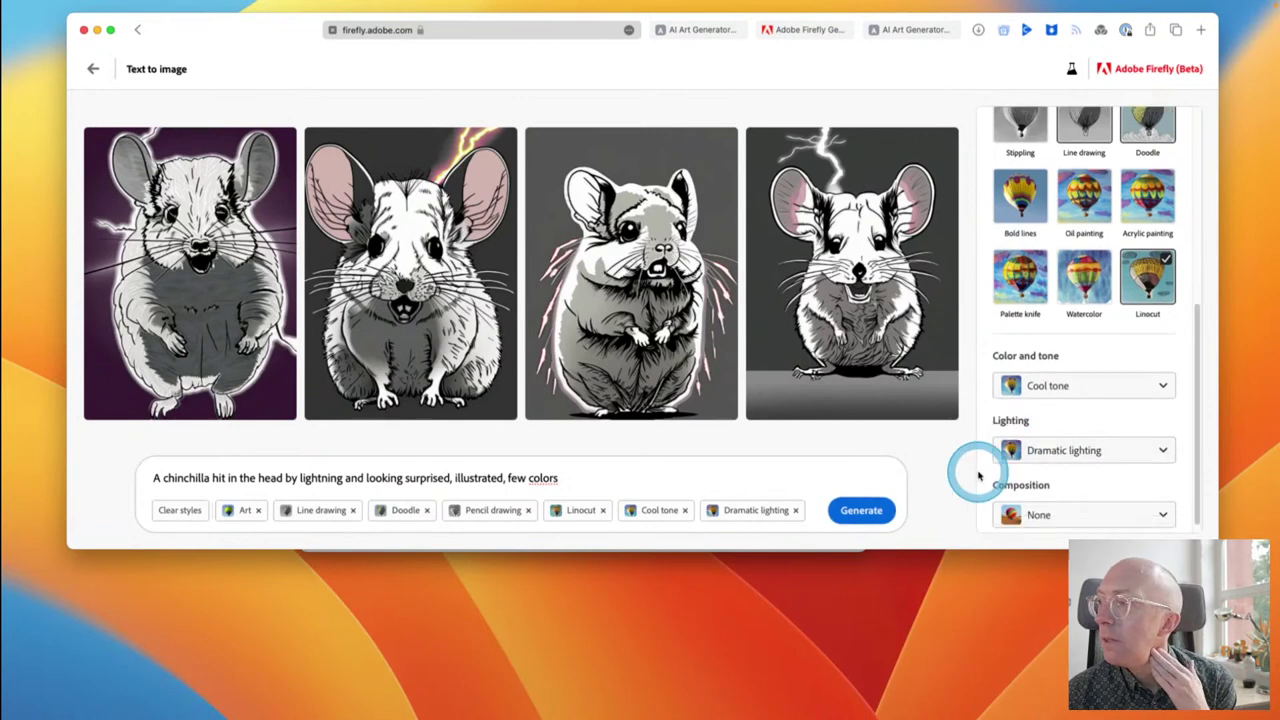
{"action": "left_click", "coordinate": [1037, 498]}
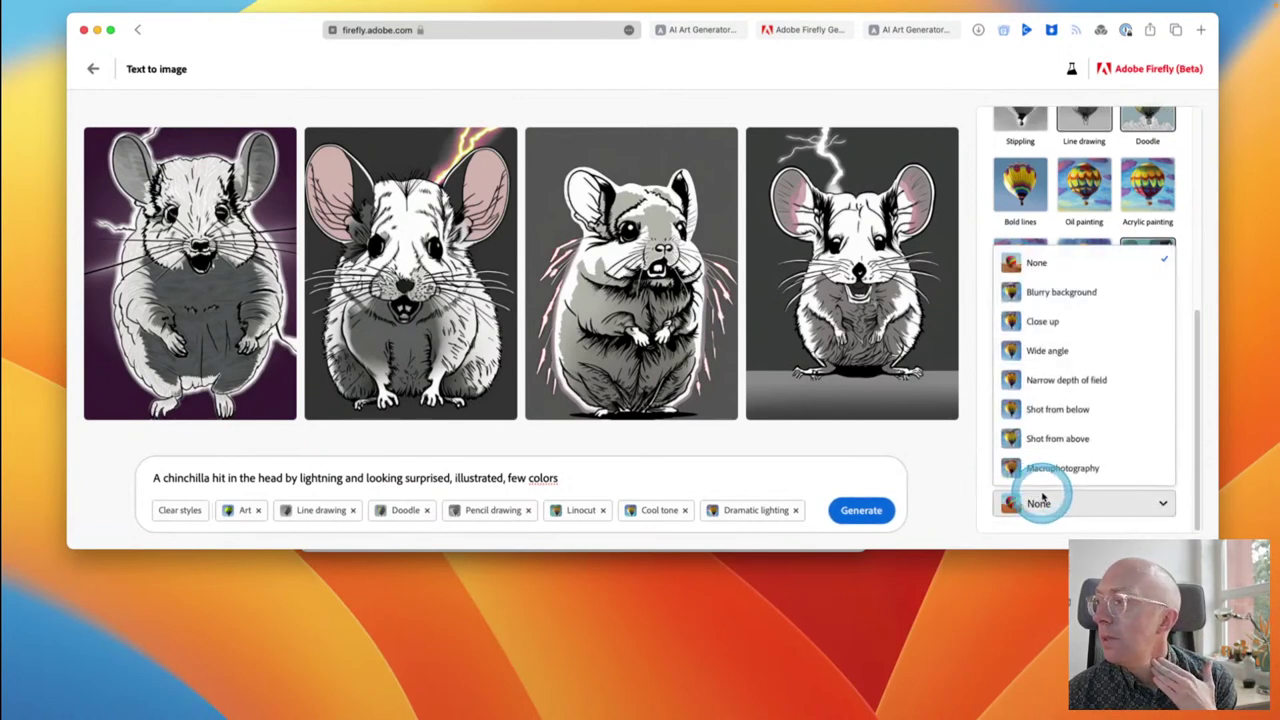
{"action": "left_click", "coordinate": [1130, 467]}
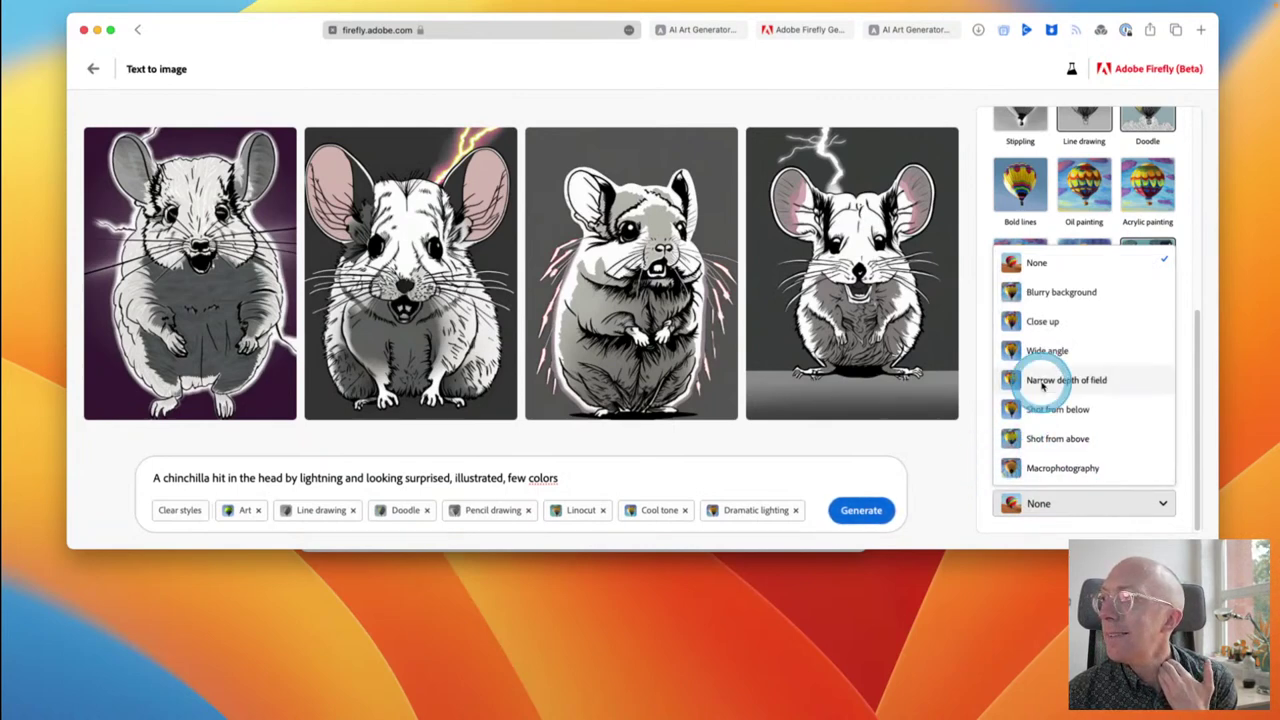
{"action": "left_click", "coordinate": [988, 438]}
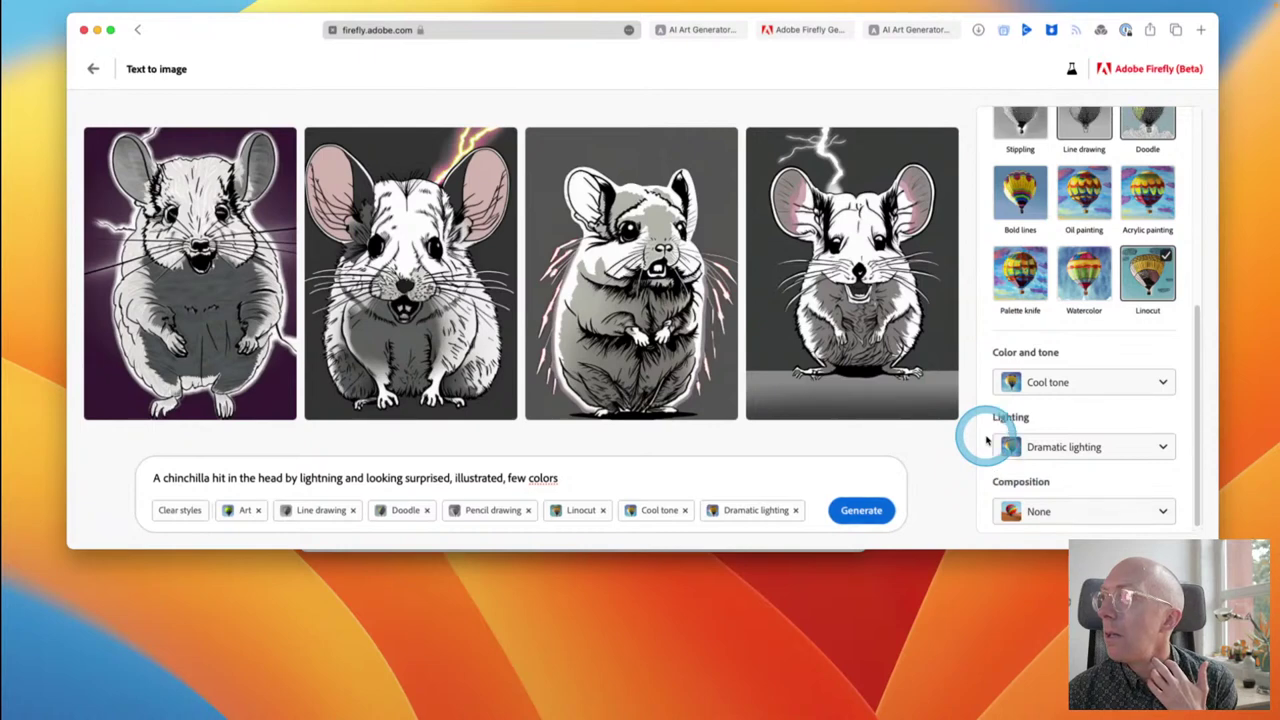
{"action": "scroll", "coordinate": [988, 438], "scroll_direction": "up", "scroll_amount": 1}
{"action": "left_click", "coordinate": [819, 468]}
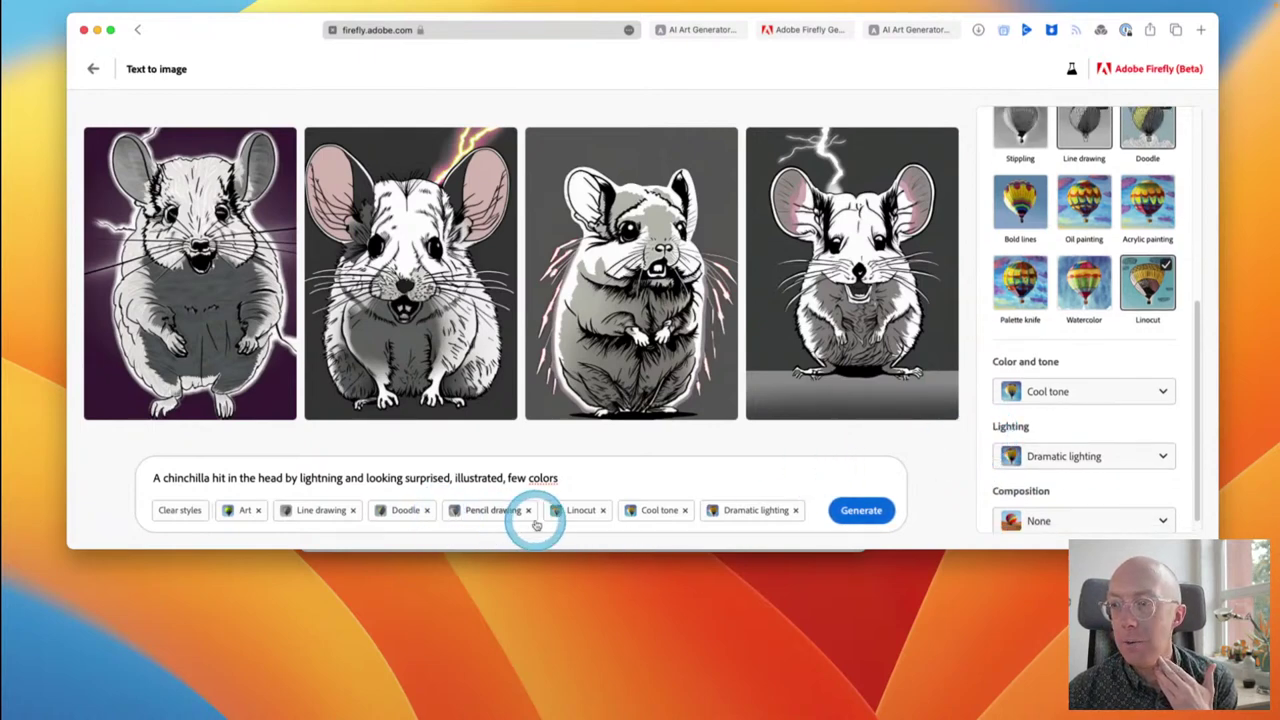
{"action": "left_click", "coordinate": [842, 520]}
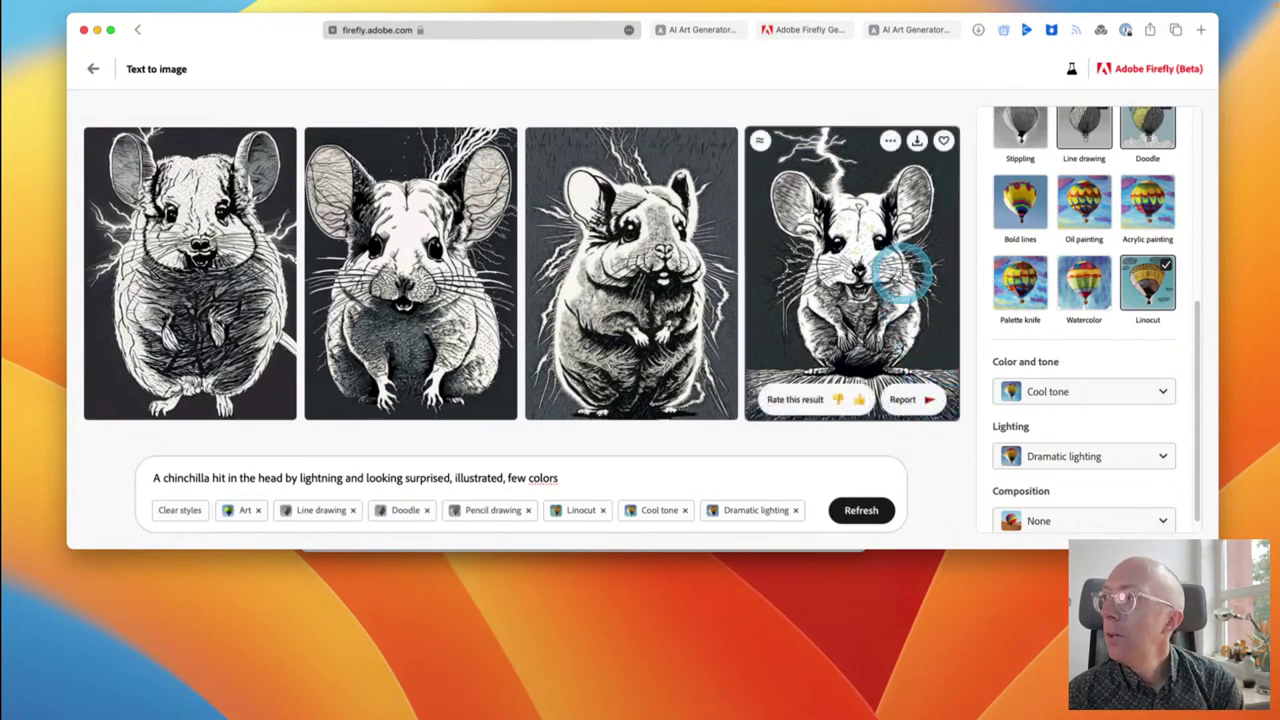
Step: Check the fourth chinchilla image's options and download it, accepting the Content Credentials notice and allowing downloads from firefly.adobe.com
{"action": "mouse_move", "coordinate": [755, 140]}
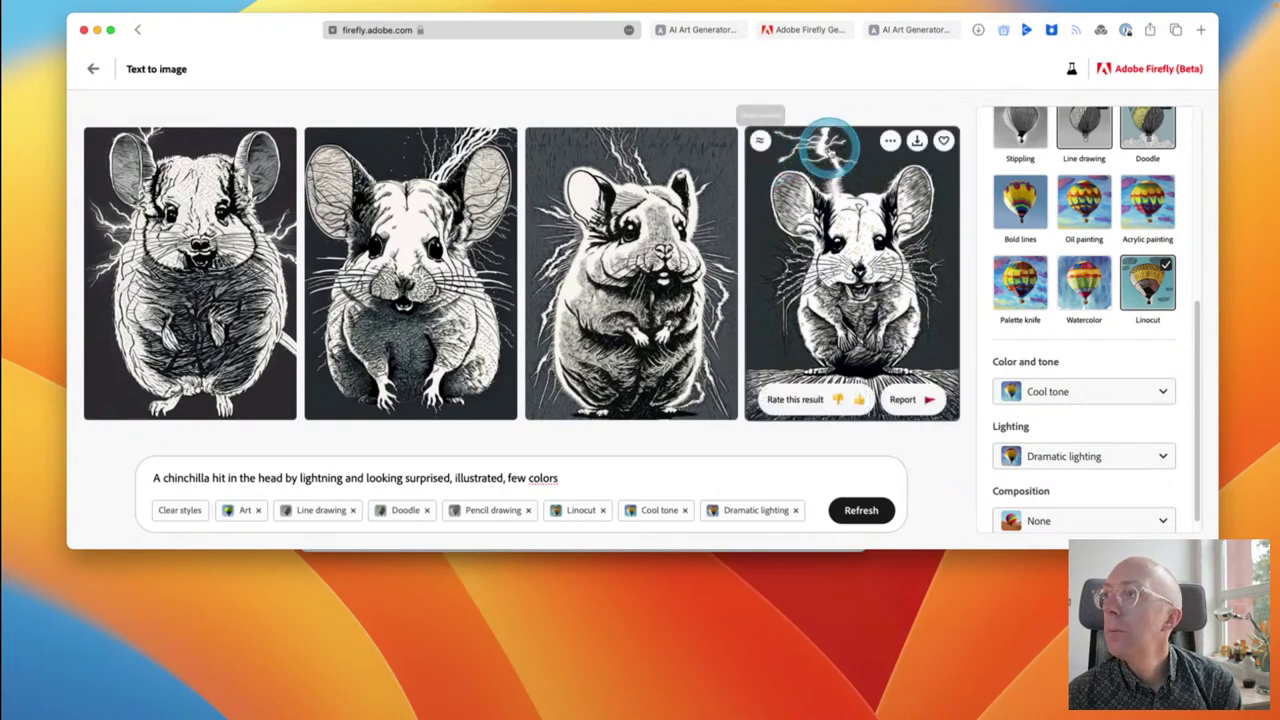
{"action": "left_click", "coordinate": [889, 141]}
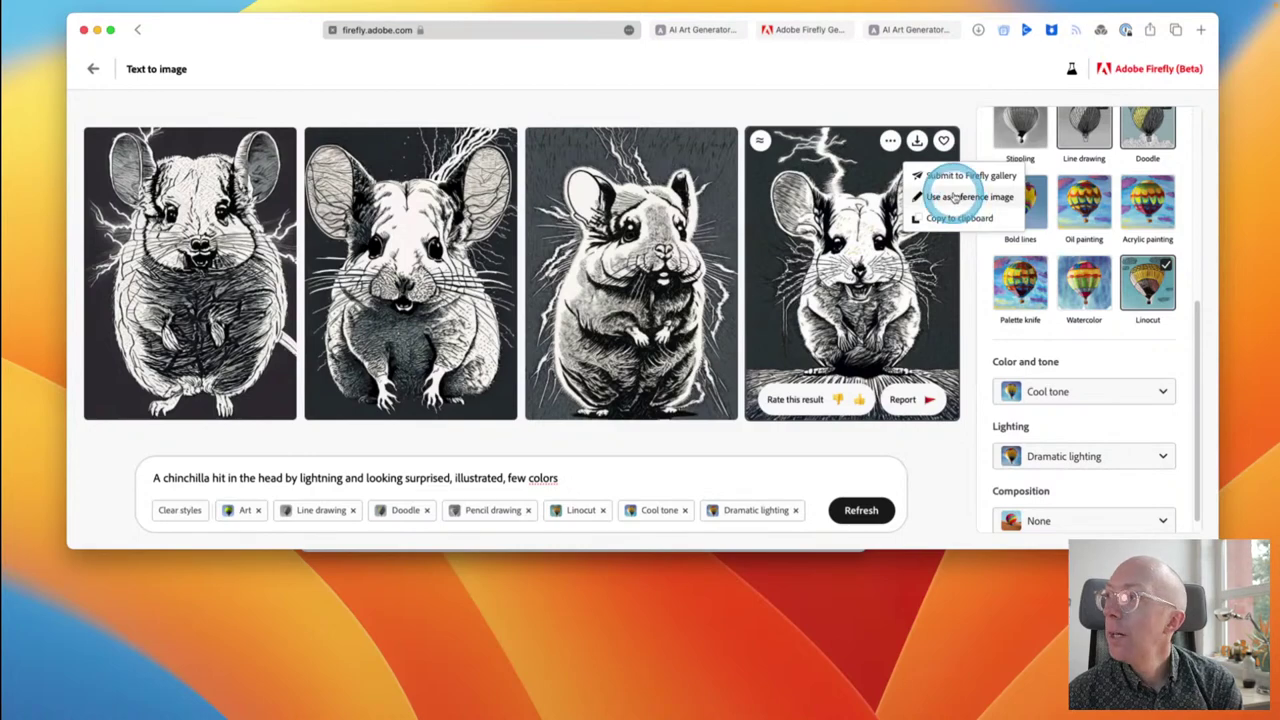
{"action": "left_click", "coordinate": [918, 140]}
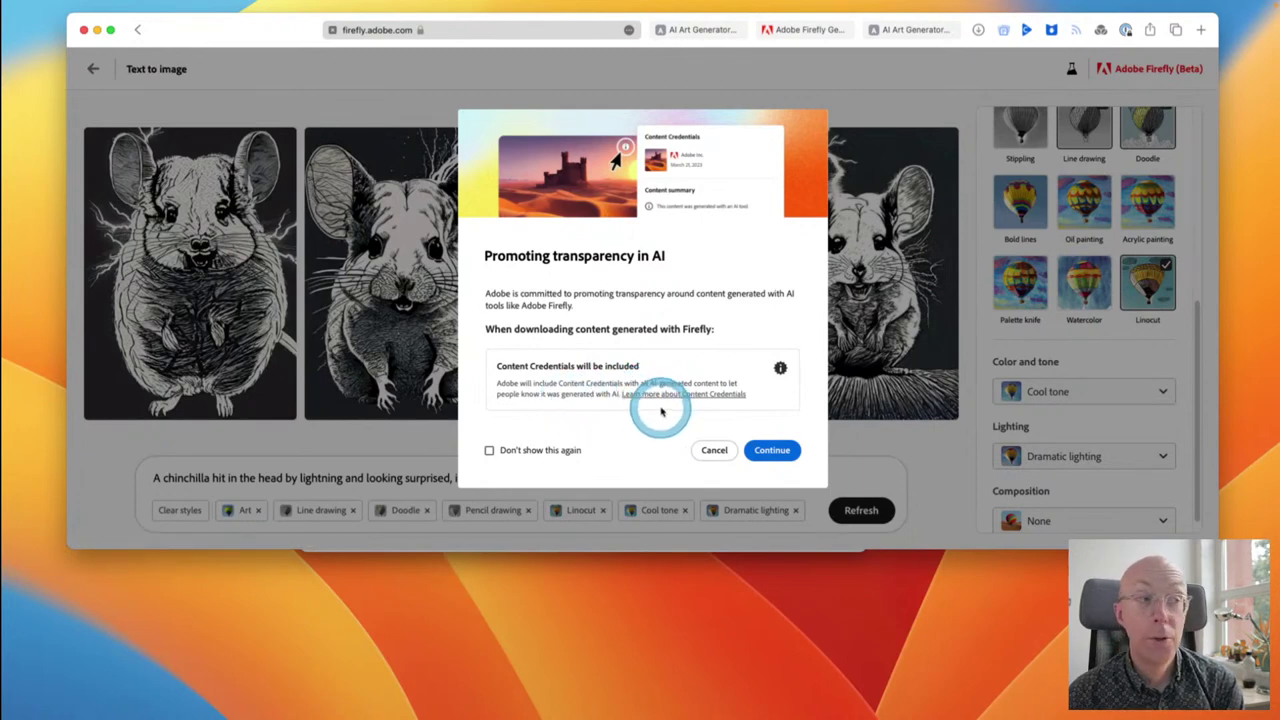
{"action": "left_click", "coordinate": [489, 450]}
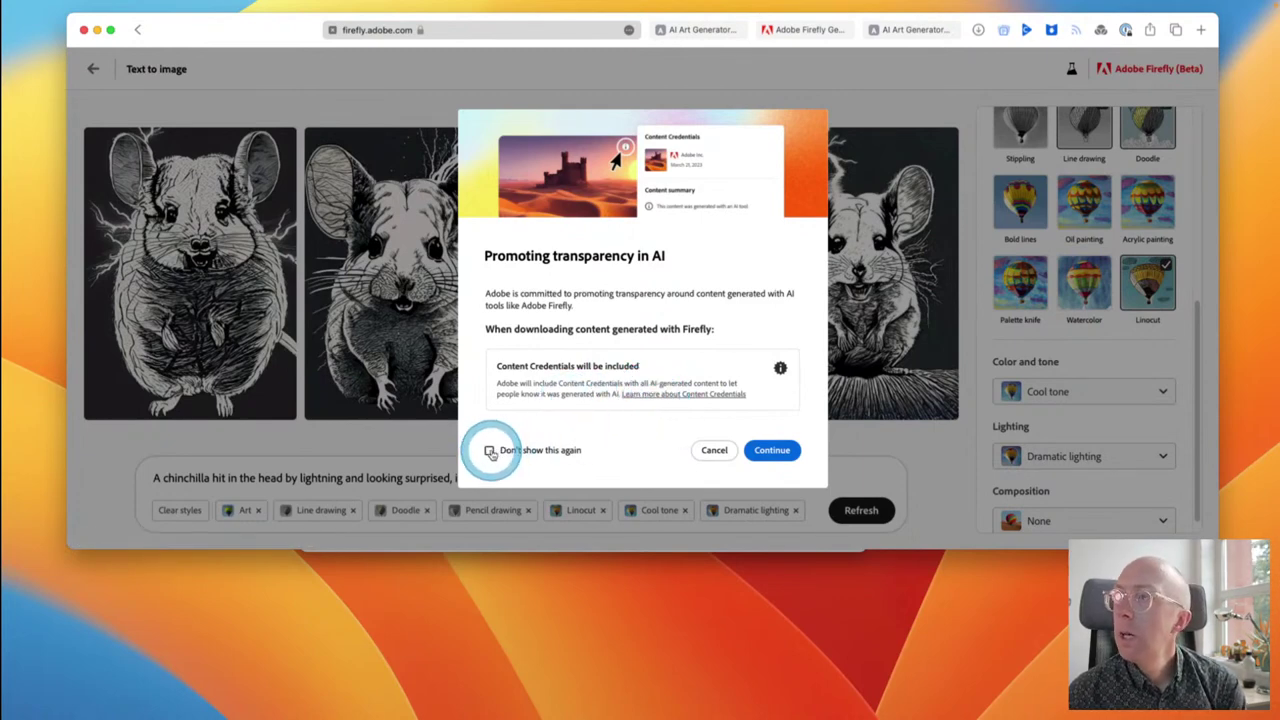
{"action": "left_click", "coordinate": [772, 456]}
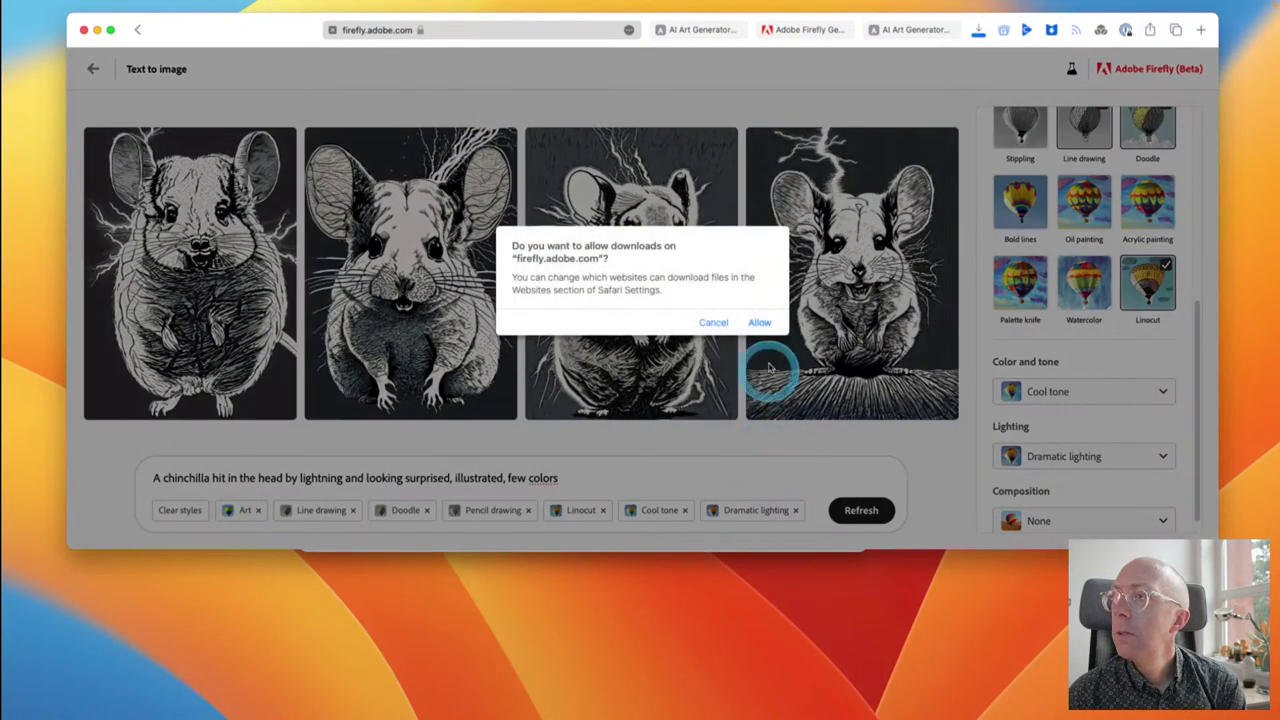
{"action": "left_click", "coordinate": [765, 324]}
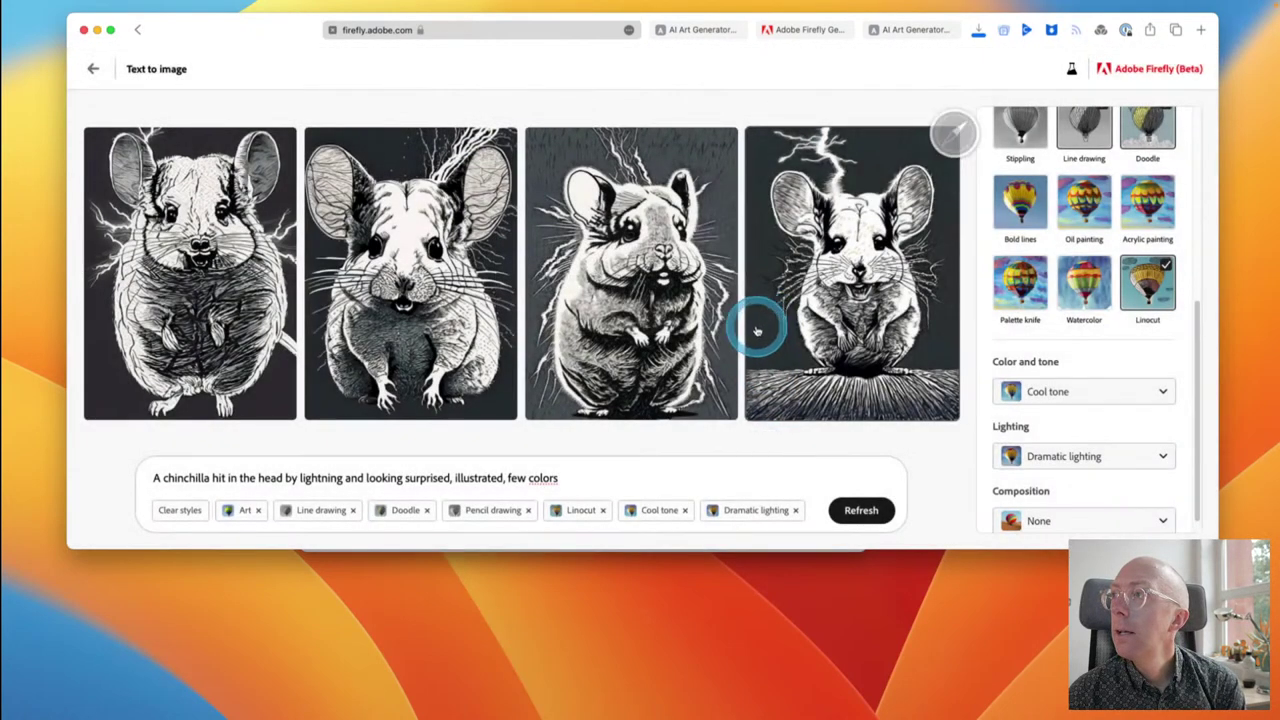
Step: Show the downloaded chinchilla JPEG in the Downloads folder in Finder and open it in Preview
{"action": "left_click", "coordinate": [978, 31]}
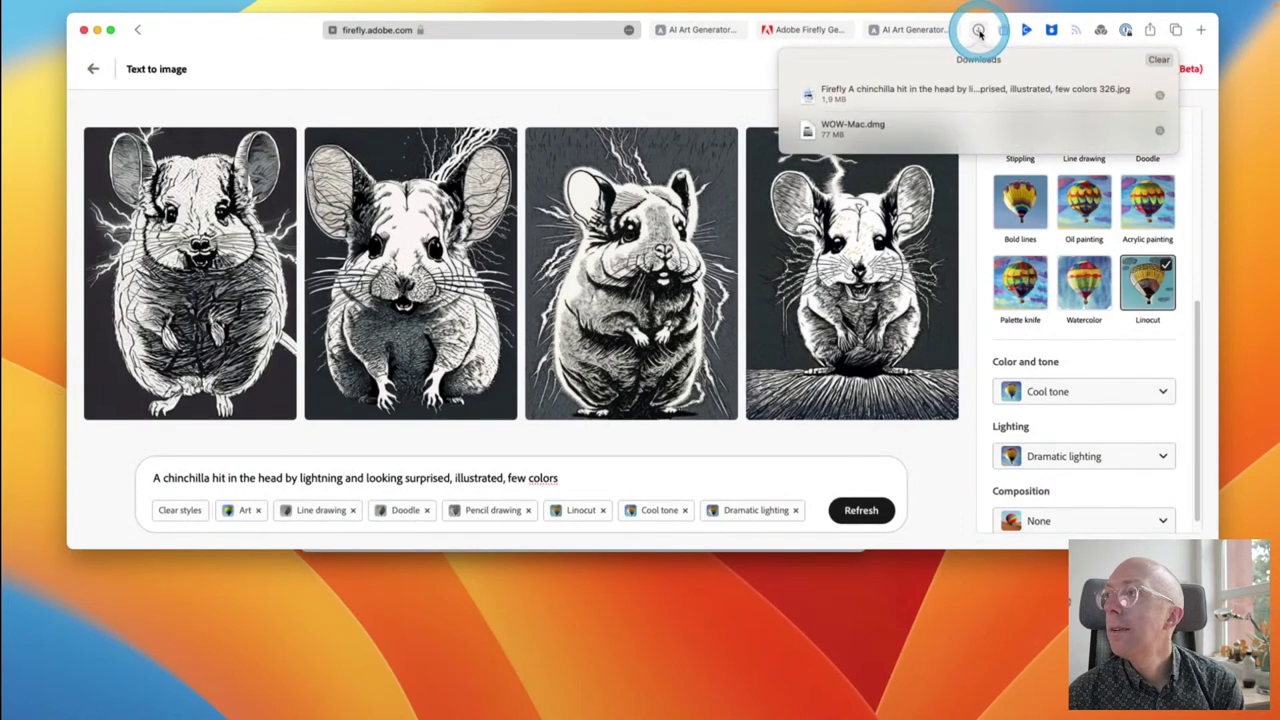
{"action": "left_click", "coordinate": [1159, 96]}
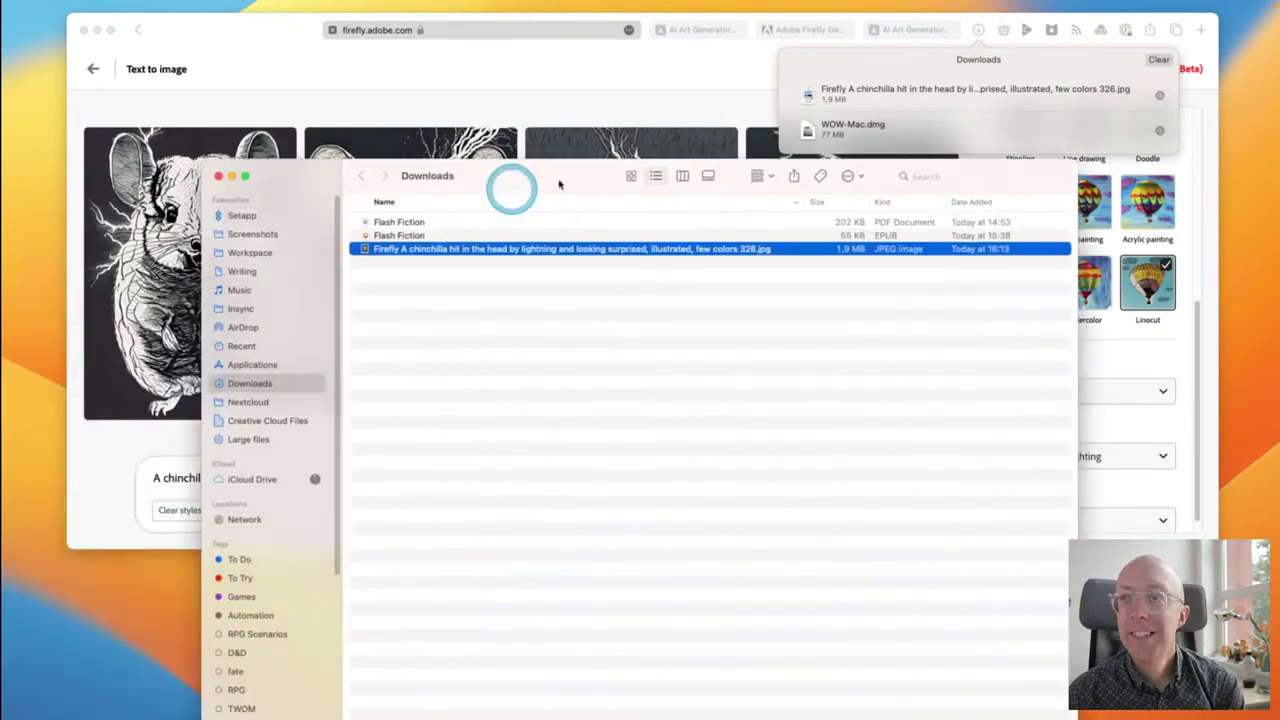
{"action": "left_click_drag", "start_coordinate": [508, 189], "coordinate": [651, 139]}
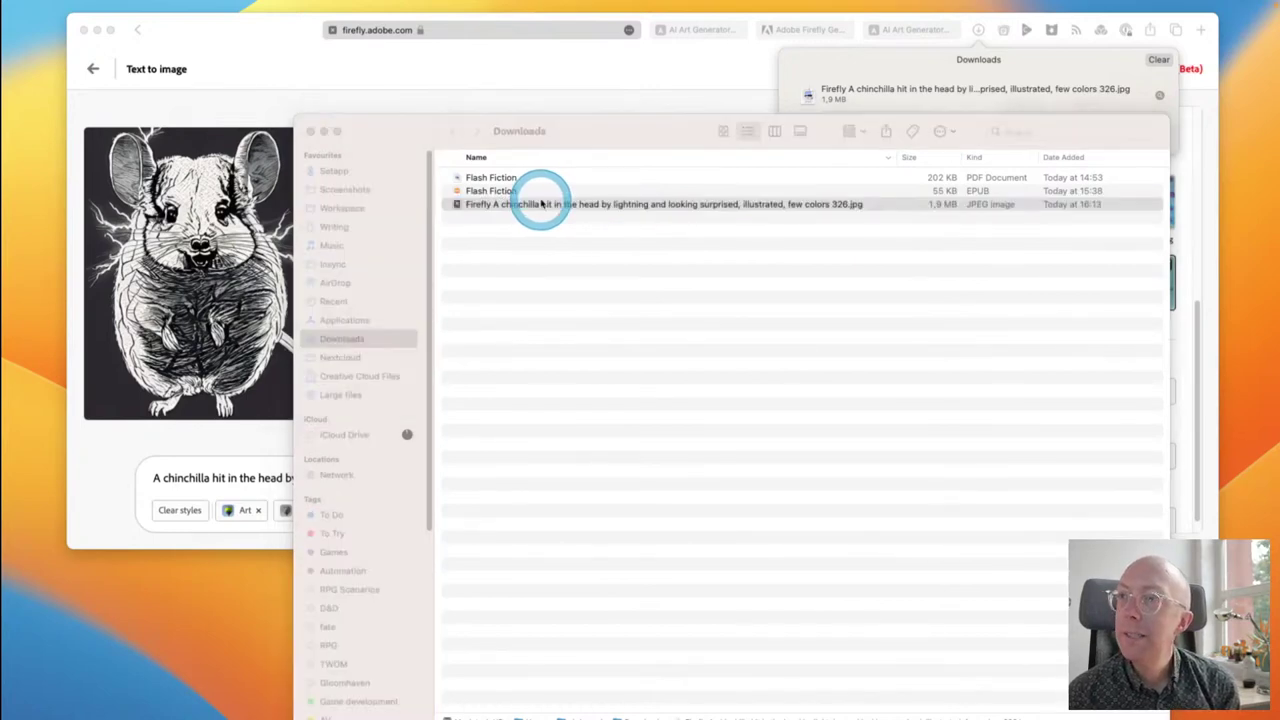
{"action": "left_click", "coordinate": [541, 204]}
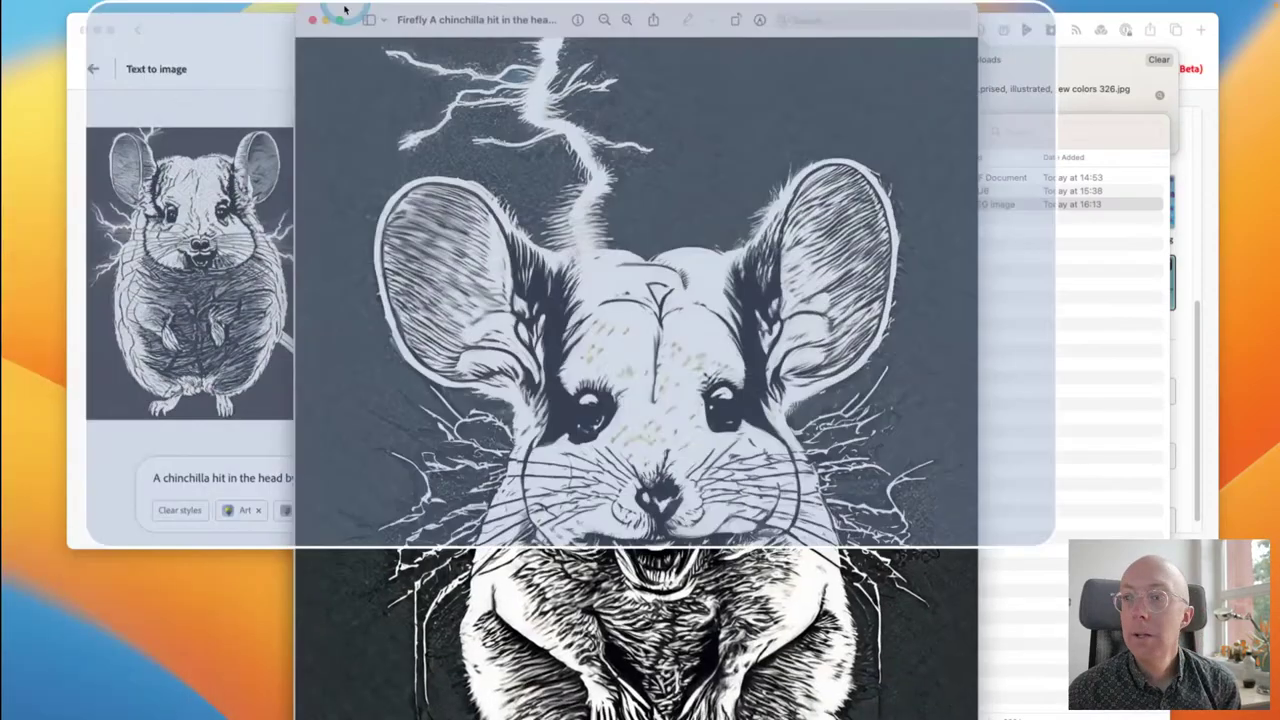
Step: Reposition and enlarge the Preview window to view the whole chinchilla image, and open its file information
{"action": "left_click_drag", "start_coordinate": [325, 32], "coordinate": [332, 75]}
{"action": "double_click", "coordinate": [332, 75]}
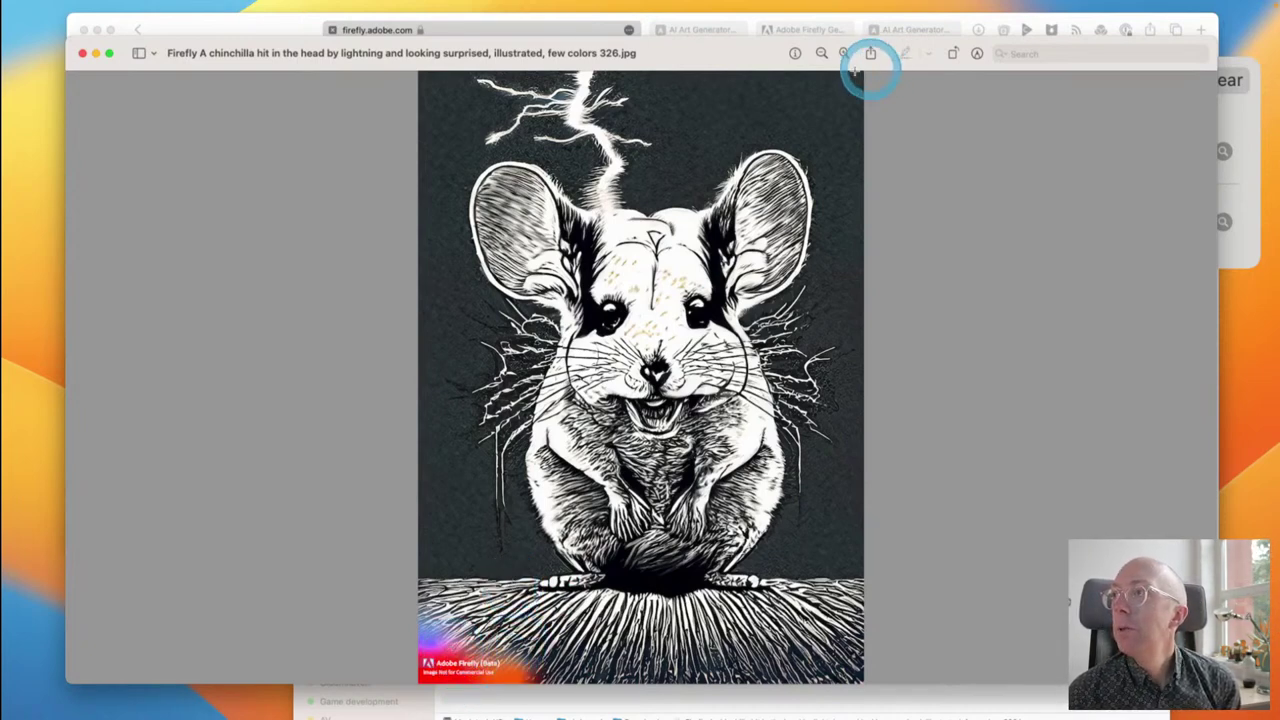
{"action": "left_click", "coordinate": [794, 54]}
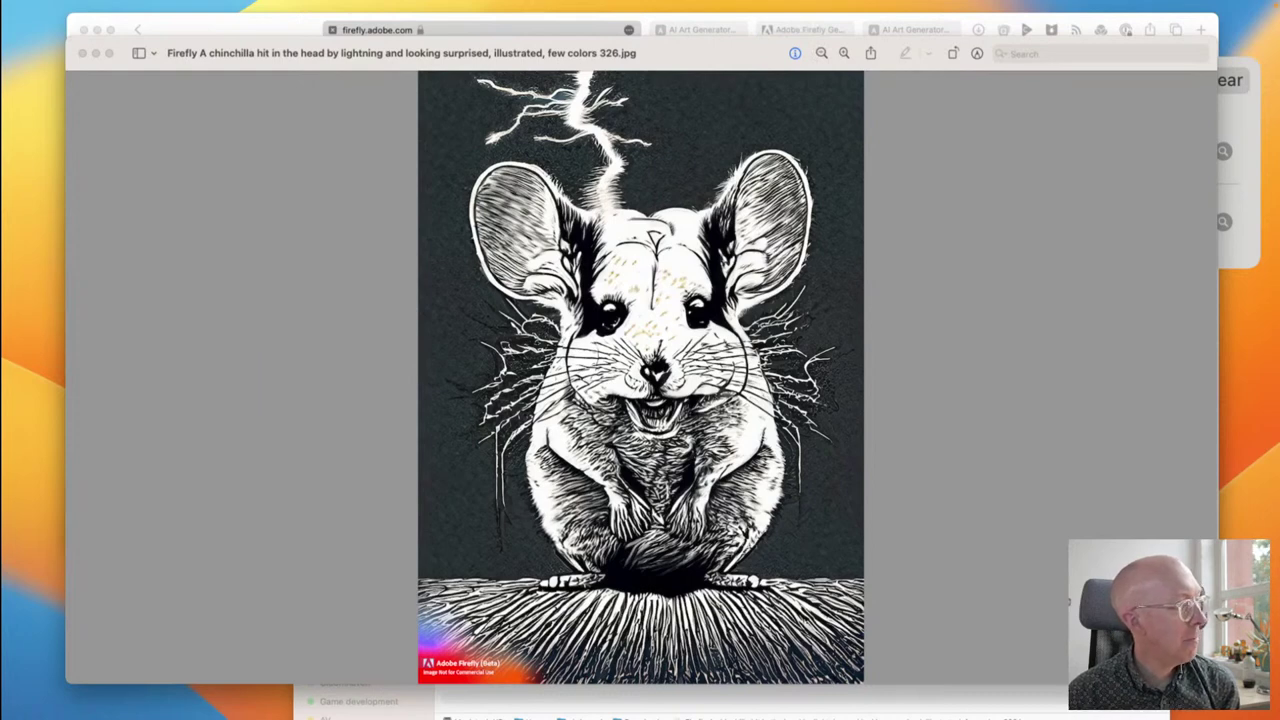
Step: Go through the image's general, Exif, JFIF, keyword and annotation information in the inspector, then close it
{"action": "left_click_drag", "start_coordinate": [180, 447], "coordinate": [486, 371]}
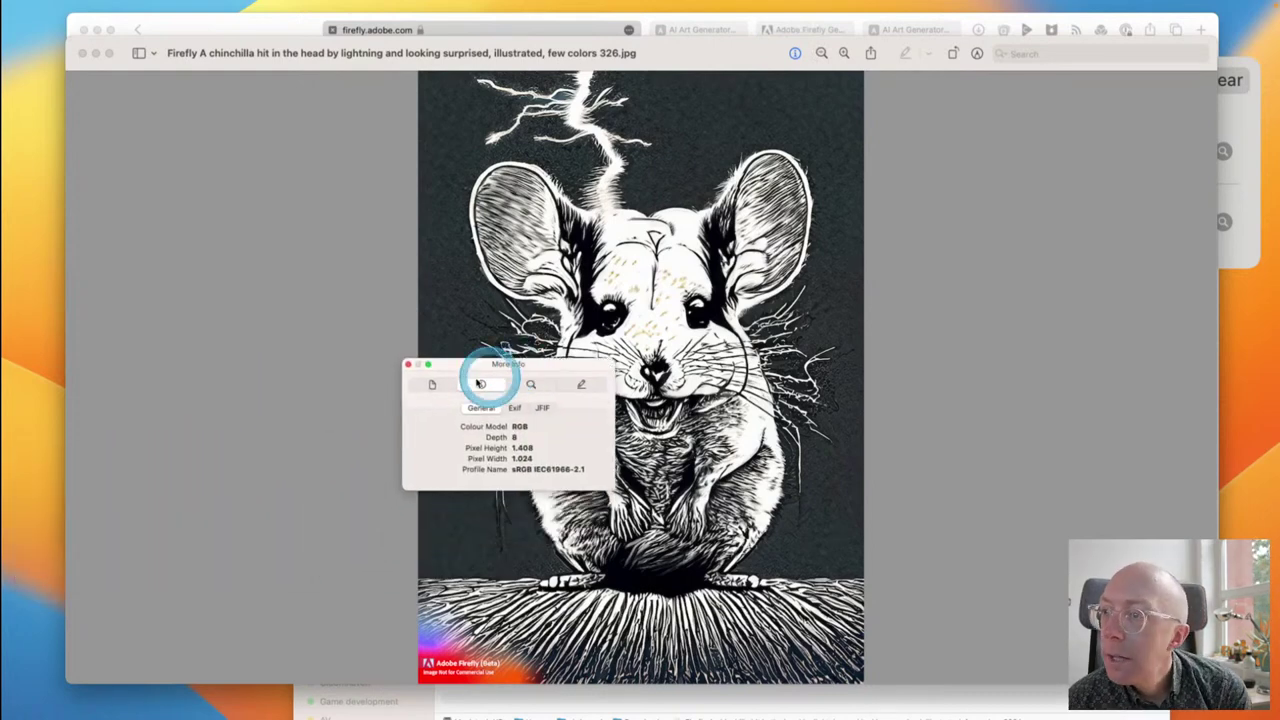
{"action": "left_click", "coordinate": [513, 409]}
{"action": "left_click", "coordinate": [540, 408]}
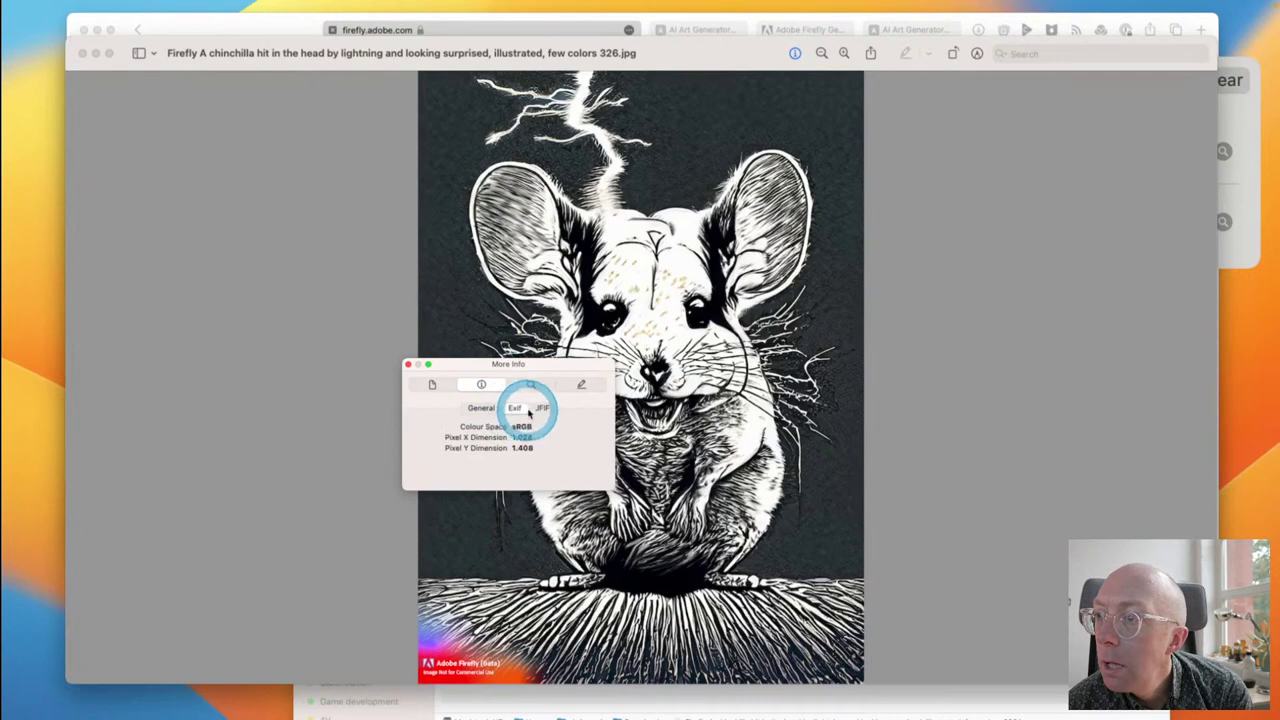
{"action": "left_click", "coordinate": [430, 384]}
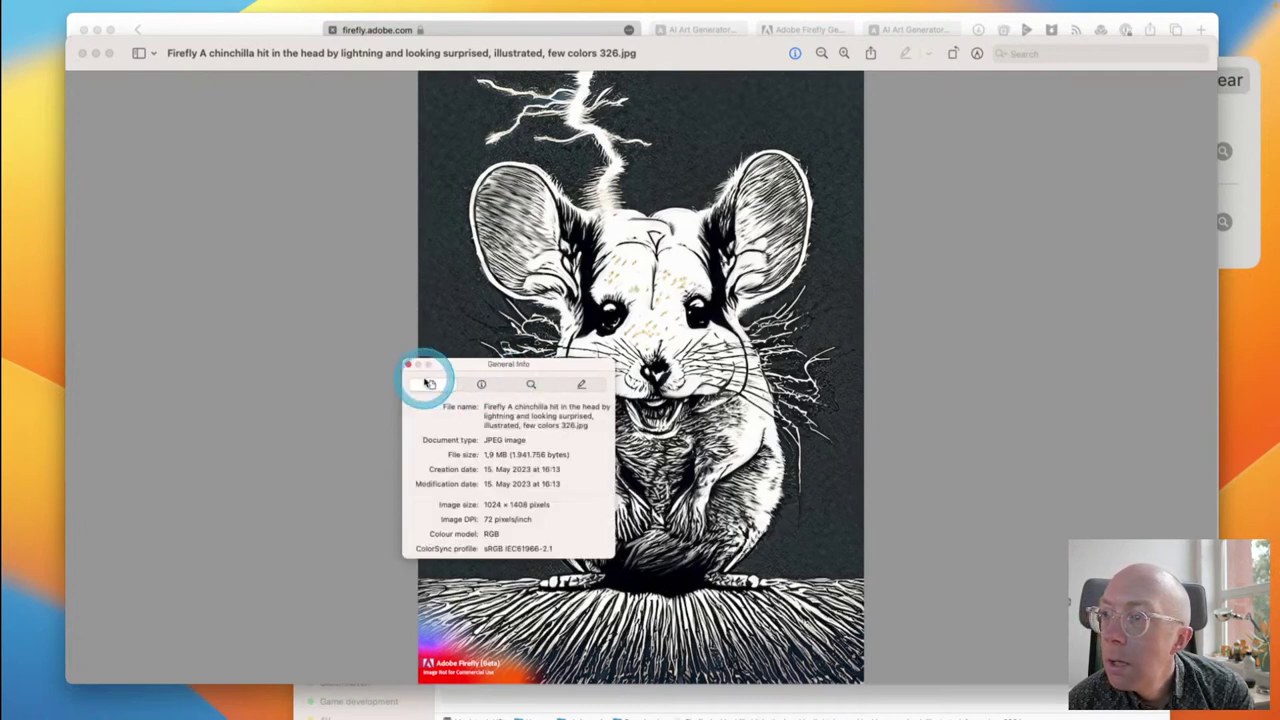
{"action": "left_click", "coordinate": [484, 384]}
{"action": "left_click", "coordinate": [548, 388]}
{"action": "left_click", "coordinate": [578, 382]}
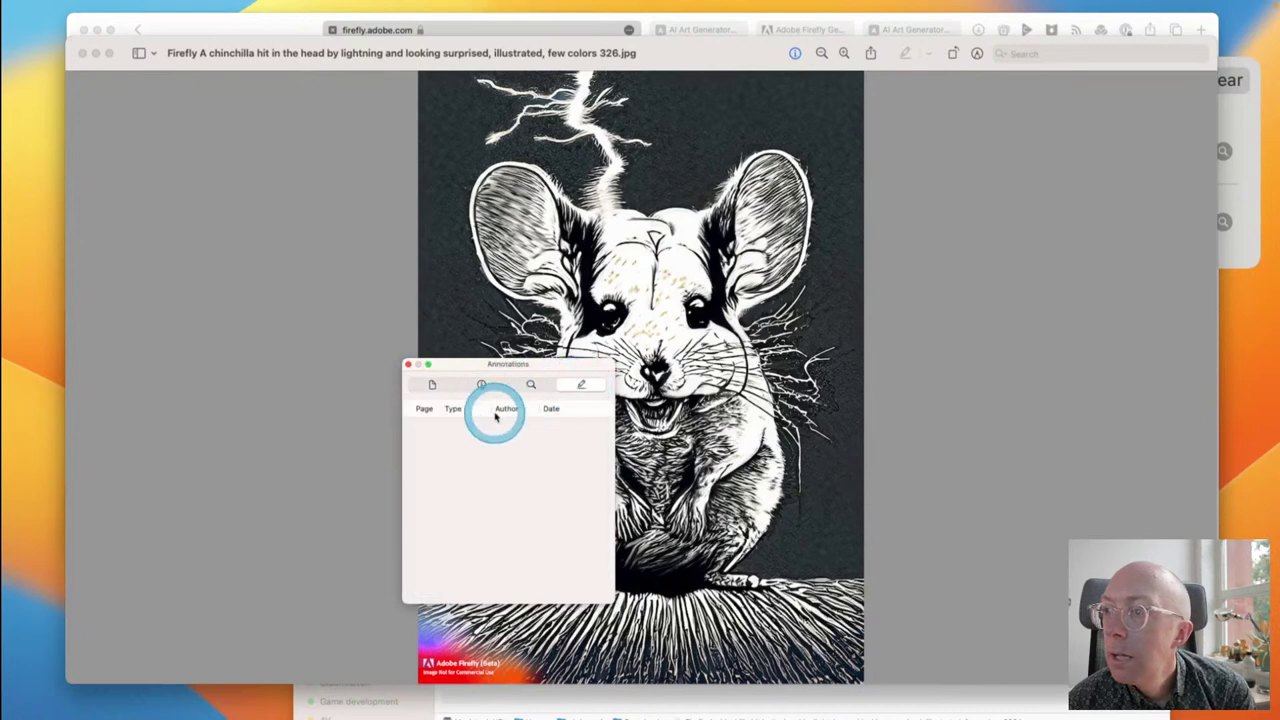
{"action": "left_click", "coordinate": [433, 386]}
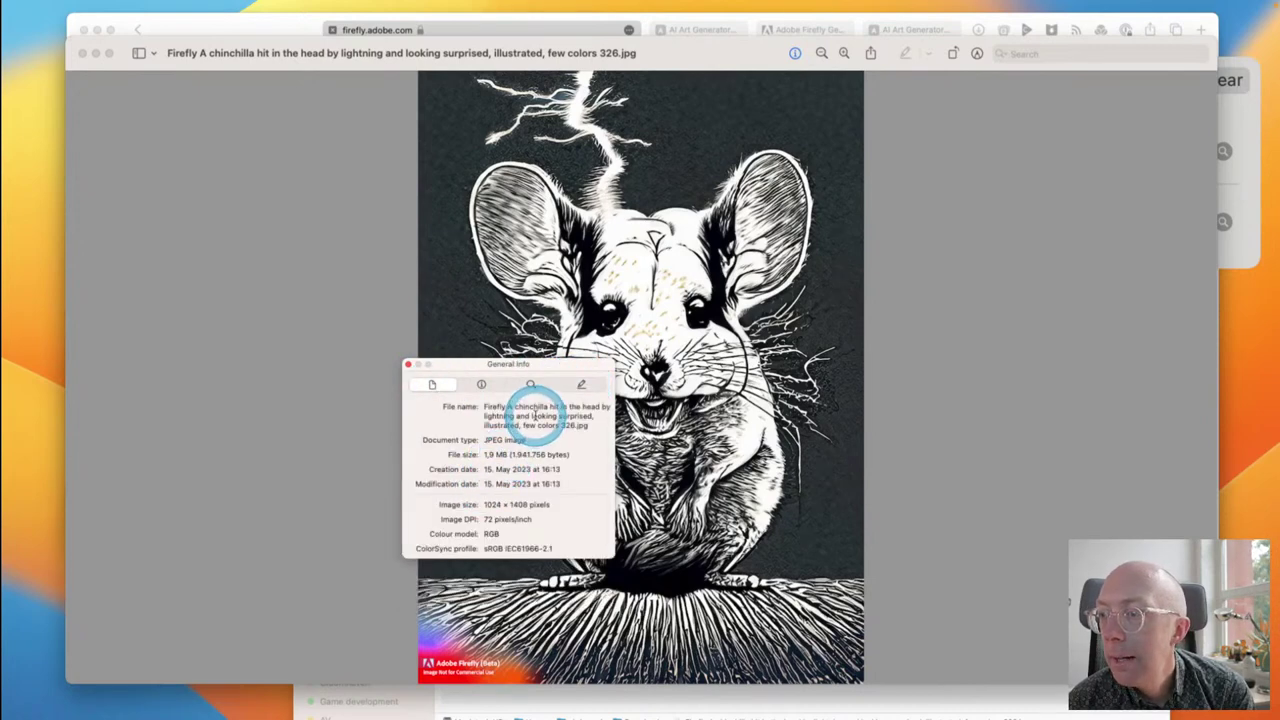
{"action": "left_click", "coordinate": [481, 384]}
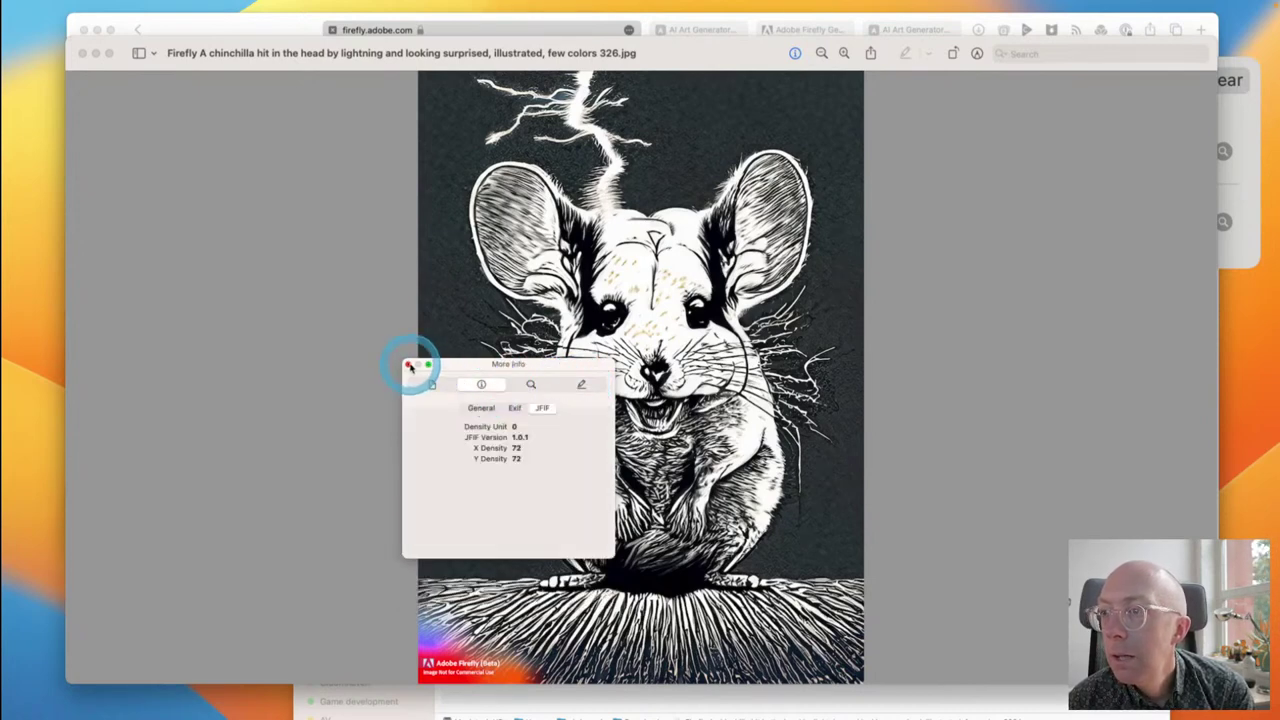
{"action": "left_click", "coordinate": [408, 364]}
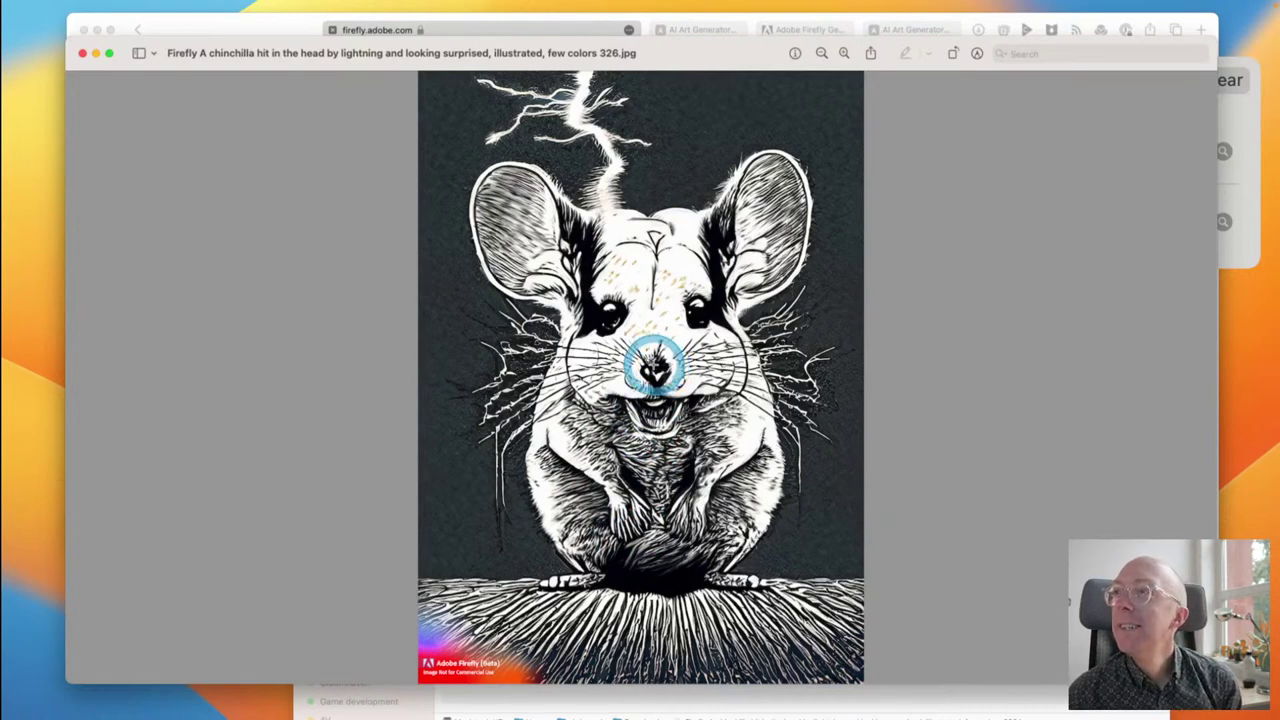
Step: Reopen the image's information, recheck its General metadata and file details, and close the inspector
{"action": "key", "text": "super+i"}
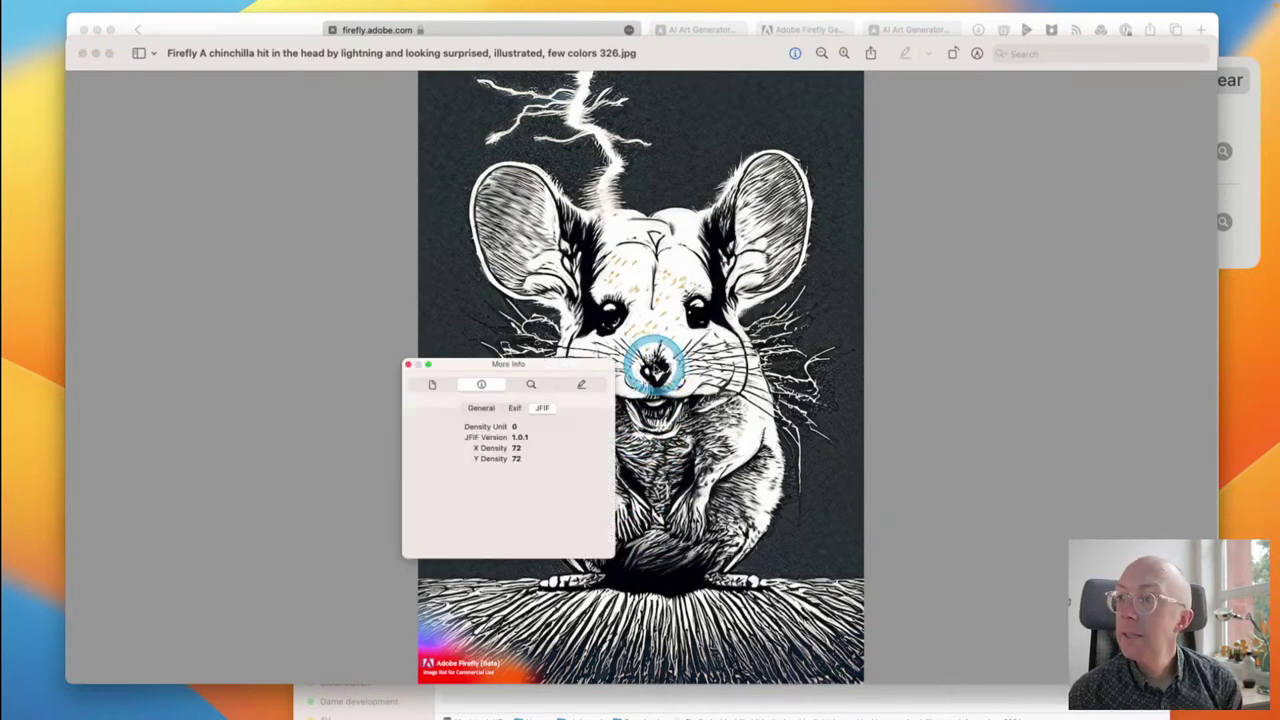
{"action": "left_click", "coordinate": [481, 408]}
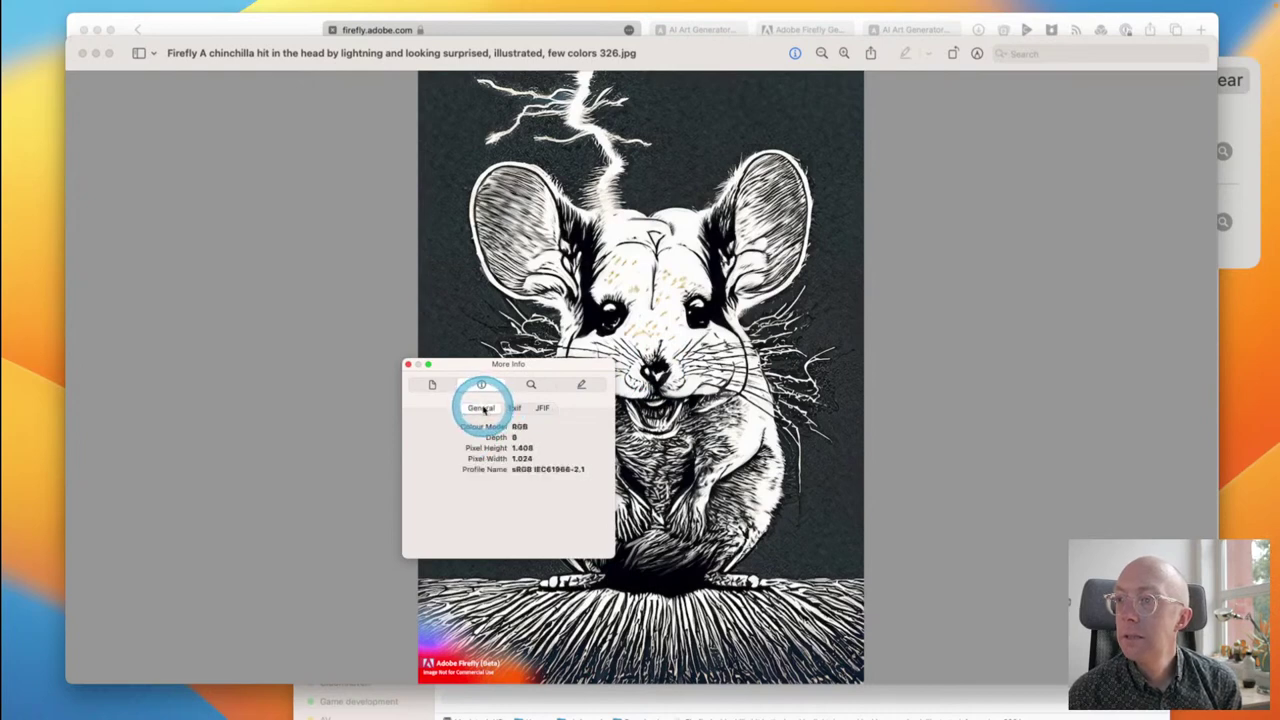
{"action": "left_click", "coordinate": [418, 386]}
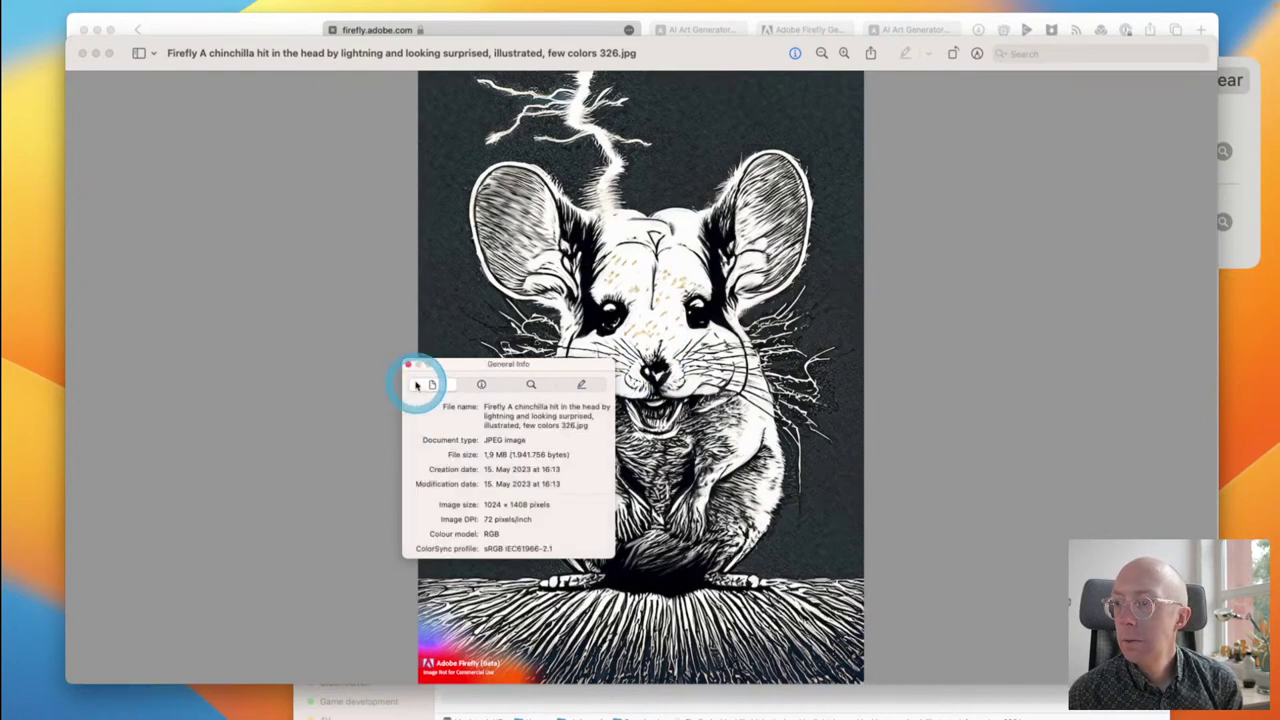
{"action": "left_click", "coordinate": [407, 368]}
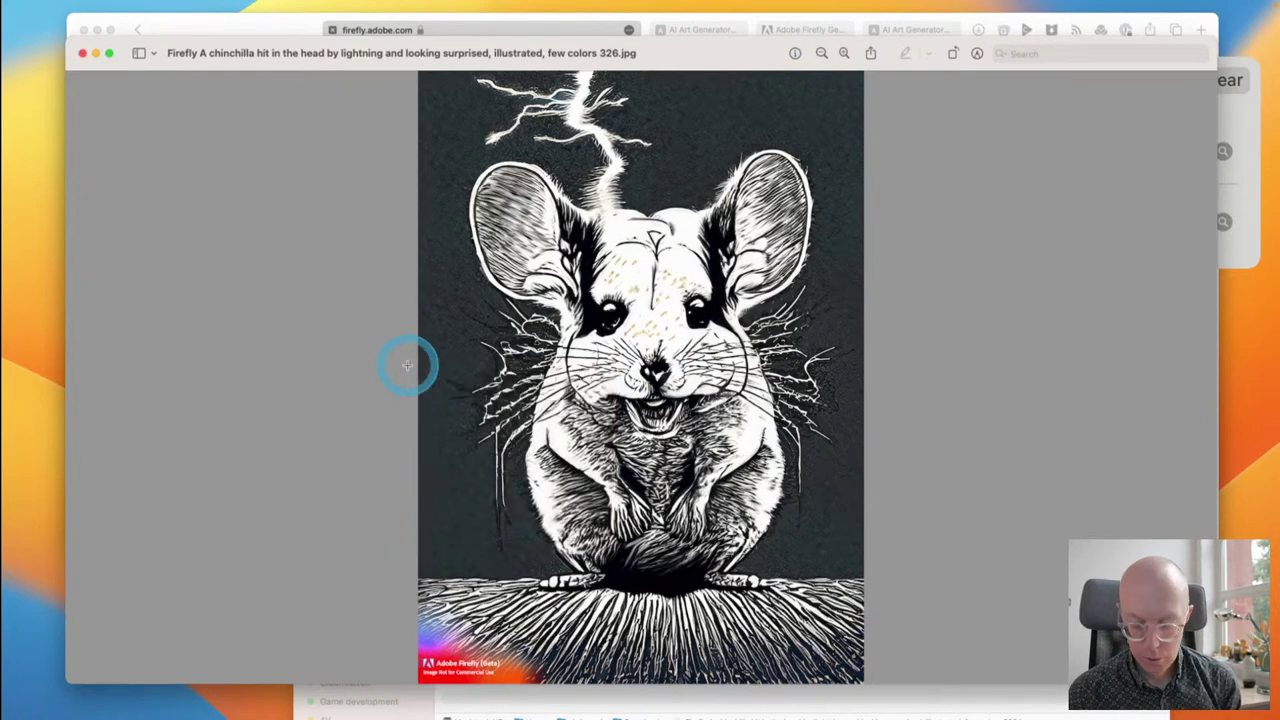
Step: Zoom in on the chinchilla image and examine its details from the lightning down to the Firefly watermark
{"action": "scroll", "coordinate": [407, 366], "scroll_direction": "up", "scroll_amount": 3}
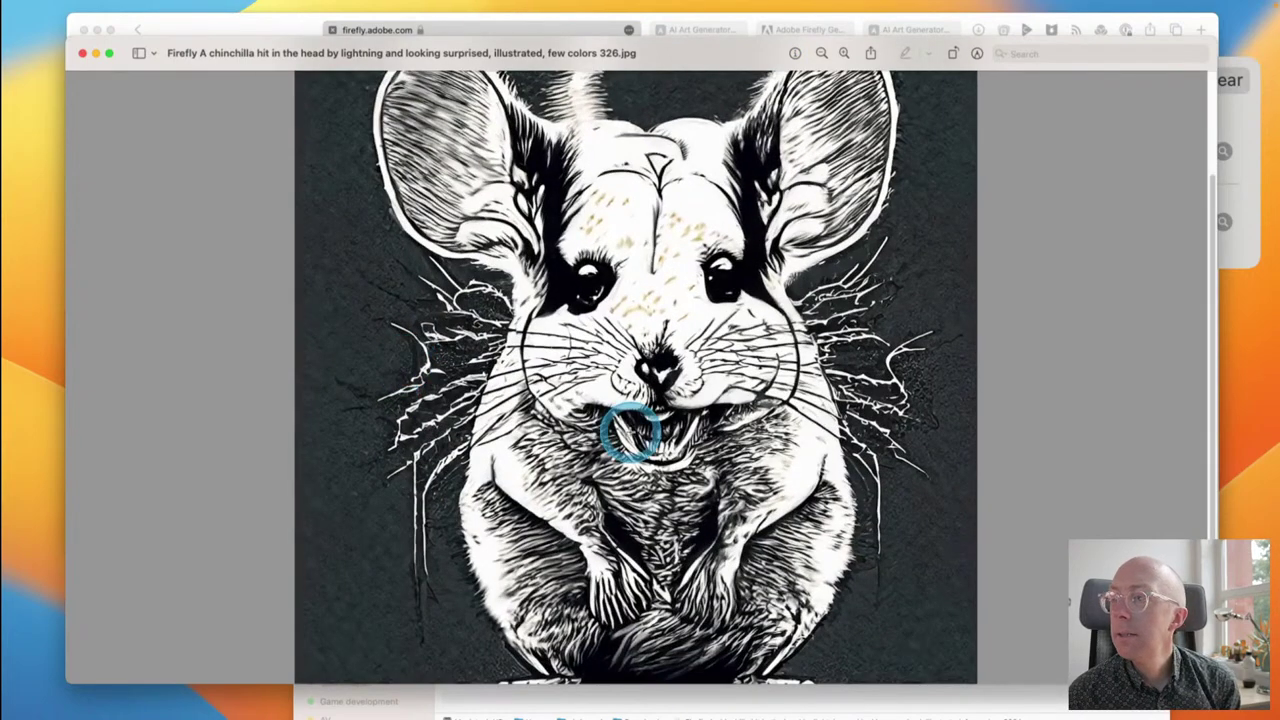
{"action": "scroll", "coordinate": [630, 430], "scroll_direction": "down", "scroll_amount": 2}
{"action": "scroll", "coordinate": [630, 430], "scroll_direction": "down", "scroll_amount": 2}
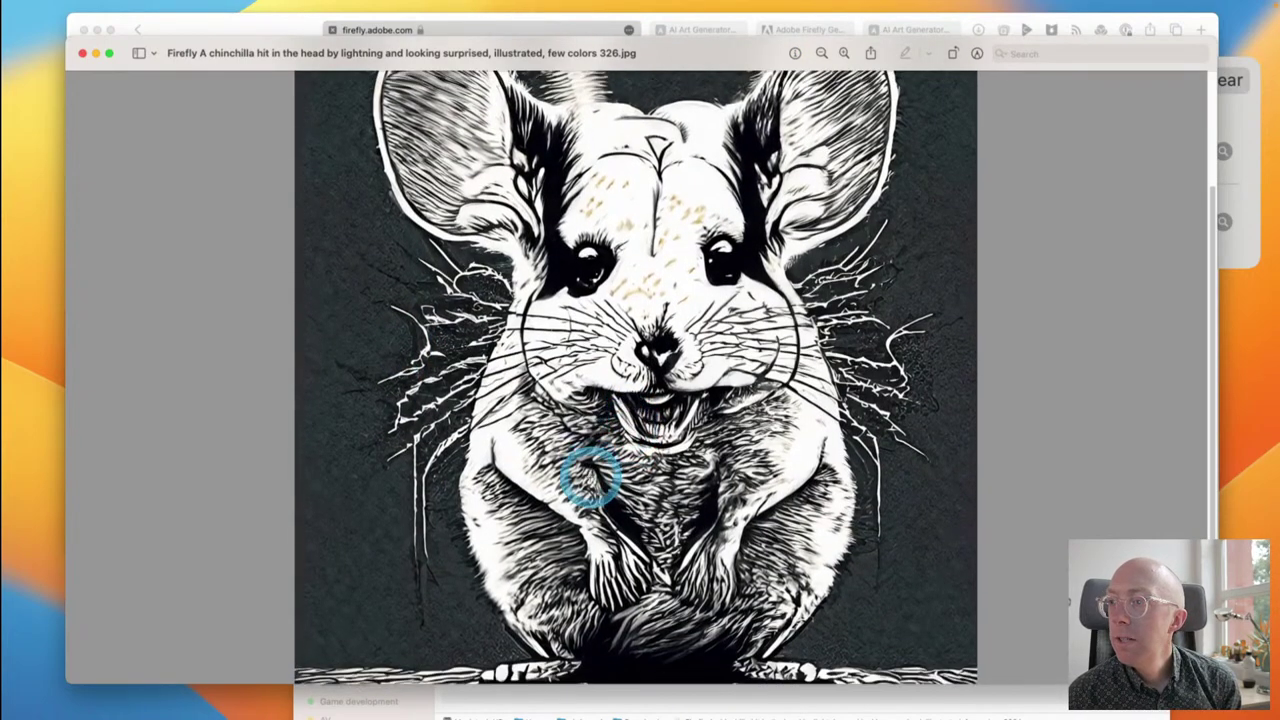
{"action": "scroll", "coordinate": [574, 443], "scroll_direction": "down", "scroll_amount": 3}
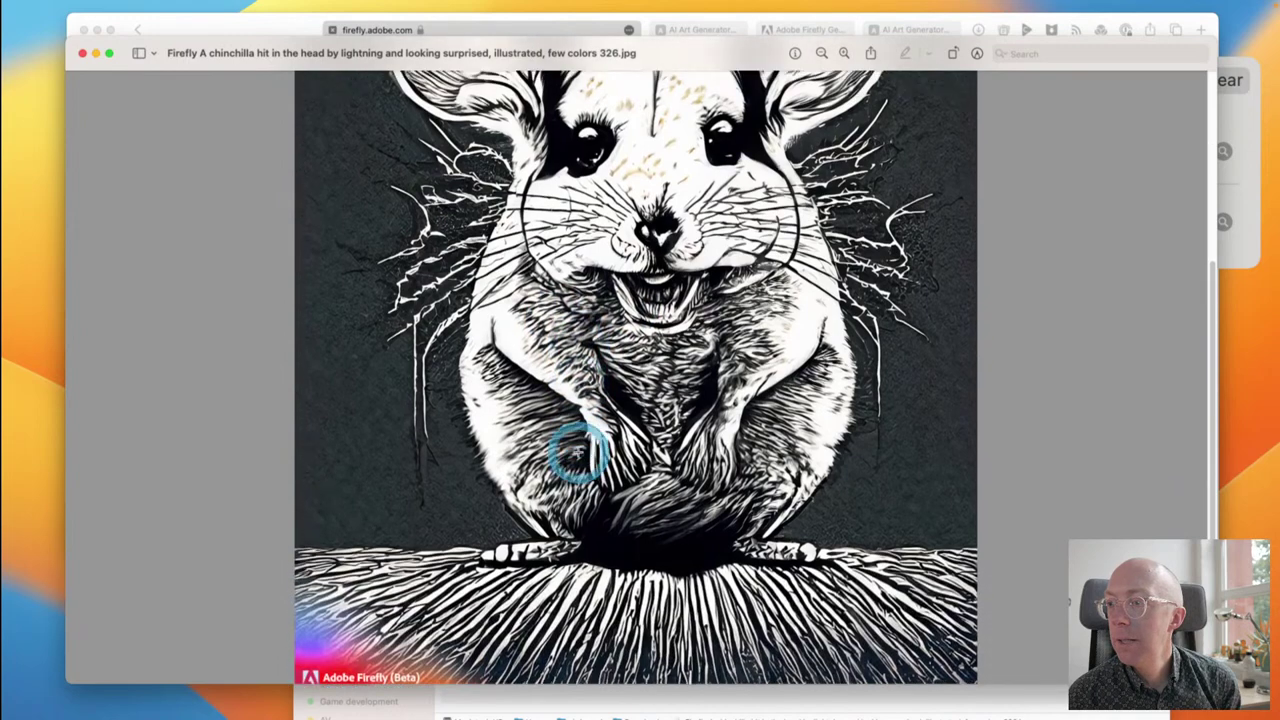
{"action": "scroll", "coordinate": [574, 449], "scroll_direction": "up", "scroll_amount": 6}
{"action": "scroll", "coordinate": [578, 453], "scroll_direction": "down", "scroll_amount": 3}
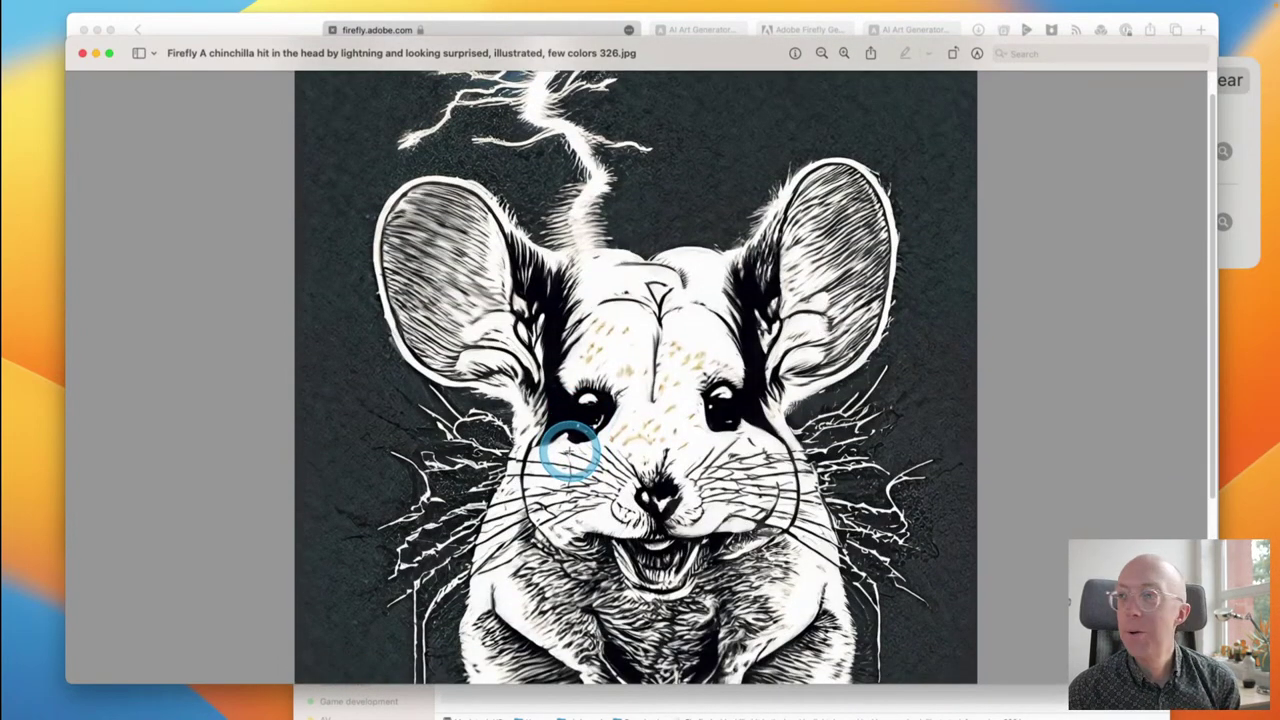
Step: Close the image and Finder windows, return to Firefly in the browser, and dismiss the downloads list
{"action": "key", "text": "space"}
{"action": "key", "text": "super+w"}
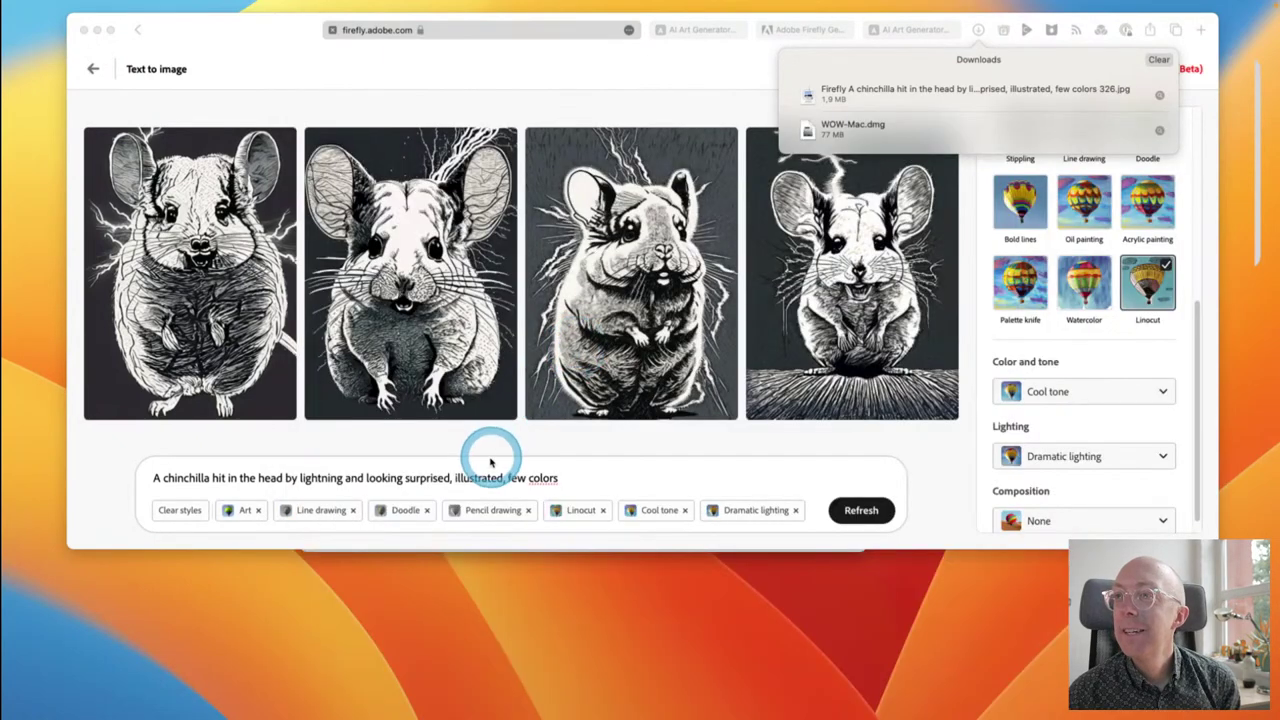
{"action": "left_click", "coordinate": [674, 74]}
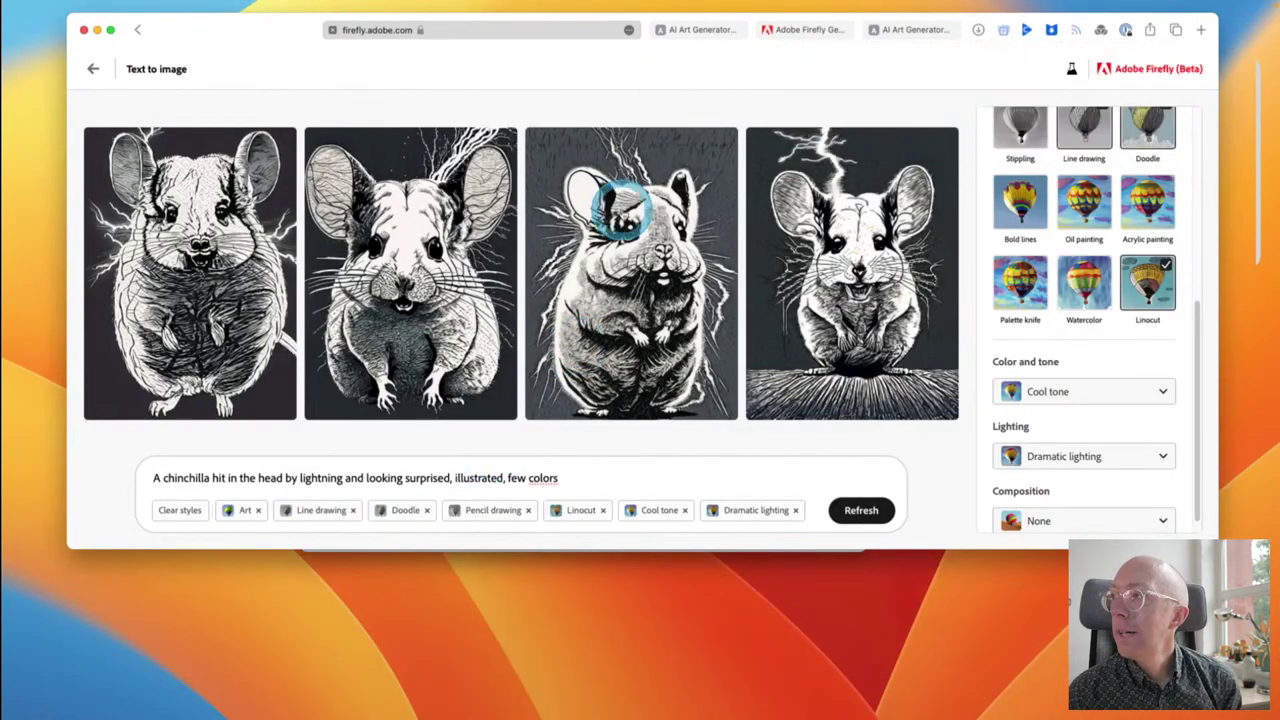
Step: Clear all styles, replace the prompt with 'A chinchilla tail with the word "tales" part of it', and generate the images
{"action": "left_click", "coordinate": [175, 514]}
{"action": "triple_click", "coordinate": [194, 510]}
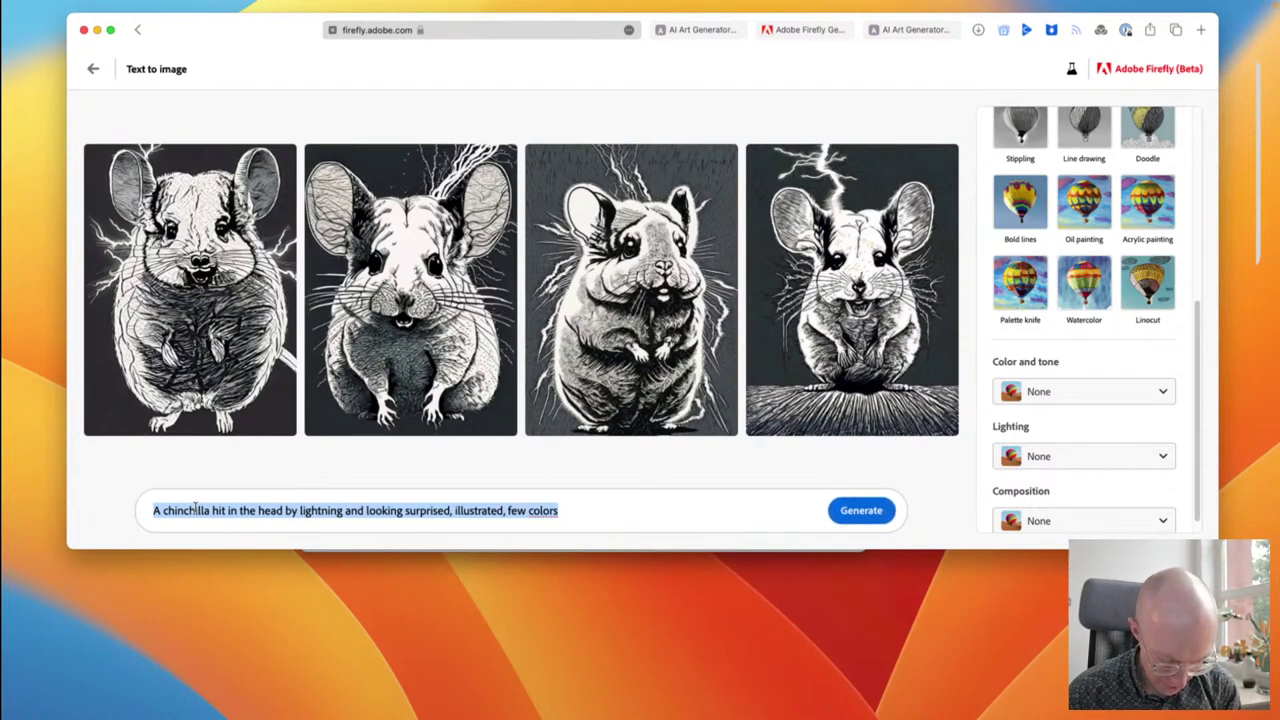
{"action": "type", "text": "A chinchilla tail with the w"}
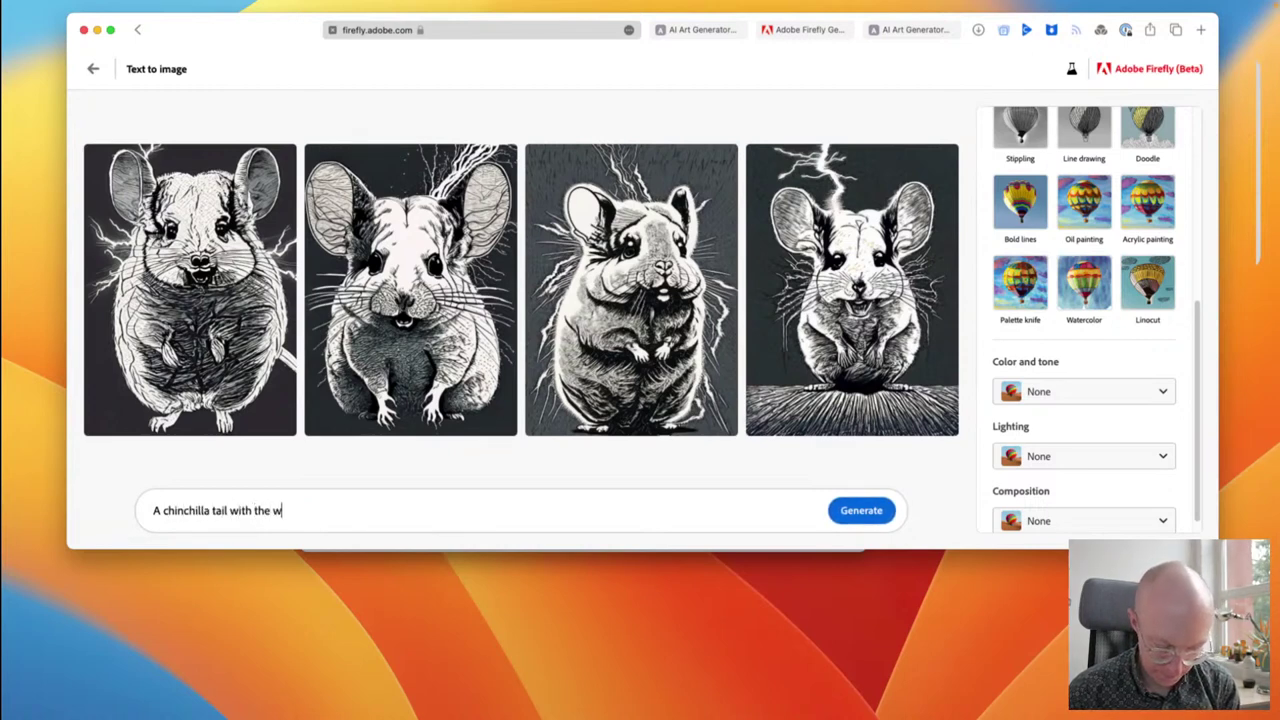
{"action": "type", "text": "d \"tales\" part of it"}
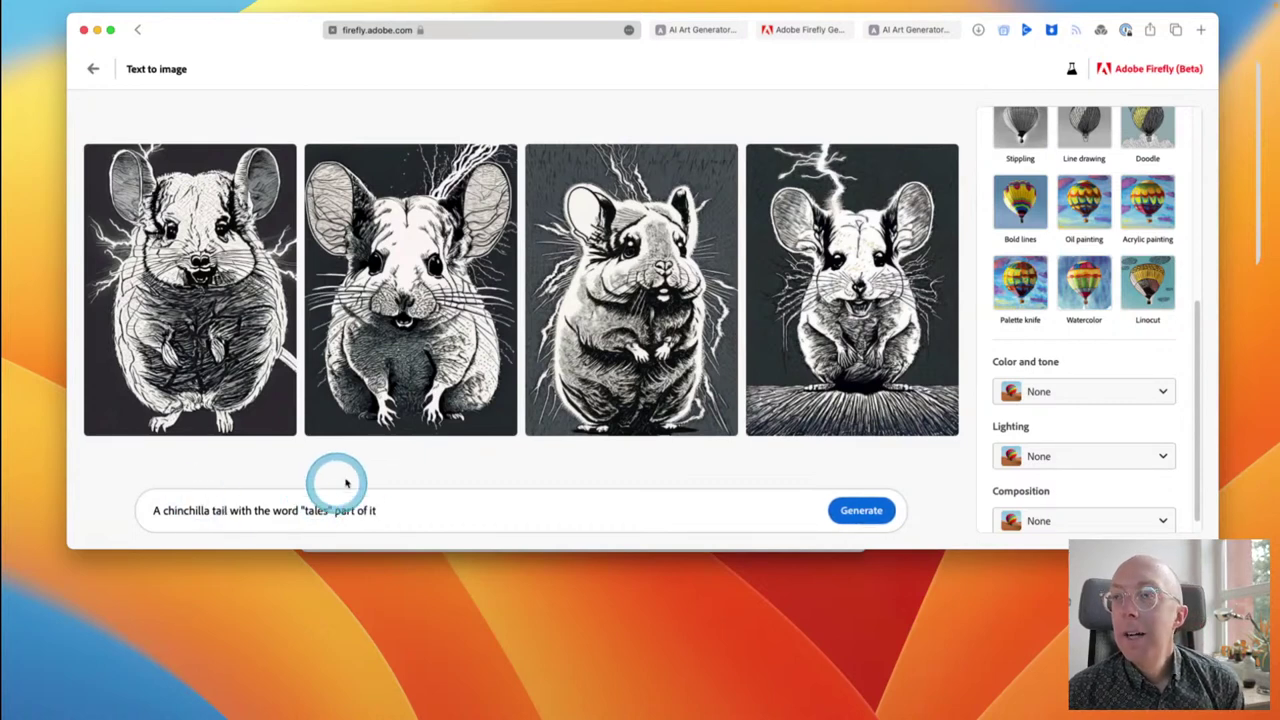
{"action": "left_click", "coordinate": [877, 514]}
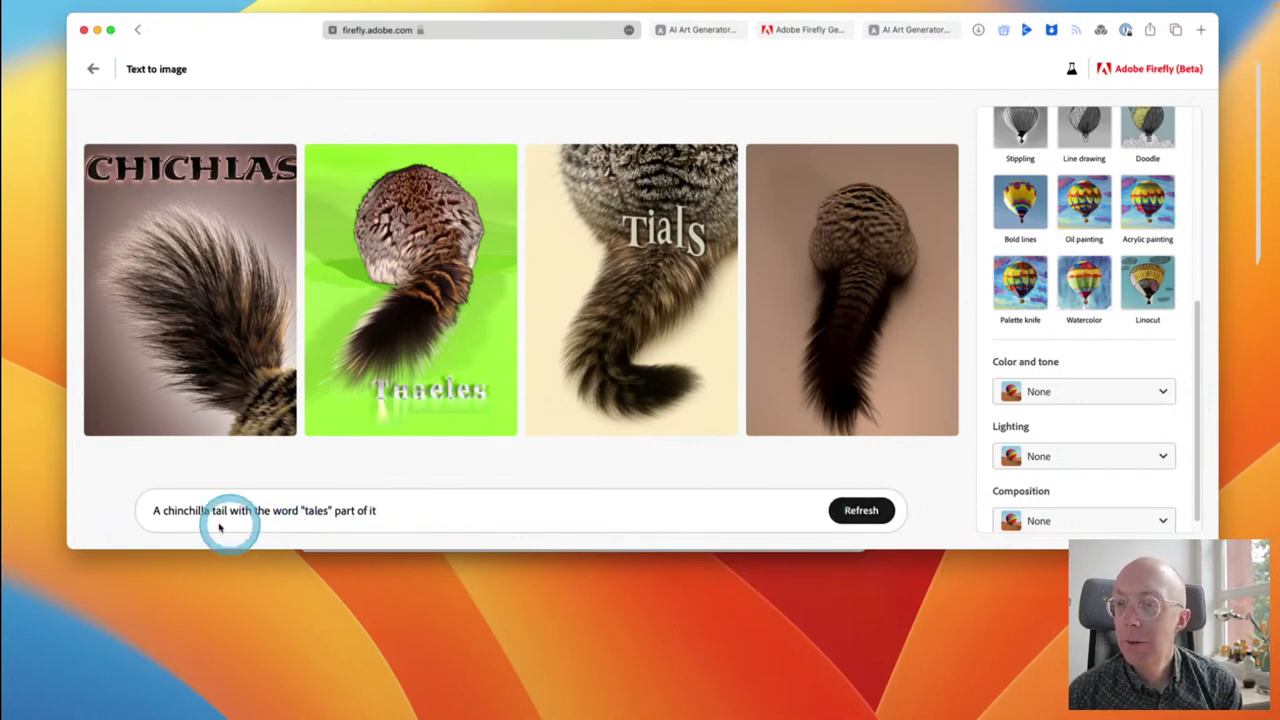
Step: Change the prompt to "A horizontal chinchilla tail with the word tales part of it", removing the quotation marks around tales
{"action": "left_click", "coordinate": [161, 510]}
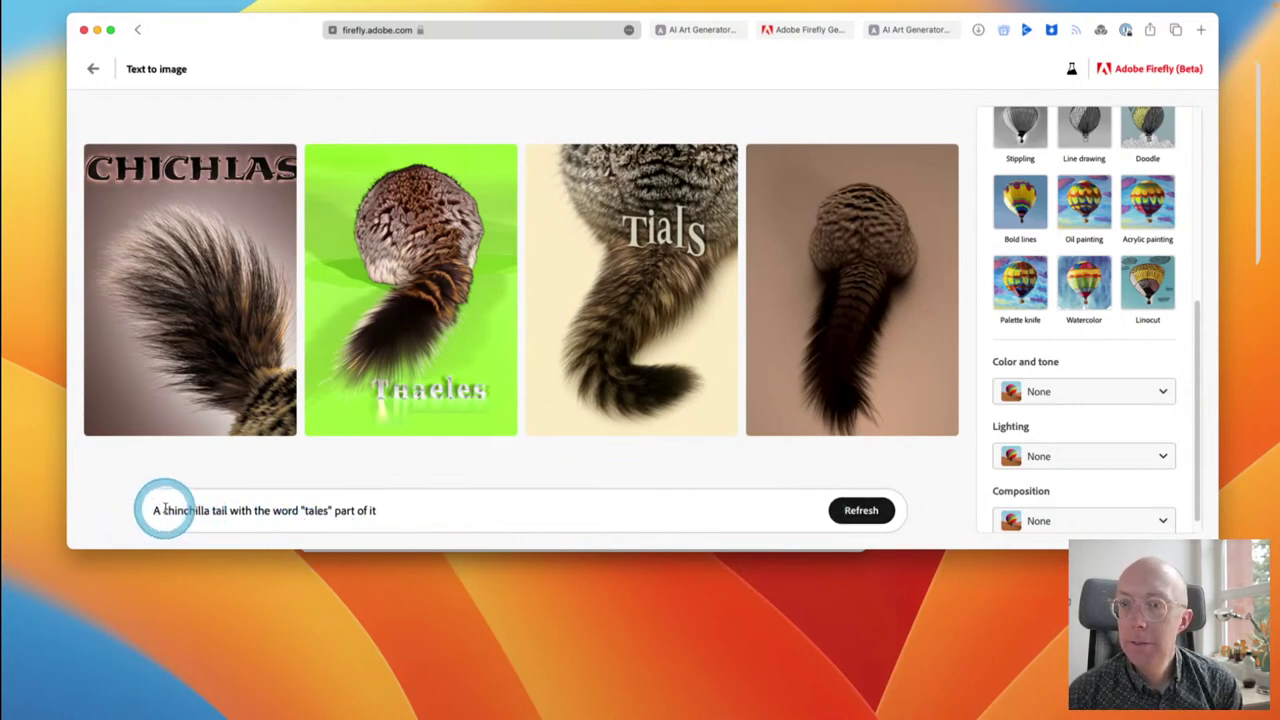
{"action": "type", "text": "horizo"}
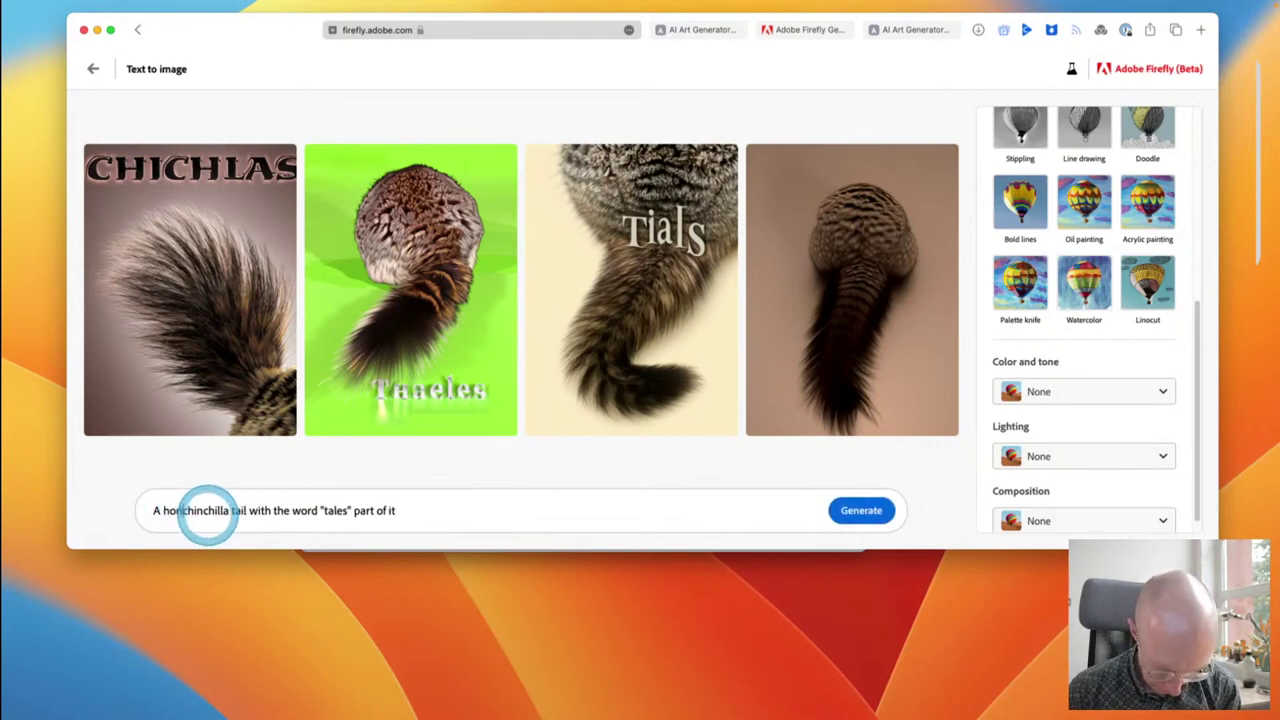
{"action": "type", "text": "ntal"}
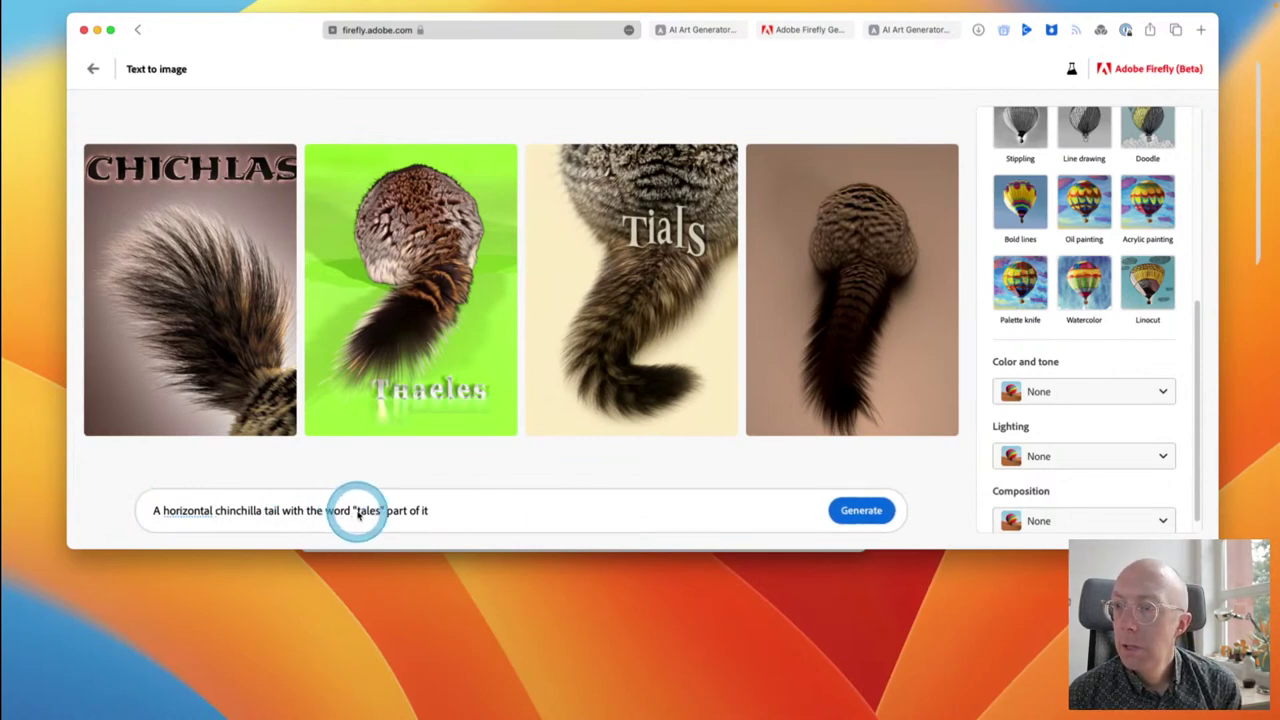
{"action": "left_click", "coordinate": [354, 511]}
{"action": "key", "text": "BackSpace"}
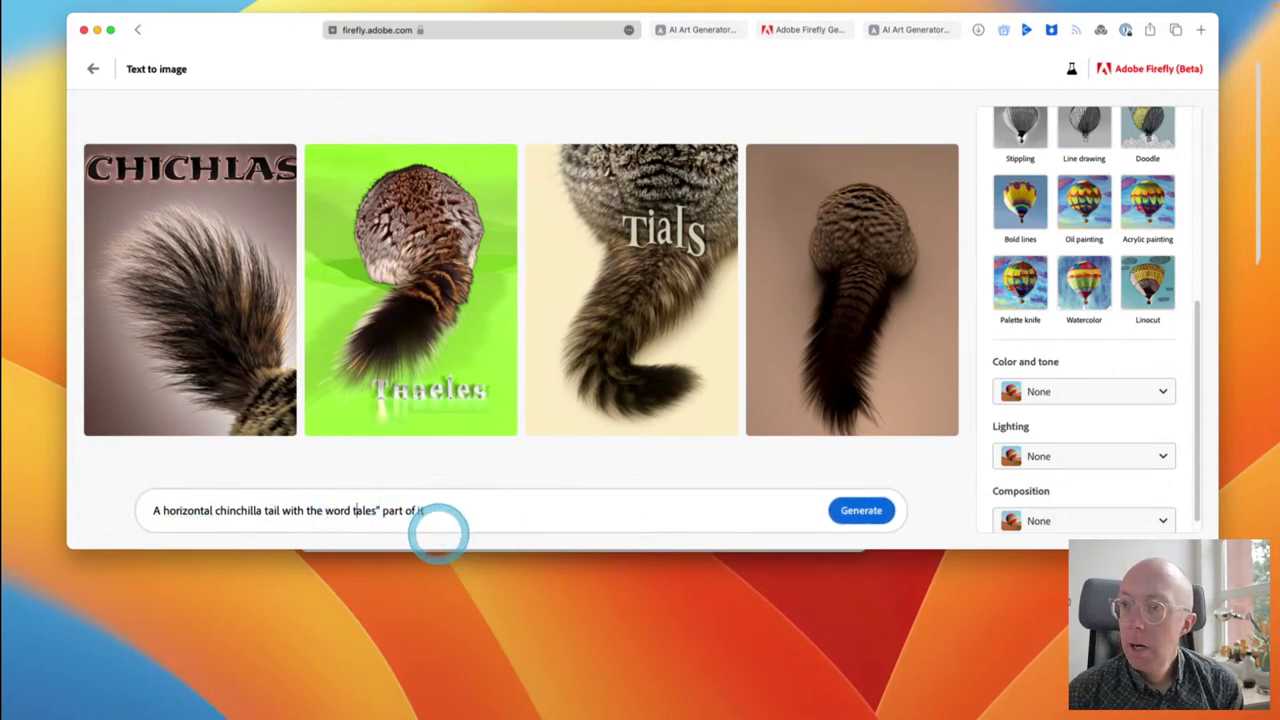
{"action": "key", "text": "Right"}
{"action": "key", "text": "Right"}
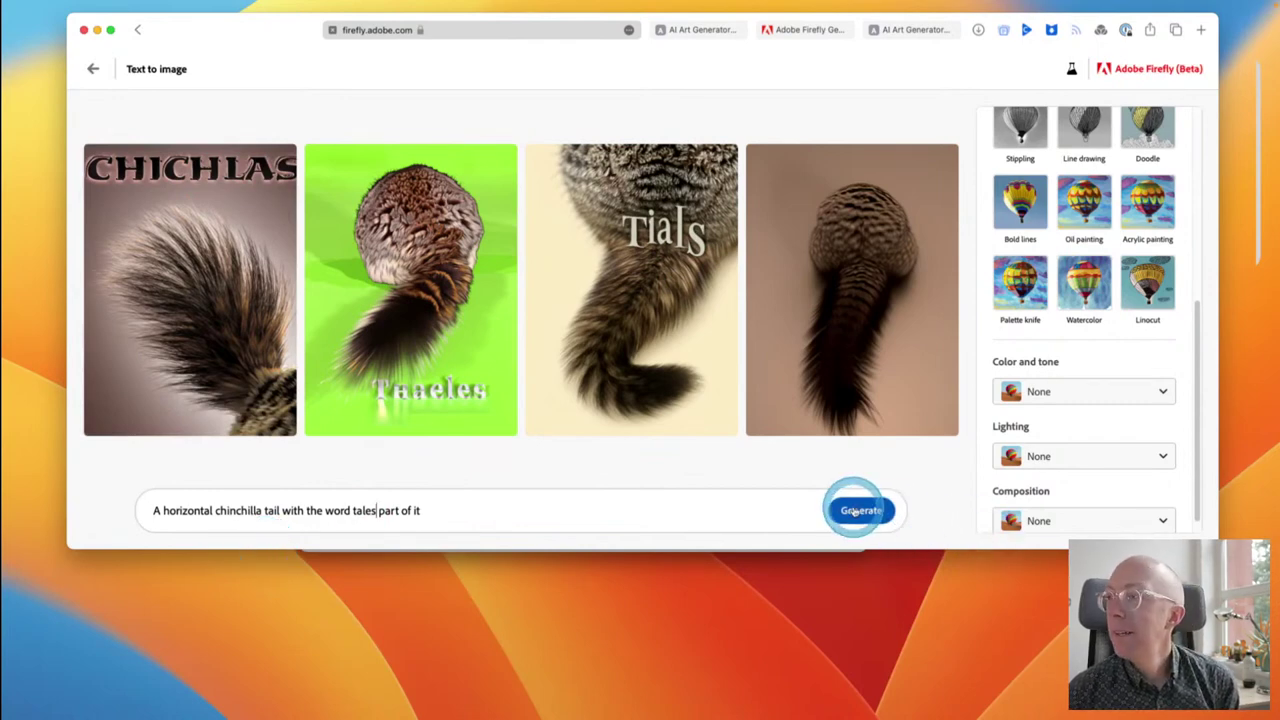
Step: Generate the horizontal tail images with content type Art and a Landscape (4:3) aspect ratio
{"action": "scroll", "coordinate": [1063, 429], "scroll_direction": "up", "scroll_amount": 5}
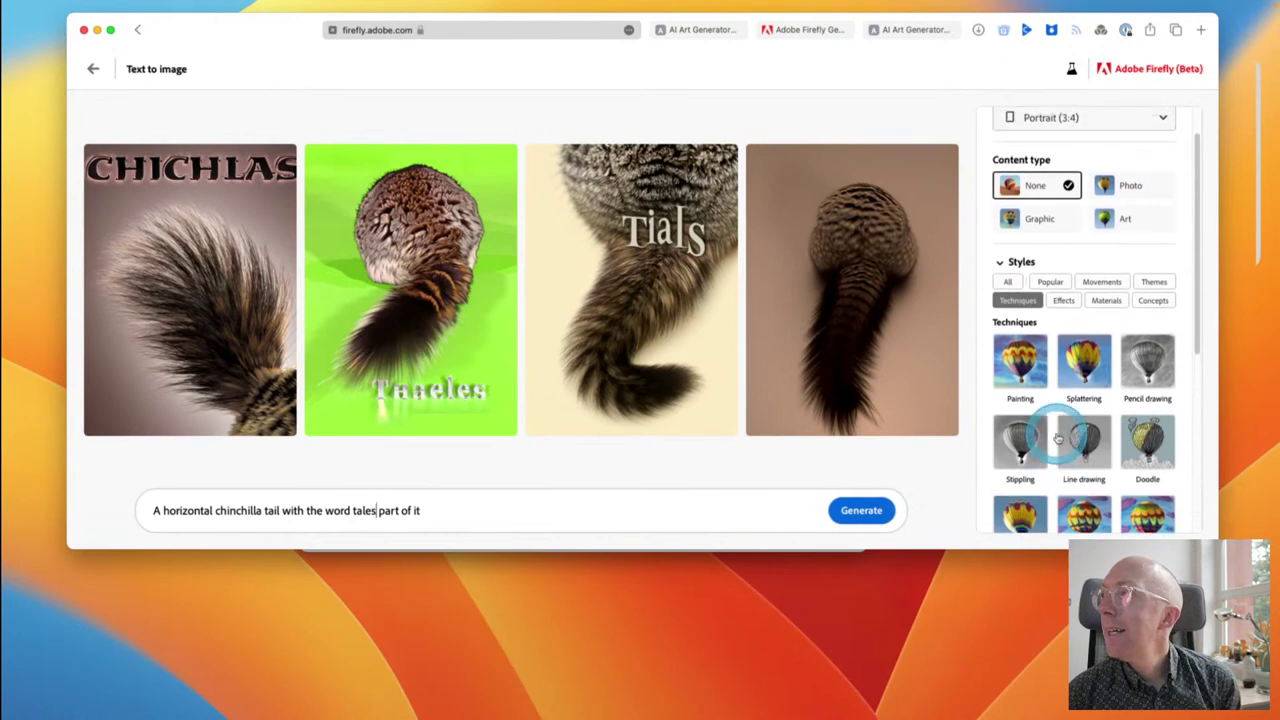
{"action": "left_click", "coordinate": [1134, 267]}
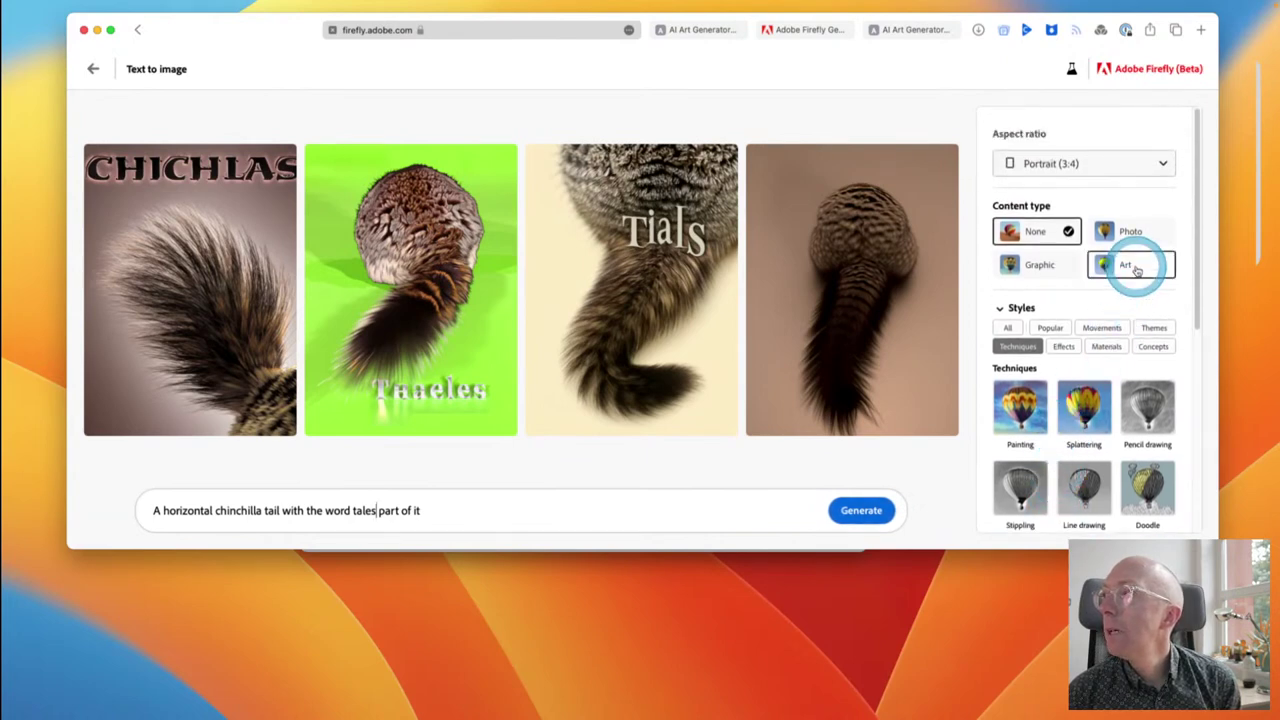
{"action": "left_click", "coordinate": [1100, 172]}
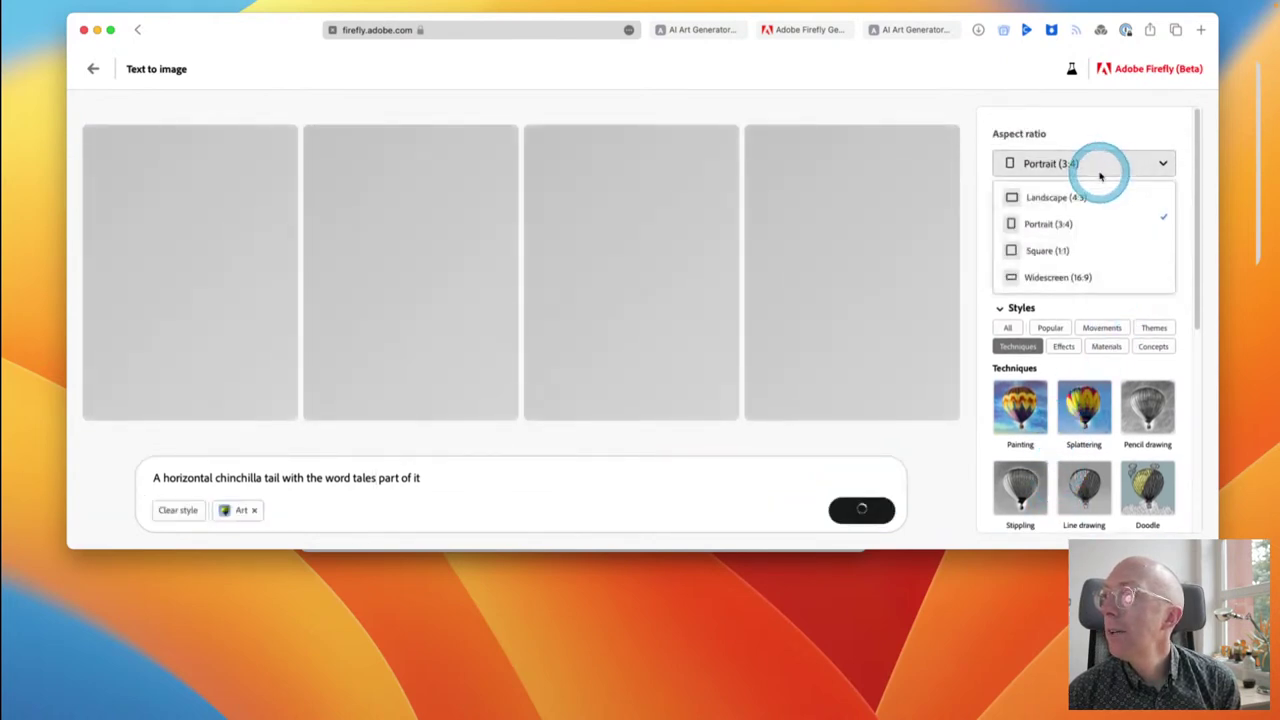
{"action": "left_click", "coordinate": [1088, 195]}
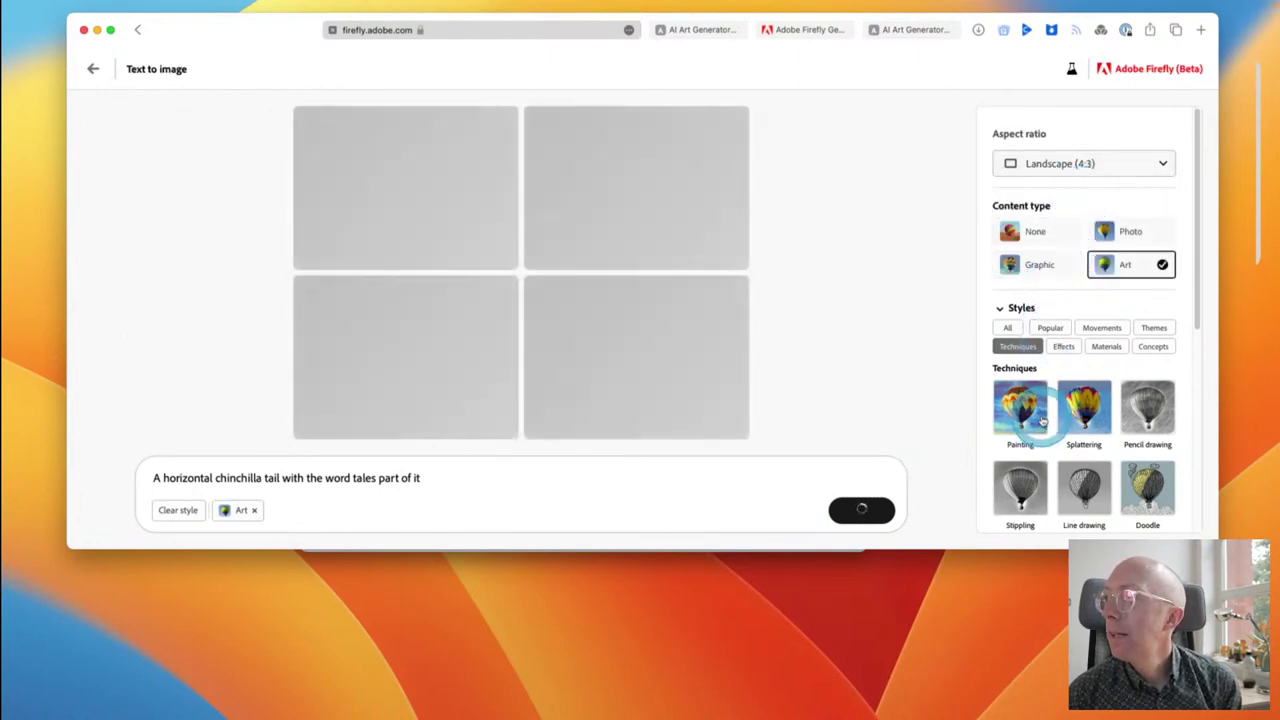
Step: Show all style categories and browse the Movements styles while reviewing the generated tail images
{"action": "left_click", "coordinate": [1007, 327]}
{"action": "scroll", "coordinate": [1065, 424], "scroll_direction": "down", "scroll_amount": 1}
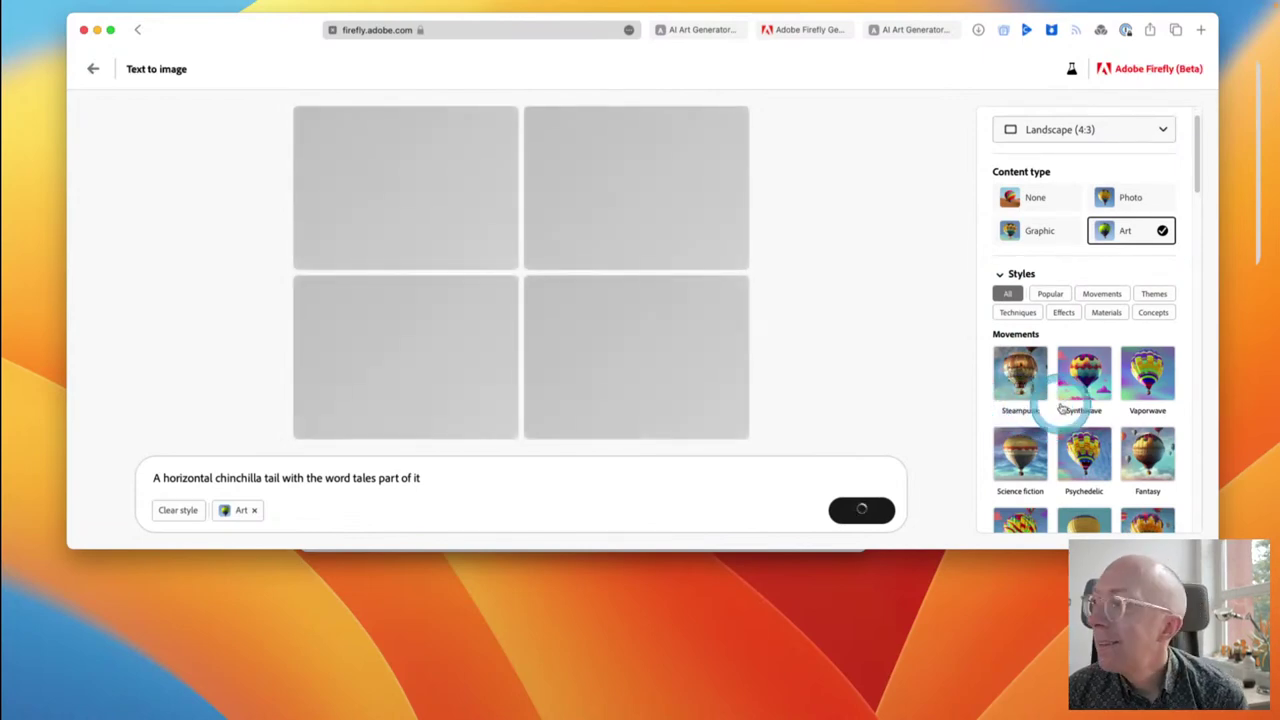
{"action": "scroll", "coordinate": [1065, 420], "scroll_direction": "down", "scroll_amount": 1}
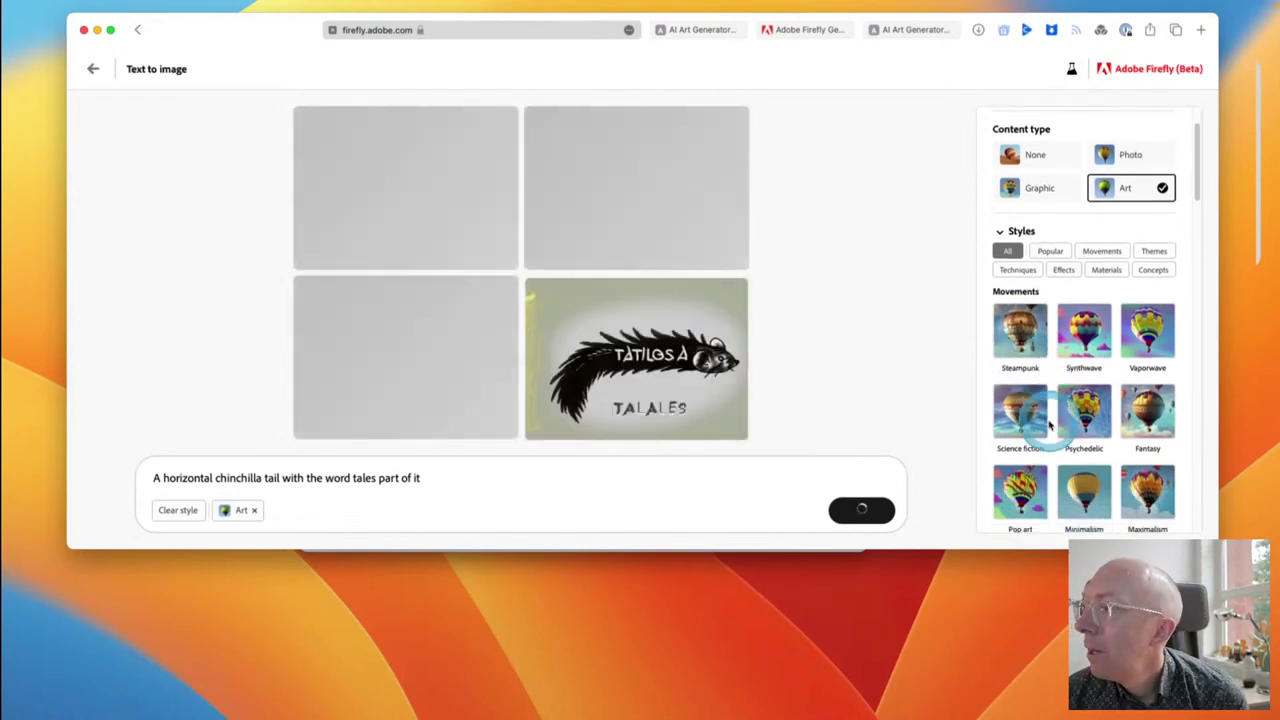
{"action": "scroll", "coordinate": [1050, 425], "scroll_direction": "down", "scroll_amount": 1}
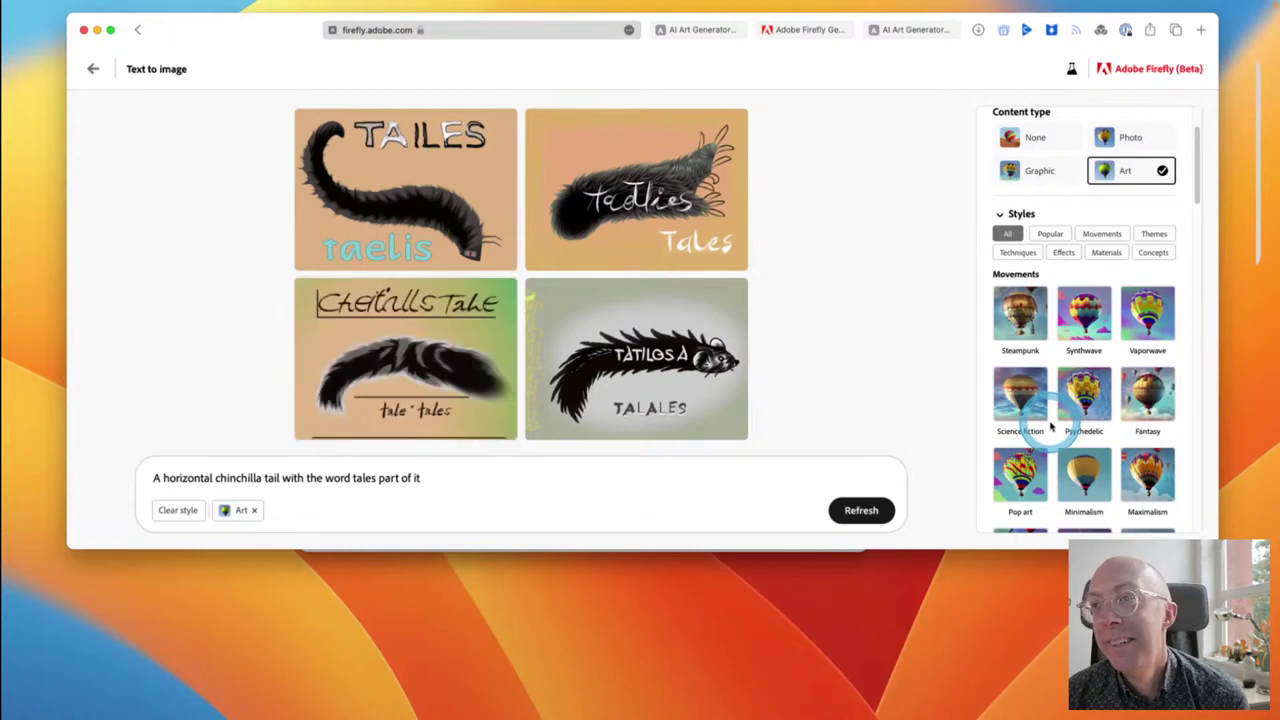
{"action": "scroll", "coordinate": [1050, 427], "scroll_direction": "down", "scroll_amount": 1}
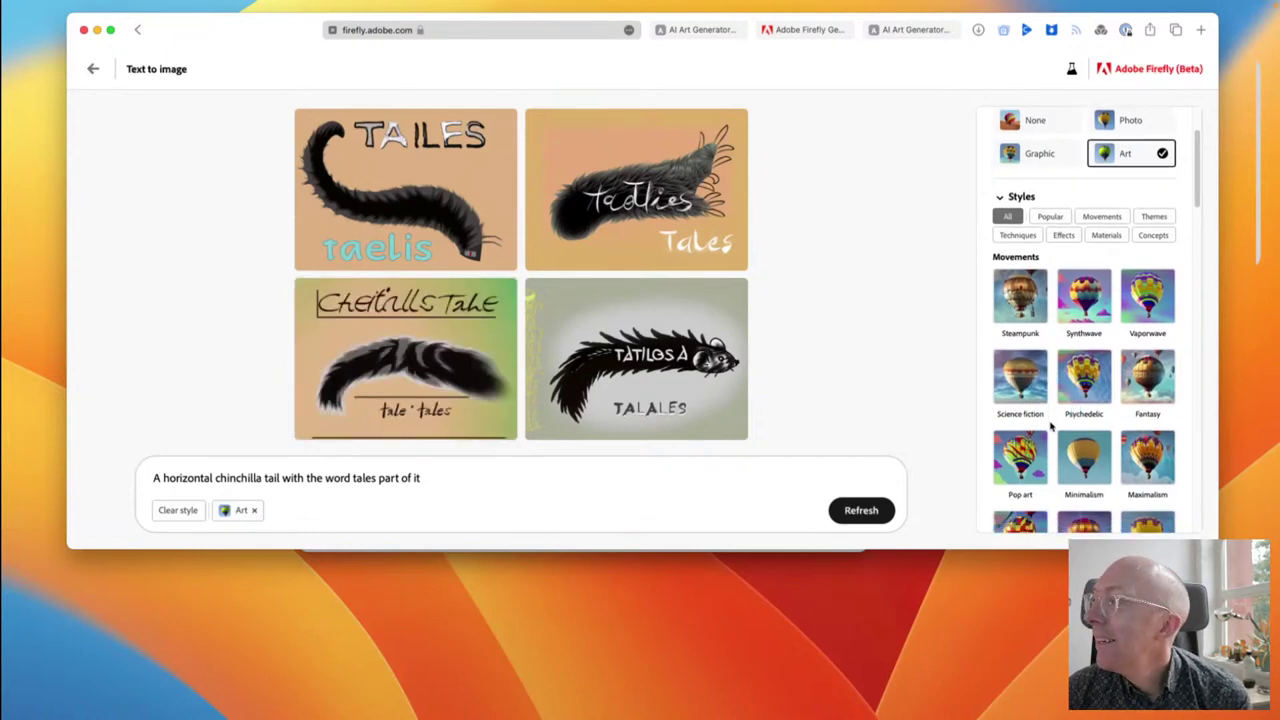
{"action": "scroll", "coordinate": [1050, 427], "scroll_direction": "down", "scroll_amount": 1}
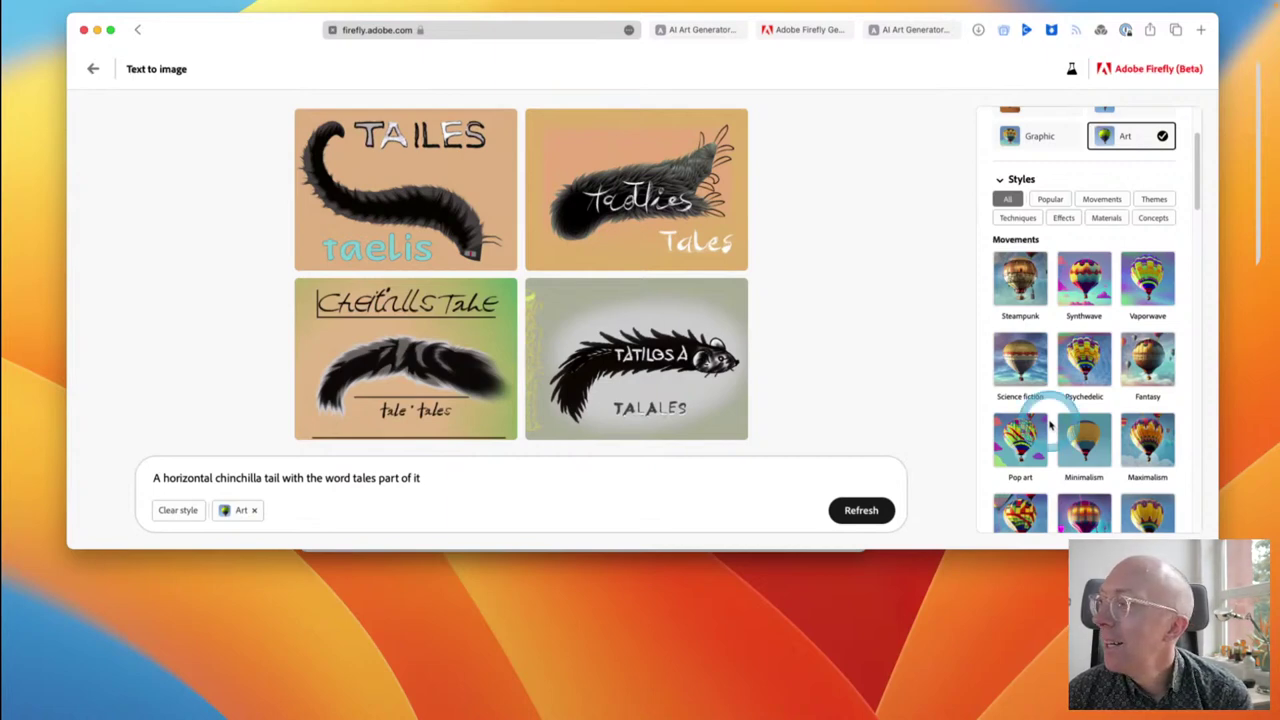
Step: Add the Pop art style from Movements and the Cartoon style from Themes to the chinchilla tail prompt
{"action": "scroll", "coordinate": [1050, 427], "scroll_direction": "down", "scroll_amount": 1}
{"action": "left_click", "coordinate": [1040, 425]}
{"action": "scroll", "coordinate": [1052, 440], "scroll_direction": "down", "scroll_amount": 1}
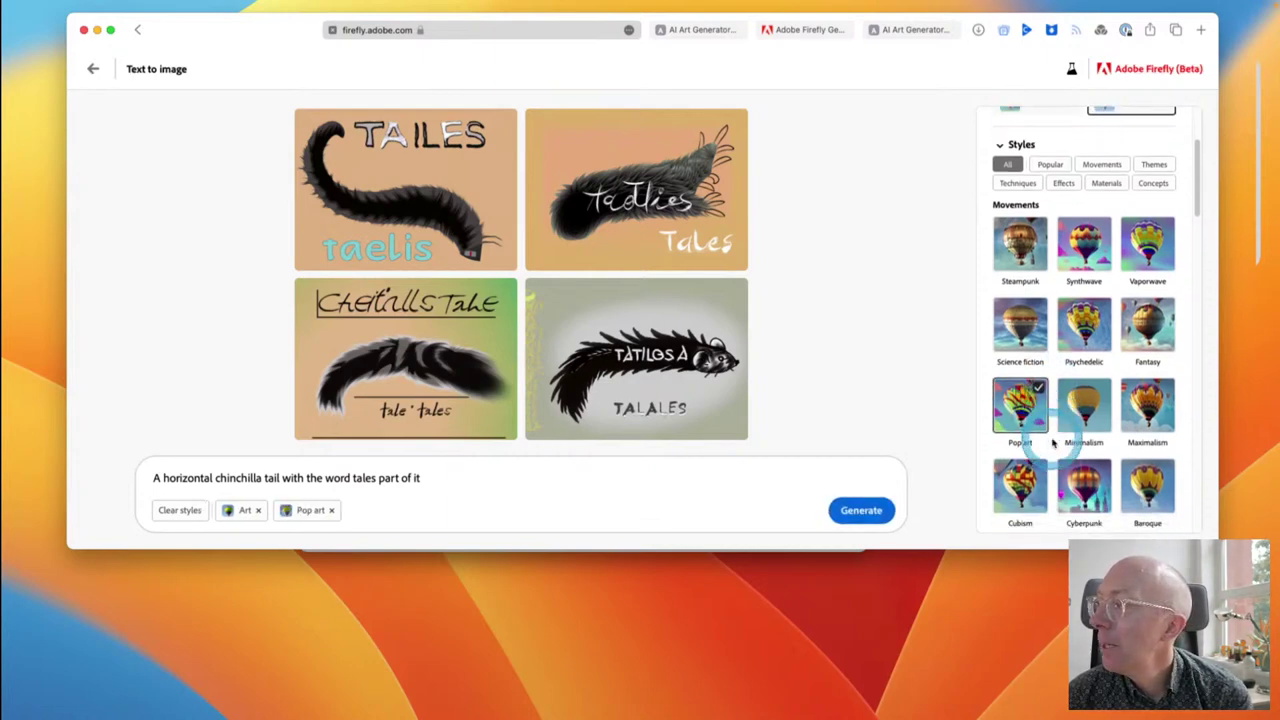
{"action": "scroll", "coordinate": [1052, 442], "scroll_direction": "down", "scroll_amount": 7}
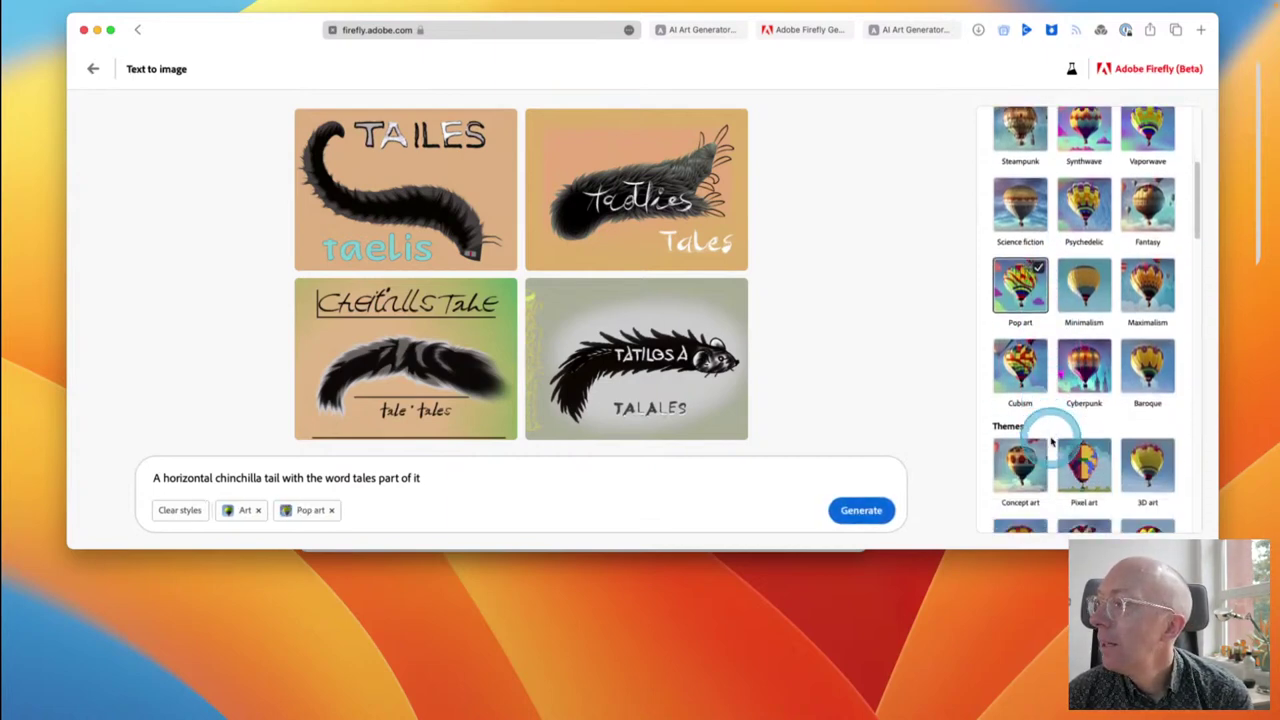
{"action": "scroll", "coordinate": [1052, 442], "scroll_direction": "down", "scroll_amount": 5}
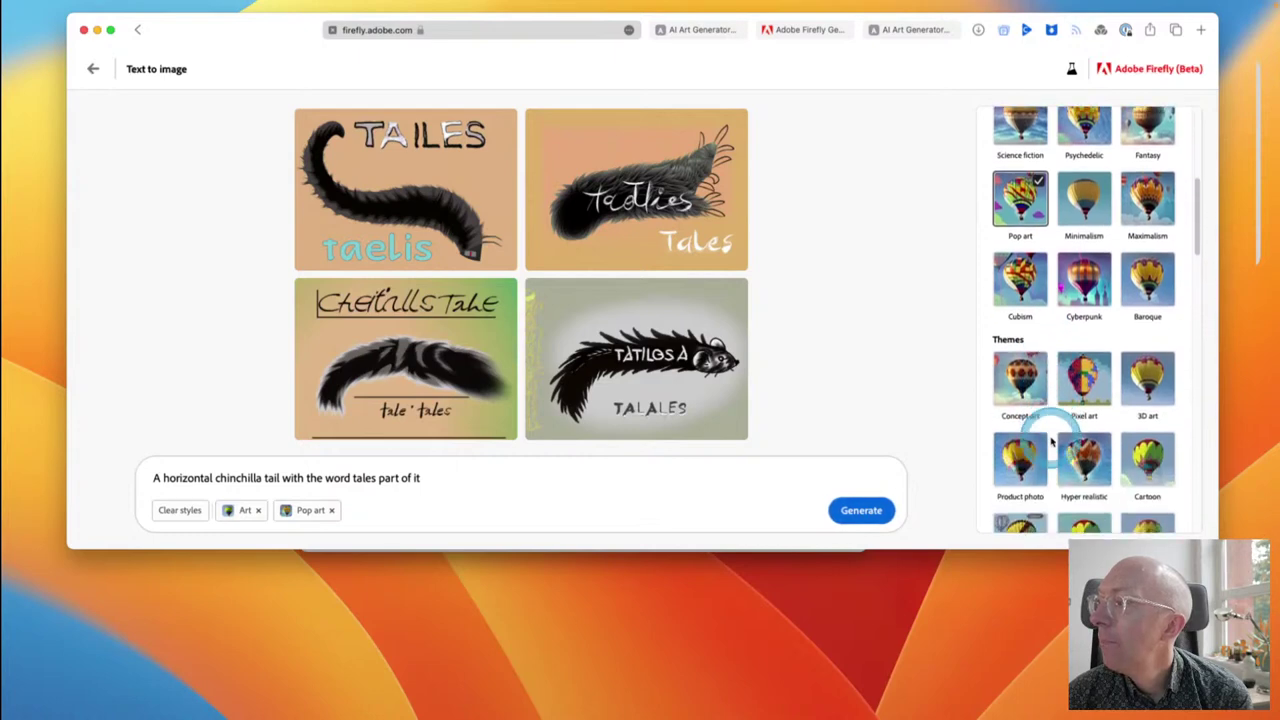
{"action": "scroll", "coordinate": [1052, 442], "scroll_direction": "down", "scroll_amount": 2}
{"action": "left_click", "coordinate": [1150, 432]}
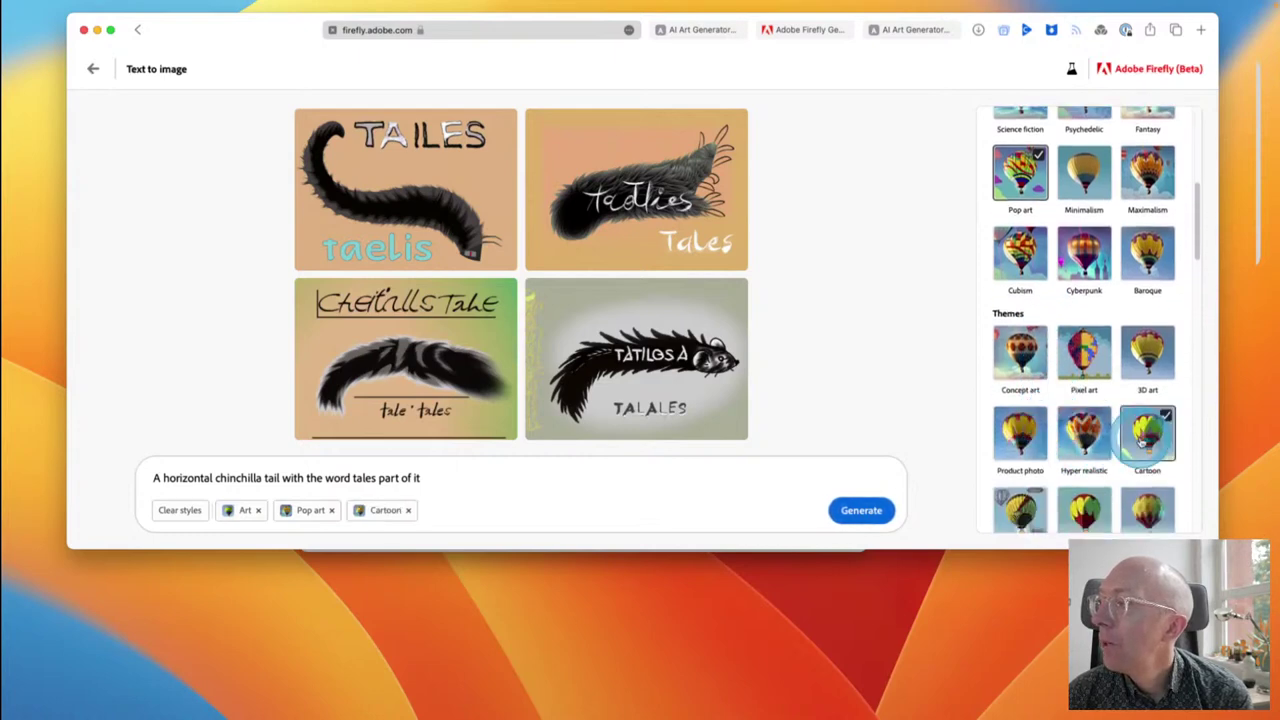
Step: Add the Stamp, Vector look, Flat colors and Wireframe theme styles to the prompt
{"action": "scroll", "coordinate": [1140, 450], "scroll_direction": "down", "scroll_amount": 4}
{"action": "left_click", "coordinate": [1012, 465]}
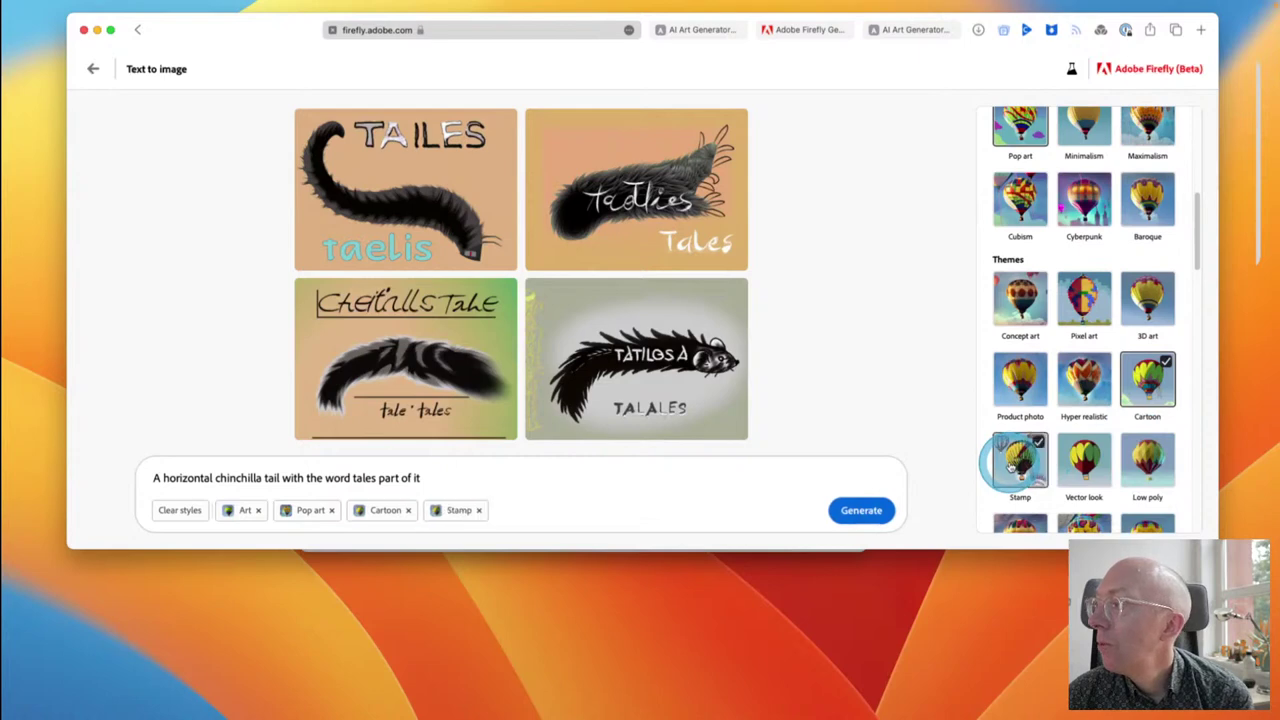
{"action": "left_click", "coordinate": [1093, 475]}
{"action": "scroll", "coordinate": [1090, 477], "scroll_direction": "down", "scroll_amount": 6}
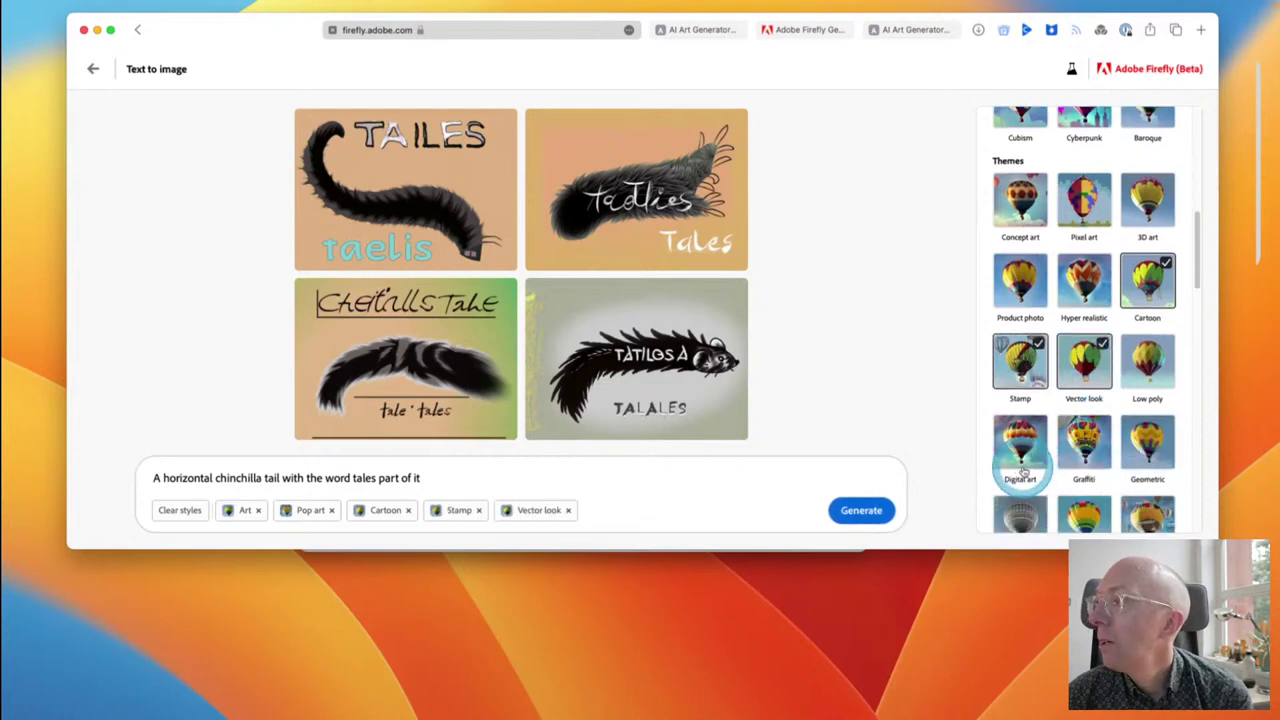
{"action": "scroll", "coordinate": [1081, 456], "scroll_direction": "down", "scroll_amount": 4}
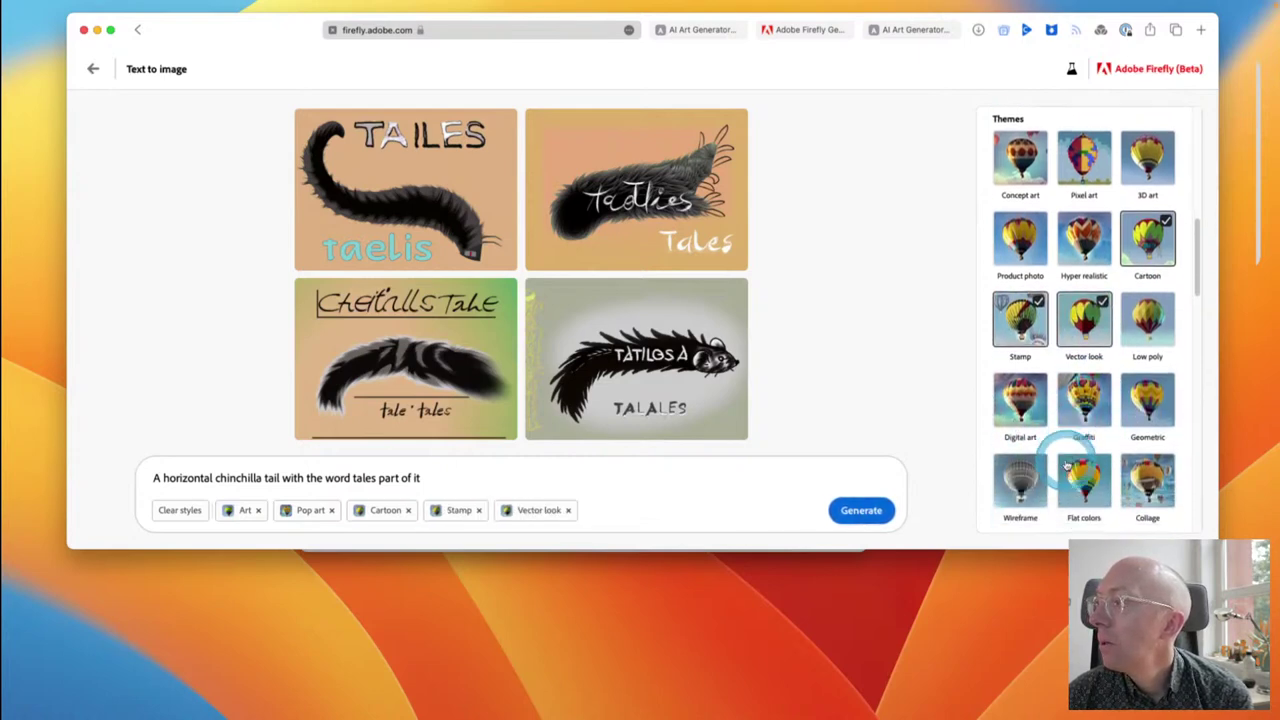
{"action": "left_click", "coordinate": [1070, 465]}
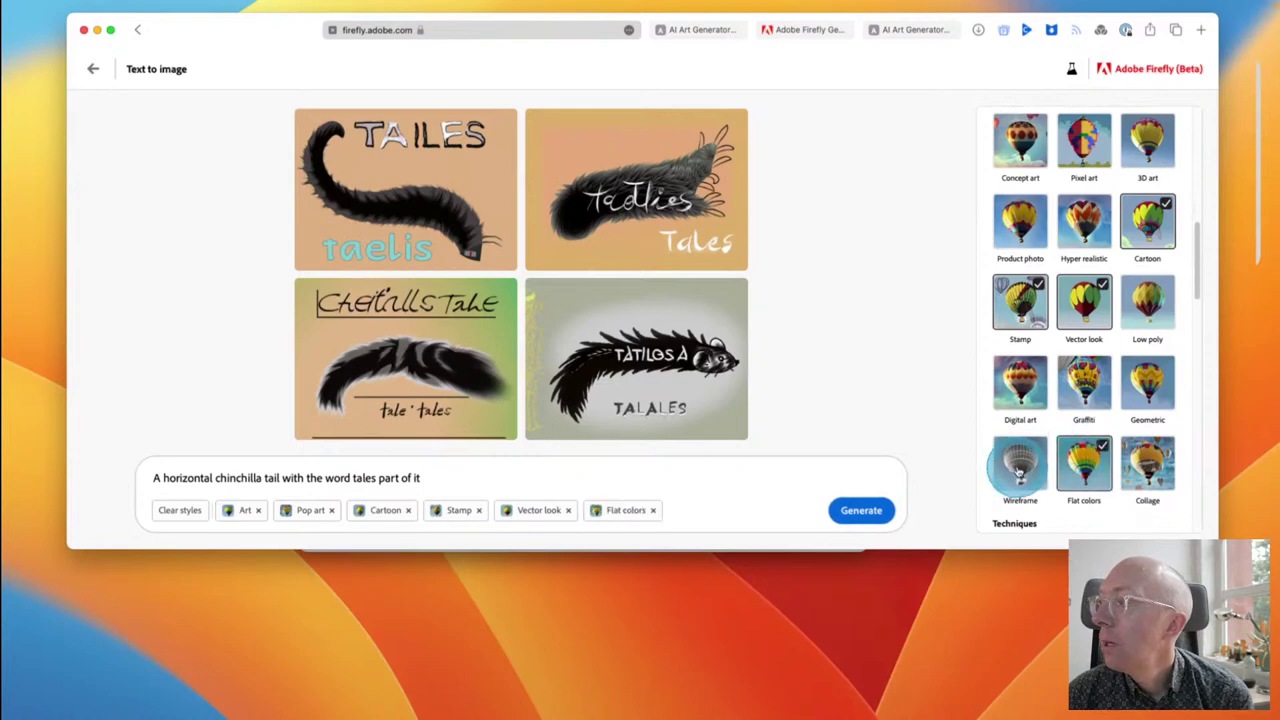
{"action": "left_click", "coordinate": [1020, 466]}
Step: Add the Pencil drawing, Stippling and Doodle technique styles and generate the tail images
{"action": "scroll", "coordinate": [1094, 480], "scroll_direction": "down", "scroll_amount": 2}
{"action": "scroll", "coordinate": [1094, 480], "scroll_direction": "down", "scroll_amount": 4}
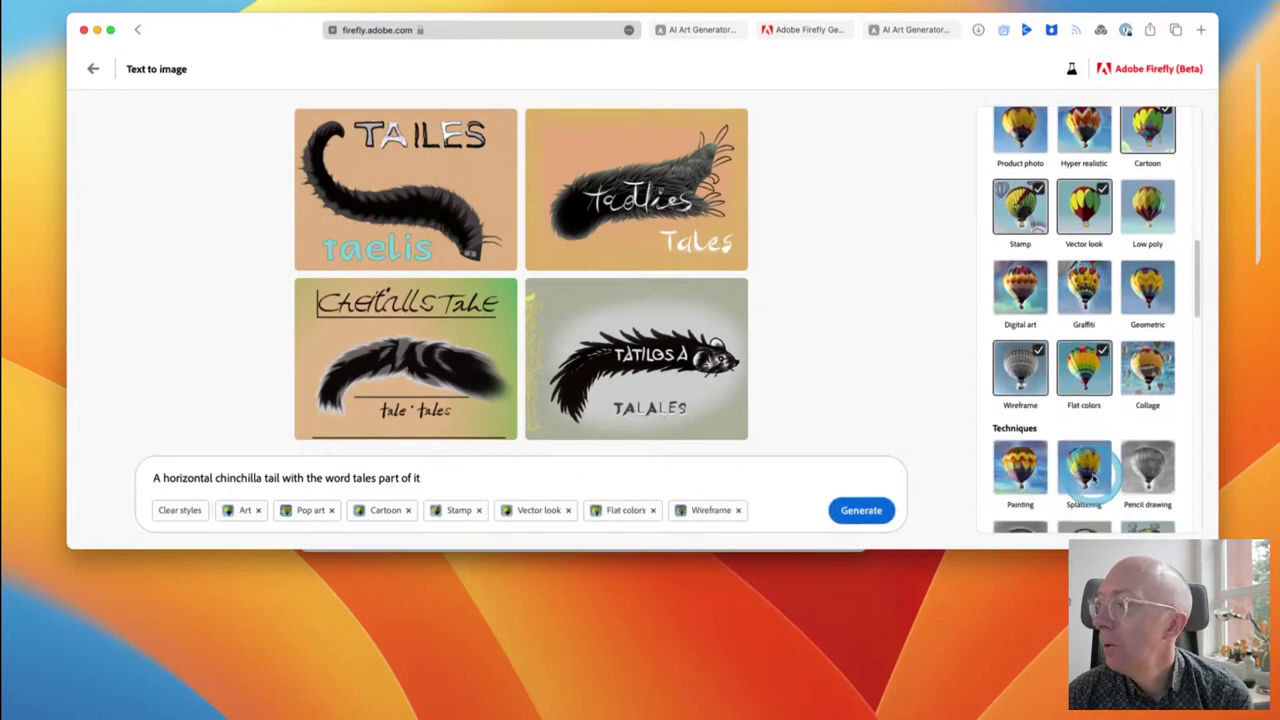
{"action": "scroll", "coordinate": [1095, 480], "scroll_direction": "down", "scroll_amount": 1}
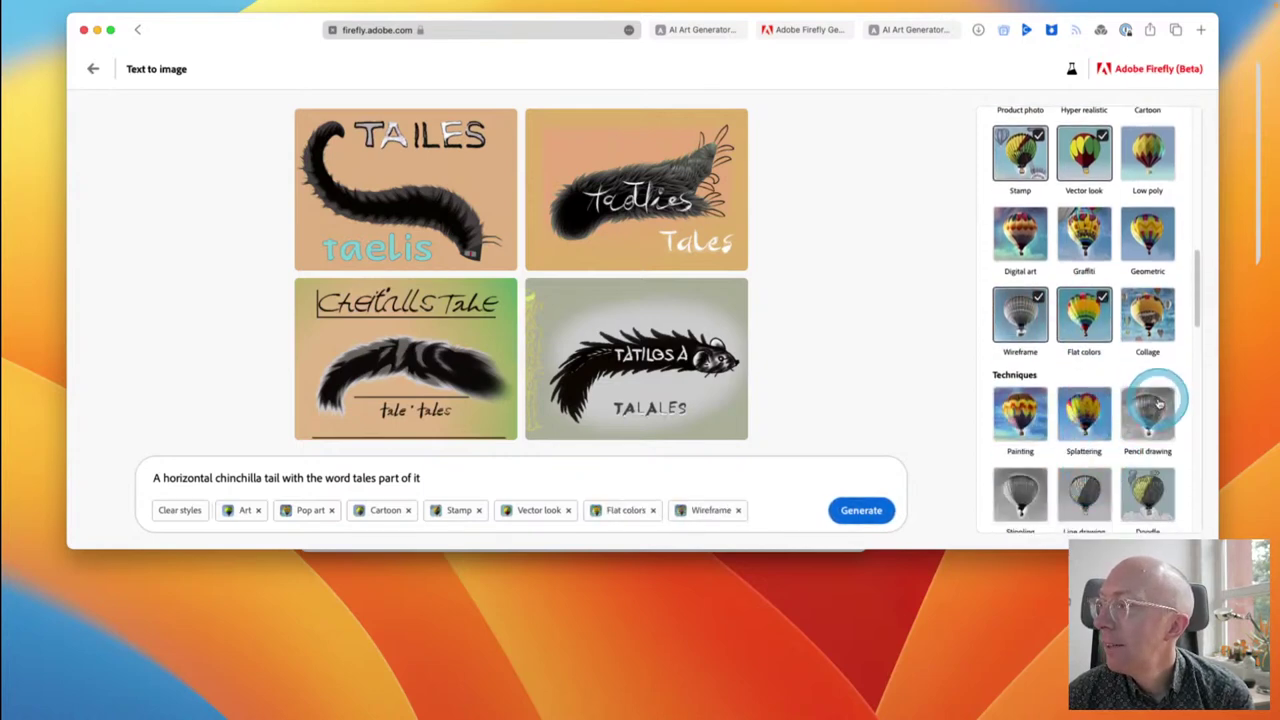
{"action": "left_click", "coordinate": [1145, 410]}
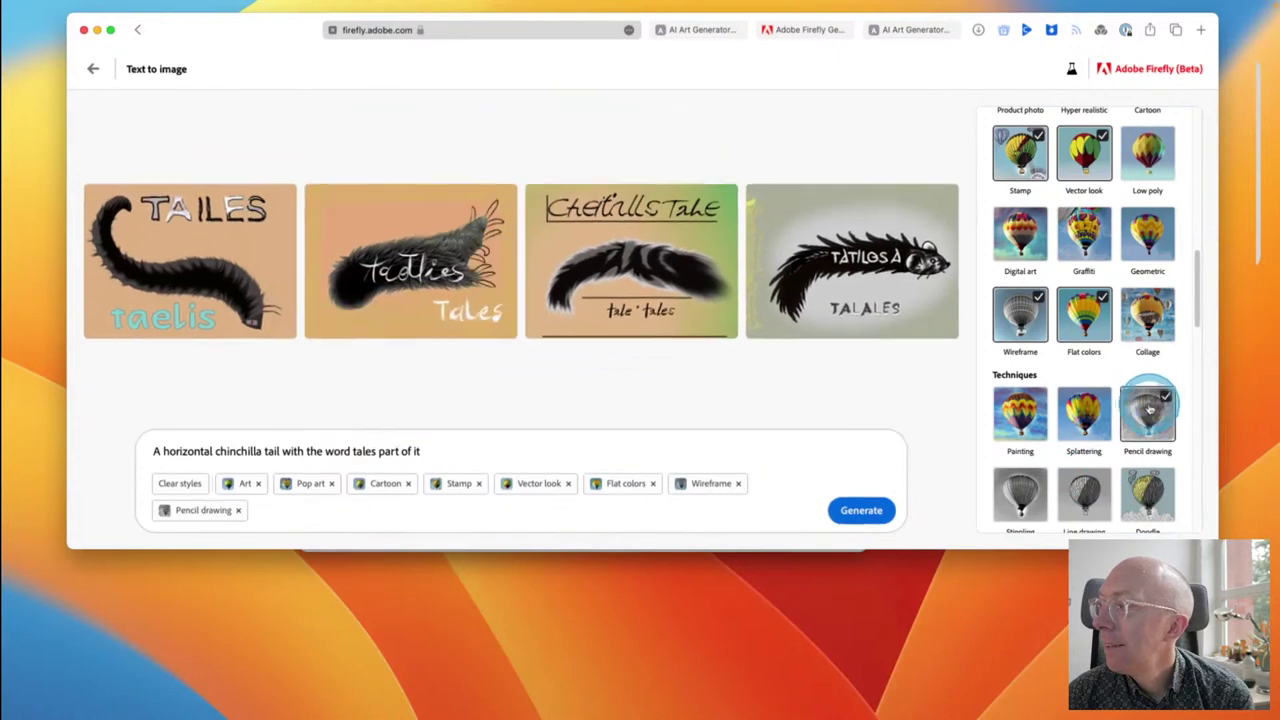
{"action": "left_click", "coordinate": [1020, 494]}
{"action": "left_click", "coordinate": [1147, 494]}
{"action": "scroll", "coordinate": [1107, 494], "scroll_direction": "down", "scroll_amount": 20}
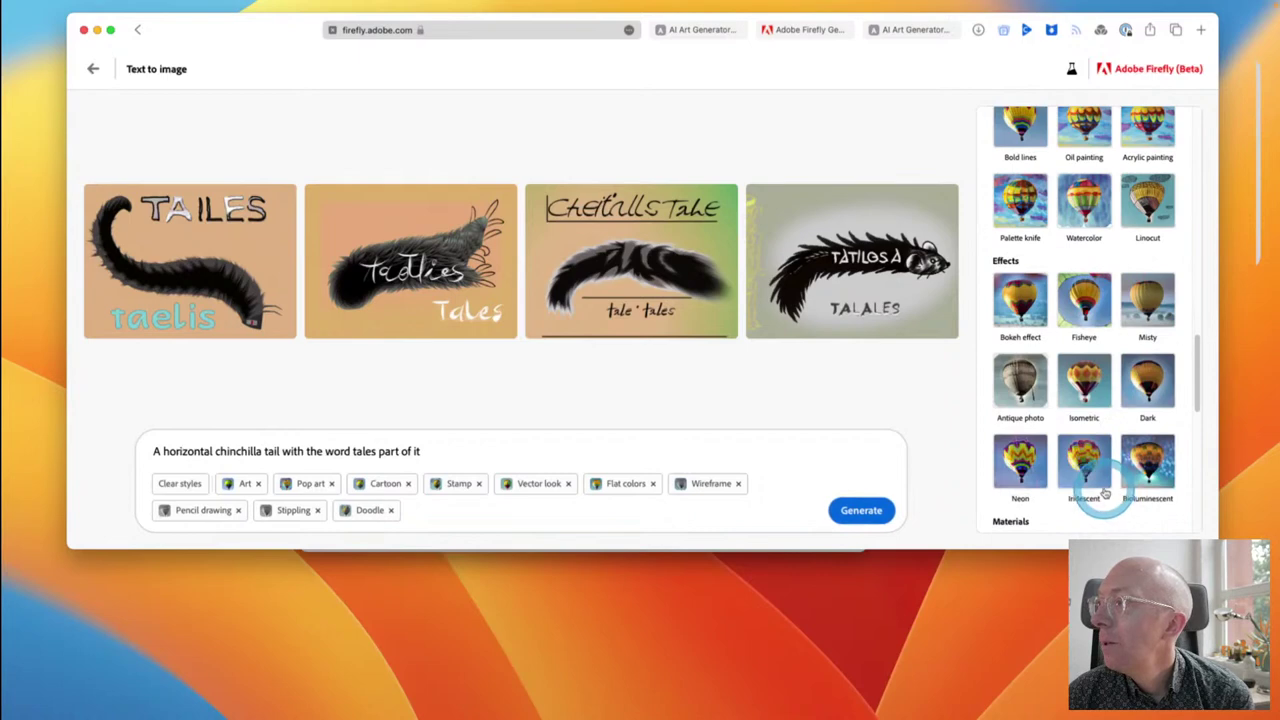
{"action": "left_click", "coordinate": [862, 511]}
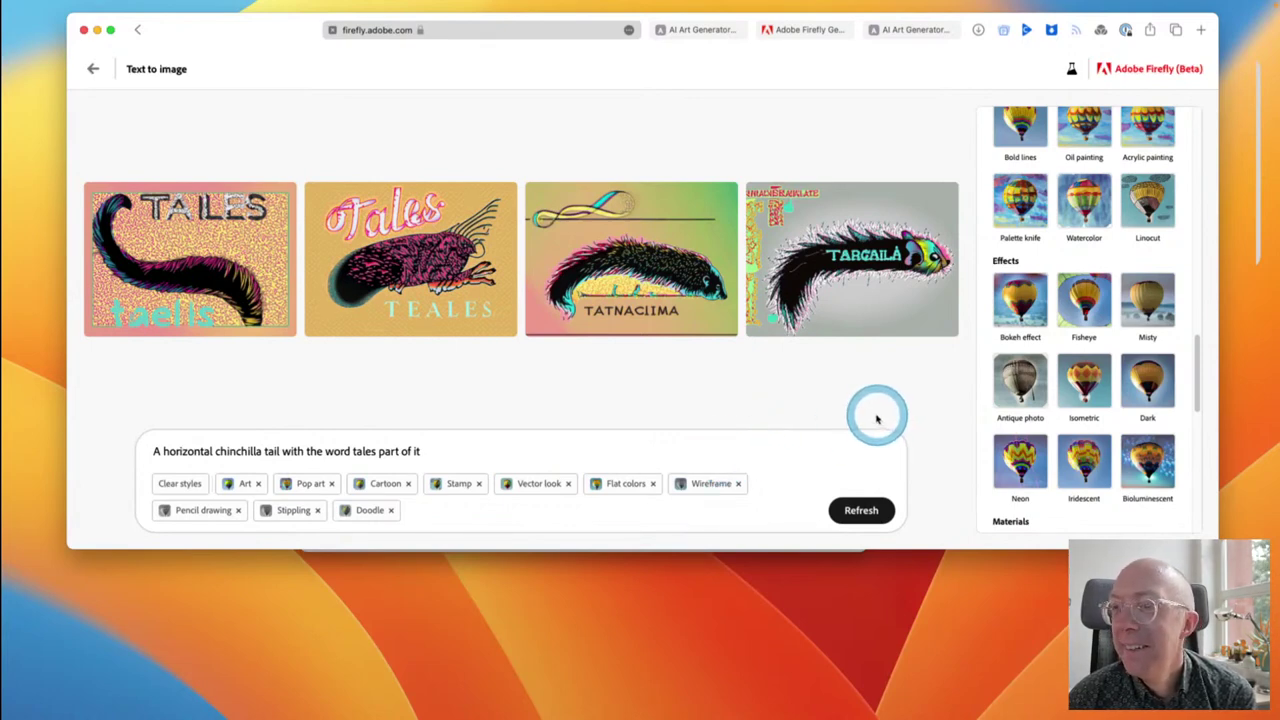
Step: Remove the Stippling style from the prompt and generate the images again
{"action": "left_click", "coordinate": [740, 486]}
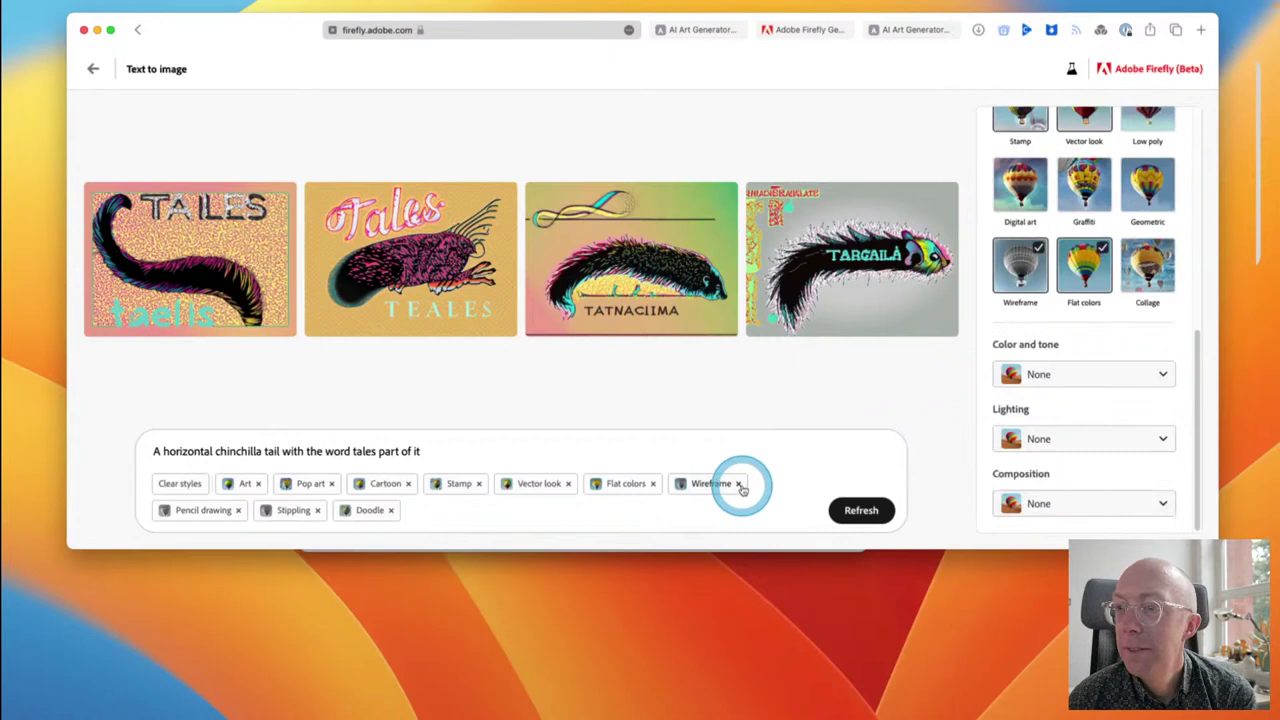
{"action": "left_click", "coordinate": [318, 511]}
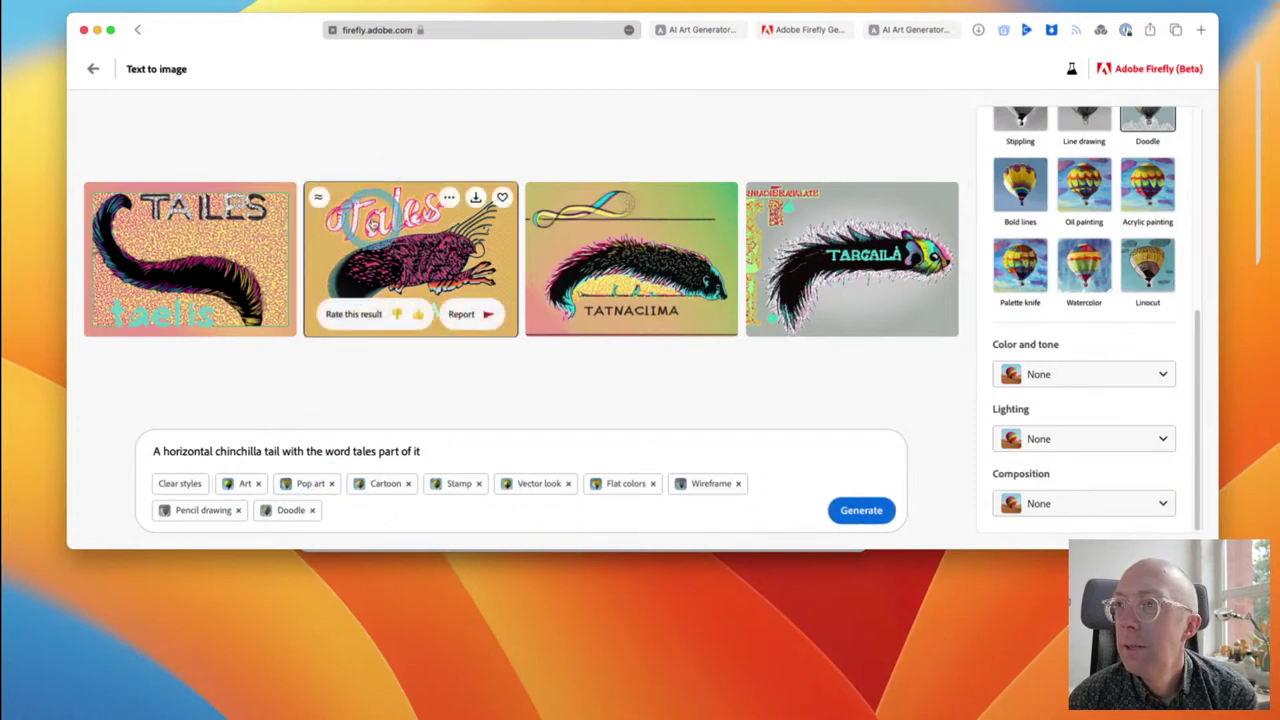
{"action": "left_click", "coordinate": [861, 510]}
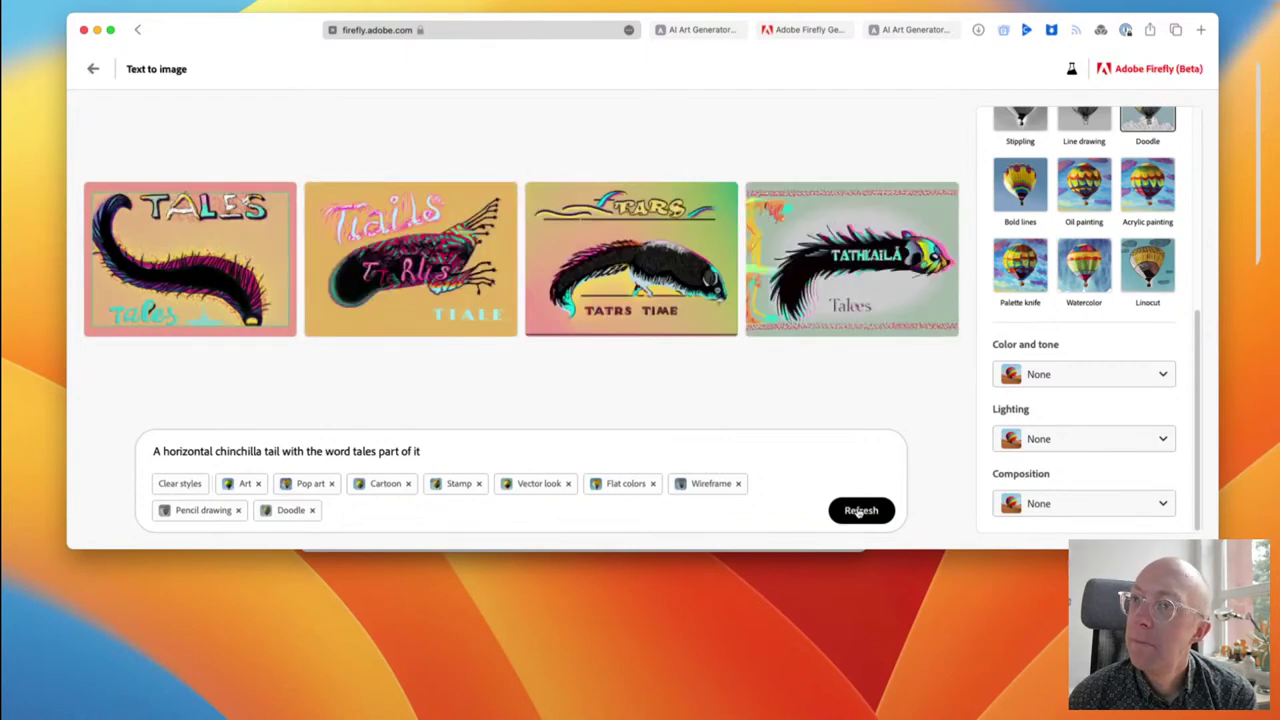
Step: Generate variations similar to the first image, the curved tail with the TALES lettering
{"action": "left_click", "coordinate": [194, 250]}
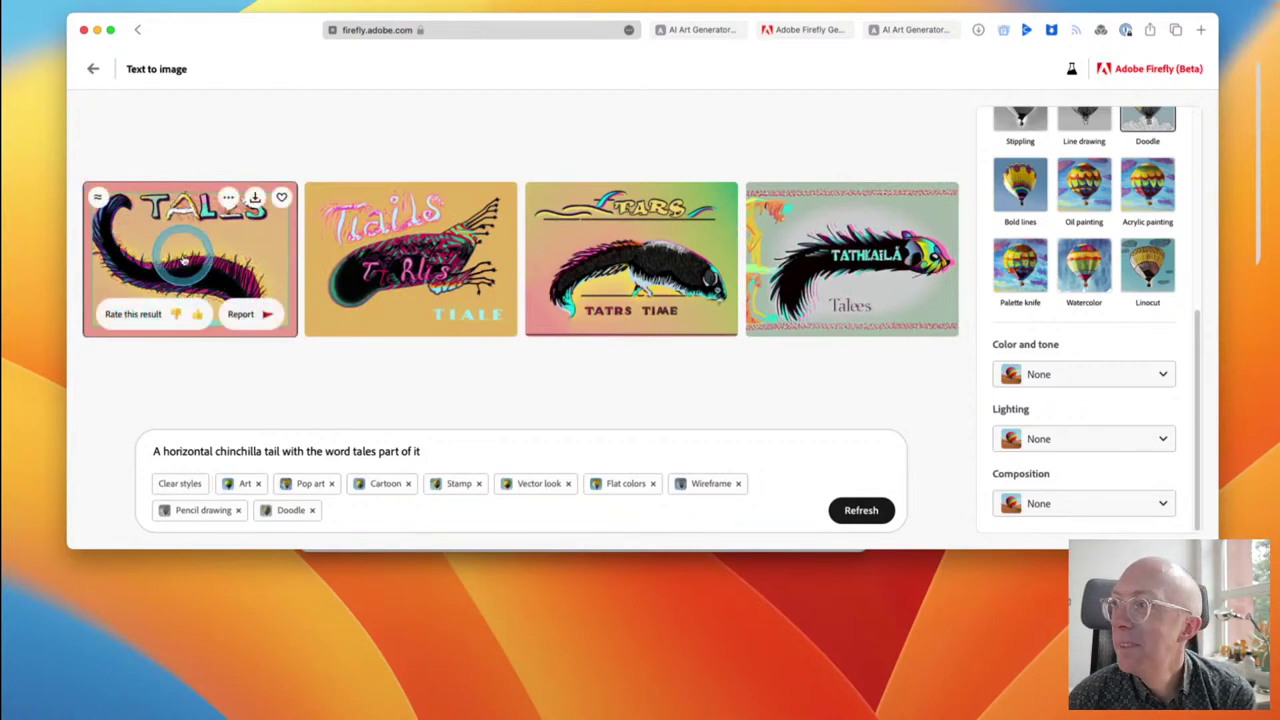
{"action": "left_click", "coordinate": [228, 198]}
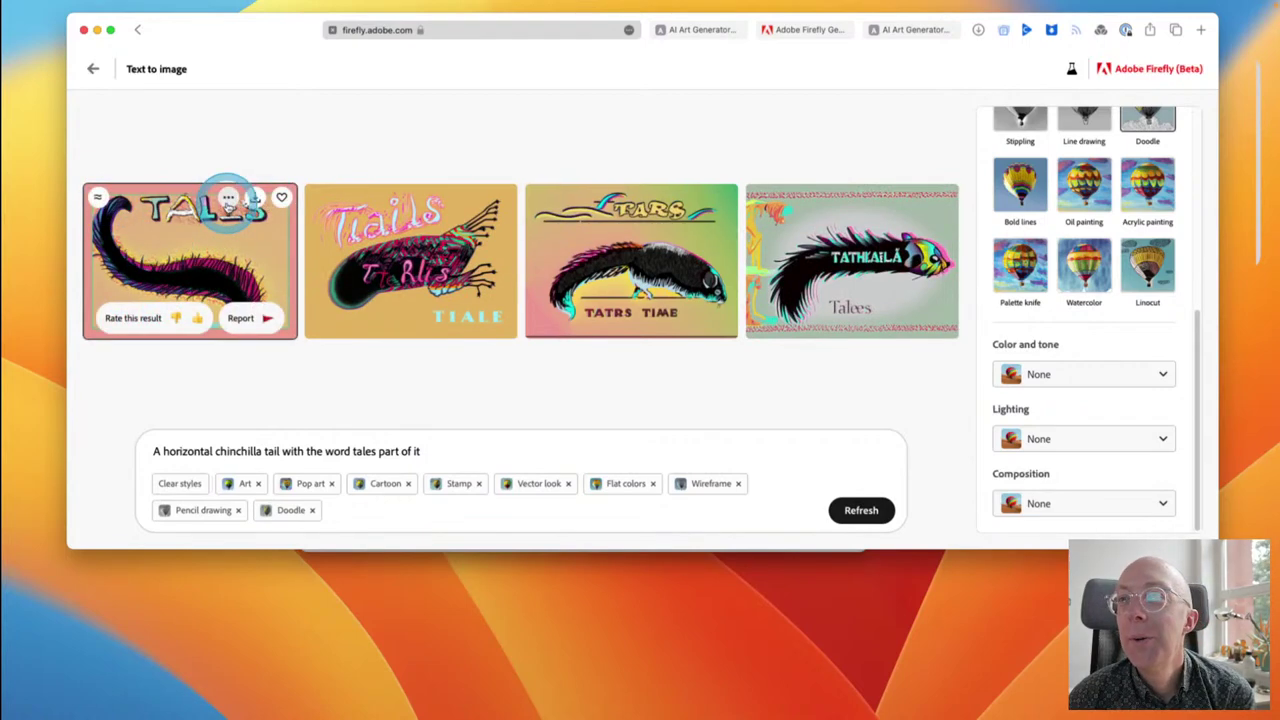
{"action": "left_click", "coordinate": [105, 198]}
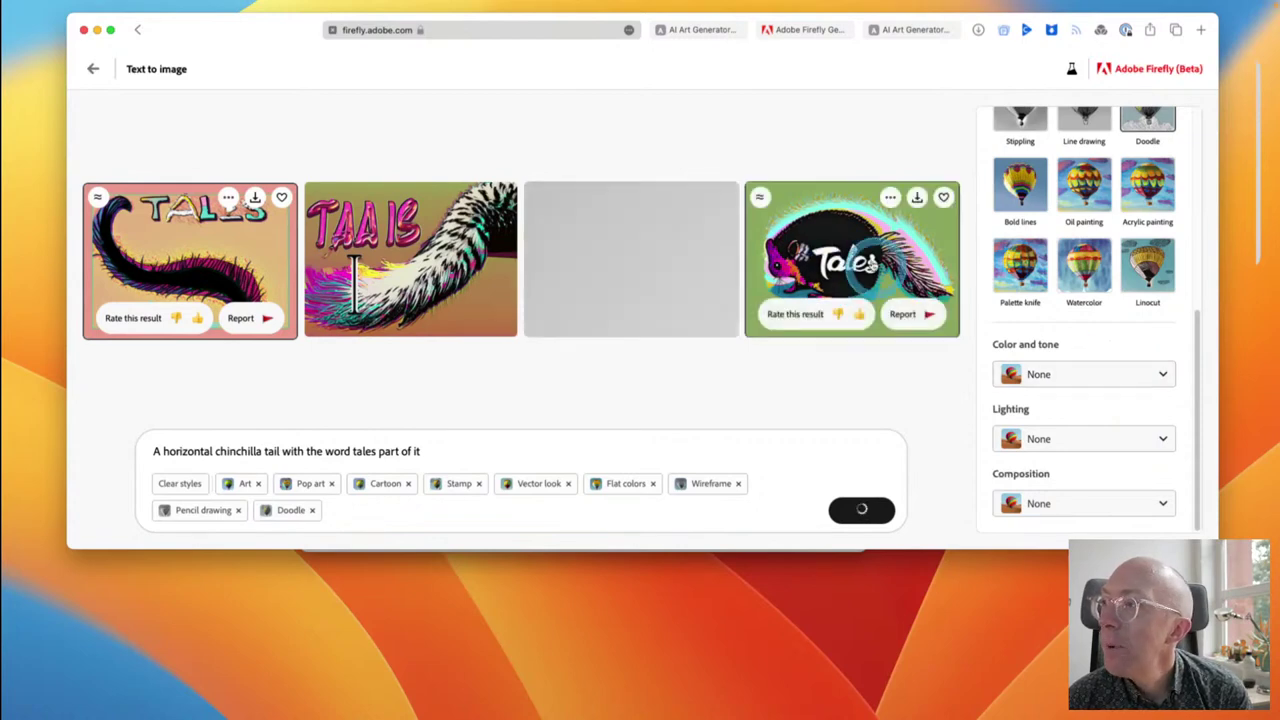
Step: Set the color and tone to Muted color and the composition to Close up, and generate the images
{"action": "left_click", "coordinate": [1063, 373]}
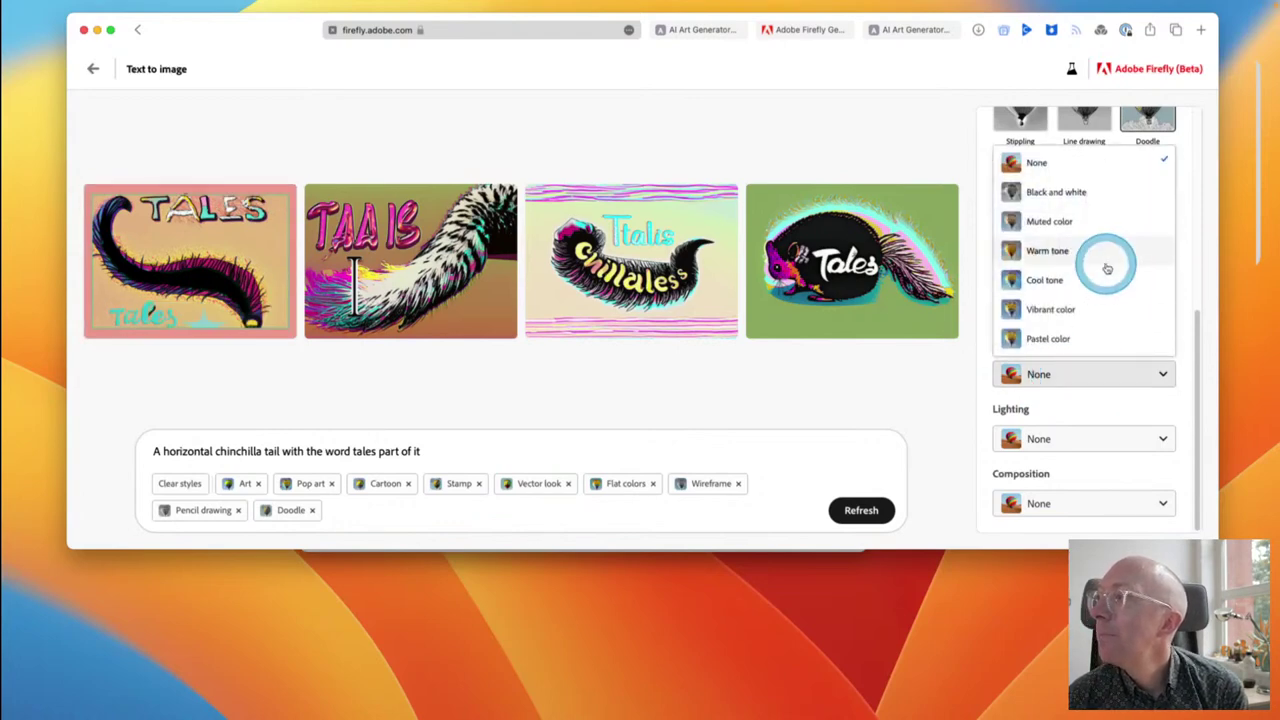
{"action": "left_click", "coordinate": [1062, 225]}
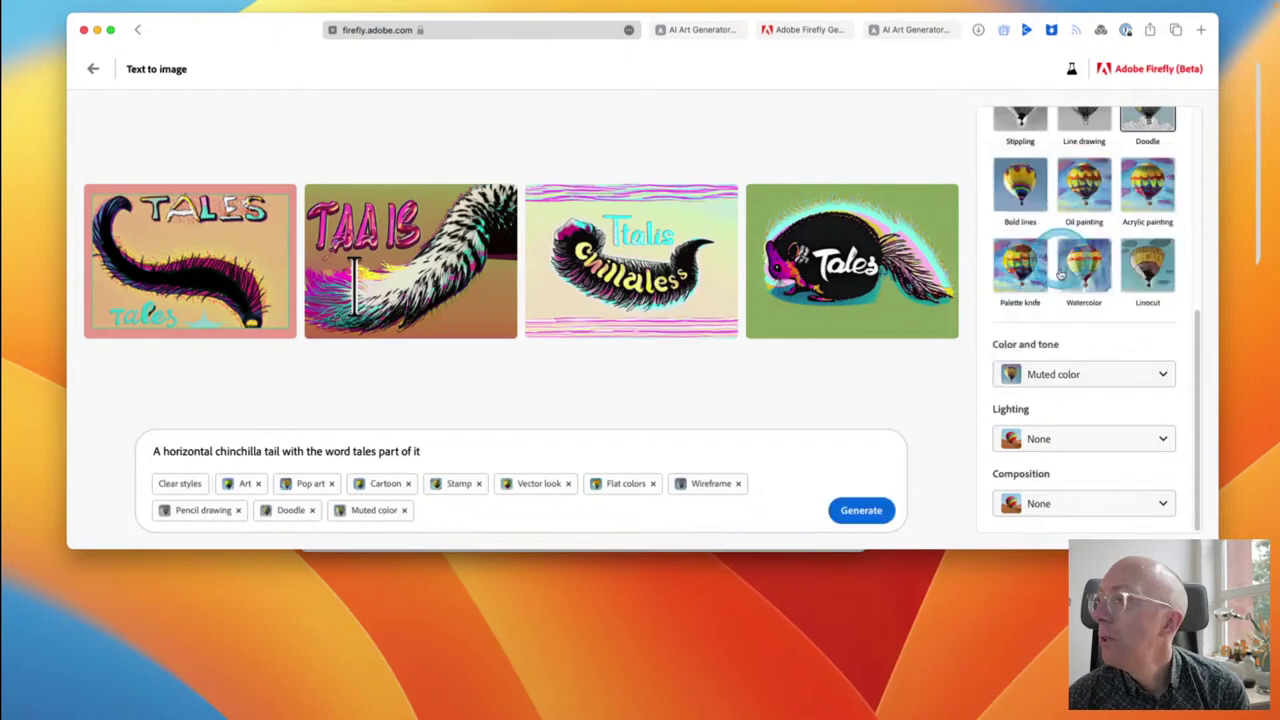
{"action": "left_click", "coordinate": [1055, 503]}
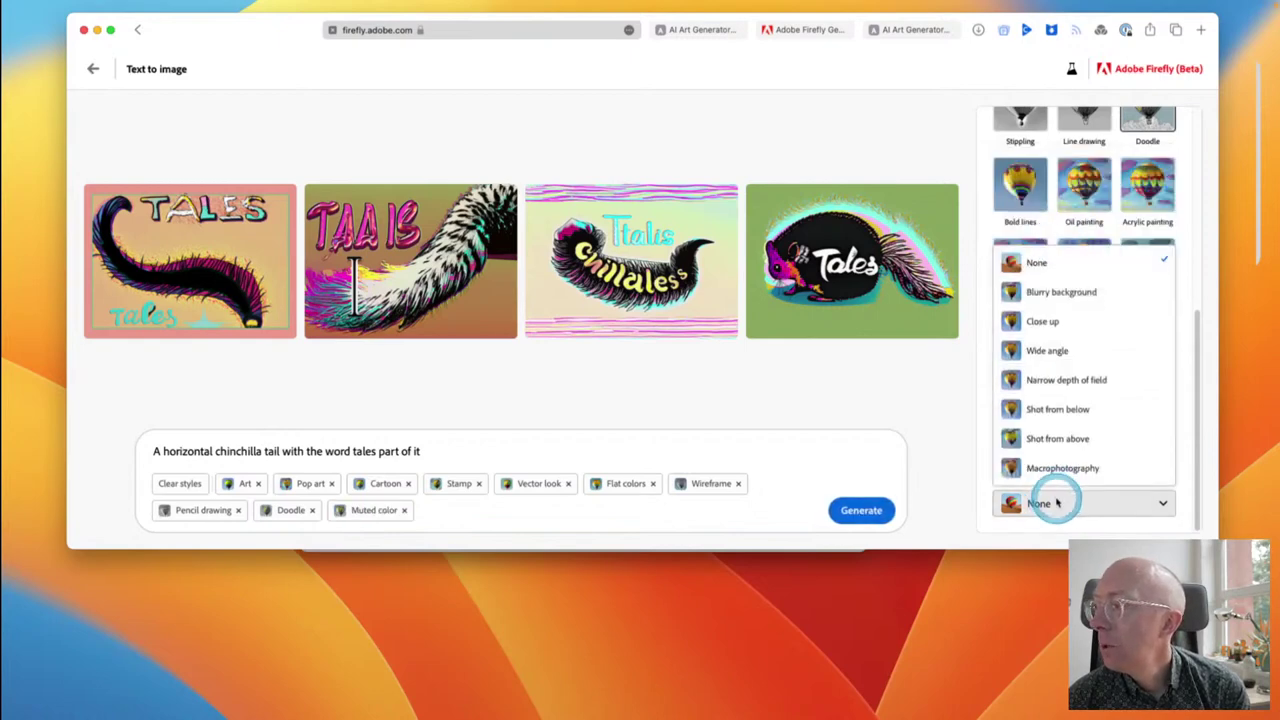
{"action": "left_click", "coordinate": [1053, 503]}
{"action": "left_click", "coordinate": [1057, 503]}
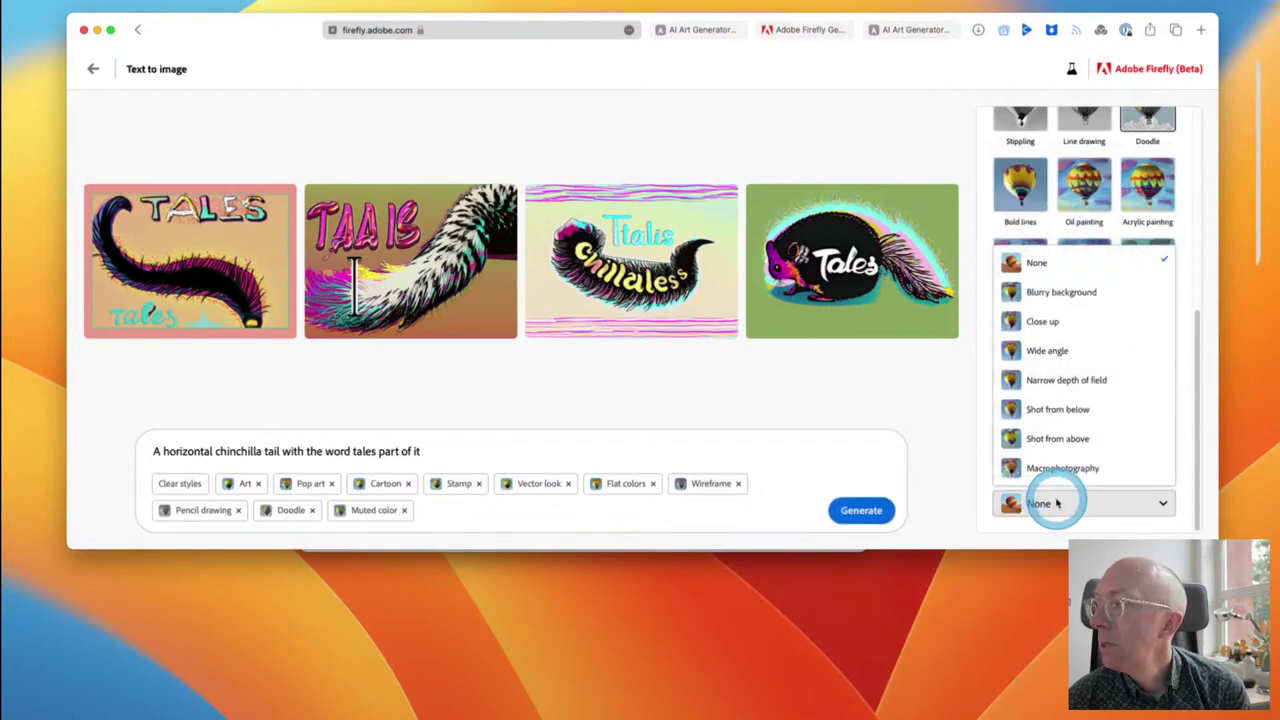
{"action": "left_click", "coordinate": [1045, 321]}
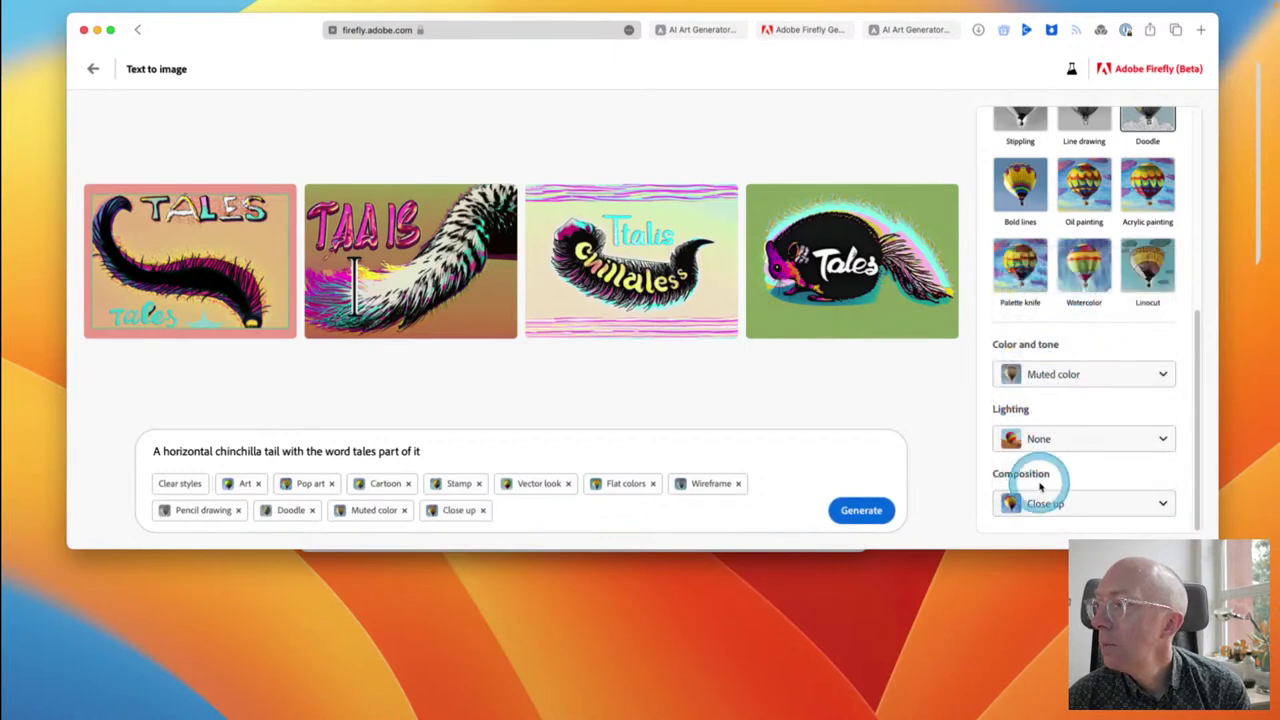
{"action": "left_click", "coordinate": [886, 511]}
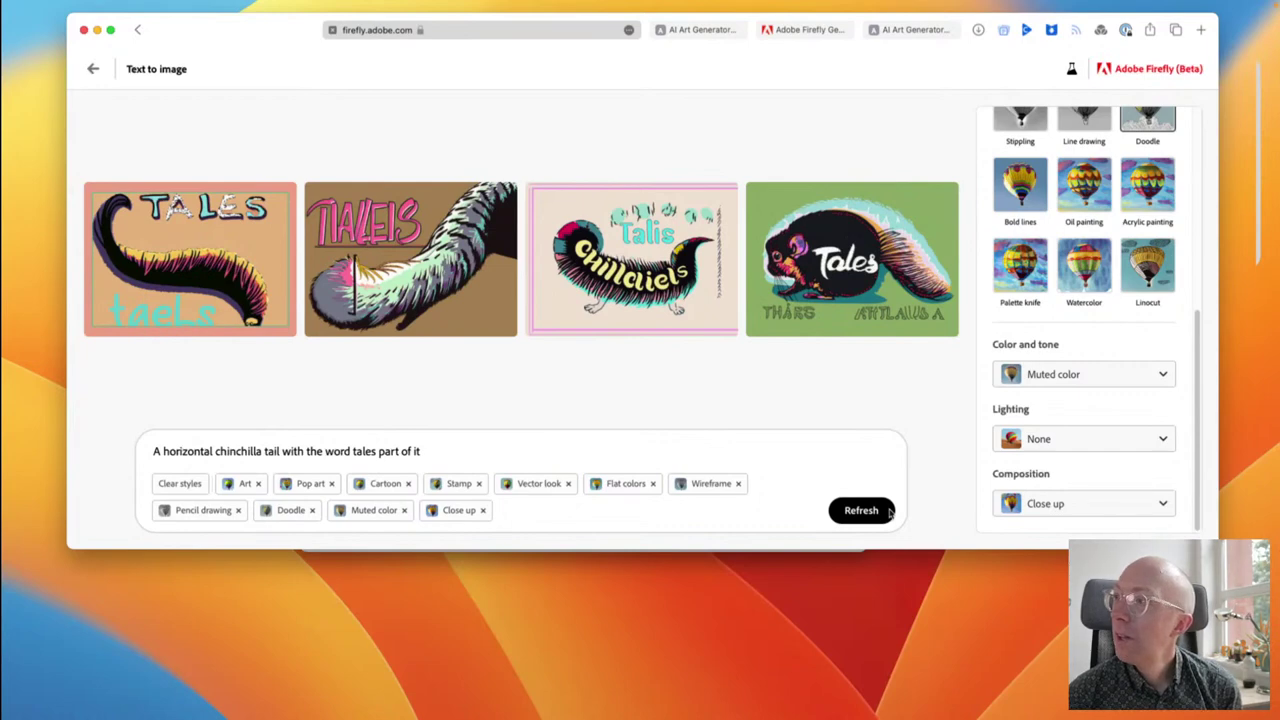
Step: Change the prompt to "A horizontal chinchilla tail with the word tales growing out of the tail" and generate the images
{"action": "mouse_move", "coordinate": [862, 255]}
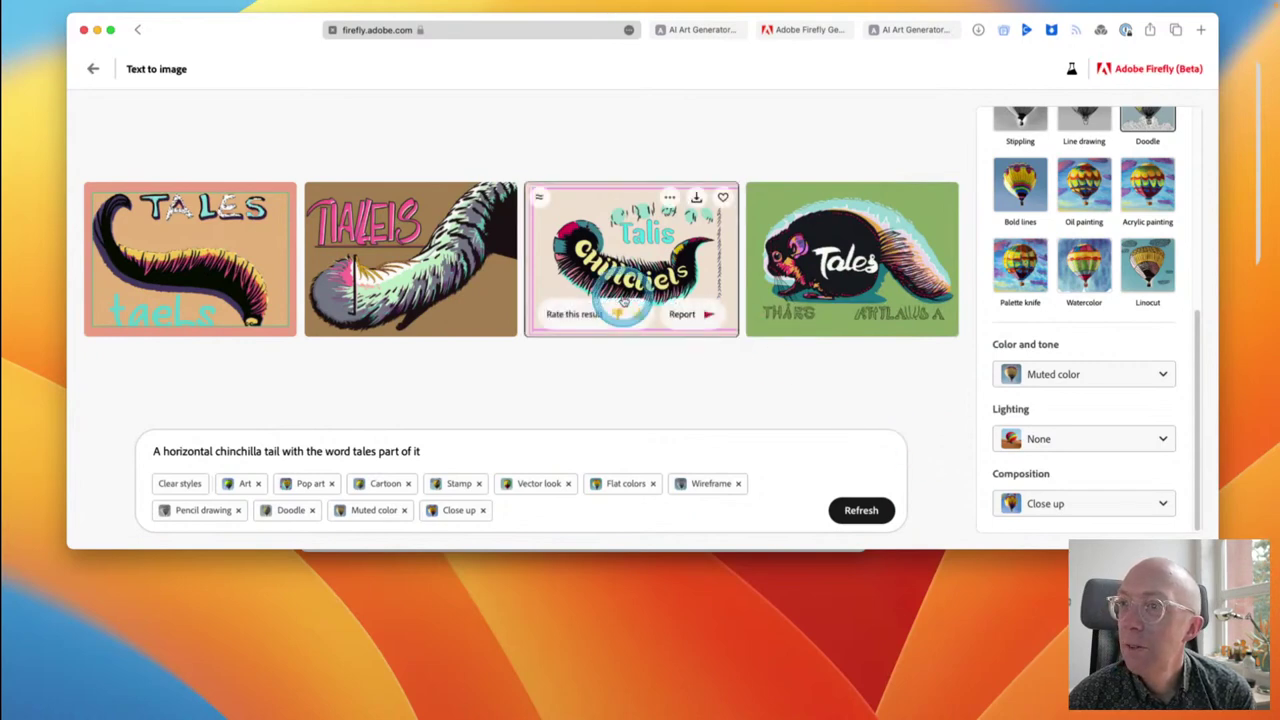
{"action": "mouse_move", "coordinate": [342, 256]}
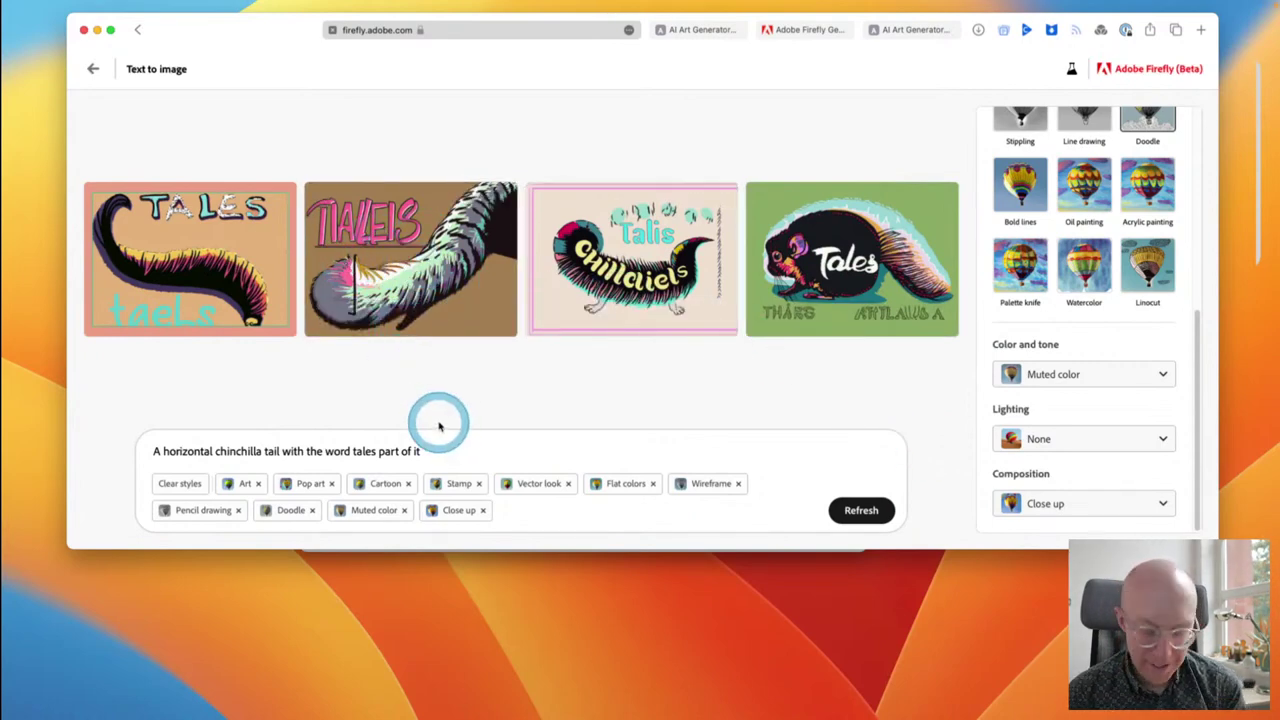
{"action": "left_click", "coordinate": [381, 451]}
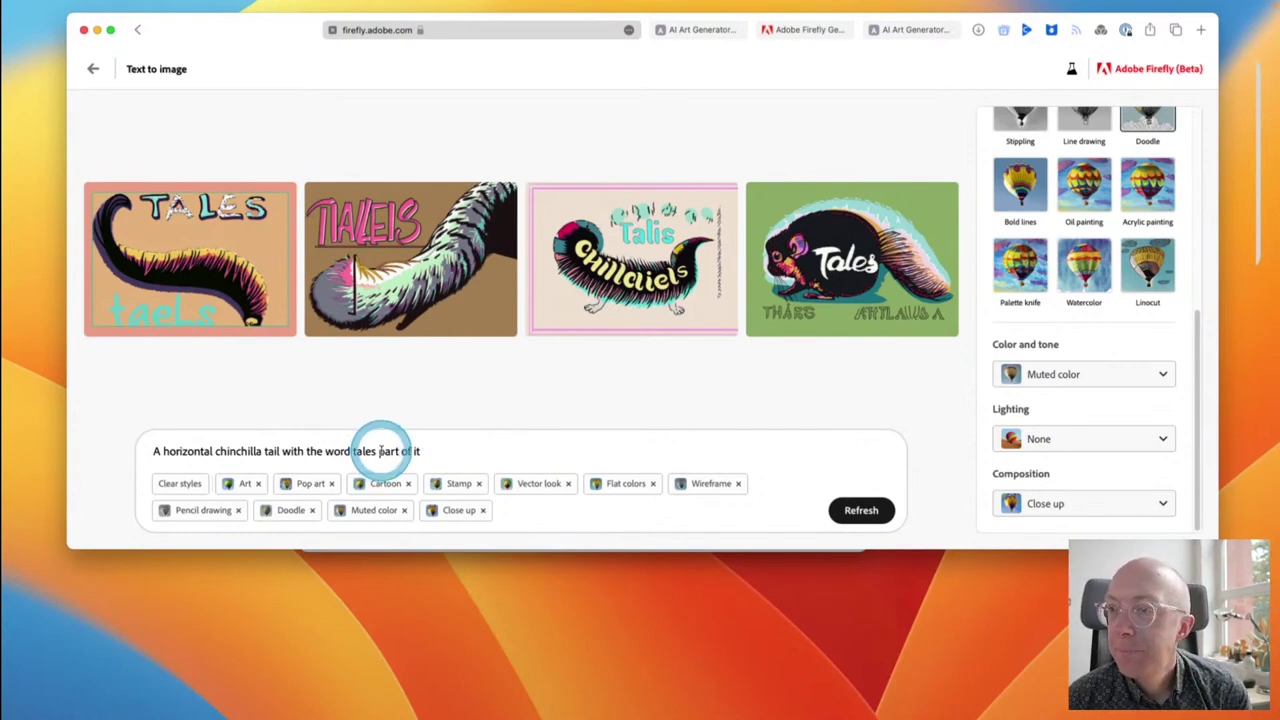
{"action": "type", "text": "growing out of "}
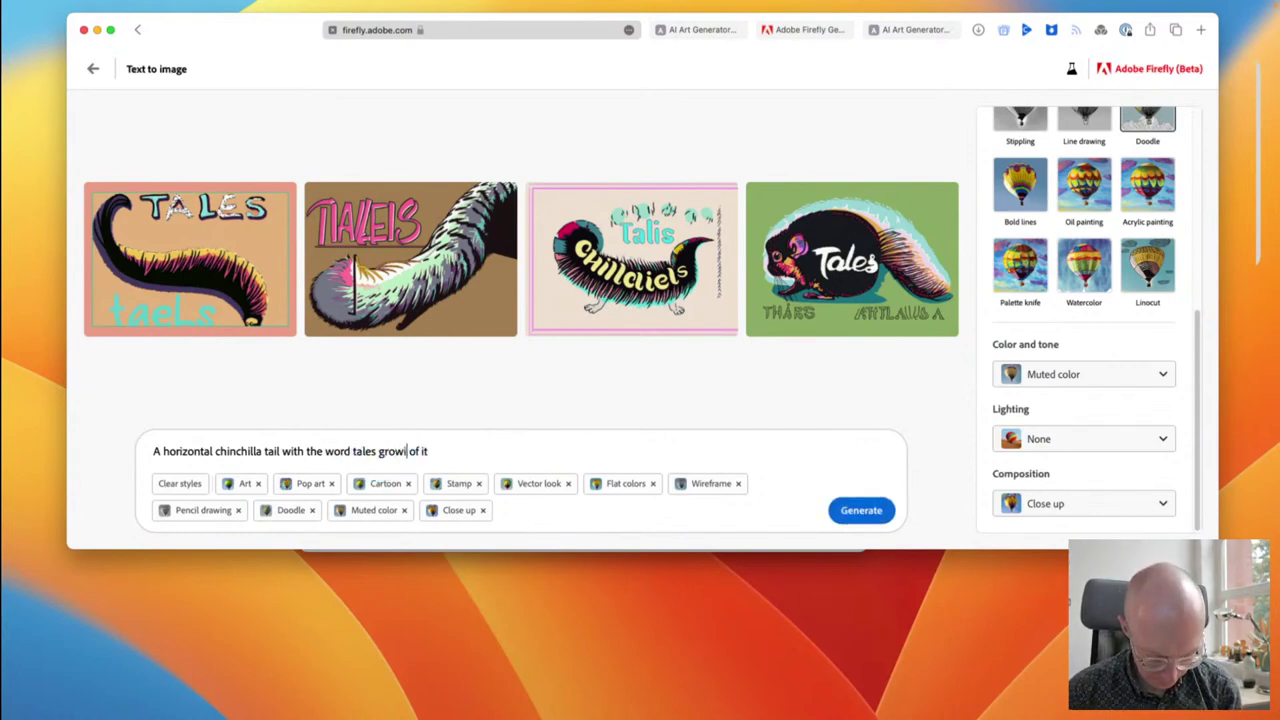
{"action": "type", "text": "the "}
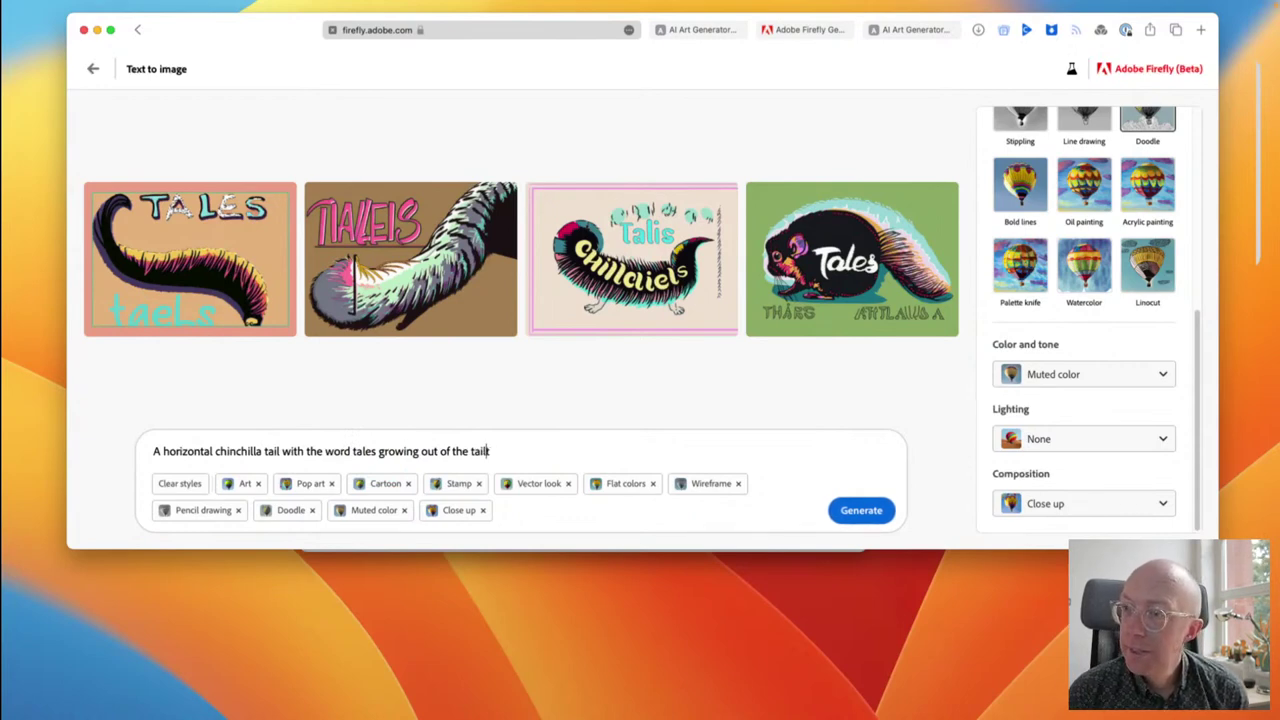
{"action": "type", "text": "tail"}
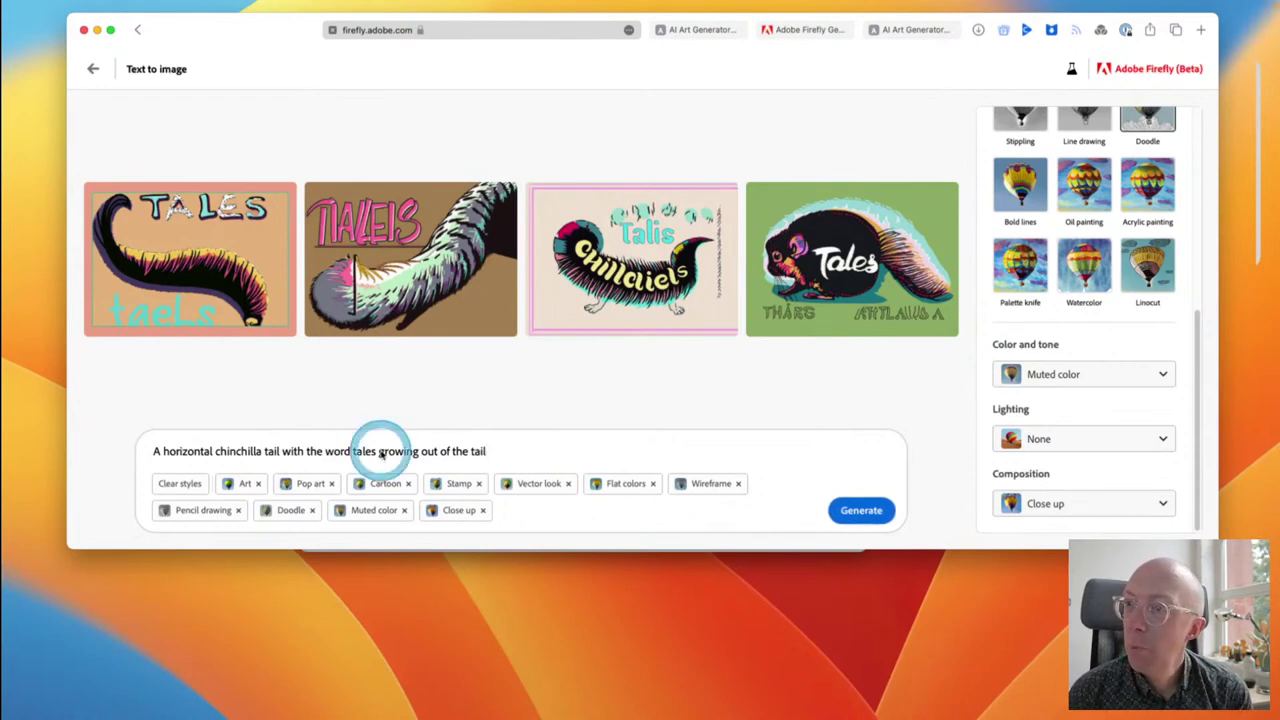
{"action": "left_click", "coordinate": [848, 512]}
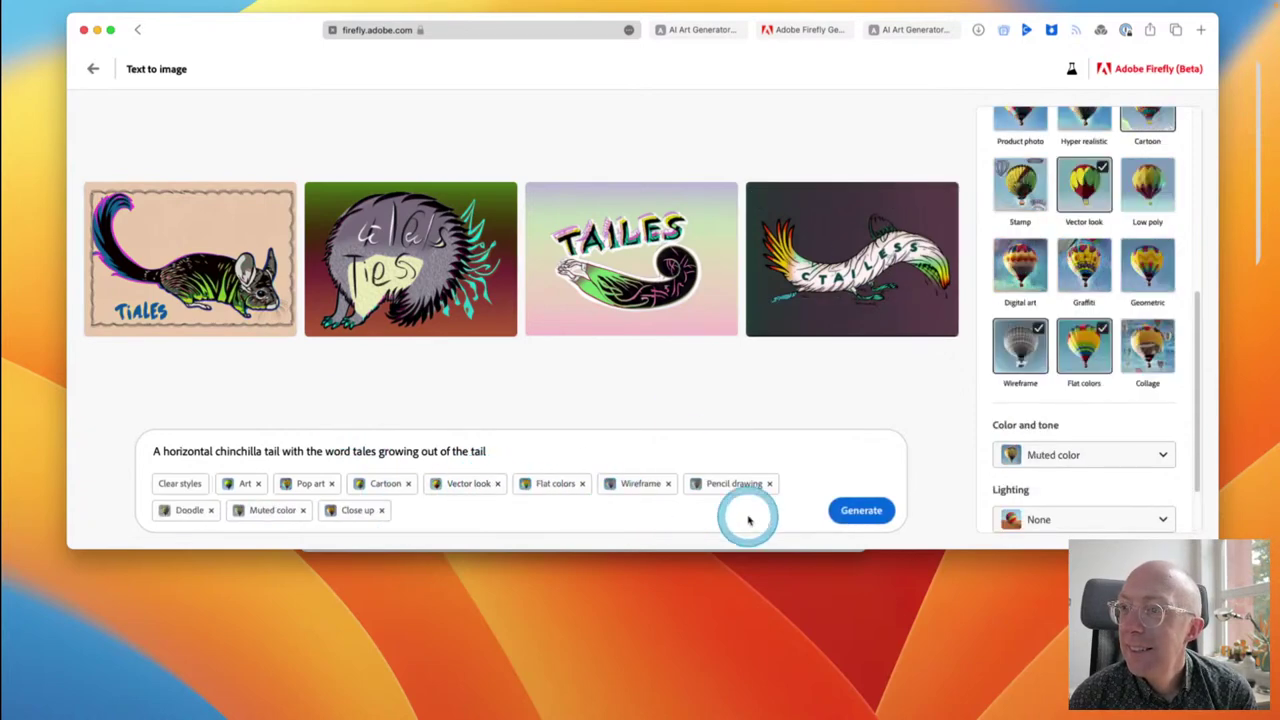
Step: Regenerate the images without the Stamp style and generate variations similar to the first chinchilla image
{"action": "left_click", "coordinate": [866, 511]}
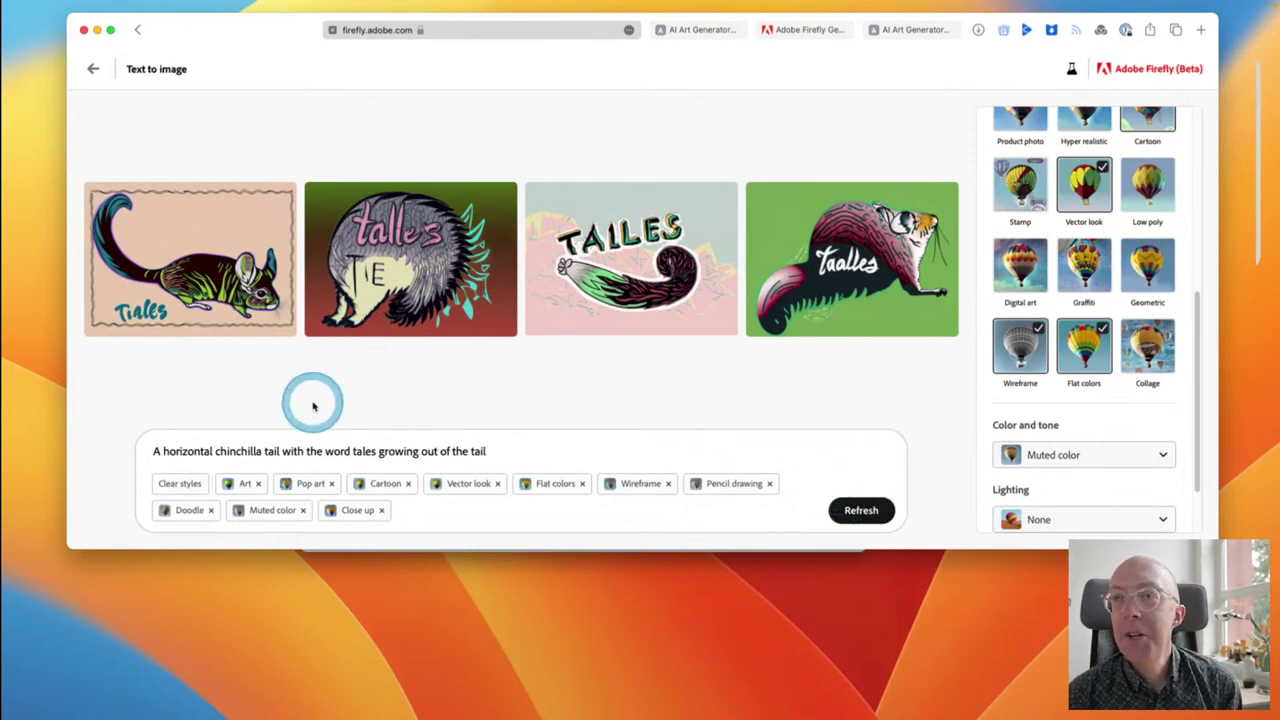
{"action": "mouse_move", "coordinate": [114, 199]}
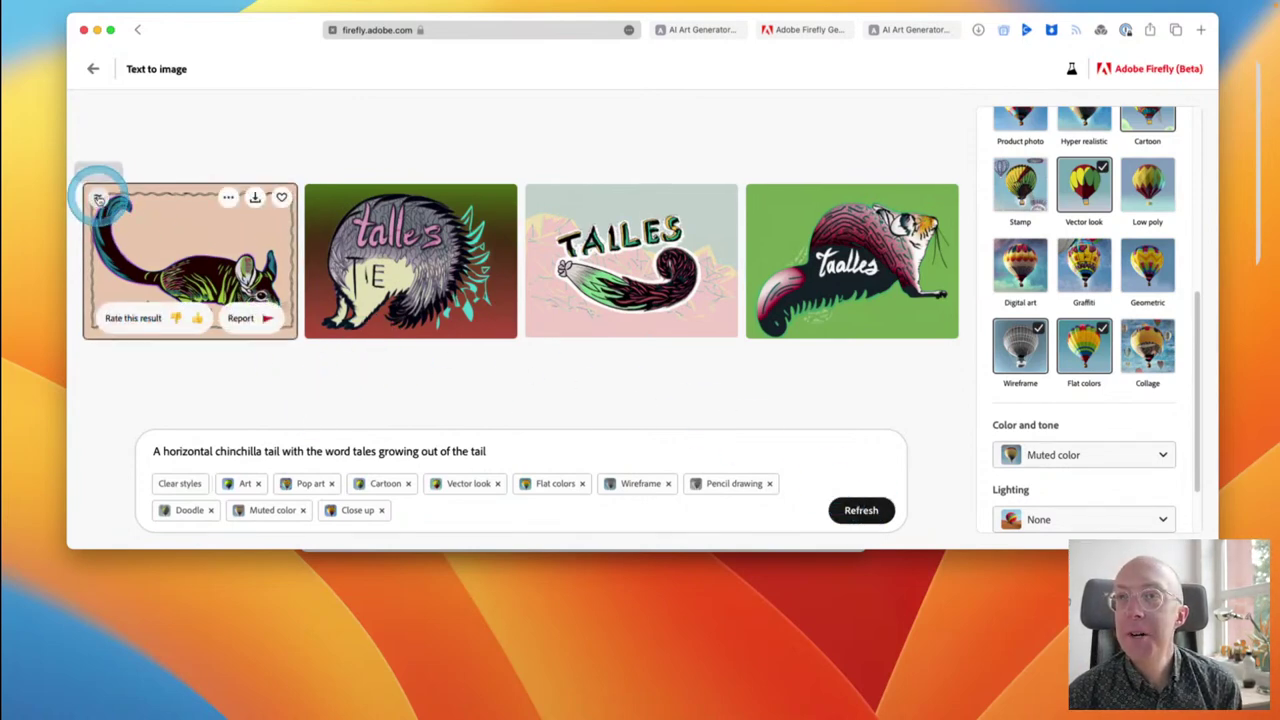
{"action": "left_click", "coordinate": [99, 199]}
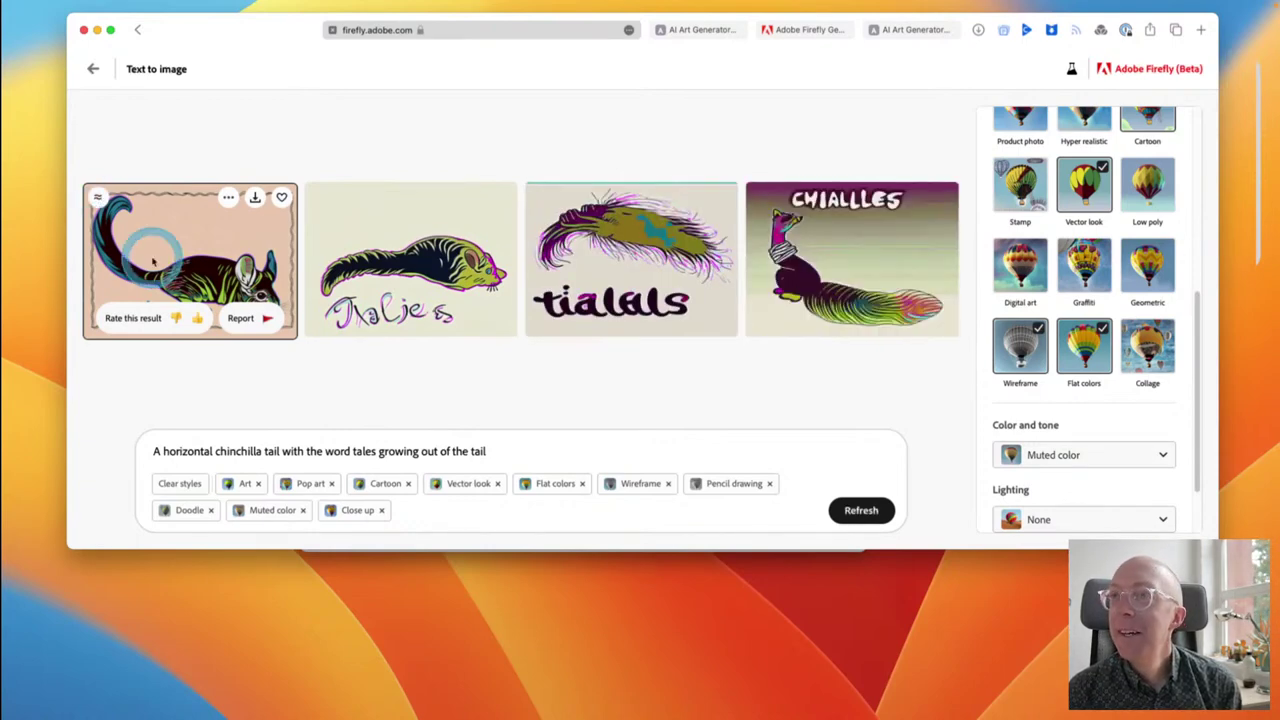
Step: Clear all styles and start replacing the whole prompt with a new one beginning with "A"
{"action": "left_click", "coordinate": [179, 483]}
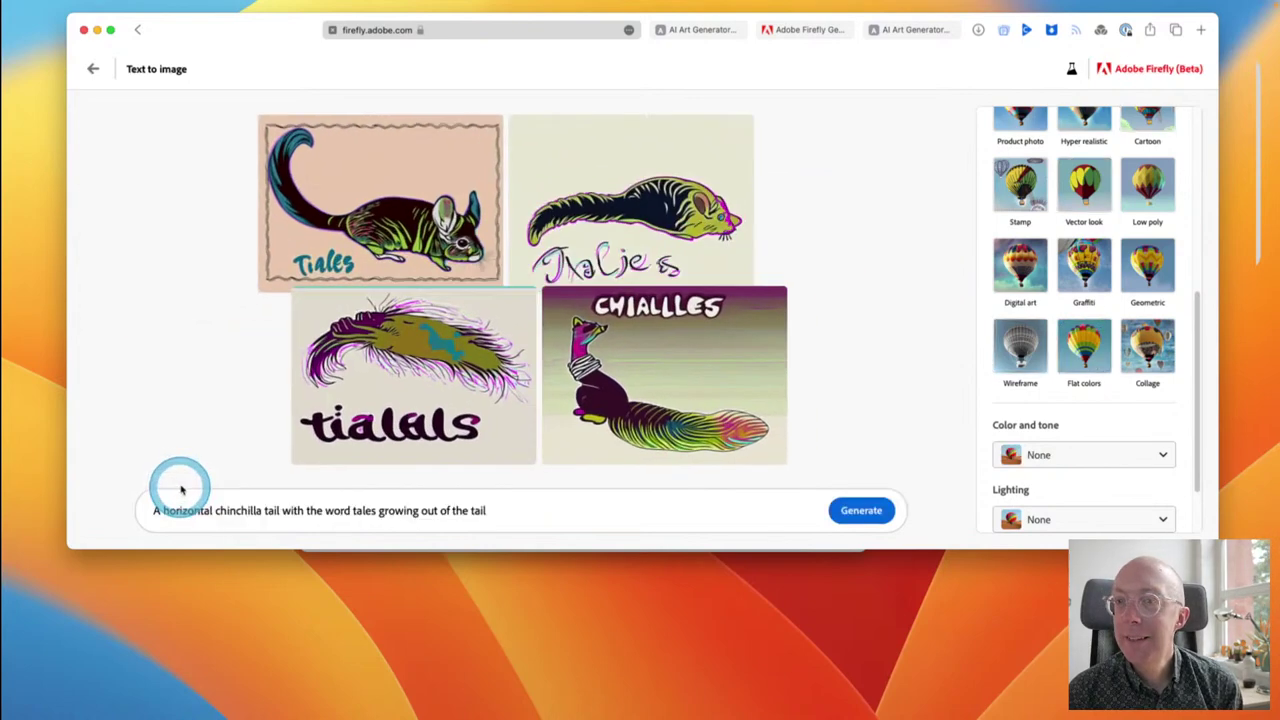
{"action": "double_click", "coordinate": [190, 511]}
{"action": "triple_click", "coordinate": [205, 511]}
{"action": "type", "text": "A"}
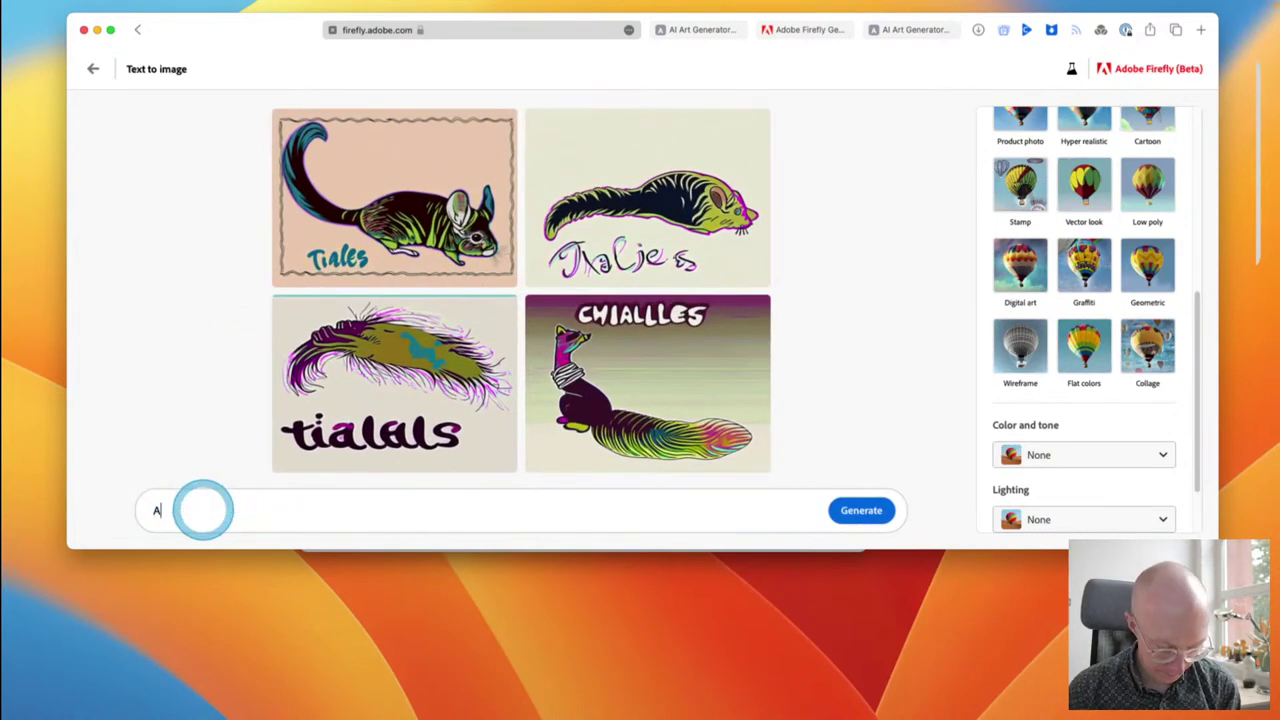
Step: Write the prompt "A couple holding hands looking at a ruined city on the horizon, one is a zombie, one is a human"
{"action": "type", "text": " couple ho"}
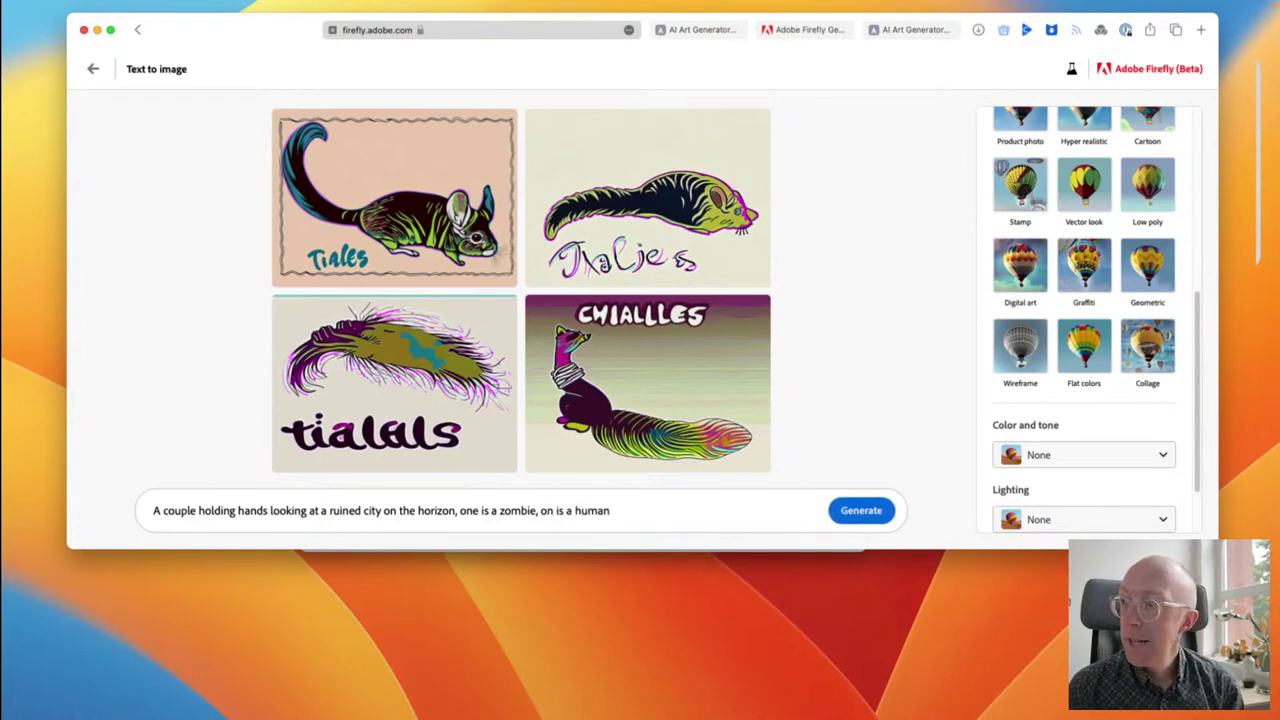
{"action": "left_click", "coordinate": [555, 515]}
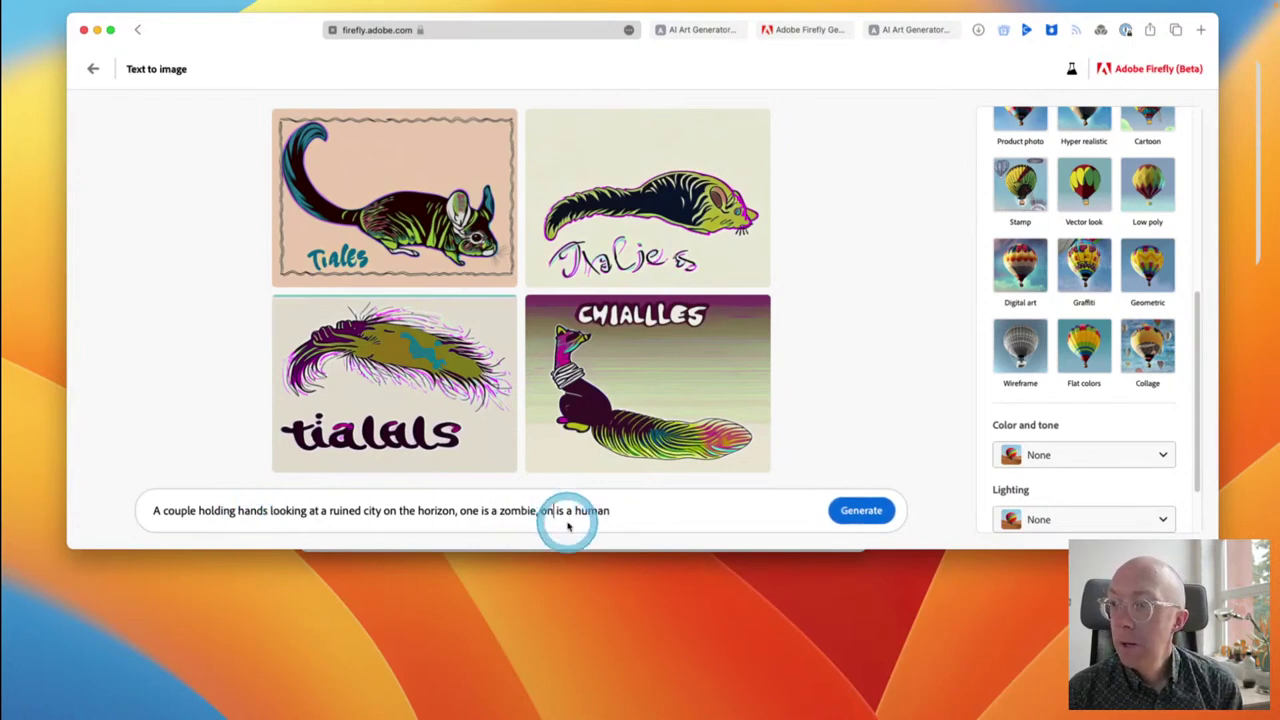
{"action": "type", "text": "e"}
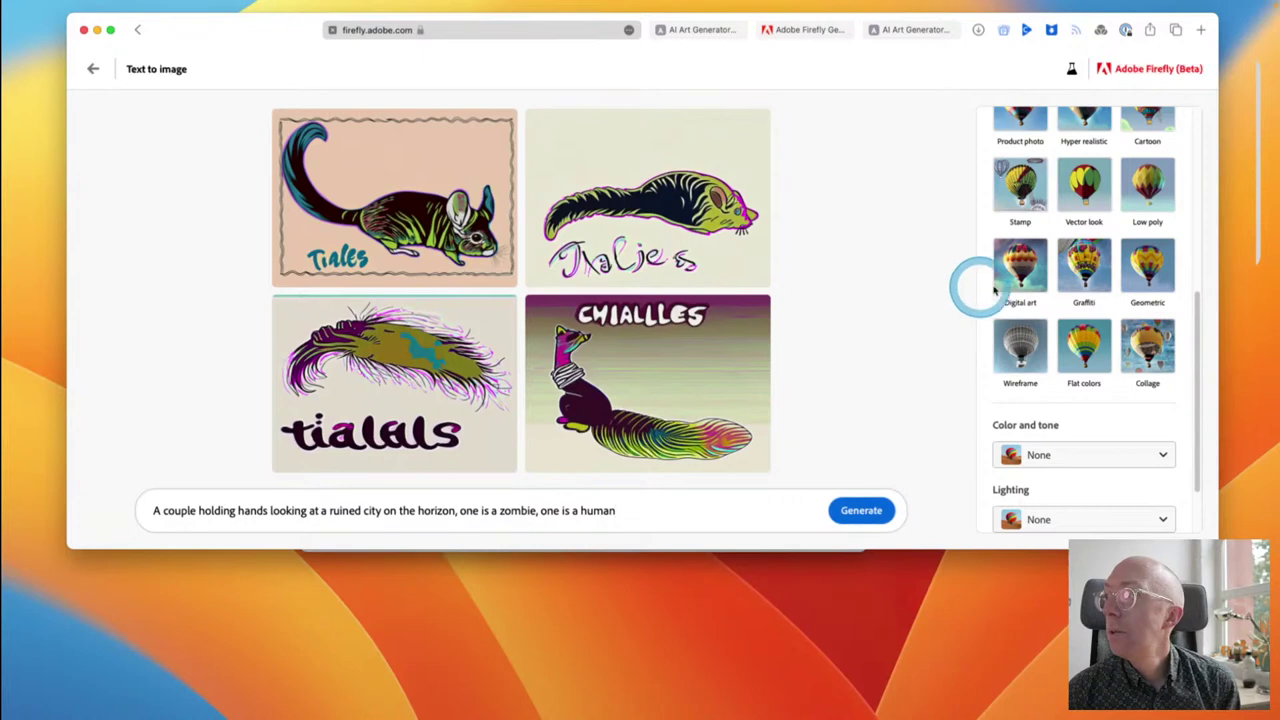
Step: Set the aspect ratio to Portrait (3:4) and generate images from the prompt
{"action": "scroll", "coordinate": [1090, 280], "scroll_direction": "up", "scroll_amount": 5}
{"action": "left_click", "coordinate": [1057, 163]}
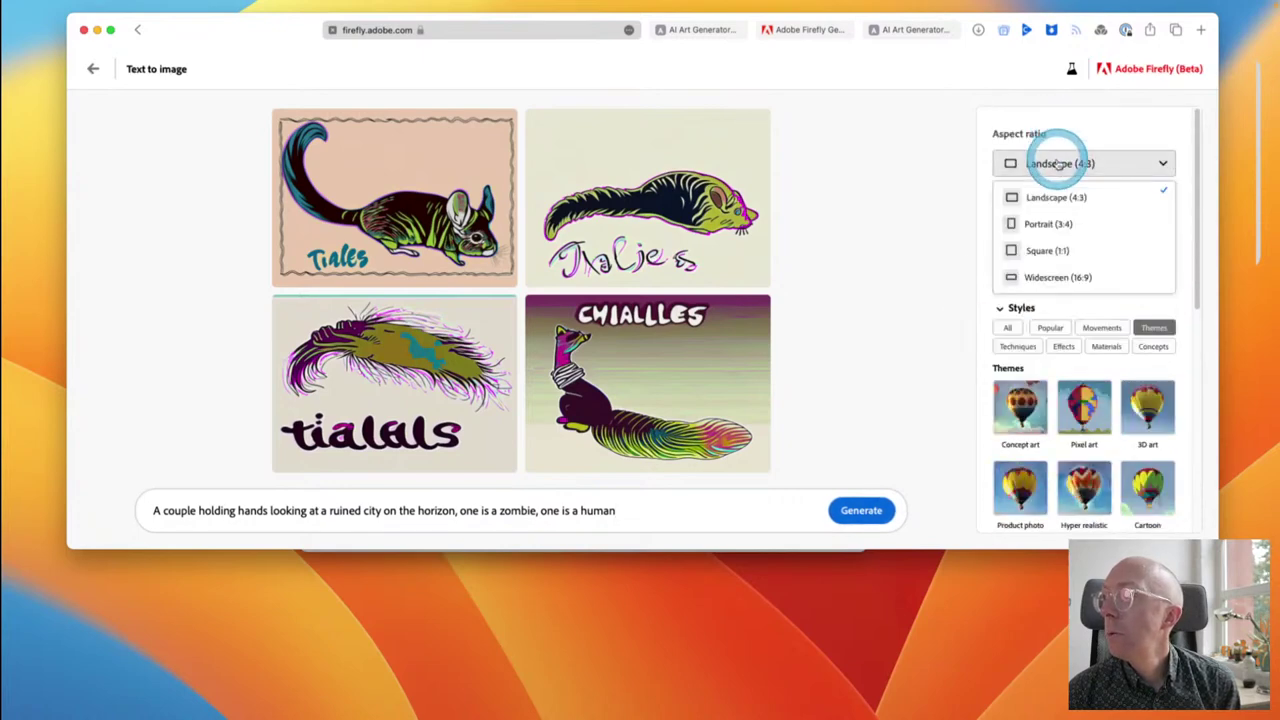
{"action": "left_click", "coordinate": [1049, 223]}
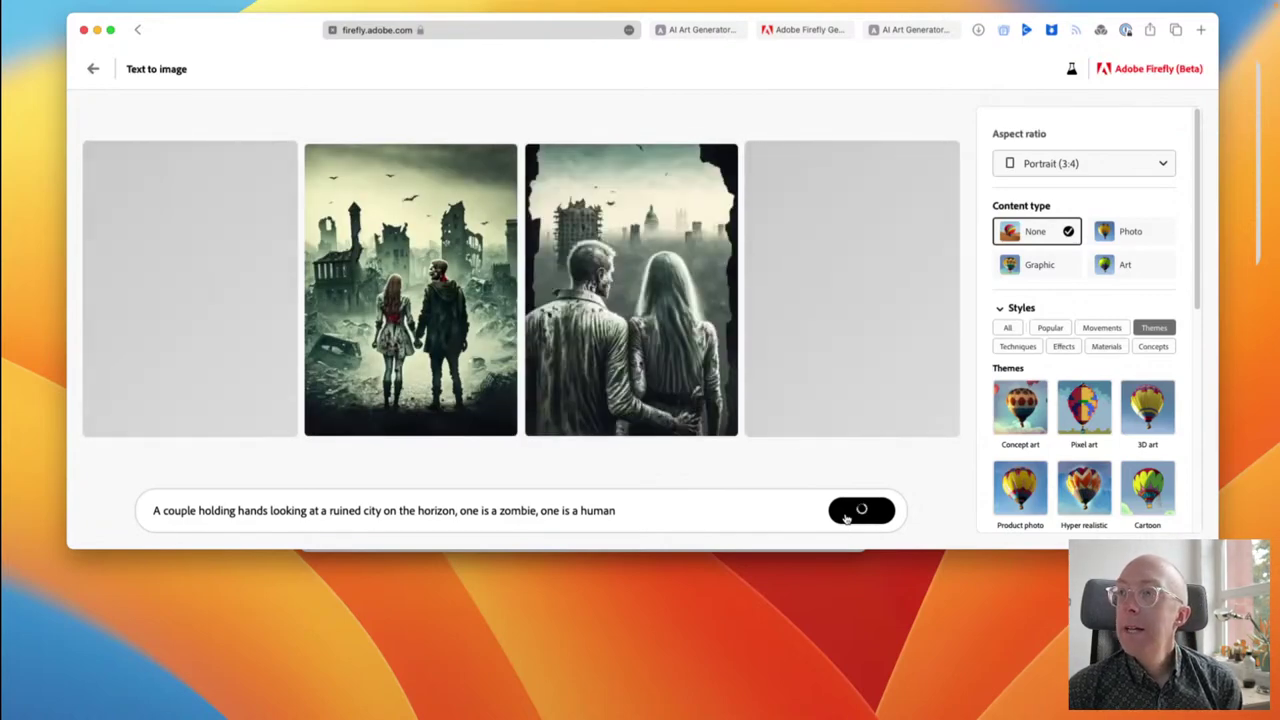
{"action": "mouse_move", "coordinate": [400, 240]}
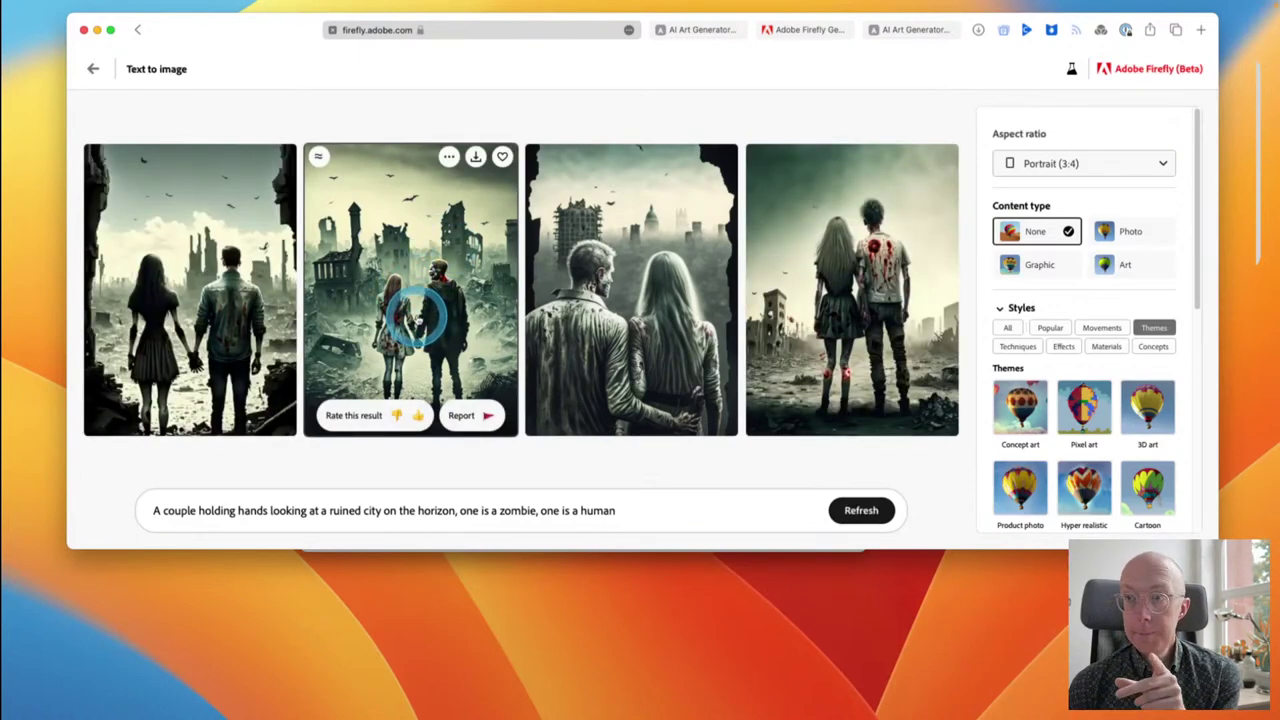
{"action": "left_click", "coordinate": [421, 626]}
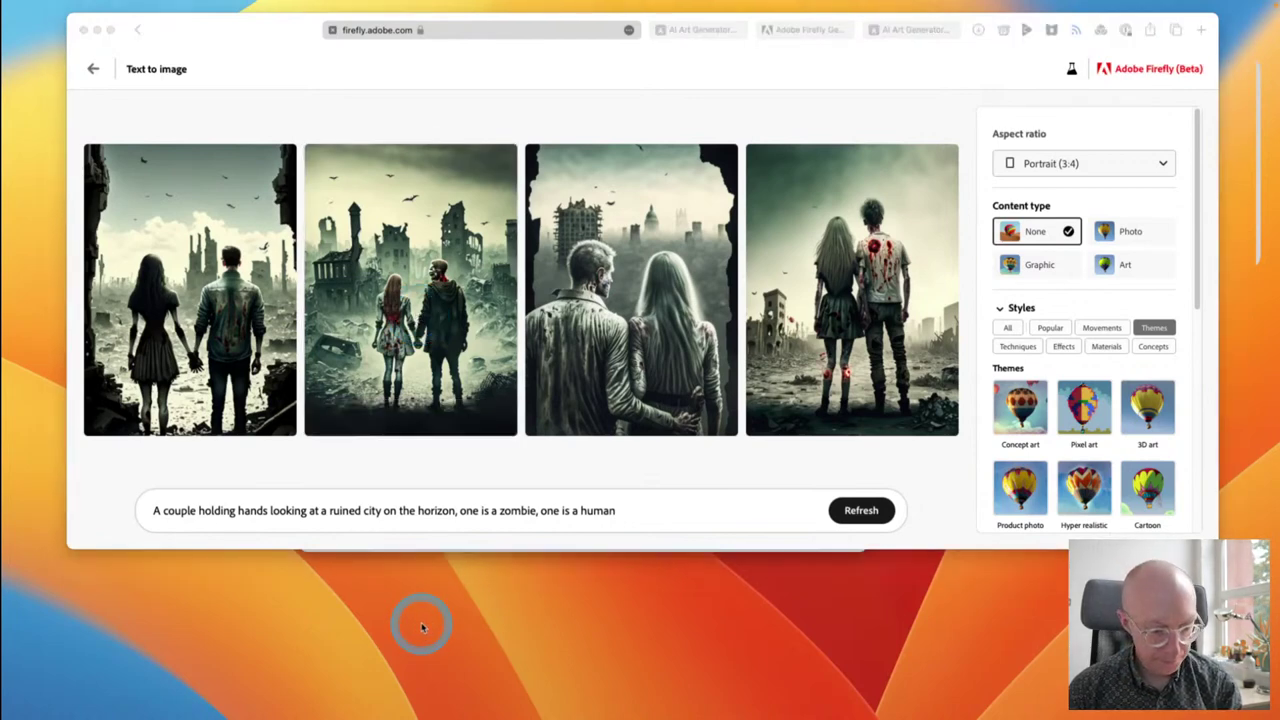
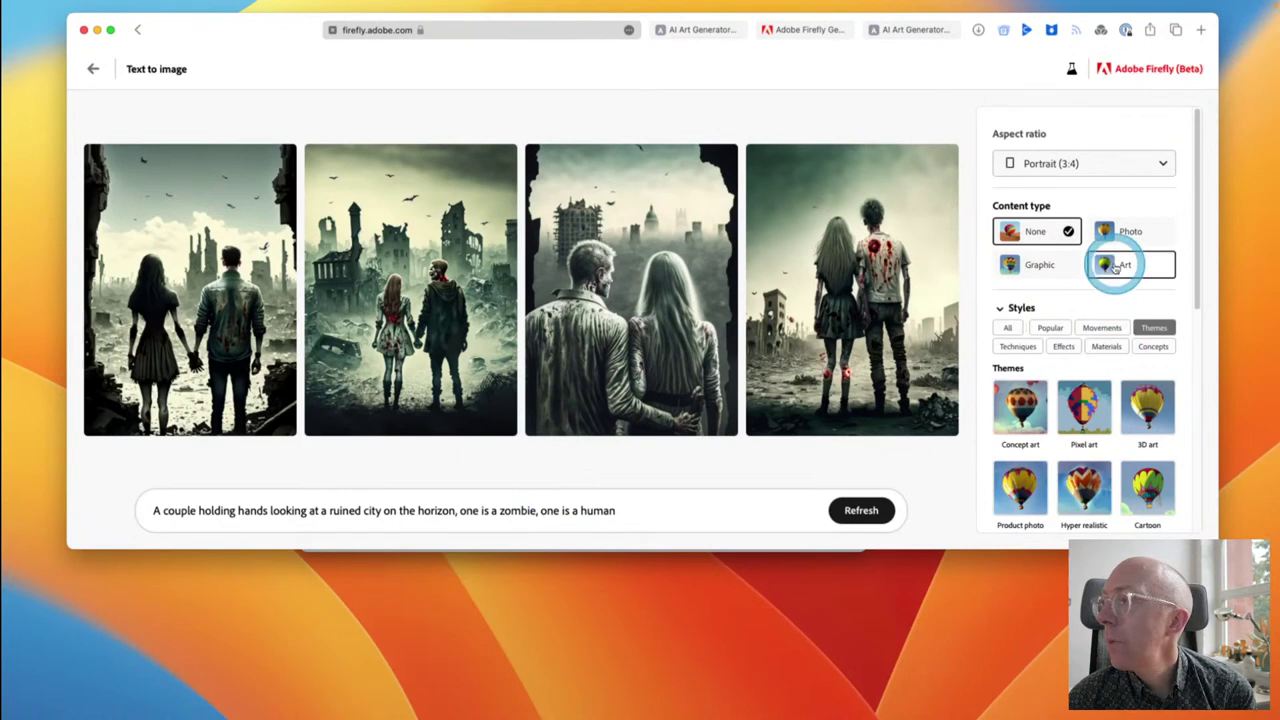
Step: Set the content type to Art and add the Science fiction and Fantasy styles from the full style list
{"action": "left_click", "coordinate": [1114, 264]}
{"action": "left_click", "coordinate": [1007, 328]}
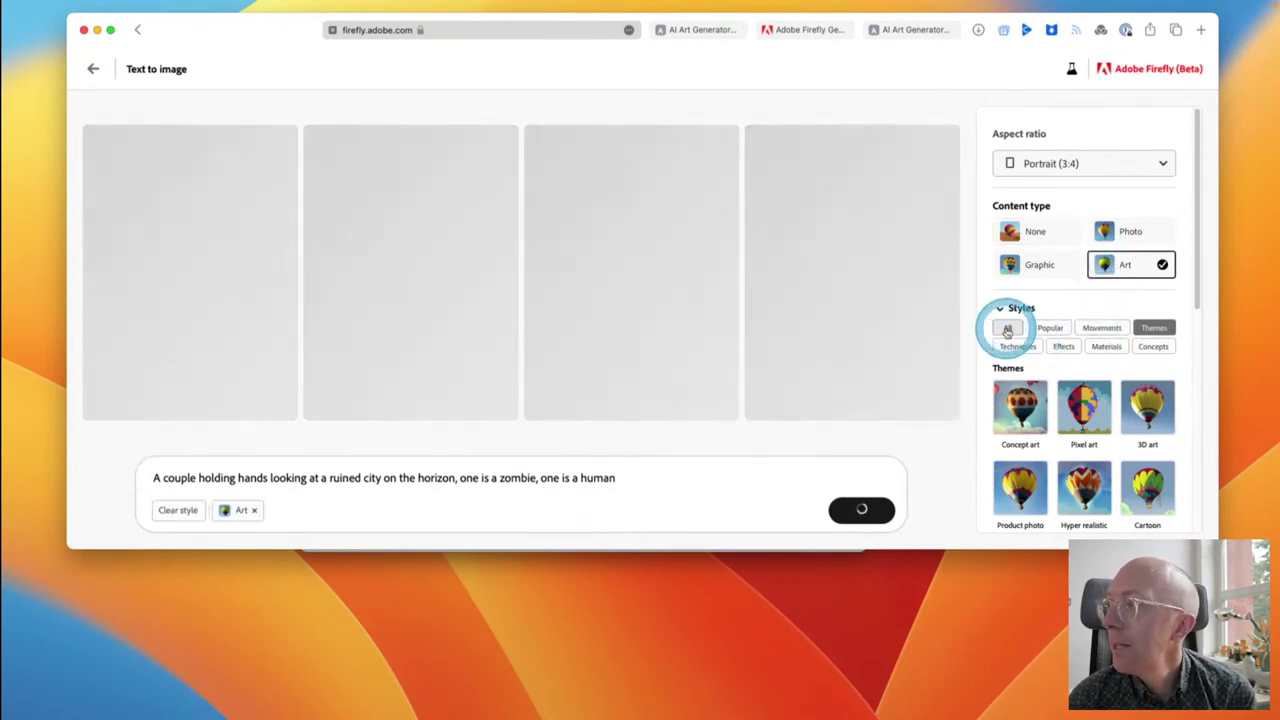
{"action": "scroll", "coordinate": [1060, 340], "scroll_direction": "down", "scroll_amount": 2}
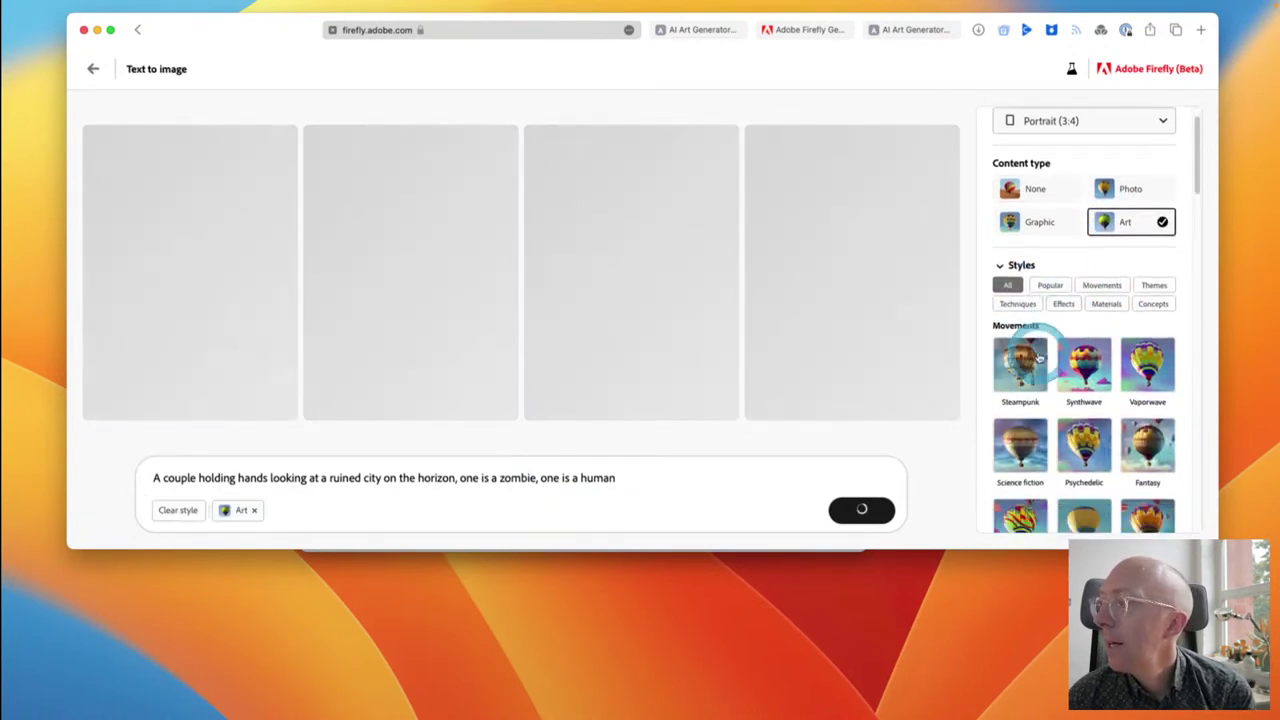
{"action": "scroll", "coordinate": [1070, 400], "scroll_direction": "down", "scroll_amount": 2}
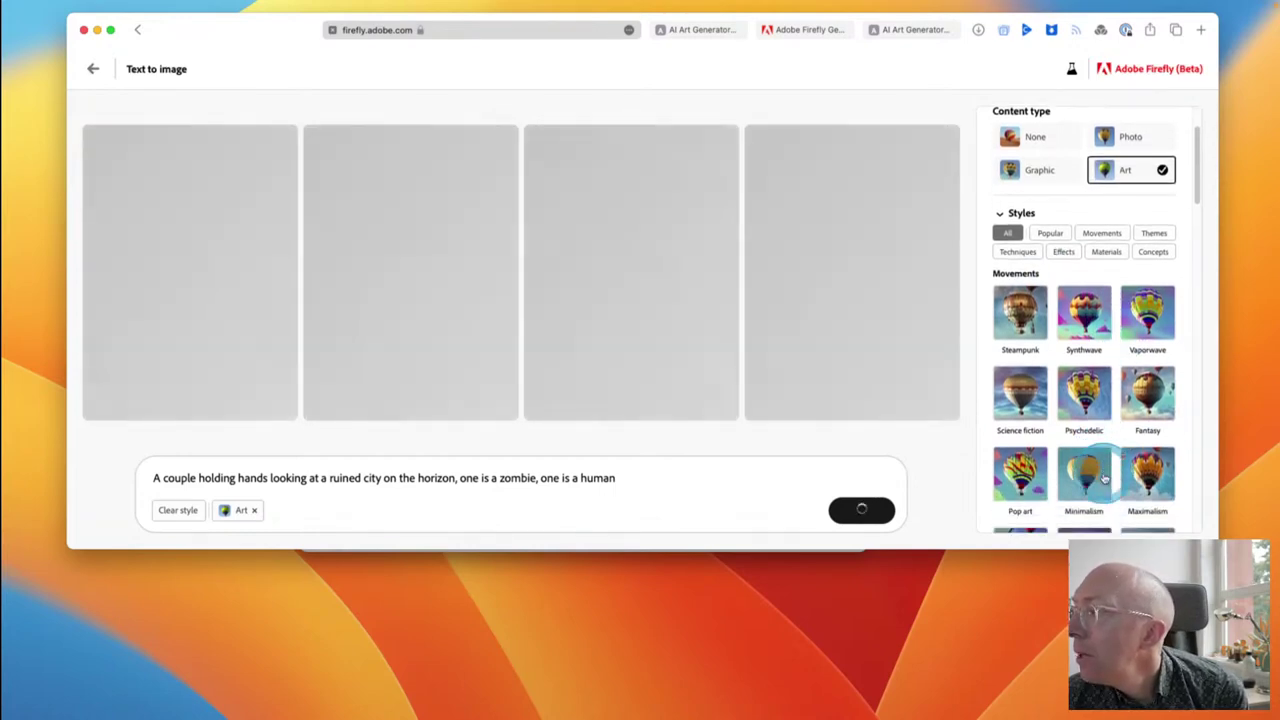
{"action": "left_click", "coordinate": [1025, 388]}
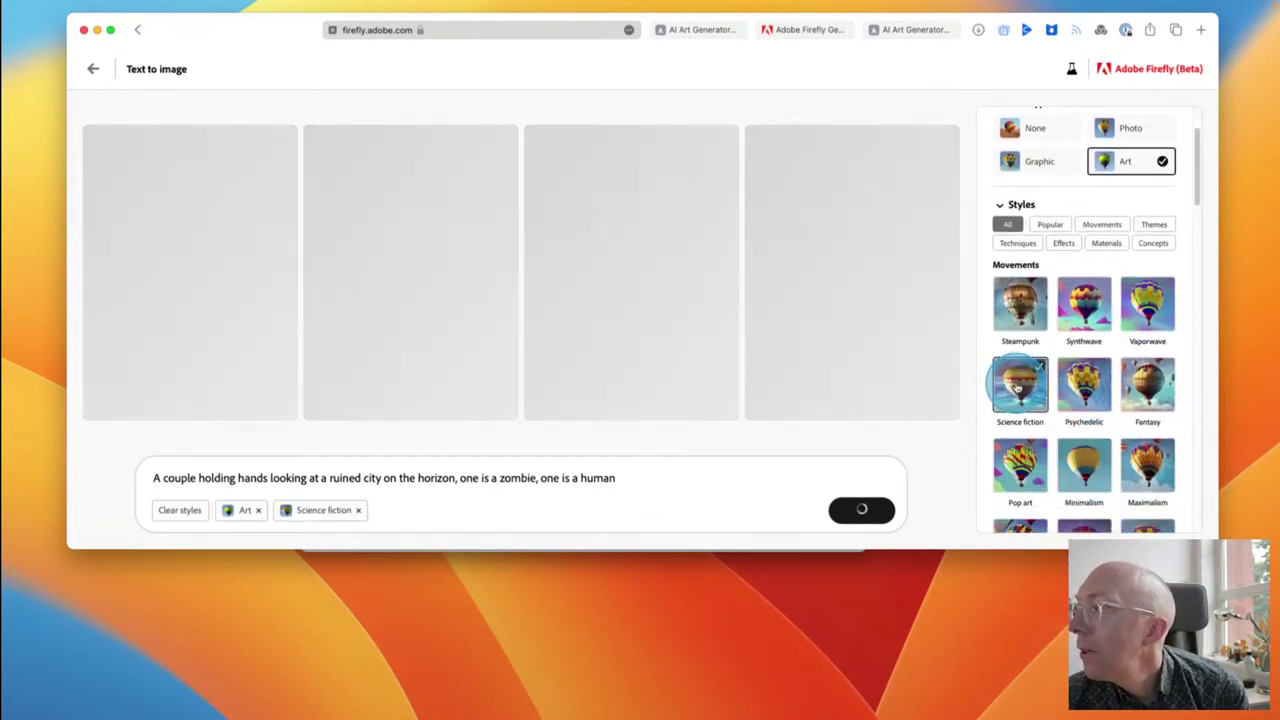
{"action": "left_click", "coordinate": [1135, 395]}
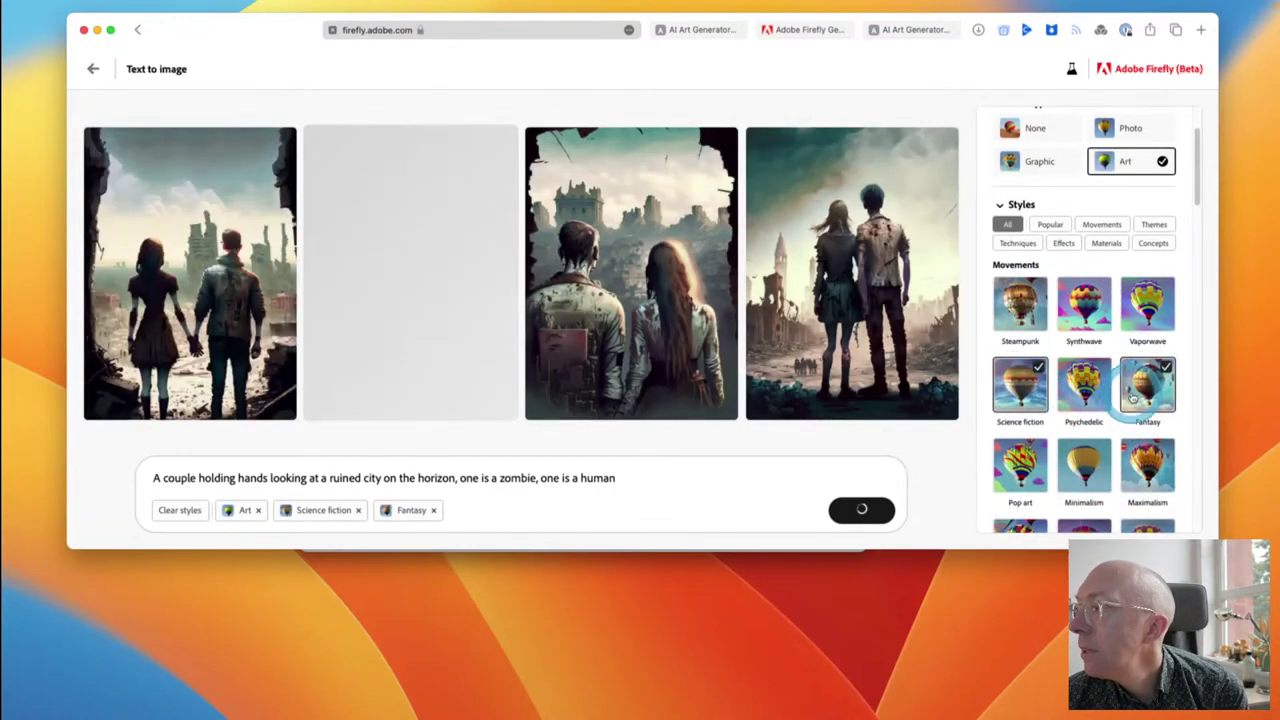
Step: Remove the Science fiction style from the selected styles
{"action": "scroll", "coordinate": [1133, 398], "scroll_direction": "down", "scroll_amount": 2}
{"action": "scroll", "coordinate": [1133, 398], "scroll_direction": "down", "scroll_amount": 1}
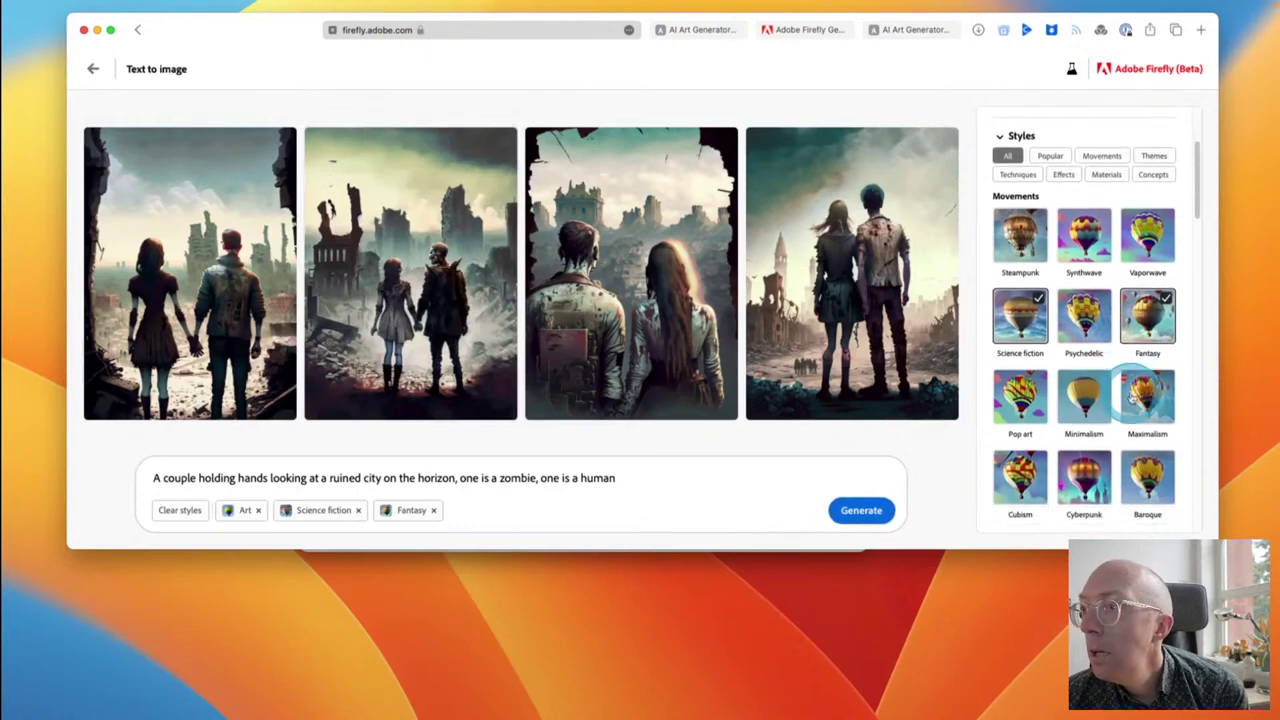
{"action": "scroll", "coordinate": [1133, 395], "scroll_direction": "down", "scroll_amount": 1}
{"action": "mouse_move", "coordinate": [543, 357]}
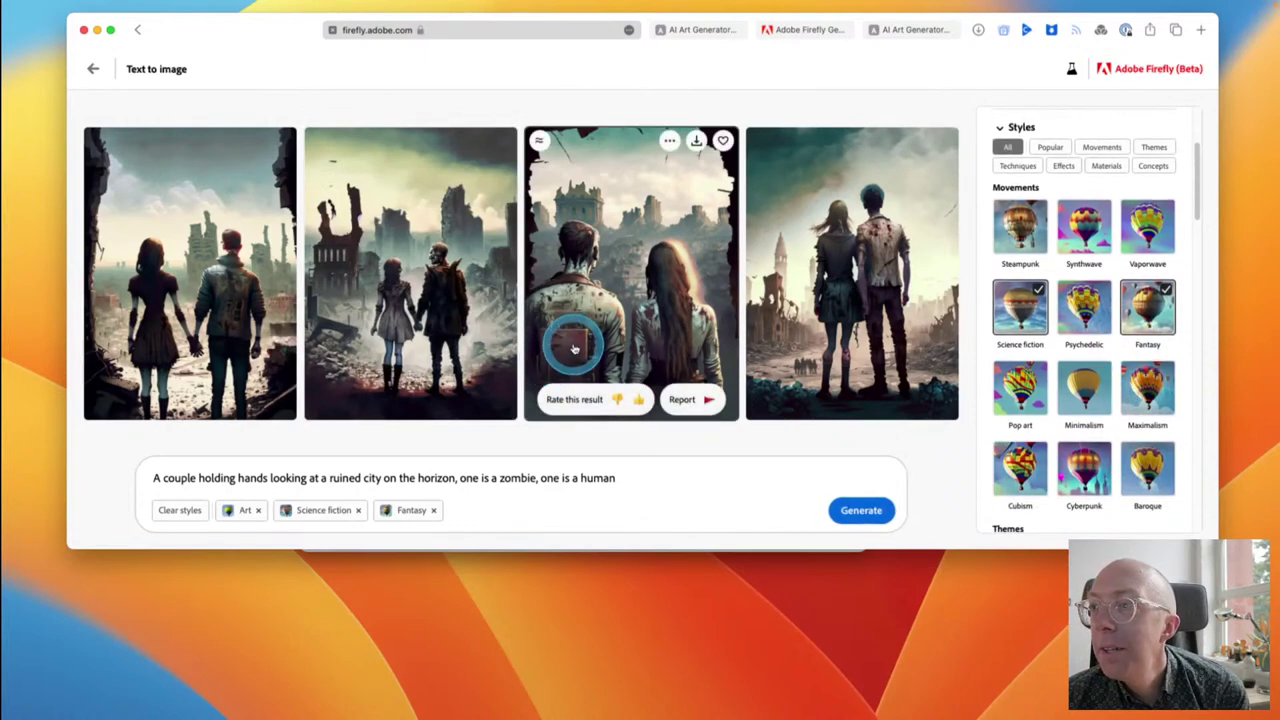
{"action": "left_click", "coordinate": [1020, 310]}
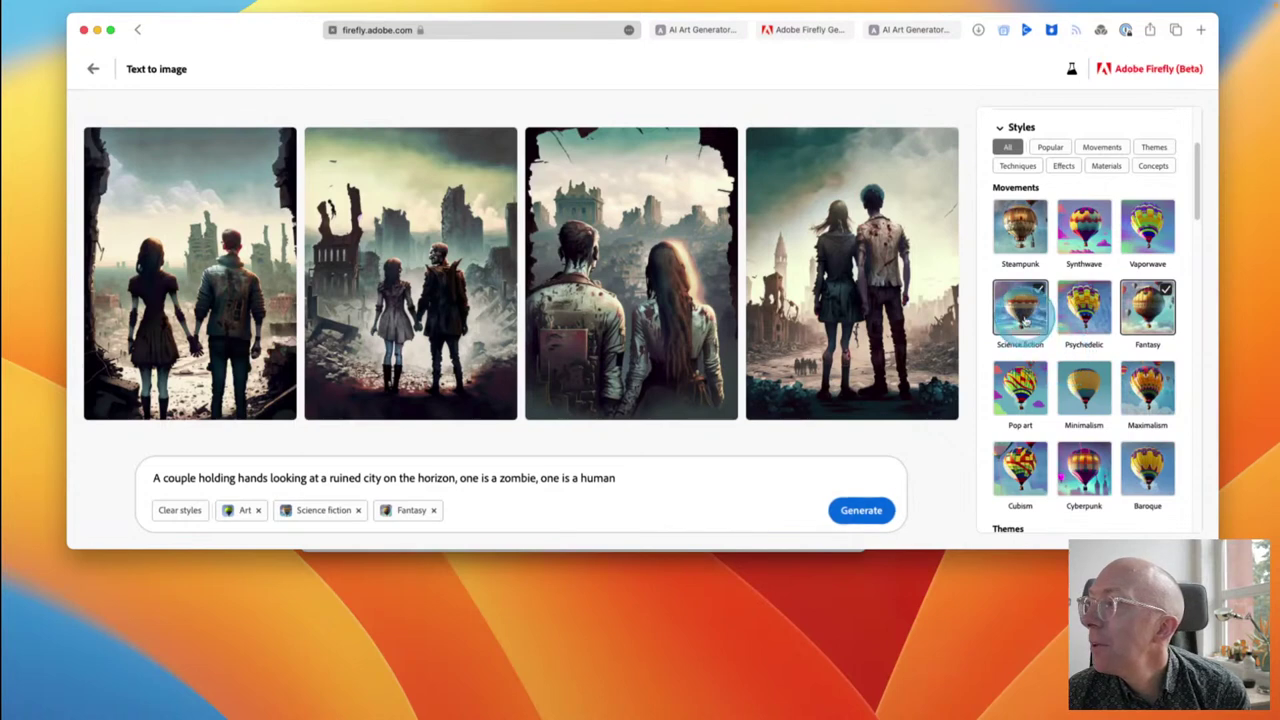
Step: Add the Concept art and Digital art theme styles to the prompt
{"action": "scroll", "coordinate": [1128, 473], "scroll_direction": "down", "scroll_amount": 4}
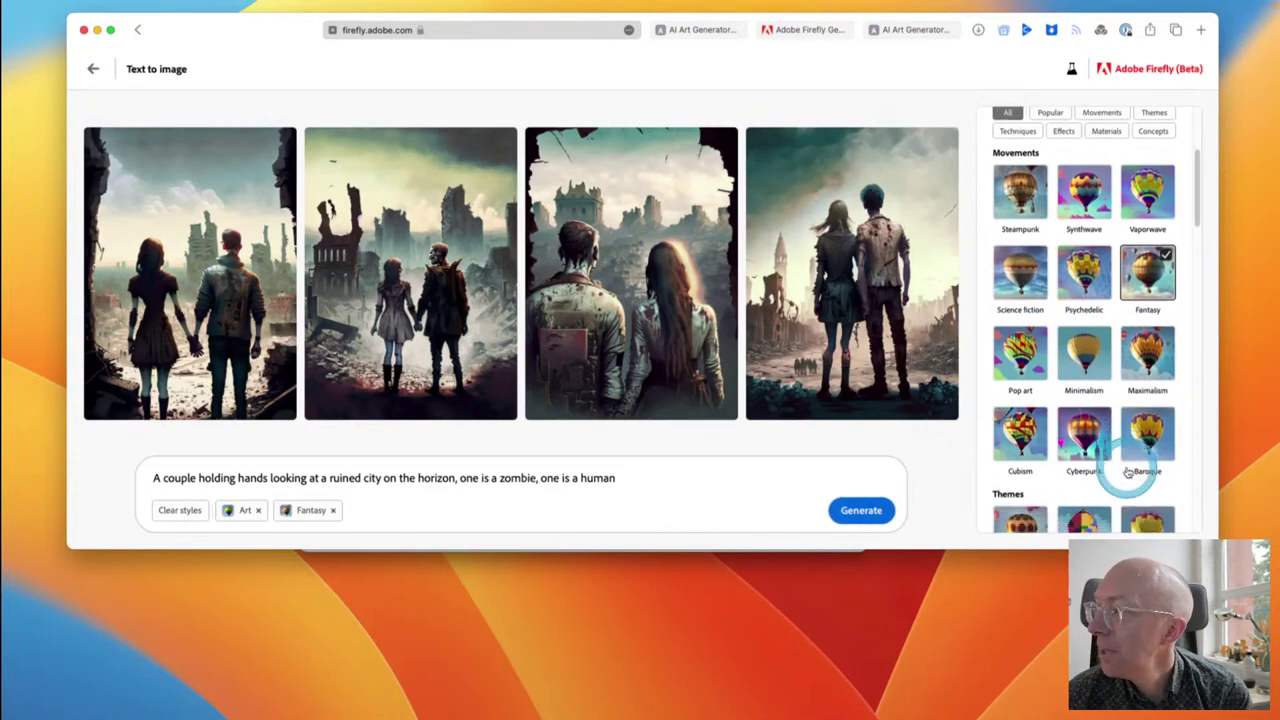
{"action": "scroll", "coordinate": [1128, 473], "scroll_direction": "down", "scroll_amount": 2}
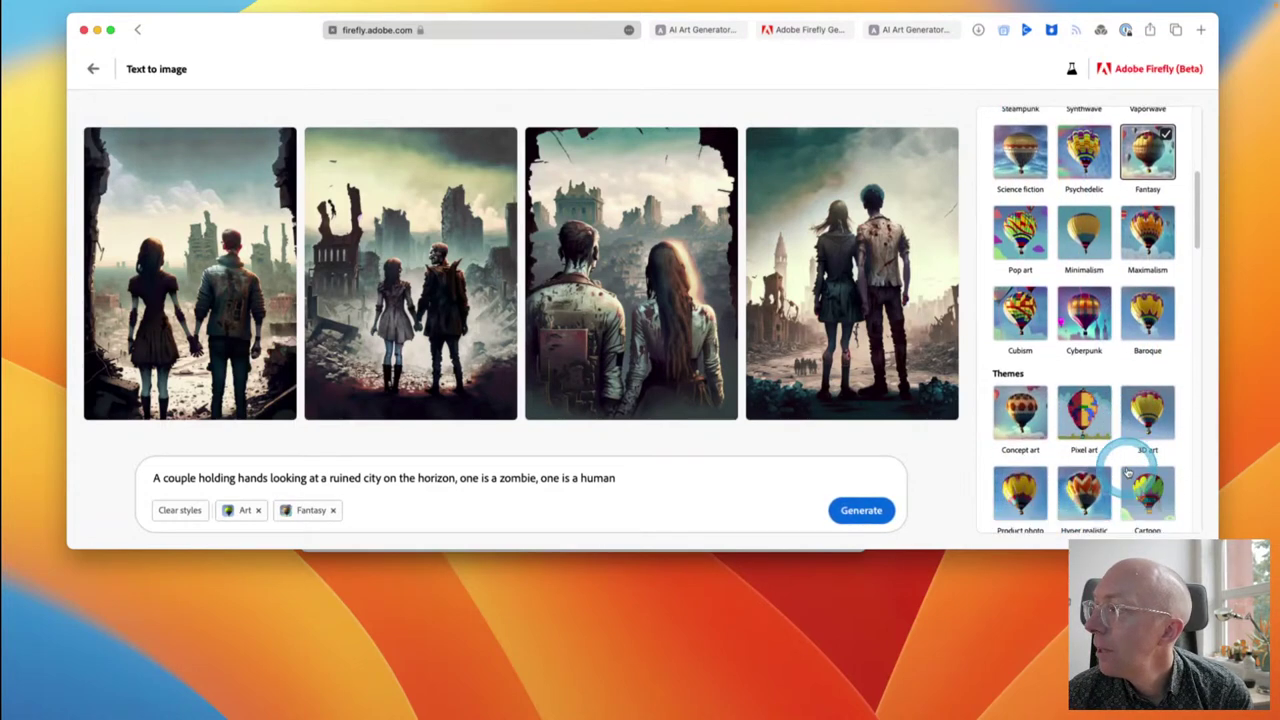
{"action": "left_click", "coordinate": [1020, 412]}
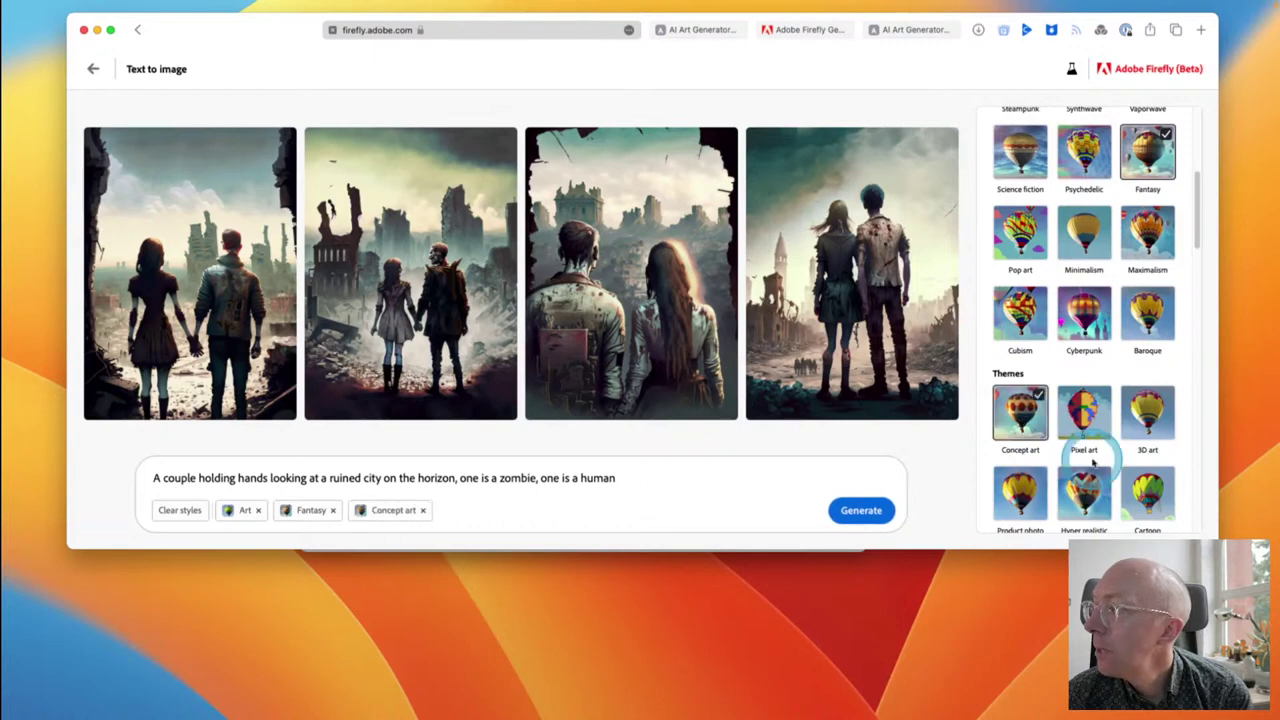
{"action": "scroll", "coordinate": [1086, 460], "scroll_direction": "down", "scroll_amount": 1}
{"action": "scroll", "coordinate": [1092, 461], "scroll_direction": "down", "scroll_amount": 3}
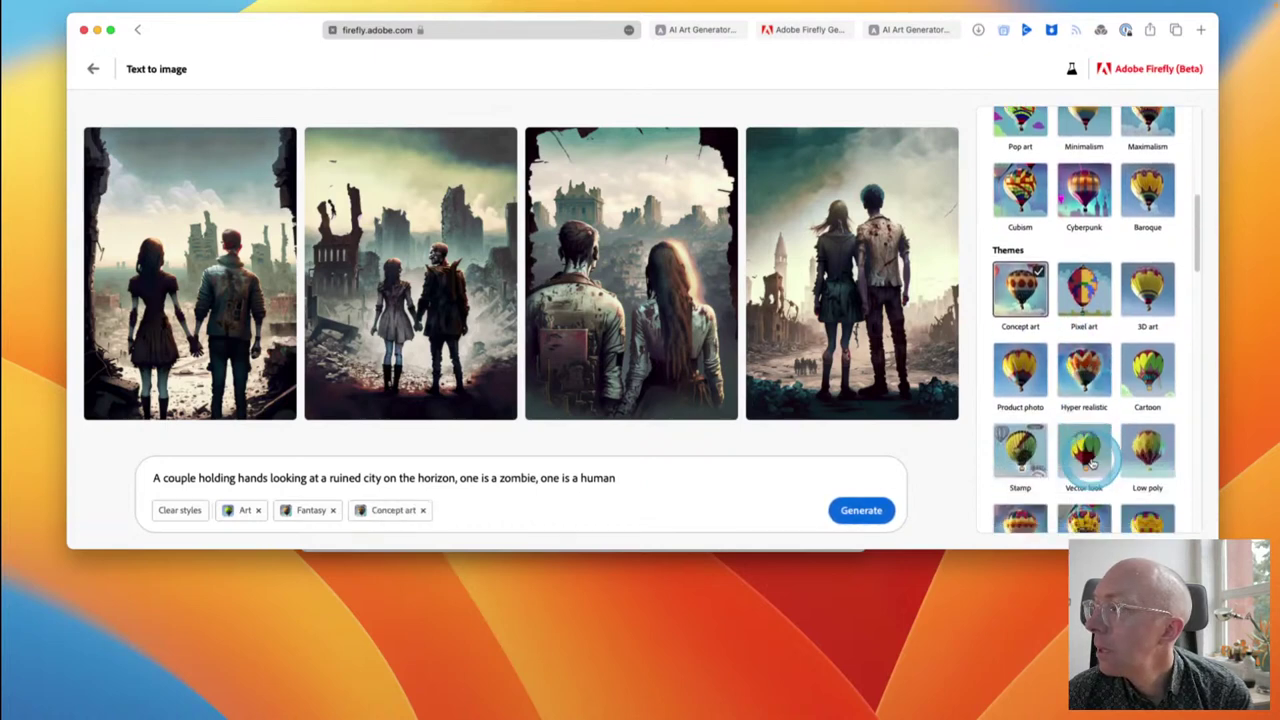
{"action": "scroll", "coordinate": [1092, 461], "scroll_direction": "down", "scroll_amount": 2}
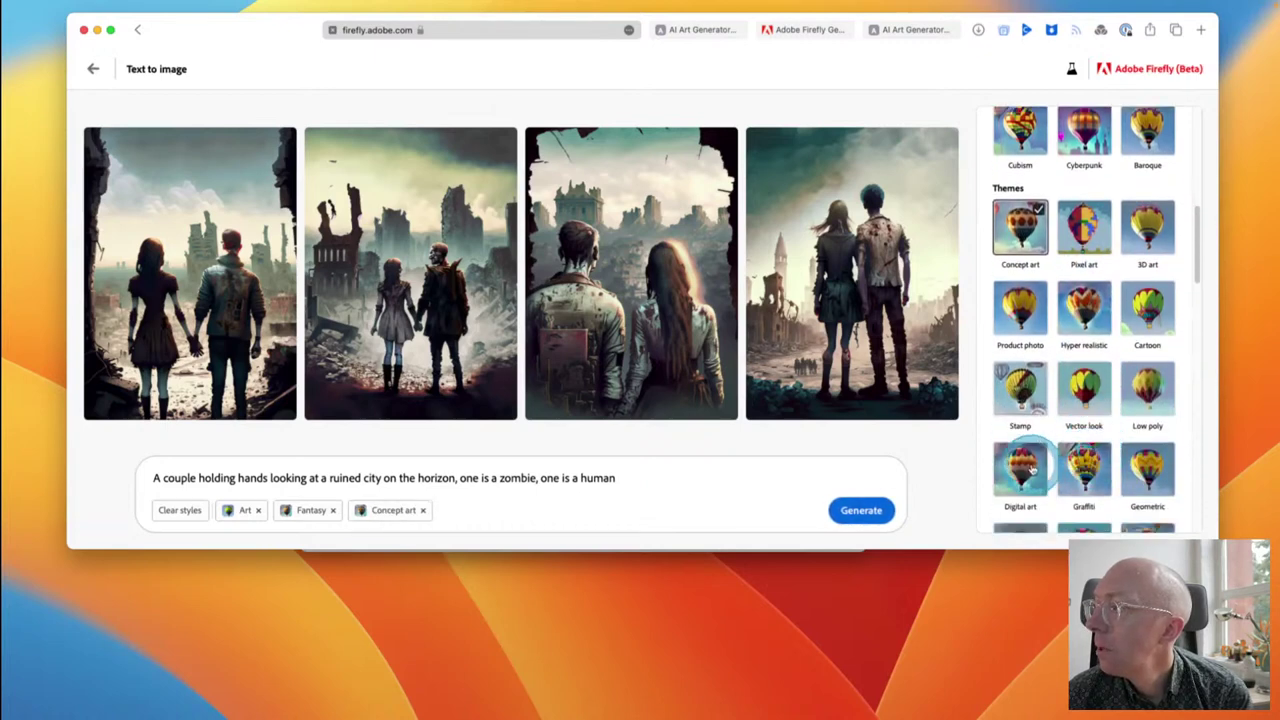
{"action": "scroll", "coordinate": [1063, 476], "scroll_direction": "down", "scroll_amount": 3}
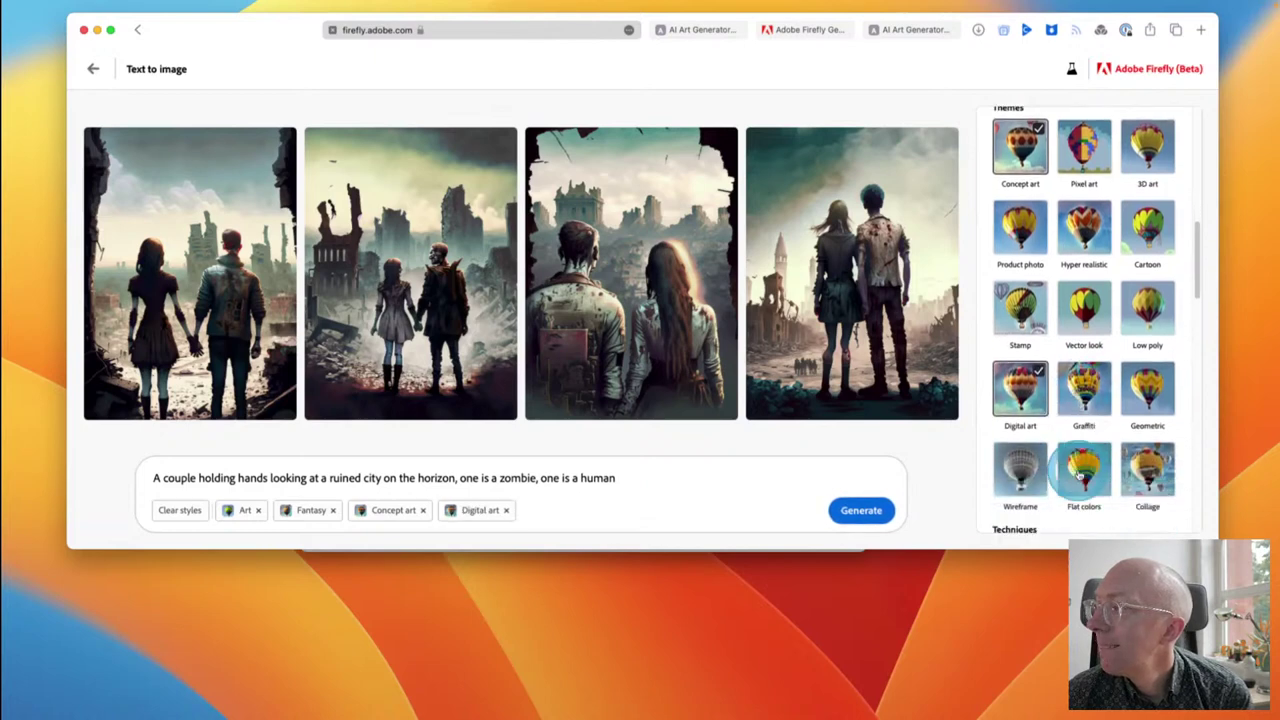
Step: Add the Beautiful style from the Concepts group at the end of the style list
{"action": "scroll", "coordinate": [1080, 475], "scroll_direction": "down", "scroll_amount": 4}
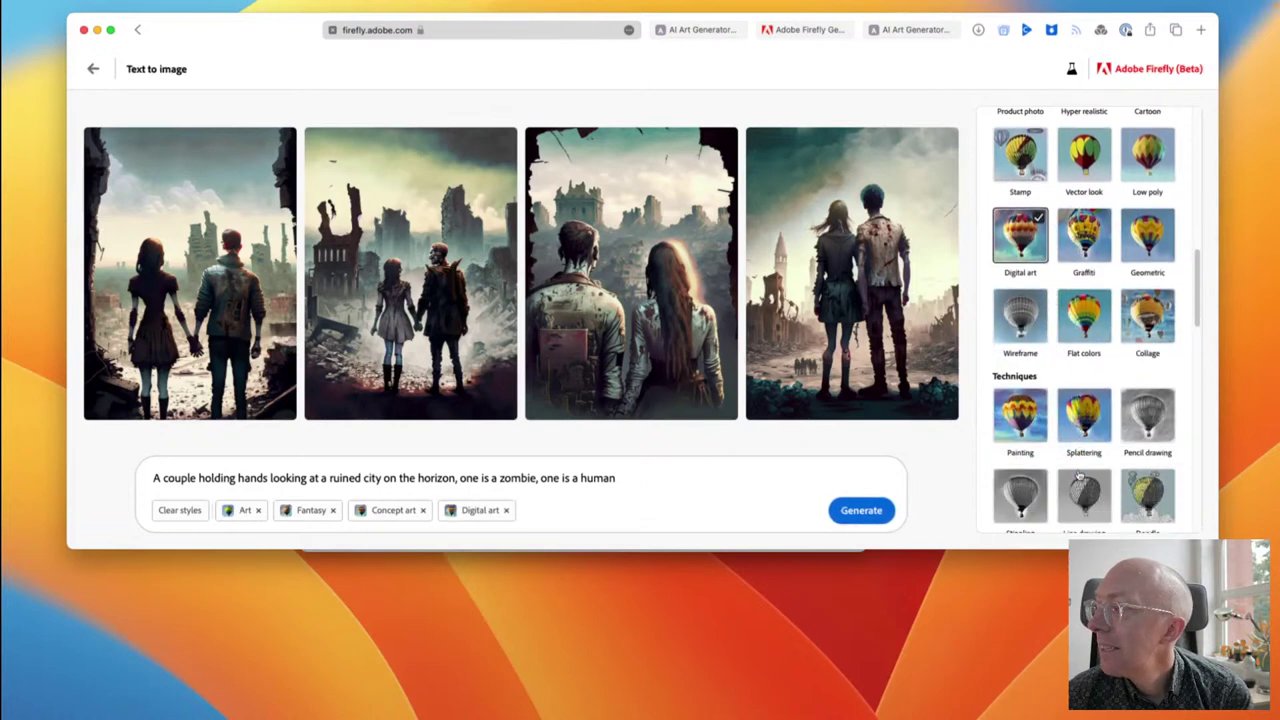
{"action": "scroll", "coordinate": [1080, 478], "scroll_direction": "down", "scroll_amount": 4}
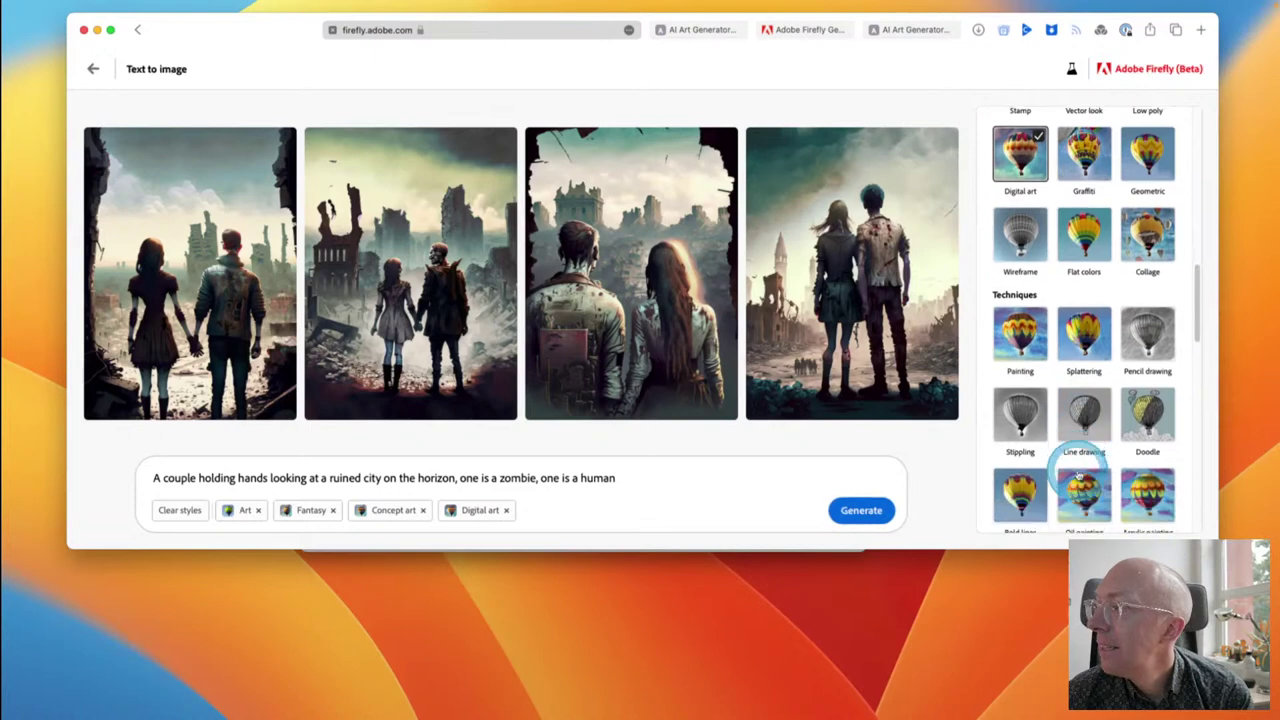
{"action": "scroll", "coordinate": [1078, 476], "scroll_direction": "down", "scroll_amount": 2}
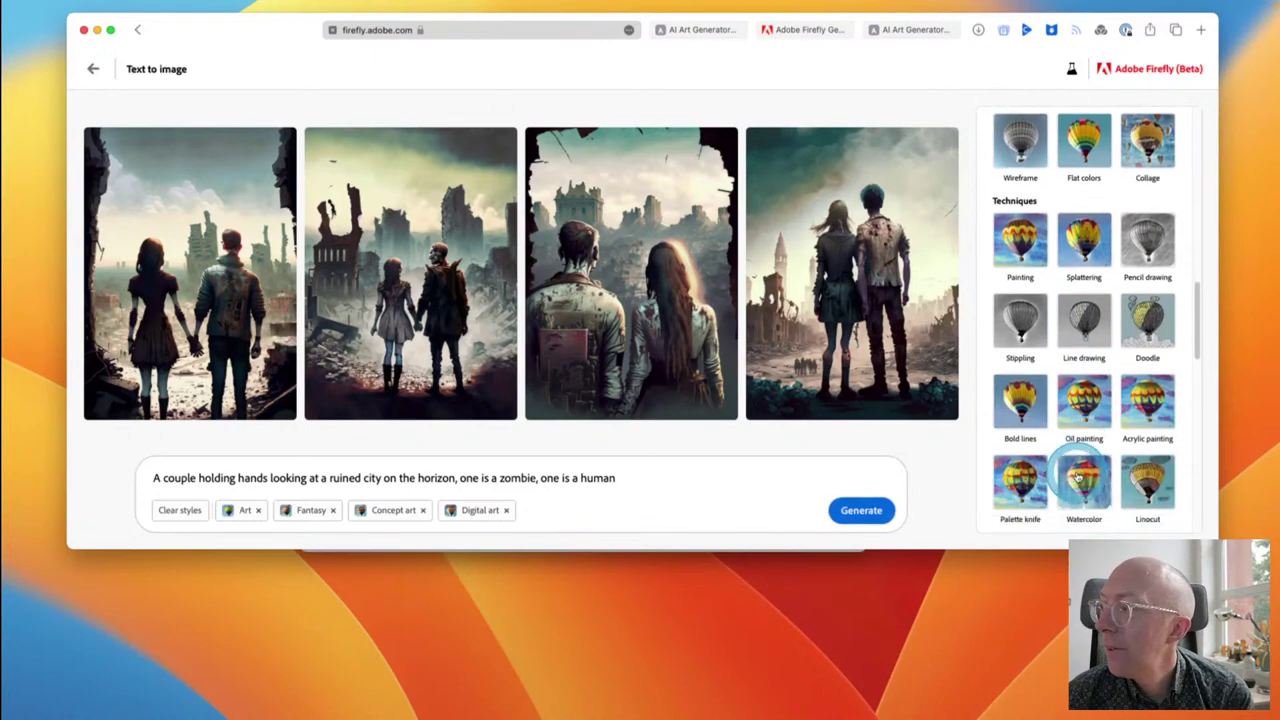
{"action": "scroll", "coordinate": [1078, 478], "scroll_direction": "down", "scroll_amount": 1}
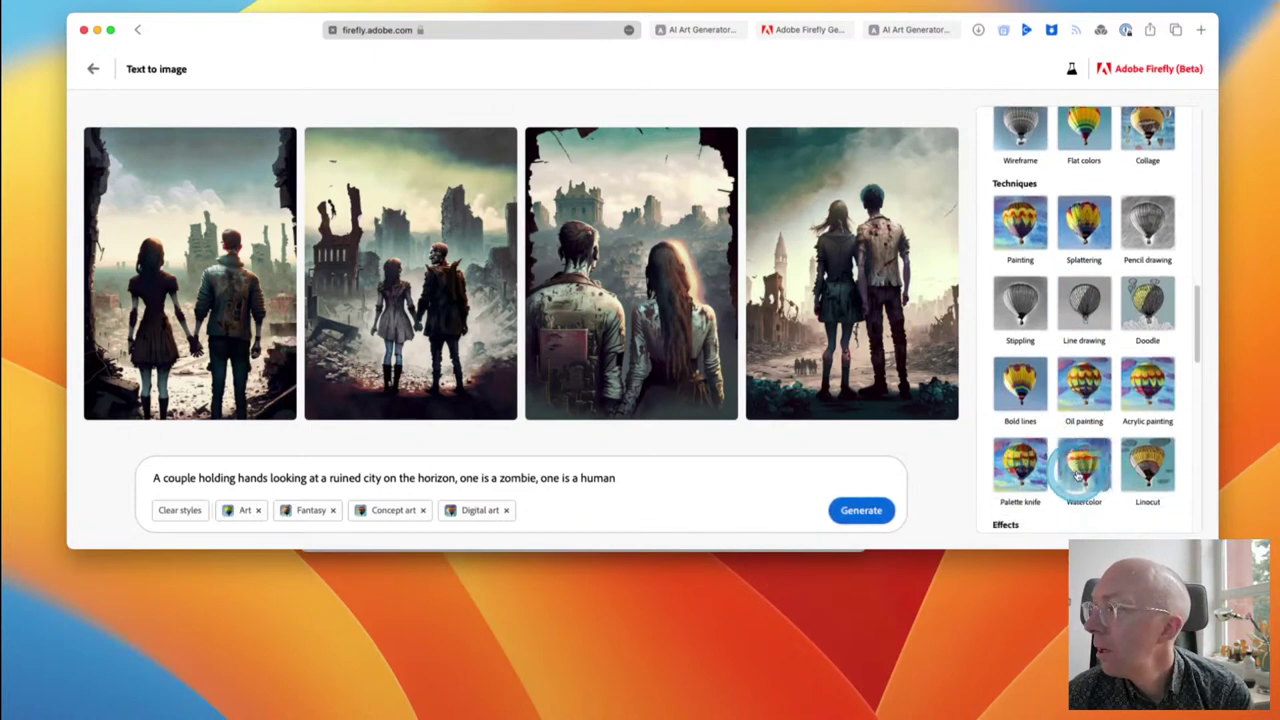
{"action": "scroll", "coordinate": [1078, 476], "scroll_direction": "down", "scroll_amount": 6}
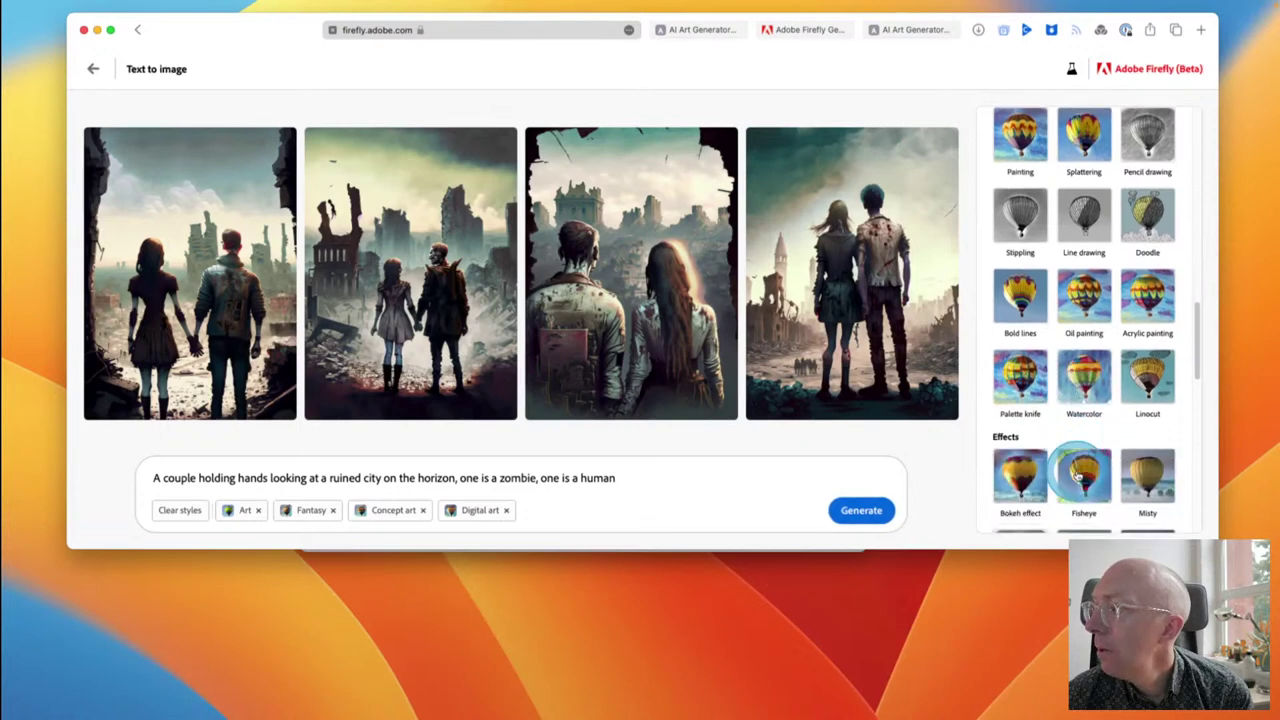
{"action": "scroll", "coordinate": [1077, 478], "scroll_direction": "down", "scroll_amount": 4}
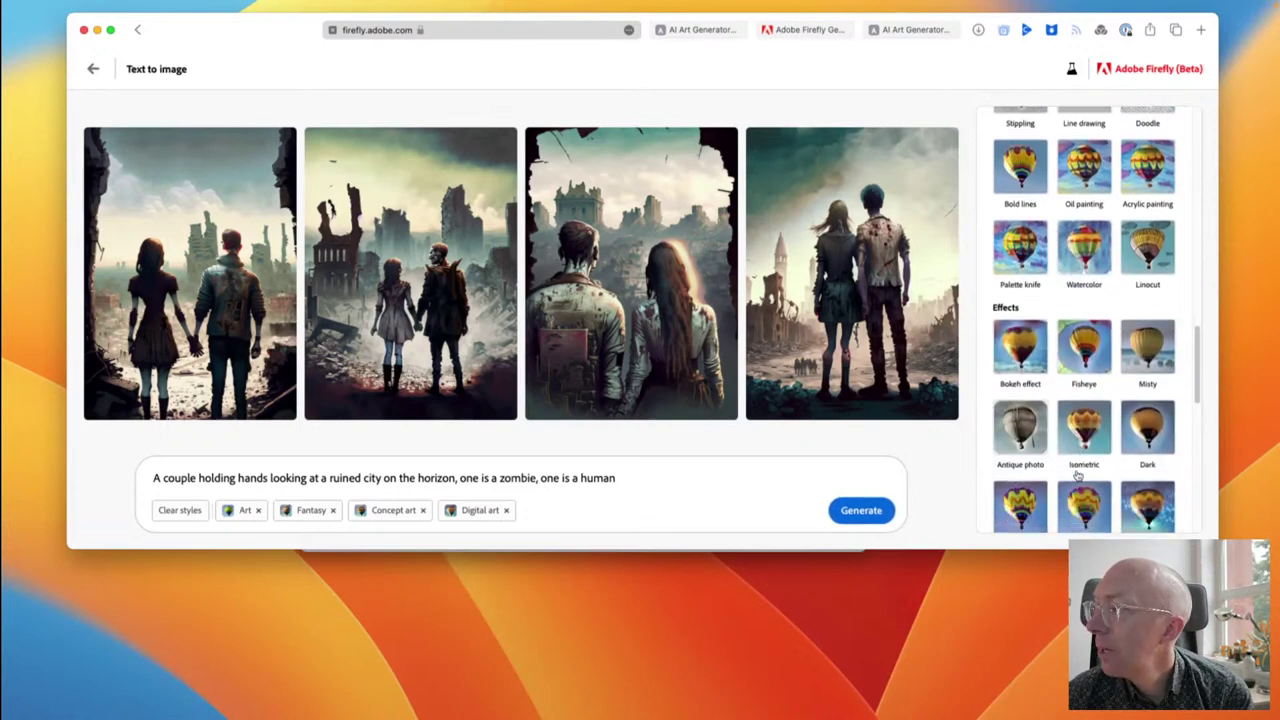
{"action": "scroll", "coordinate": [1078, 478], "scroll_direction": "down", "scroll_amount": 4}
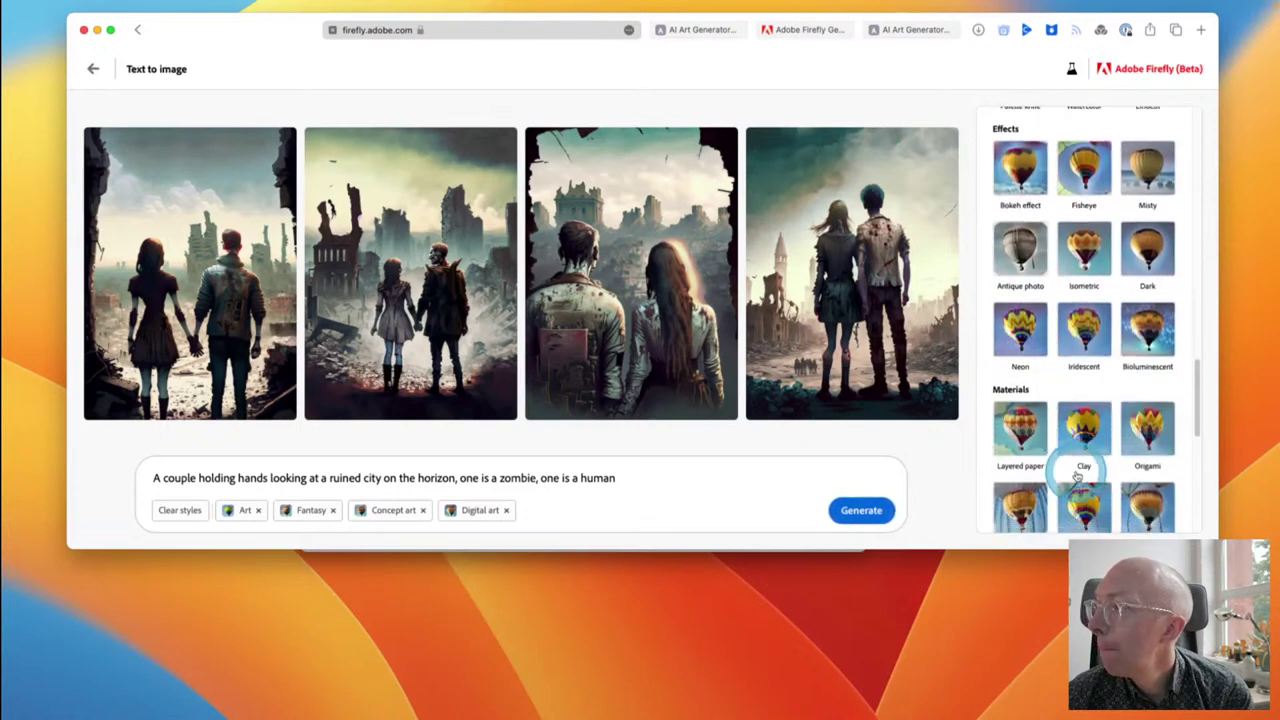
{"action": "scroll", "coordinate": [1078, 476], "scroll_direction": "down", "scroll_amount": 3}
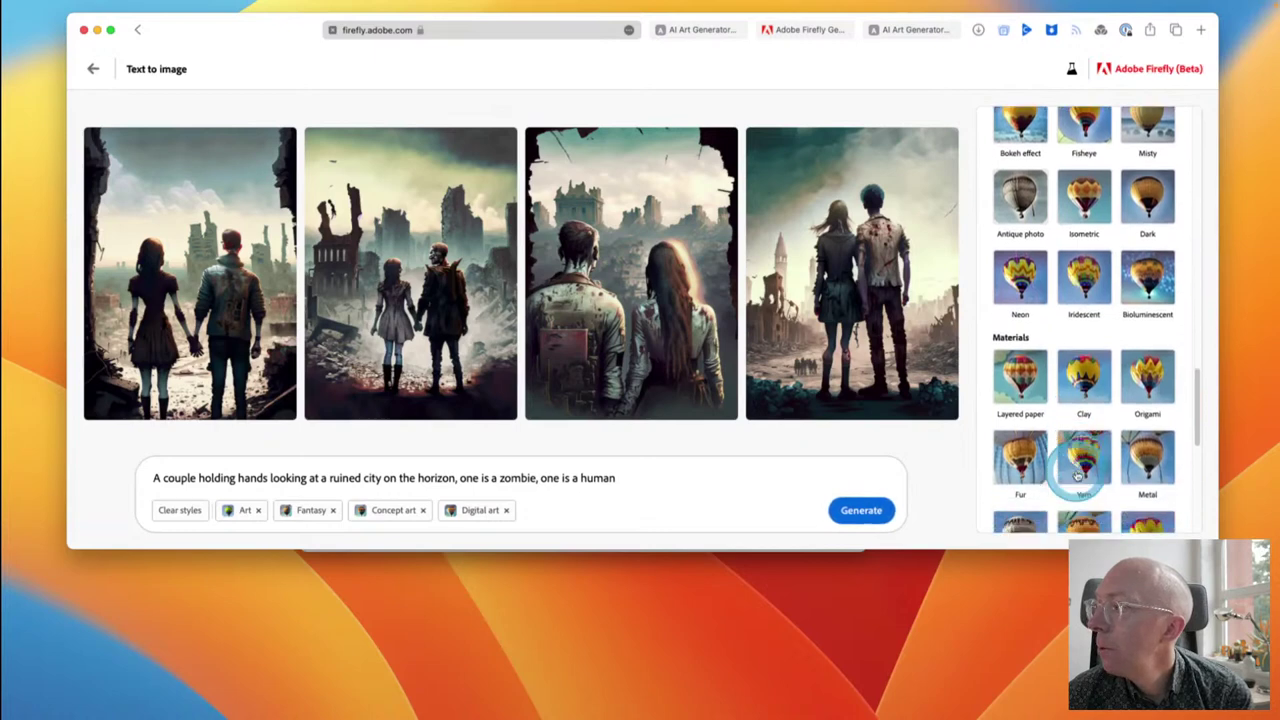
{"action": "scroll", "coordinate": [1078, 477], "scroll_direction": "down", "scroll_amount": 8}
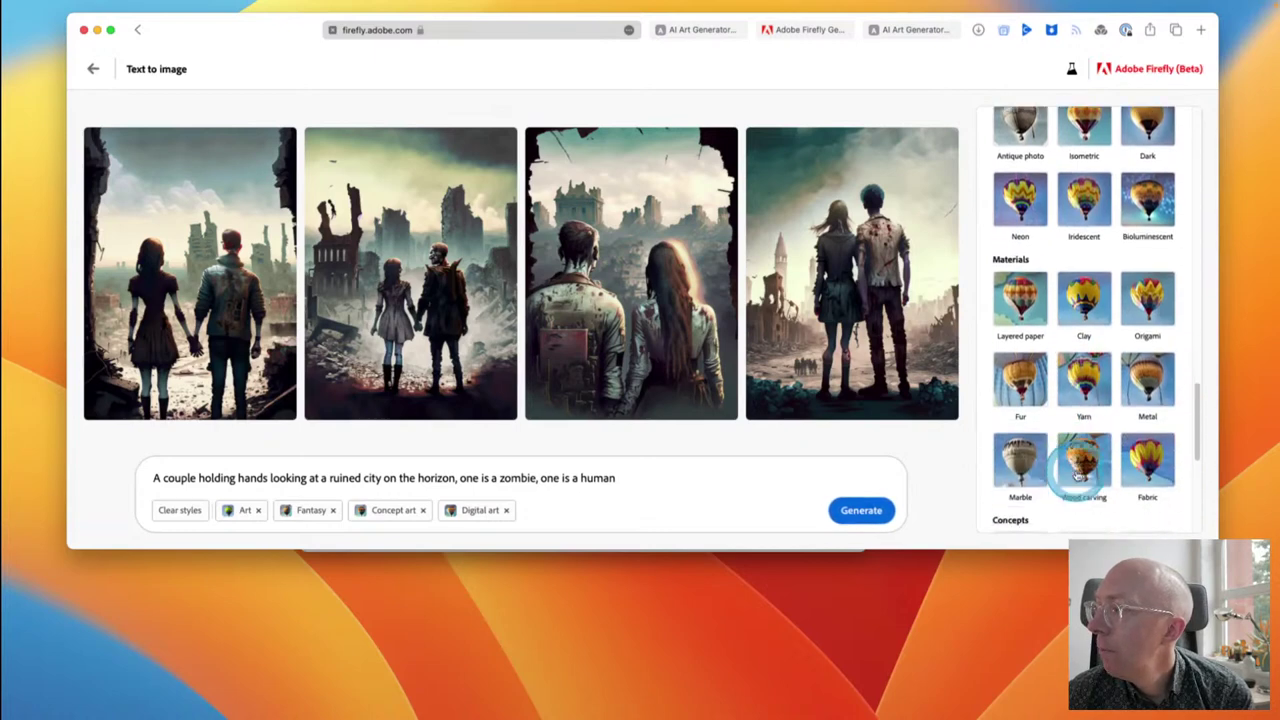
{"action": "scroll", "coordinate": [1078, 477], "scroll_direction": "down", "scroll_amount": 1}
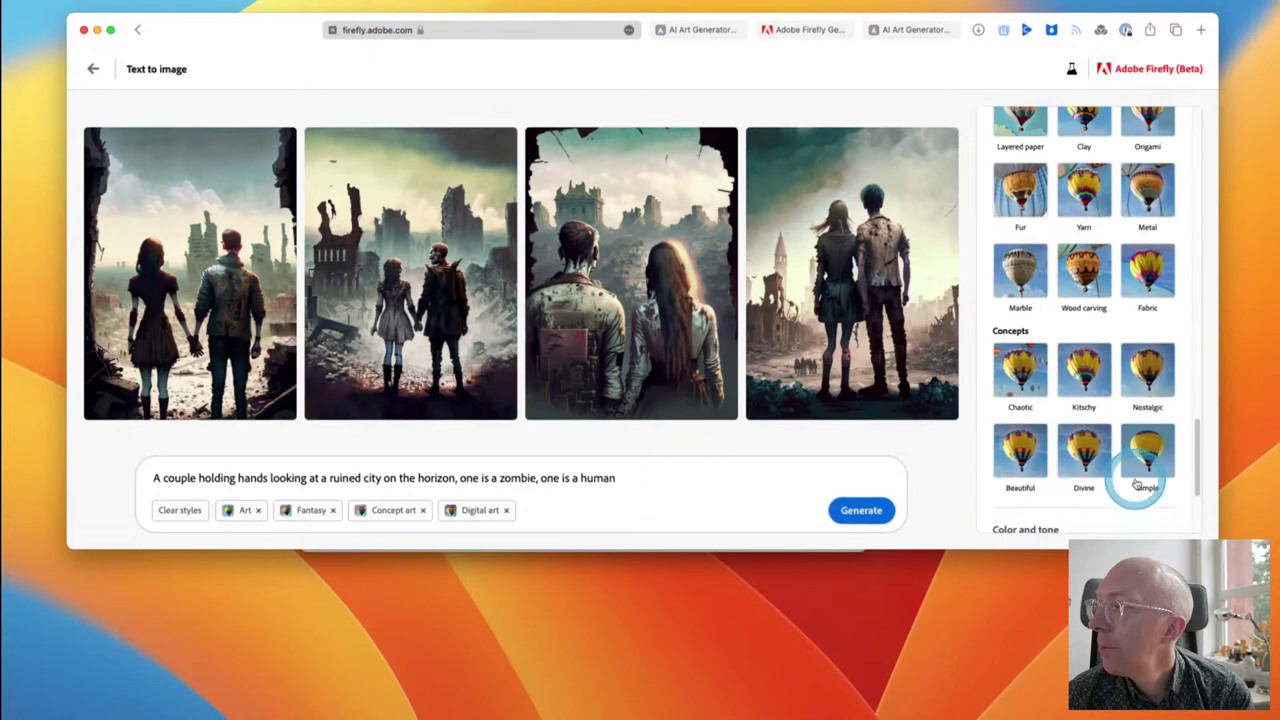
{"action": "left_click", "coordinate": [1024, 455]}
Step: Set the color and tone to Muted color
{"action": "scroll", "coordinate": [1128, 480], "scroll_direction": "down", "scroll_amount": 5}
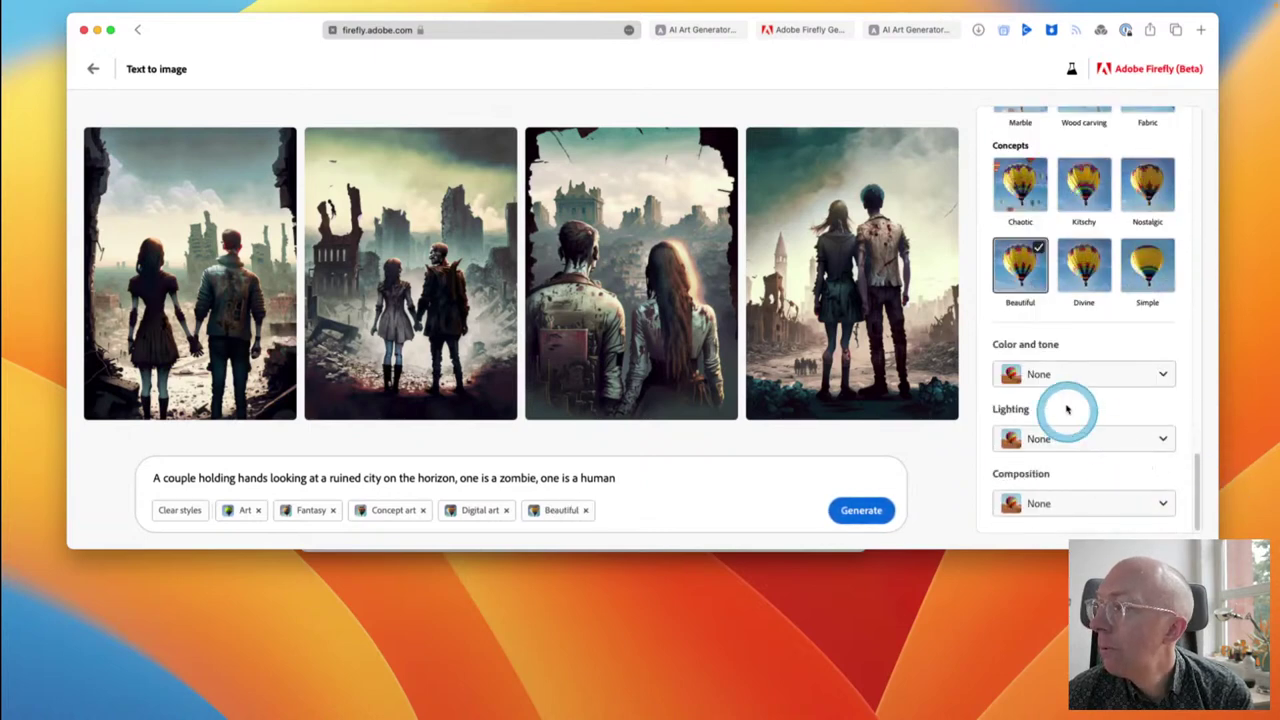
{"action": "left_click", "coordinate": [1062, 376]}
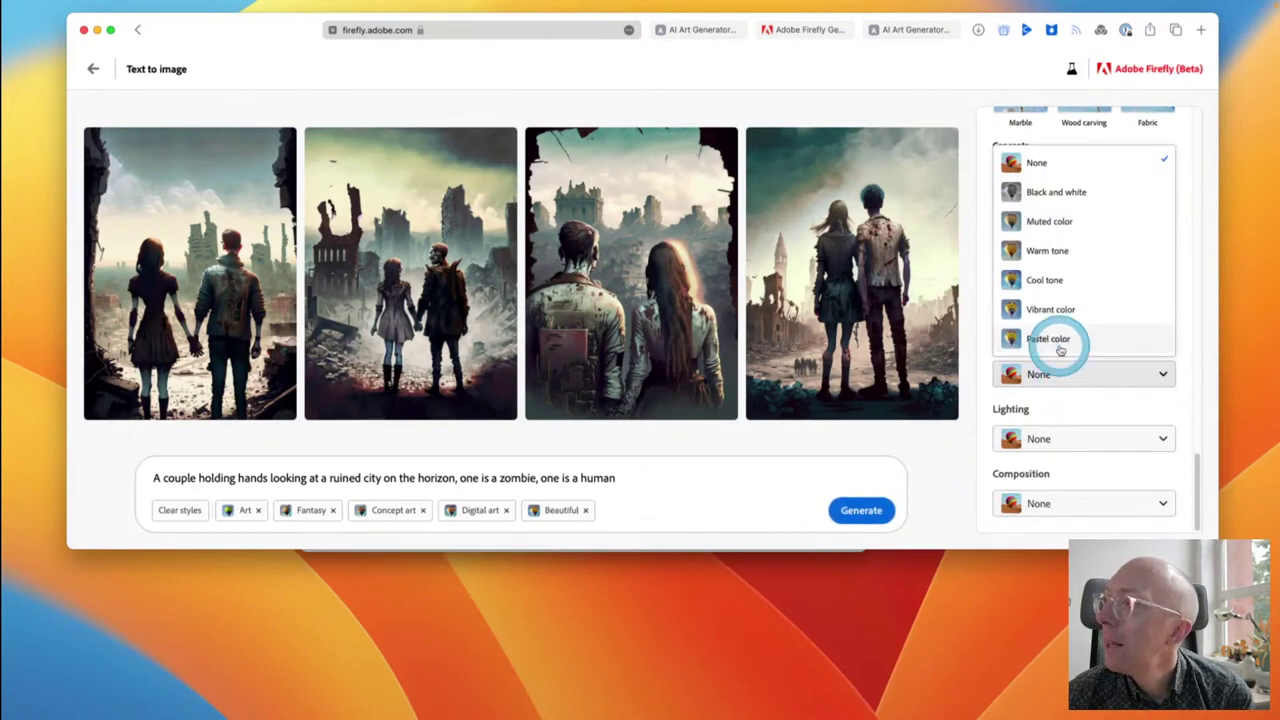
{"action": "left_click", "coordinate": [1098, 220]}
Step: Set the lighting to Dramatic lighting, keep the composition at None, and regenerate the images
{"action": "left_click", "coordinate": [1039, 441]}
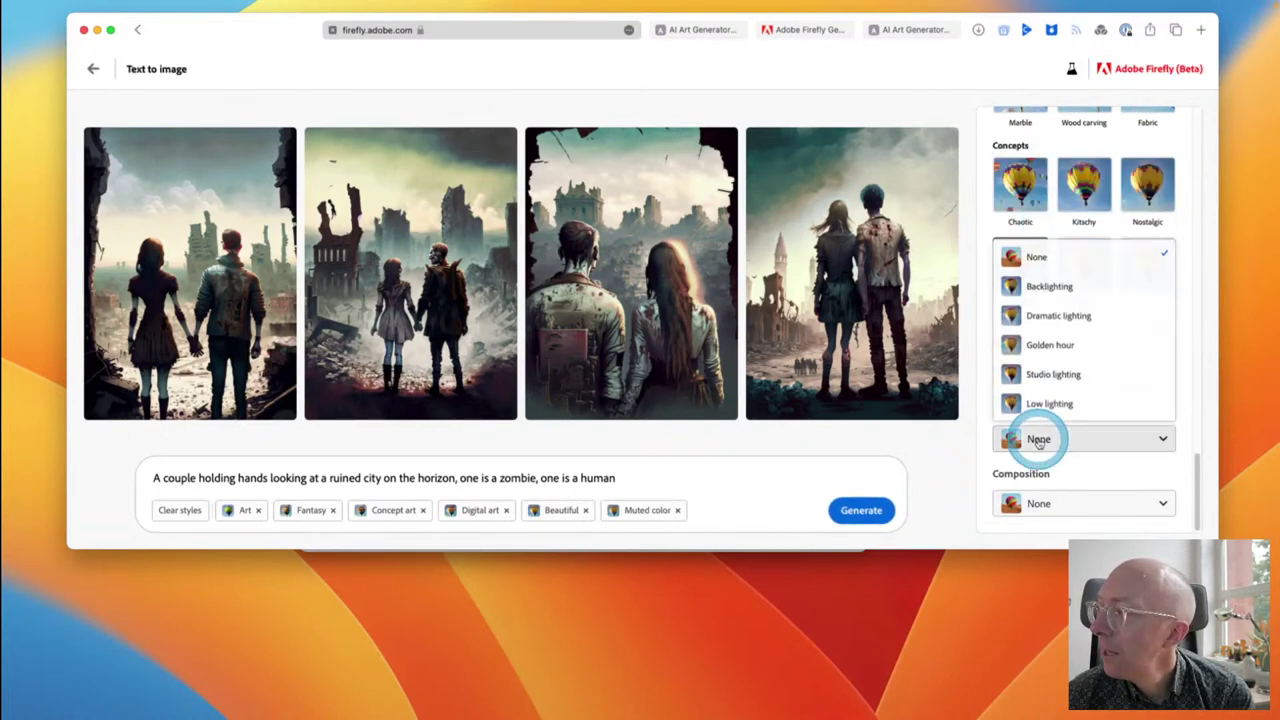
{"action": "left_click", "coordinate": [1080, 318]}
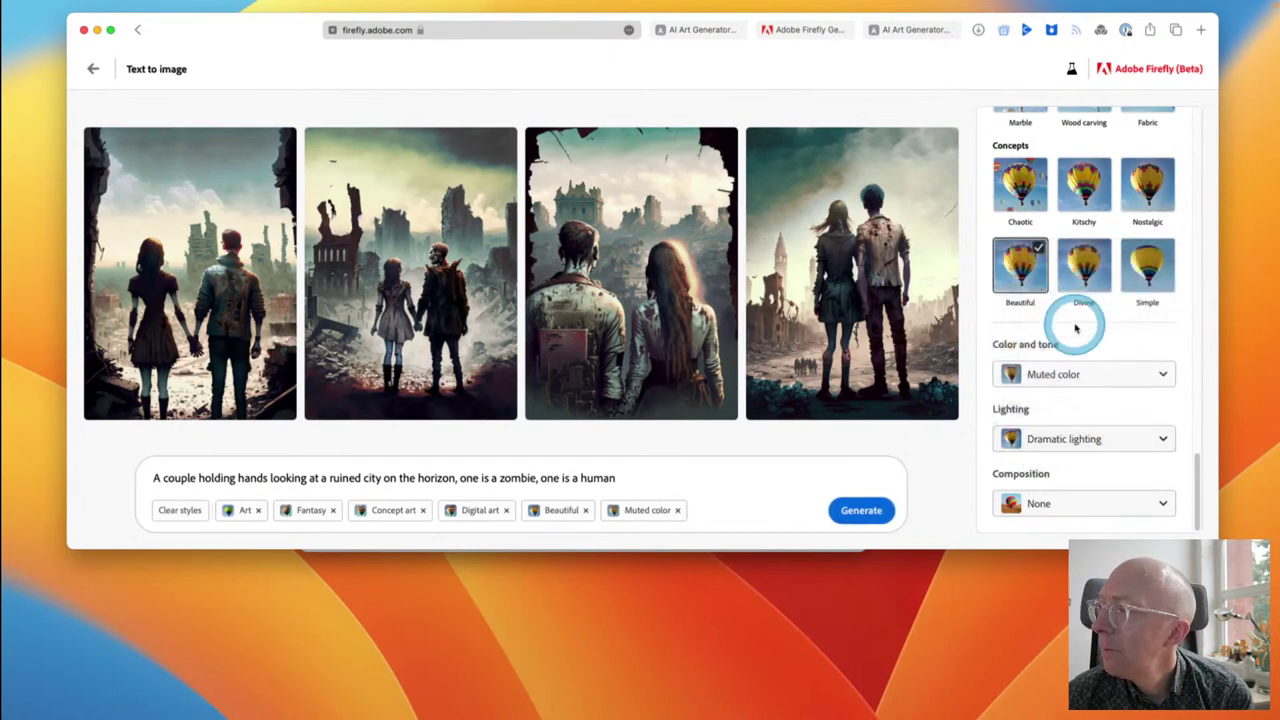
{"action": "left_click", "coordinate": [1063, 504]}
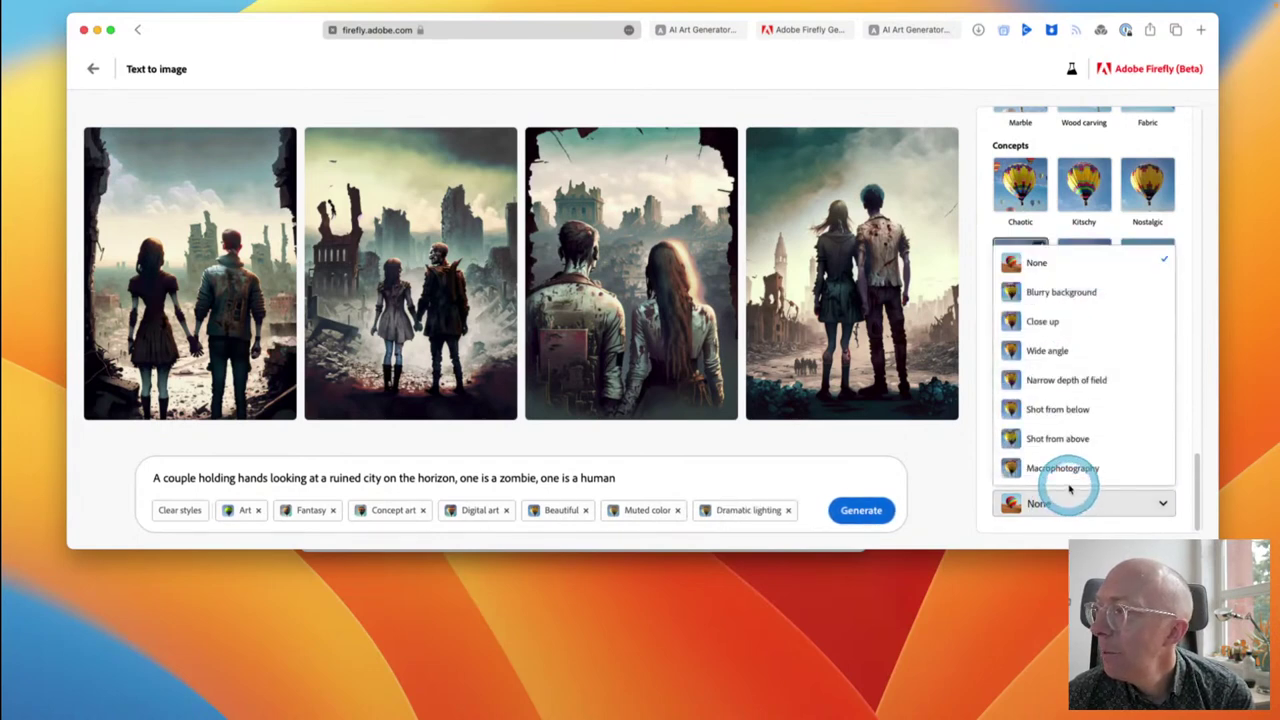
{"action": "left_click", "coordinate": [990, 500]}
{"action": "left_click", "coordinate": [848, 511]}
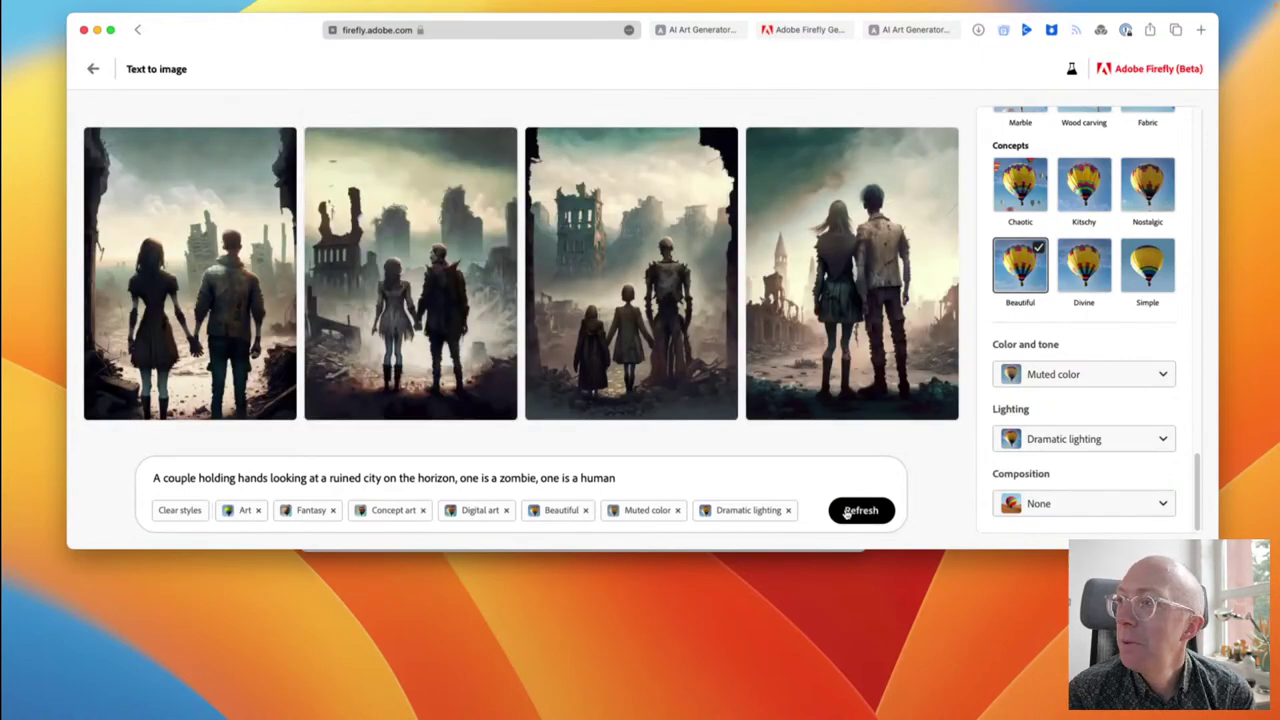
Step: Generate variations similar to the first image of the couple holding hands
{"action": "mouse_move", "coordinate": [608, 330]}
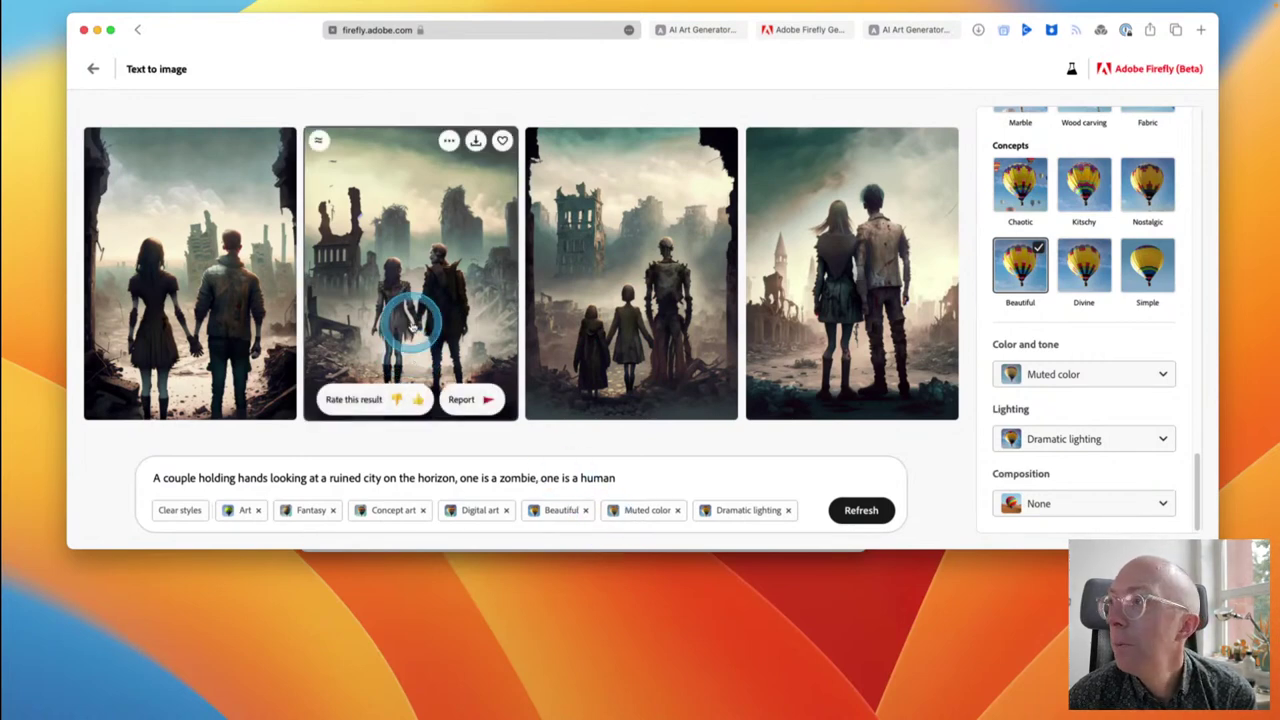
{"action": "left_click", "coordinate": [718, 360]}
{"action": "left_click", "coordinate": [171, 300]}
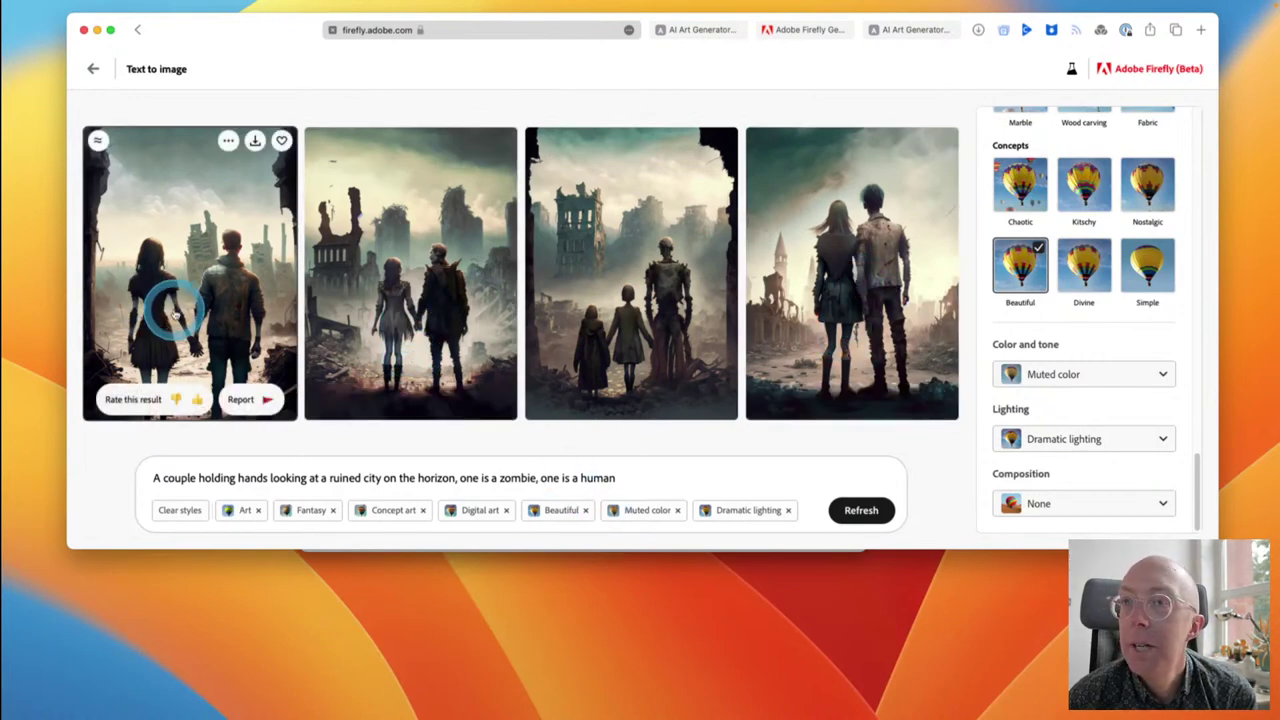
{"action": "left_click", "coordinate": [166, 519]}
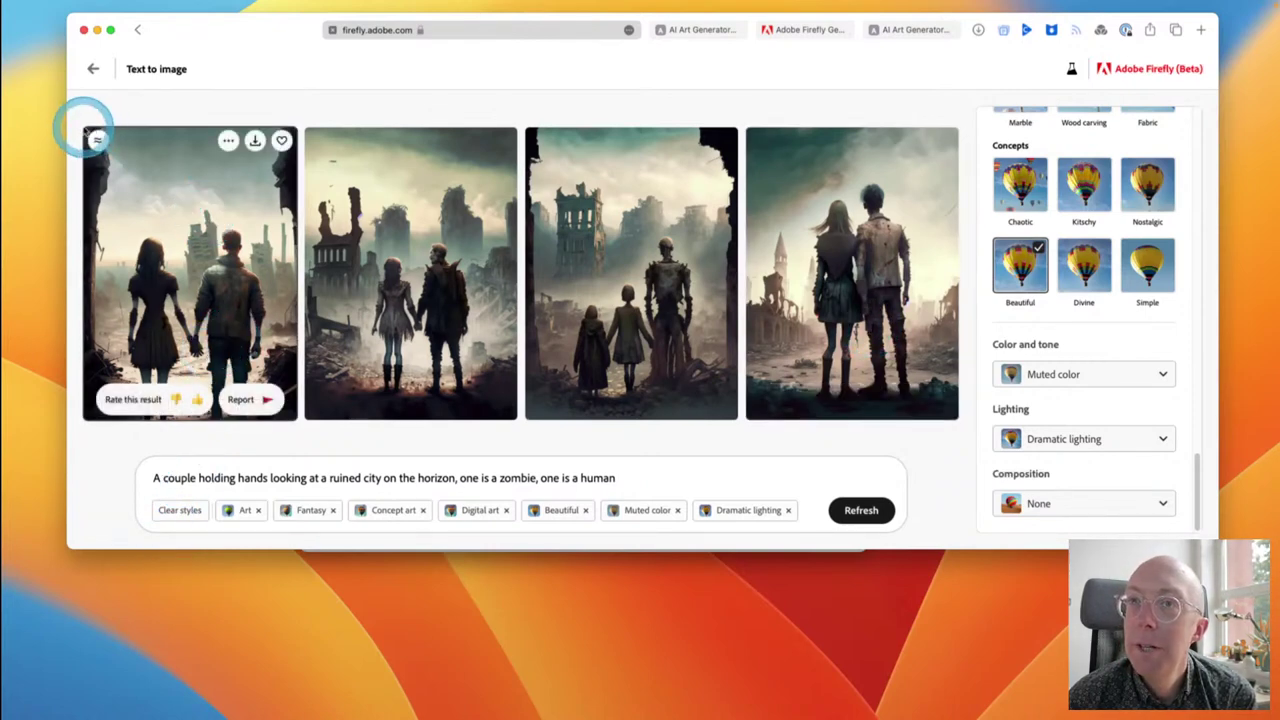
{"action": "left_click", "coordinate": [97, 142]}
{"action": "left_click", "coordinate": [372, 388]}
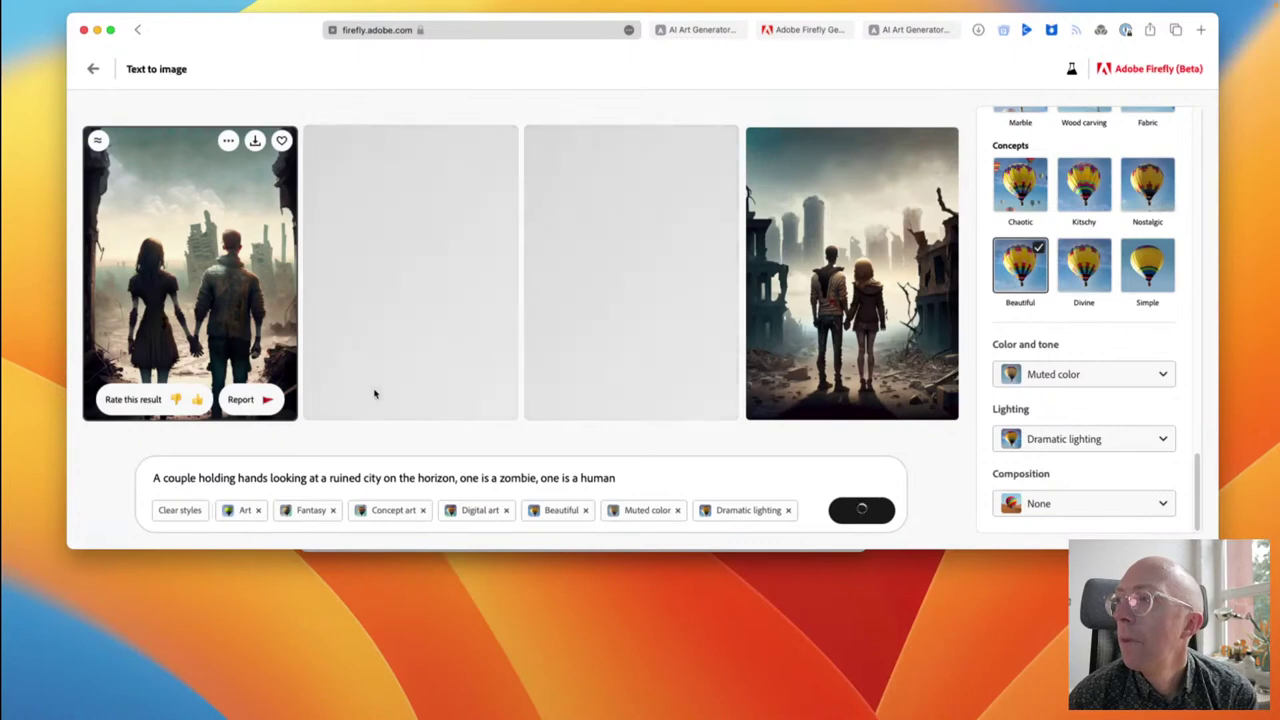
{"action": "left_click", "coordinate": [381, 394]}
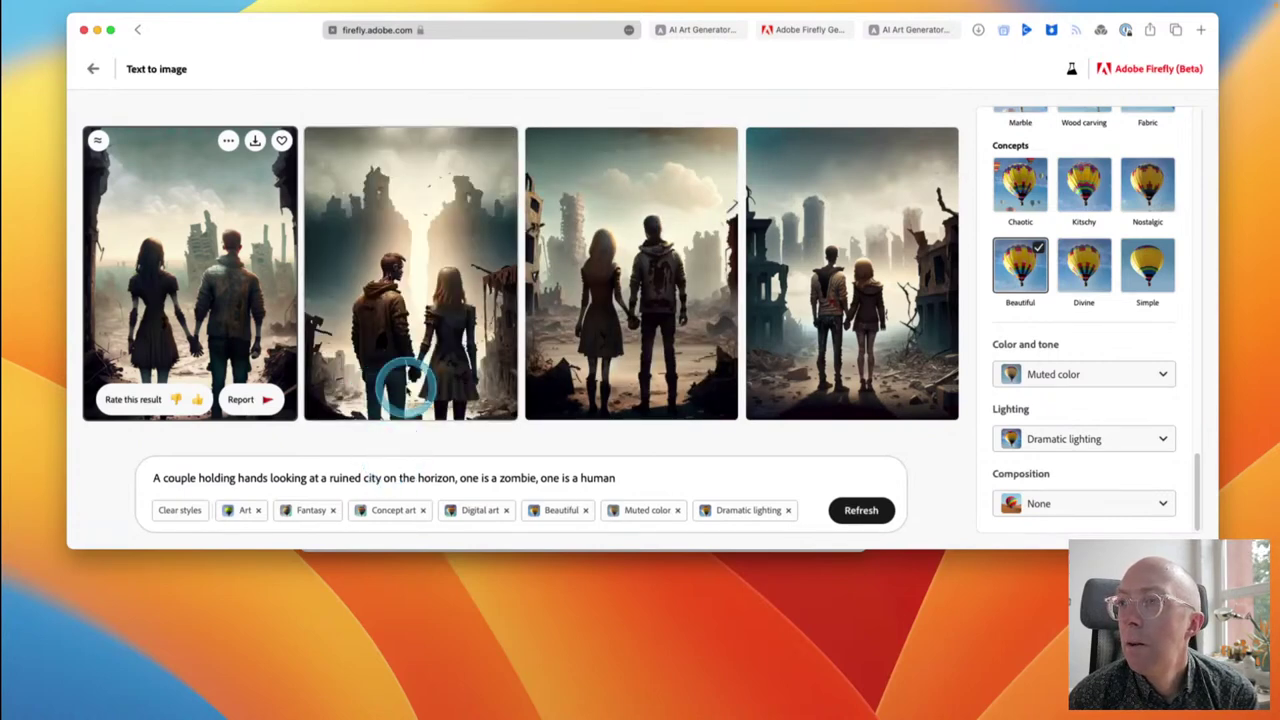
Step: Save the first and third images of the couple to the favorites
{"action": "mouse_move", "coordinate": [426, 342]}
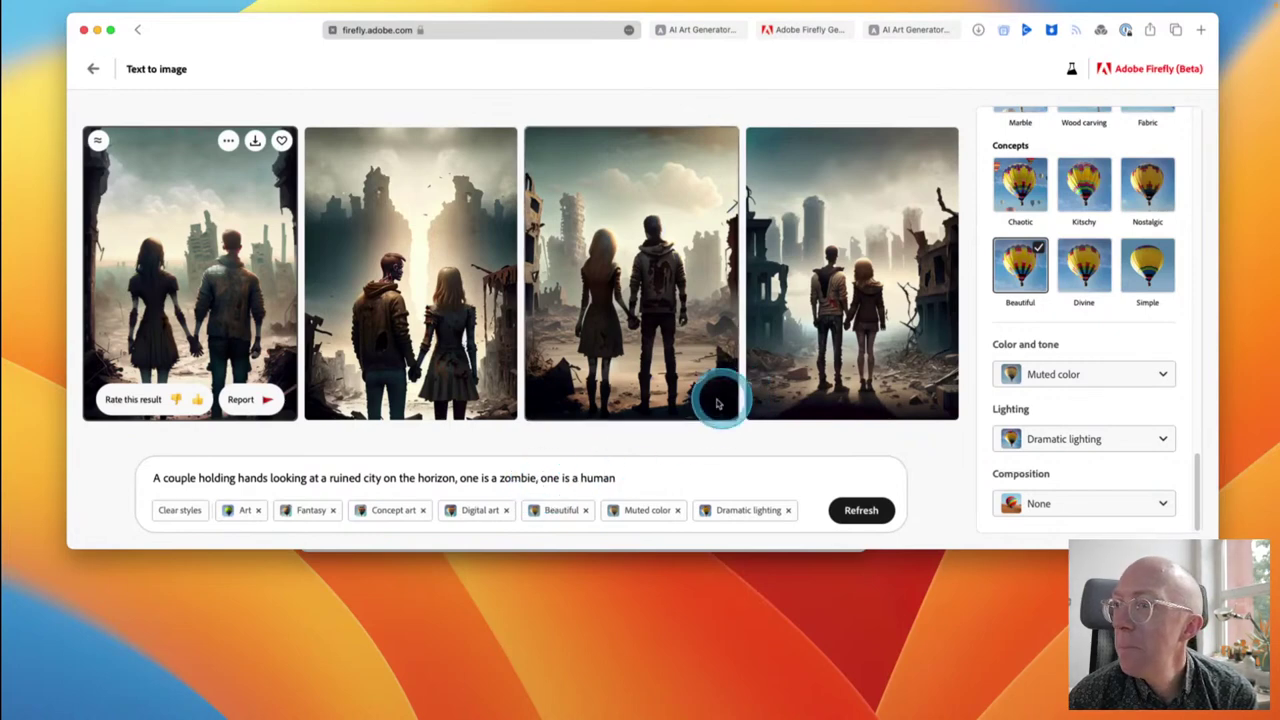
{"action": "mouse_move", "coordinate": [420, 400]}
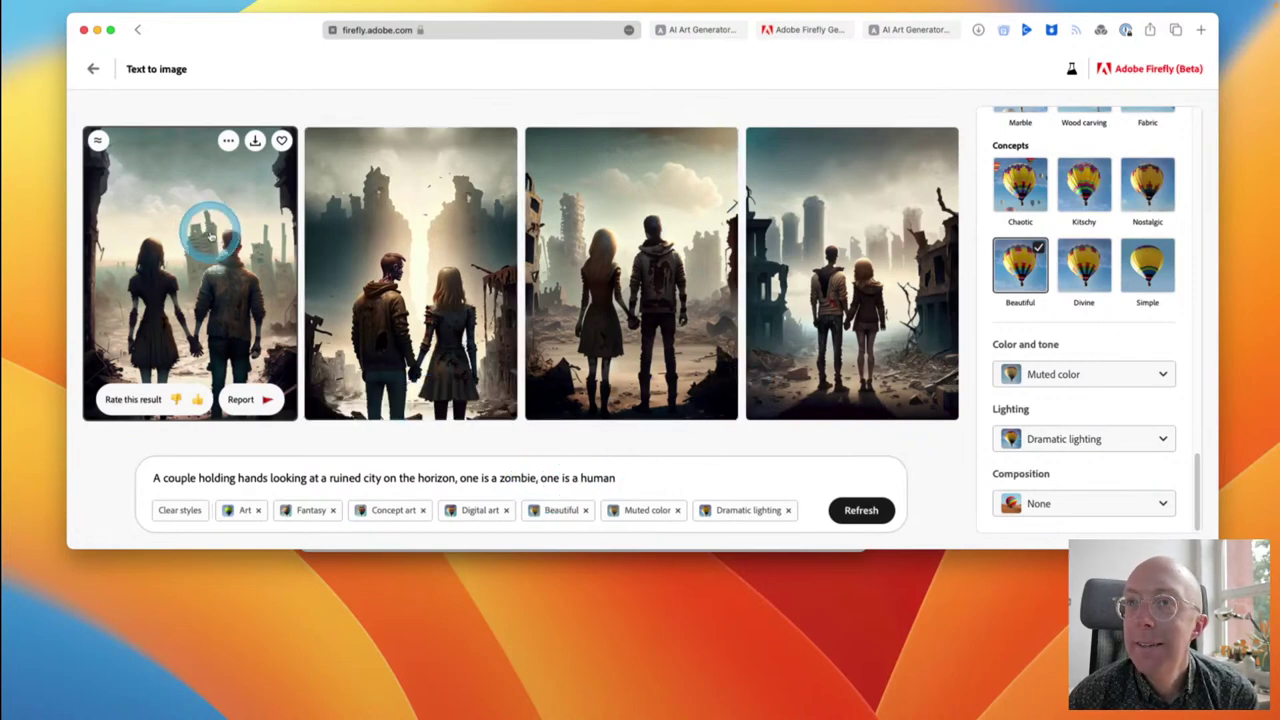
{"action": "left_click", "coordinate": [284, 141]}
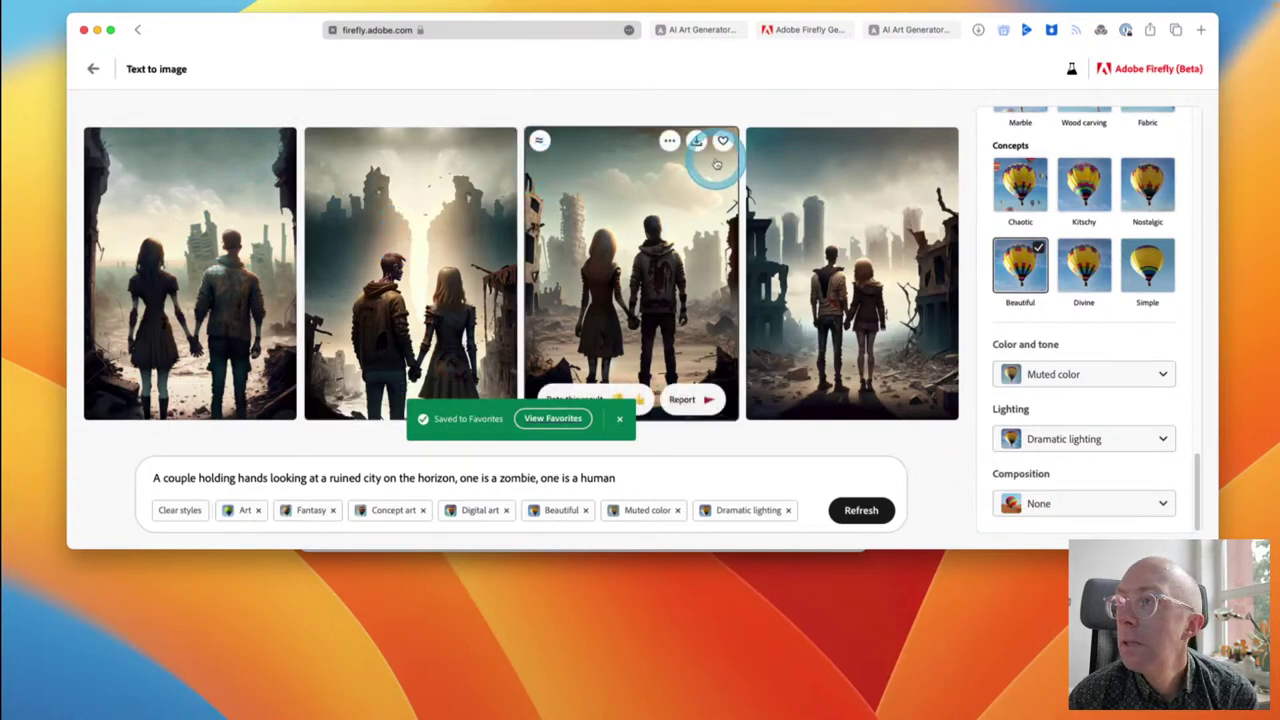
{"action": "left_click", "coordinate": [722, 143]}
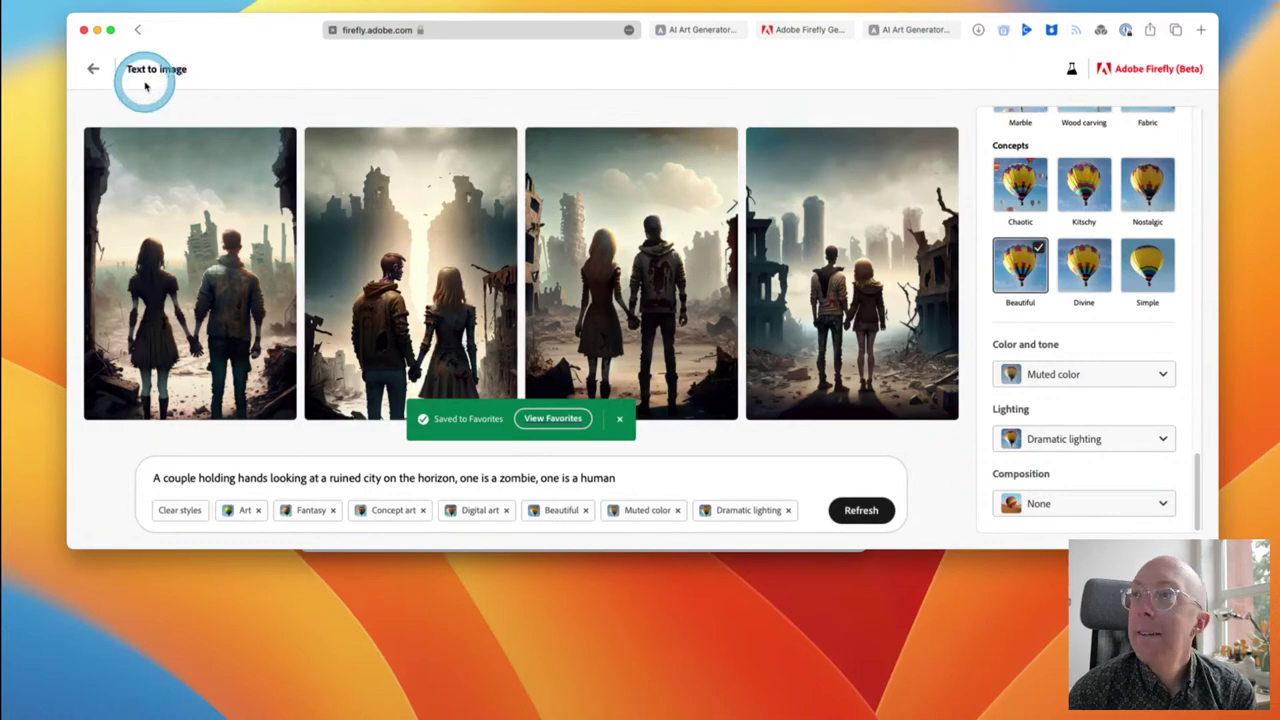
Step: Leave the image generator, open the Text effects generator from the home page, and enter "Chinchilla tales" as the text
{"action": "left_click", "coordinate": [93, 69]}
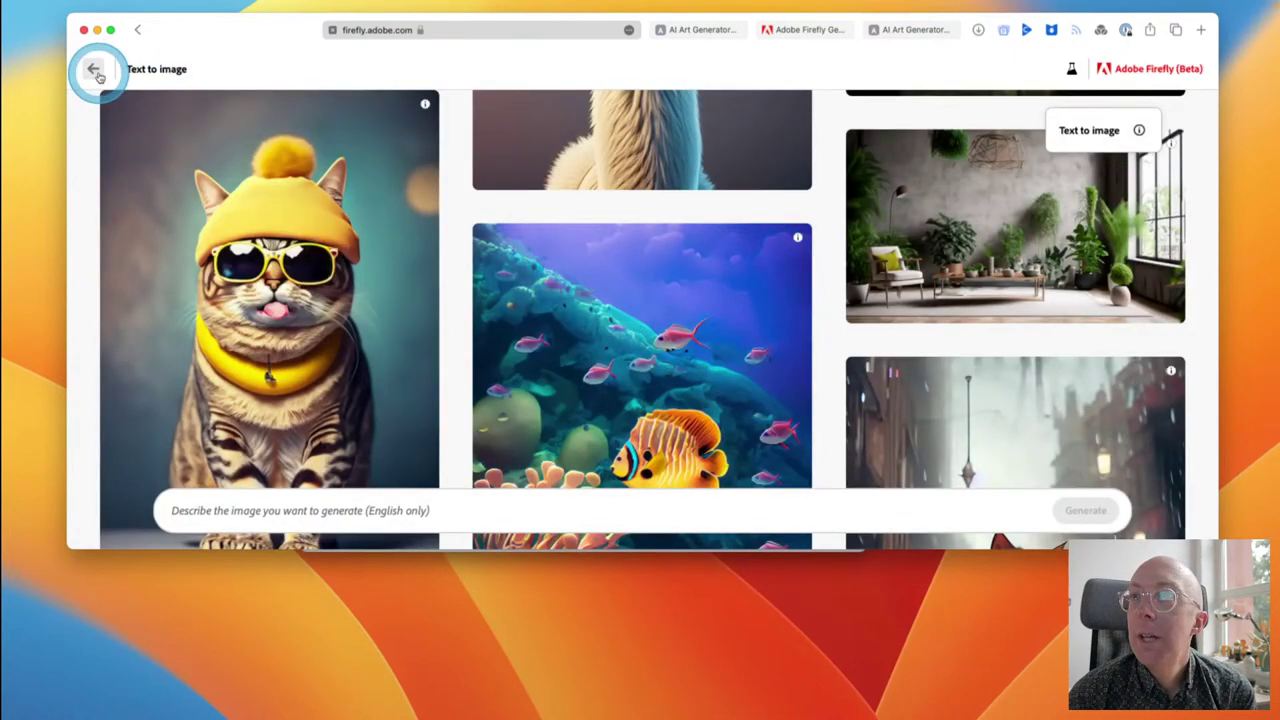
{"action": "left_click", "coordinate": [94, 72]}
{"action": "scroll", "coordinate": [257, 305], "scroll_direction": "down", "scroll_amount": 4}
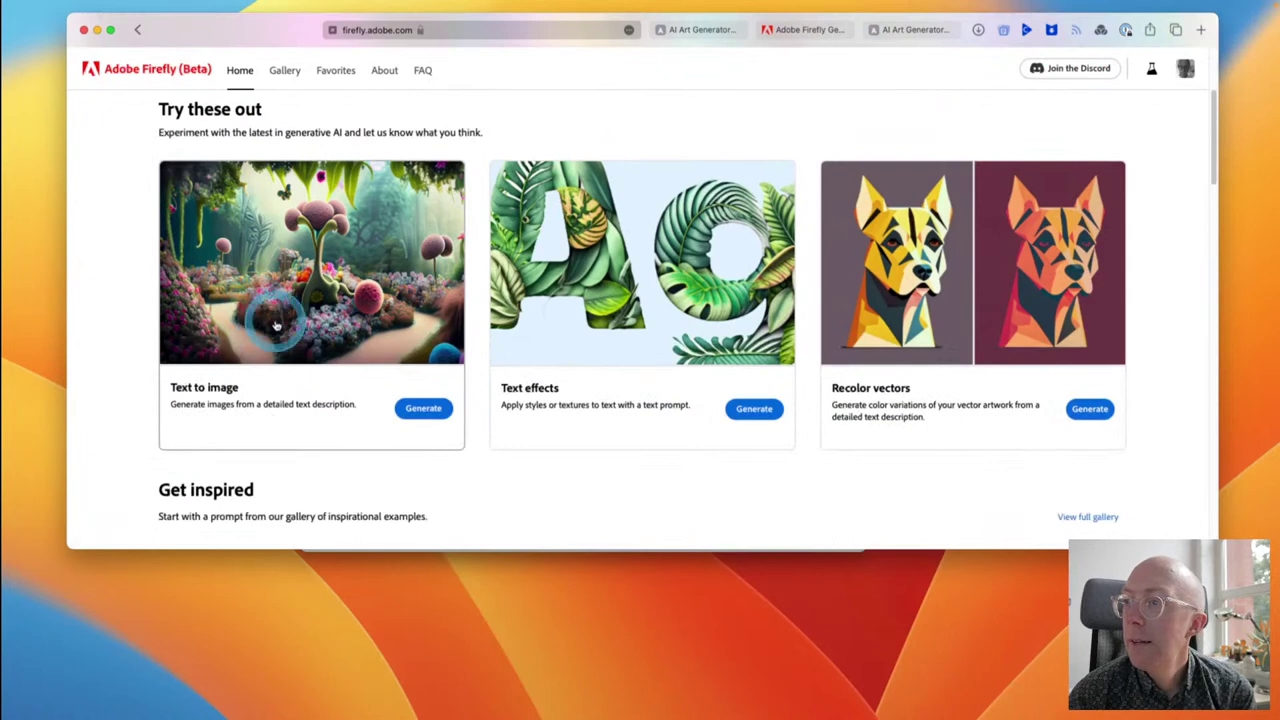
{"action": "left_click", "coordinate": [755, 414]}
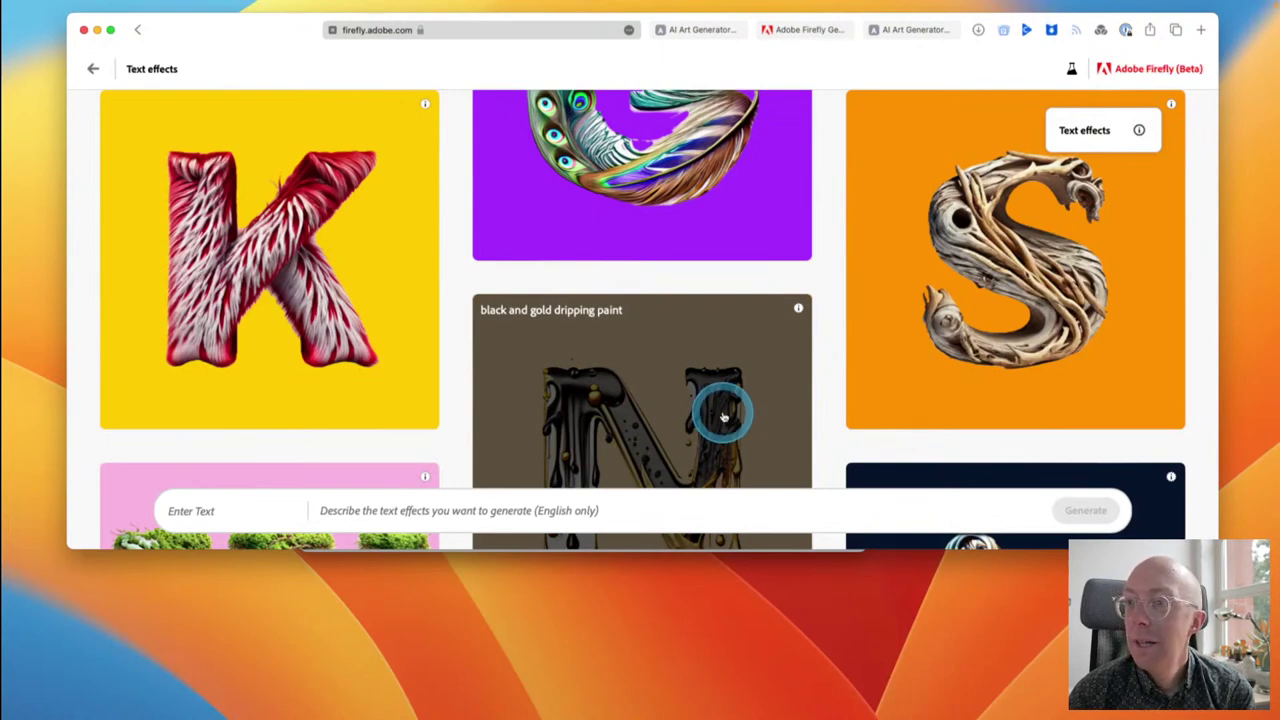
{"action": "left_click", "coordinate": [215, 510]}
{"action": "type", "text": "Chinchilla tales"}
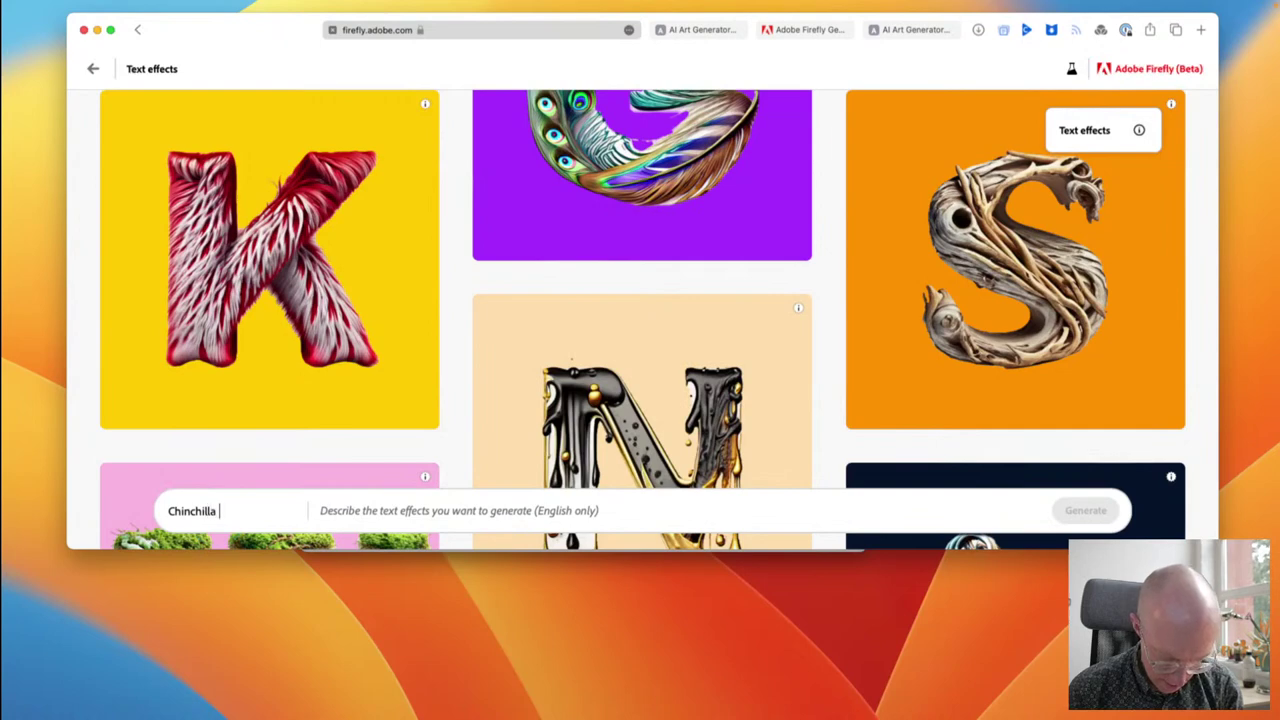
Step: Examine the sample letters in the text effects gallery for ideas for the effect description
{"action": "left_click", "coordinate": [436, 514]}
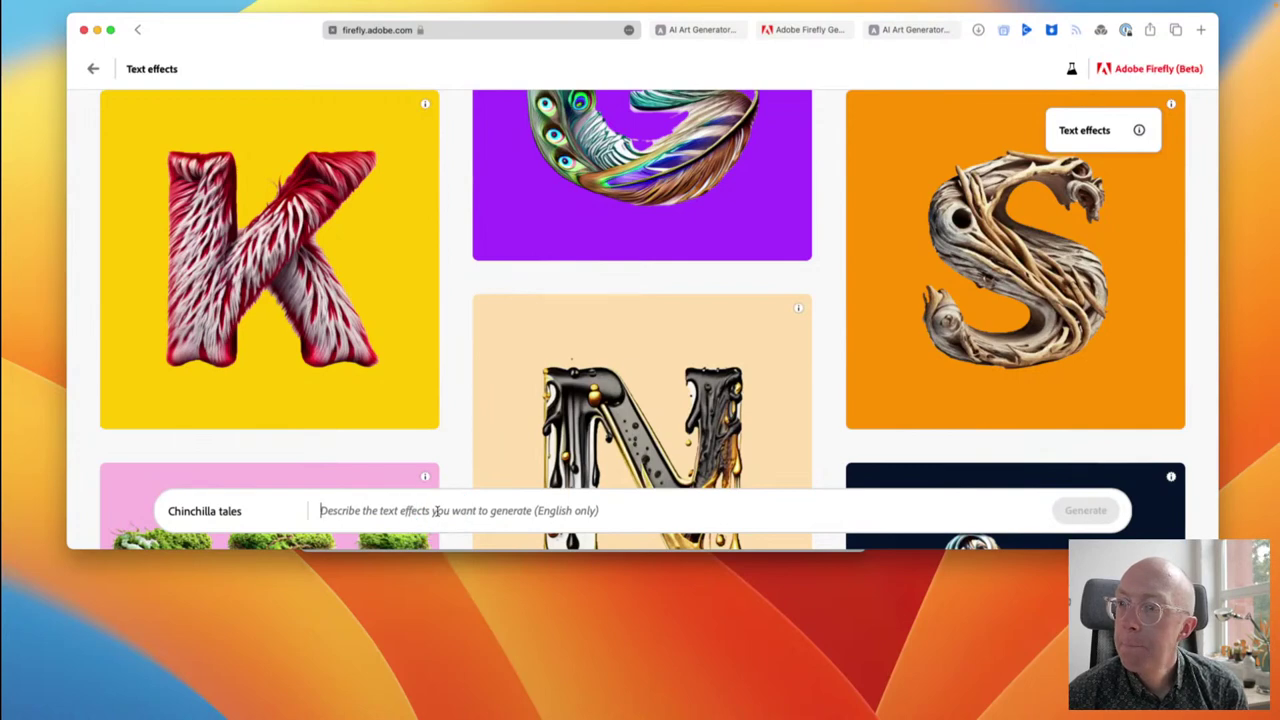
{"action": "left_click", "coordinate": [435, 511]}
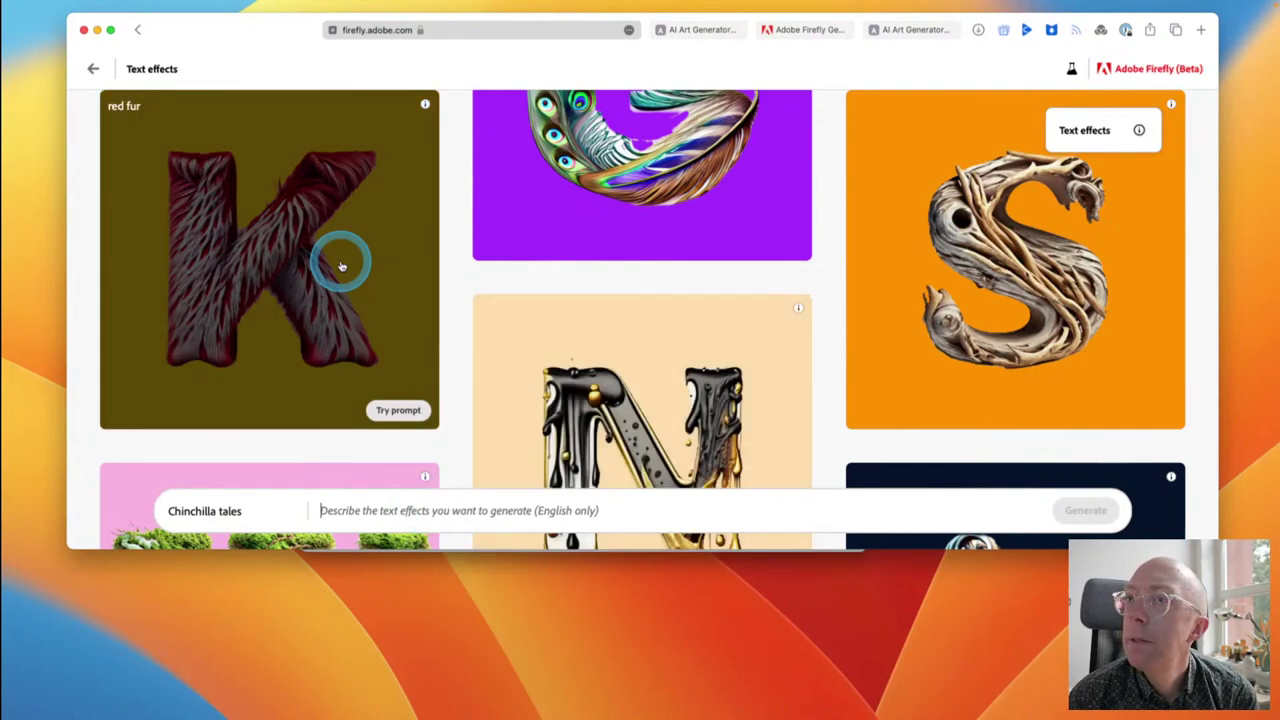
{"action": "scroll", "coordinate": [449, 406], "scroll_direction": "down", "scroll_amount": 10}
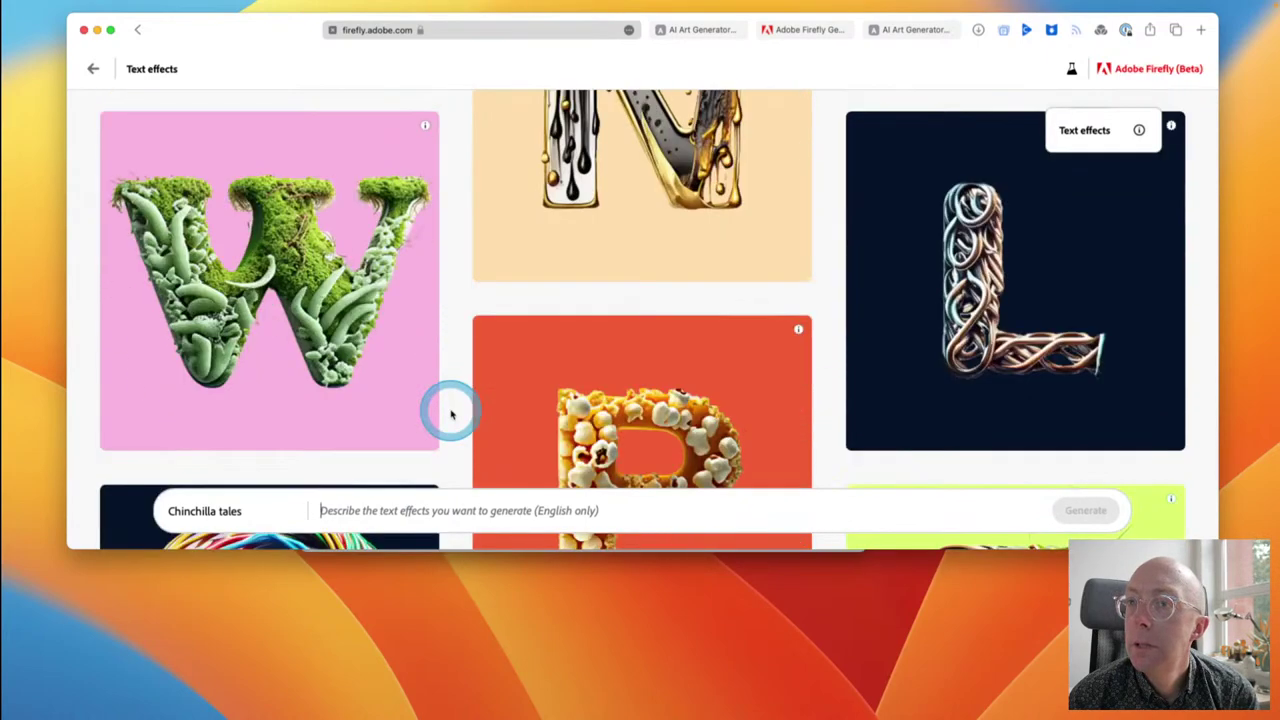
{"action": "scroll", "coordinate": [451, 416], "scroll_direction": "down", "scroll_amount": 15}
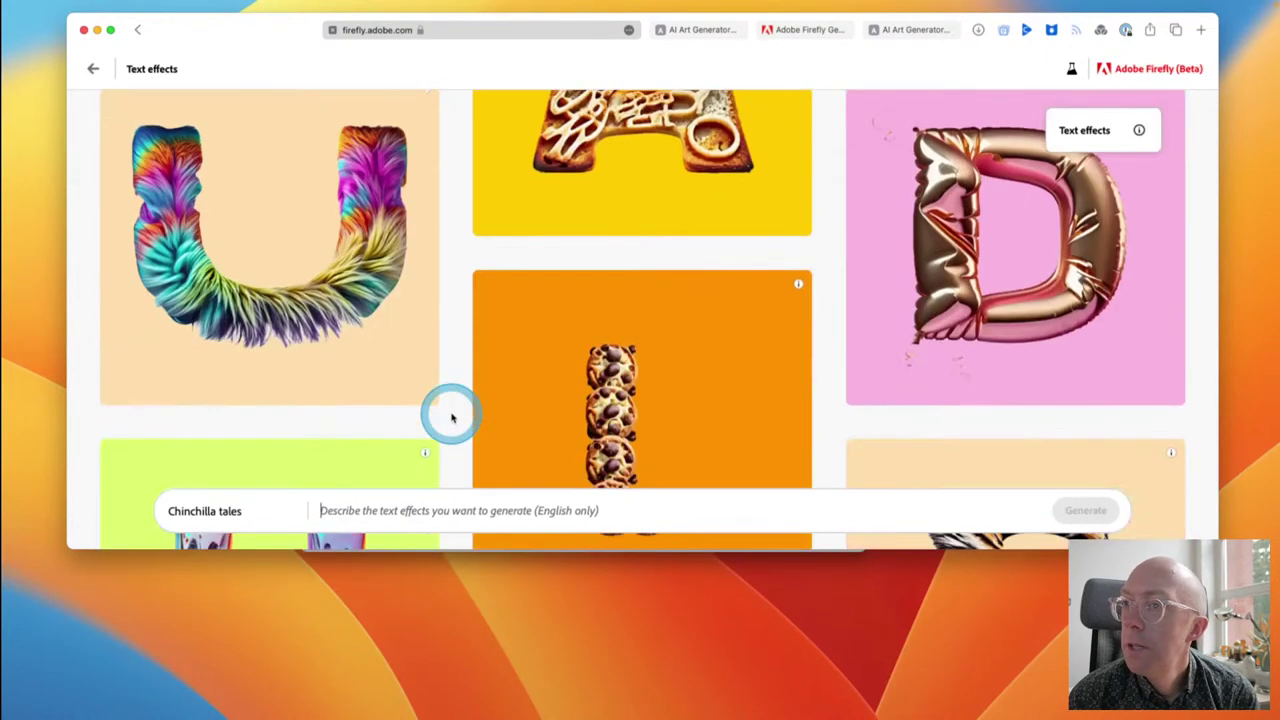
{"action": "scroll", "coordinate": [451, 418], "scroll_direction": "down", "scroll_amount": 15}
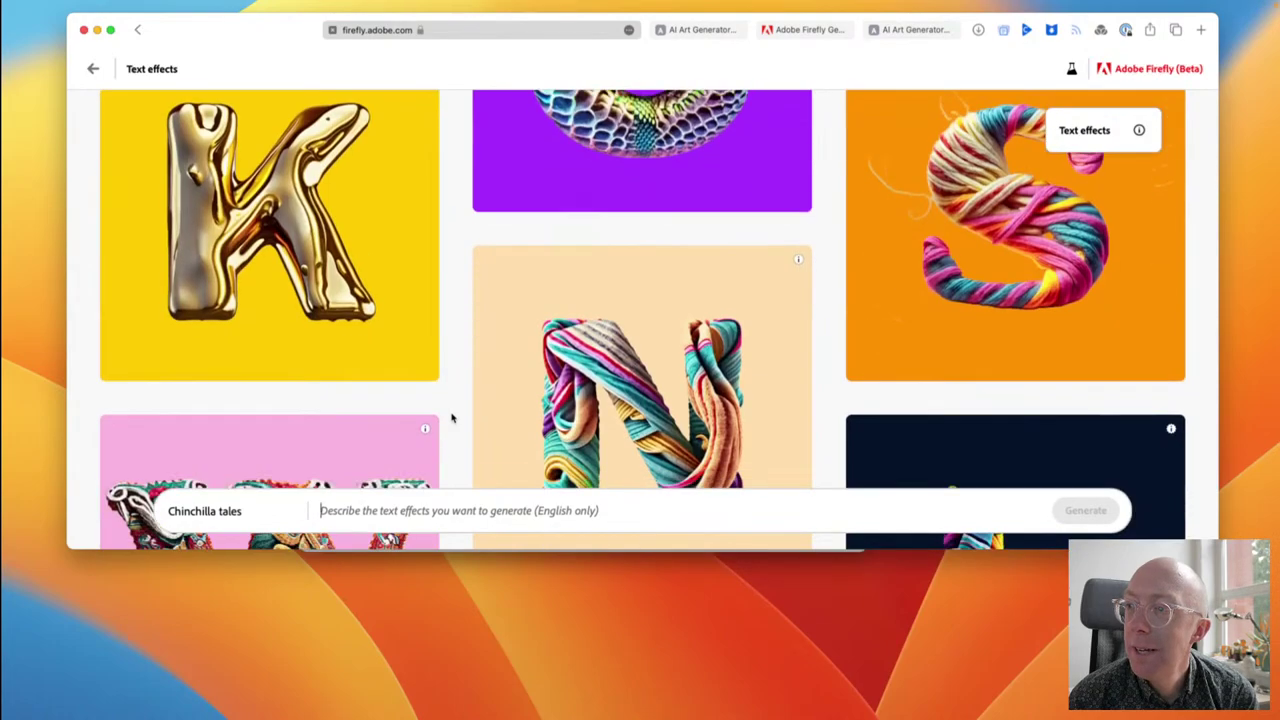
{"action": "scroll", "coordinate": [451, 418], "scroll_direction": "down", "scroll_amount": 4}
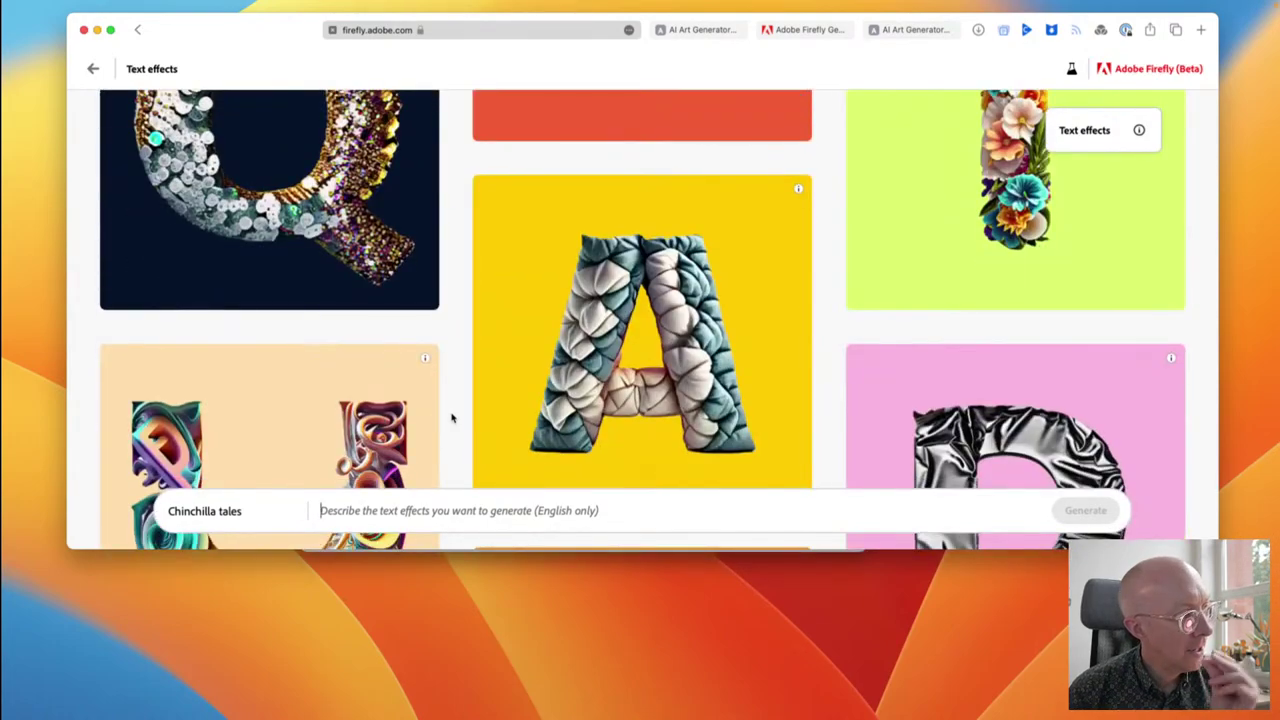
{"action": "left_click", "coordinate": [451, 418]}
{"action": "scroll", "coordinate": [451, 418], "scroll_direction": "down", "scroll_amount": 20}
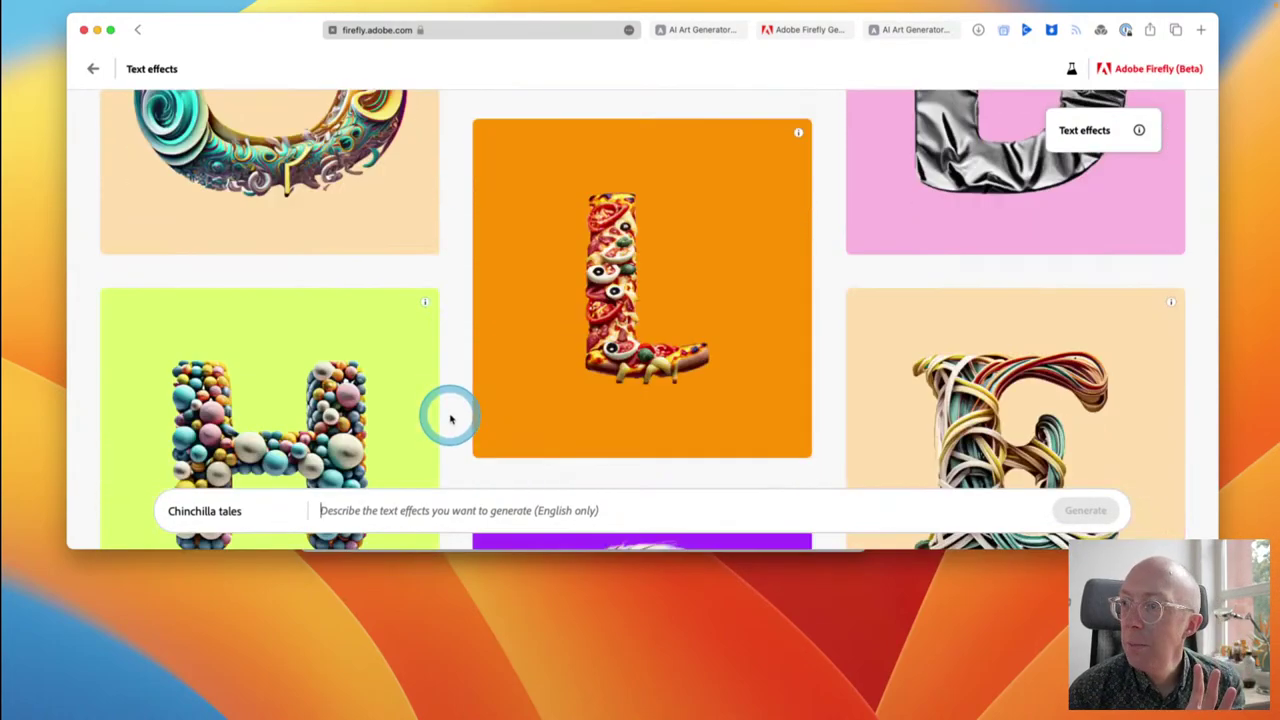
{"action": "scroll", "coordinate": [451, 418], "scroll_direction": "up", "scroll_amount": 10}
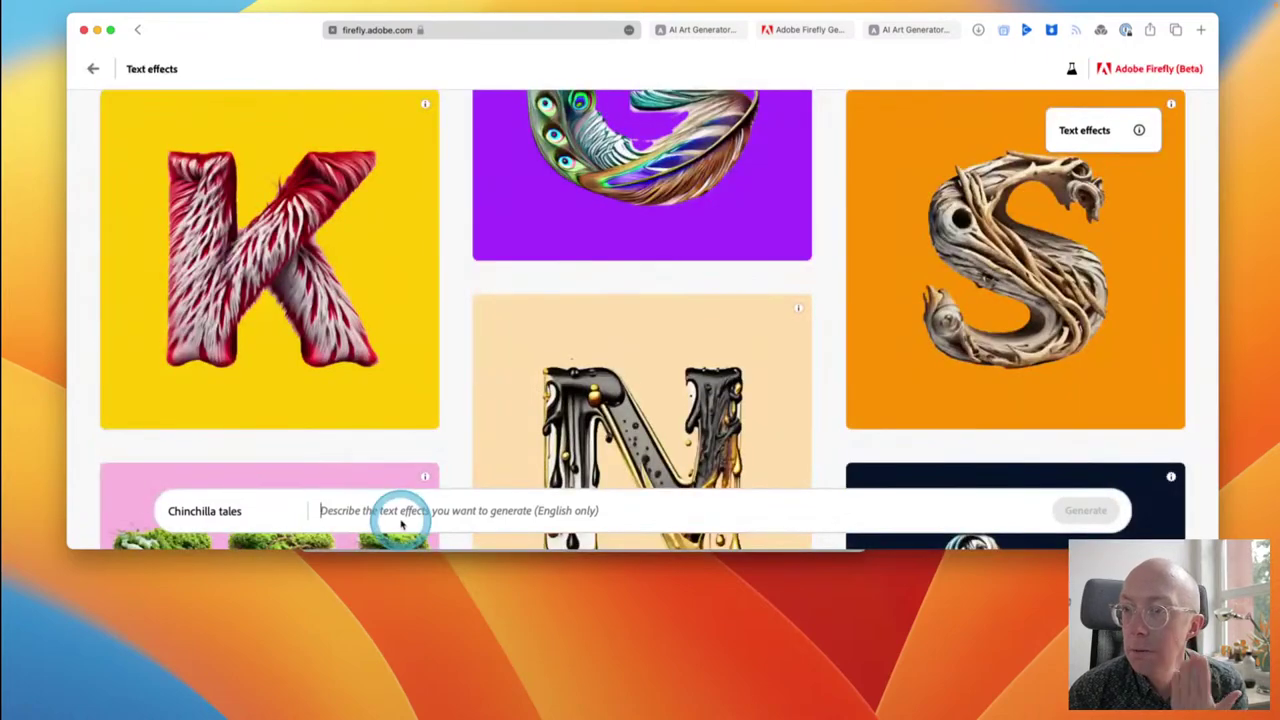
Step: Generate the text effect with the description "Chinchilla tail" and select the second variation
{"action": "type", "text": "Chinchil"}
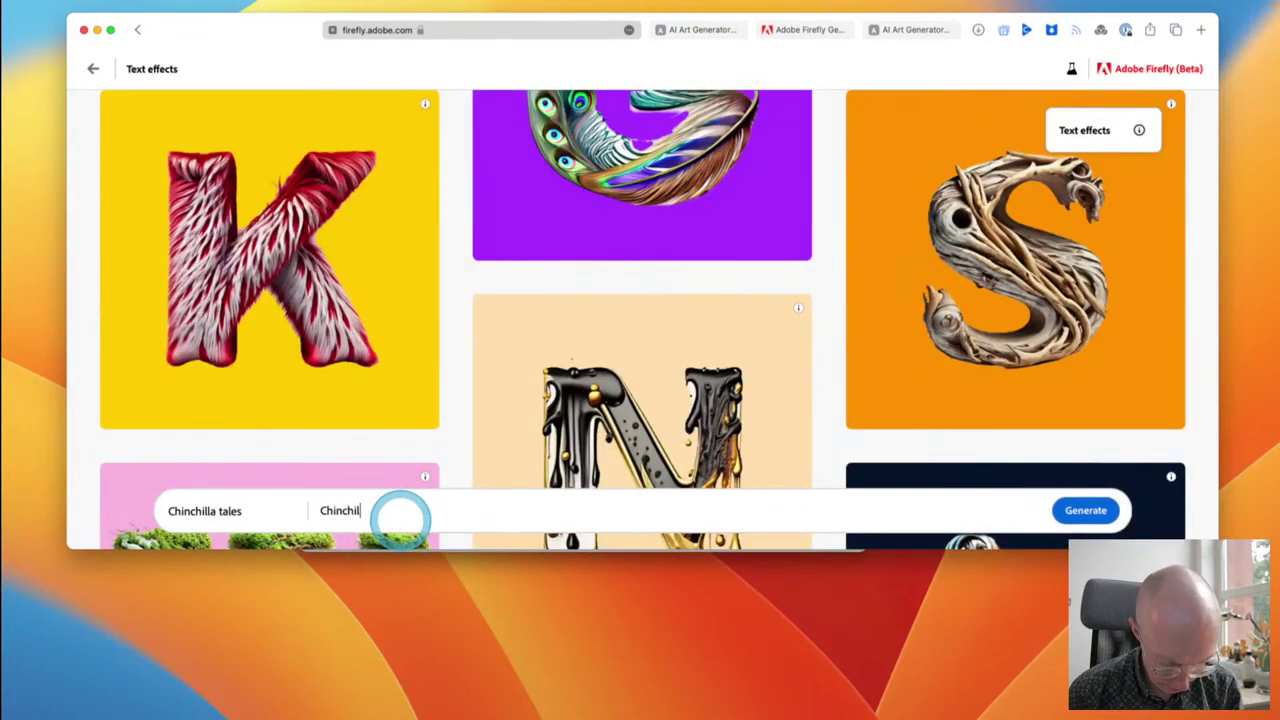
{"action": "type", "text": "la at"}
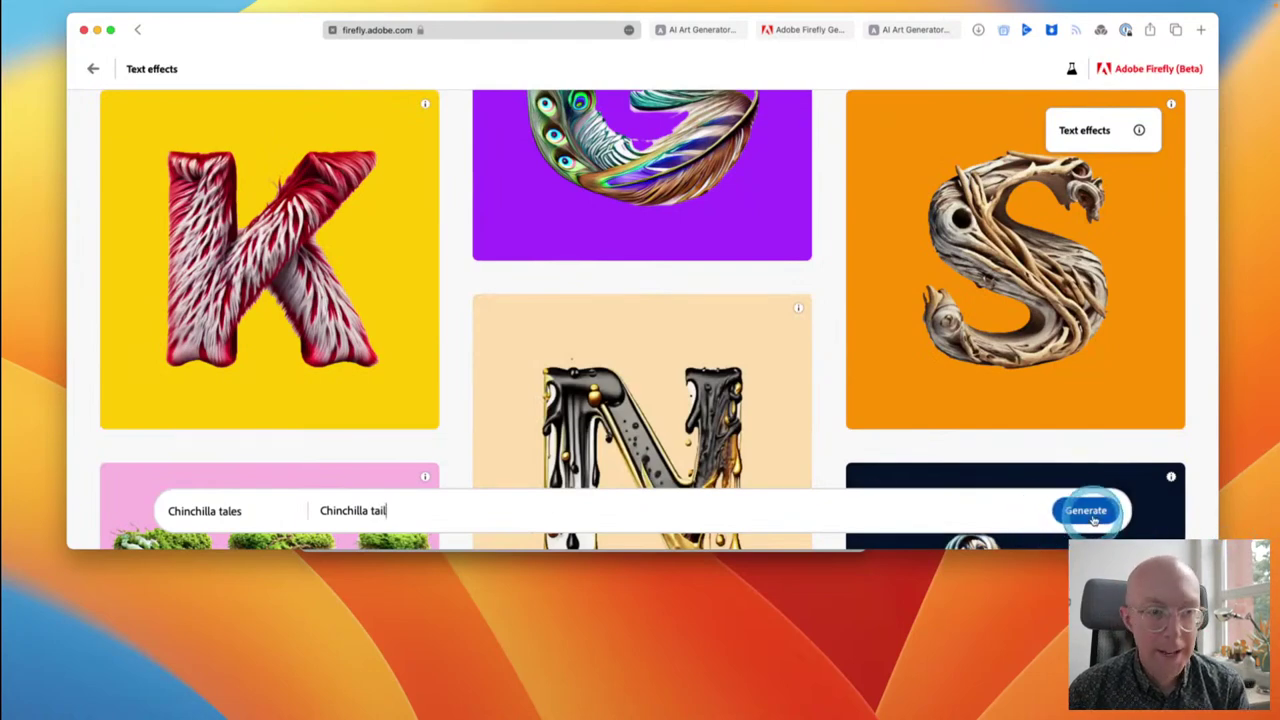
{"action": "left_click", "coordinate": [1092, 518]}
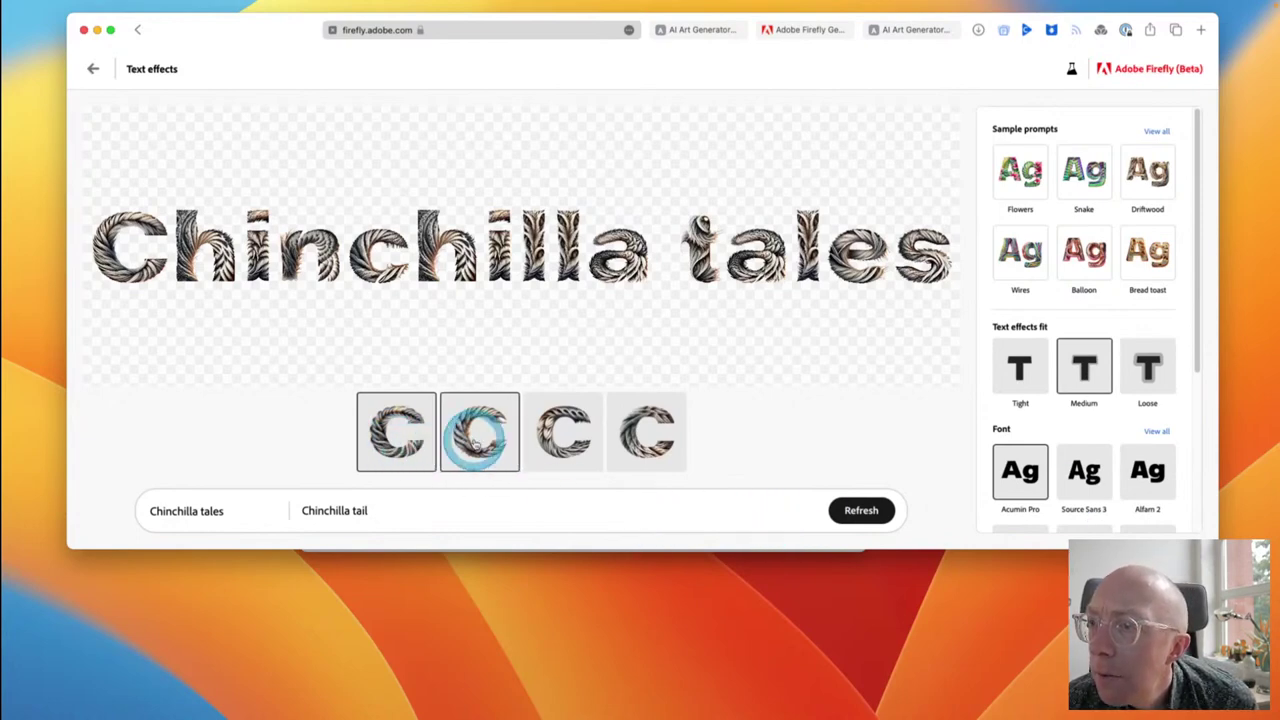
{"action": "left_click", "coordinate": [477, 445]}
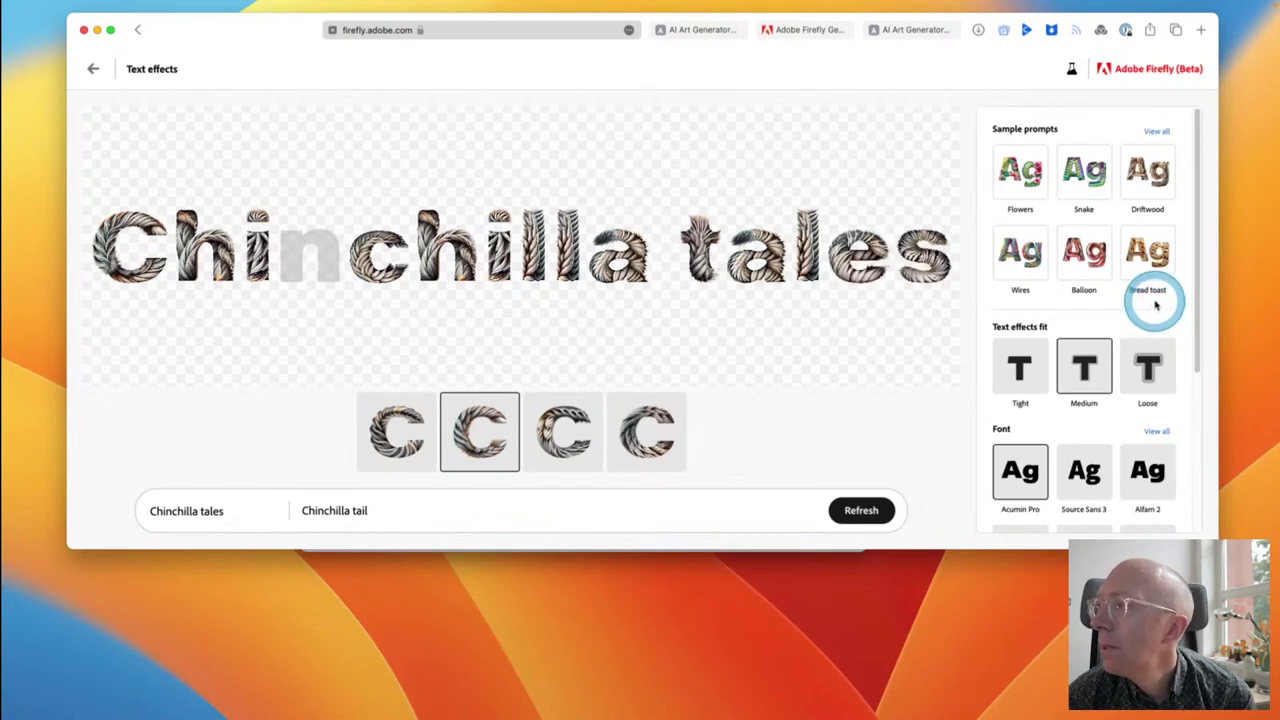
Step: Try the Tight and Loose text effects fits on the lettering, and return the fit to Medium
{"action": "left_click", "coordinate": [1017, 376]}
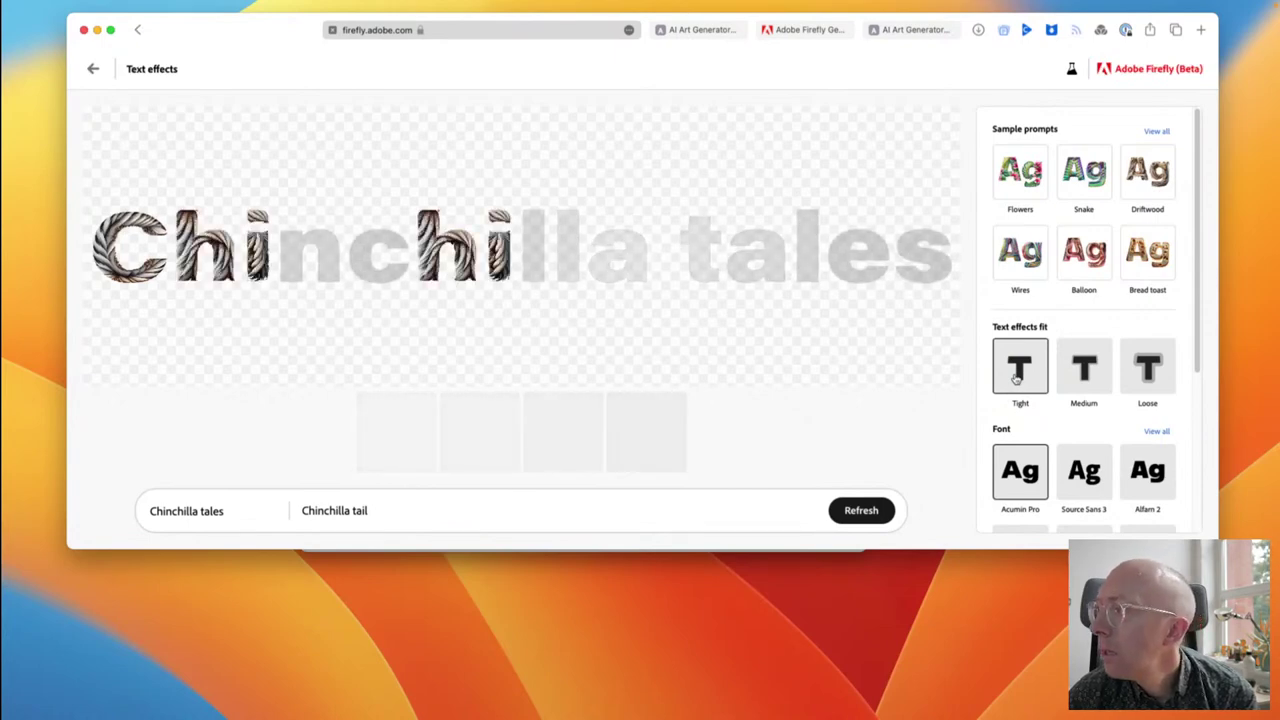
{"action": "left_click", "coordinate": [1151, 378]}
{"action": "left_click", "coordinate": [1150, 380]}
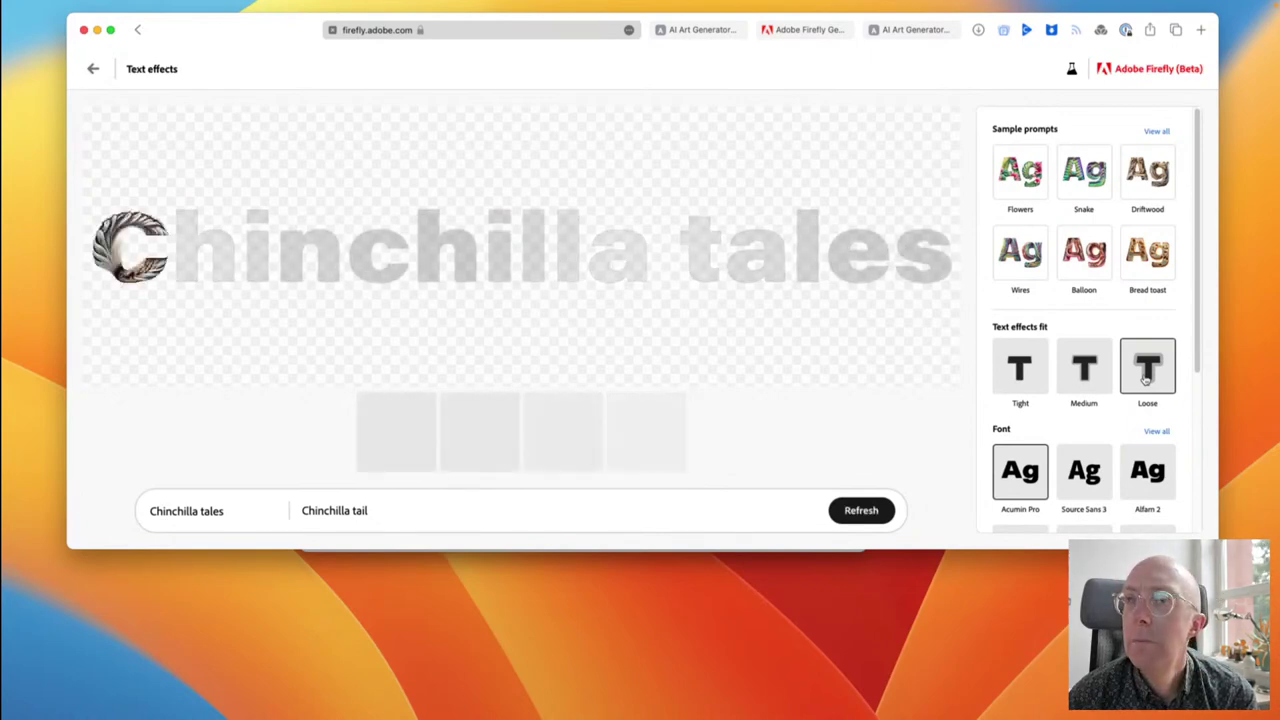
{"action": "left_click", "coordinate": [1084, 370]}
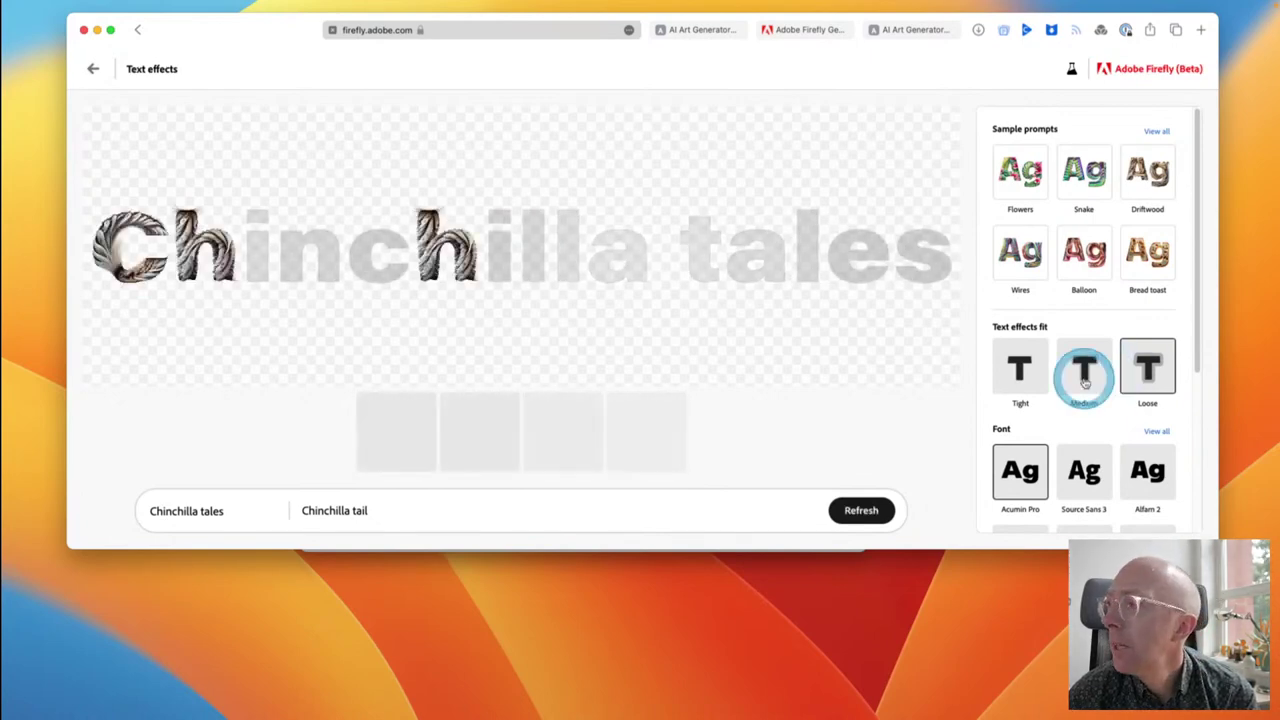
Step: Change the font of the lettering to Source Sans 3
{"action": "left_click", "coordinate": [1067, 432]}
{"action": "scroll", "coordinate": [1067, 432], "scroll_direction": "down", "scroll_amount": 3}
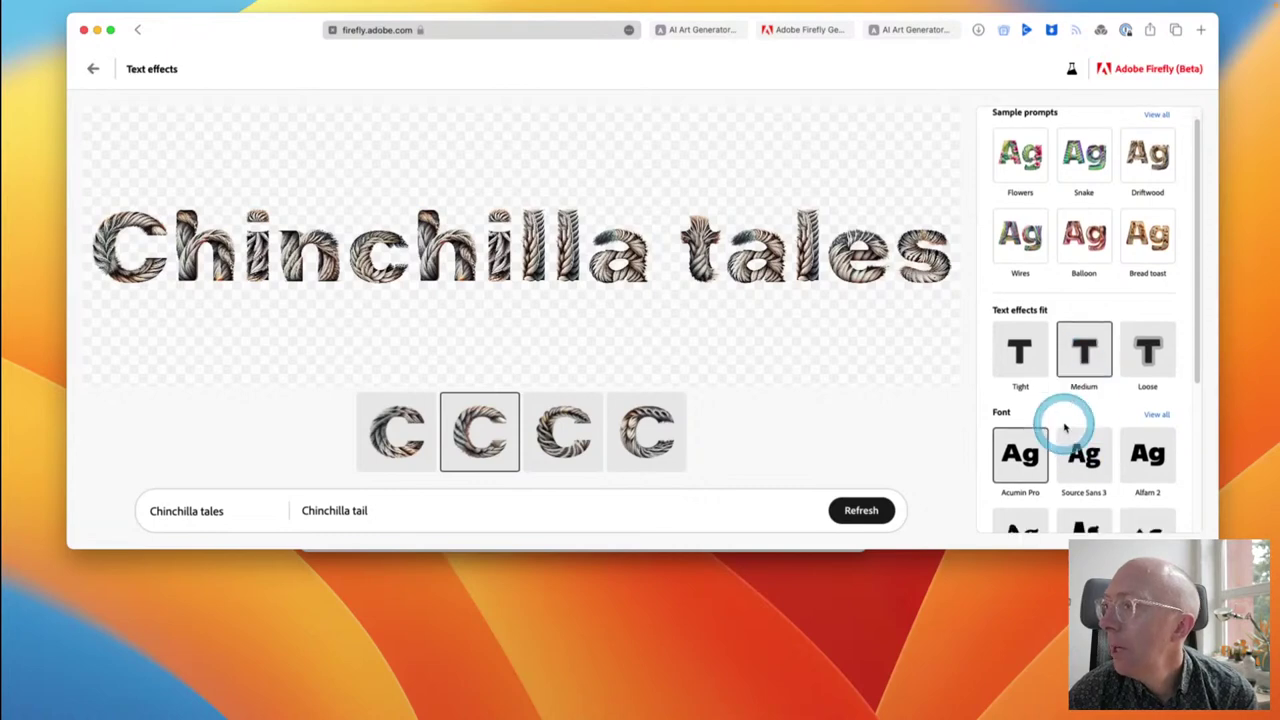
{"action": "scroll", "coordinate": [1064, 428], "scroll_direction": "down", "scroll_amount": 2}
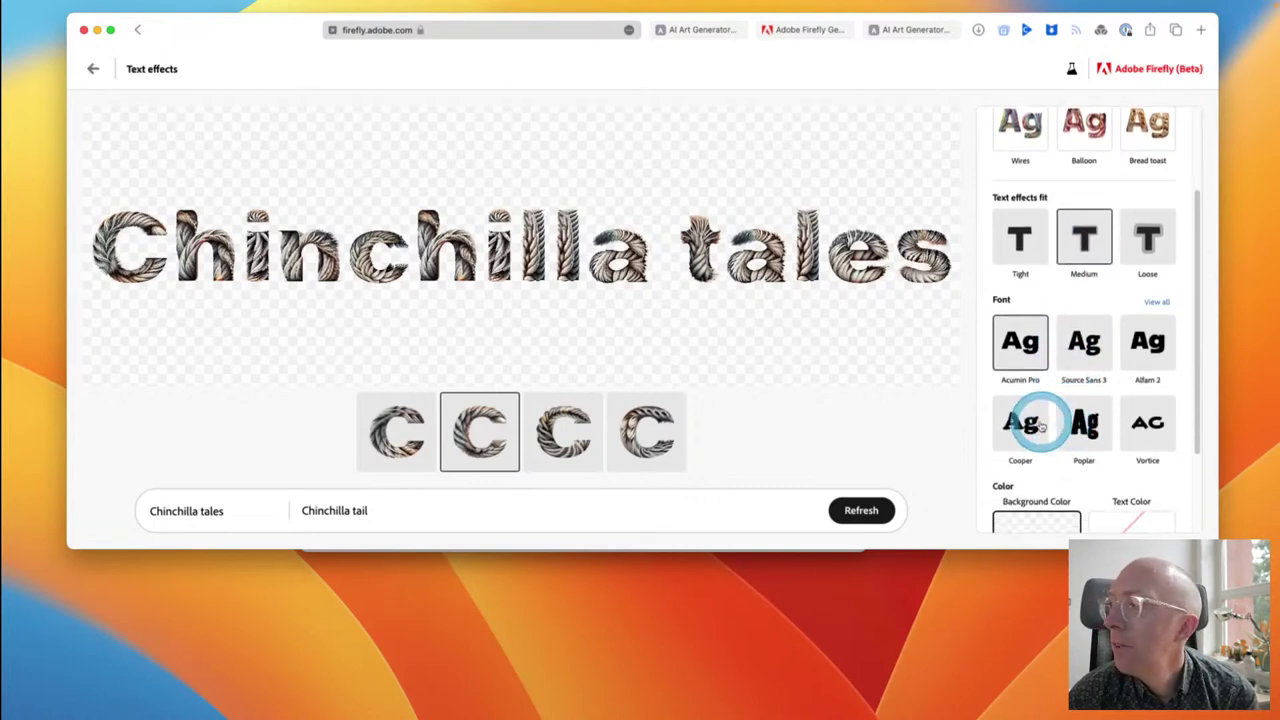
{"action": "left_click", "coordinate": [1095, 343]}
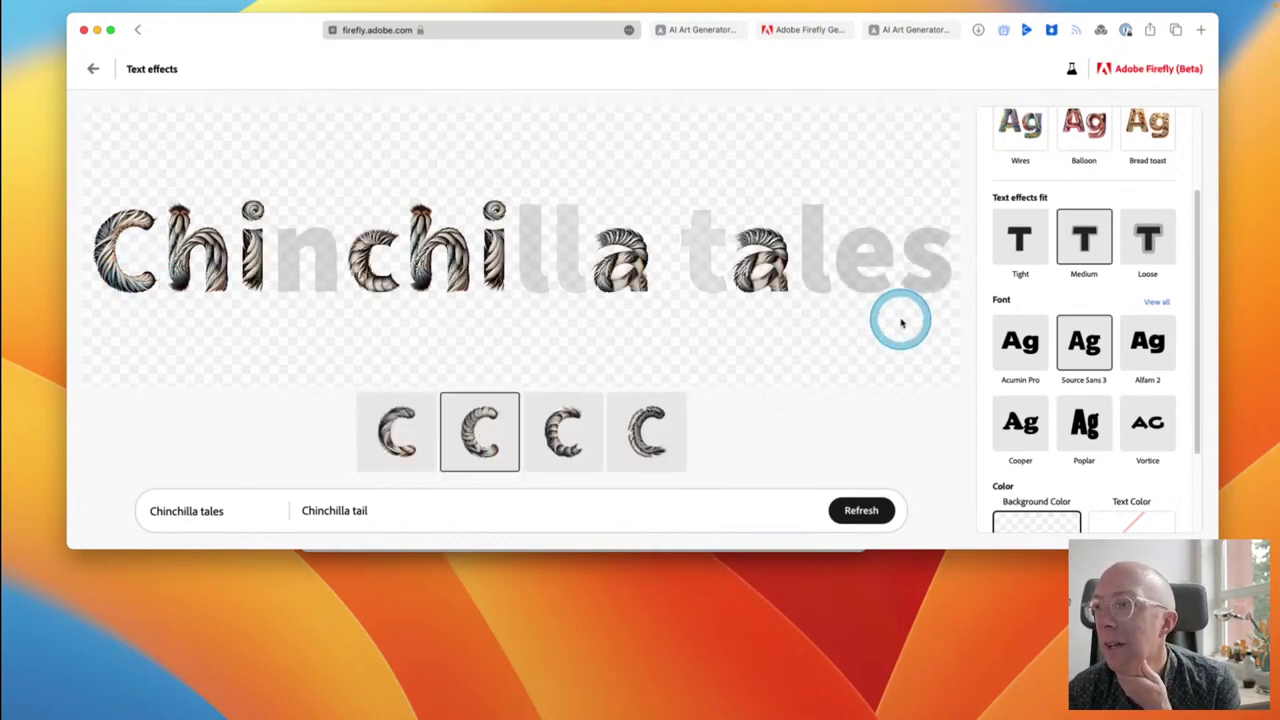
Step: Apply the first variation of the text effect to the lettering and look over the color options
{"action": "left_click", "coordinate": [408, 448]}
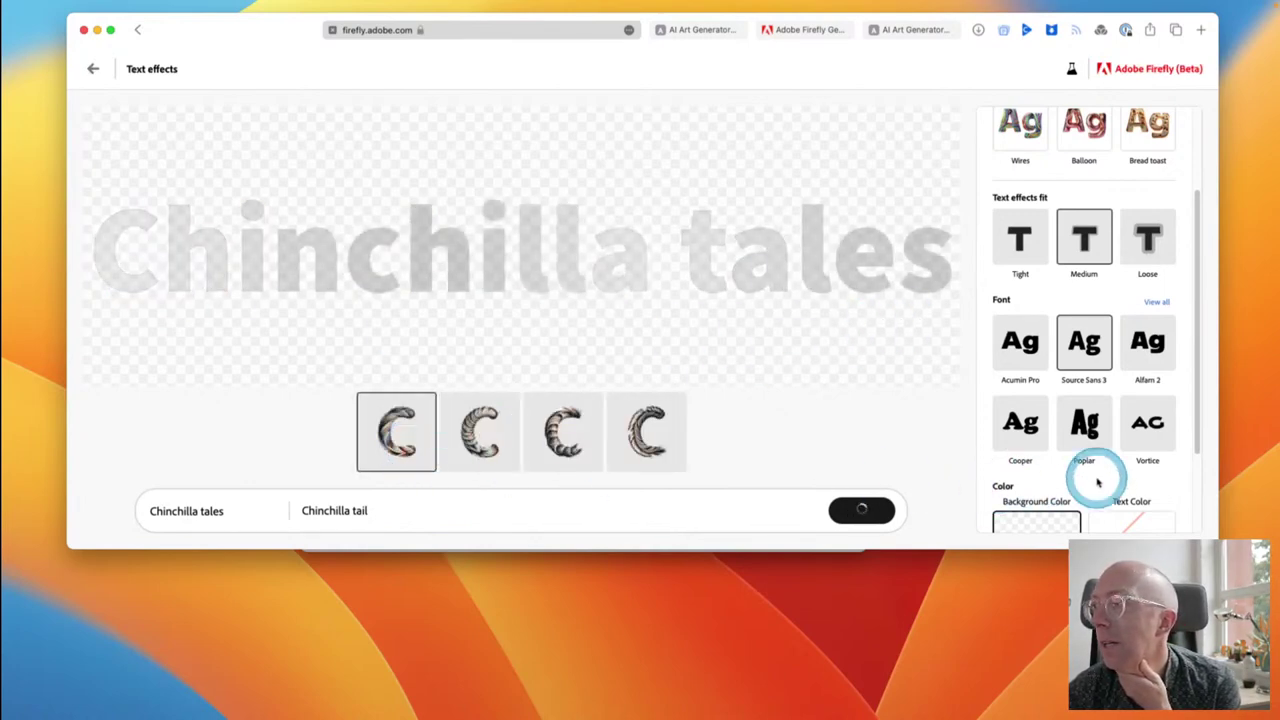
{"action": "scroll", "coordinate": [1097, 483], "scroll_direction": "down", "scroll_amount": 3}
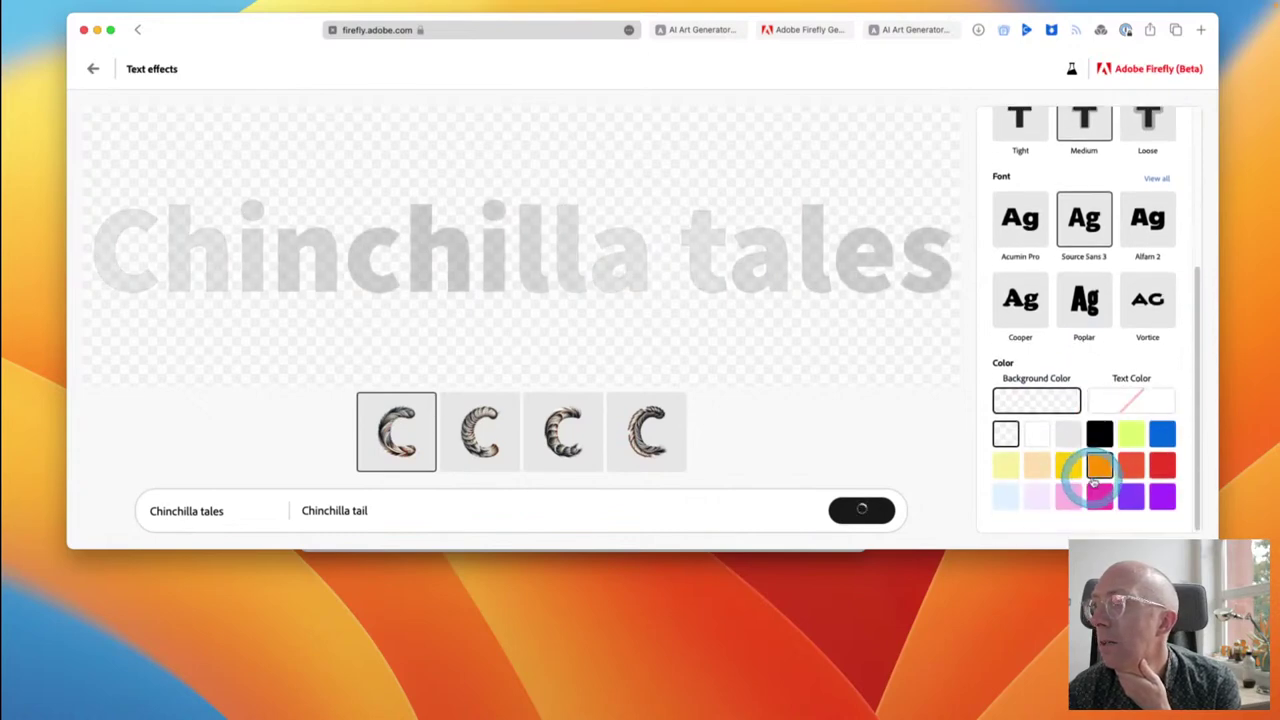
{"action": "scroll", "coordinate": [1097, 483], "scroll_direction": "up", "scroll_amount": 5}
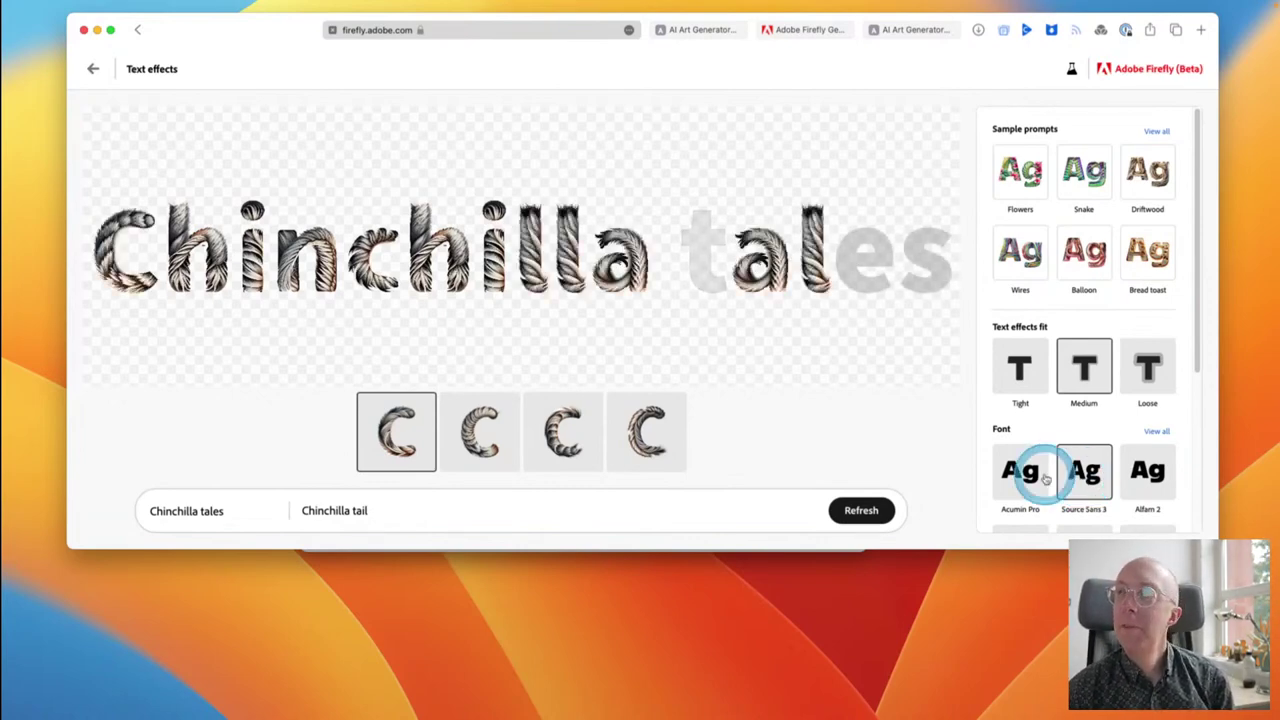
Step: Generate the lettering again with the effect description extended to "Fluffy Chinchilla tail"
{"action": "left_click", "coordinate": [297, 509]}
{"action": "left_click", "coordinate": [392, 517]}
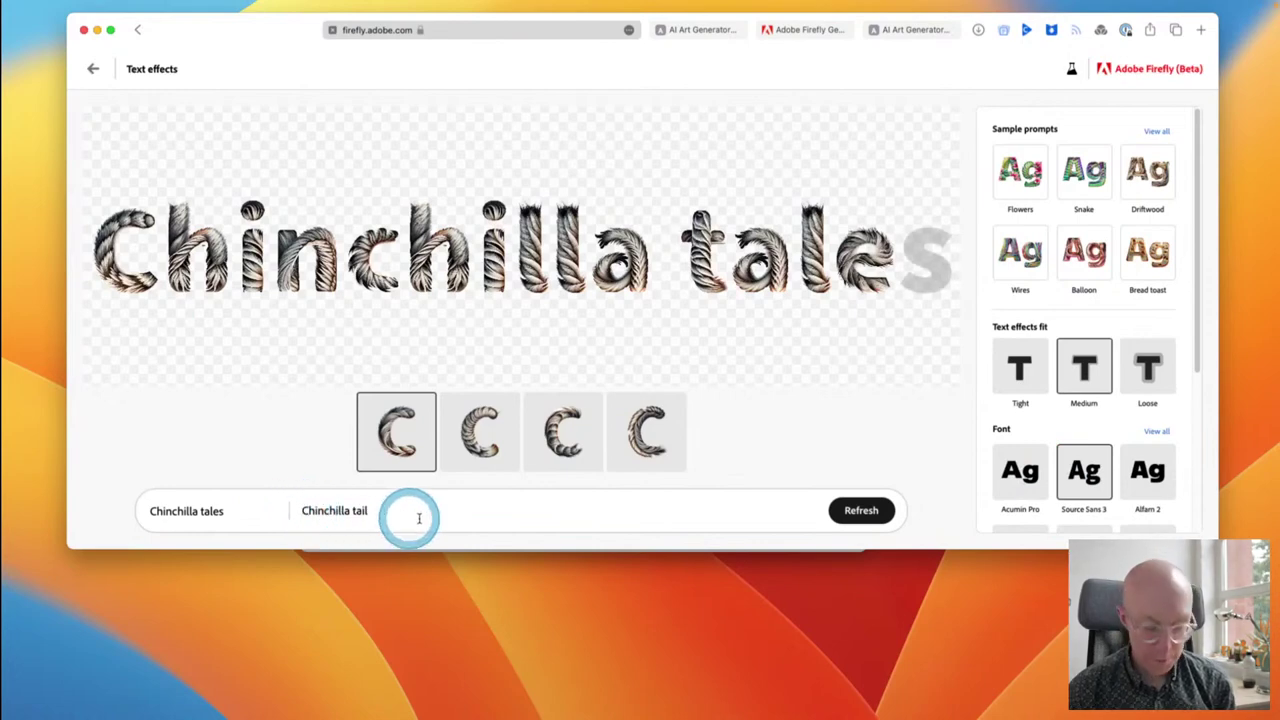
{"action": "type", "text": "Fluffy"}
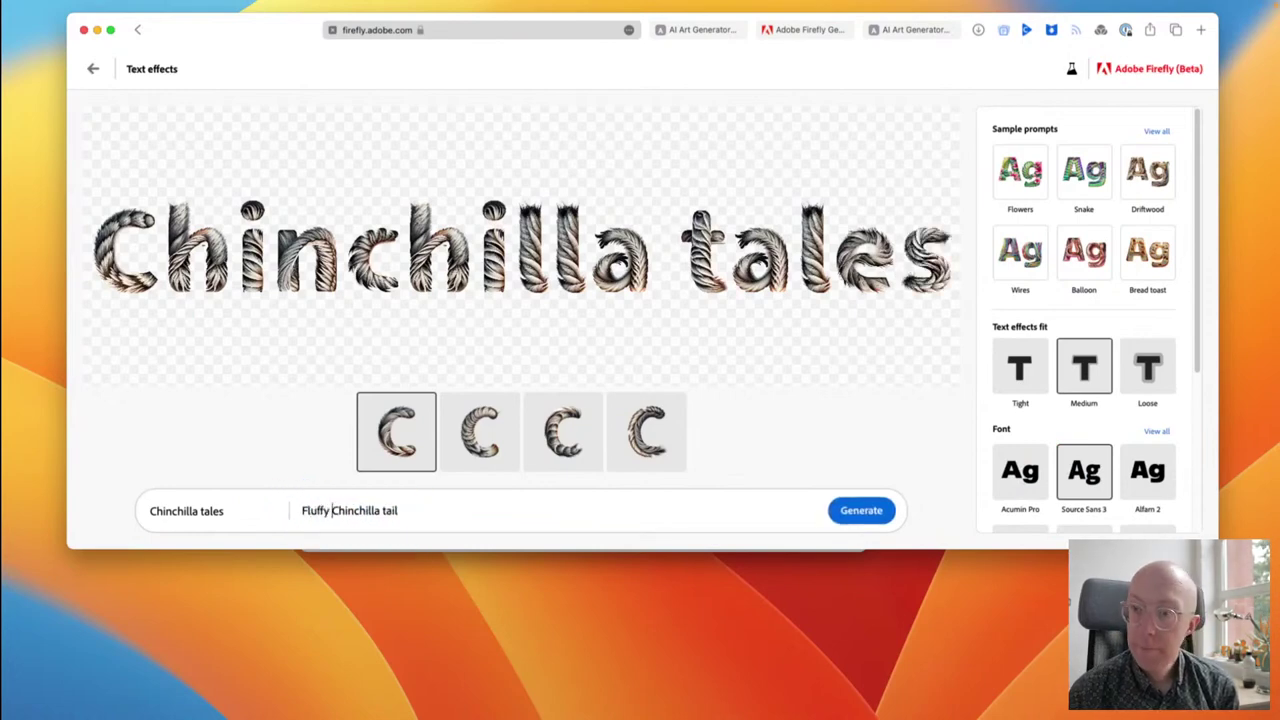
{"action": "left_click", "coordinate": [853, 512]}
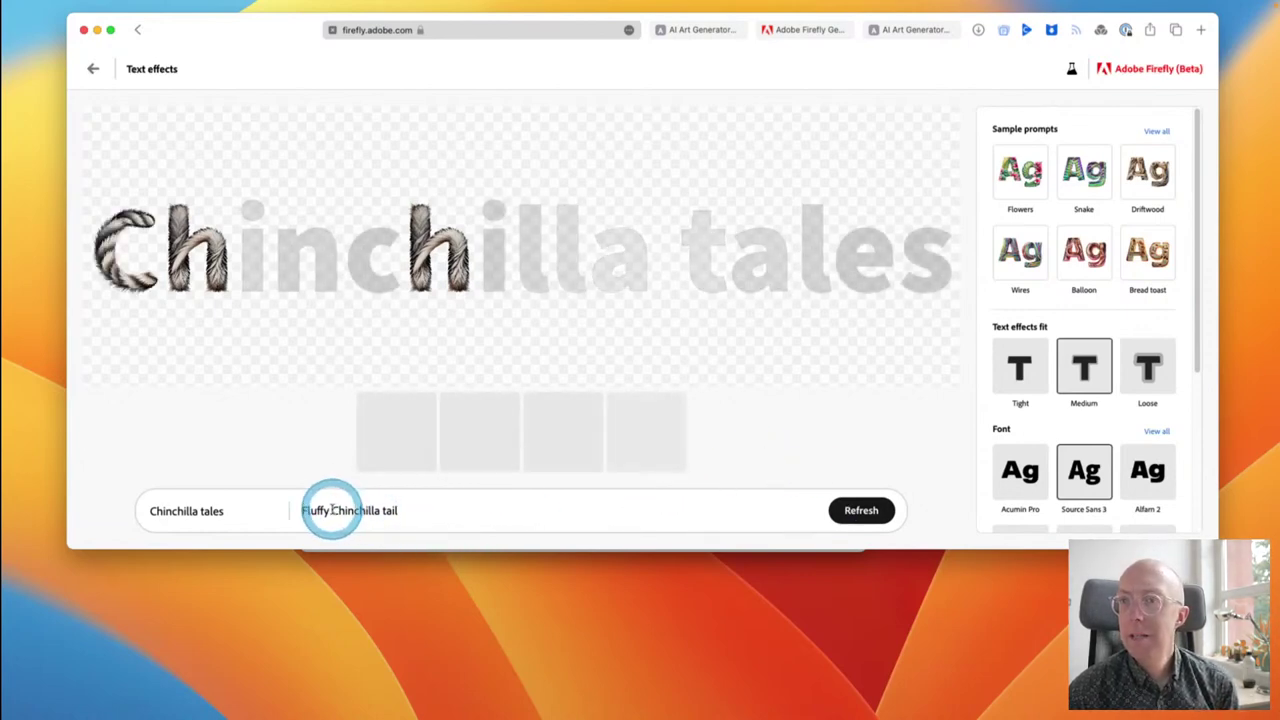
Step: Replace the effect description with "Animal tail" and generate the lettering
{"action": "triple_click", "coordinate": [329, 510]}
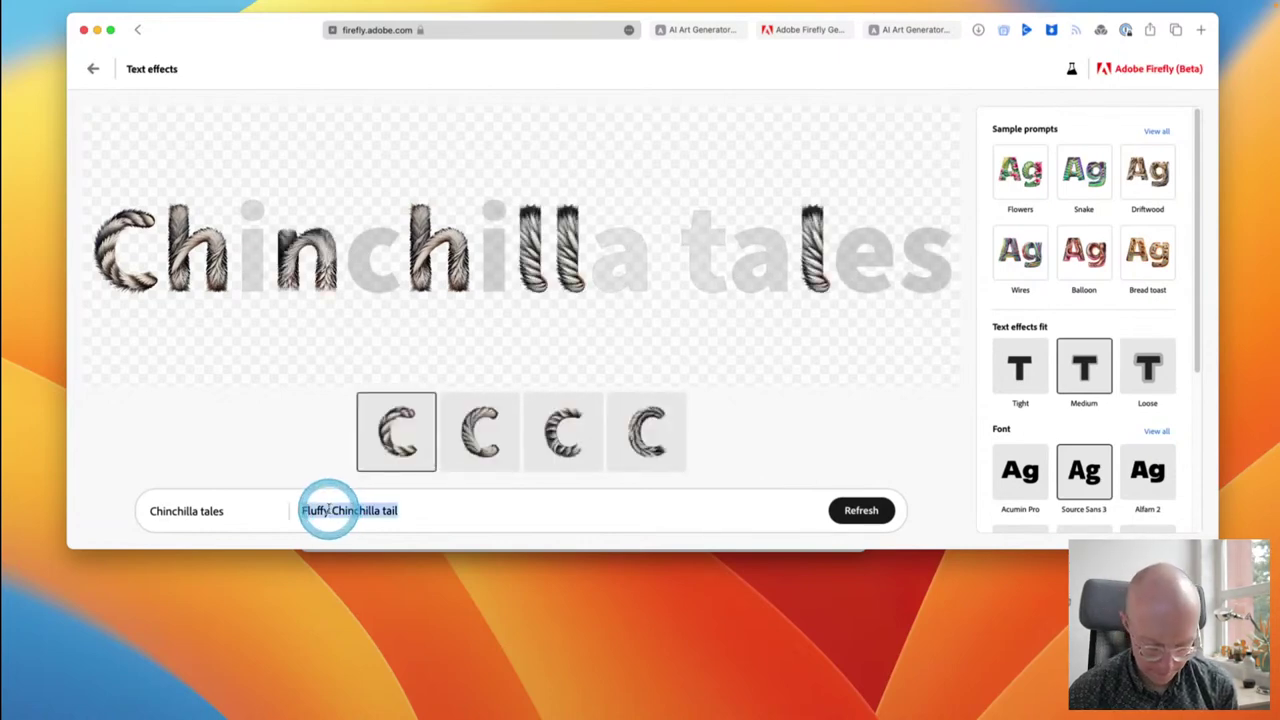
{"action": "type", "text": "Animal "}
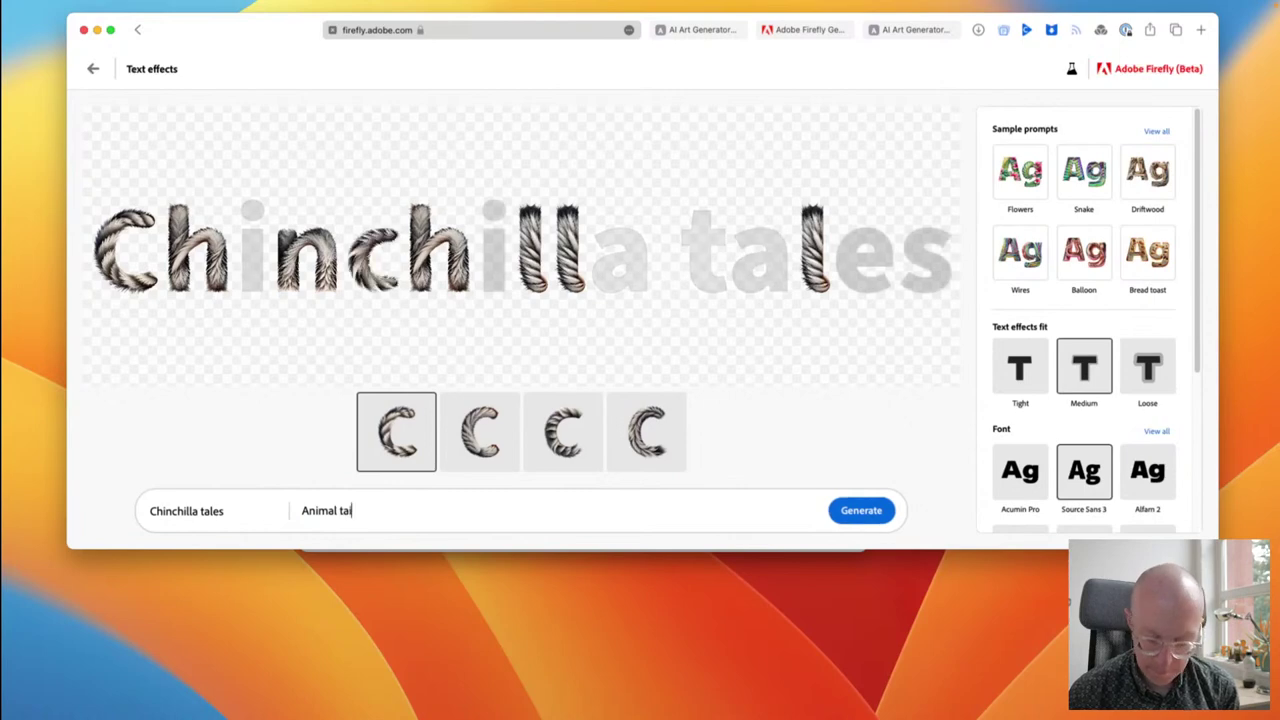
{"action": "type", "text": "tail"}
{"action": "left_click", "coordinate": [868, 510]}
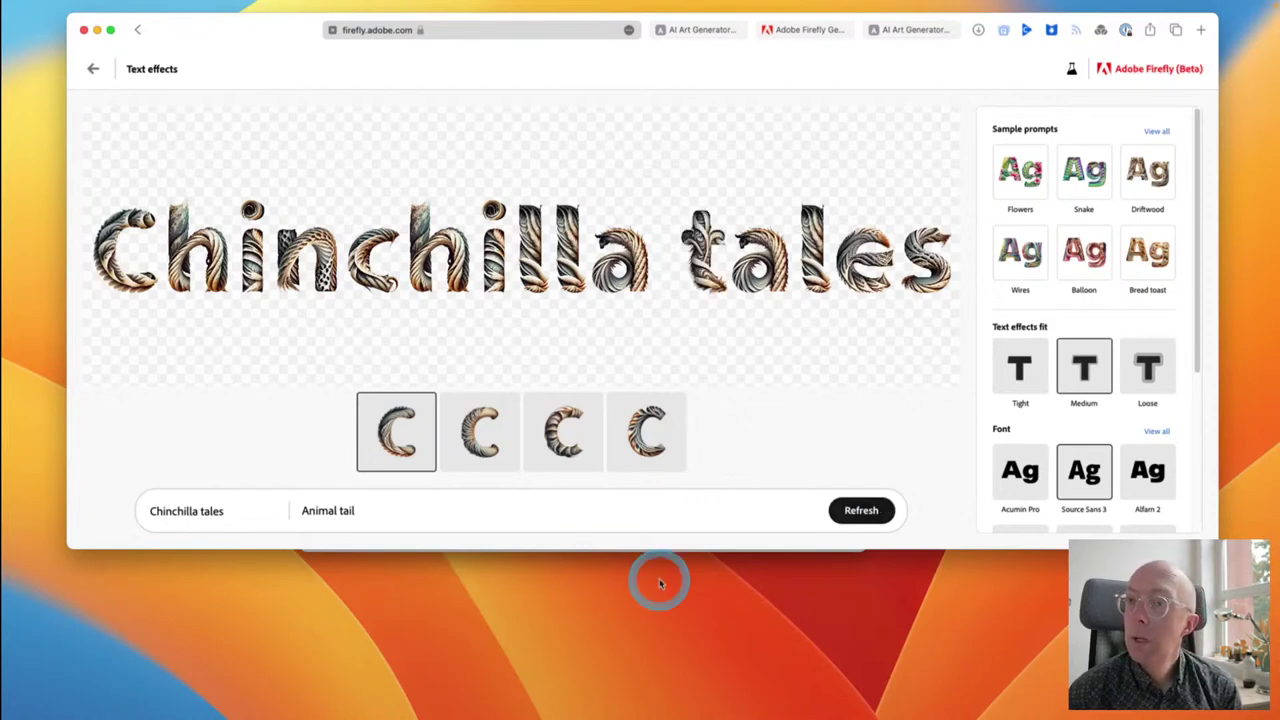
Step: Change the lettering to "The Good Book" and generate it with the effect description "Bound leather"
{"action": "triple_click", "coordinate": [198, 510]}
{"action": "type", "text": "T"}
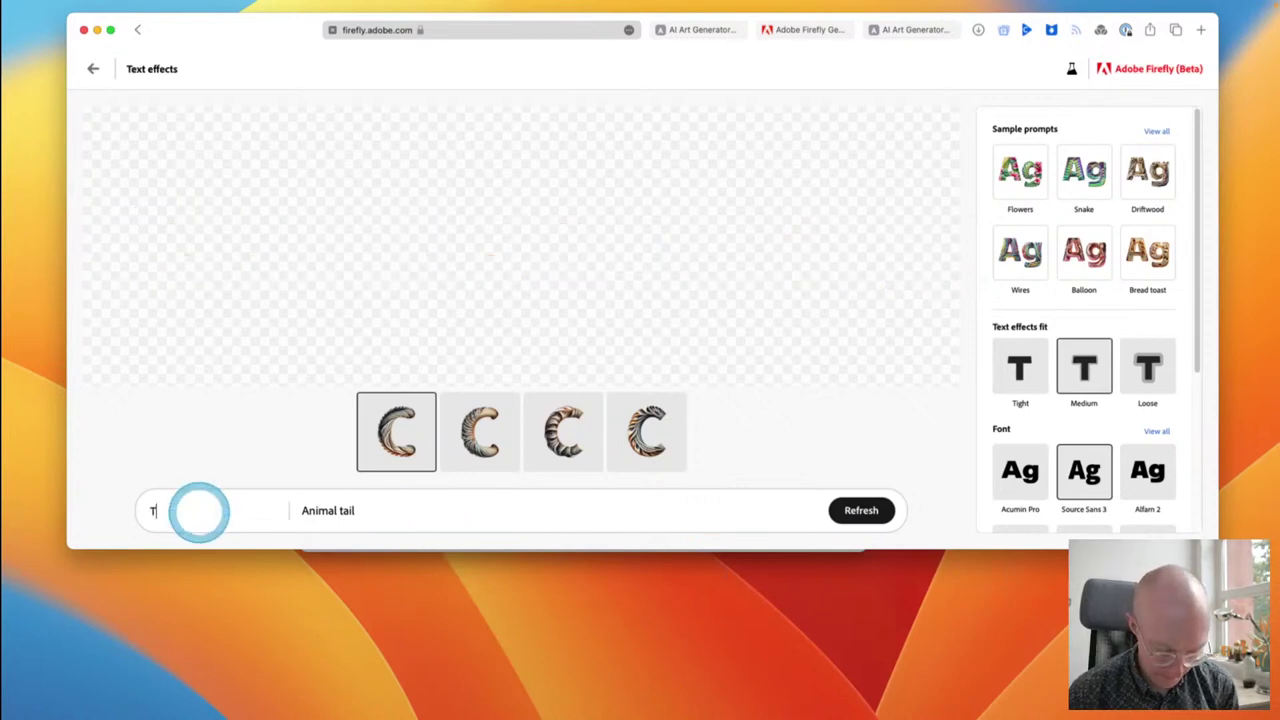
{"action": "type", "text": "he Good Book"}
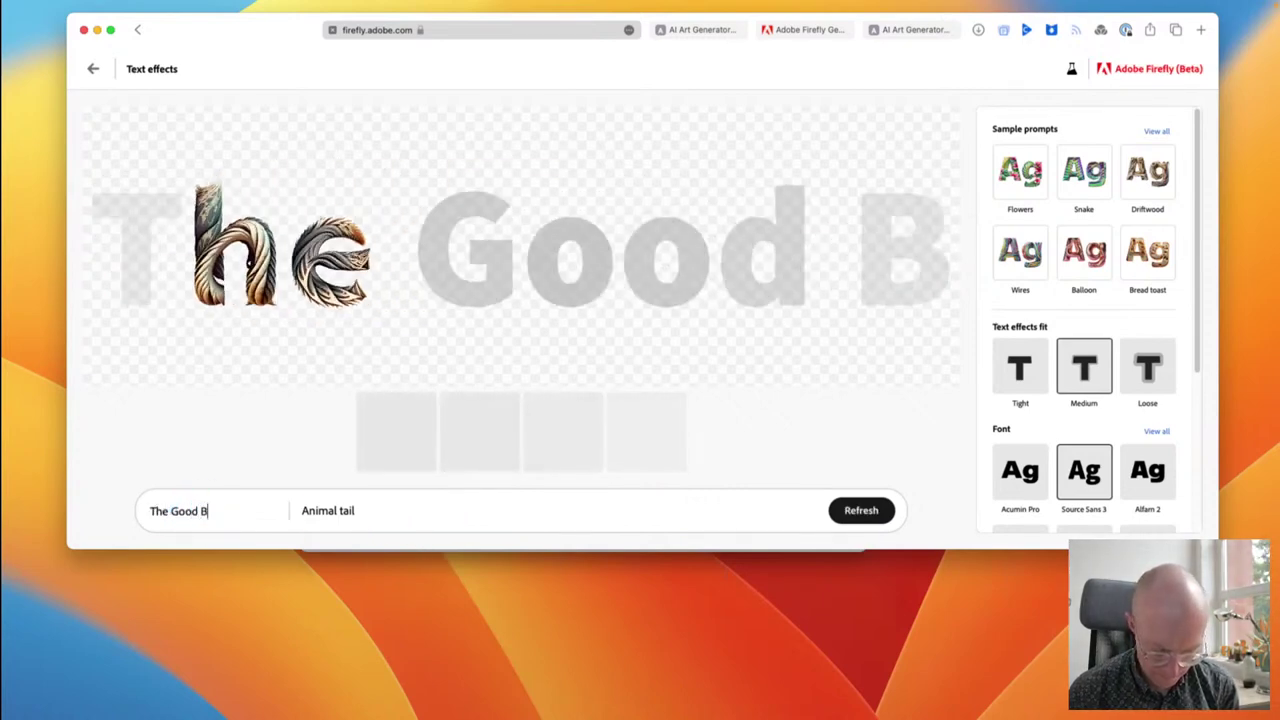
{"action": "left_click", "coordinate": [330, 512]}
{"action": "triple_click", "coordinate": [330, 512]}
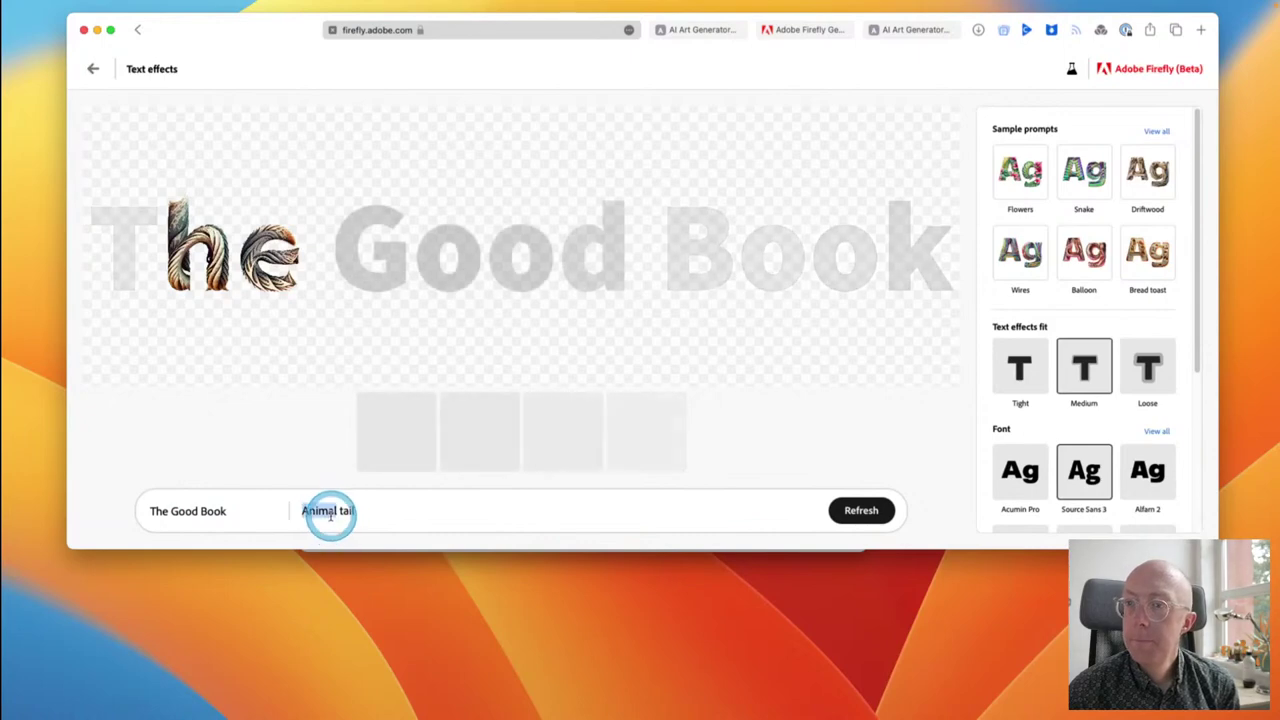
{"action": "key", "text": "BackSpace"}
{"action": "type", "text": "Bound leather"}
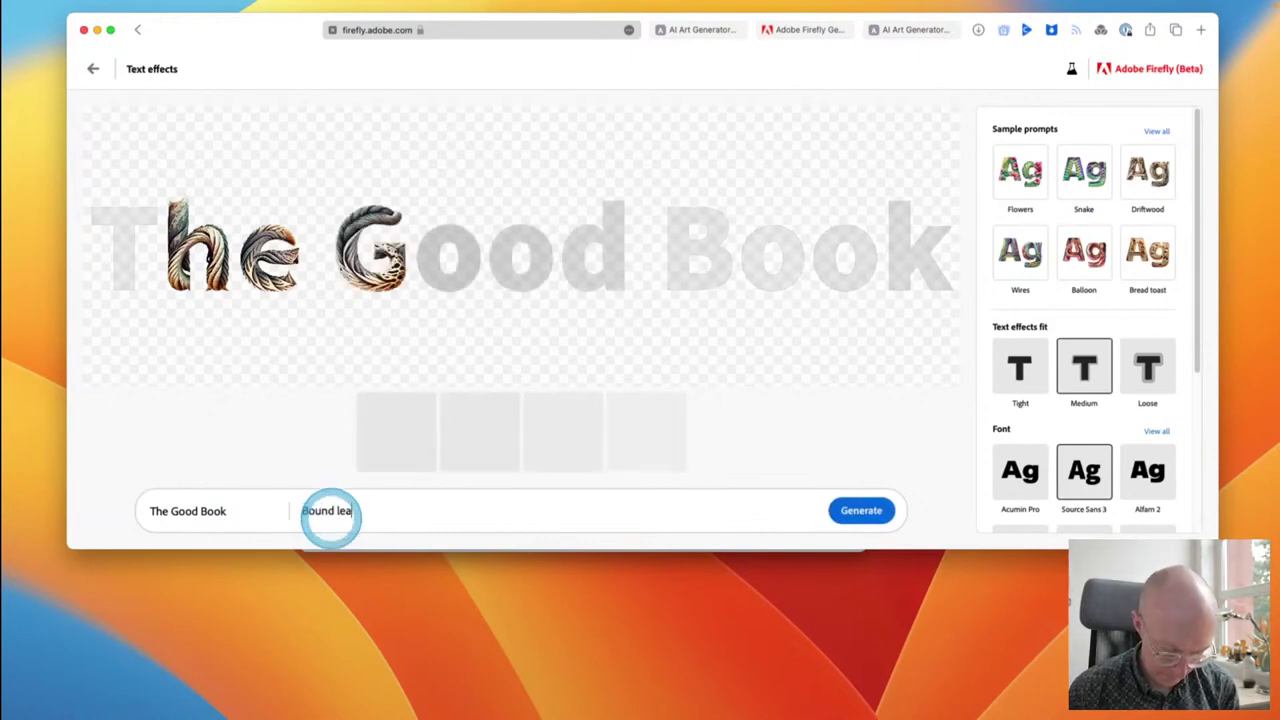
{"action": "left_click", "coordinate": [790, 522]}
{"action": "left_click", "coordinate": [843, 511]}
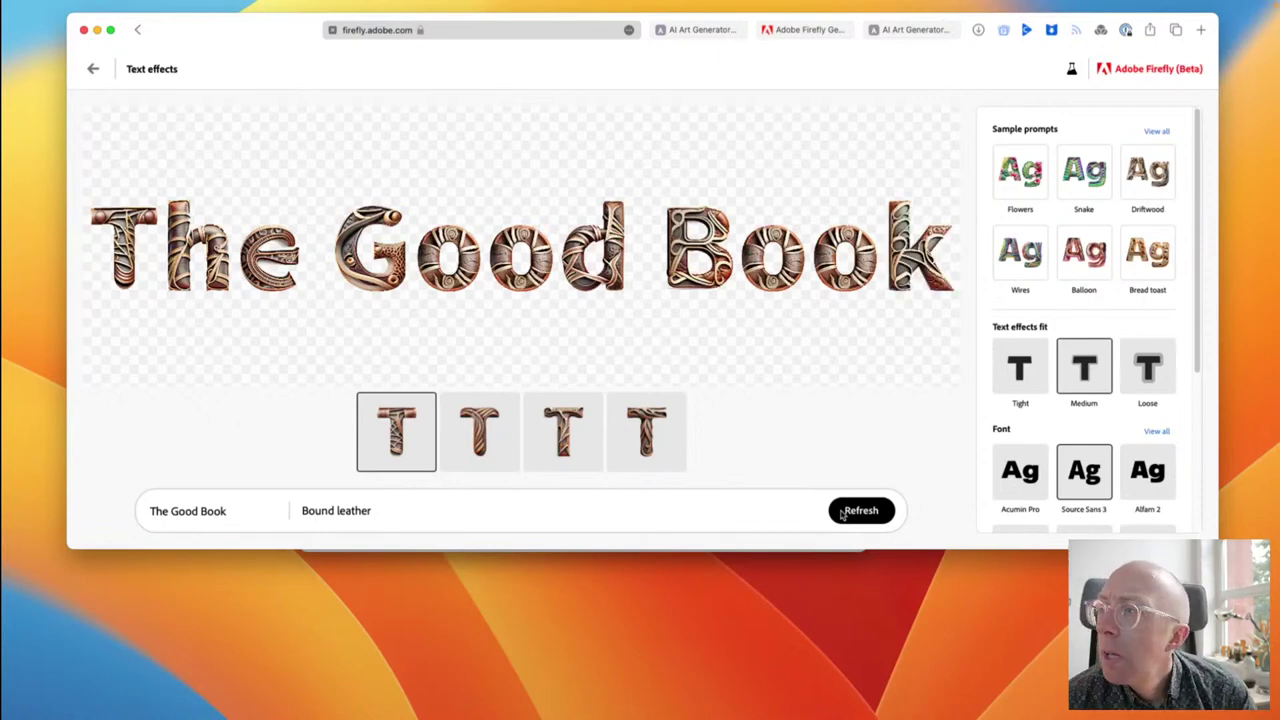
Step: Generate the lettering with the description "Bound leather book cover", try the Tight fit, and set the text effects fit to Loose
{"action": "left_click", "coordinate": [579, 508]}
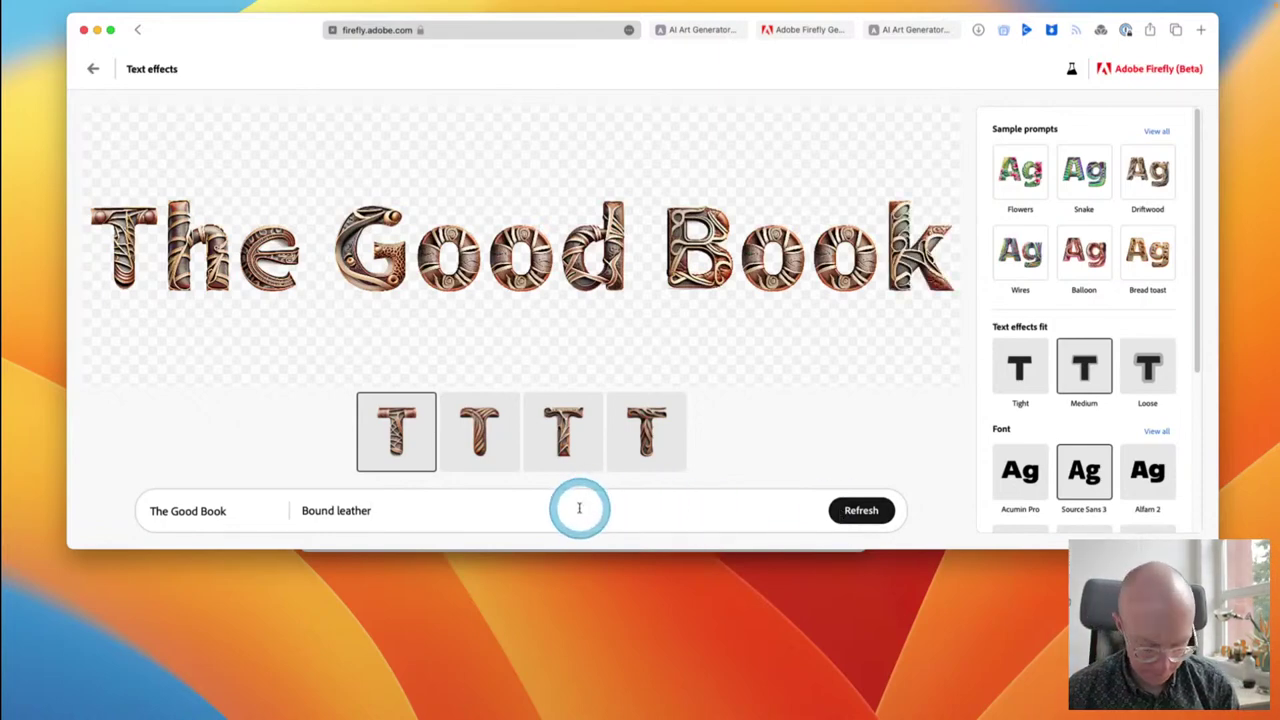
{"action": "type", "text": "book cove"}
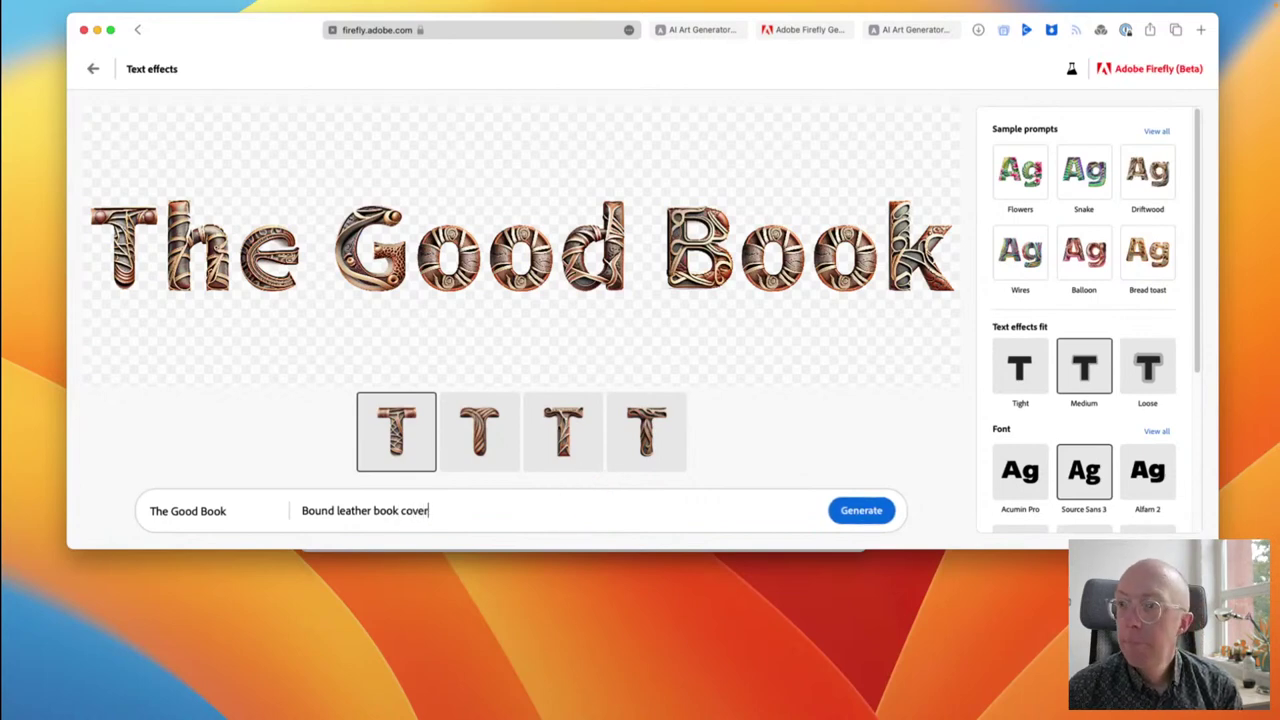
{"action": "type", "text": "r"}
{"action": "left_click", "coordinate": [862, 511]}
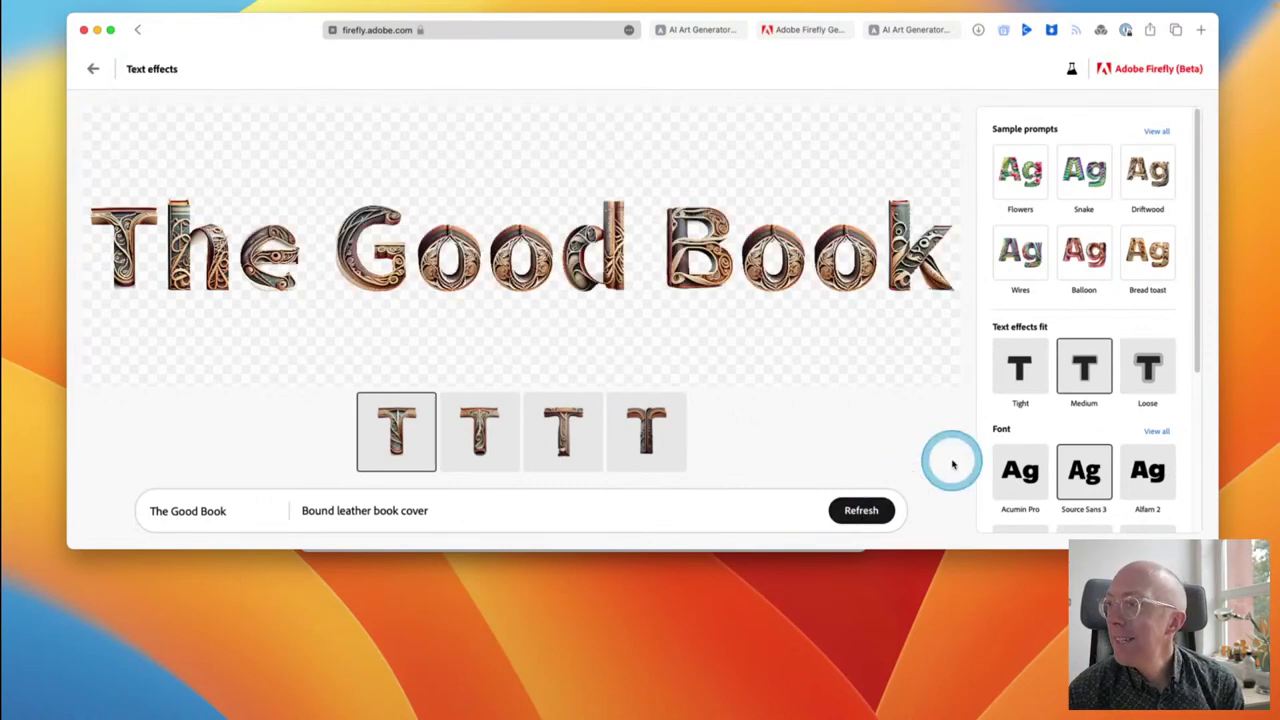
{"action": "left_click", "coordinate": [1019, 378]}
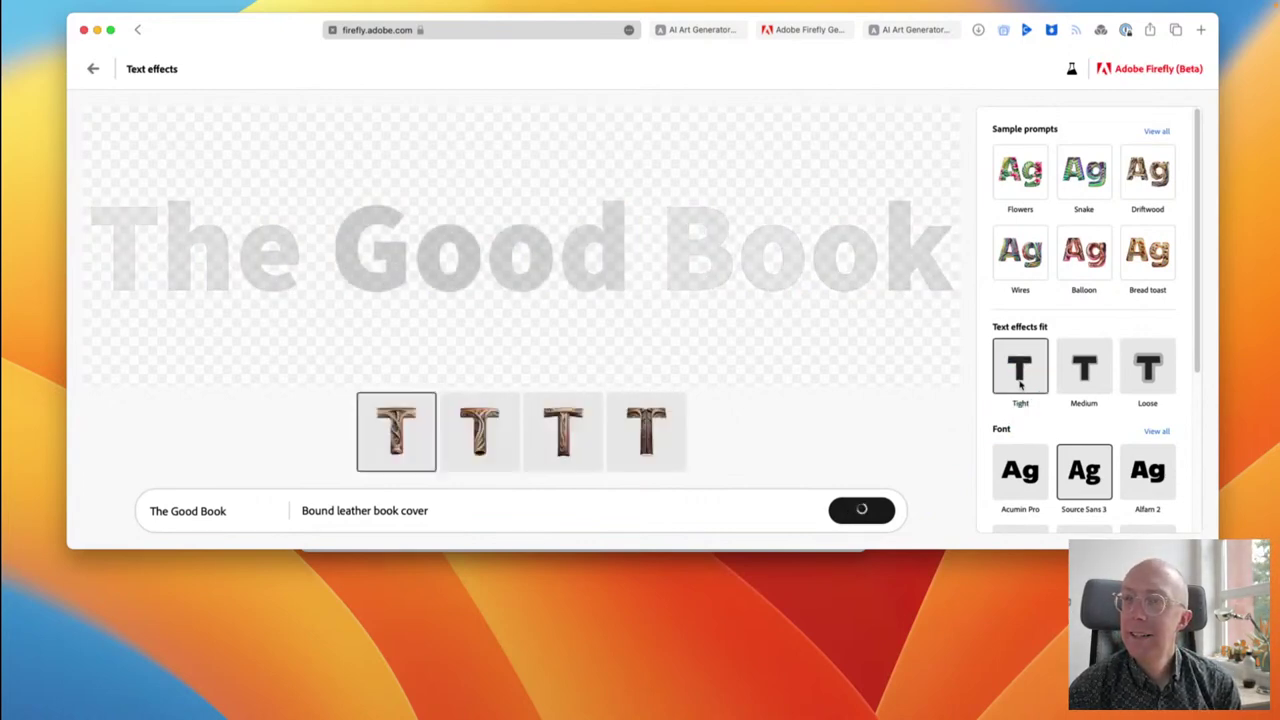
{"action": "left_click", "coordinate": [1150, 374]}
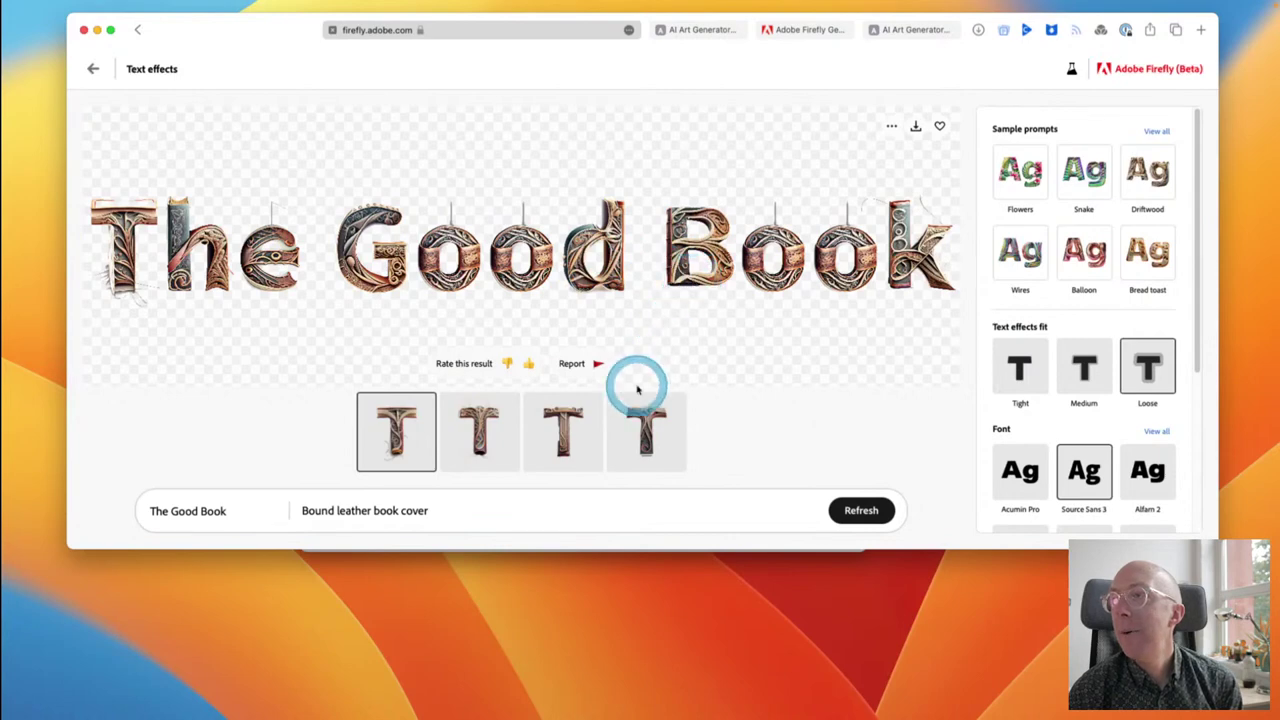
Step: Replace the effect description with "necronomicon" and generate the lettering
{"action": "triple_click", "coordinate": [452, 510]}
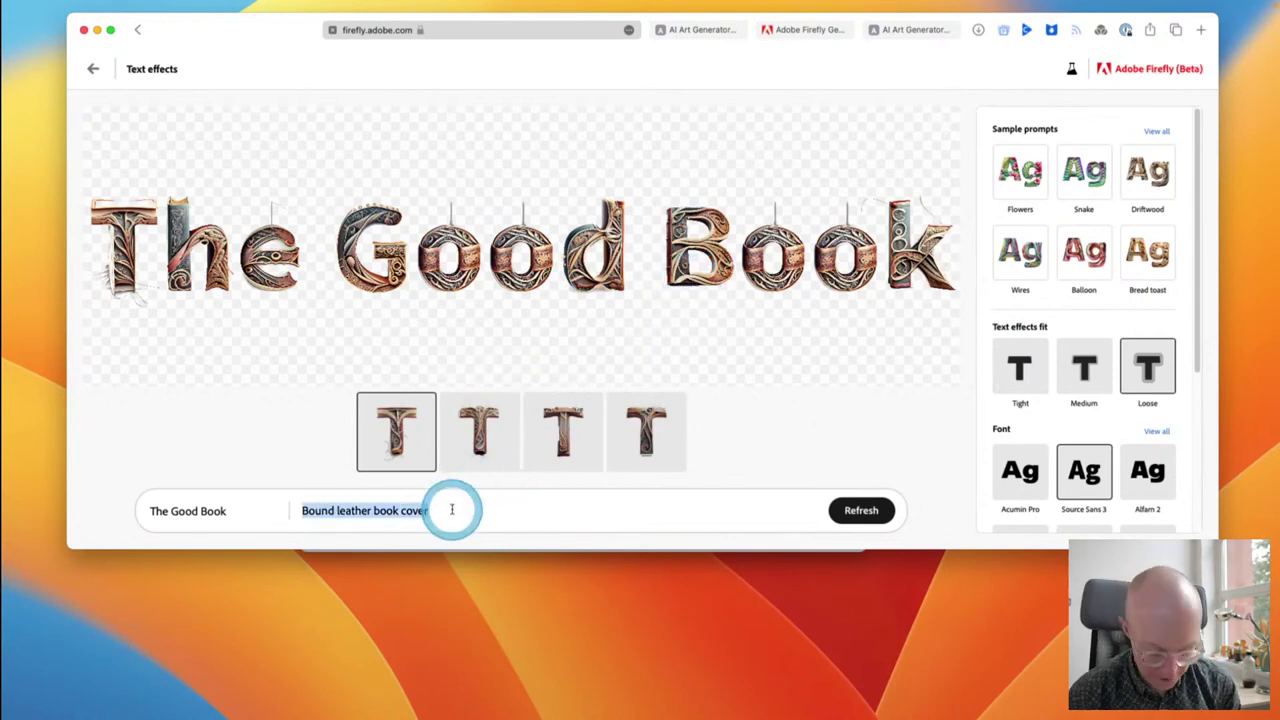
{"action": "type", "text": "necronomicon"}
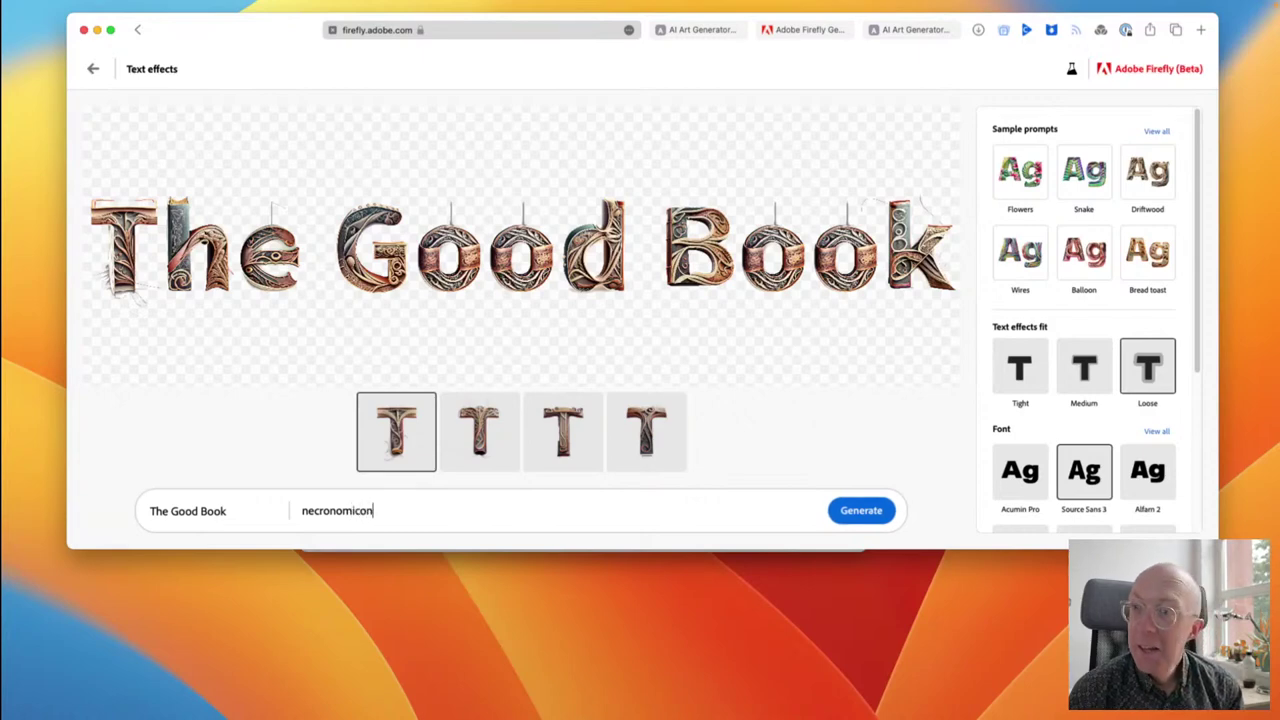
{"action": "left_click", "coordinate": [862, 511]}
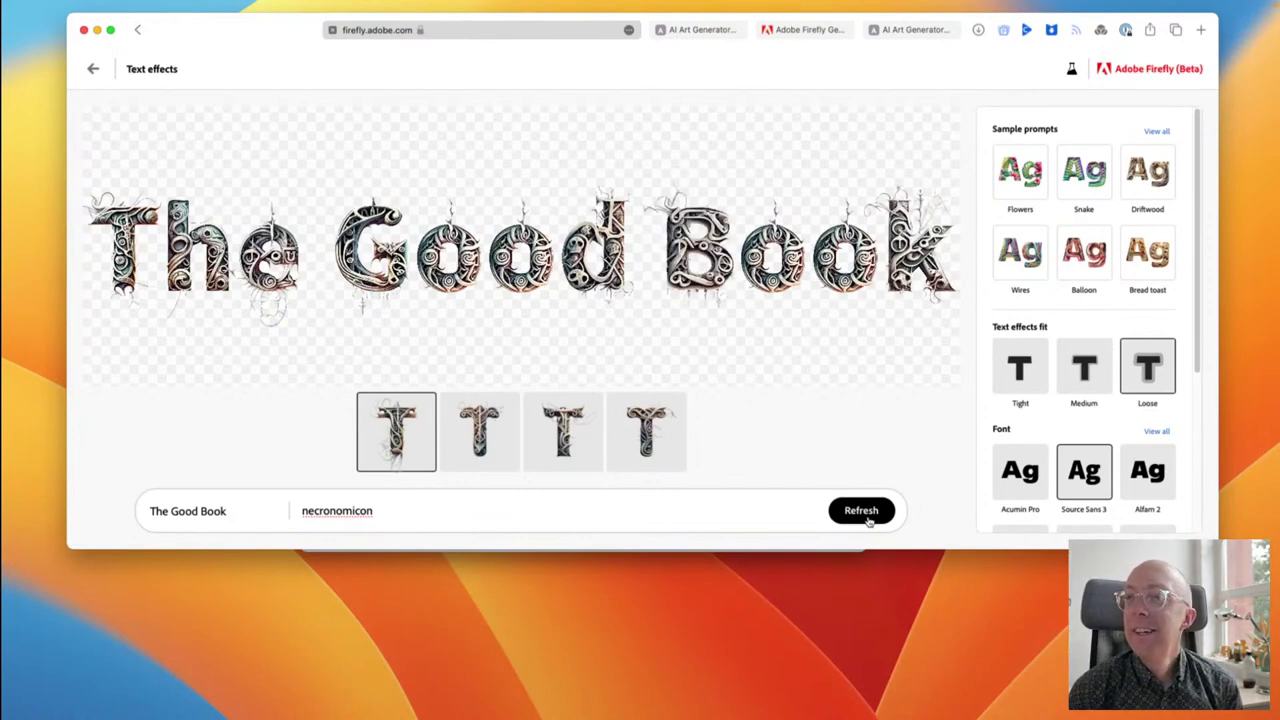
Step: Change the lettering to "Chinchilla Tales" and generate it with the effect description "Chinchilla"
{"action": "triple_click", "coordinate": [204, 524]}
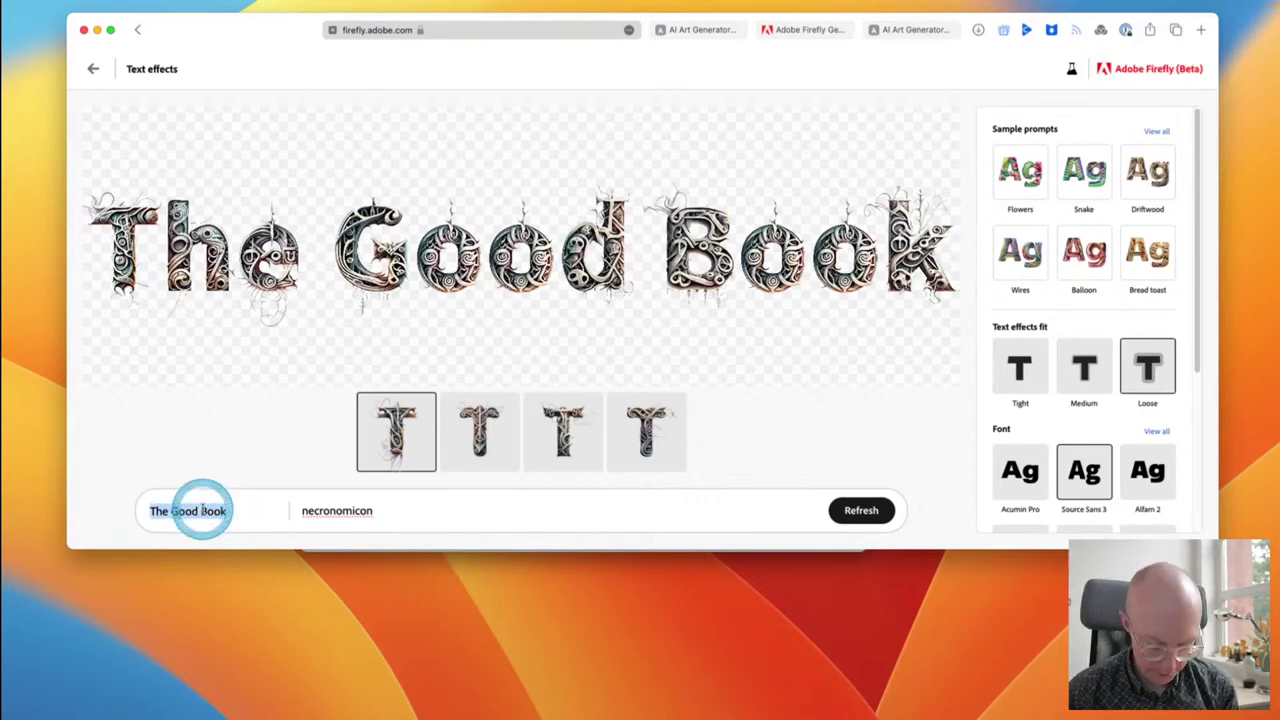
{"action": "type", "text": "Chinchilla"}
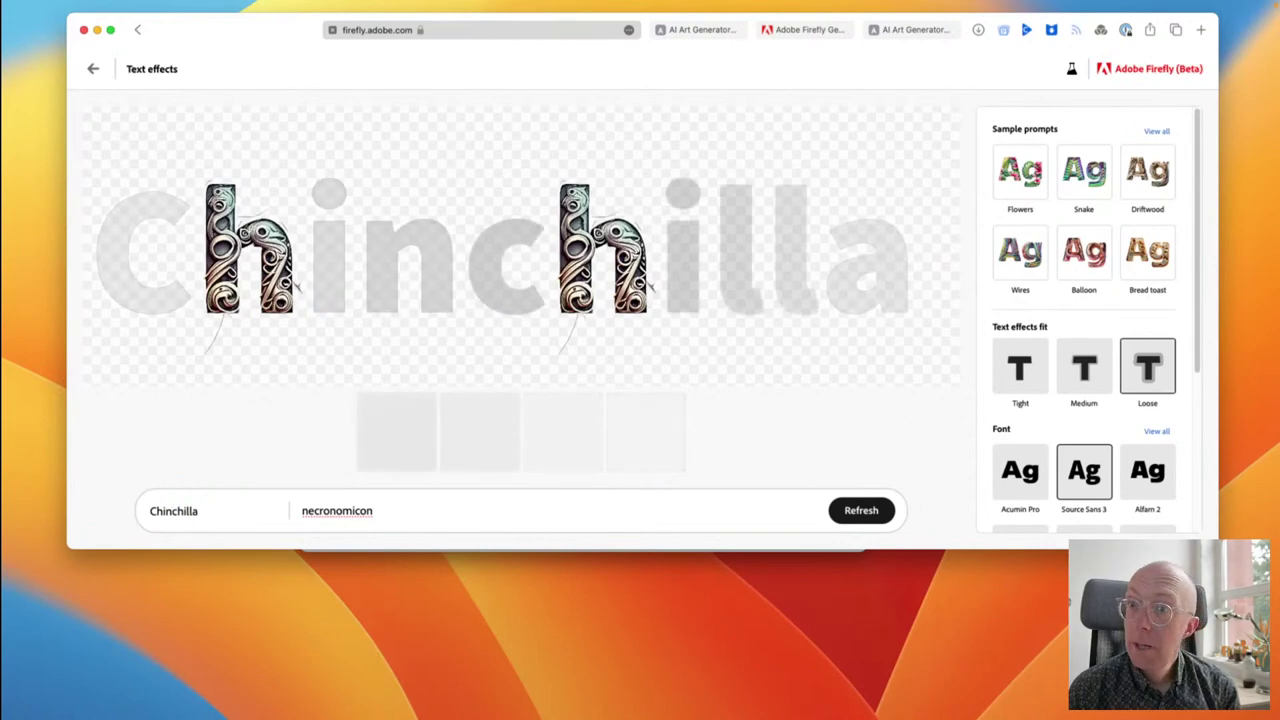
{"action": "type", "text": " Tales"}
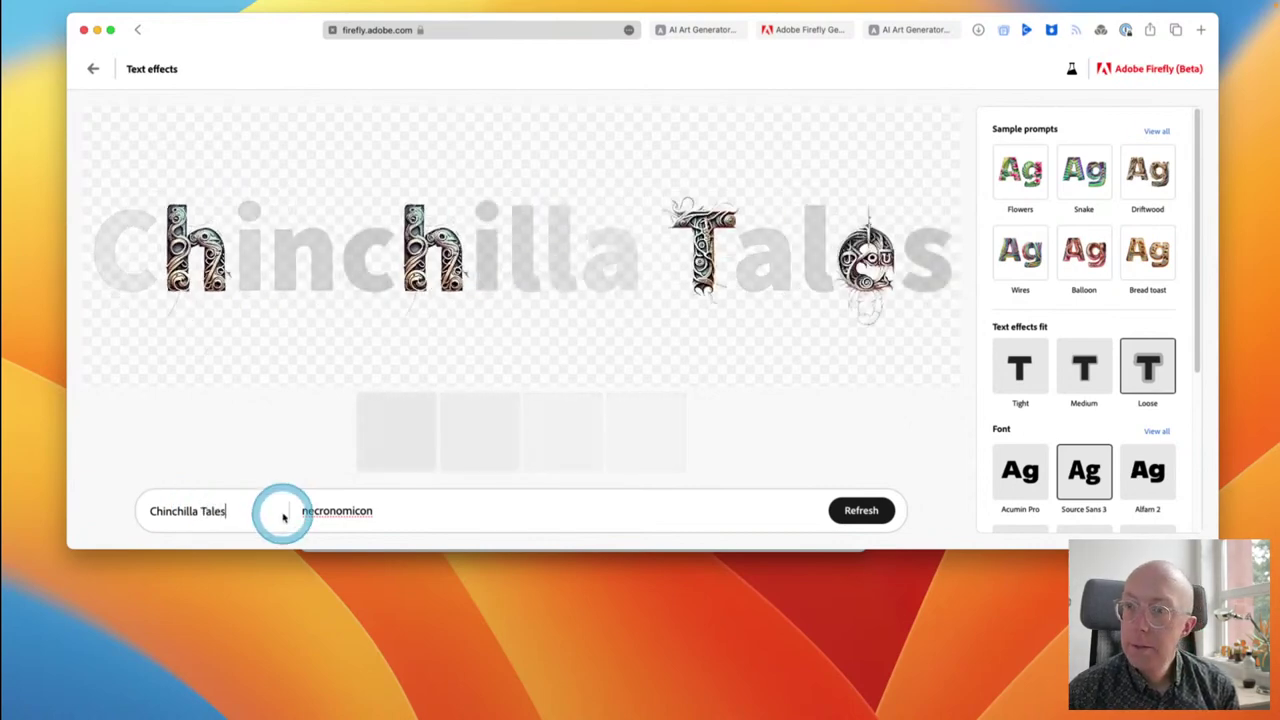
{"action": "double_click", "coordinate": [332, 511]}
{"action": "key", "text": "BackSpace"}
{"action": "type", "text": "Chinchilla"}
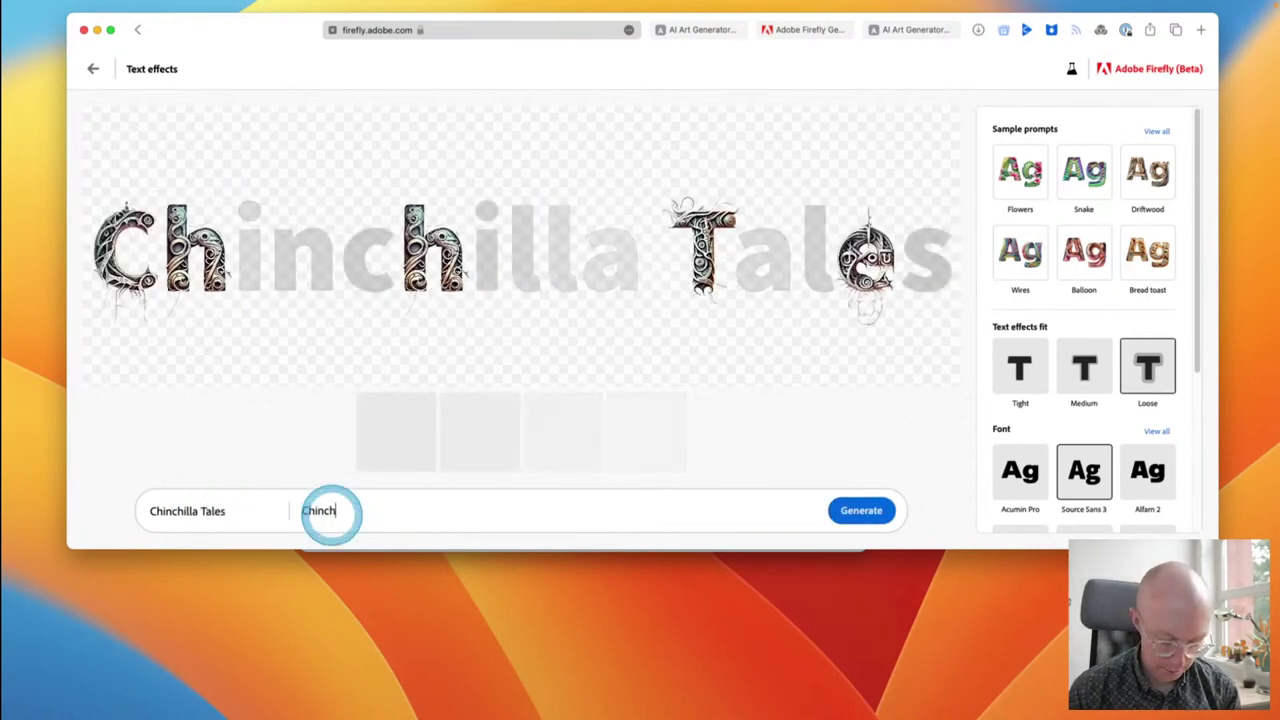
{"action": "left_click", "coordinate": [832, 509]}
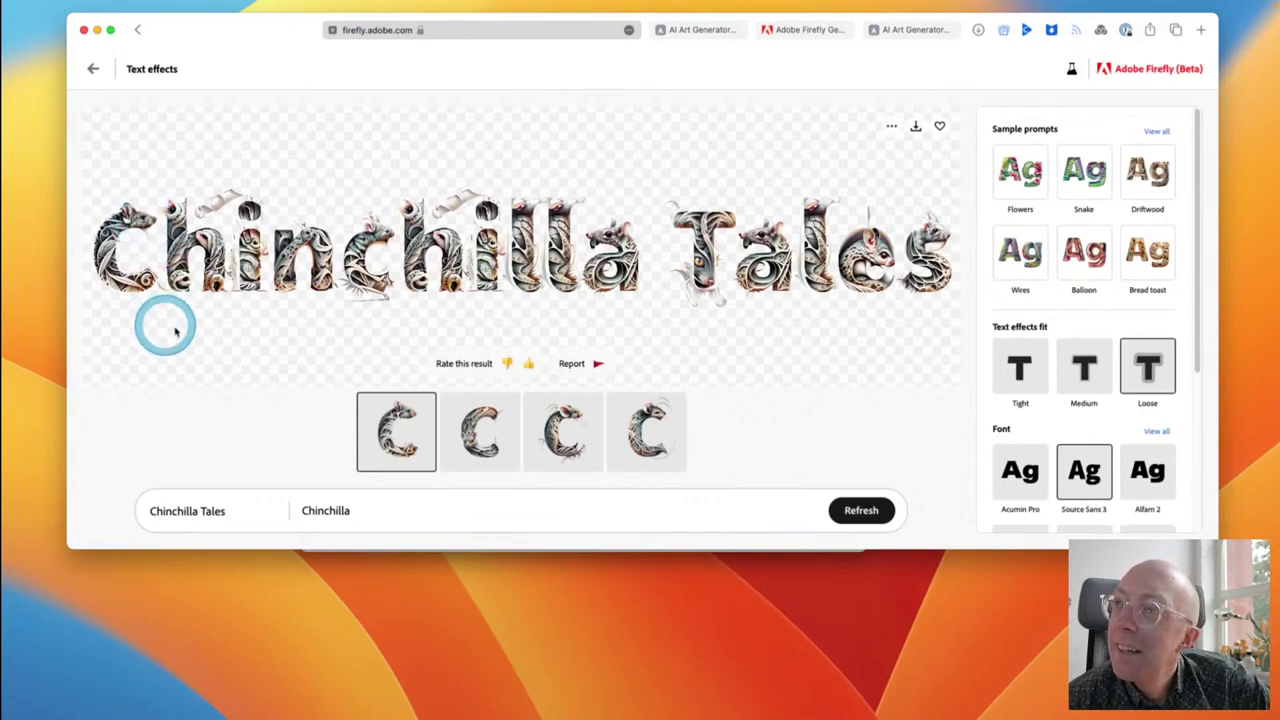
Step: Generate the lettering with the description "Chinchilla tail" and select the fourth variation
{"action": "left_click", "coordinate": [427, 515]}
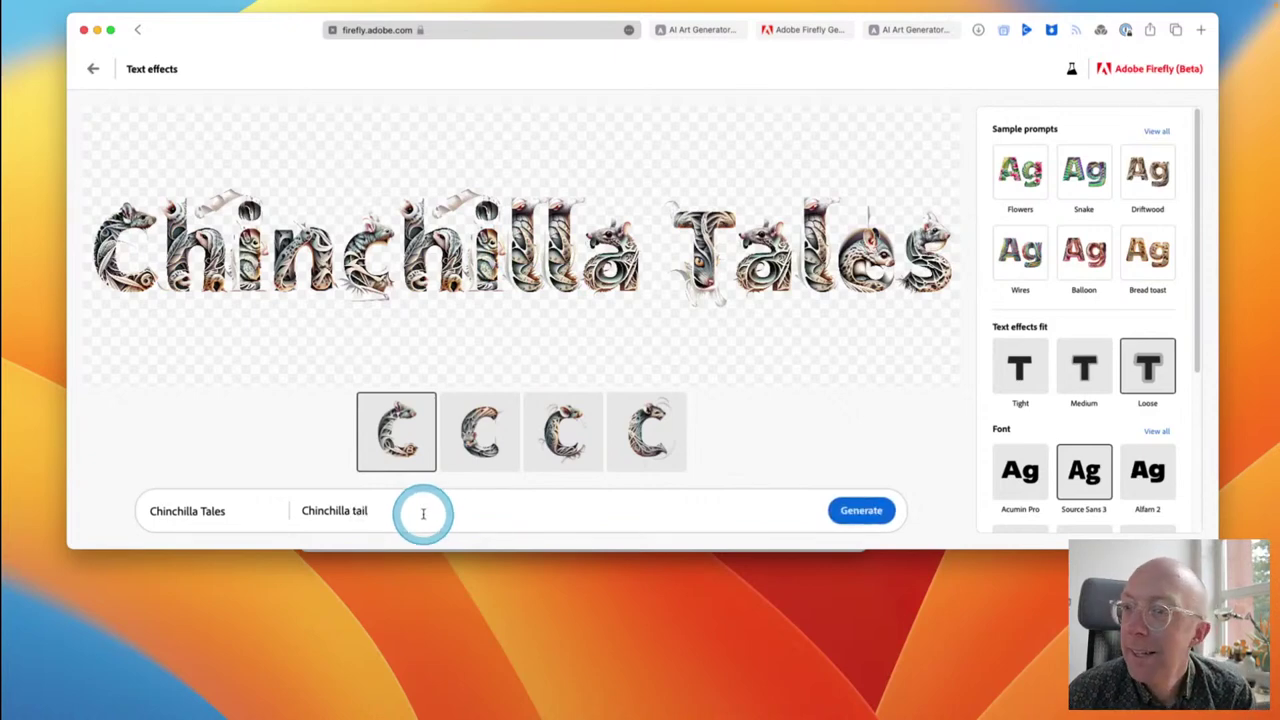
{"action": "left_click", "coordinate": [862, 514]}
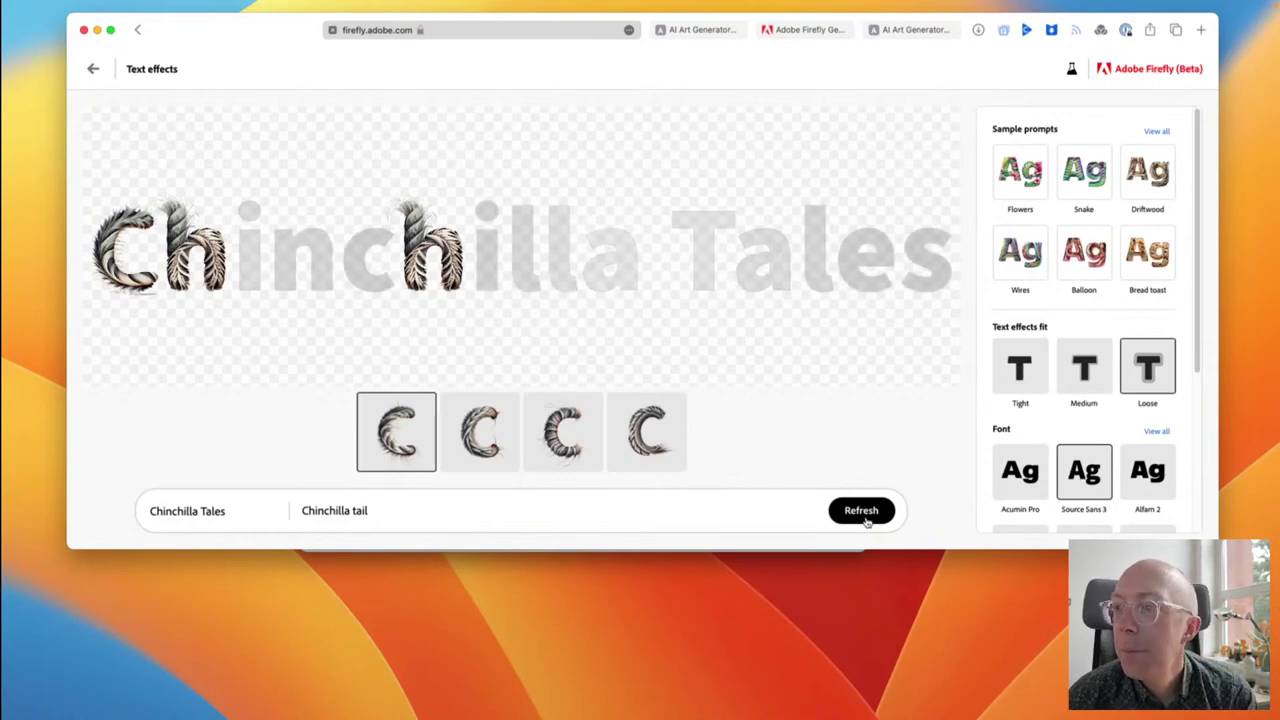
{"action": "left_click", "coordinate": [870, 576]}
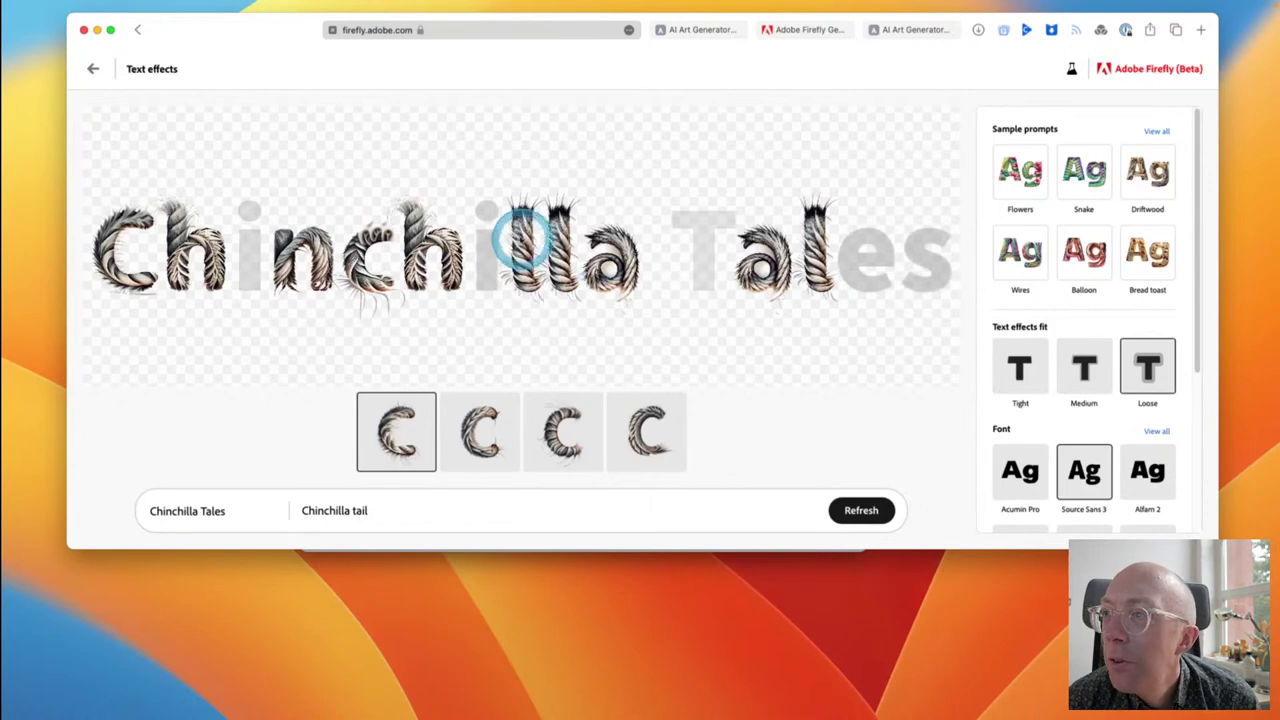
{"action": "left_click", "coordinate": [522, 268]}
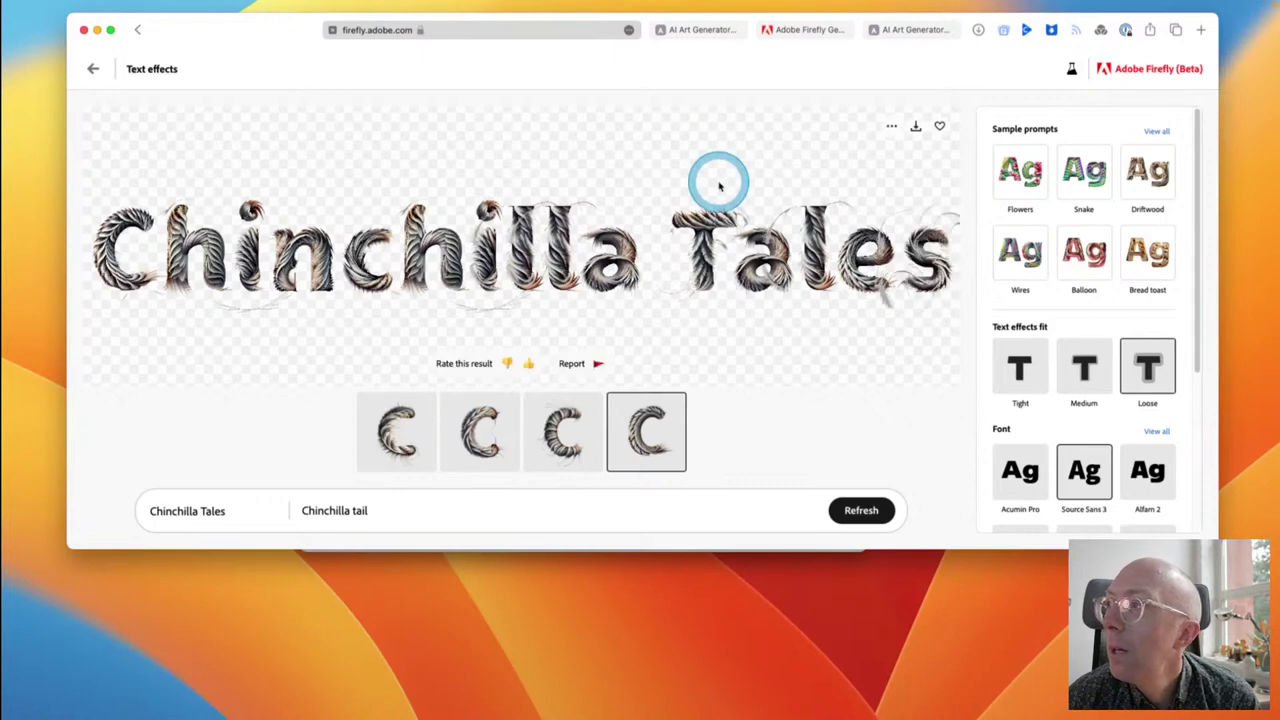
Step: Save the "Chinchilla Tales" lettering to the favorites and download it
{"action": "left_click", "coordinate": [893, 130]}
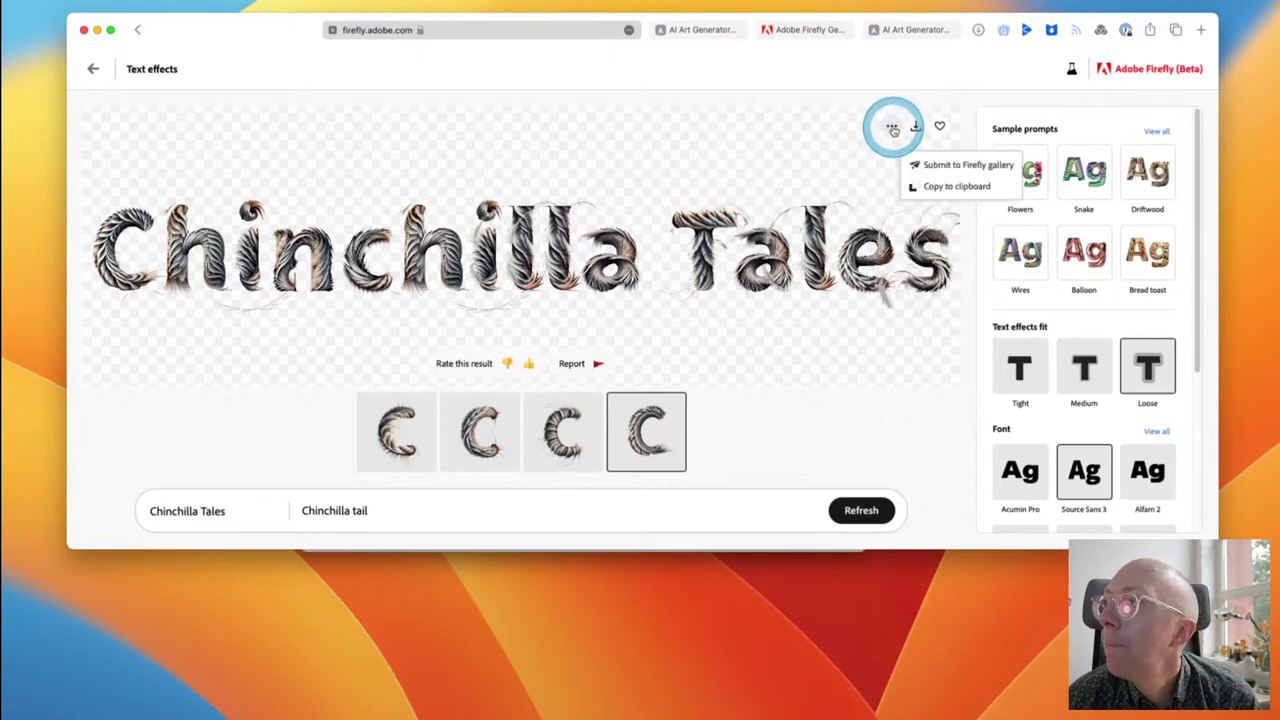
{"action": "left_click", "coordinate": [877, 84]}
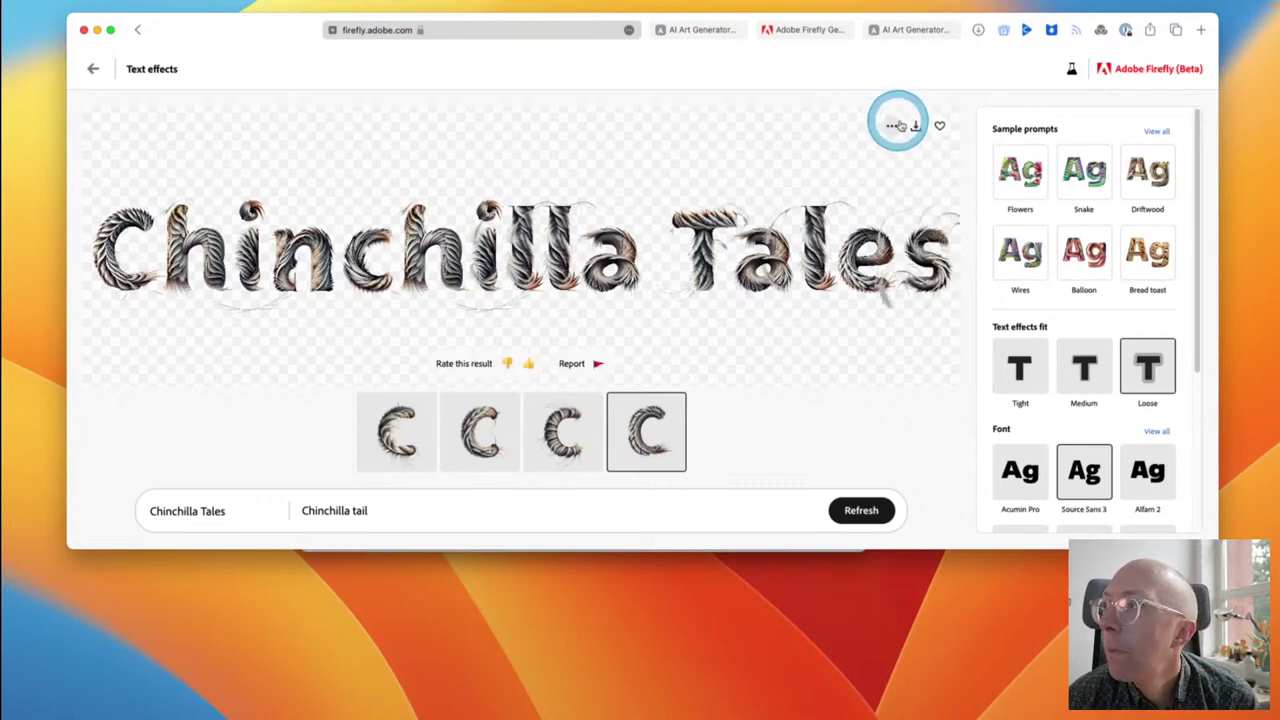
{"action": "left_click", "coordinate": [938, 126]}
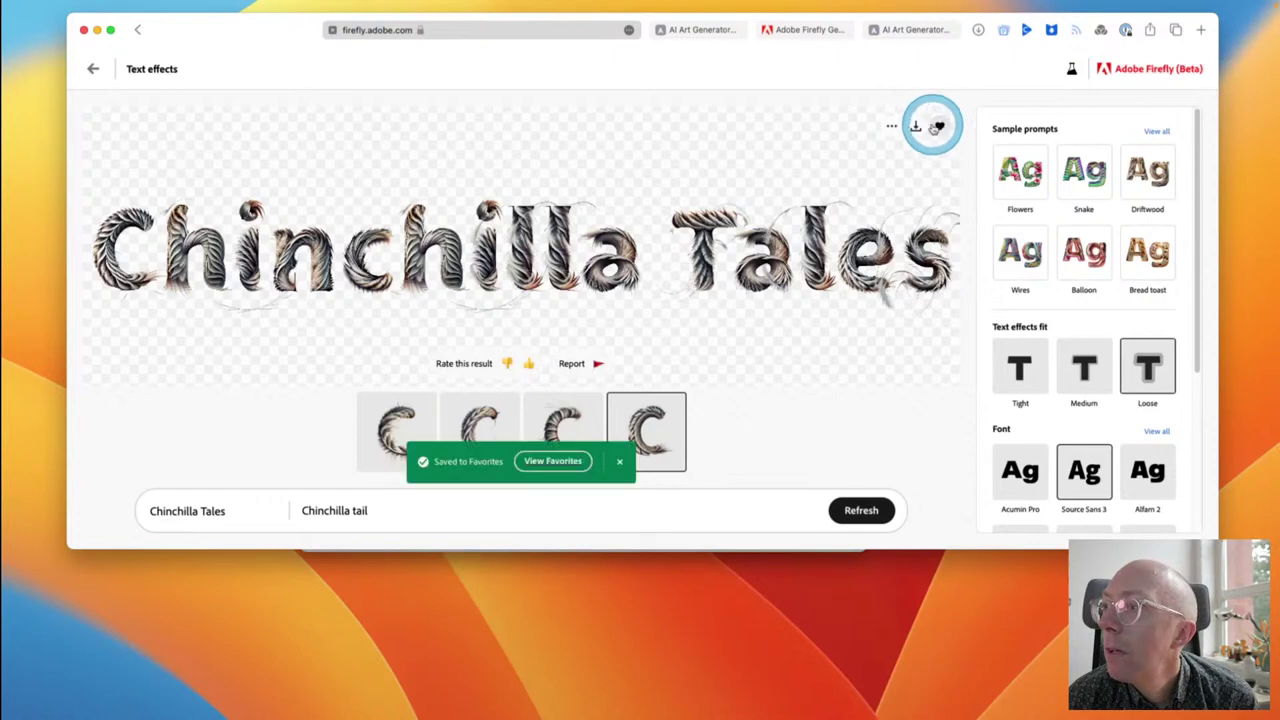
{"action": "left_click", "coordinate": [916, 126]}
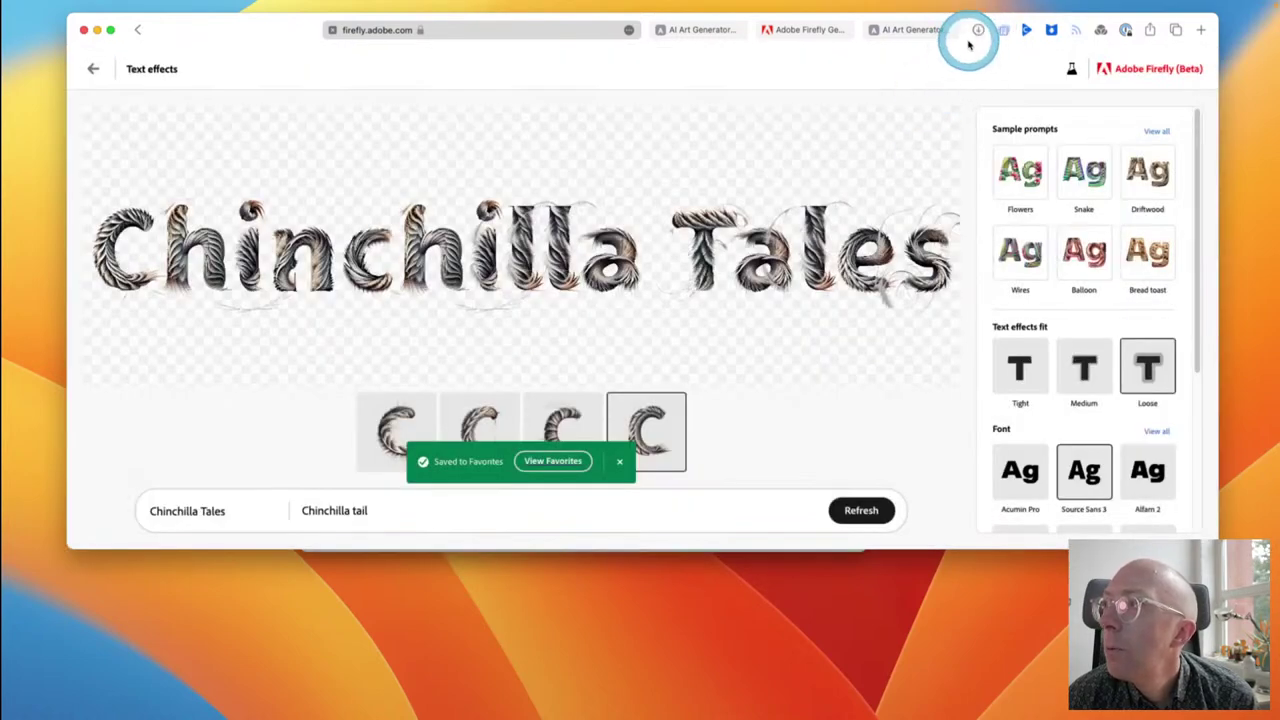
Step: Check the downloads list for the lettering file and open the Recolor vectors generator from the Firefly home page
{"action": "left_click", "coordinate": [978, 33]}
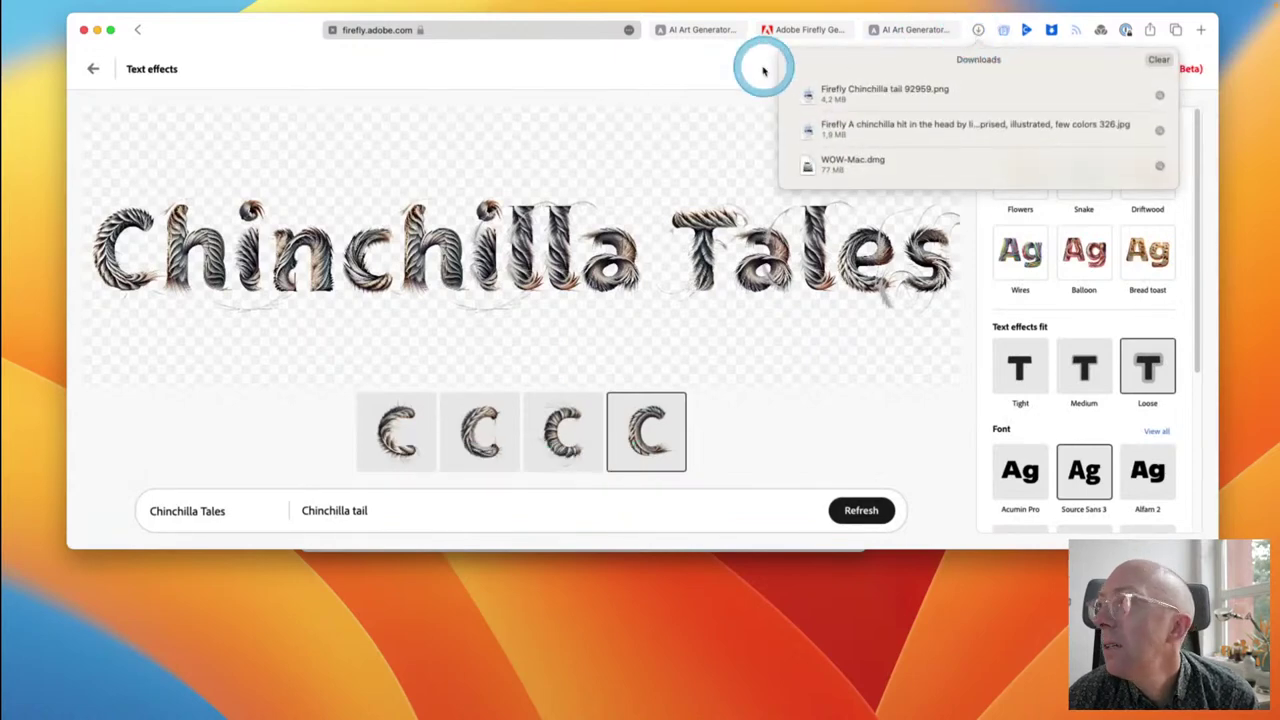
{"action": "left_click", "coordinate": [666, 63]}
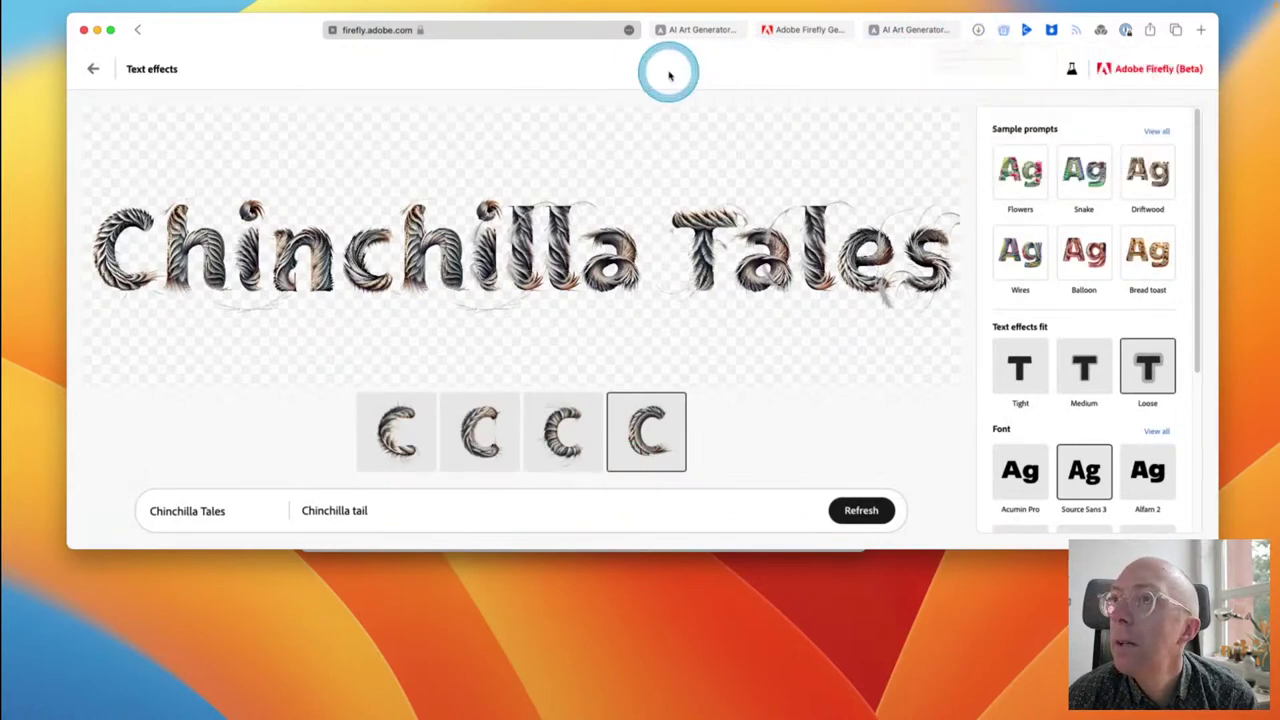
{"action": "left_click", "coordinate": [94, 70]}
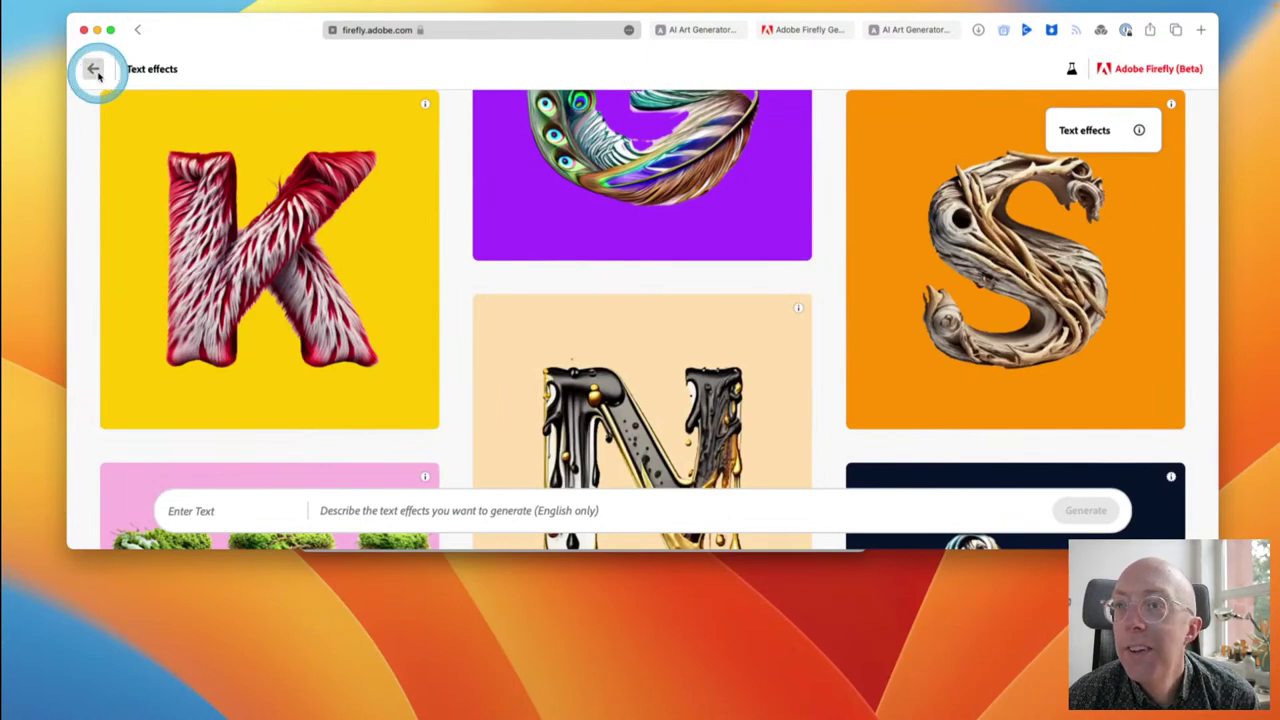
{"action": "left_click", "coordinate": [94, 70]}
{"action": "scroll", "coordinate": [400, 298], "scroll_direction": "down", "scroll_amount": 4}
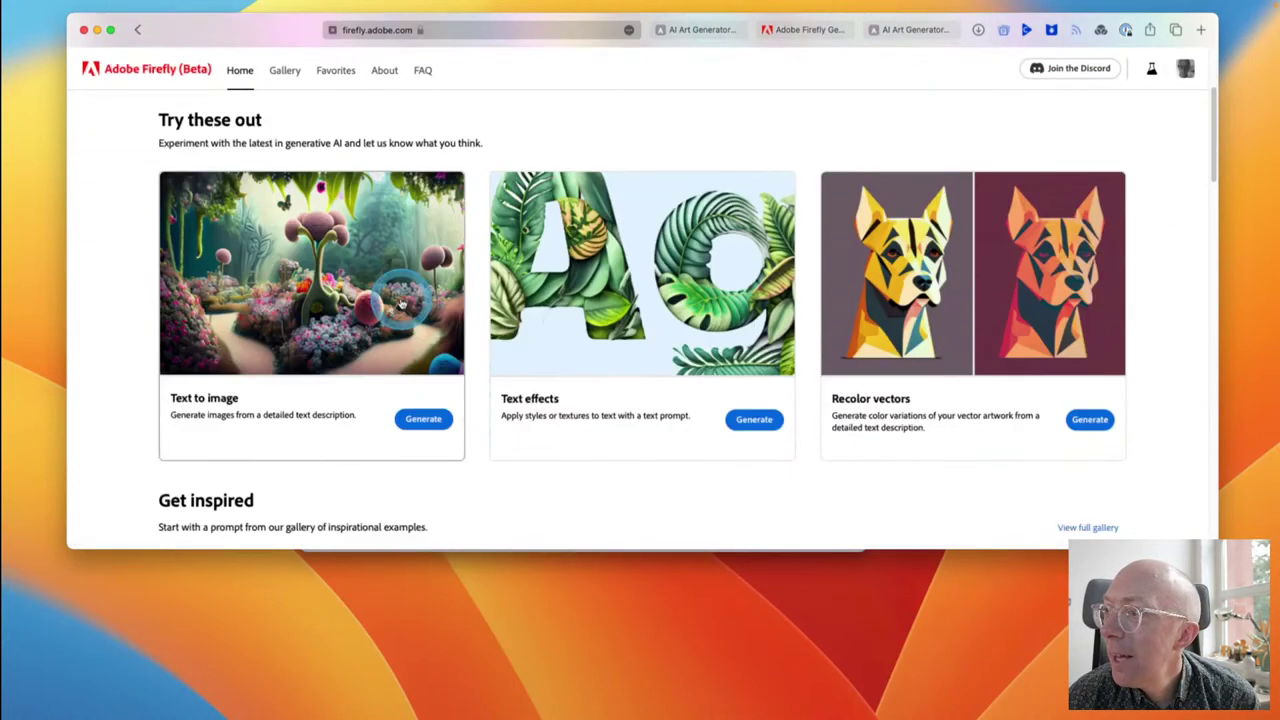
{"action": "scroll", "coordinate": [400, 302], "scroll_direction": "down", "scroll_amount": 1}
{"action": "scroll", "coordinate": [400, 302], "scroll_direction": "down", "scroll_amount": 3}
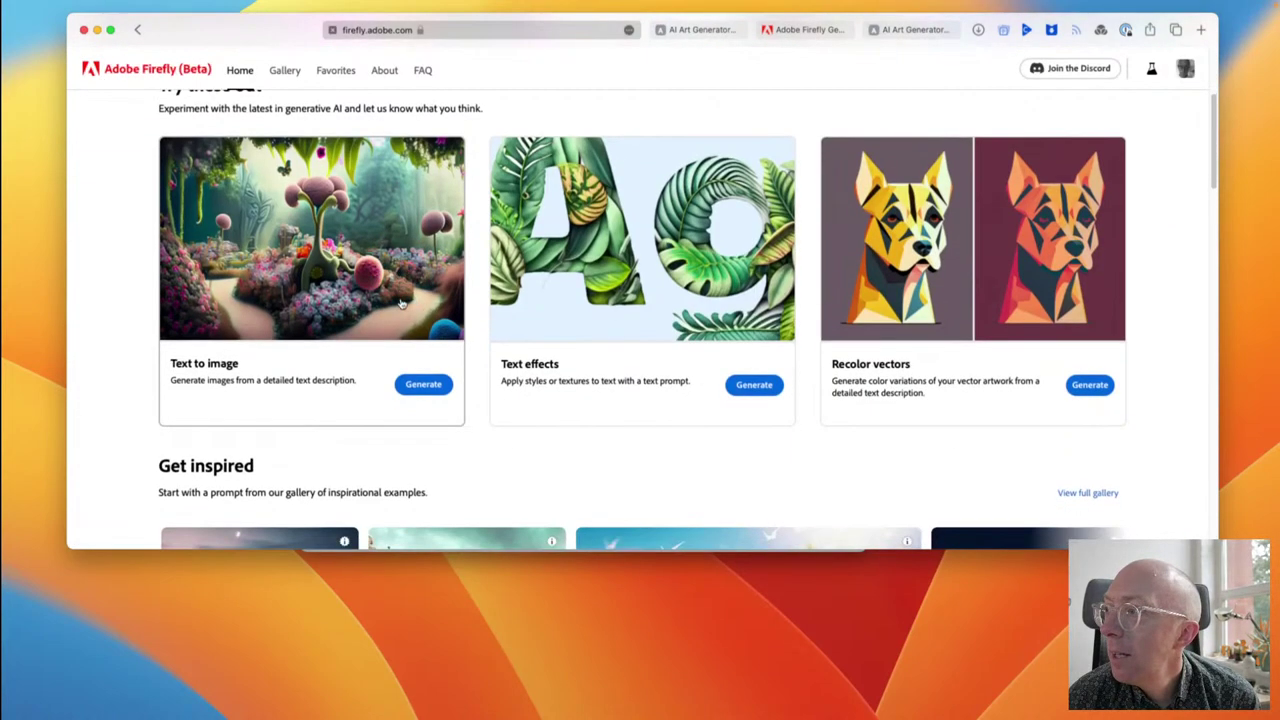
{"action": "left_click", "coordinate": [1088, 352]}
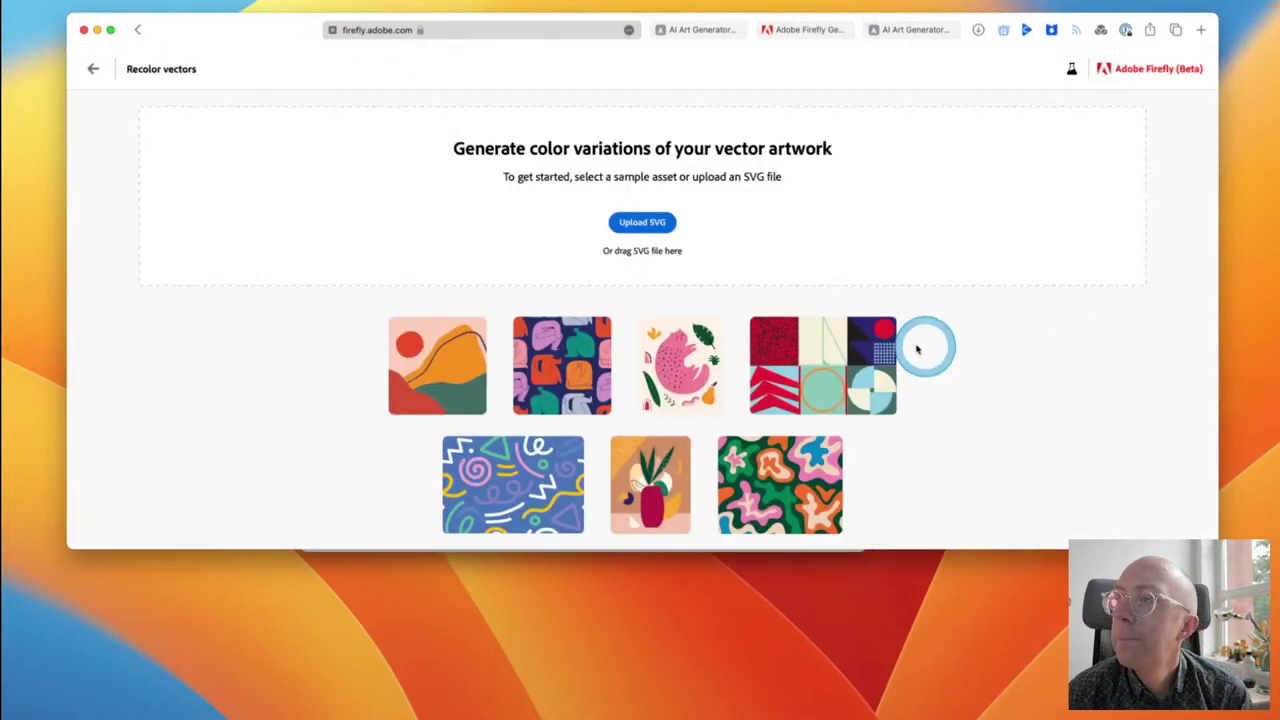
{"action": "mouse_move", "coordinate": [818, 335]}
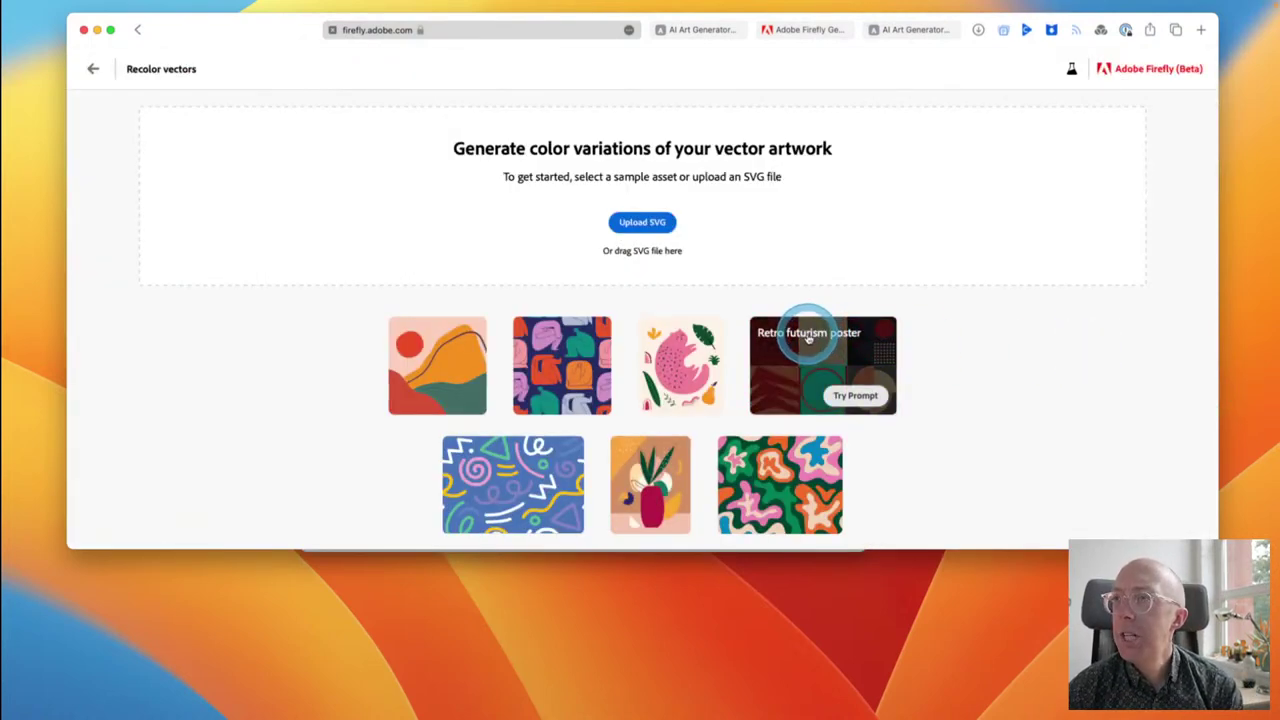
{"action": "left_click", "coordinate": [809, 358]}
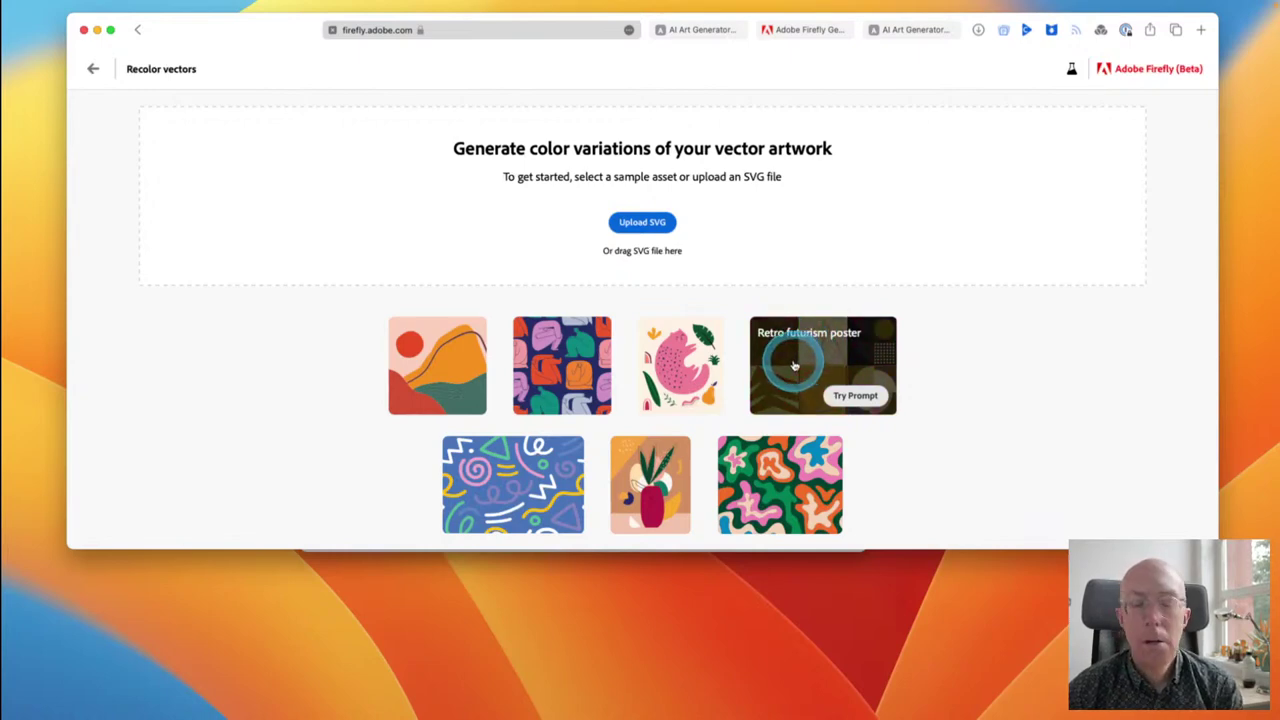
Step: Switch to Adobe Illustrator 2023 and open the recent file "chinch-lightning 2.ai"
{"action": "mouse_move", "coordinate": [605, 700]}
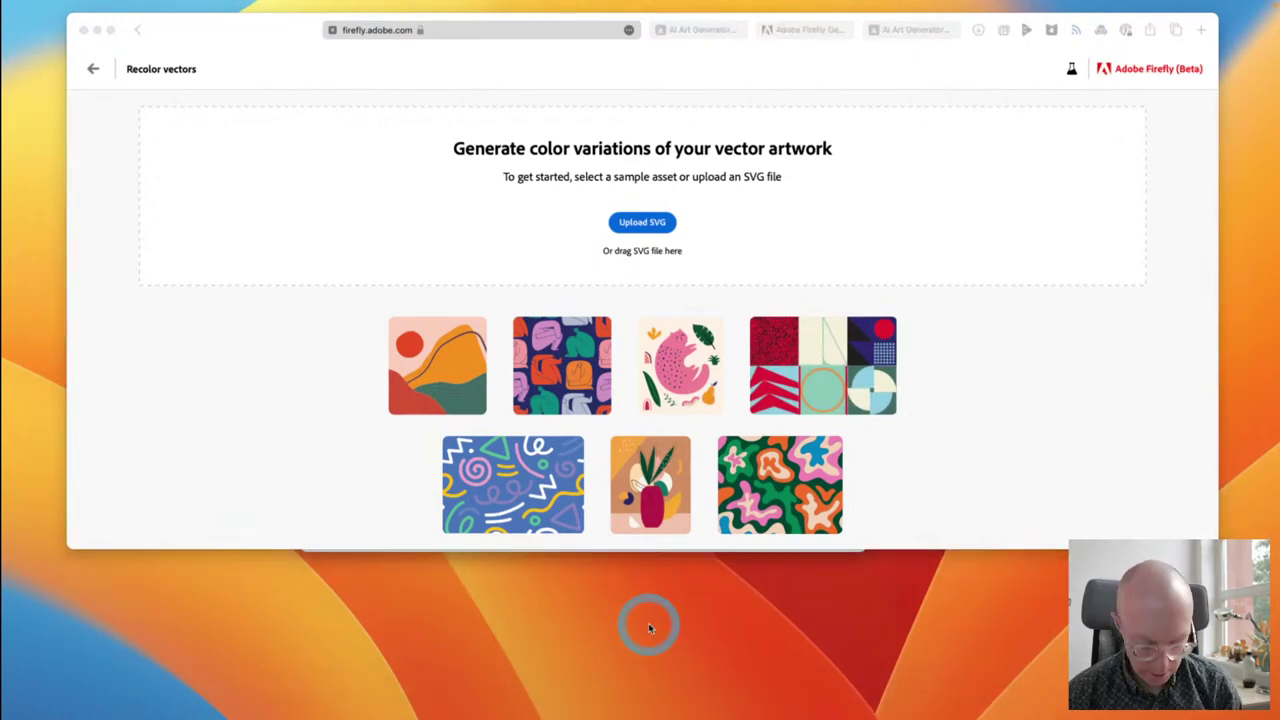
{"action": "key", "text": "alt+space"}
{"action": "type", "text": "il"}
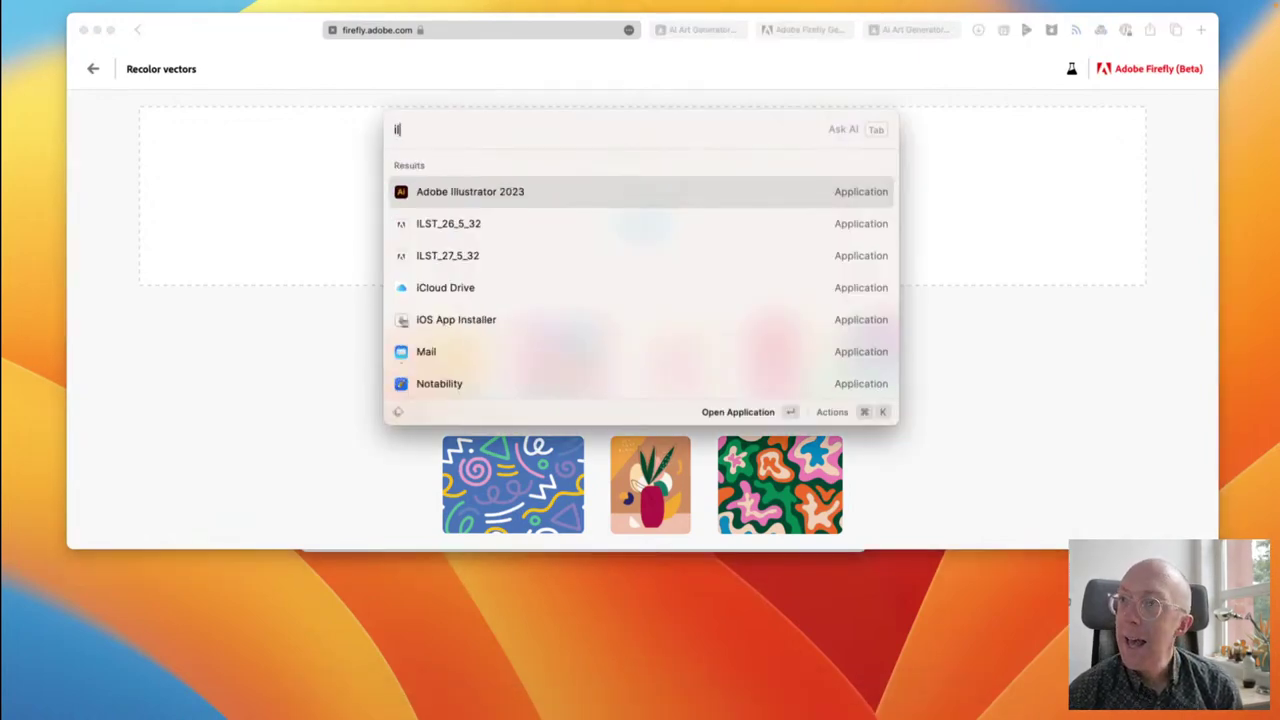
{"action": "key", "text": "Return"}
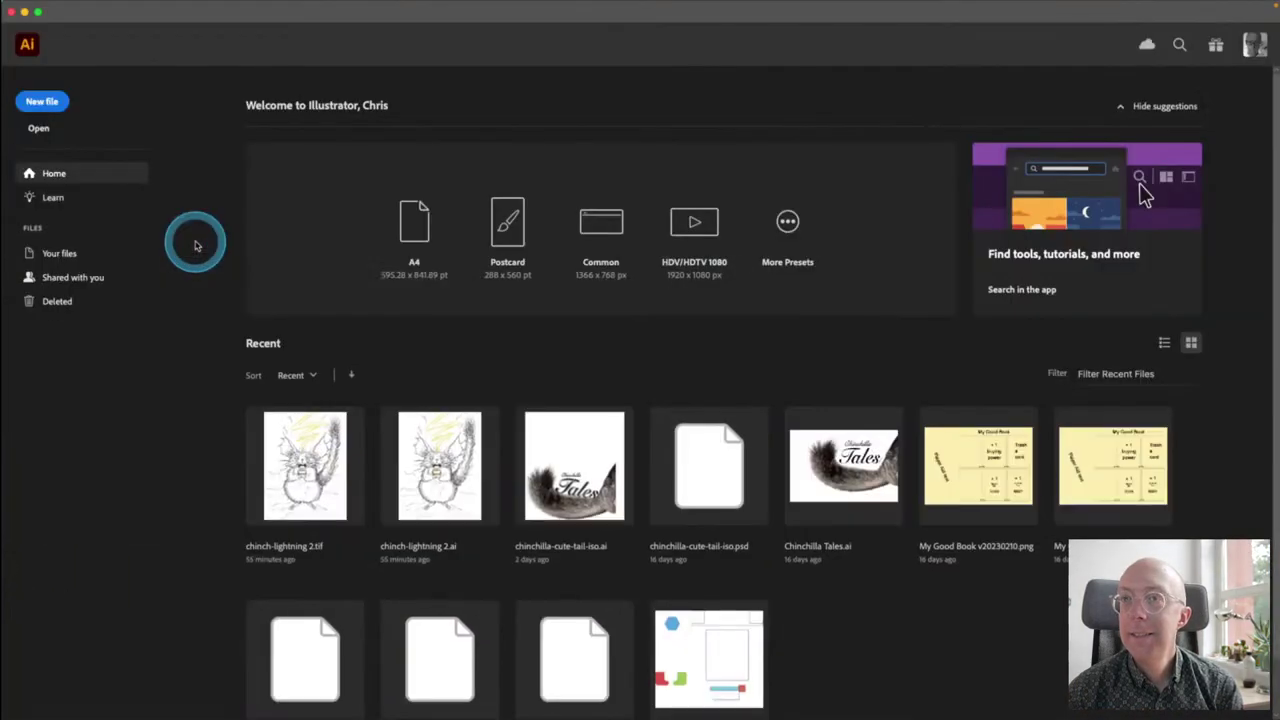
{"action": "left_click", "coordinate": [310, 440]}
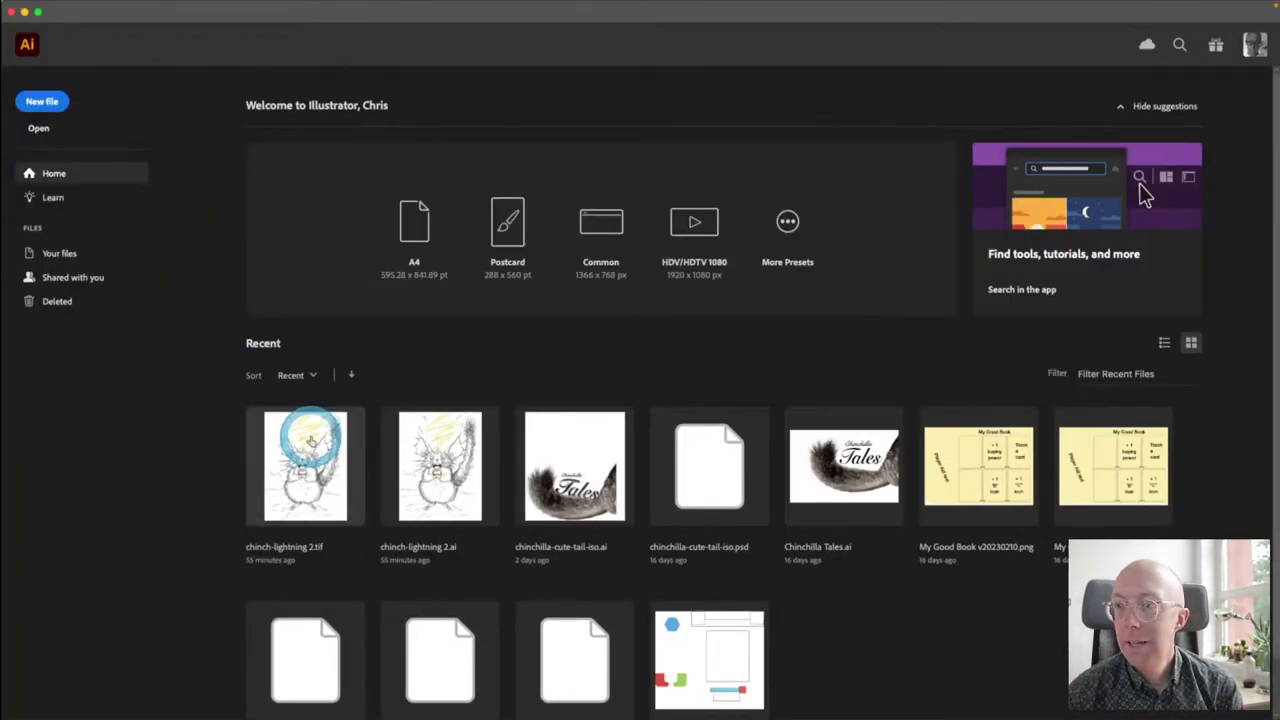
{"action": "left_click", "coordinate": [436, 472]}
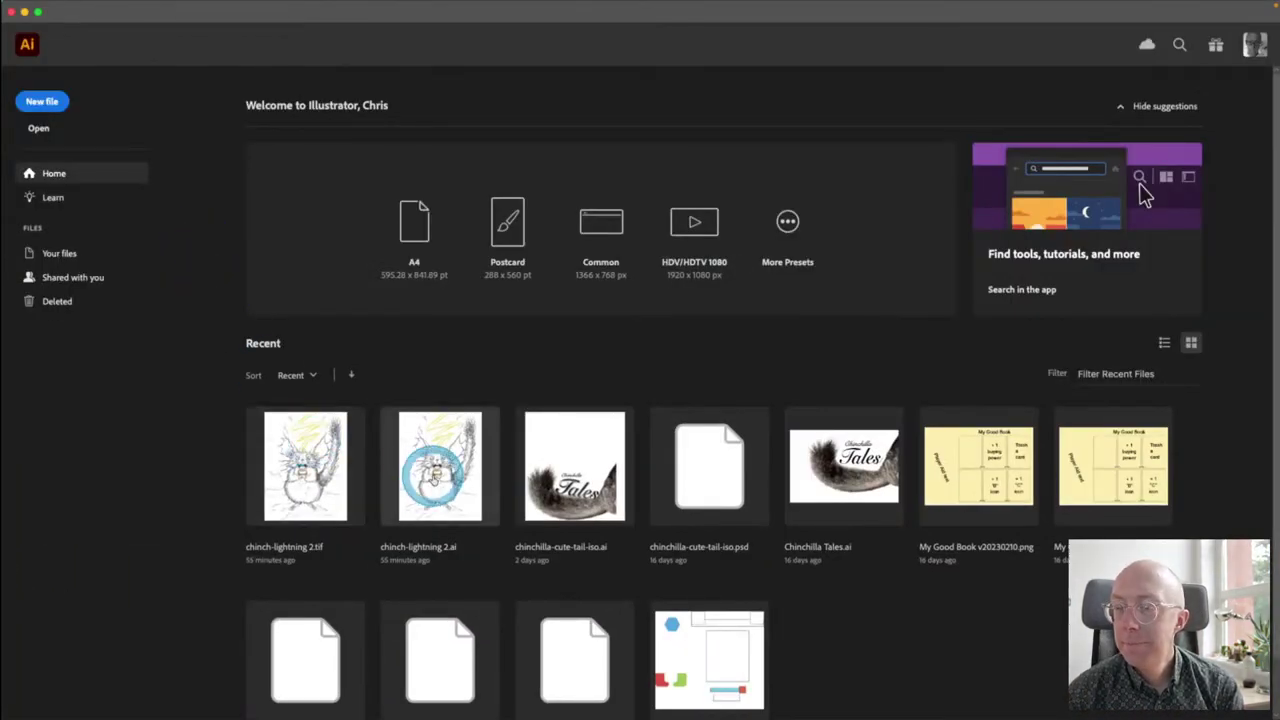
{"action": "double_click", "coordinate": [436, 472]}
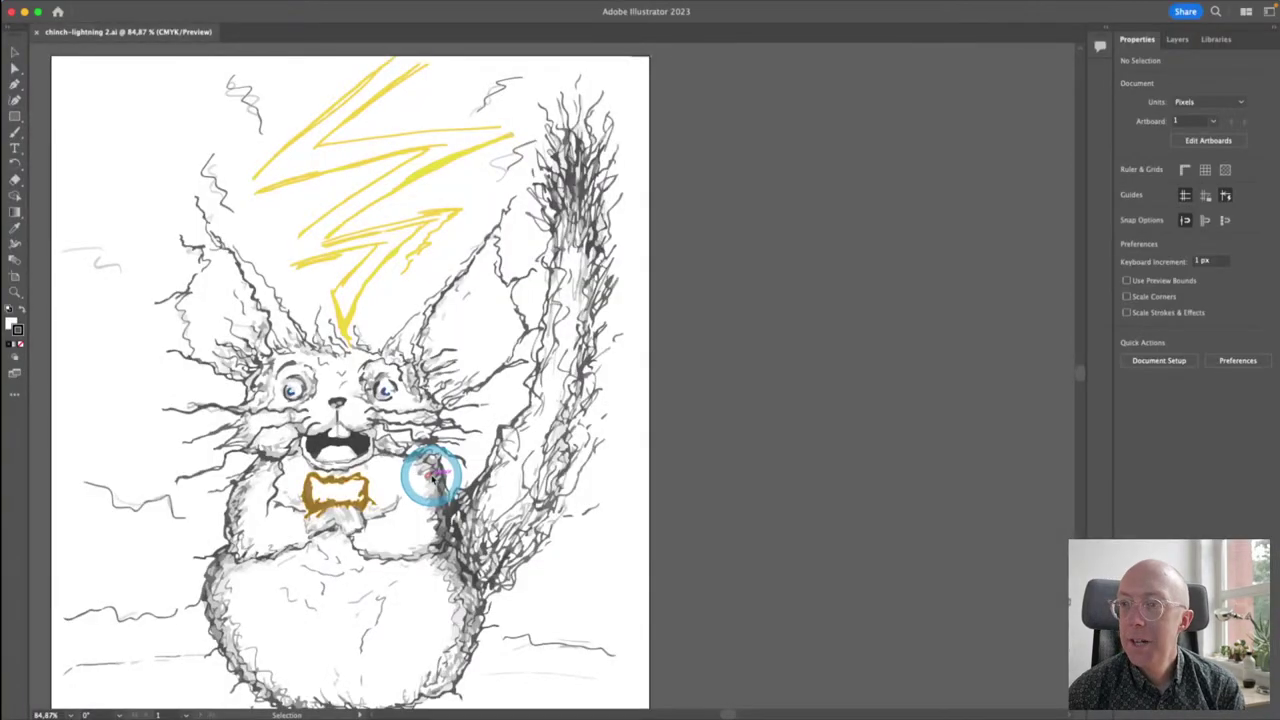
Step: Export the chinchilla drawing as "chinch-lightning 2.svg" in the Projects folder, keeping the default SVG options
{"action": "scroll", "coordinate": [430, 475], "scroll_direction": "down", "scroll_amount": 3}
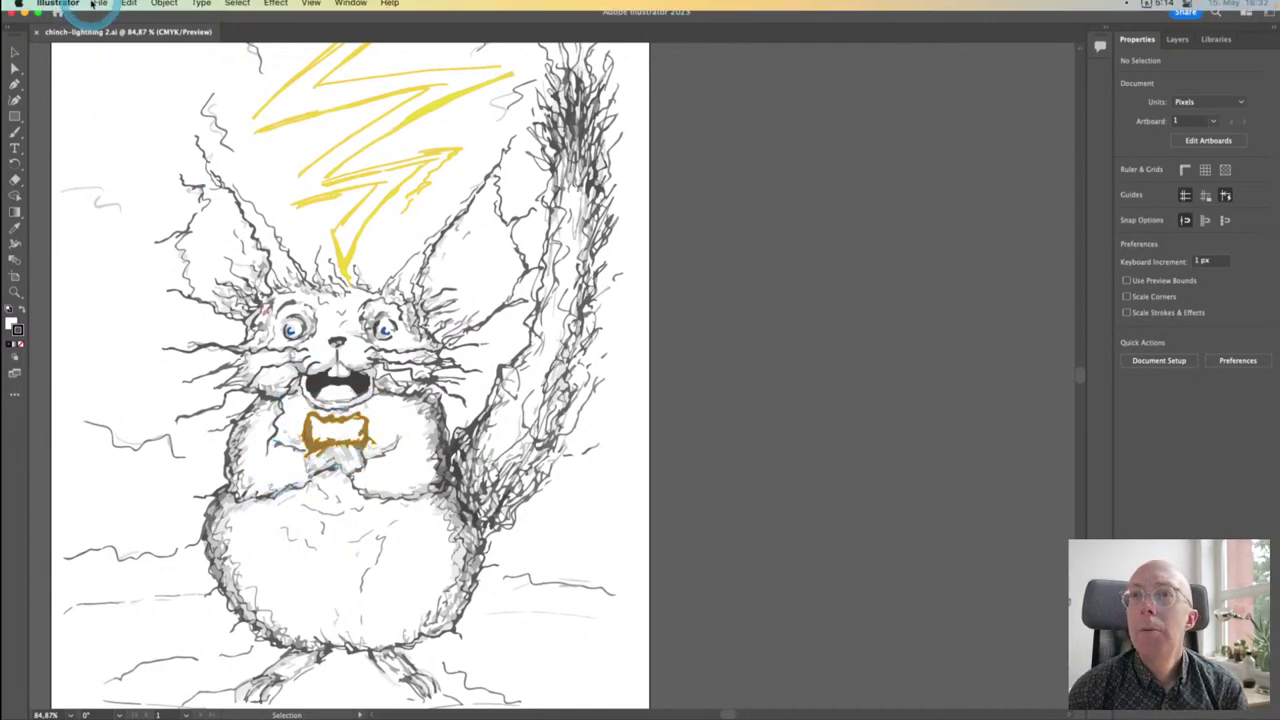
{"action": "left_click", "coordinate": [100, 7]}
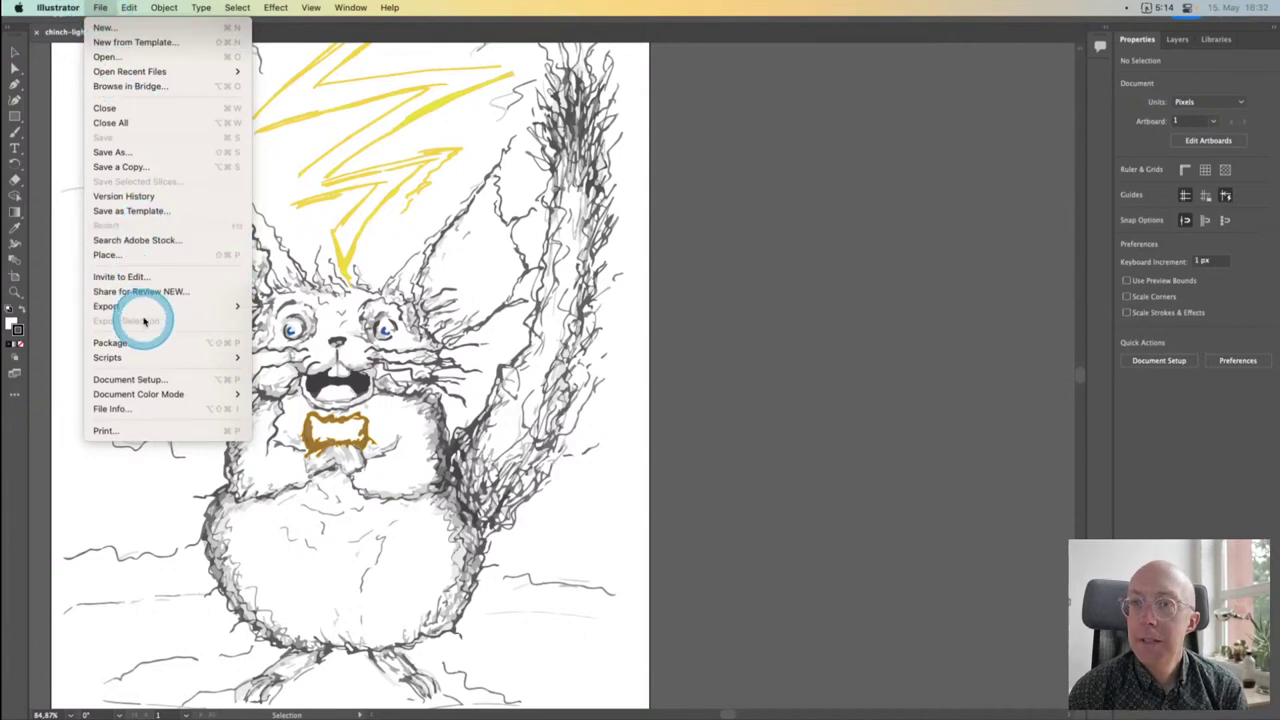
{"action": "mouse_move", "coordinate": [144, 315]}
{"action": "left_click", "coordinate": [293, 320]}
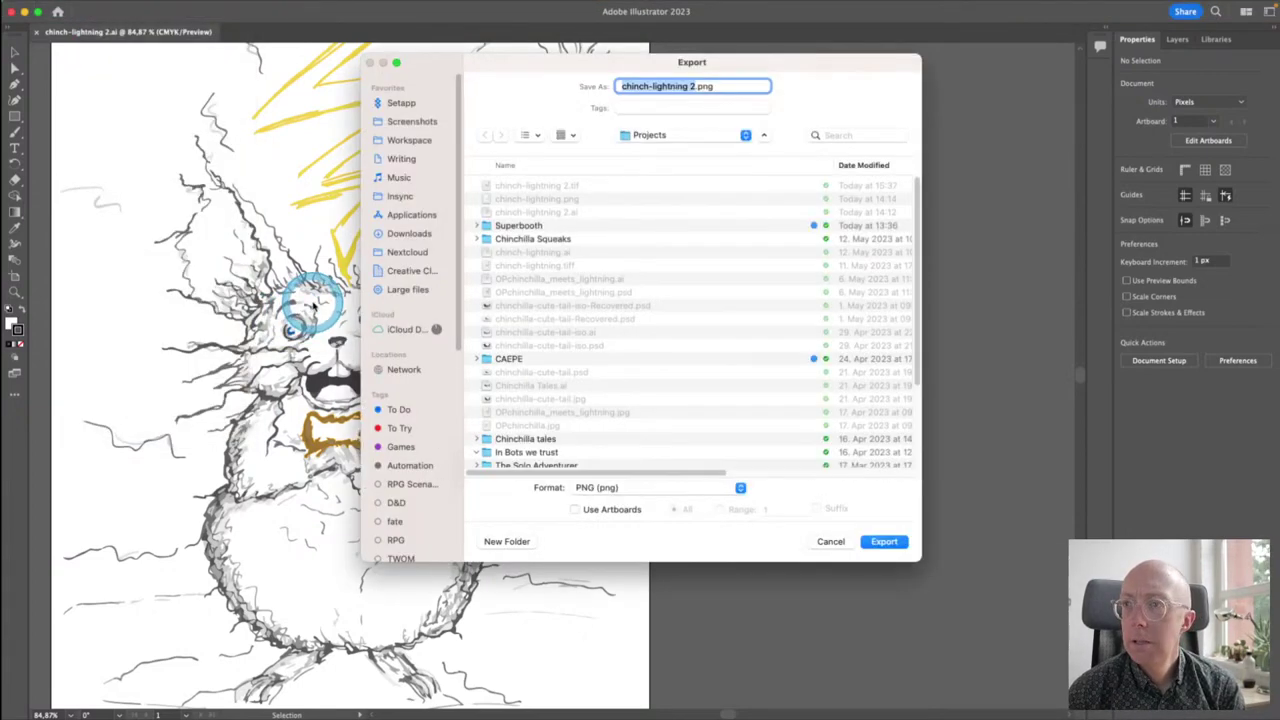
{"action": "left_click", "coordinate": [591, 487]}
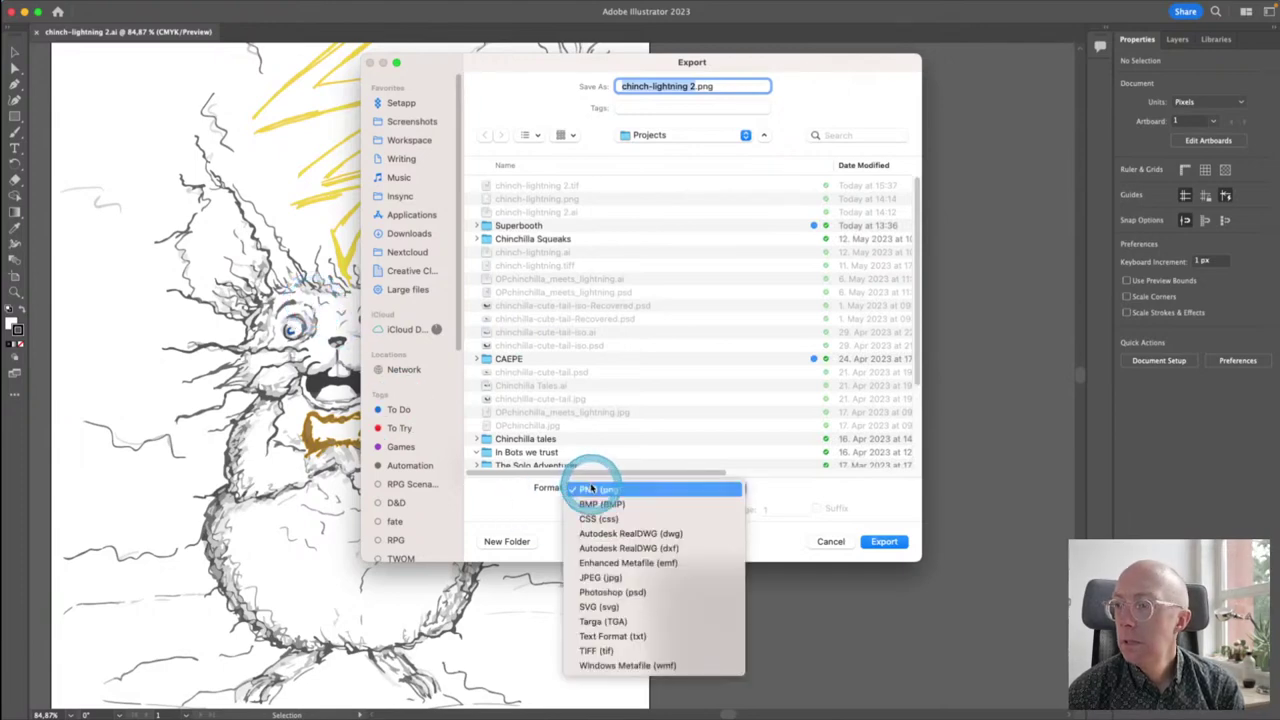
{"action": "left_click", "coordinate": [604, 606]}
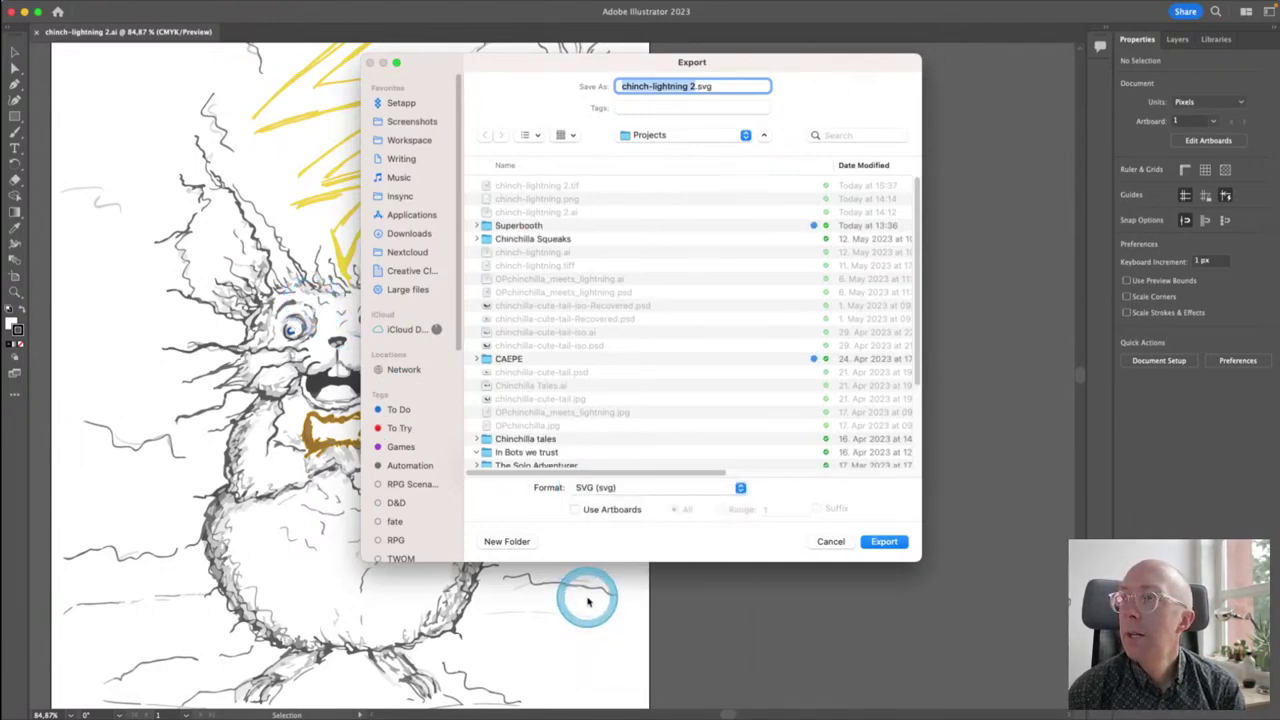
{"action": "left_click", "coordinate": [886, 541]}
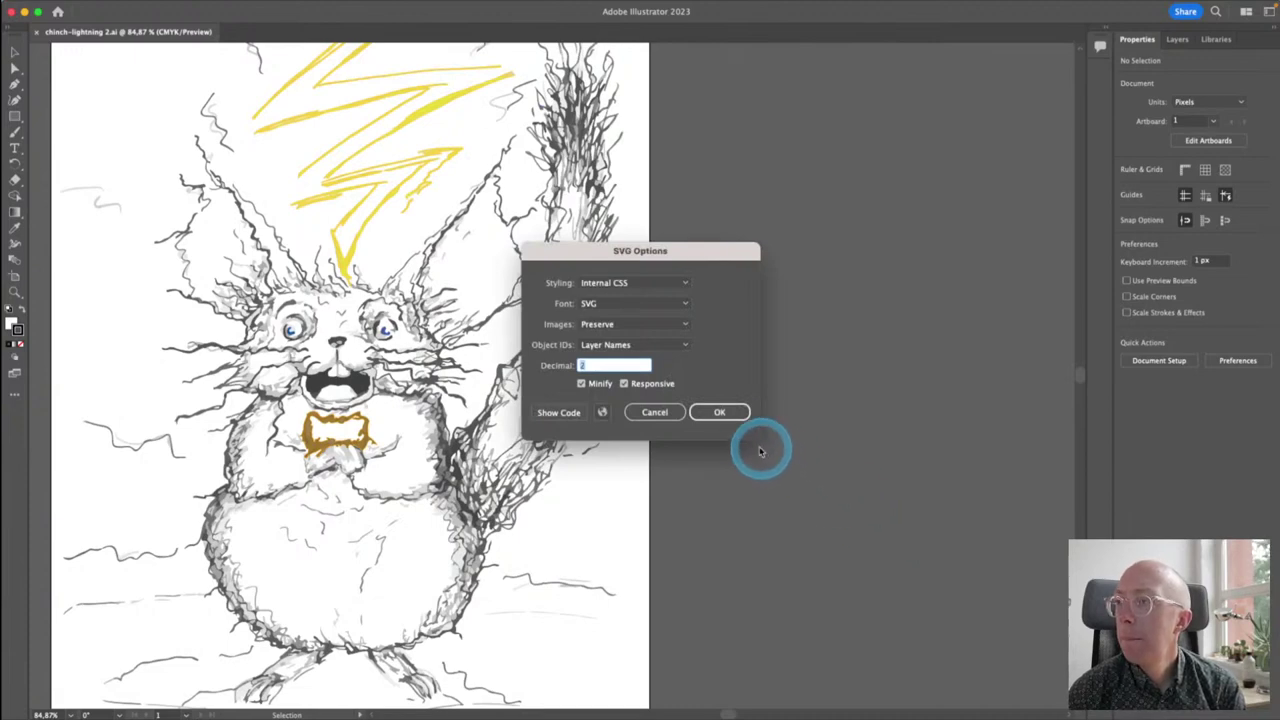
{"action": "left_click", "coordinate": [729, 415]}
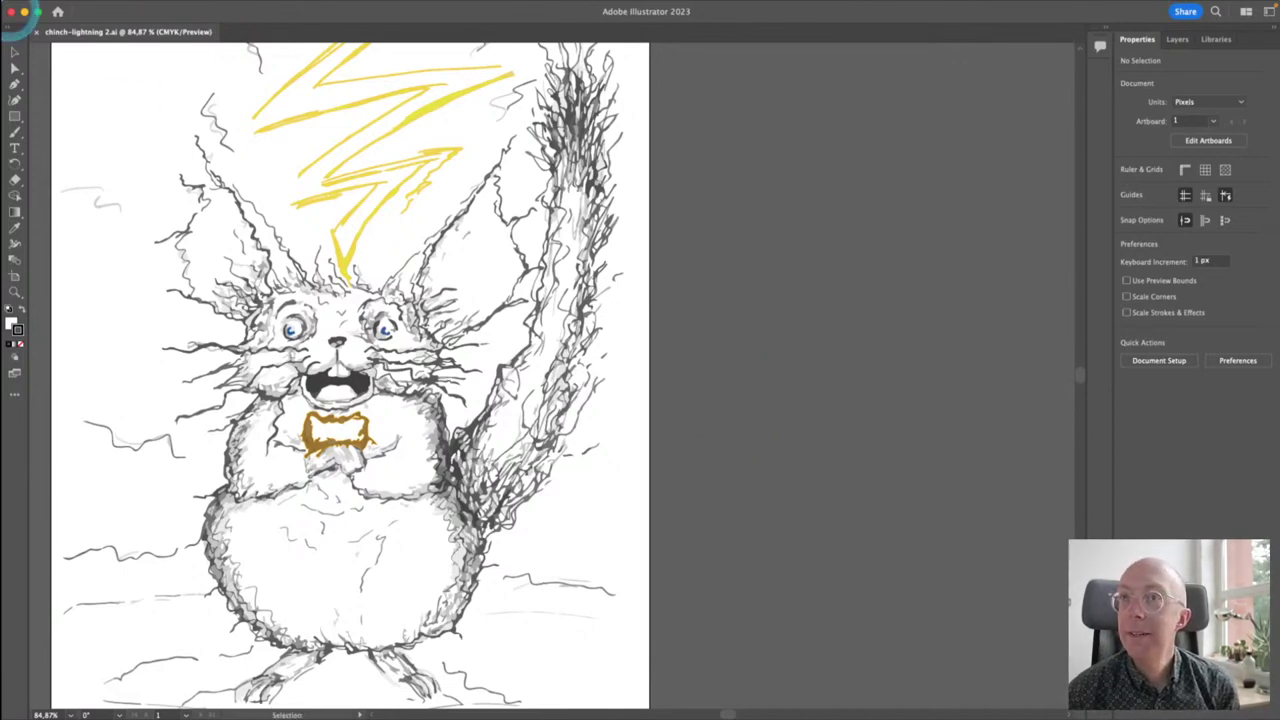
Step: Hide Illustrator to return to Adobe Firefly and upload "chinch-lightning 2.svg" as the artwork to recolor
{"action": "left_click", "coordinate": [180, 80]}
{"action": "left_click", "coordinate": [57, 7]}
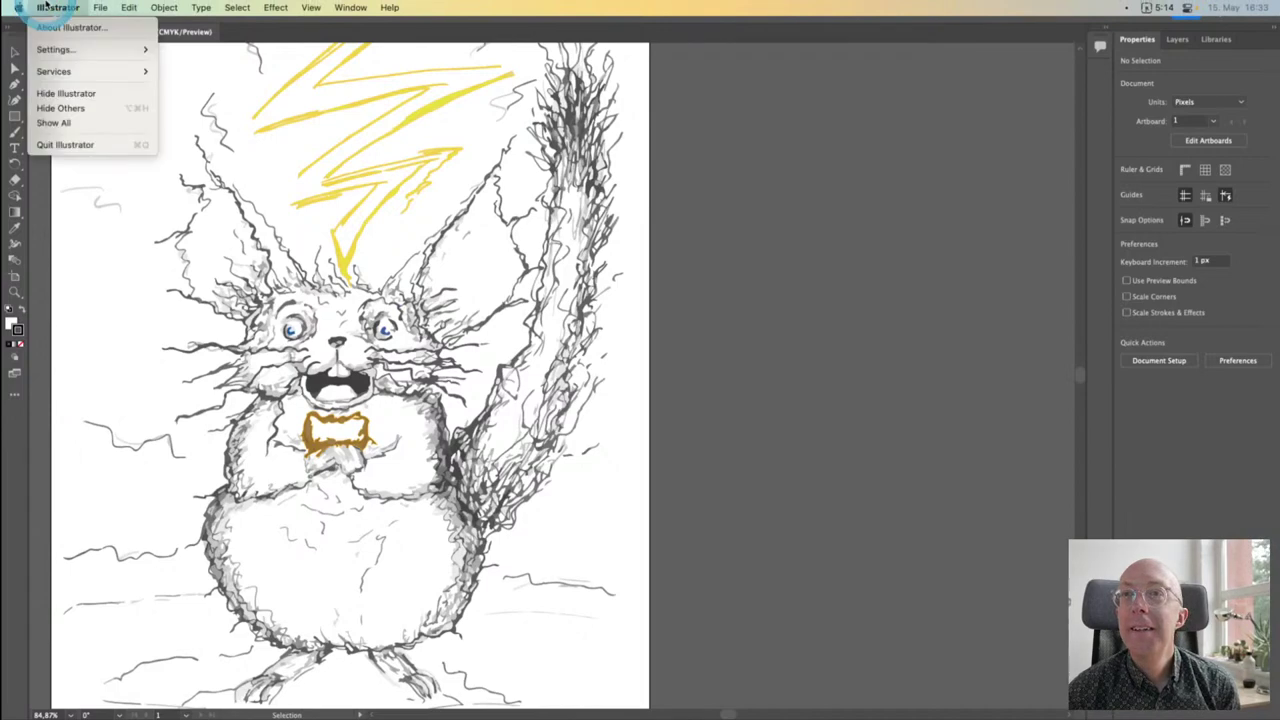
{"action": "left_click", "coordinate": [62, 92]}
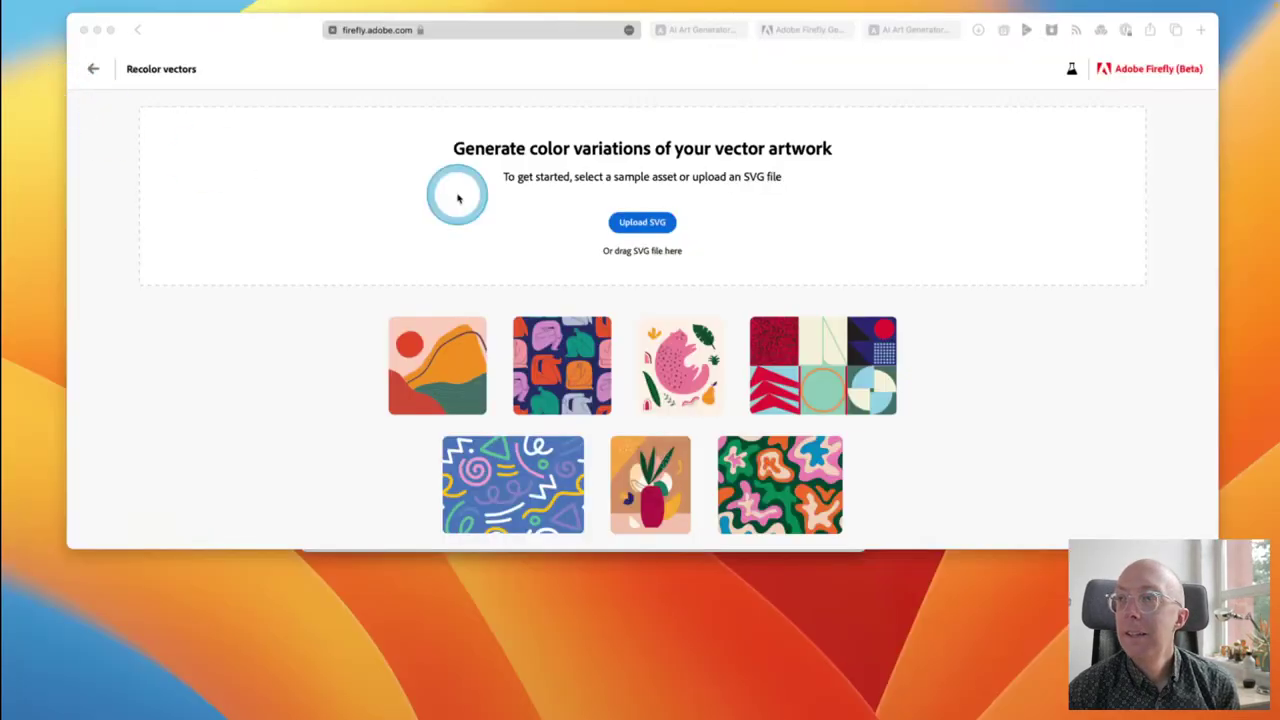
{"action": "left_click", "coordinate": [636, 221]}
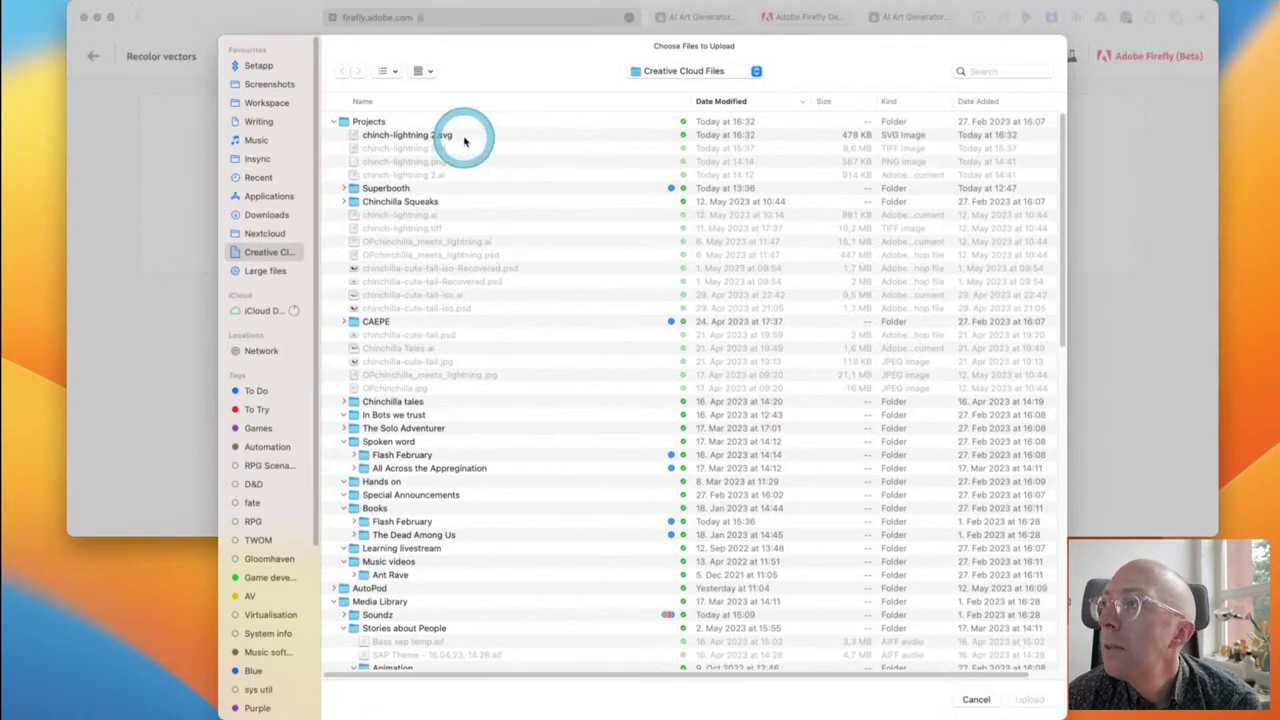
{"action": "double_click", "coordinate": [464, 137]}
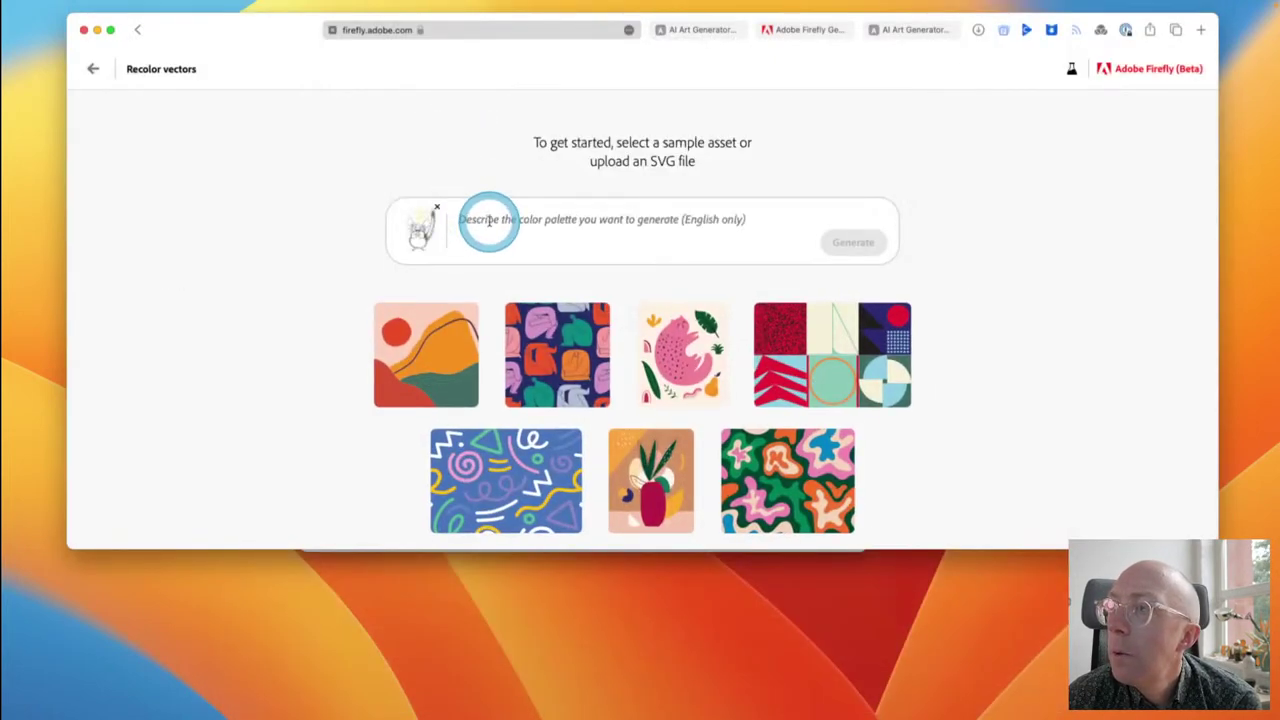
Step: Describe the color palette as "Light grey and silver with a yellow lightning flash" and generate the color variations
{"action": "left_click", "coordinate": [579, 238]}
{"action": "type", "text": "Light grey and silver"}
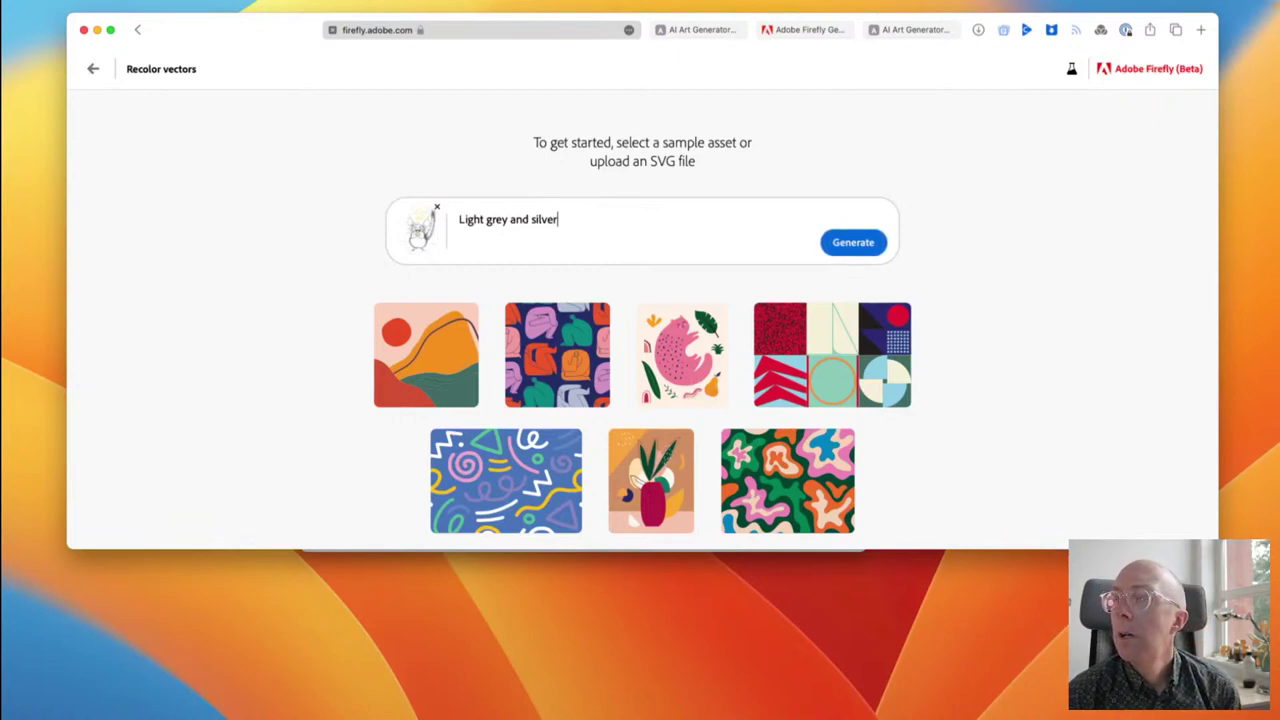
{"action": "mouse_move", "coordinate": [657, 372]}
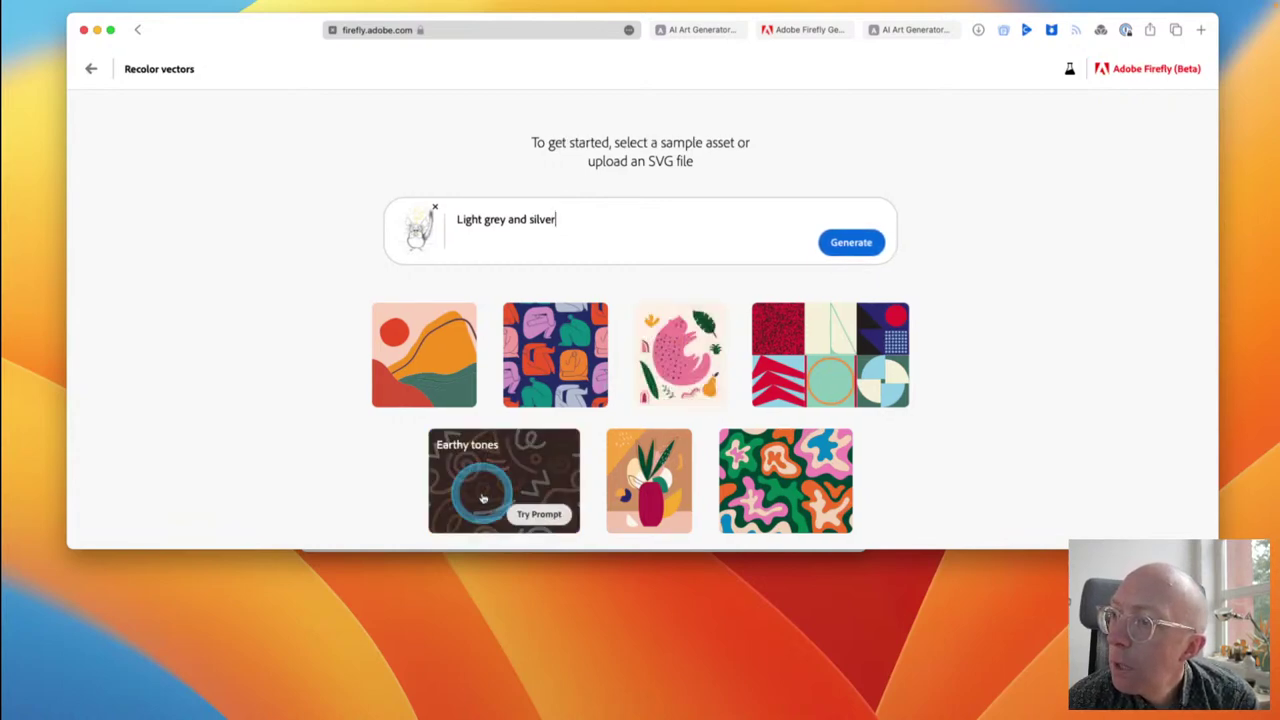
{"action": "mouse_move", "coordinate": [439, 392]}
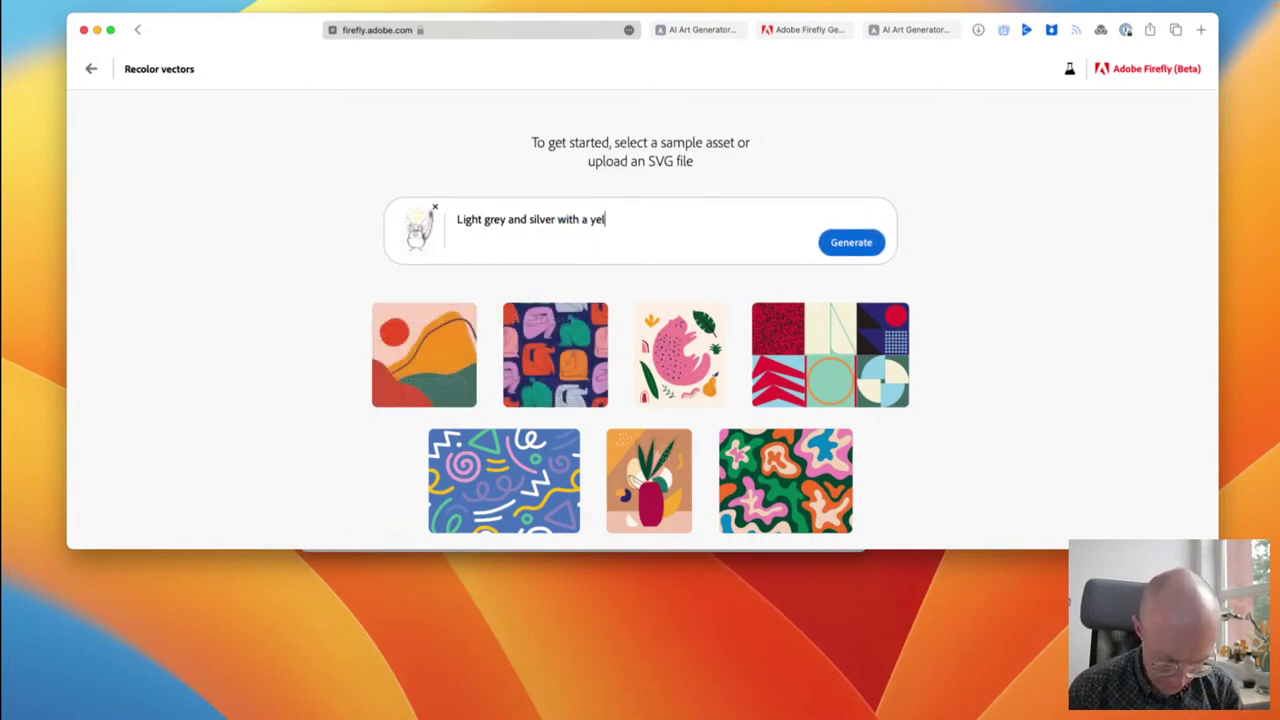
{"action": "type", "text": "w lightning flash"}
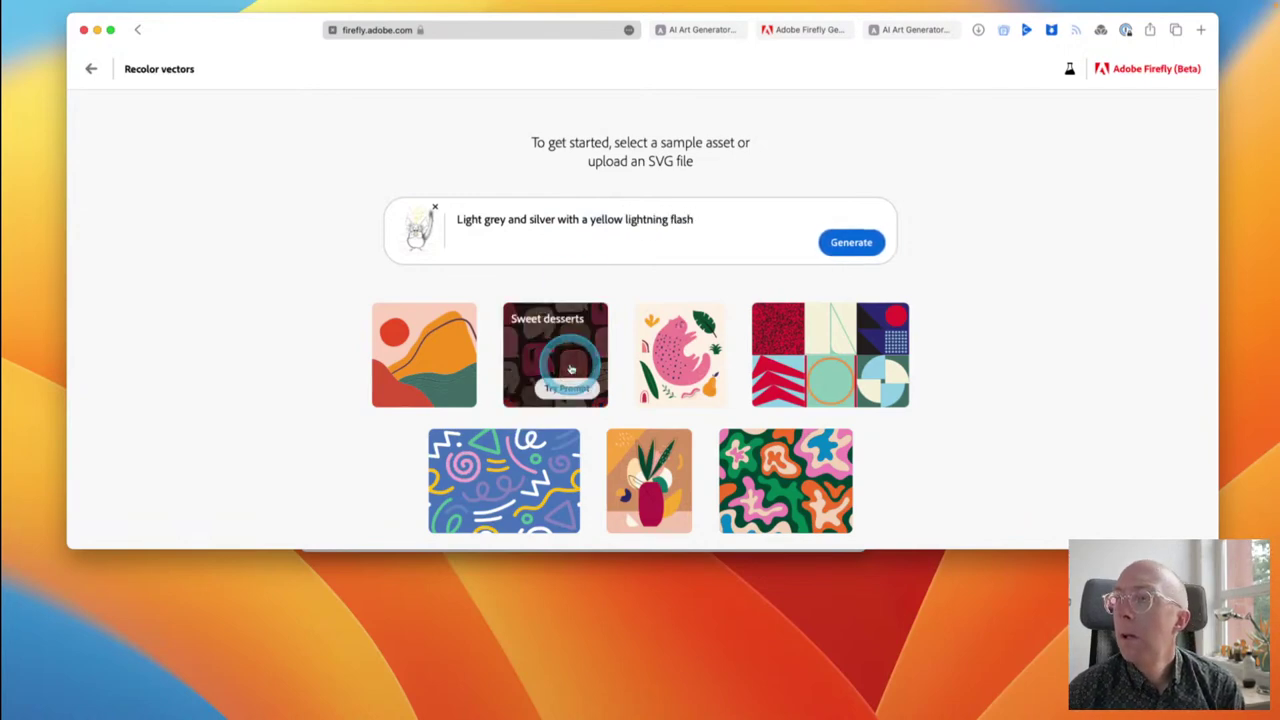
{"action": "left_click", "coordinate": [771, 364]}
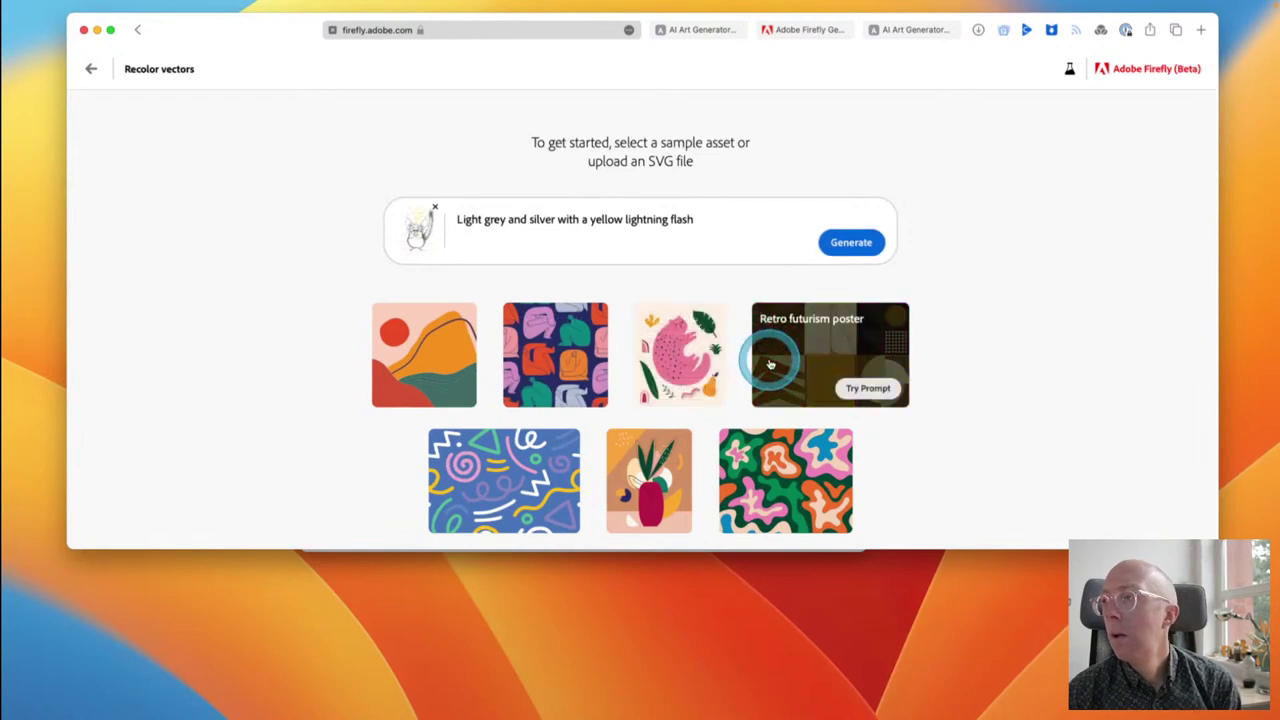
{"action": "left_click", "coordinate": [836, 246]}
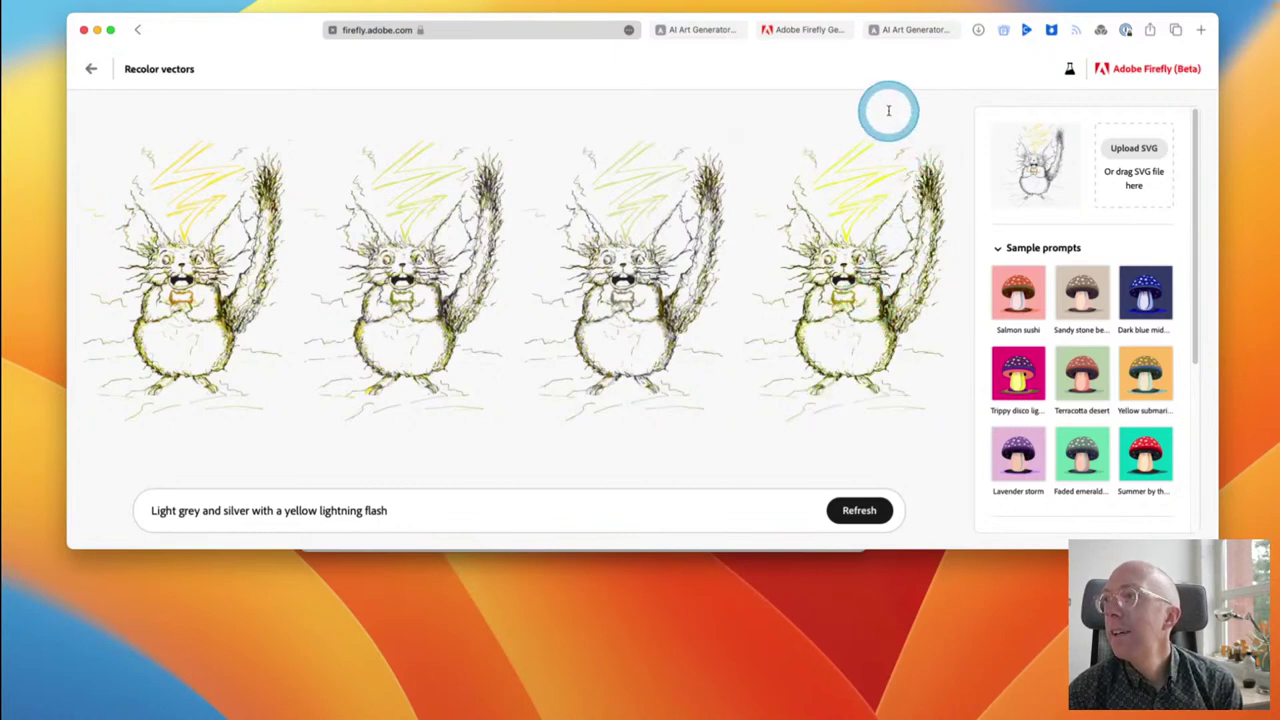
Step: Download the fourth recolored chinchilla variation and check for its SVG file in the downloads list
{"action": "left_click", "coordinate": [941, 153]}
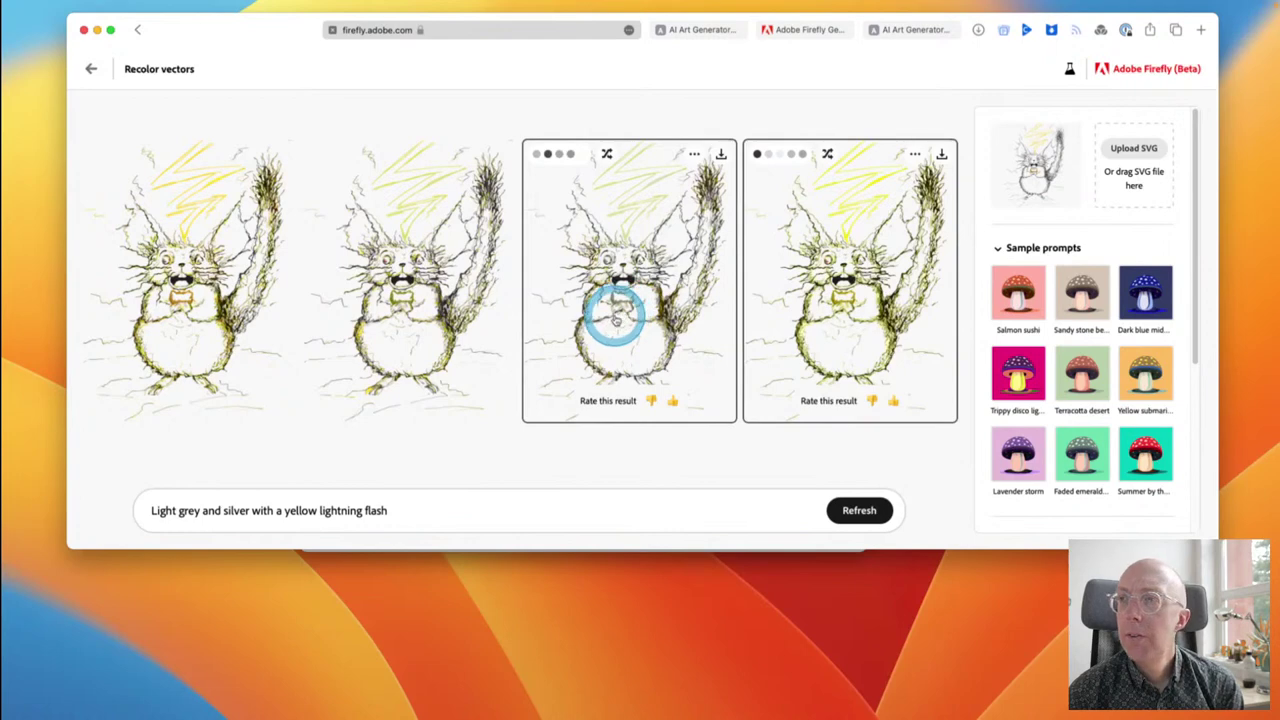
{"action": "left_click", "coordinate": [979, 30]}
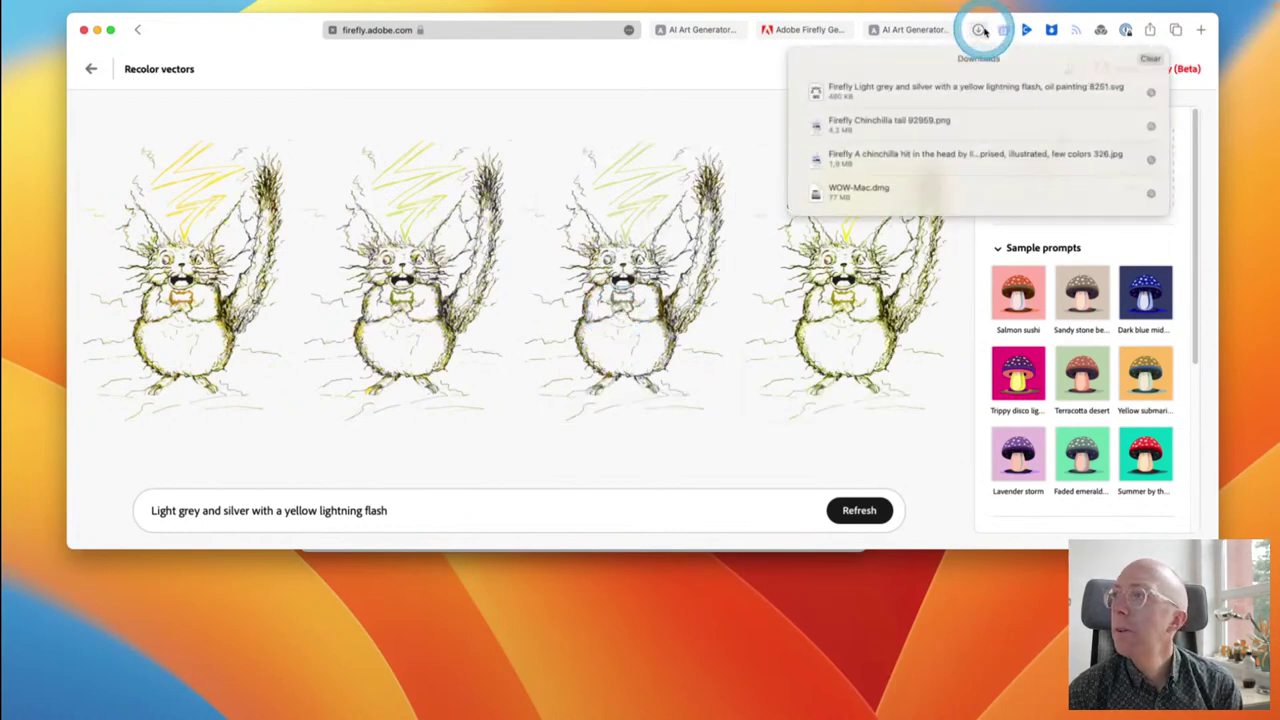
{"action": "left_click", "coordinate": [692, 63]}
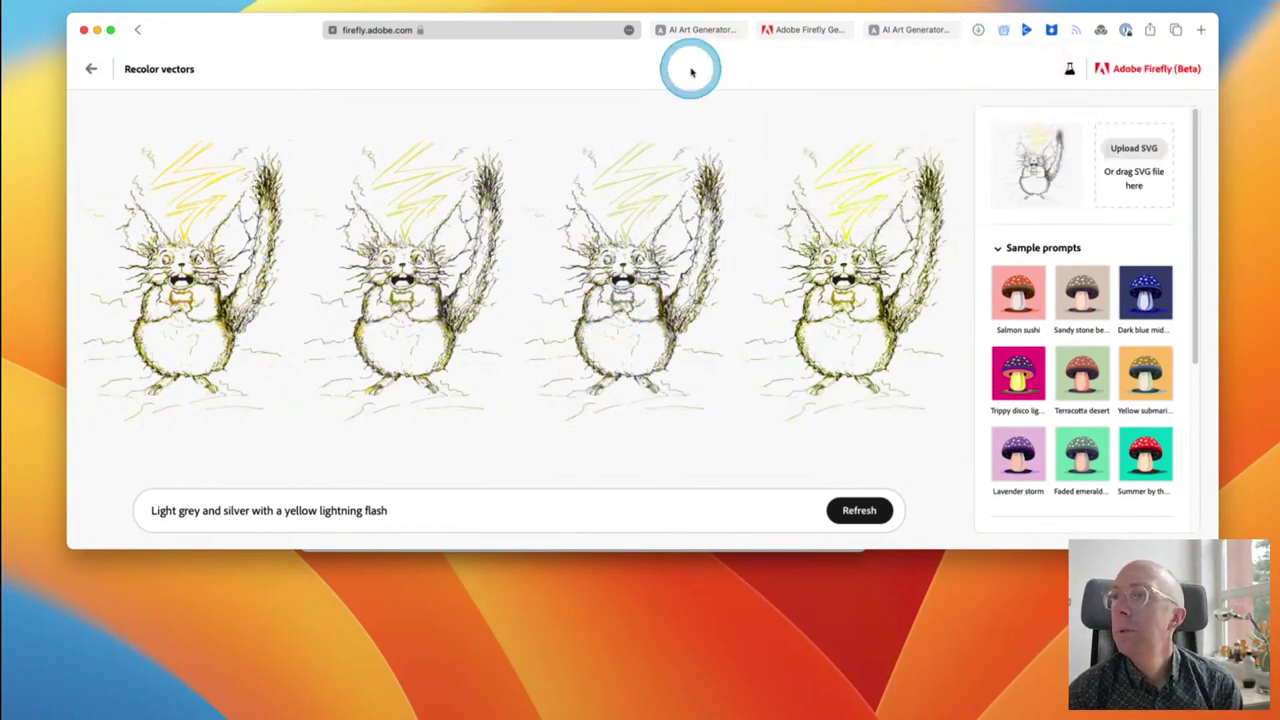
{"action": "left_click", "coordinate": [450, 513]}
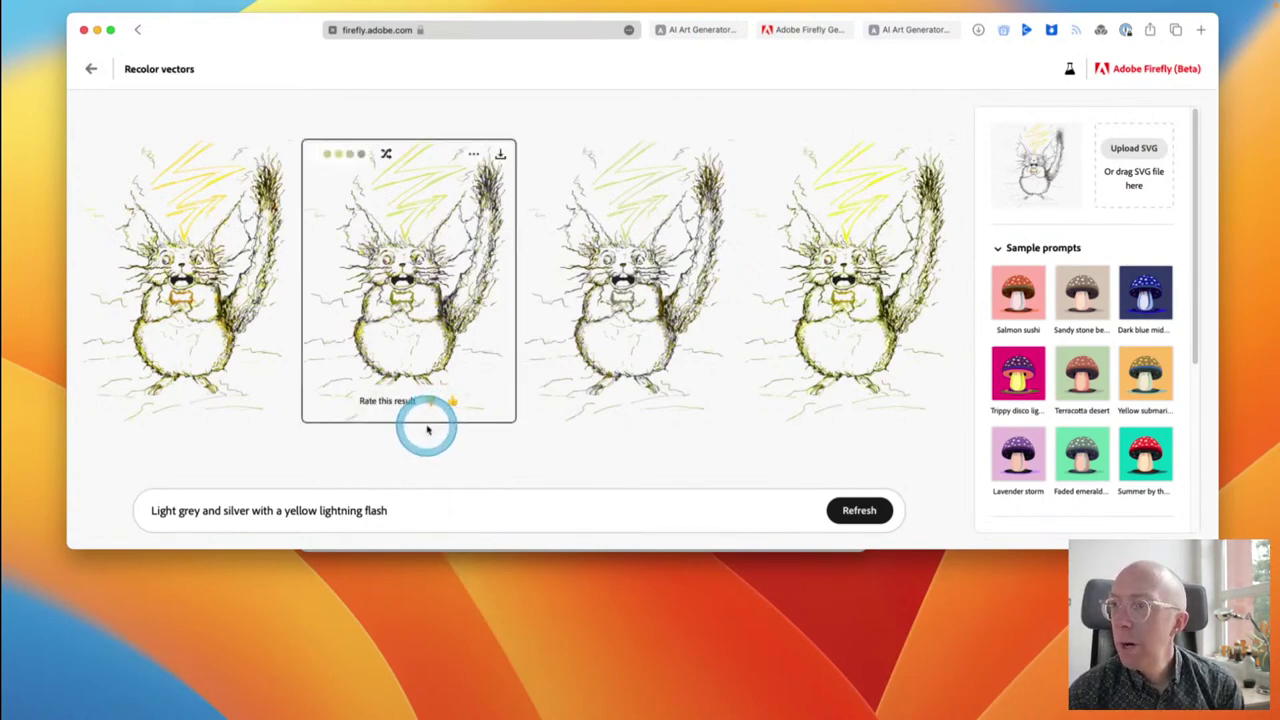
Step: Shuffle the colors of the second chinchilla variation
{"action": "left_click", "coordinate": [389, 153]}
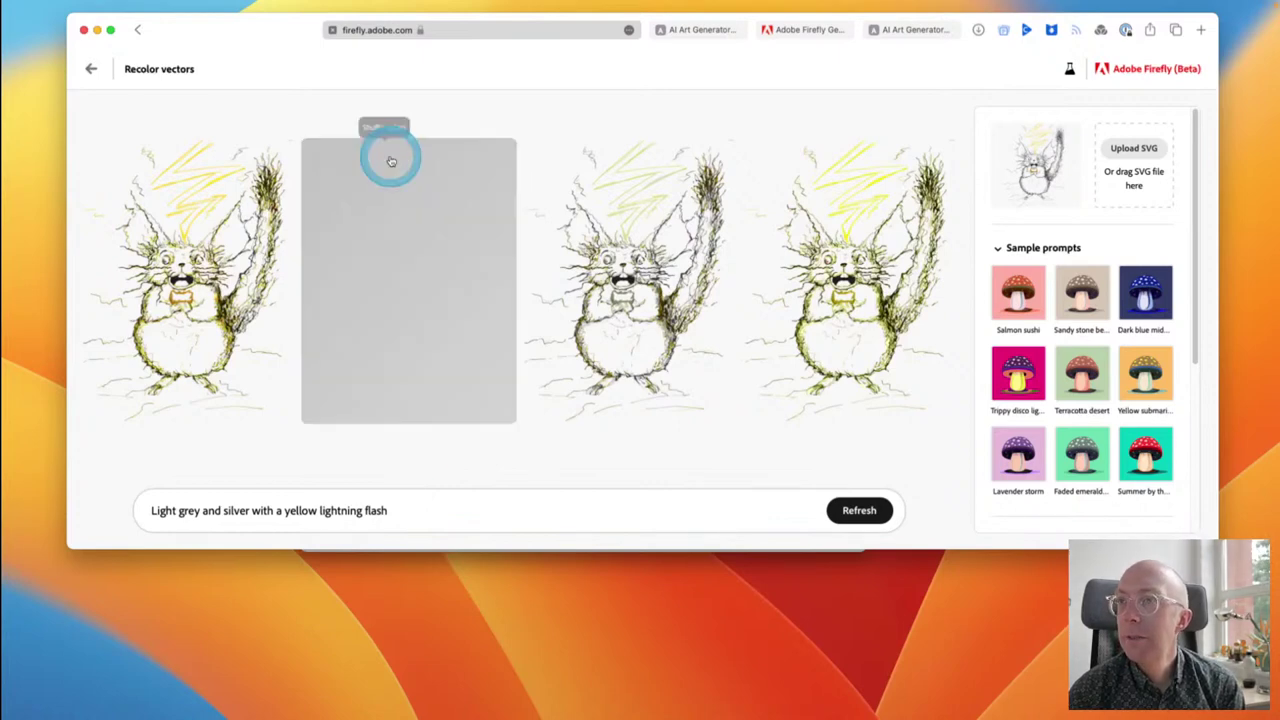
{"action": "left_click", "coordinate": [476, 487]}
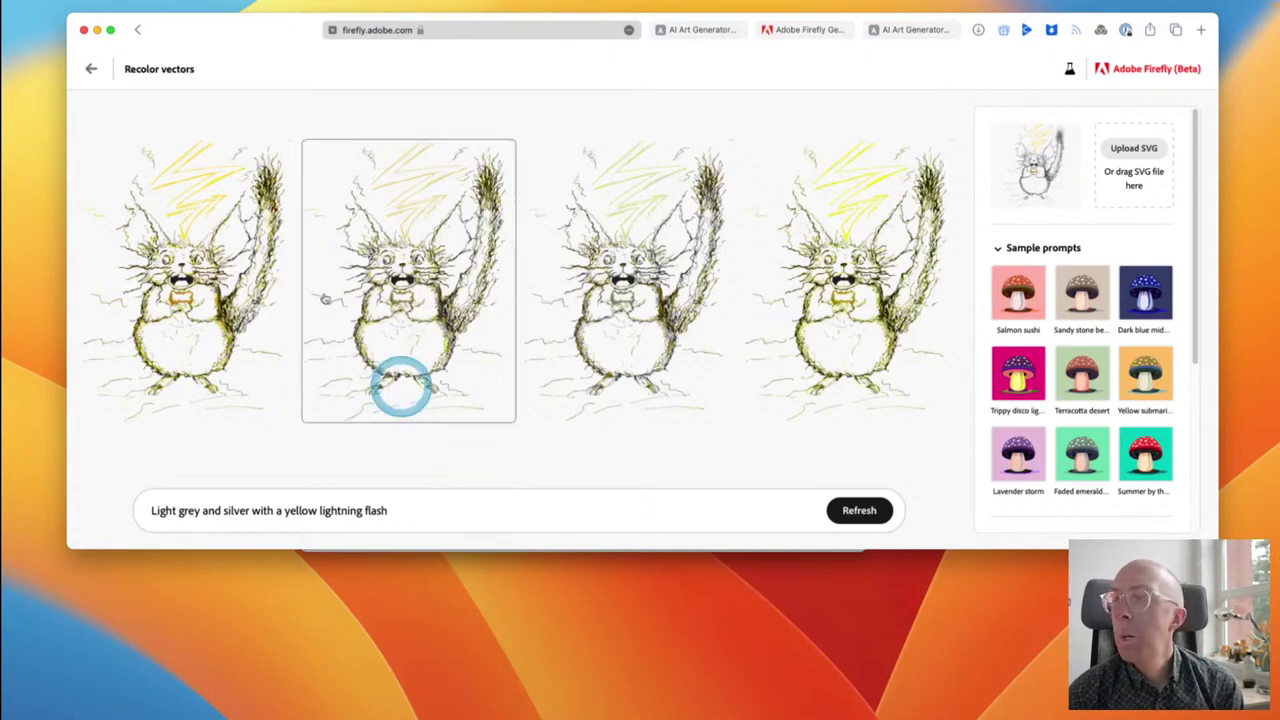
Step: Switch to the sample artwork of the pink cat and generate color variations from the prompt "grey and silver with yellow"
{"action": "left_click", "coordinate": [93, 71]}
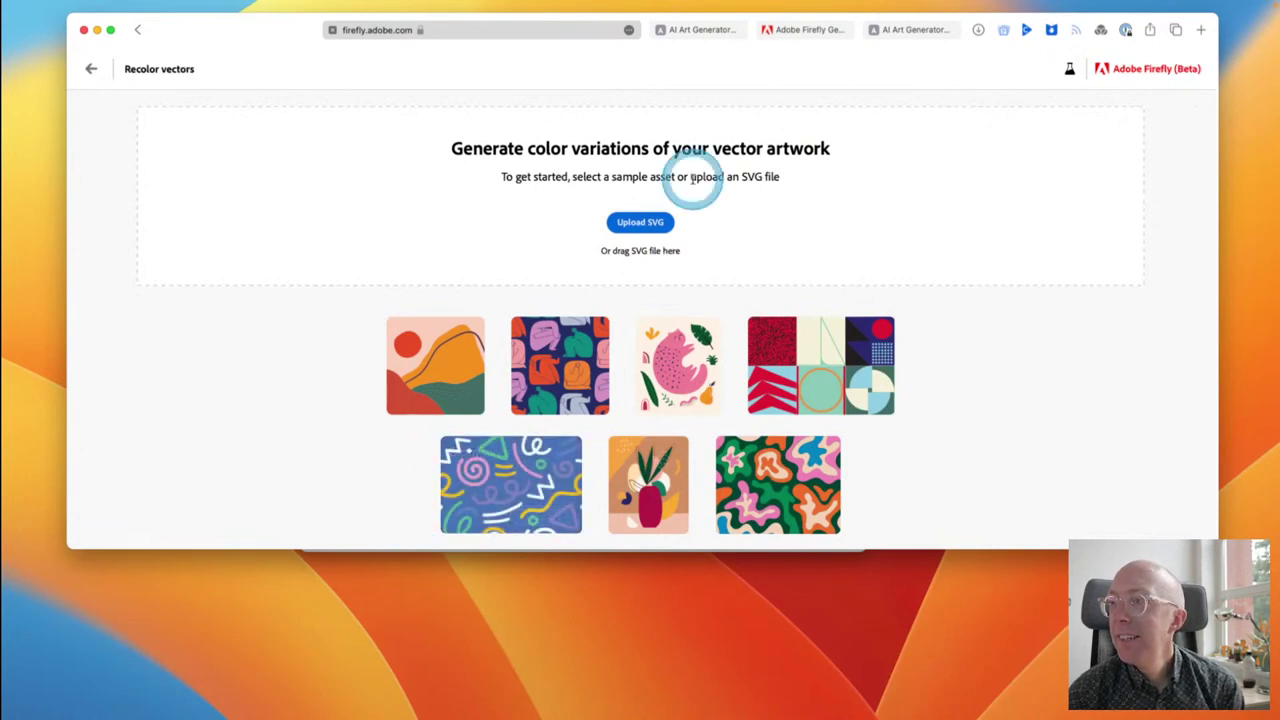
{"action": "left_click", "coordinate": [692, 358]}
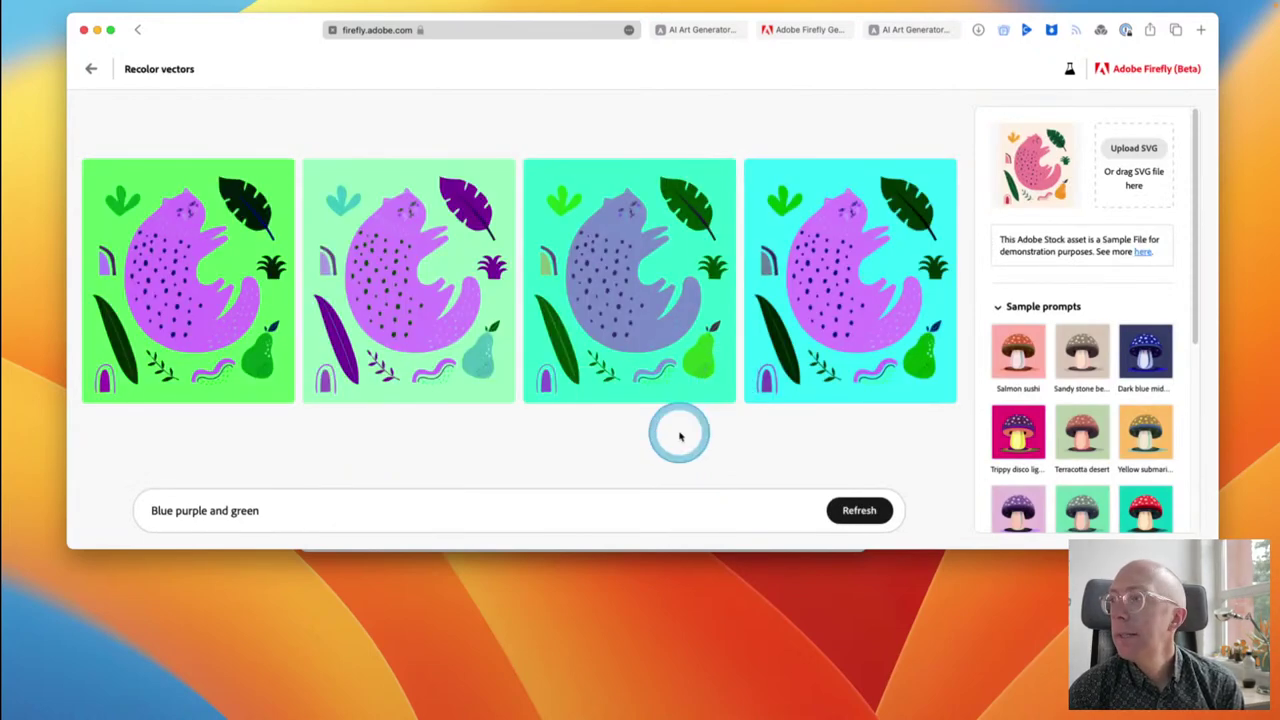
{"action": "triple_click", "coordinate": [301, 505]}
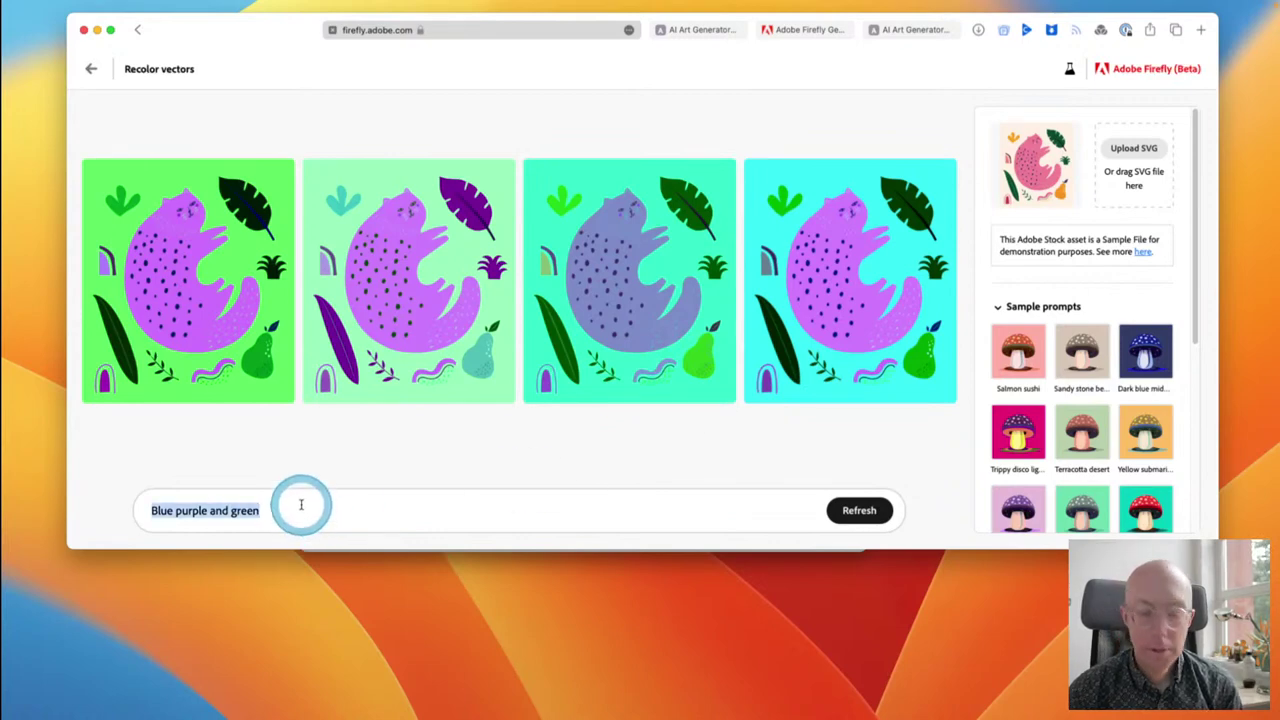
{"action": "type", "text": "grey and silver with yel"}
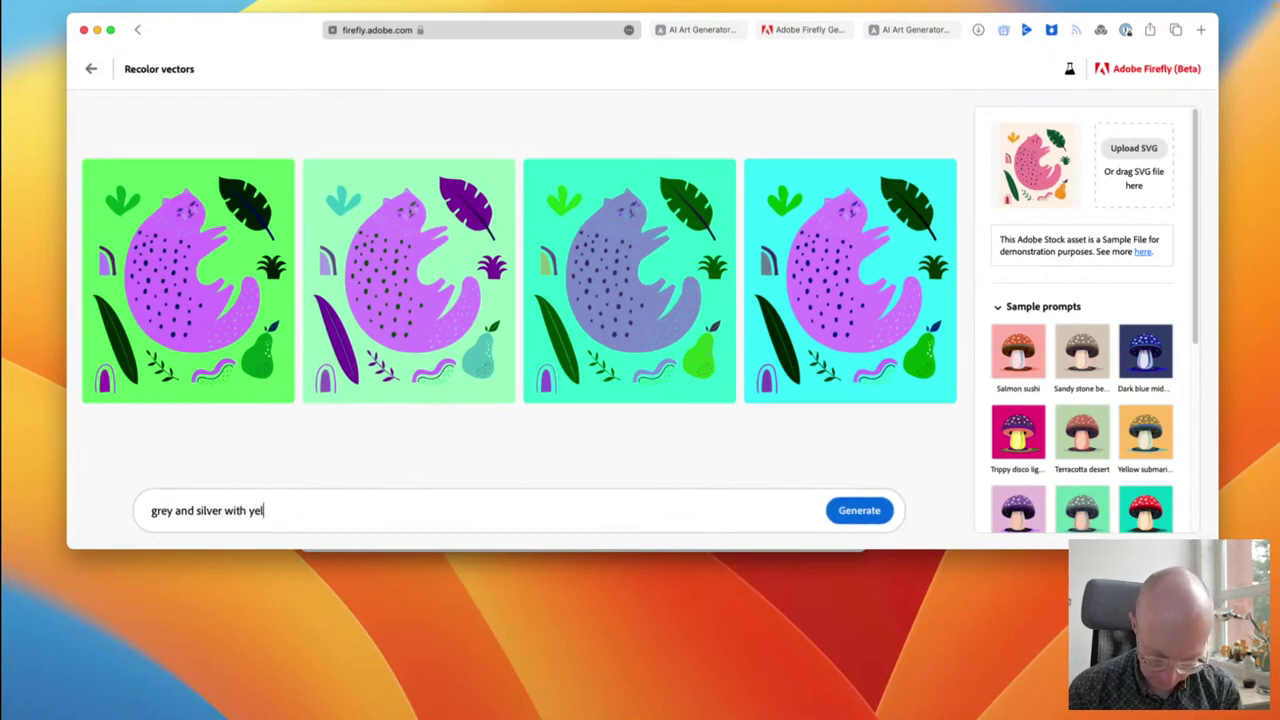
{"action": "type", "text": "low"}
{"action": "left_click", "coordinate": [866, 512]}
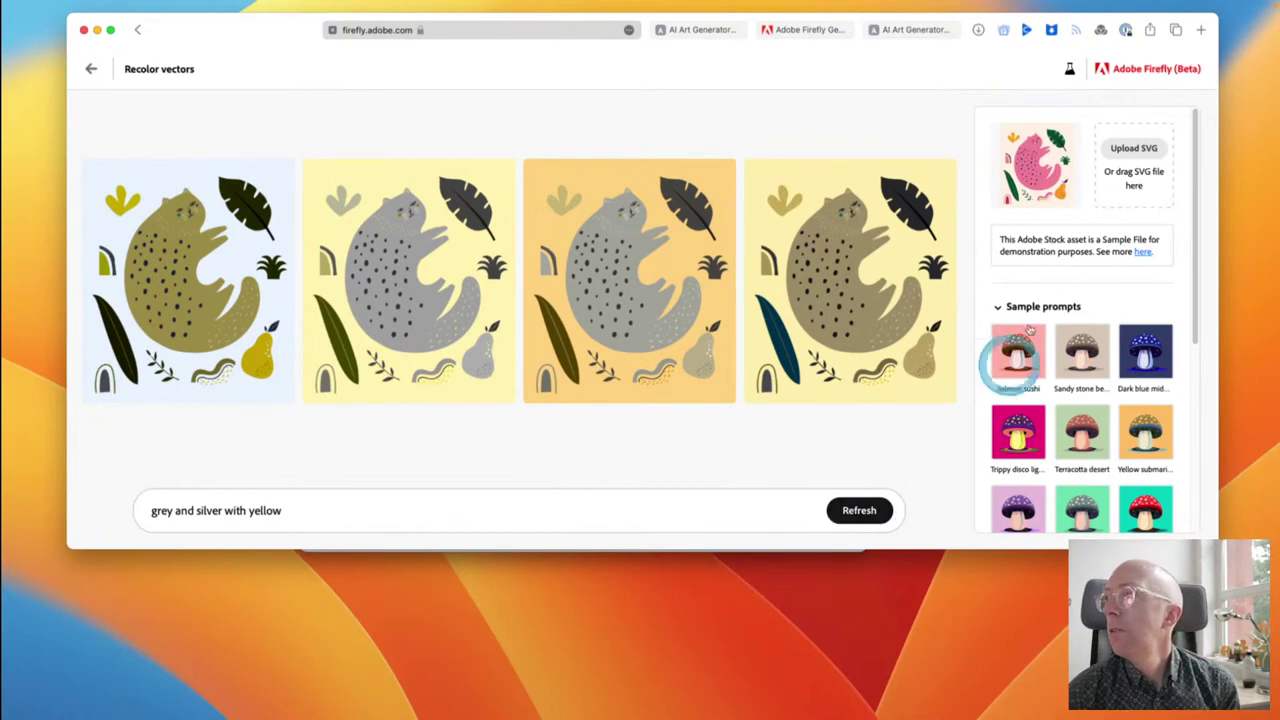
Step: Recolor the cat artwork with the Salmon sushi sample prompt and Split complementary harmony, and refresh the variations
{"action": "scroll", "coordinate": [1141, 290], "scroll_direction": "down", "scroll_amount": 3}
{"action": "scroll", "coordinate": [1141, 300], "scroll_direction": "up", "scroll_amount": 1}
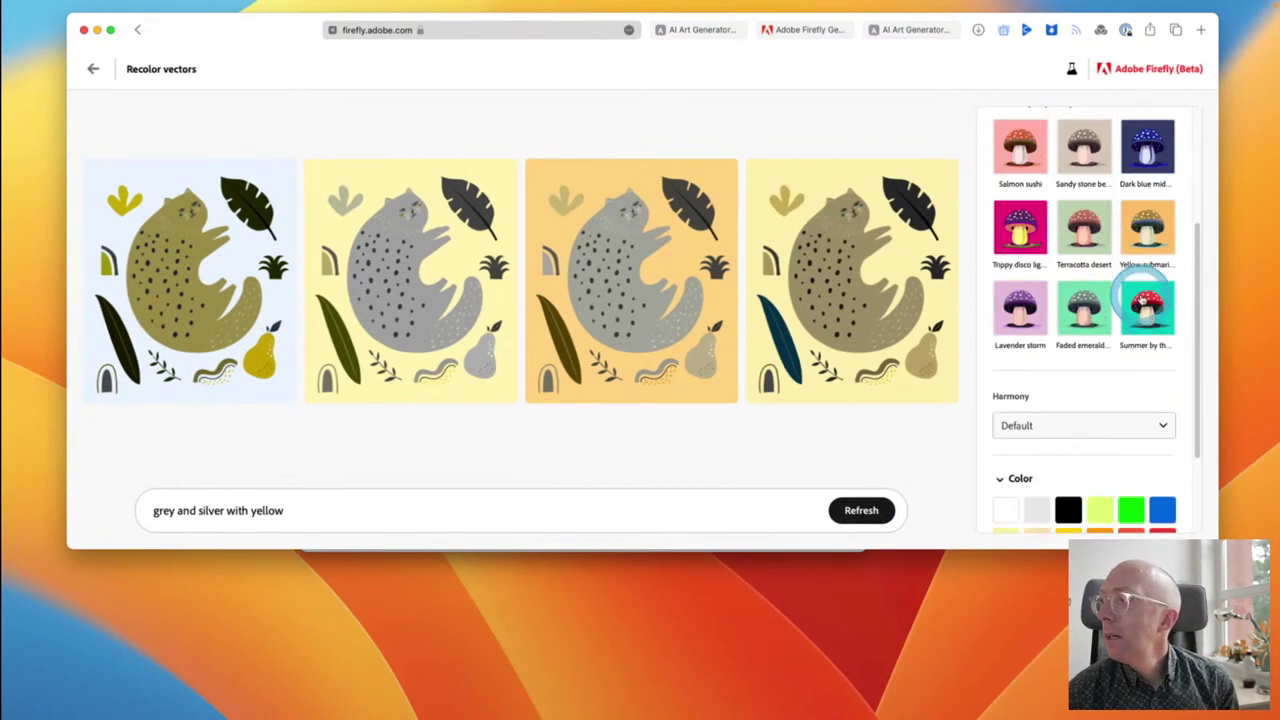
{"action": "left_click", "coordinate": [1020, 180]}
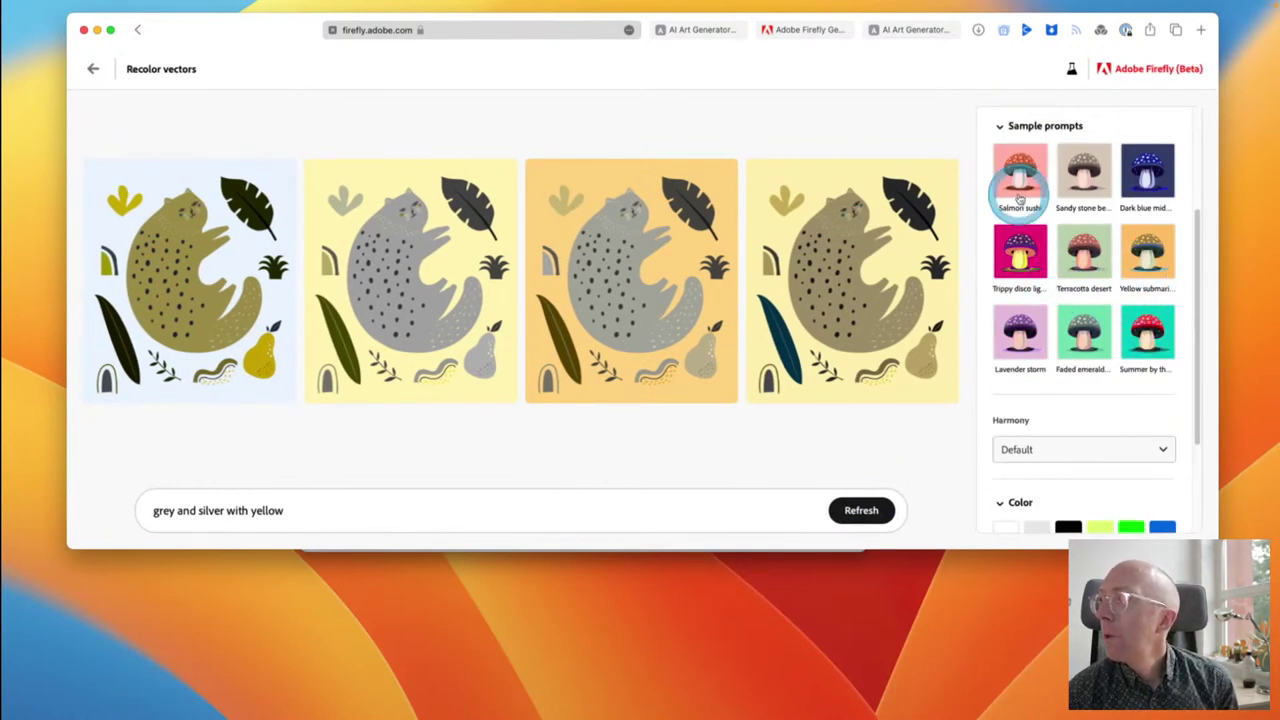
{"action": "left_click", "coordinate": [1093, 448]}
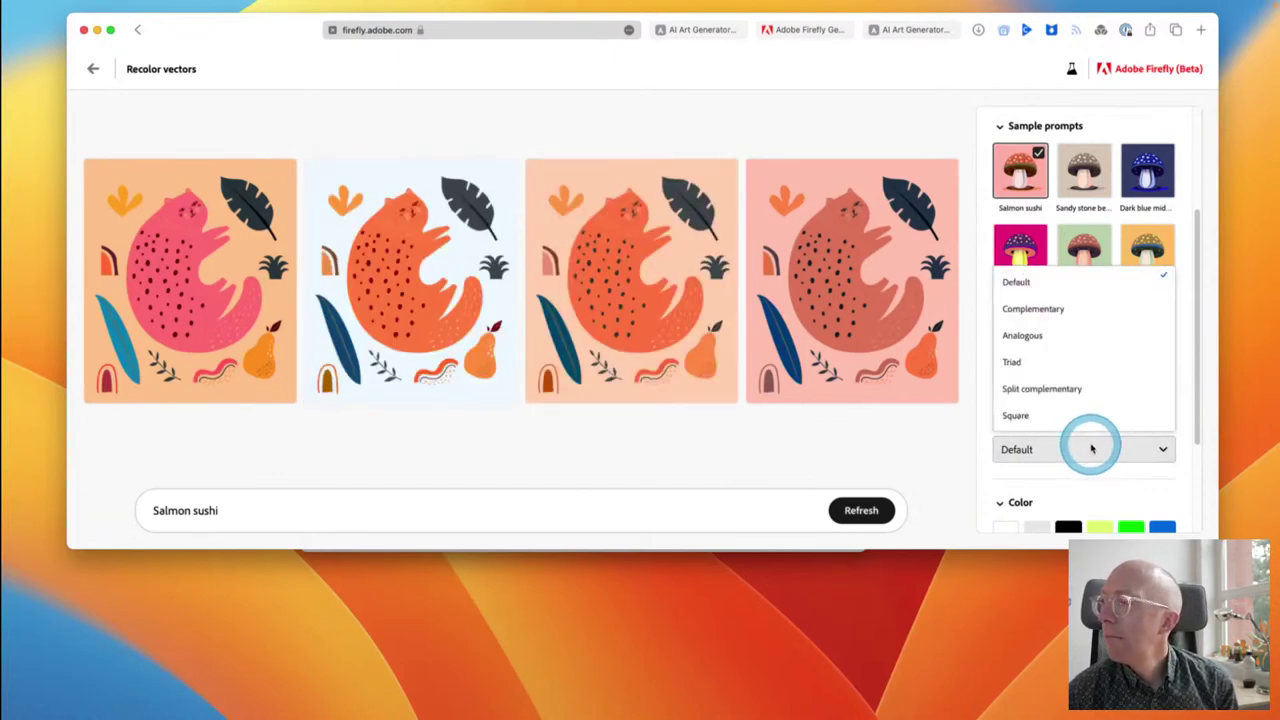
{"action": "left_click", "coordinate": [1070, 390]}
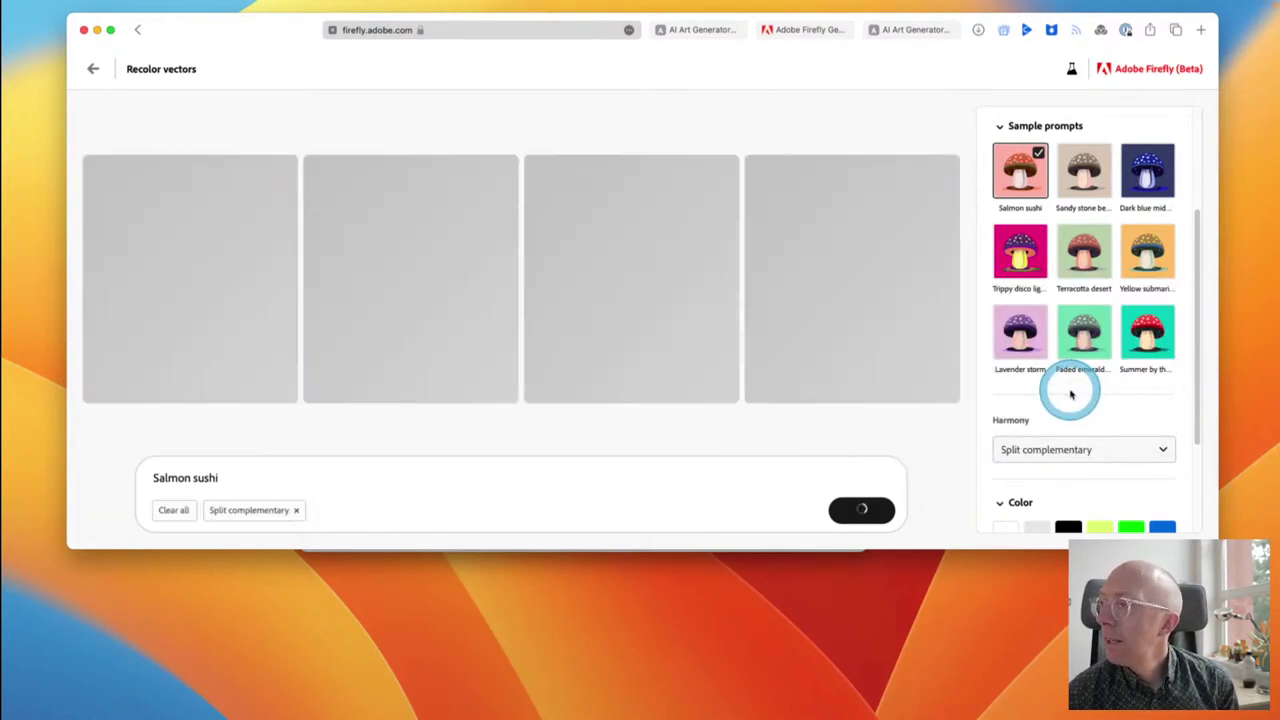
{"action": "scroll", "coordinate": [1075, 428], "scroll_direction": "down", "scroll_amount": 3}
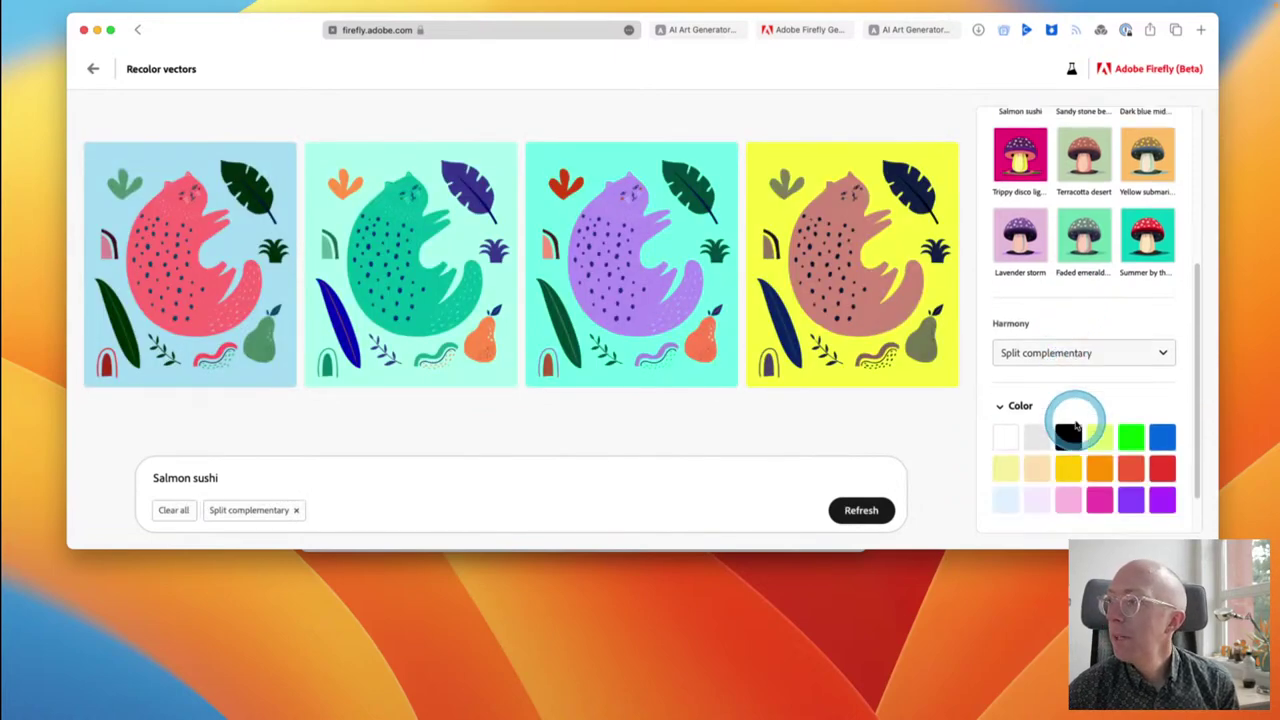
{"action": "scroll", "coordinate": [1075, 428], "scroll_direction": "up", "scroll_amount": 5}
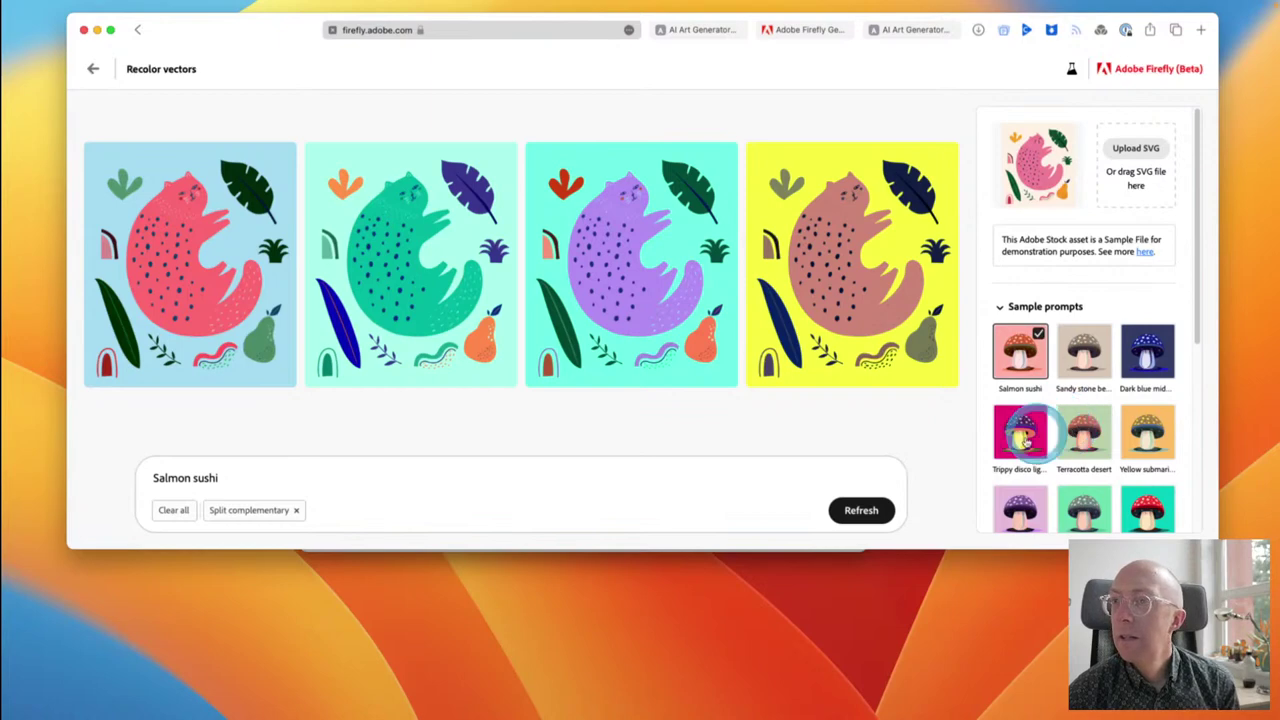
{"action": "left_click", "coordinate": [862, 510]}
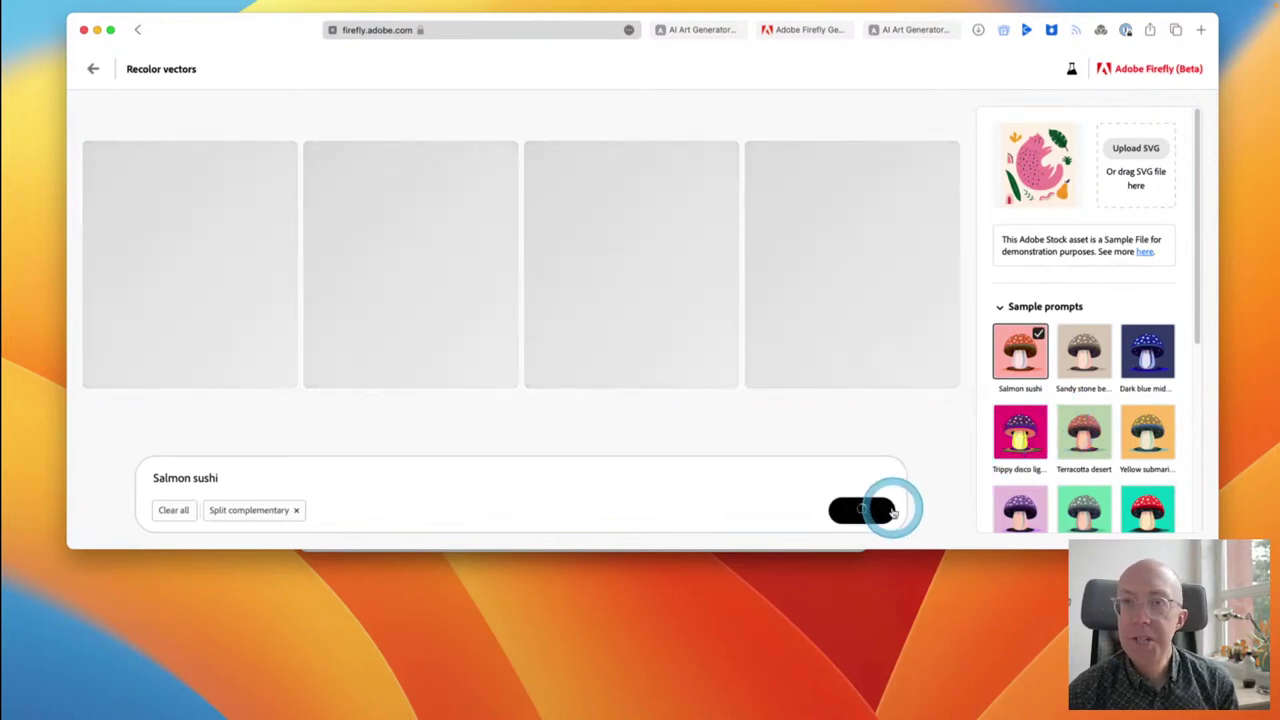
{"action": "left_click", "coordinate": [892, 511]}
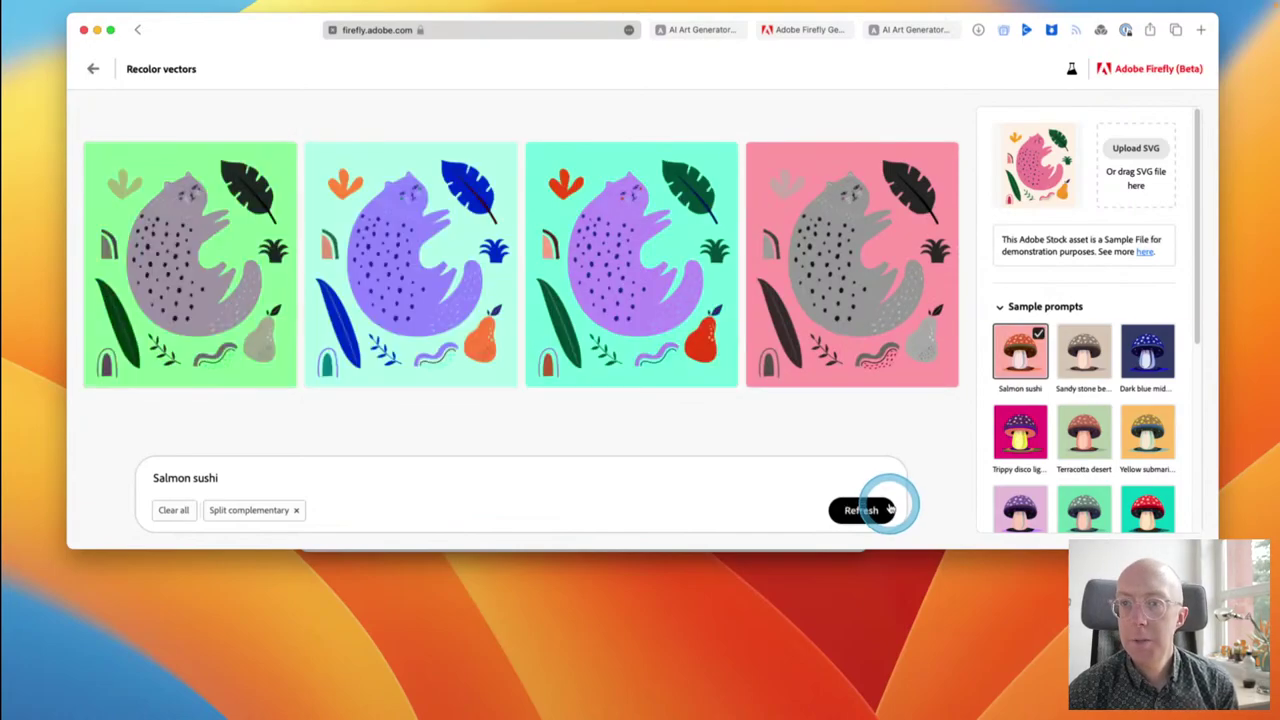
Step: Switch to Illustrator to inspect the grouped chinchilla drawing, and return to Adobe Firefly
{"action": "key", "text": "super+Tab"}
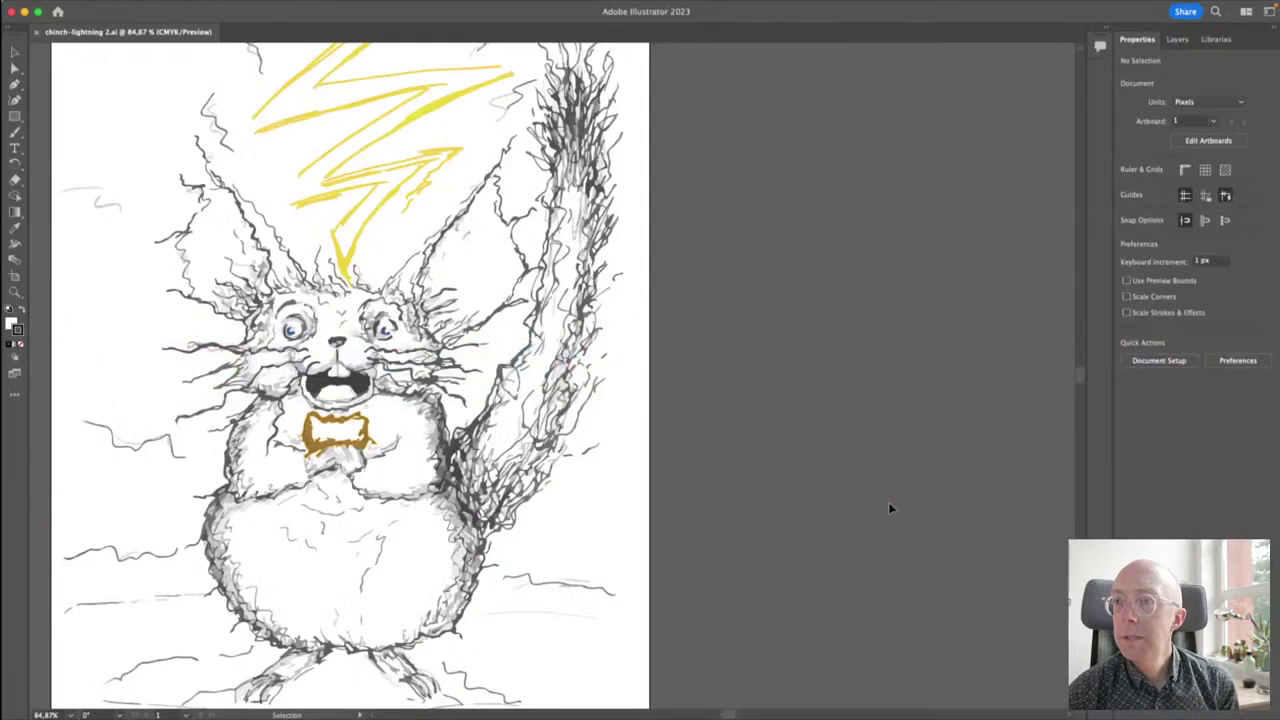
{"action": "left_click", "coordinate": [409, 576]}
{"action": "left_click", "coordinate": [471, 563]}
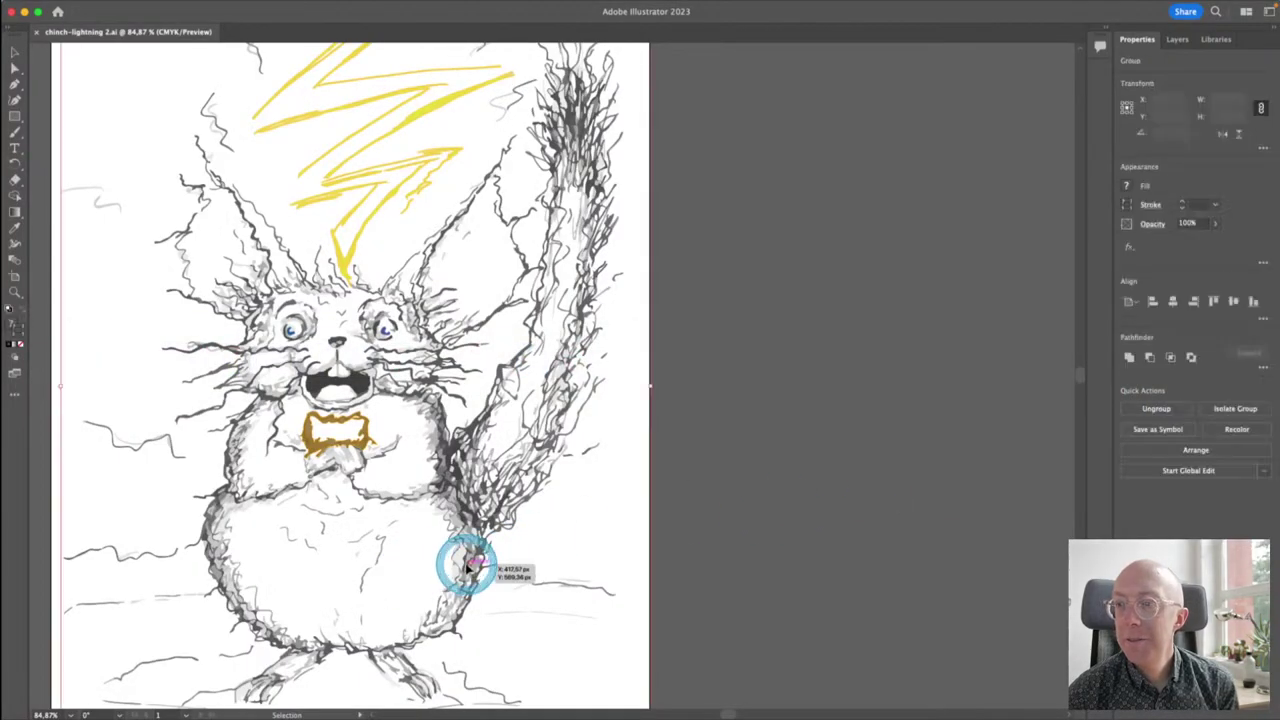
{"action": "left_click", "coordinate": [420, 573]}
{"action": "key", "text": "a"}
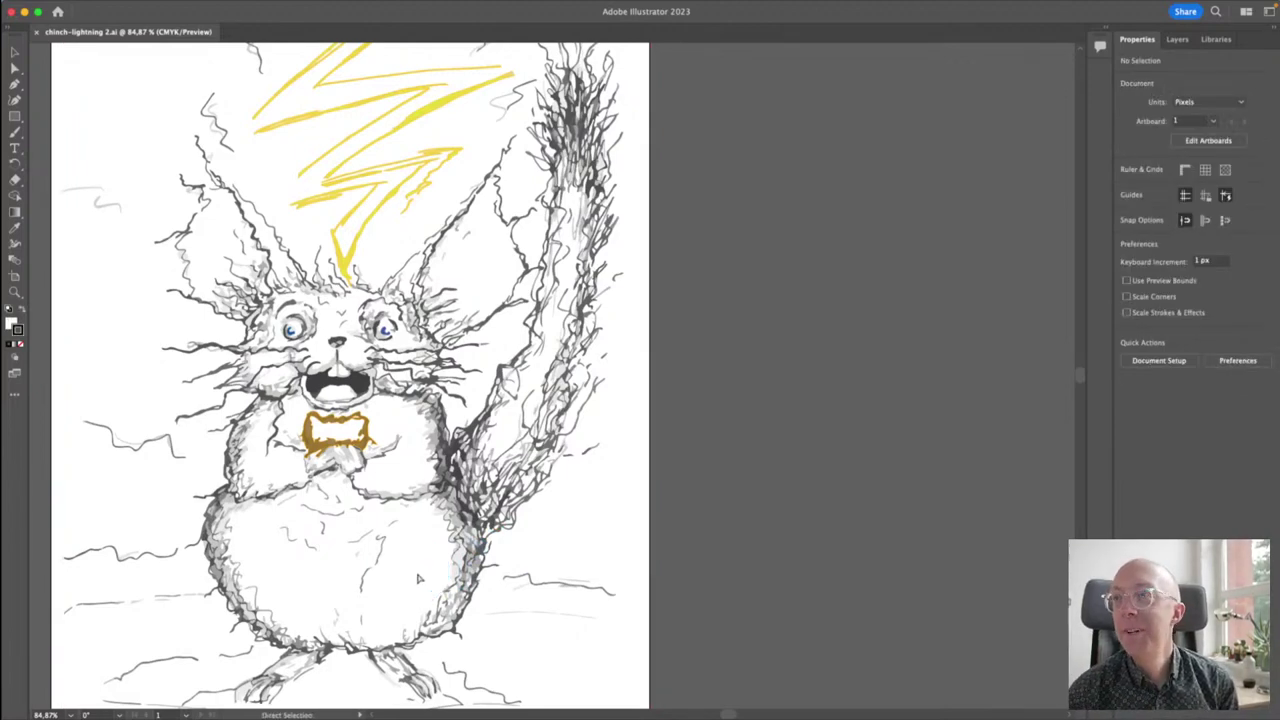
{"action": "key", "text": "super+w"}
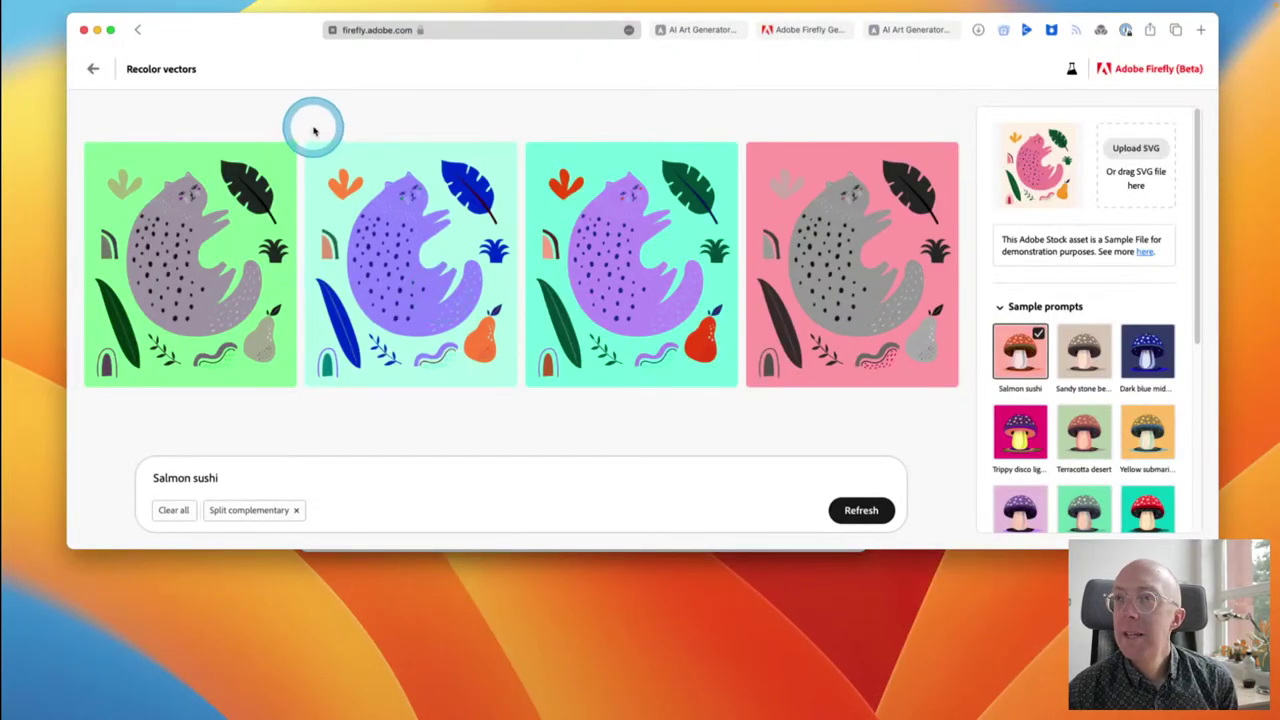
Step: Shuffle the colors of the second cat variation several times
{"action": "left_click", "coordinate": [351, 157]}
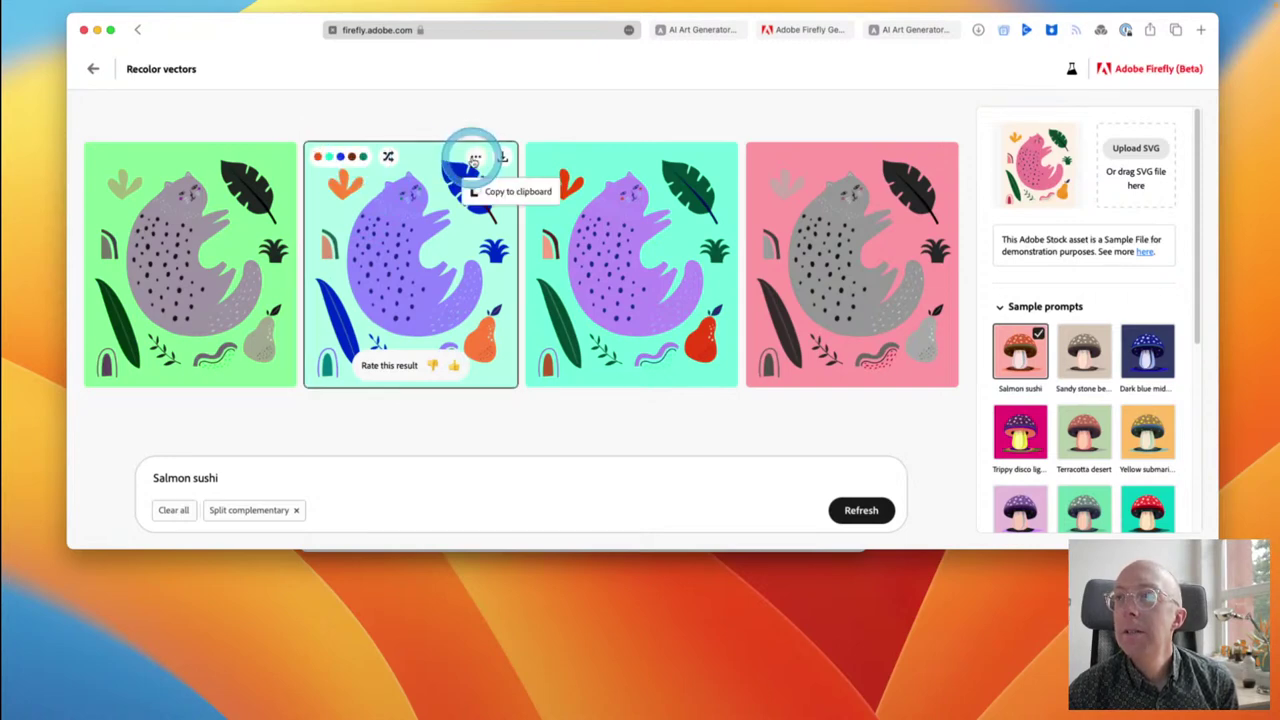
{"action": "left_click", "coordinate": [387, 158]}
{"action": "left_click", "coordinate": [387, 158]}
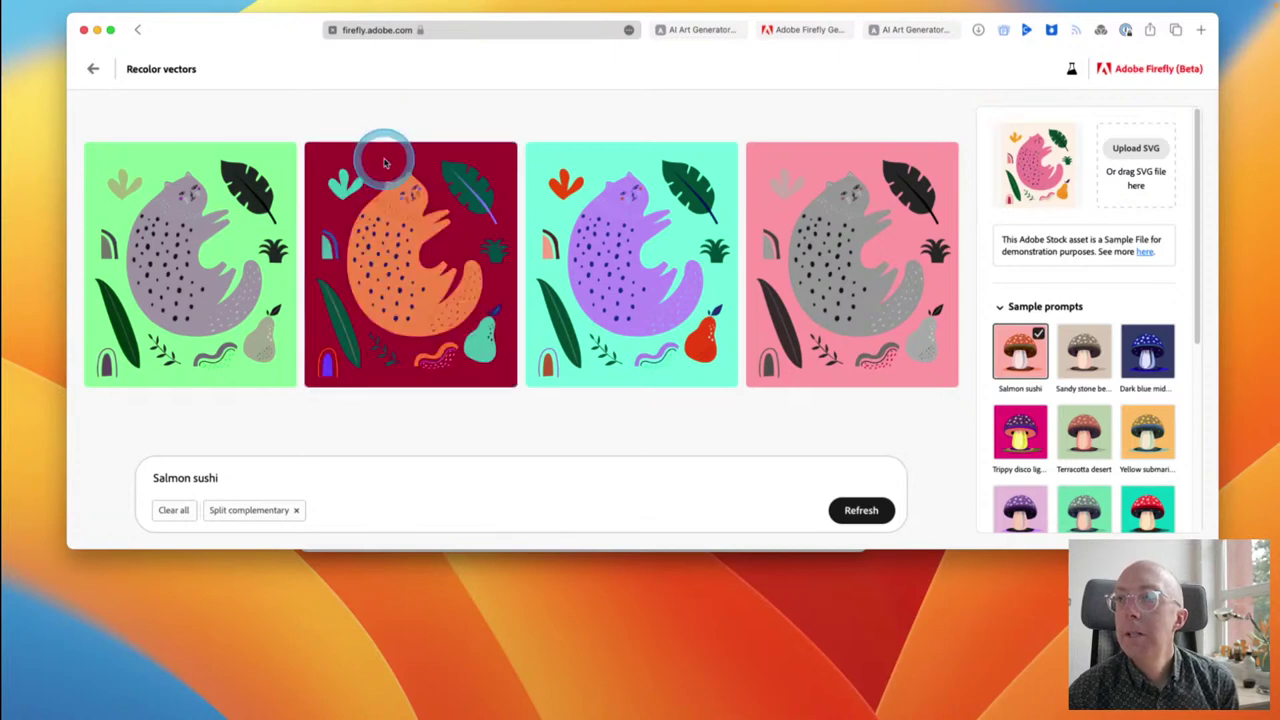
{"action": "left_click", "coordinate": [387, 158]}
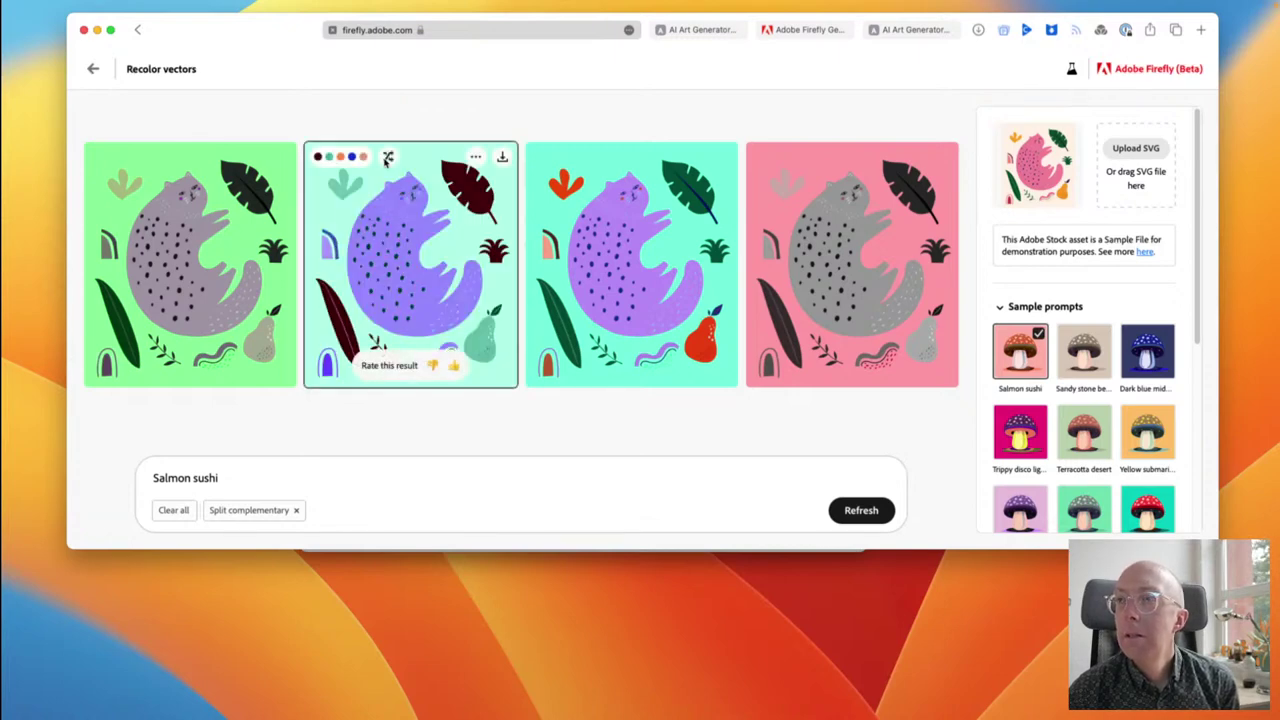
{"action": "left_click", "coordinate": [387, 158]}
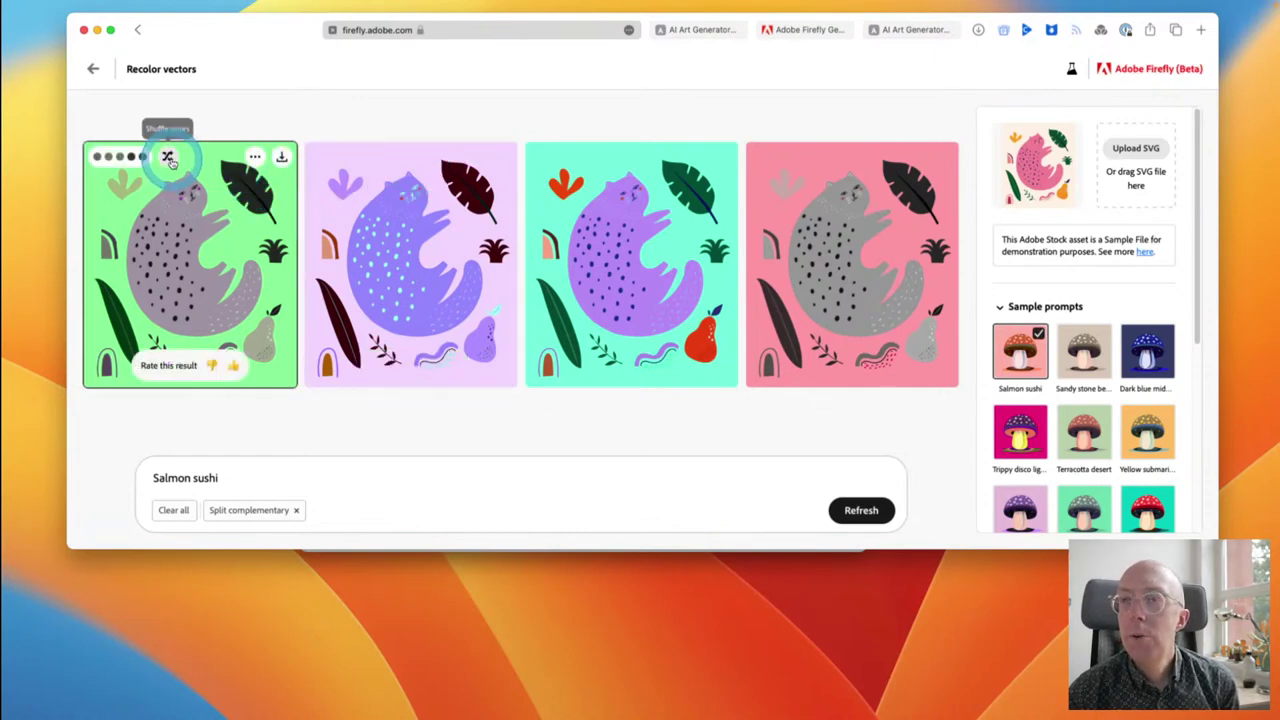
Step: Shuffle the colors of the first cat variation repeatedly to try out different color combinations
{"action": "left_click", "coordinate": [169, 158]}
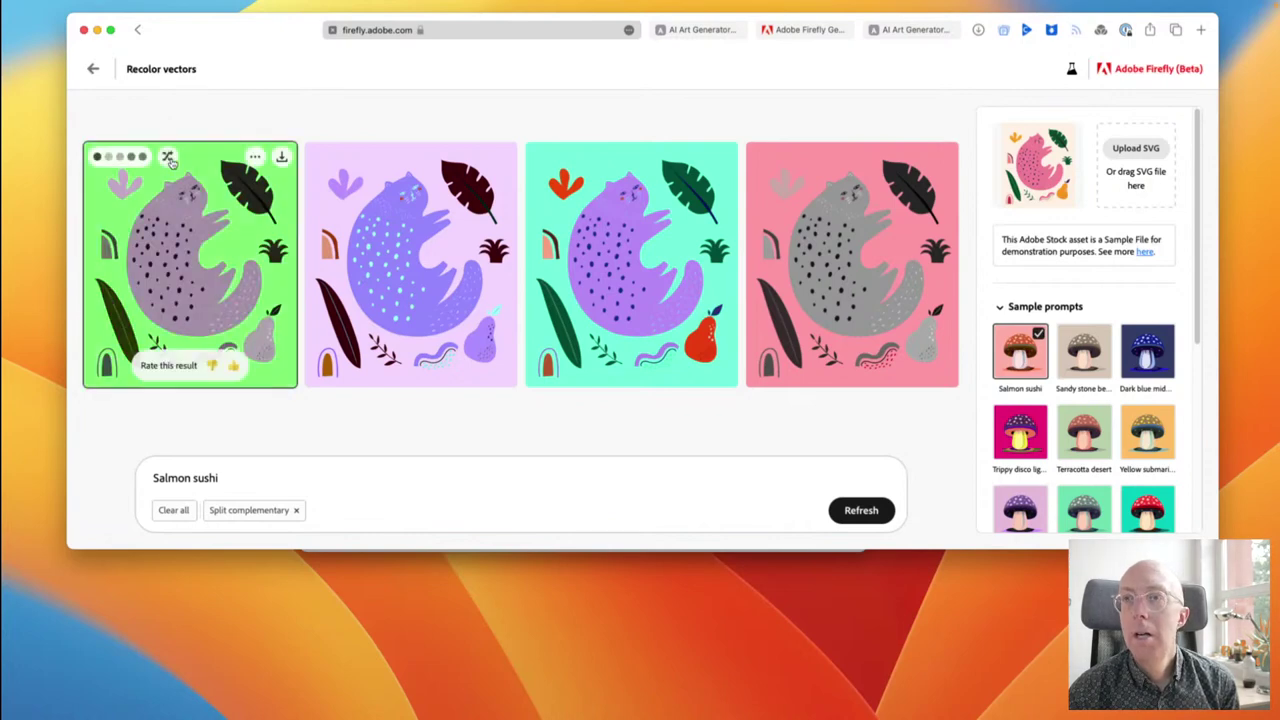
{"action": "left_click", "coordinate": [169, 158]}
{"action": "left_click", "coordinate": [169, 158]}
{"action": "left_click", "coordinate": [169, 158]}
{"action": "left_click", "coordinate": [169, 158]}
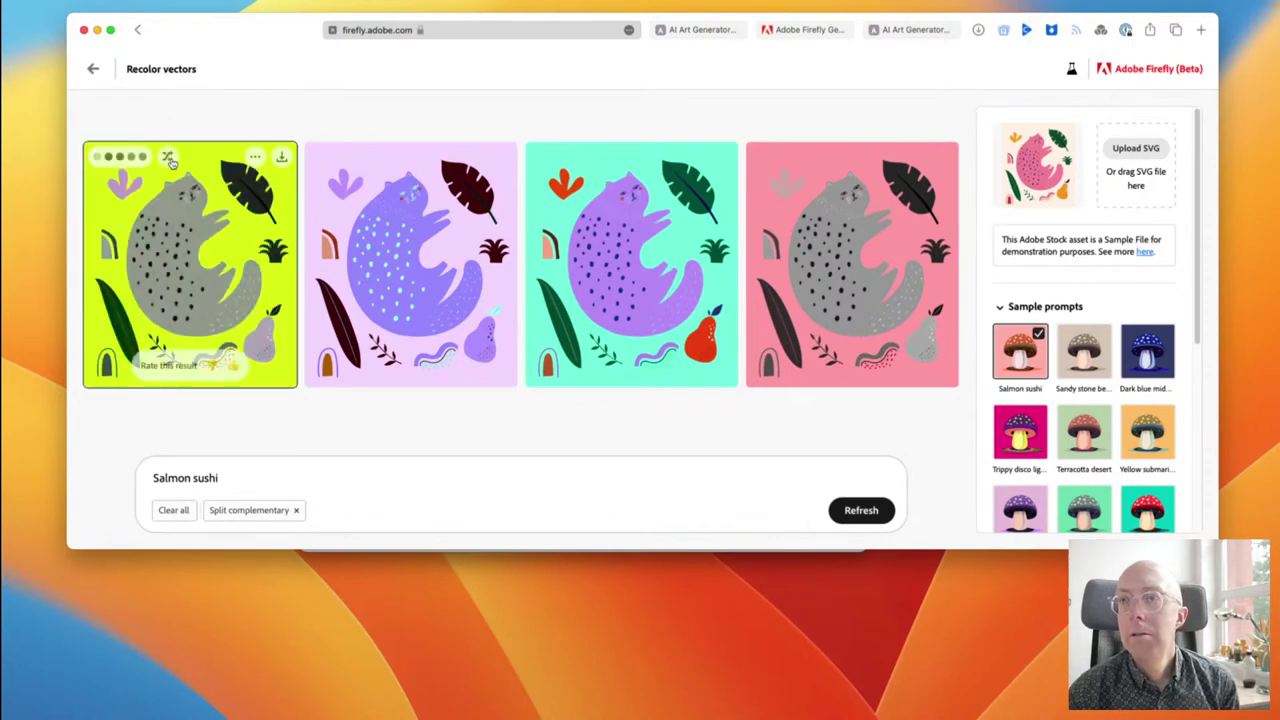
{"action": "left_click", "coordinate": [169, 158]}
{"action": "left_click", "coordinate": [169, 158]}
{"action": "left_click", "coordinate": [170, 160]}
{"action": "left_click", "coordinate": [171, 162]}
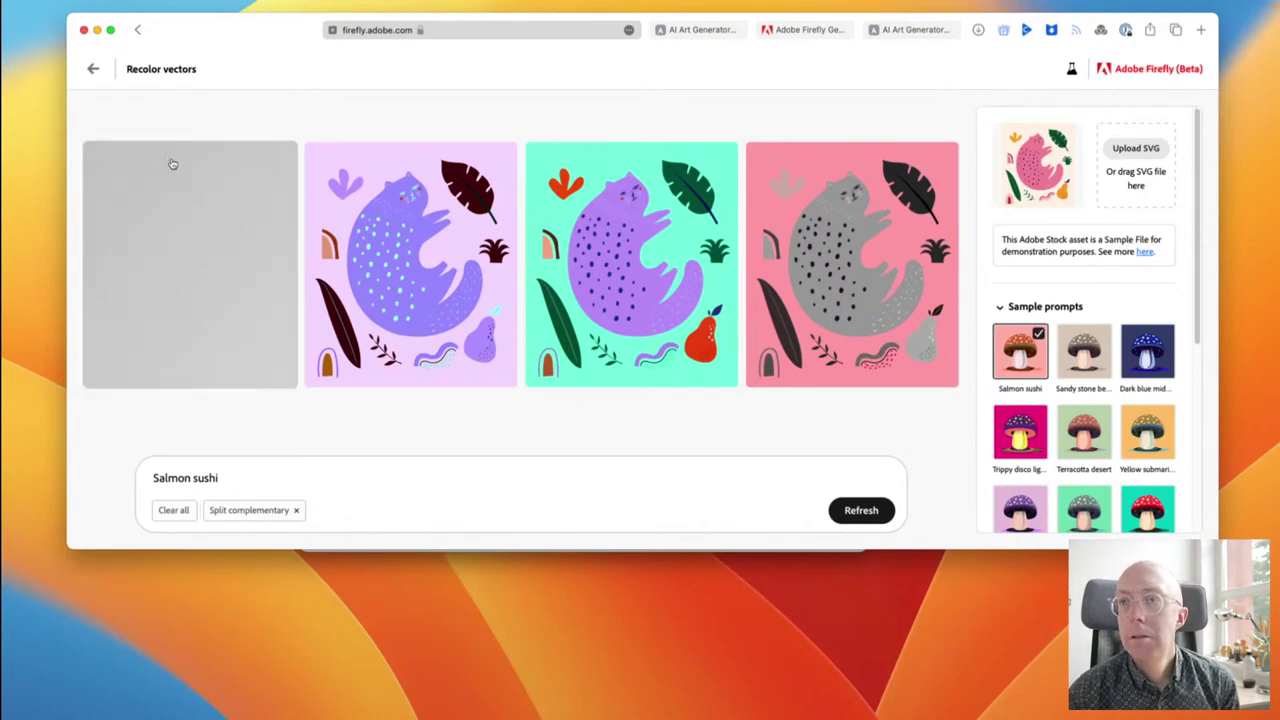
{"action": "left_click", "coordinate": [171, 162]}
{"action": "left_click", "coordinate": [171, 162]}
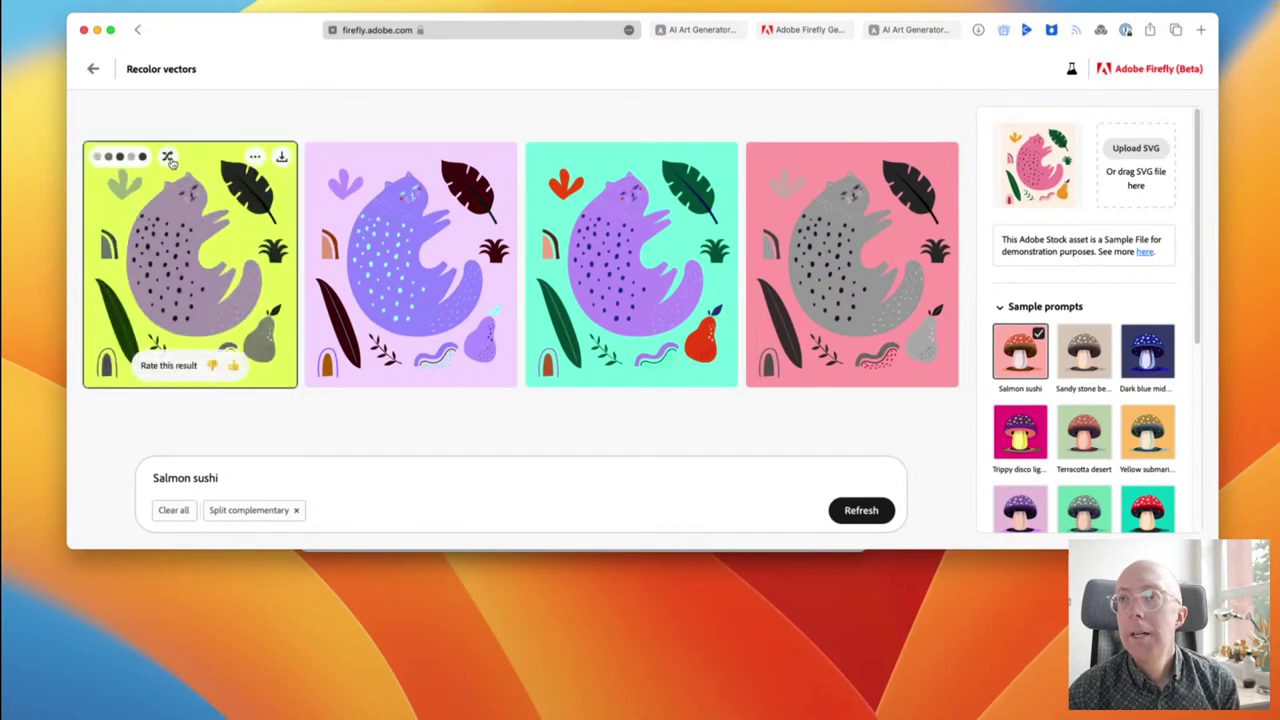
{"action": "left_click", "coordinate": [170, 160]}
{"action": "left_click", "coordinate": [171, 162]}
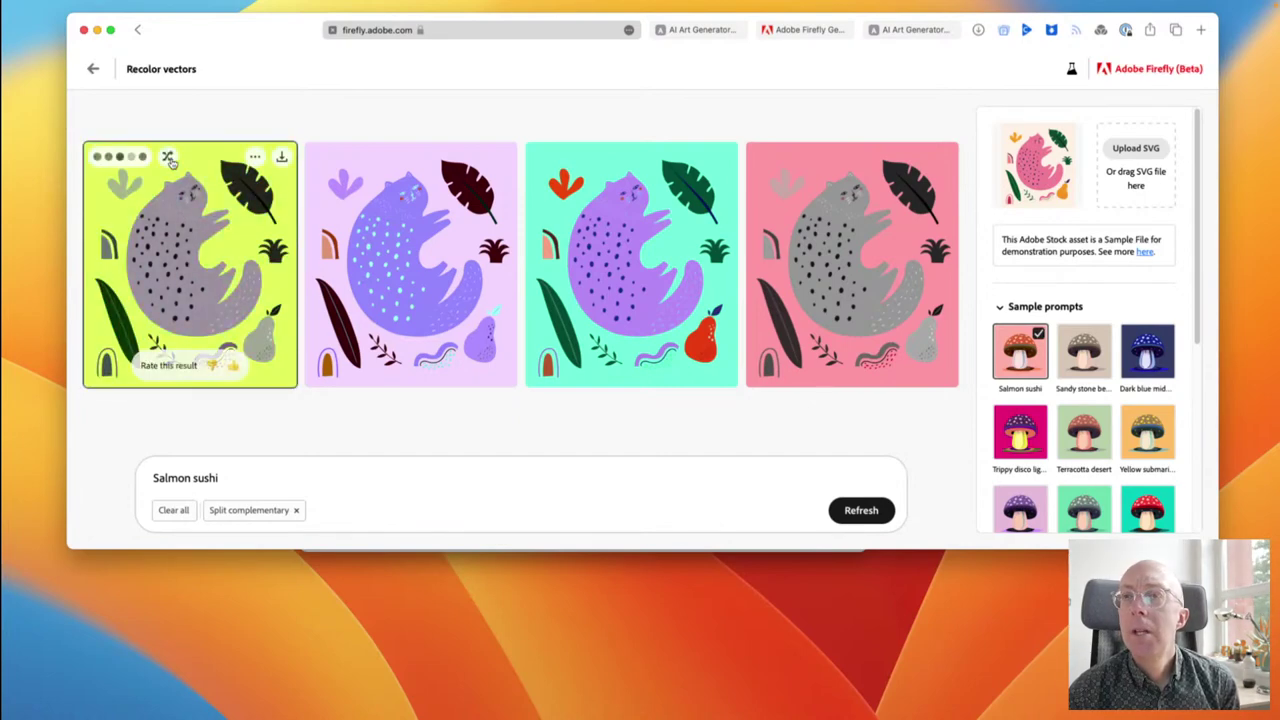
{"action": "left_click", "coordinate": [172, 163]}
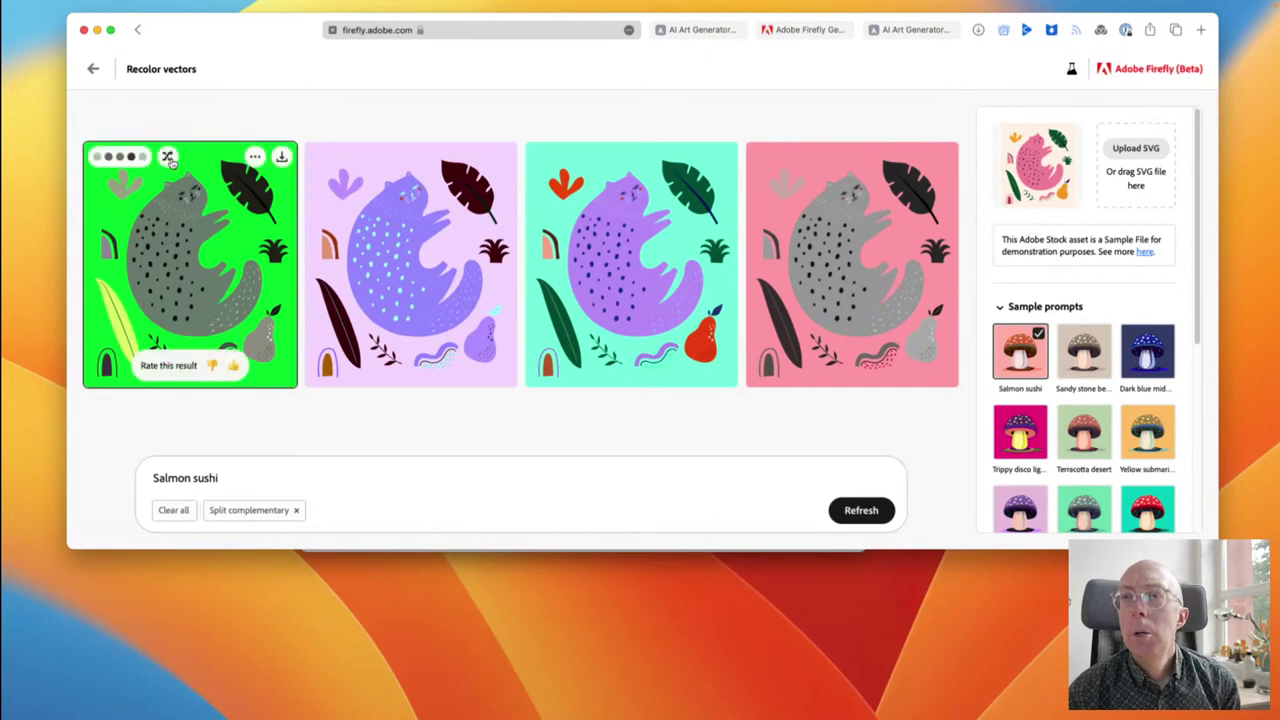
{"action": "left_click", "coordinate": [170, 160]}
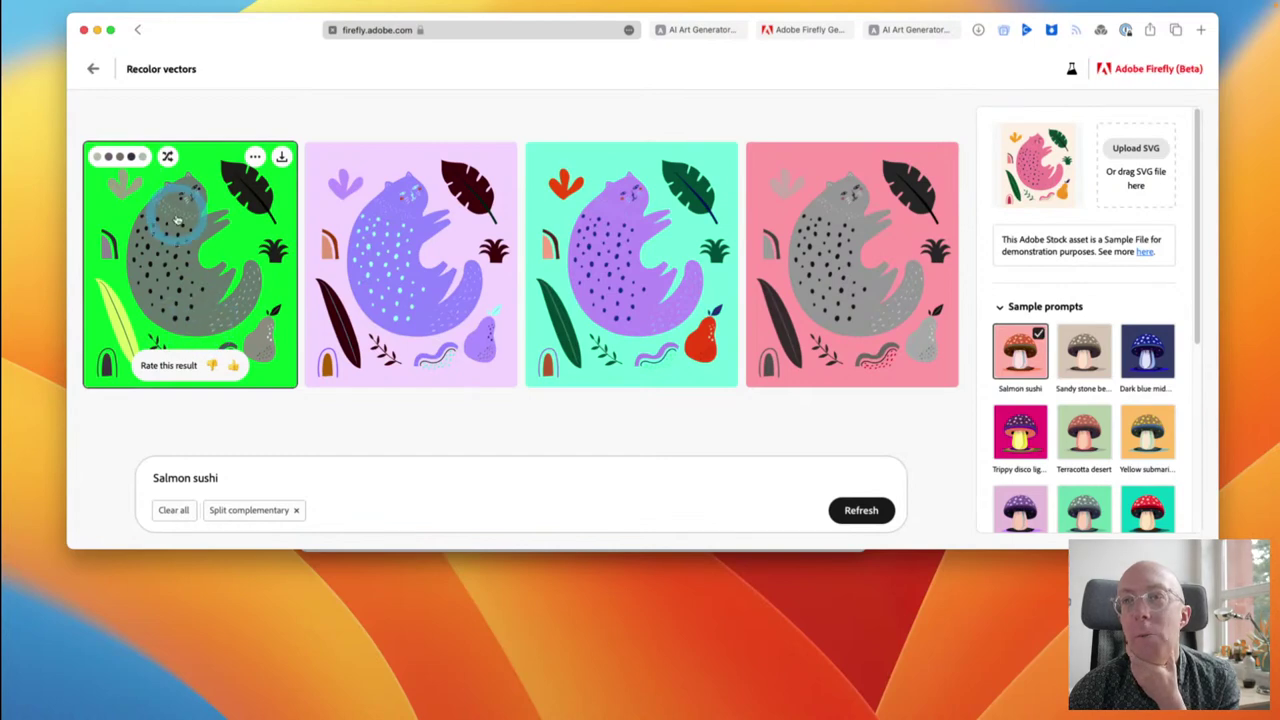
{"action": "left_click", "coordinate": [167, 157]}
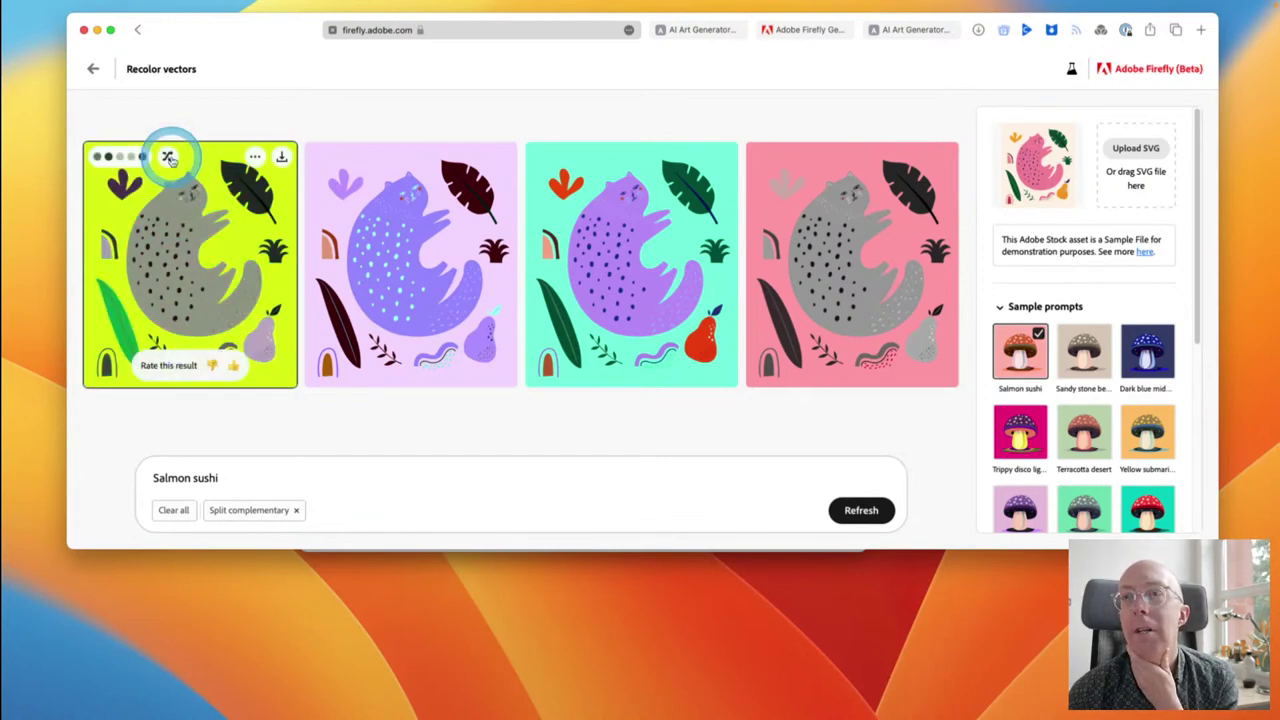
{"action": "left_click", "coordinate": [169, 157]}
{"action": "left_click", "coordinate": [169, 157]}
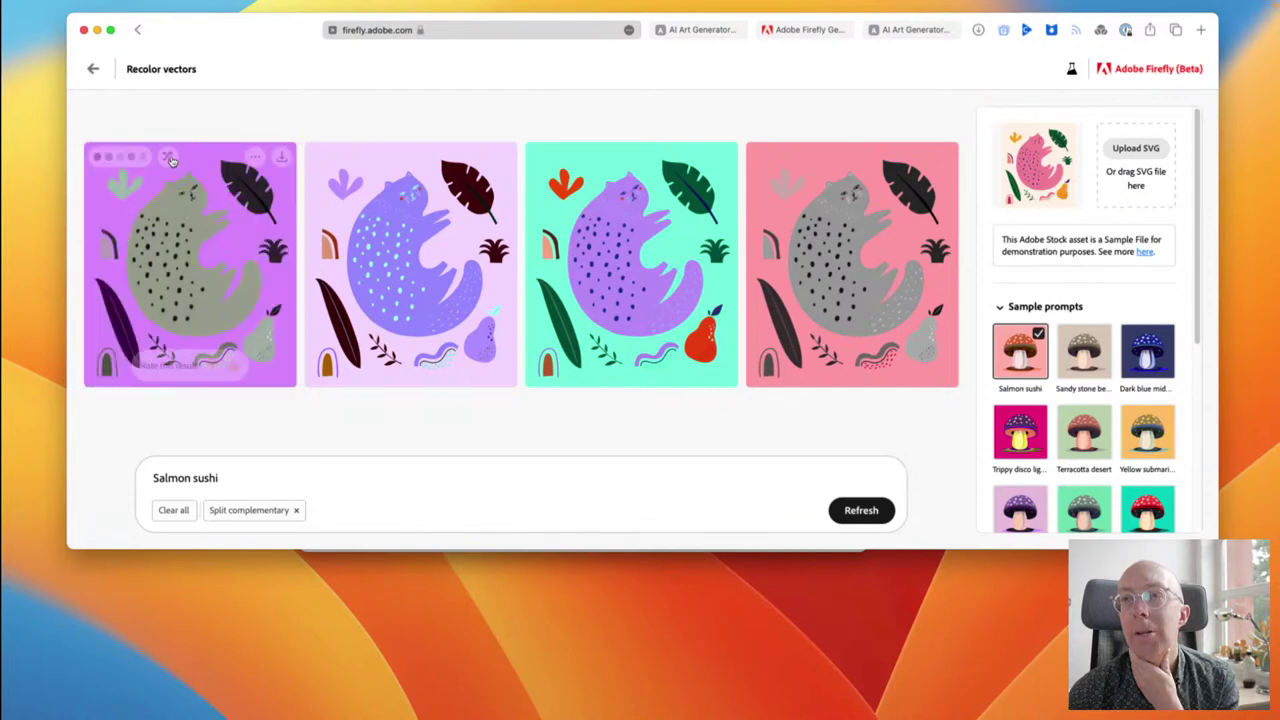
{"action": "left_click", "coordinate": [169, 157]}
{"action": "left_click", "coordinate": [169, 157]}
{"action": "left_click", "coordinate": [169, 157]}
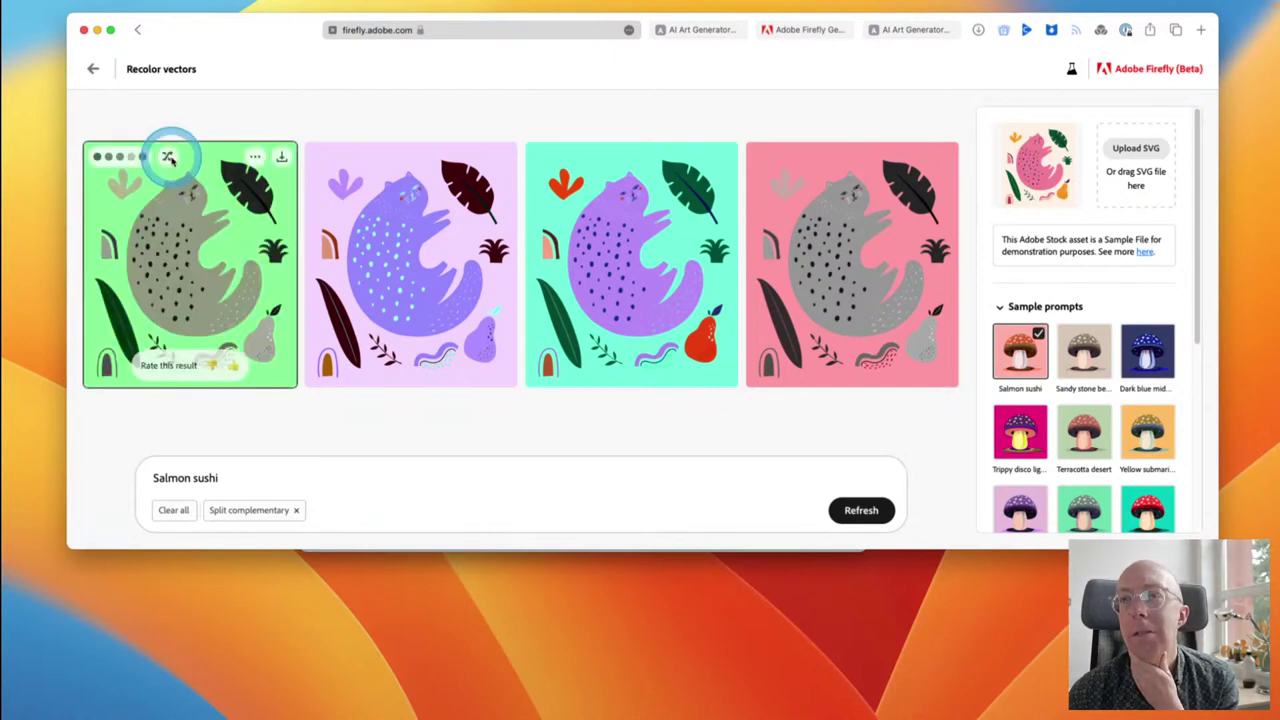
{"action": "left_click", "coordinate": [170, 157]}
{"action": "left_click", "coordinate": [171, 158]}
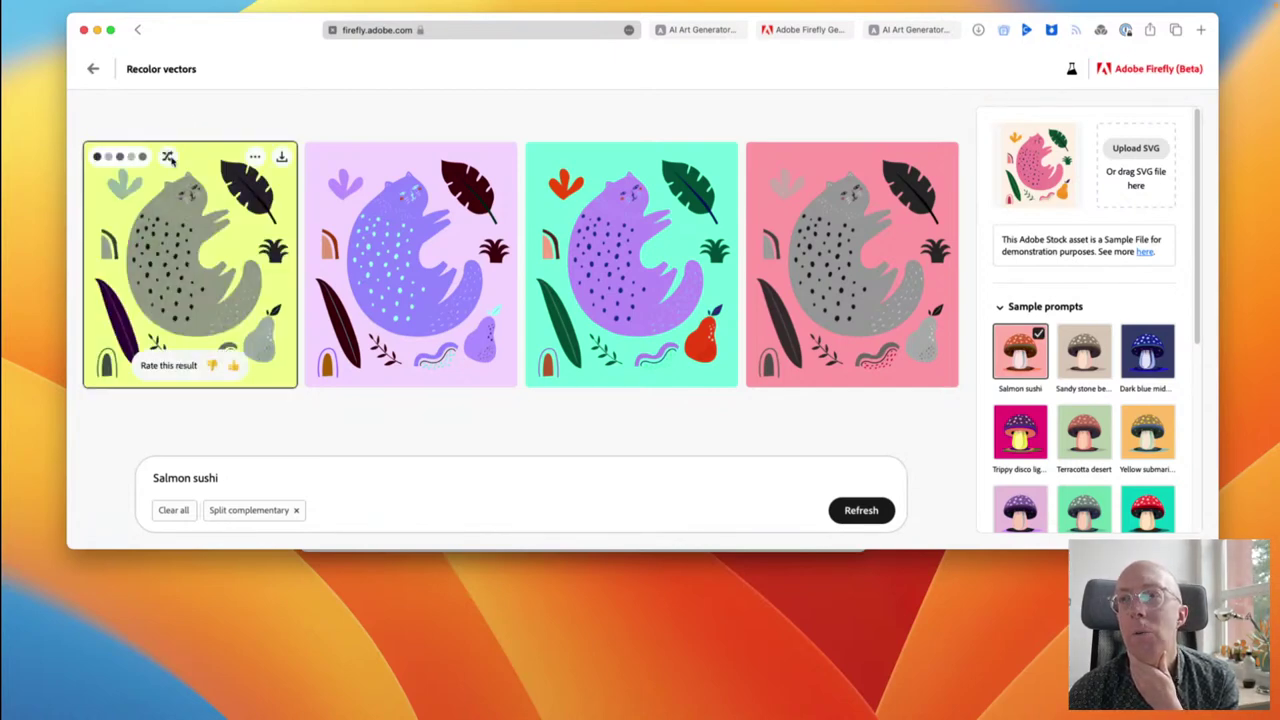
{"action": "left_click", "coordinate": [170, 158]}
{"action": "left_click", "coordinate": [169, 157]}
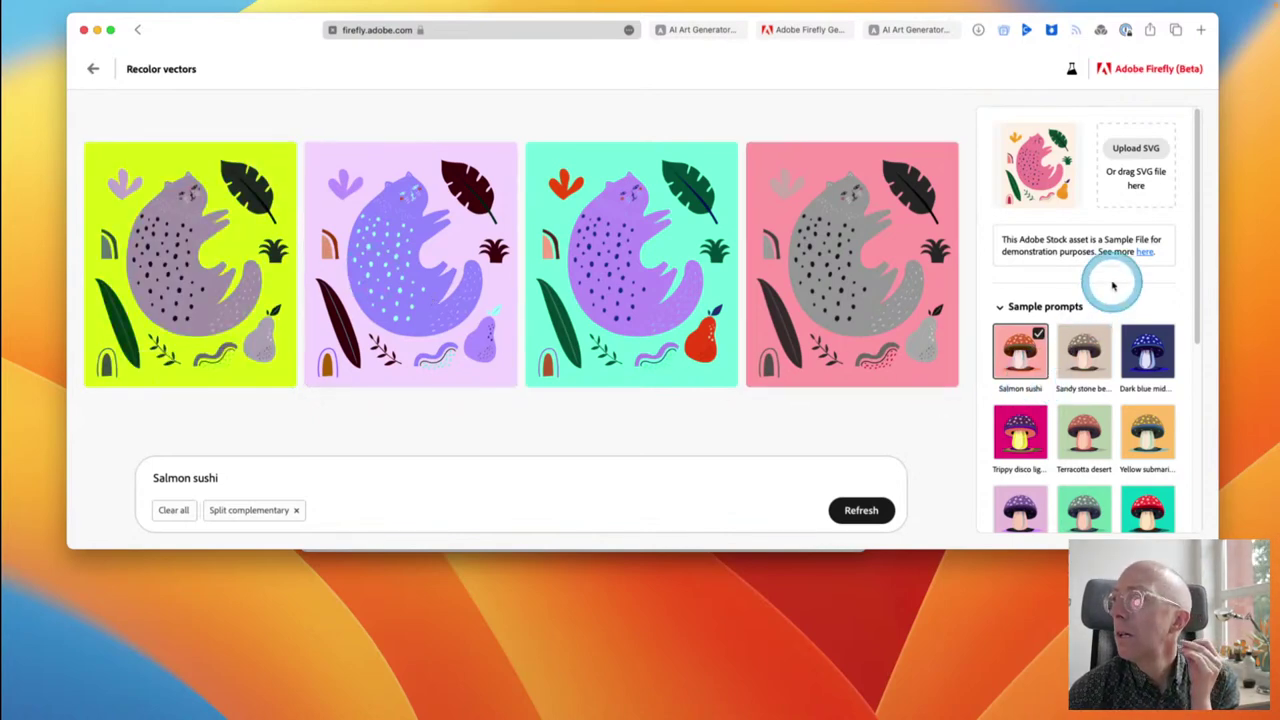
Step: Change the harmony of the Salmon sushi cat variations to Analogous
{"action": "scroll", "coordinate": [1112, 282], "scroll_direction": "down", "scroll_amount": 5}
{"action": "left_click", "coordinate": [1069, 341]}
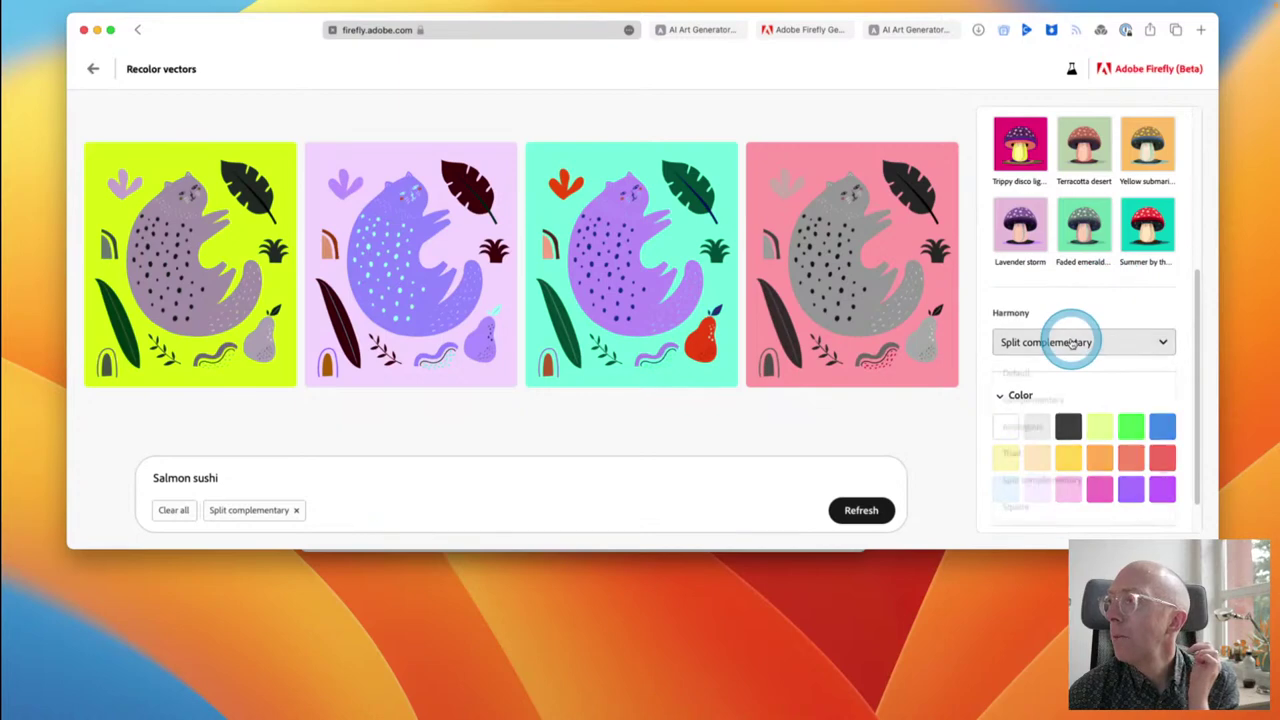
{"action": "left_click", "coordinate": [1040, 428]}
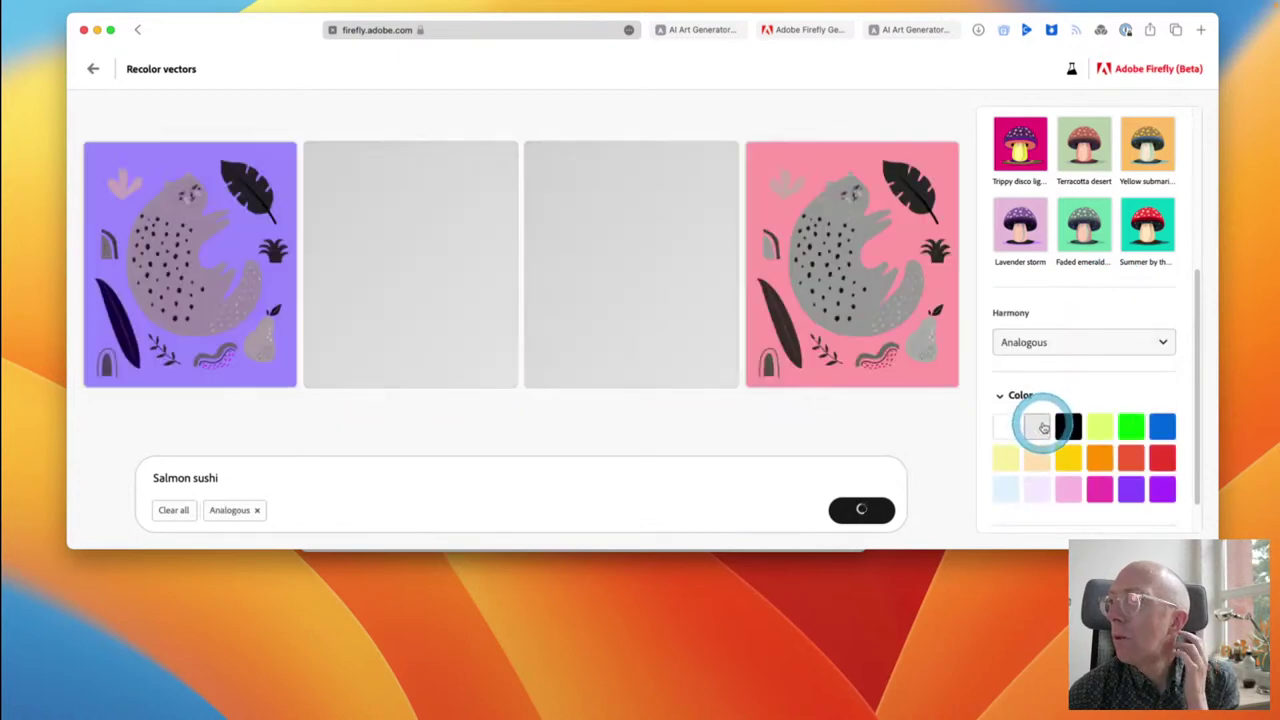
Step: Shuffle the colors of the first Analogous cat variation several times to try out other combinations
{"action": "left_click", "coordinate": [275, 265]}
{"action": "left_click", "coordinate": [165, 155]}
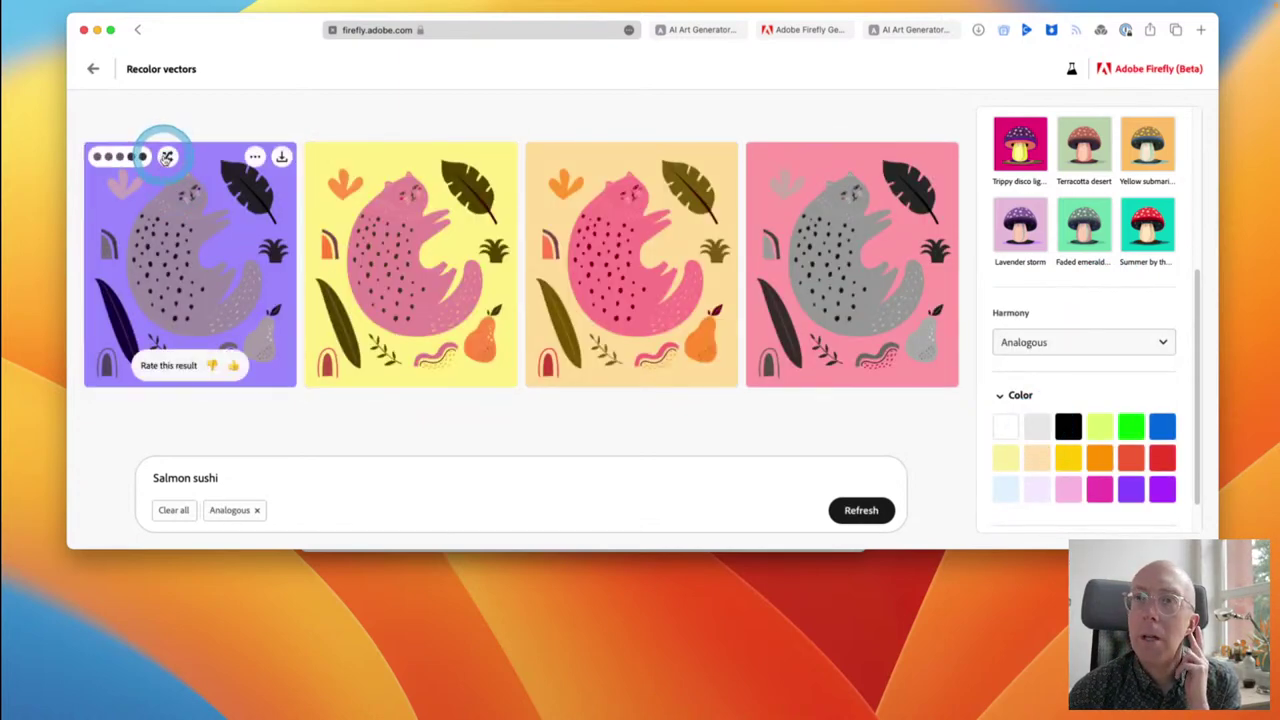
{"action": "left_click", "coordinate": [168, 158]}
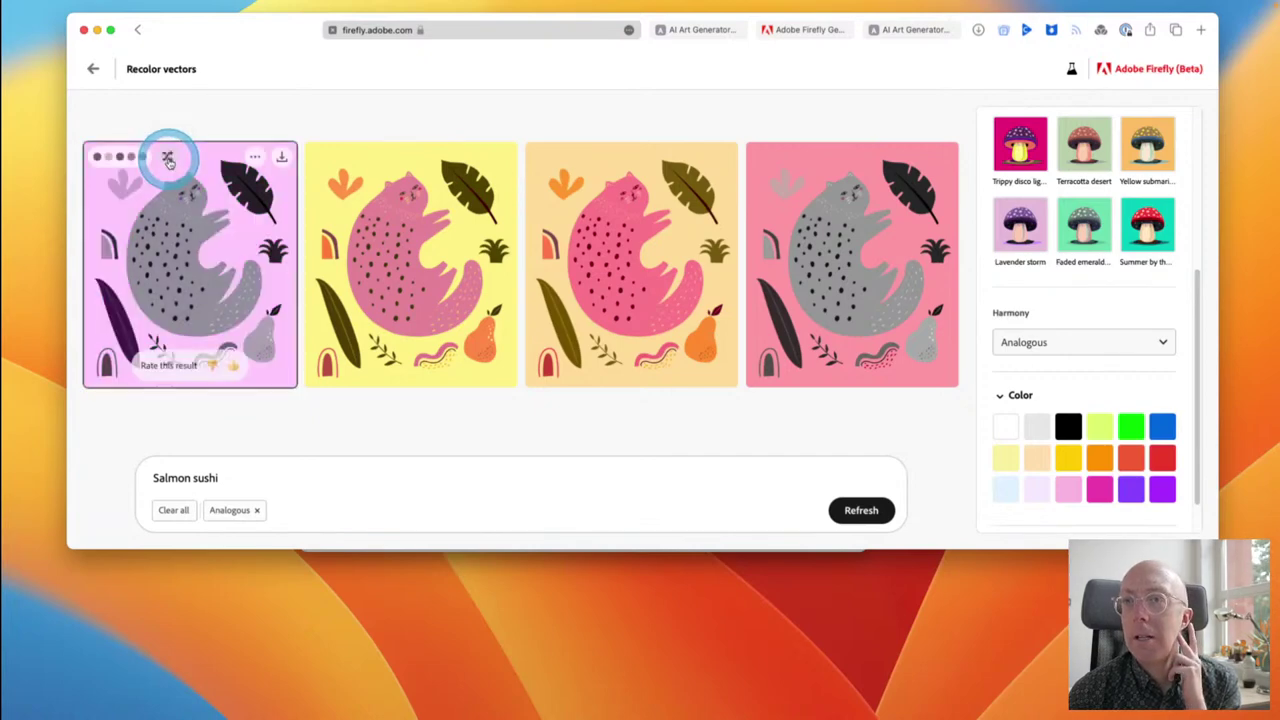
{"action": "left_click", "coordinate": [168, 158]}
{"action": "left_click", "coordinate": [168, 158]}
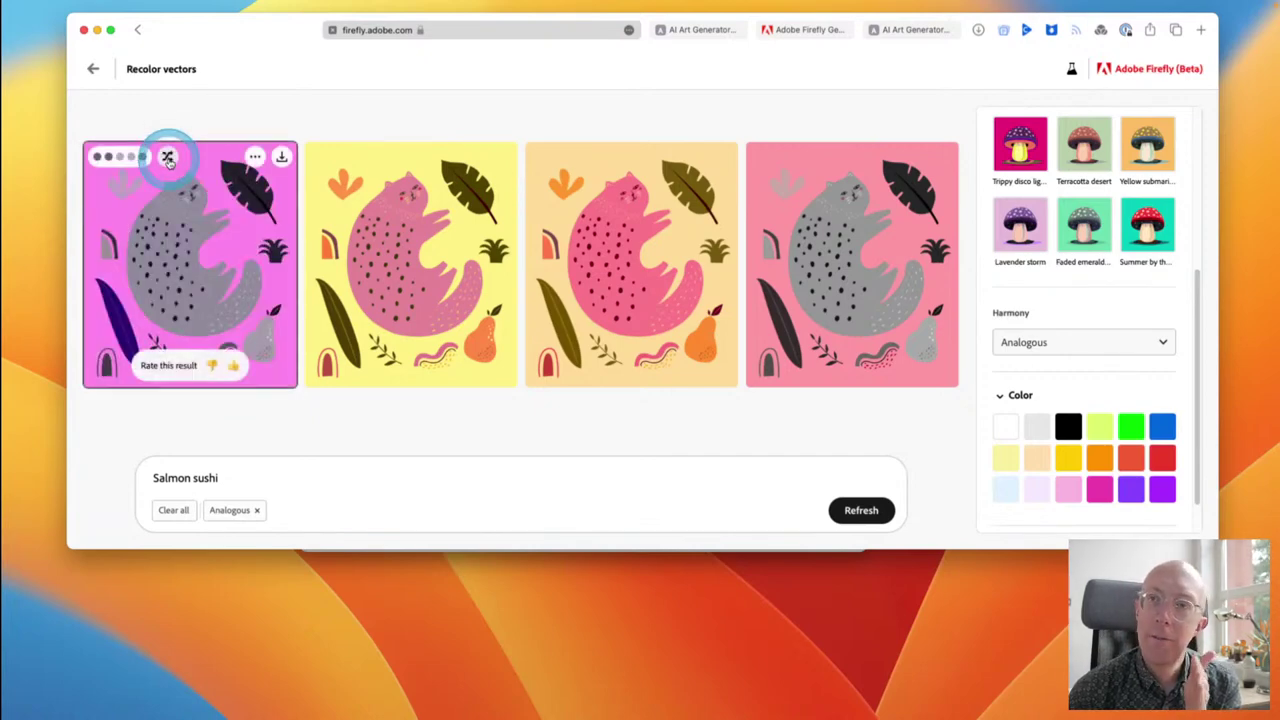
{"action": "left_click", "coordinate": [168, 158]}
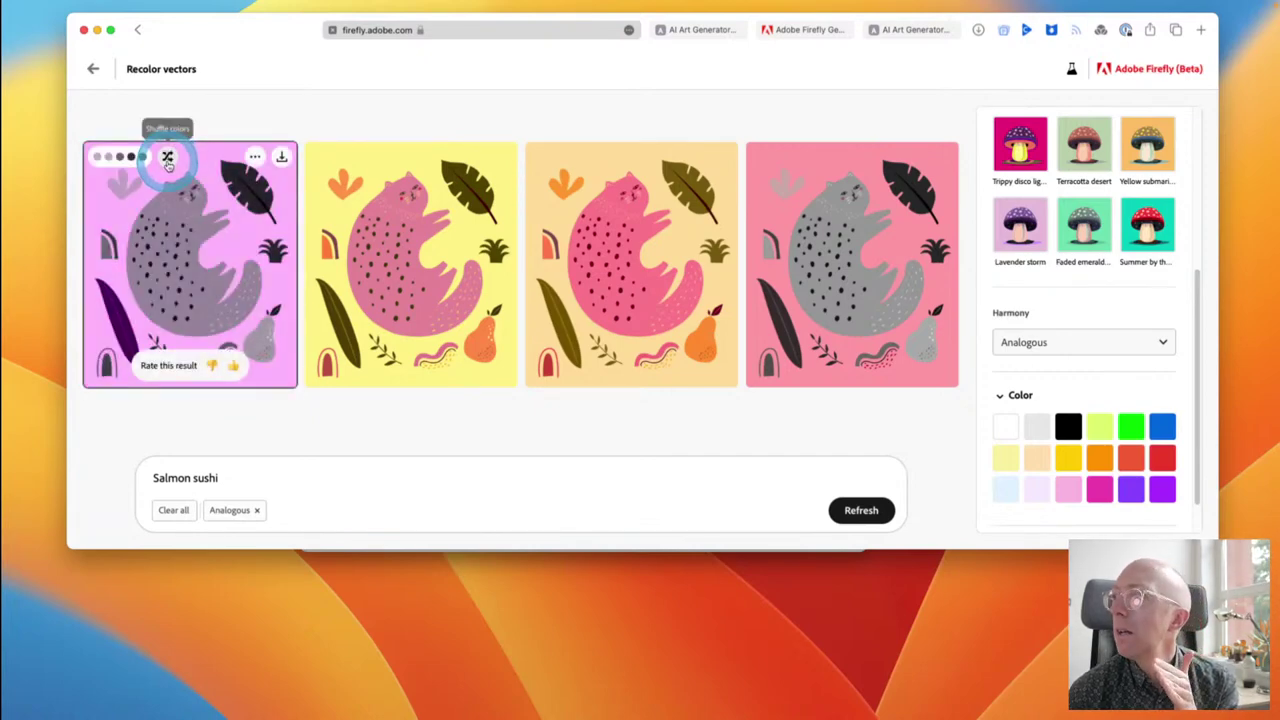
{"action": "left_click", "coordinate": [143, 377]}
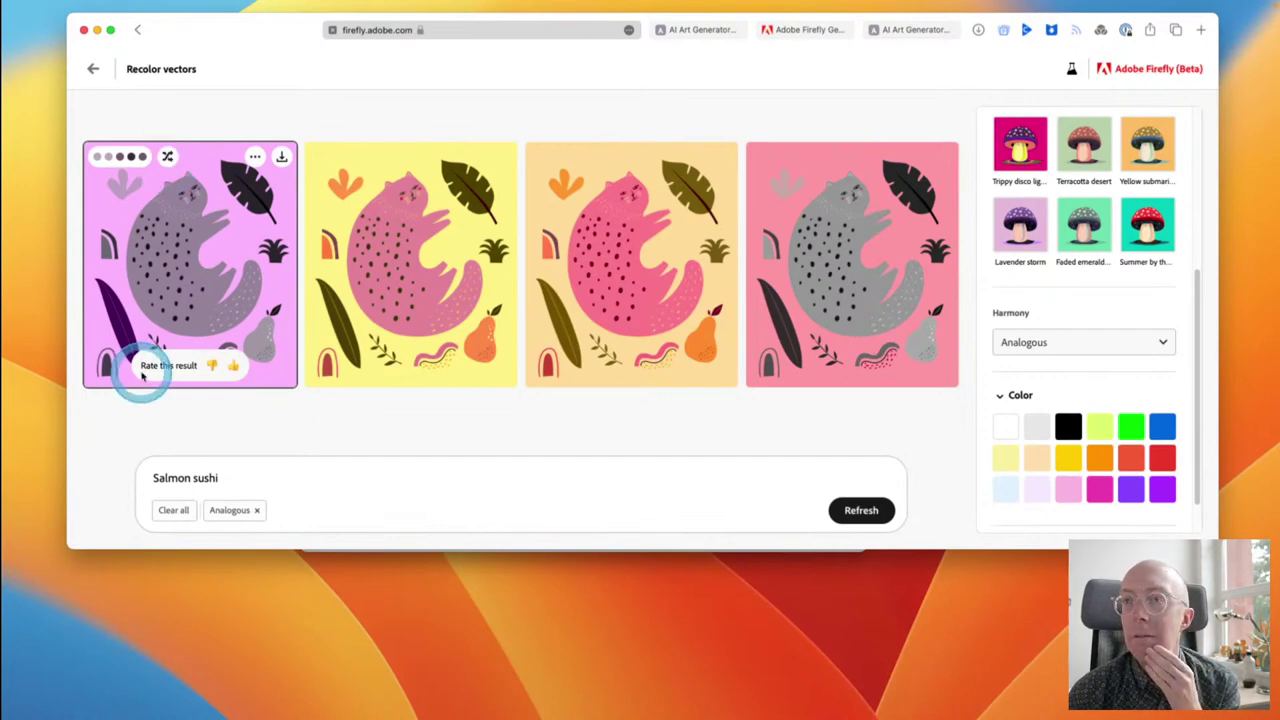
Step: Clear the Analogous harmony and generate new color variations of the cat artwork with the prompt "chaotic mess"
{"action": "left_click", "coordinate": [195, 522]}
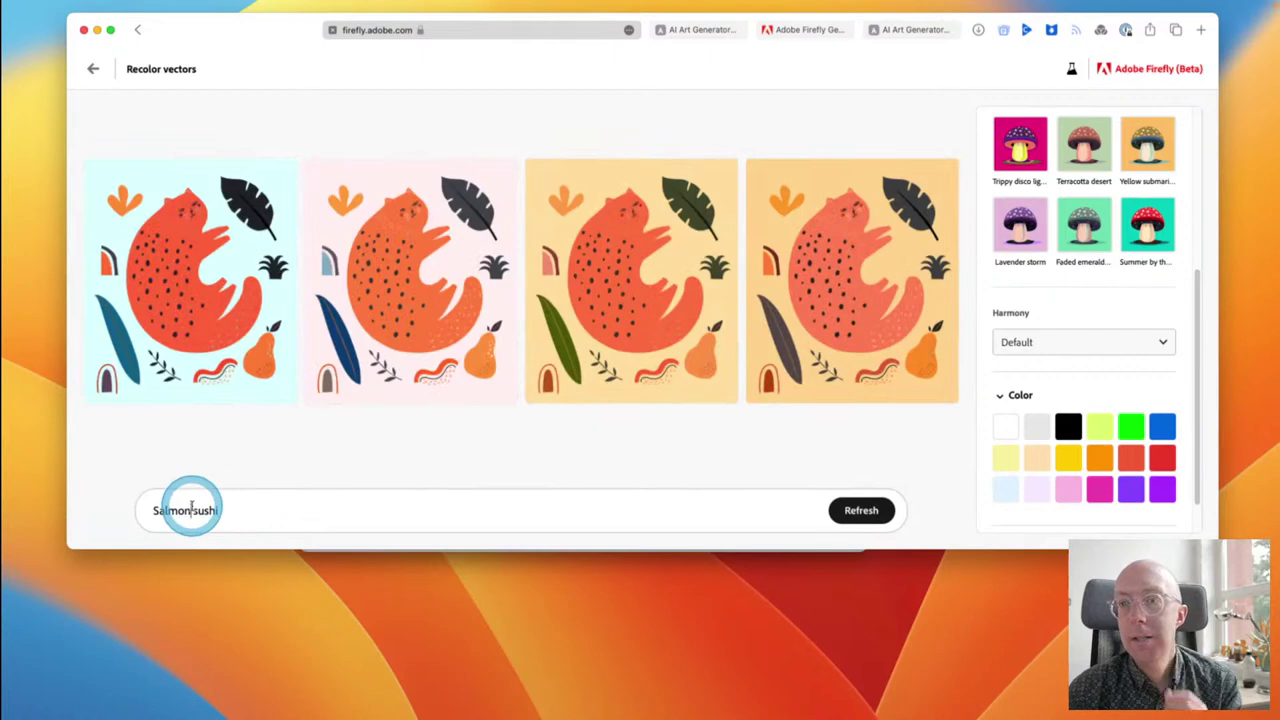
{"action": "triple_click", "coordinate": [190, 508]}
{"action": "type", "text": "chaot"}
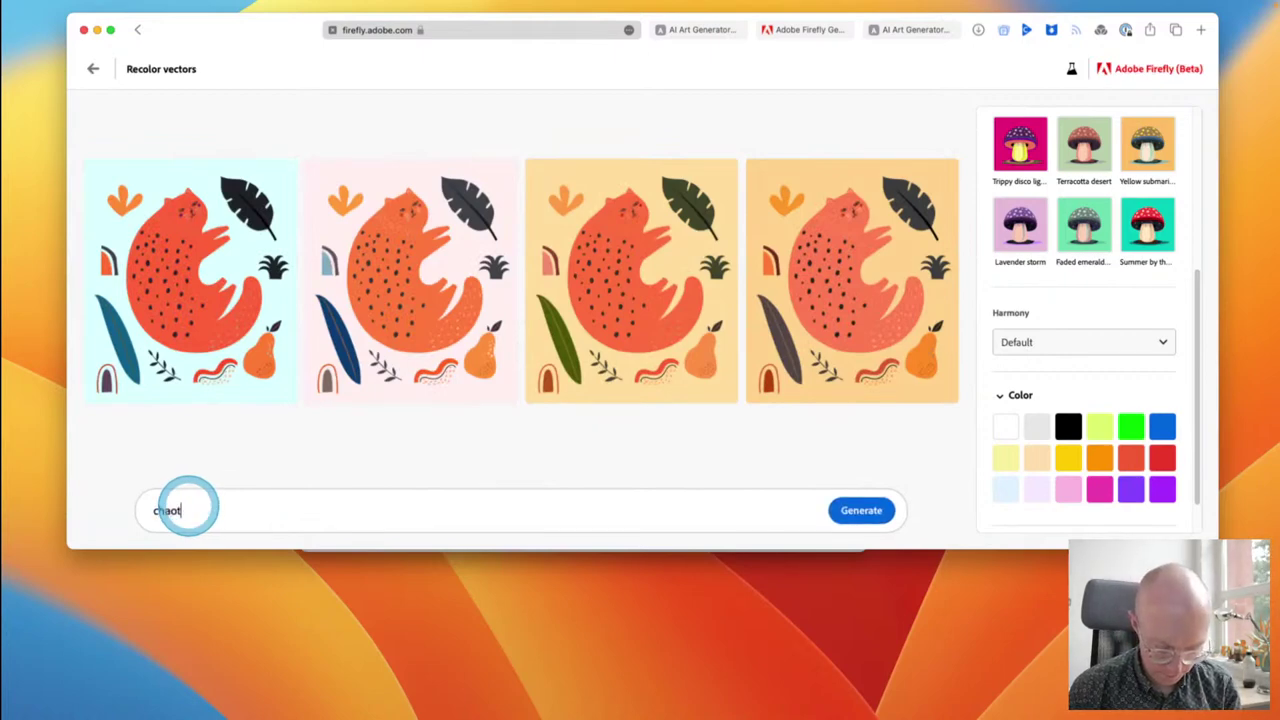
{"action": "type", "text": "ic mess"}
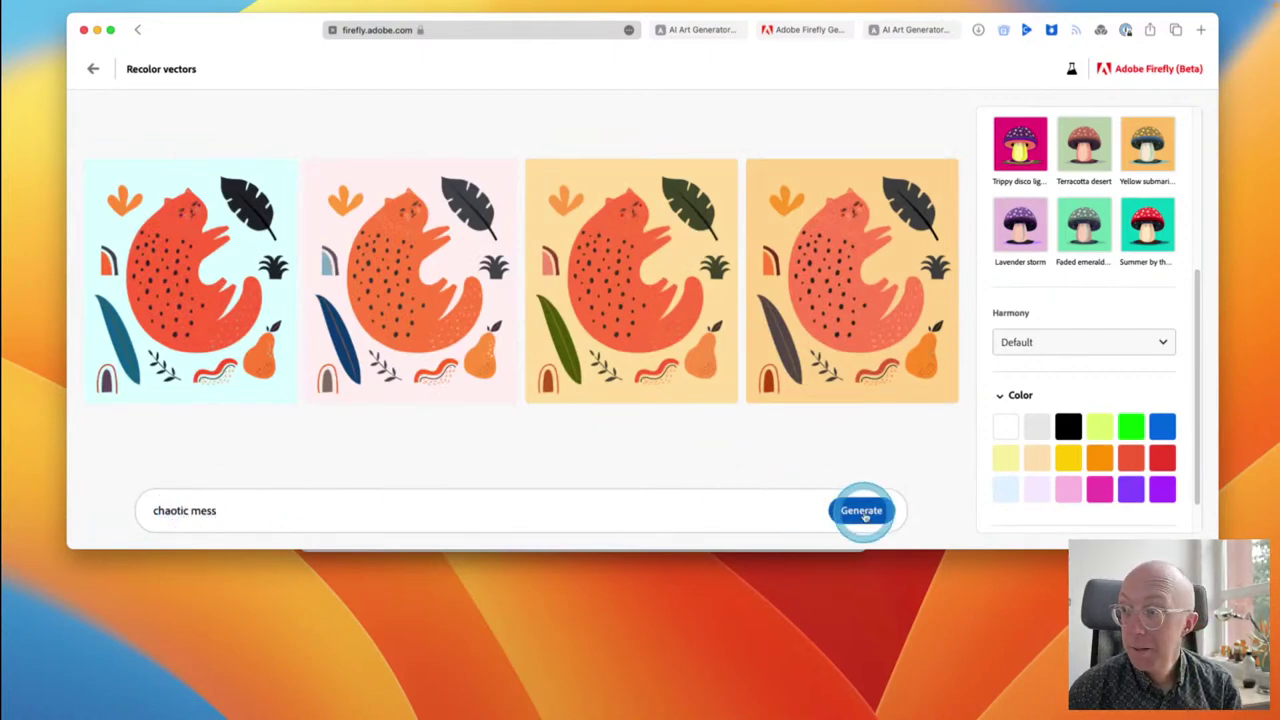
{"action": "left_click", "coordinate": [862, 511]}
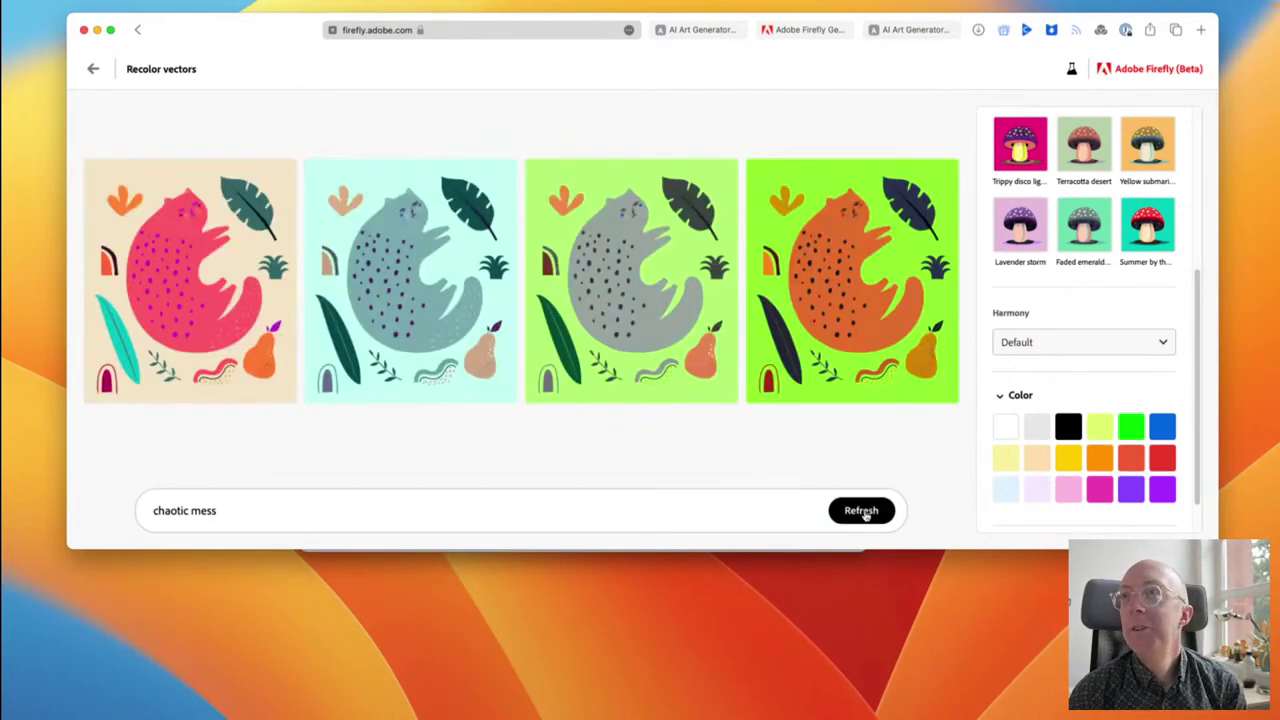
Step: Leave the Recolor vectors tool and return to the Firefly home page with its generation tools
{"action": "left_click", "coordinate": [93, 70]}
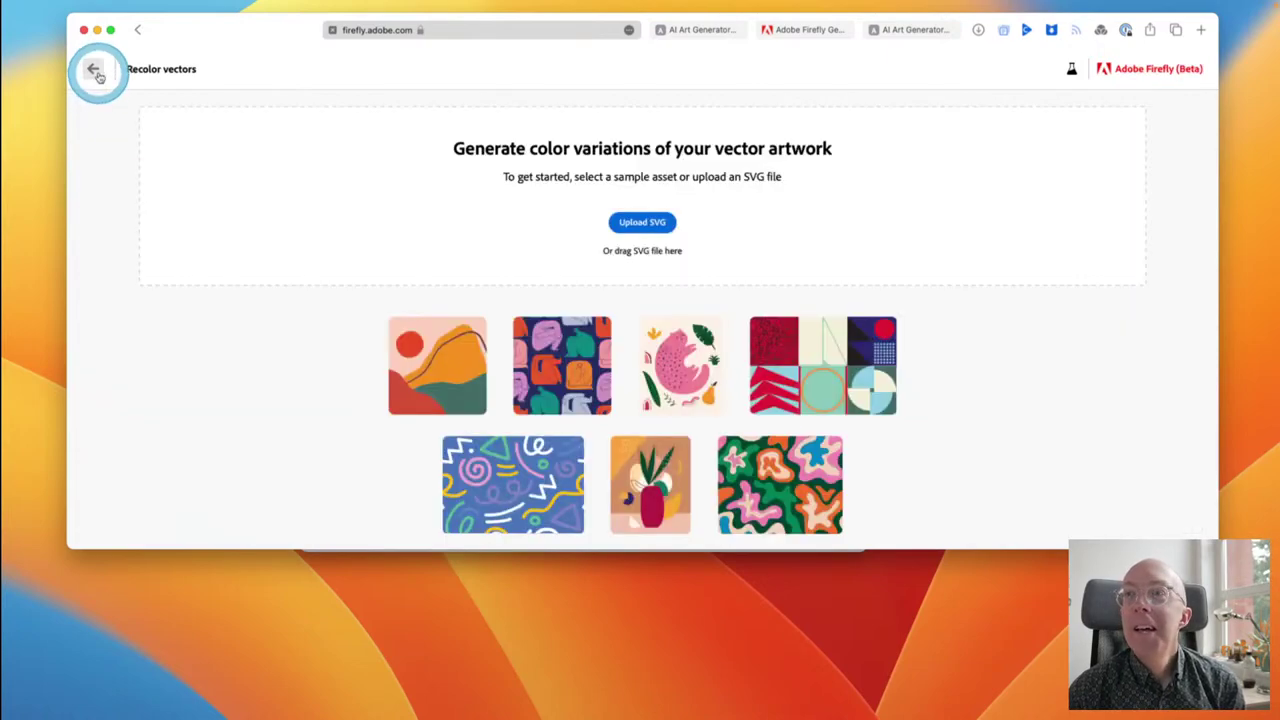
{"action": "left_click", "coordinate": [96, 71]}
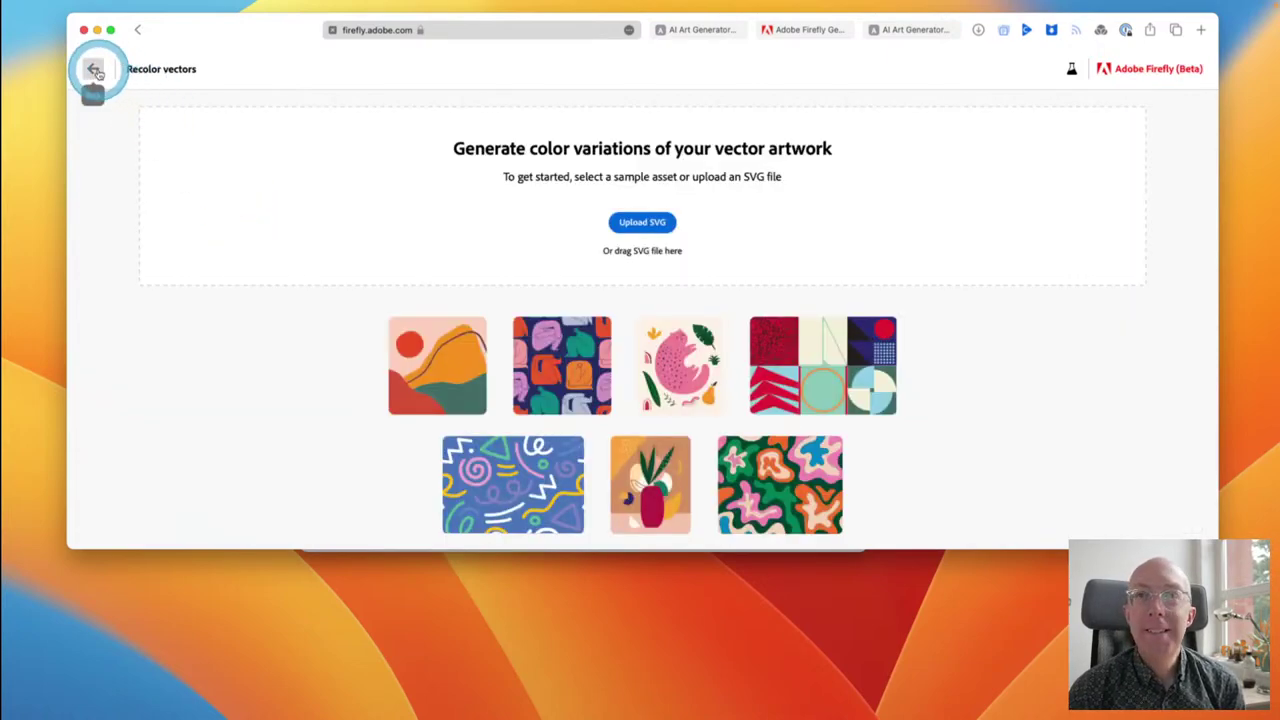
{"action": "scroll", "coordinate": [393, 318], "scroll_direction": "down", "scroll_amount": 3}
{"action": "scroll", "coordinate": [393, 318], "scroll_direction": "up", "scroll_amount": 1}
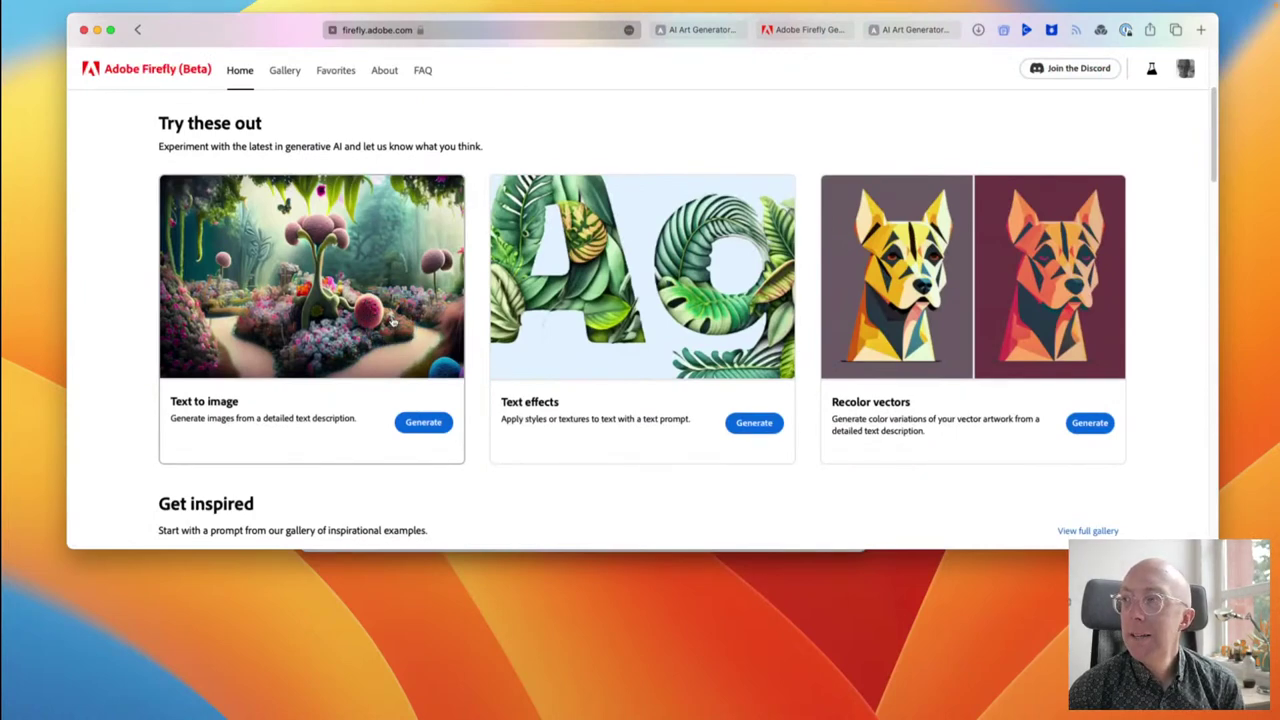
{"action": "left_click", "coordinate": [393, 318]}
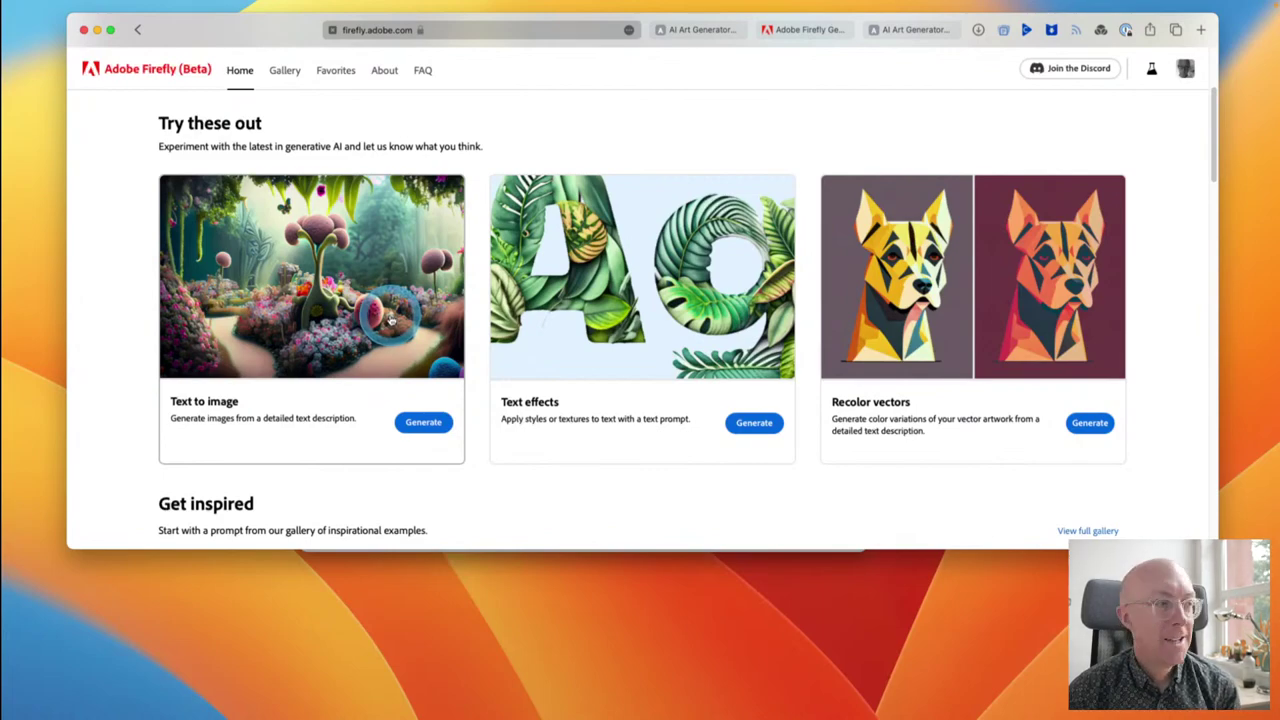
Step: Examine the In exploration showcase and browse the example images and prompts in the Get inspired gallery
{"action": "scroll", "coordinate": [391, 318], "scroll_direction": "down", "scroll_amount": 5}
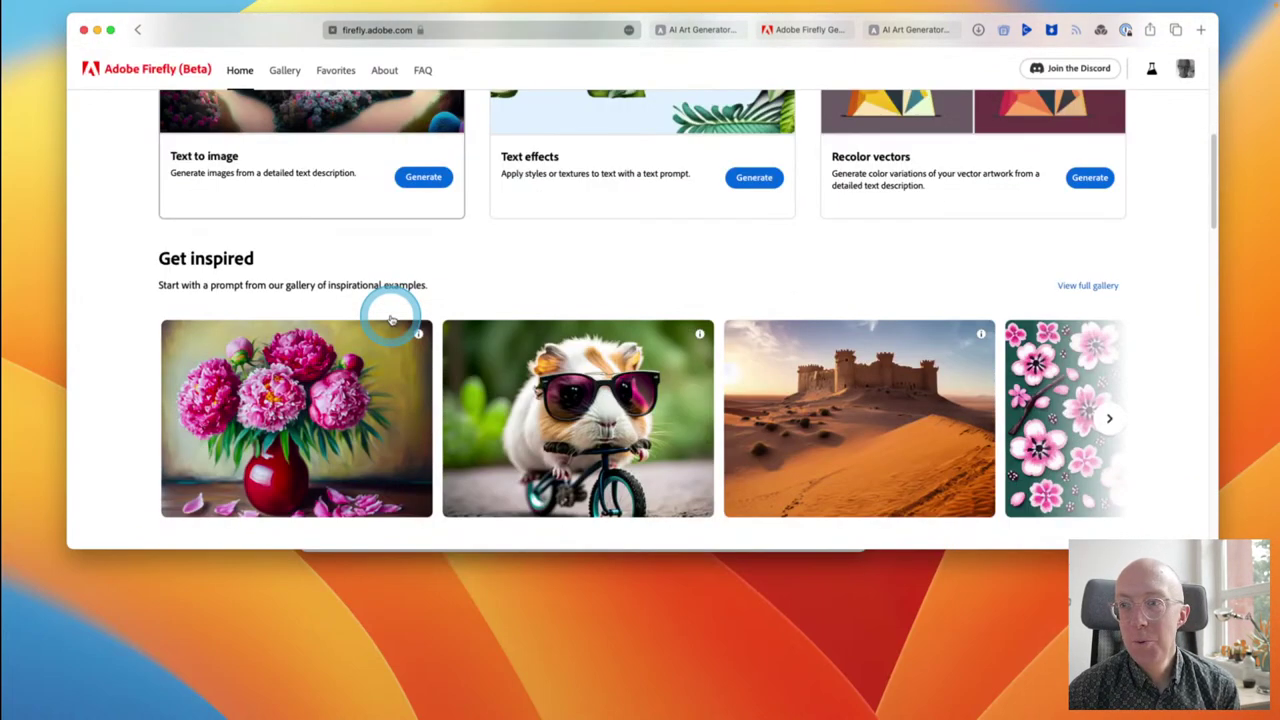
{"action": "scroll", "coordinate": [409, 348], "scroll_direction": "down", "scroll_amount": 1}
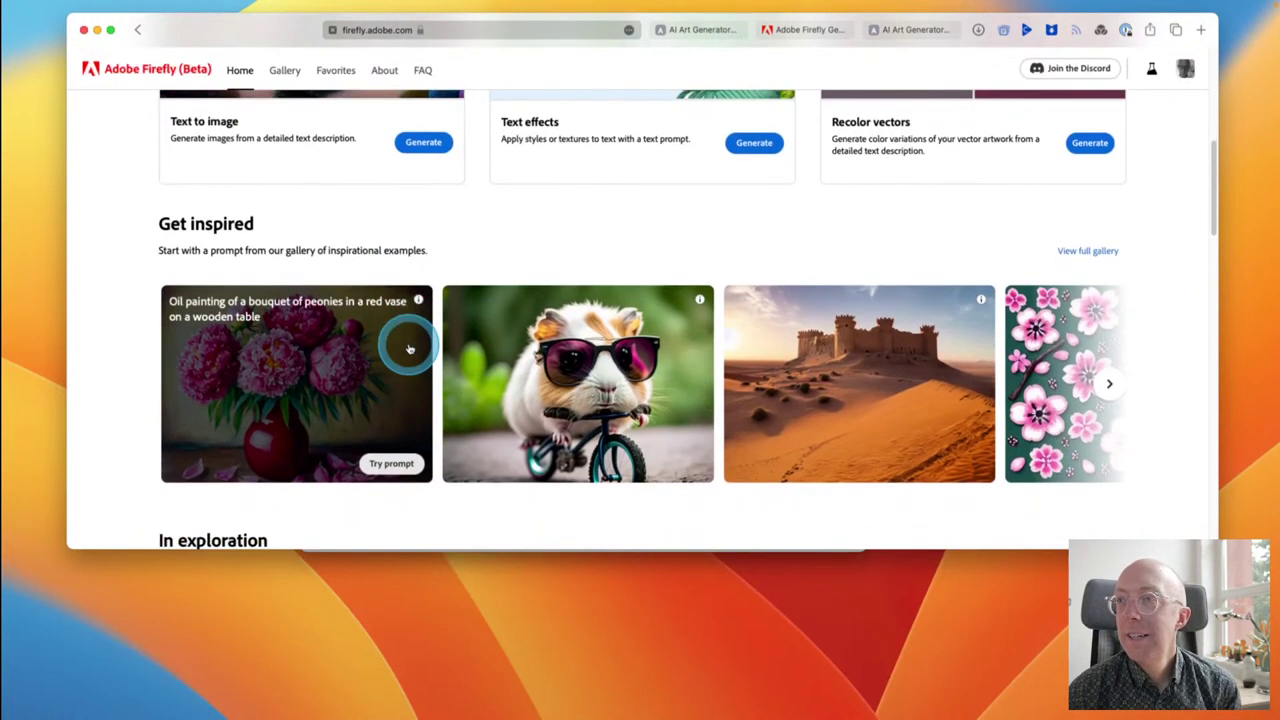
{"action": "scroll", "coordinate": [409, 348], "scroll_direction": "down", "scroll_amount": 7}
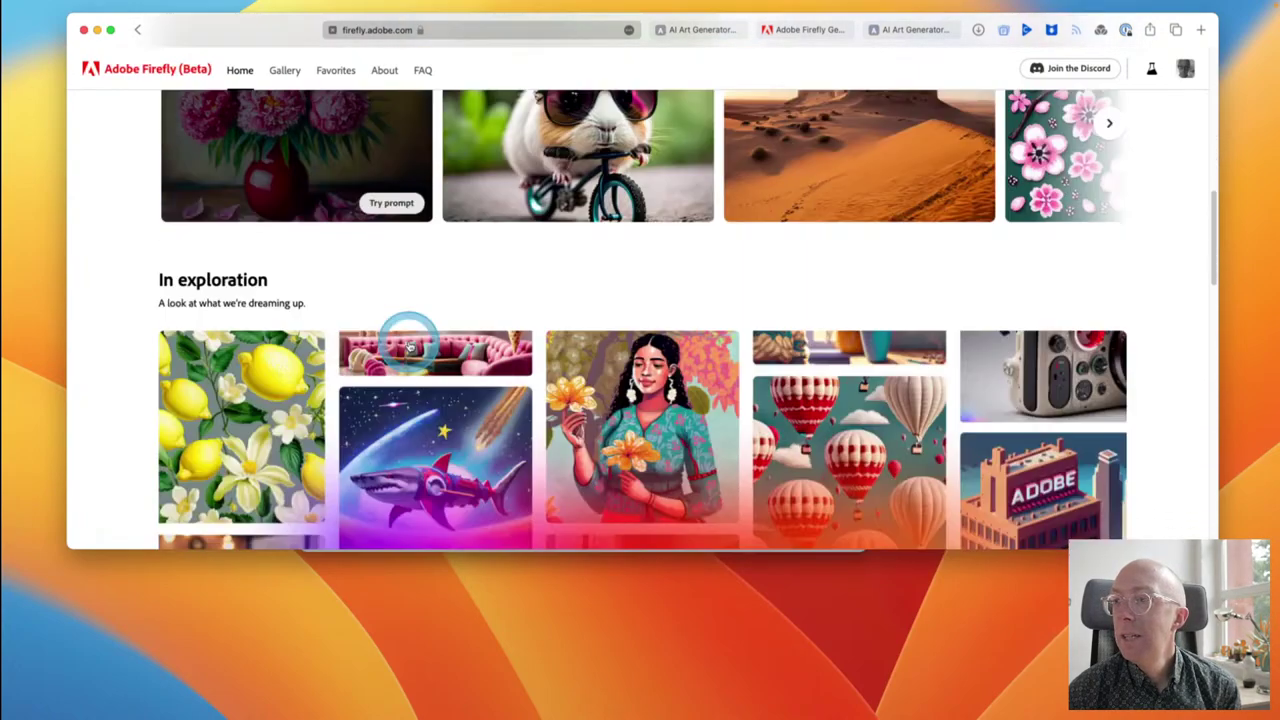
{"action": "scroll", "coordinate": [409, 345], "scroll_direction": "down", "scroll_amount": 4}
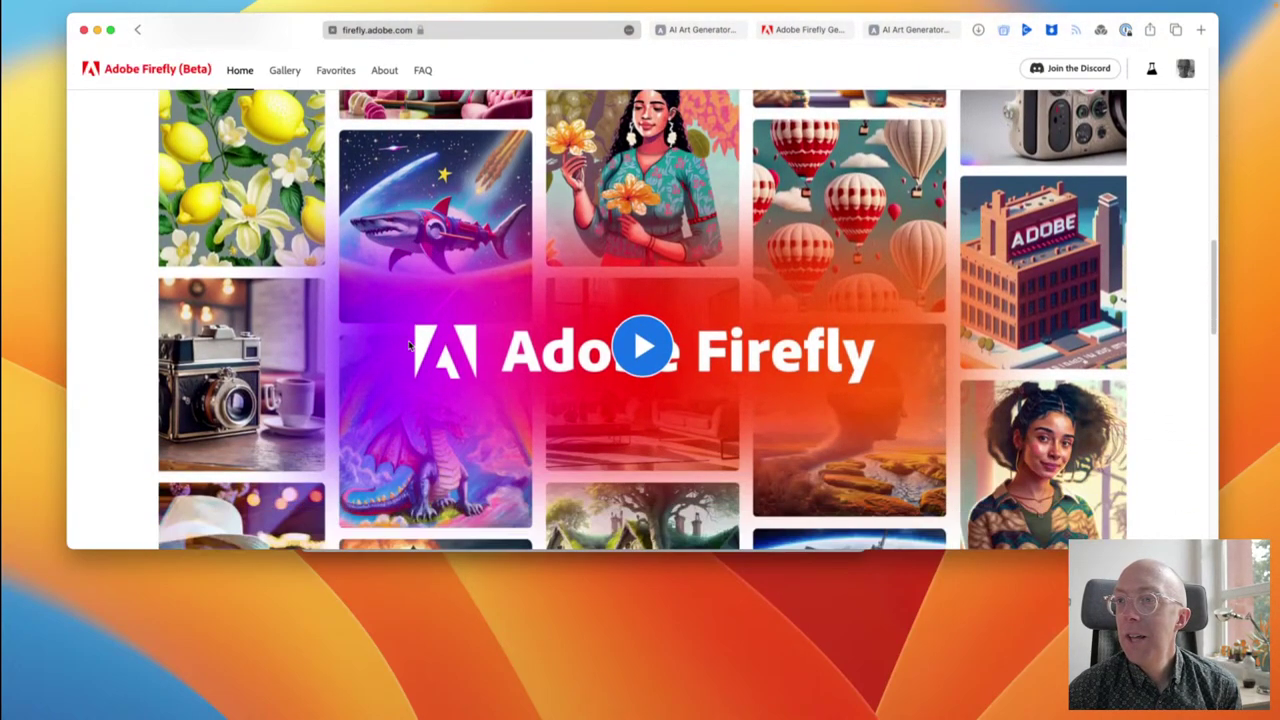
{"action": "scroll", "coordinate": [409, 344], "scroll_direction": "up", "scroll_amount": 11}
{"action": "scroll", "coordinate": [309, 370], "scroll_direction": "down", "scroll_amount": 1}
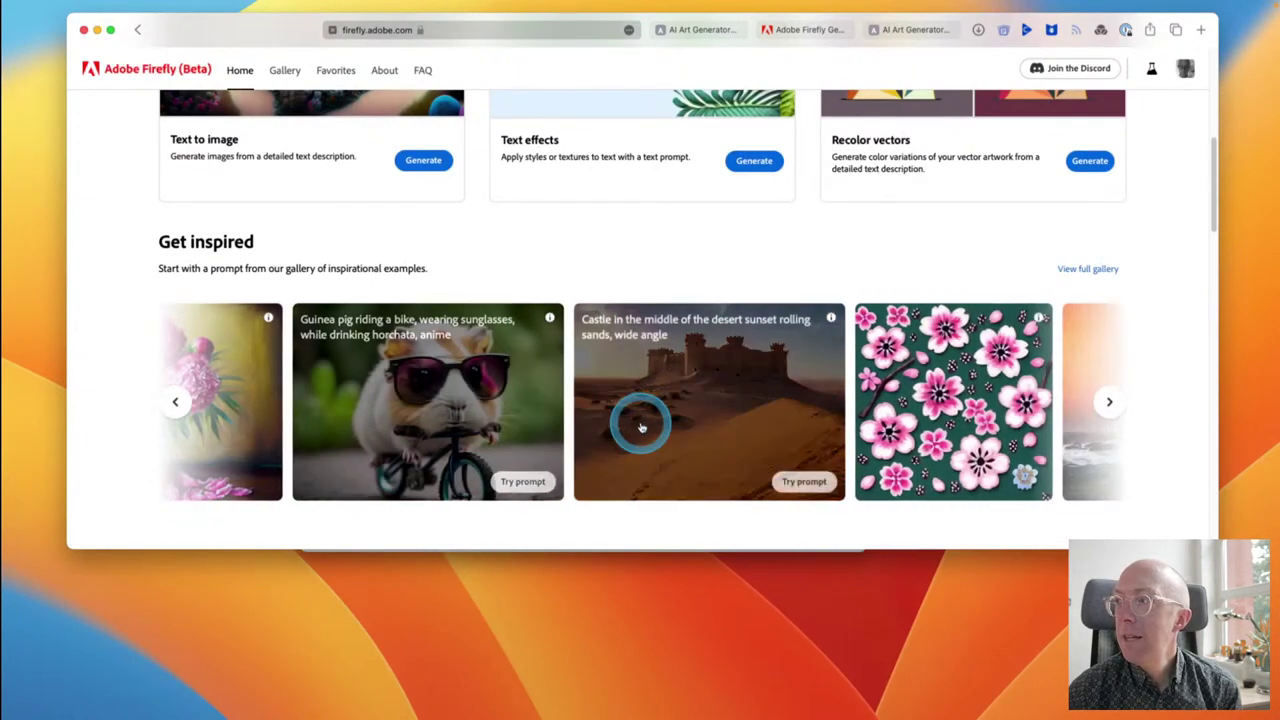
{"action": "scroll", "coordinate": [640, 425], "scroll_direction": "right", "scroll_amount": 3}
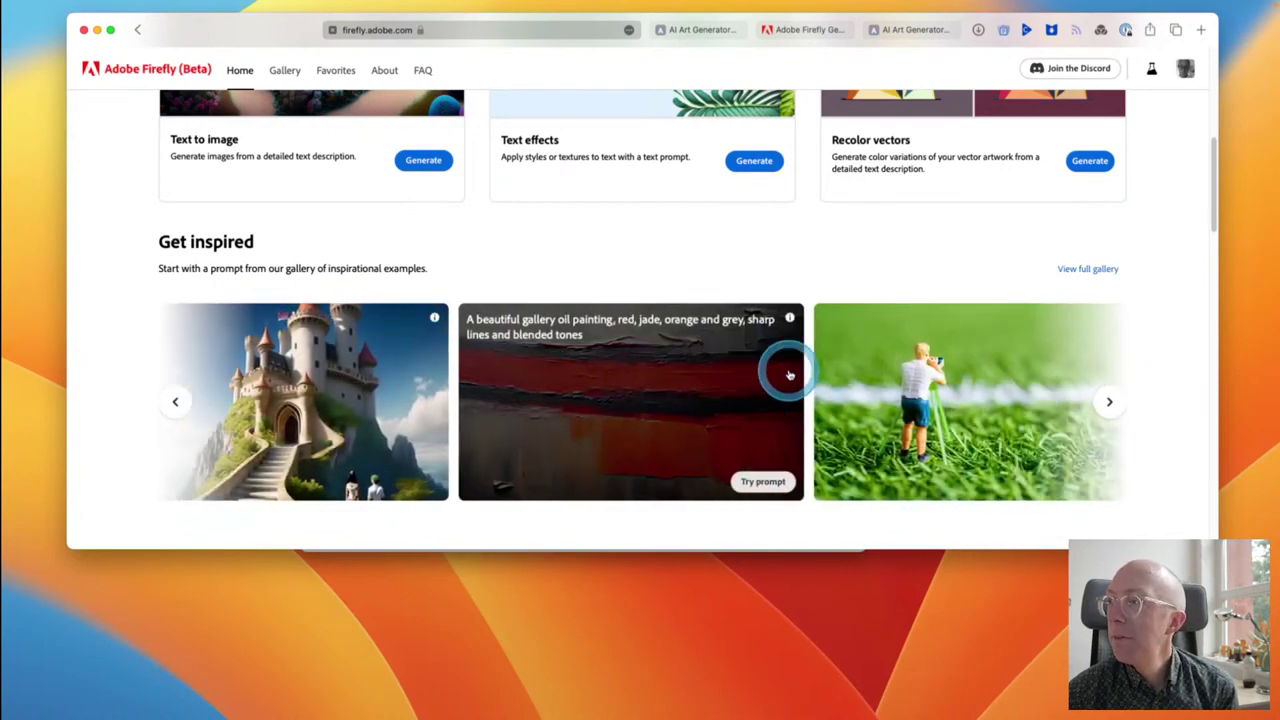
{"action": "scroll", "coordinate": [780, 369], "scroll_direction": "right", "scroll_amount": 3}
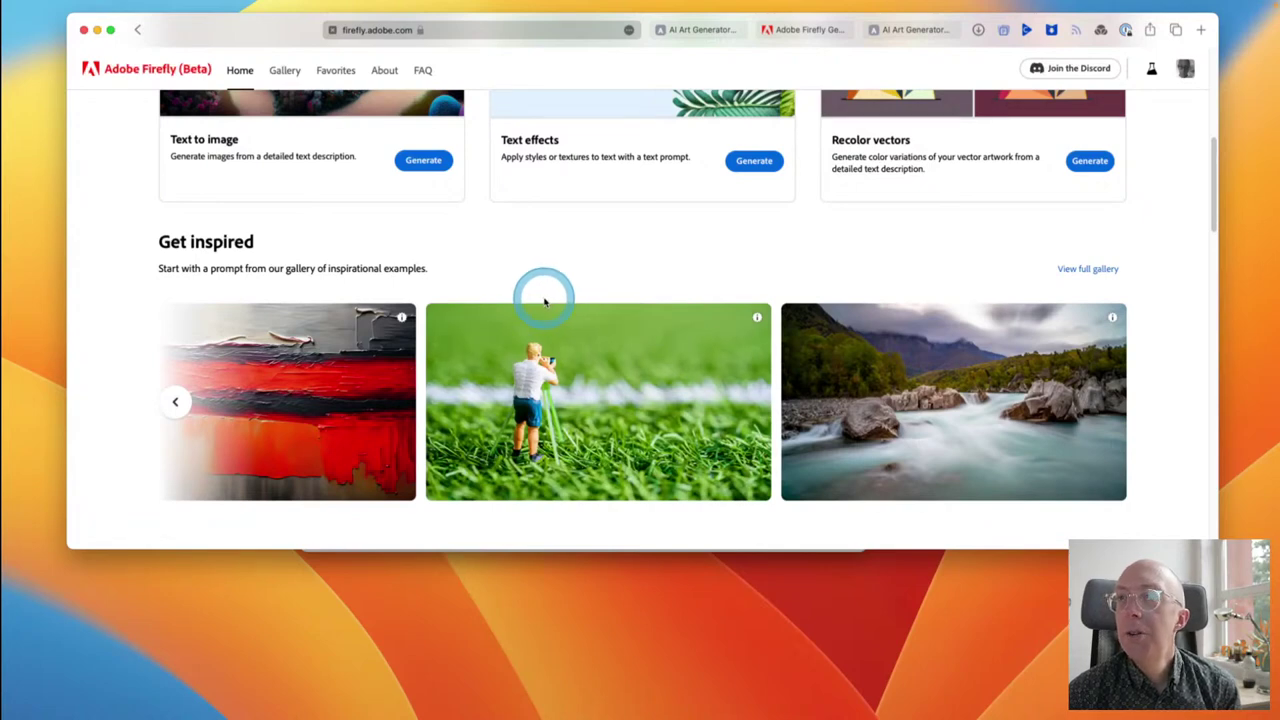
Step: View the saved Favorites and return to the Firefly home page
{"action": "left_click", "coordinate": [350, 76]}
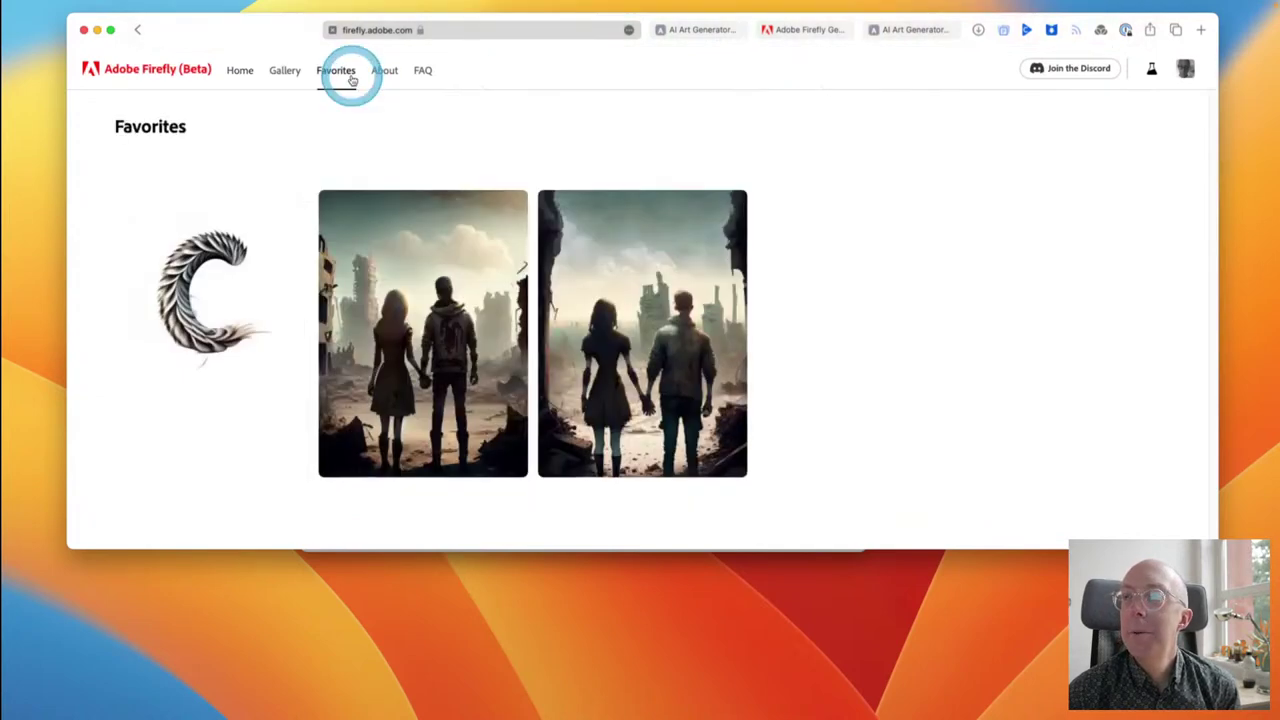
{"action": "left_click", "coordinate": [428, 146]}
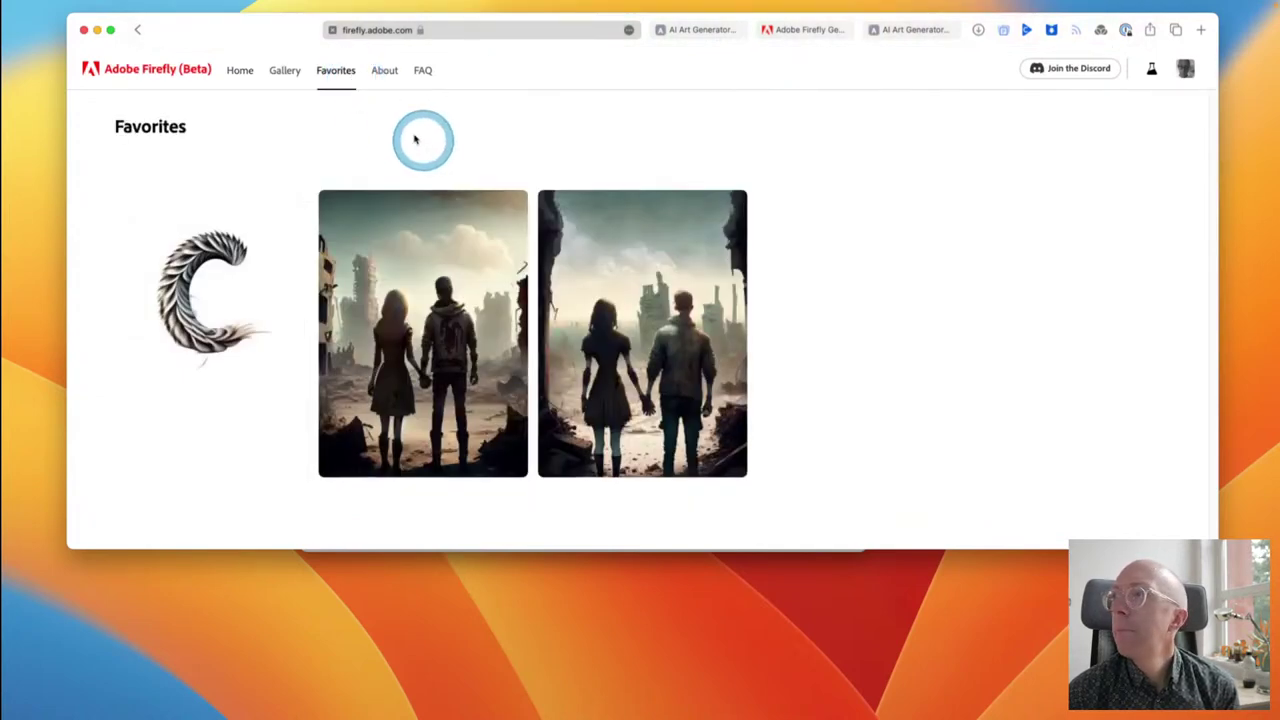
{"action": "left_click", "coordinate": [240, 86]}
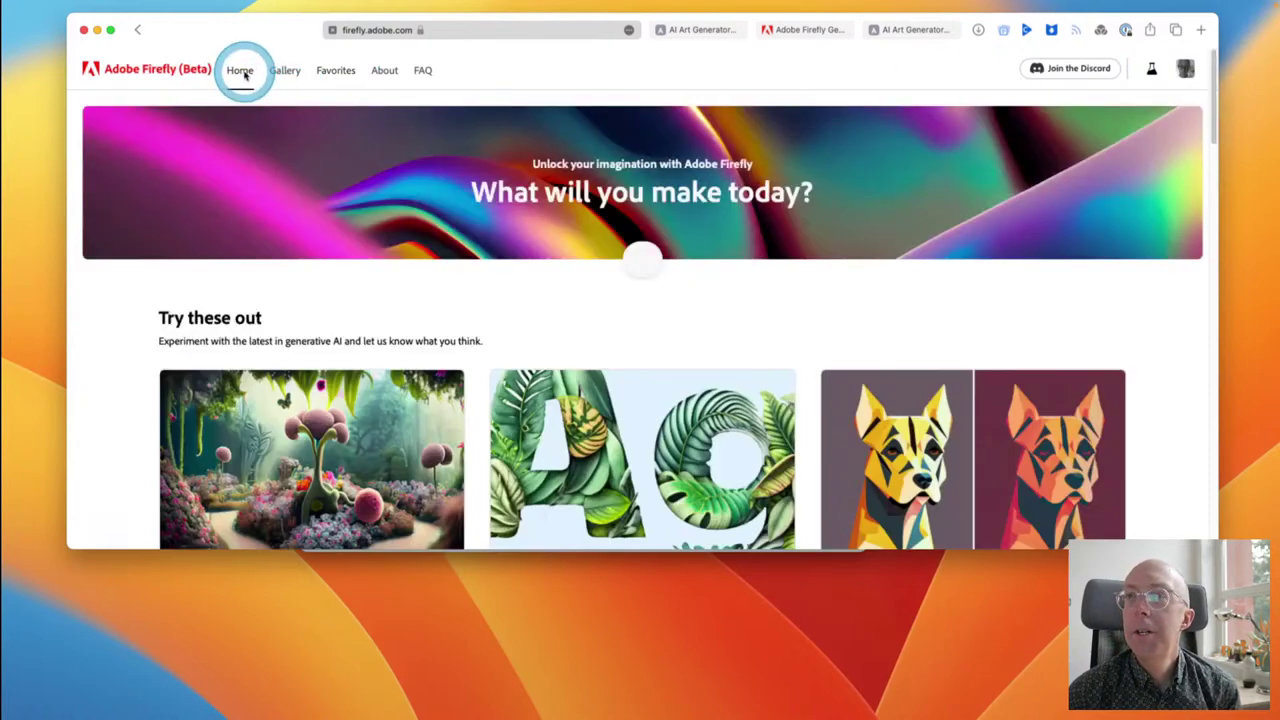
Step: Examine the features in exploration on the home page, from Generative fill to Text to template
{"action": "scroll", "coordinate": [352, 432], "scroll_direction": "down", "scroll_amount": 10}
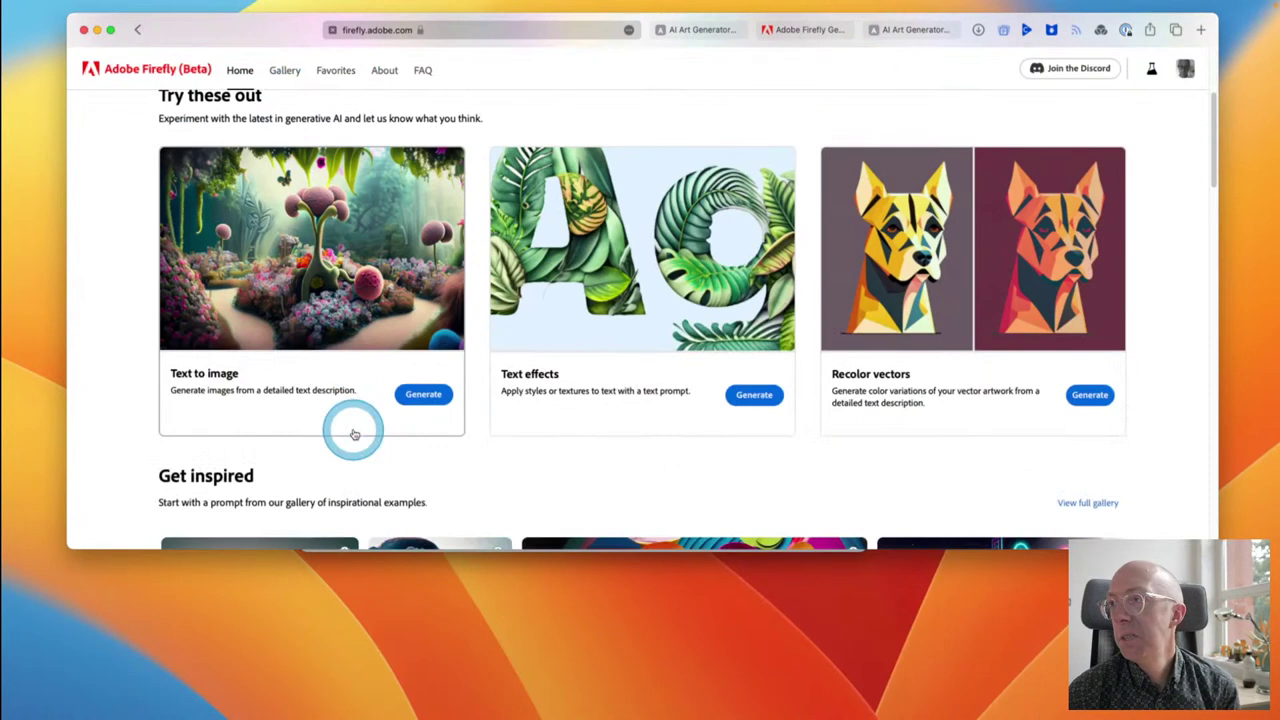
{"action": "scroll", "coordinate": [354, 432], "scroll_direction": "down", "scroll_amount": 10}
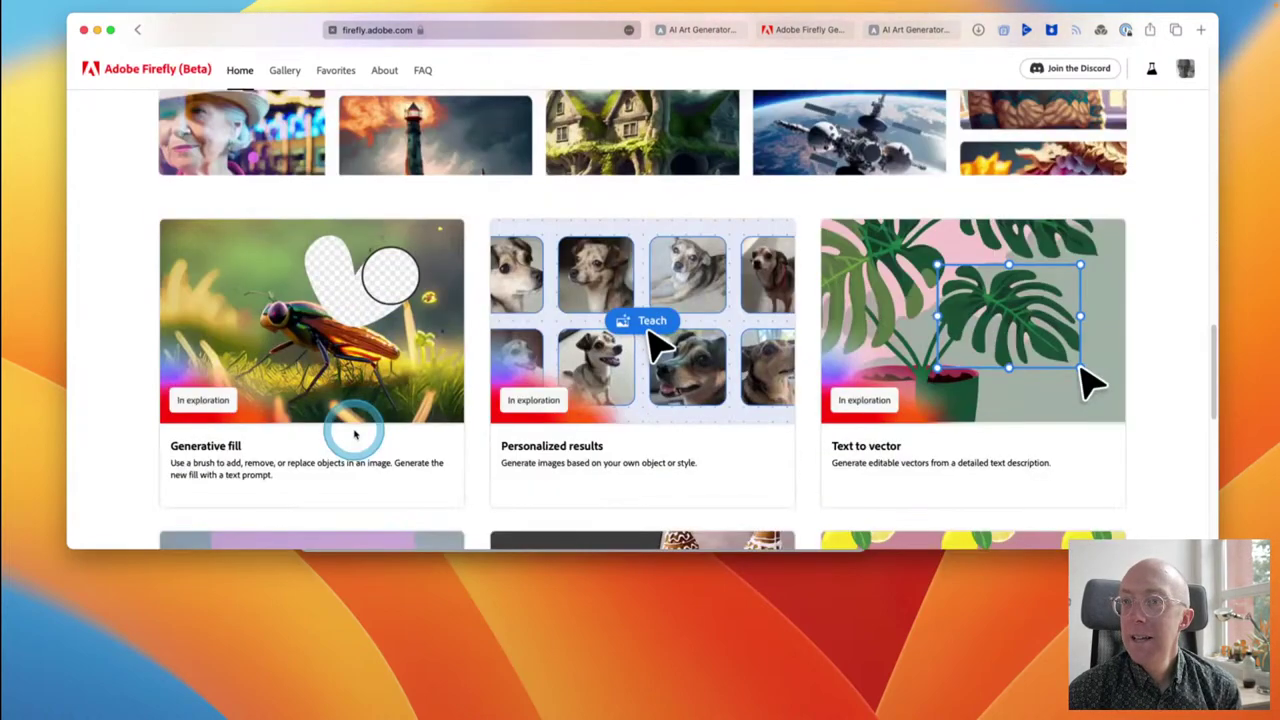
{"action": "scroll", "coordinate": [354, 432], "scroll_direction": "down", "scroll_amount": 2}
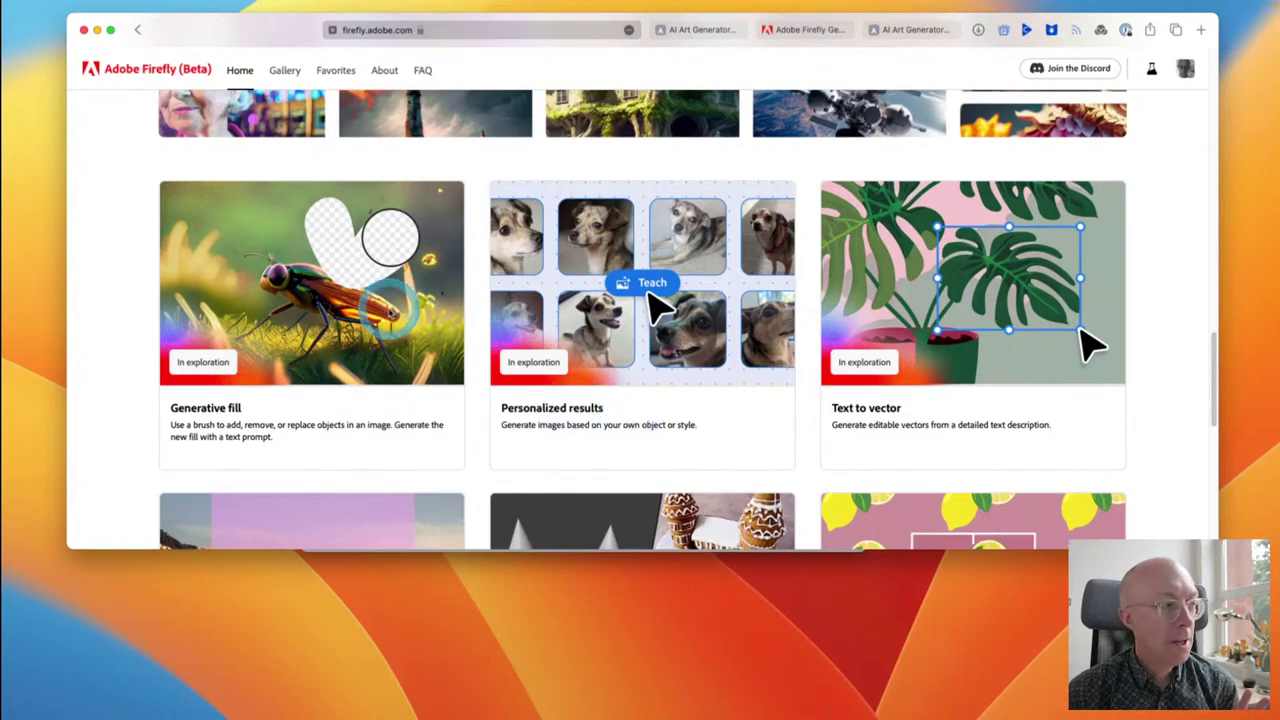
{"action": "scroll", "coordinate": [541, 449], "scroll_direction": "down", "scroll_amount": 8}
{"action": "scroll", "coordinate": [541, 449], "scroll_direction": "down", "scroll_amount": 4}
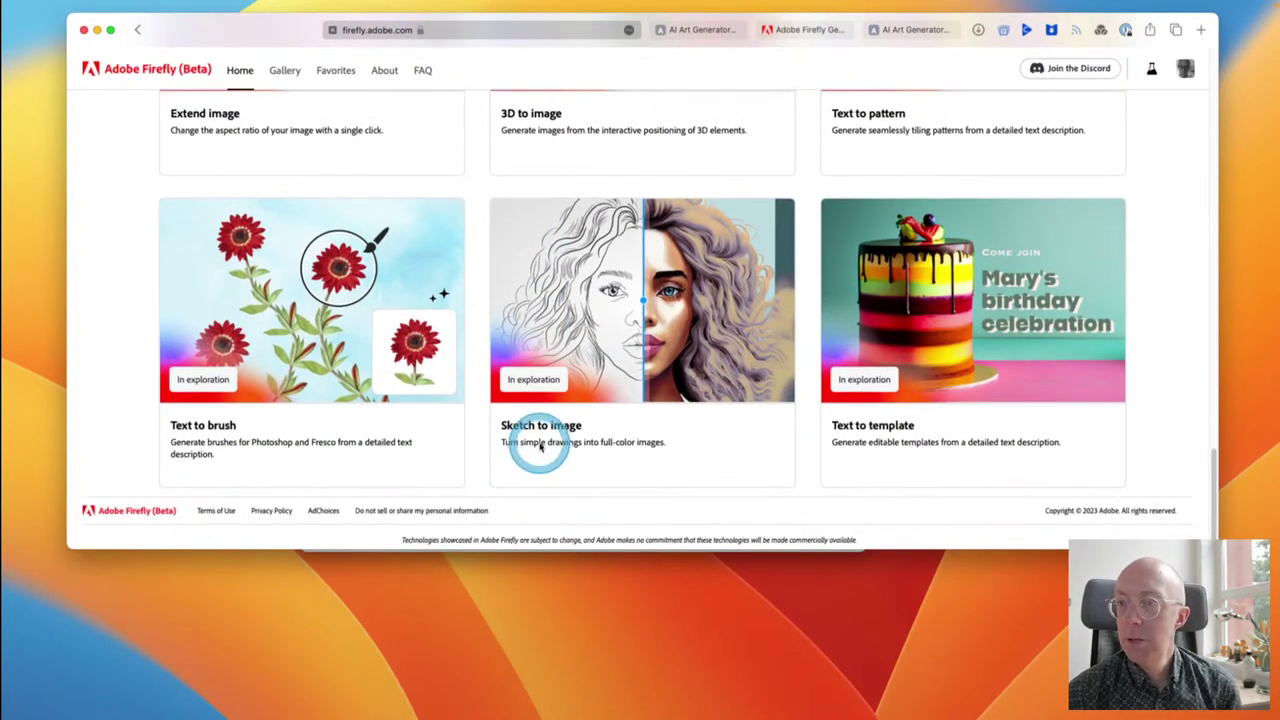
Step: Switch to Creative Cloud to examine the list of beta desktop apps, and quit it to return to Adobe Firefly
{"action": "key", "text": "alt+space"}
{"action": "key", "text": "Right"}
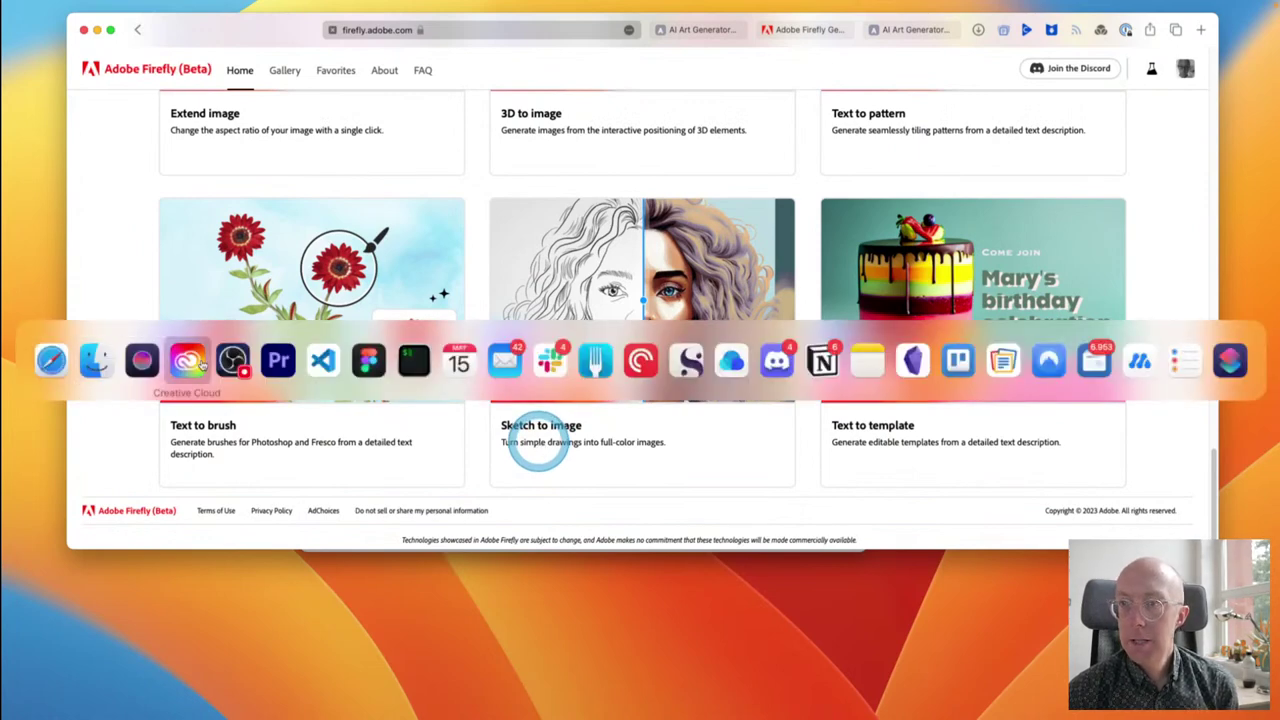
{"action": "key", "text": "Return"}
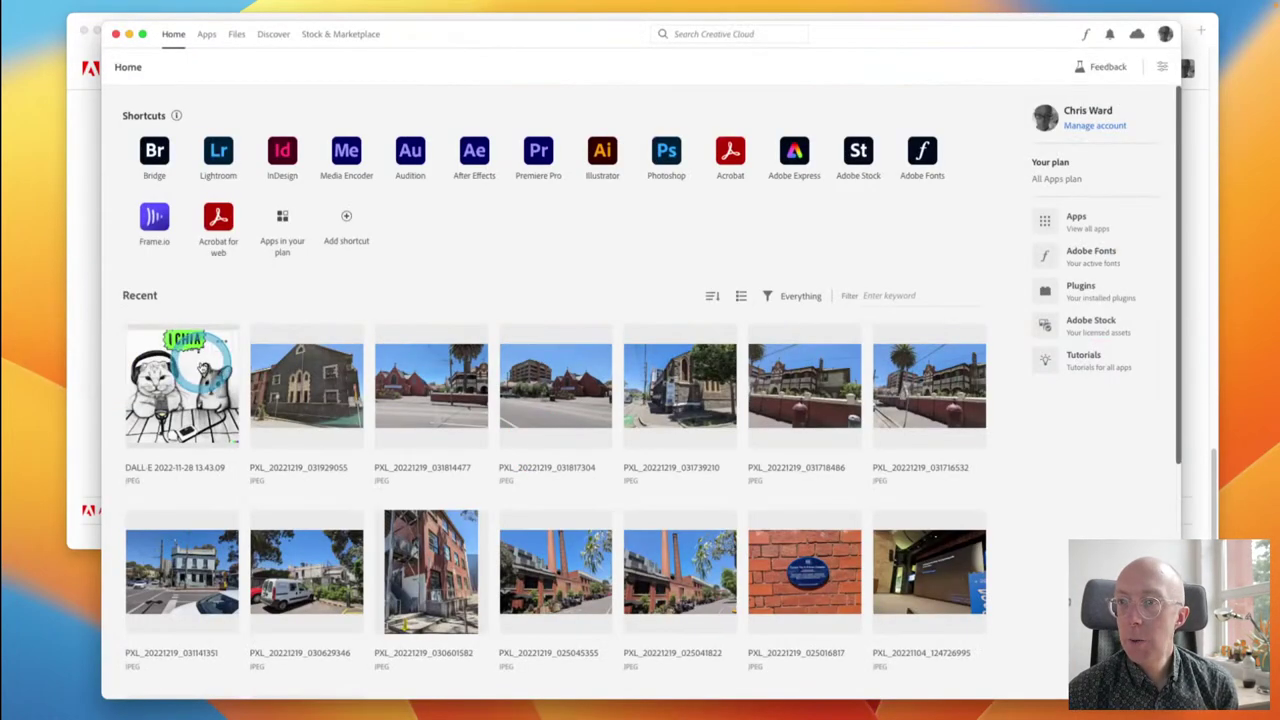
{"action": "left_click", "coordinate": [206, 34]}
{"action": "scroll", "coordinate": [641, 517], "scroll_direction": "down", "scroll_amount": 1}
{"action": "scroll", "coordinate": [640, 517], "scroll_direction": "down", "scroll_amount": 1}
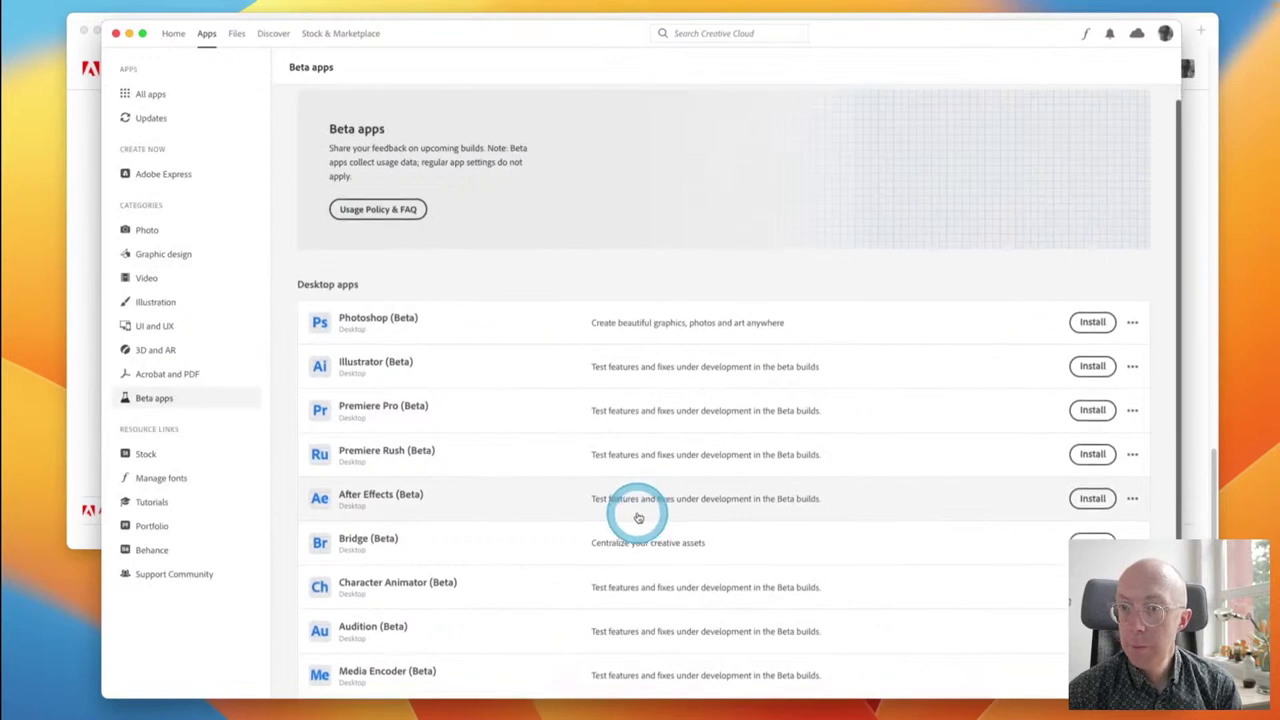
{"action": "scroll", "coordinate": [638, 517], "scroll_direction": "down", "scroll_amount": 5}
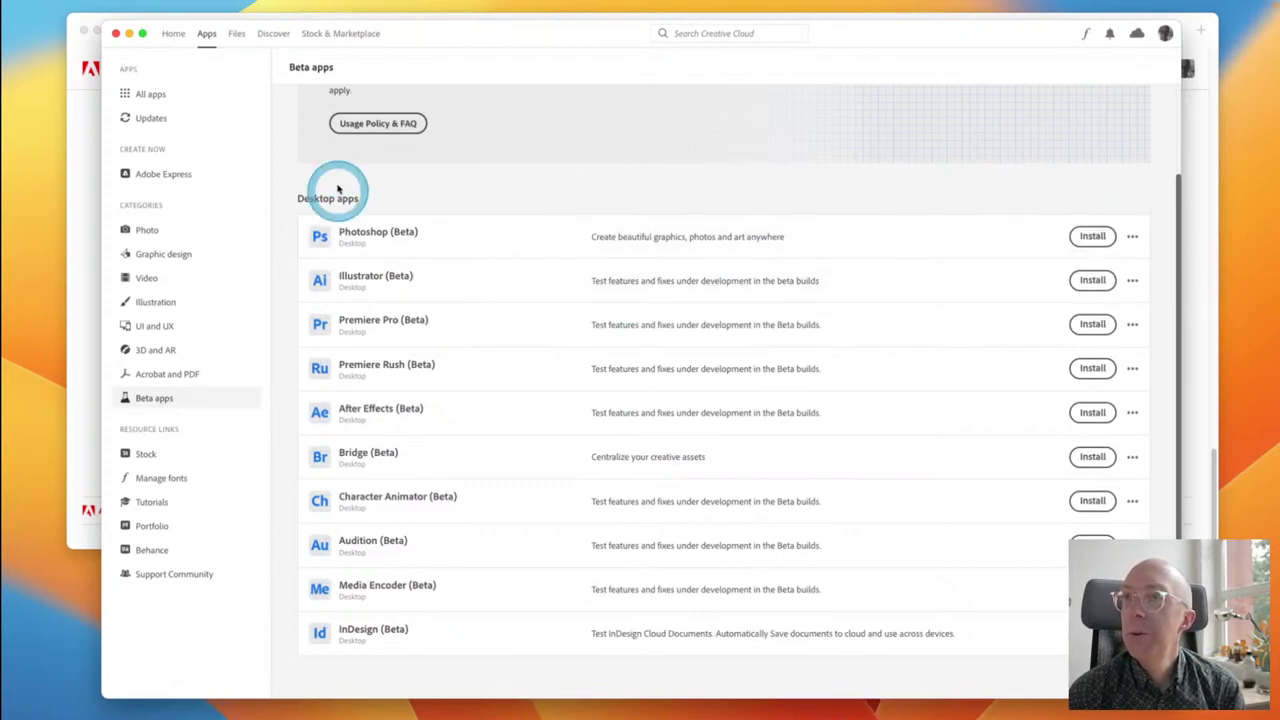
{"action": "scroll", "coordinate": [337, 210], "scroll_direction": "up", "scroll_amount": 3}
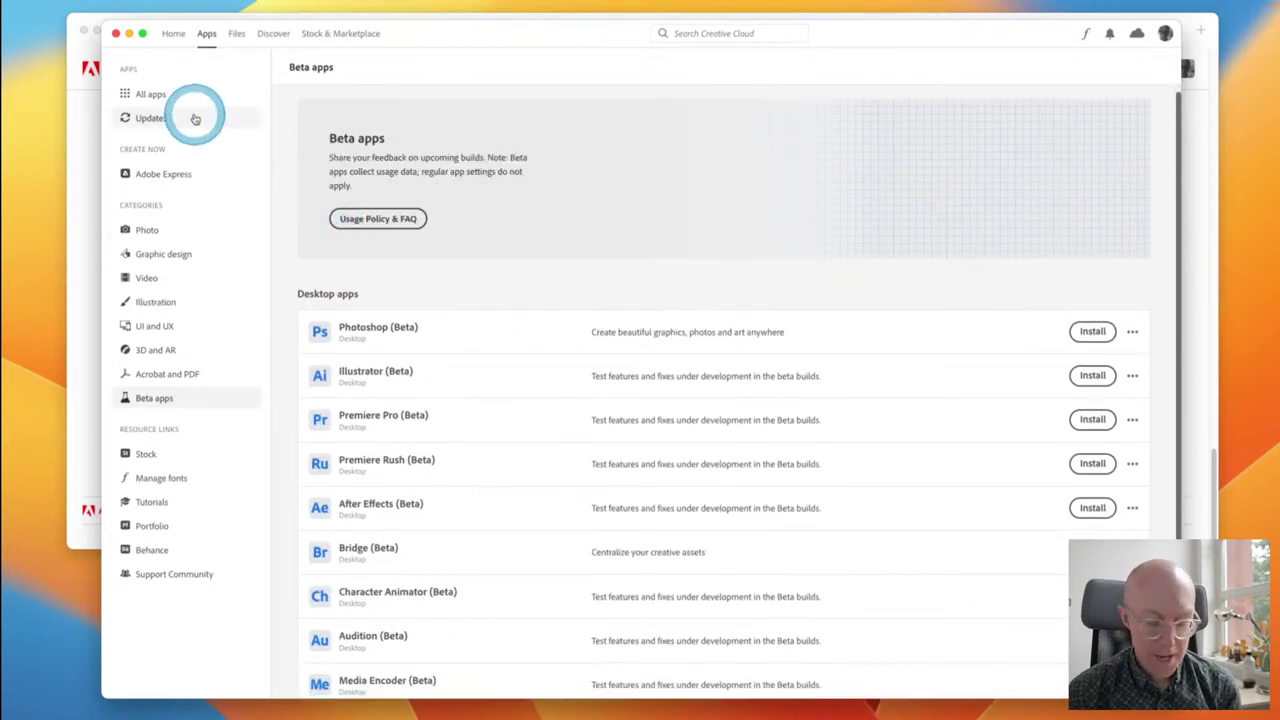
{"action": "key", "text": "super+q"}
{"action": "left_click", "coordinate": [755, 402]}
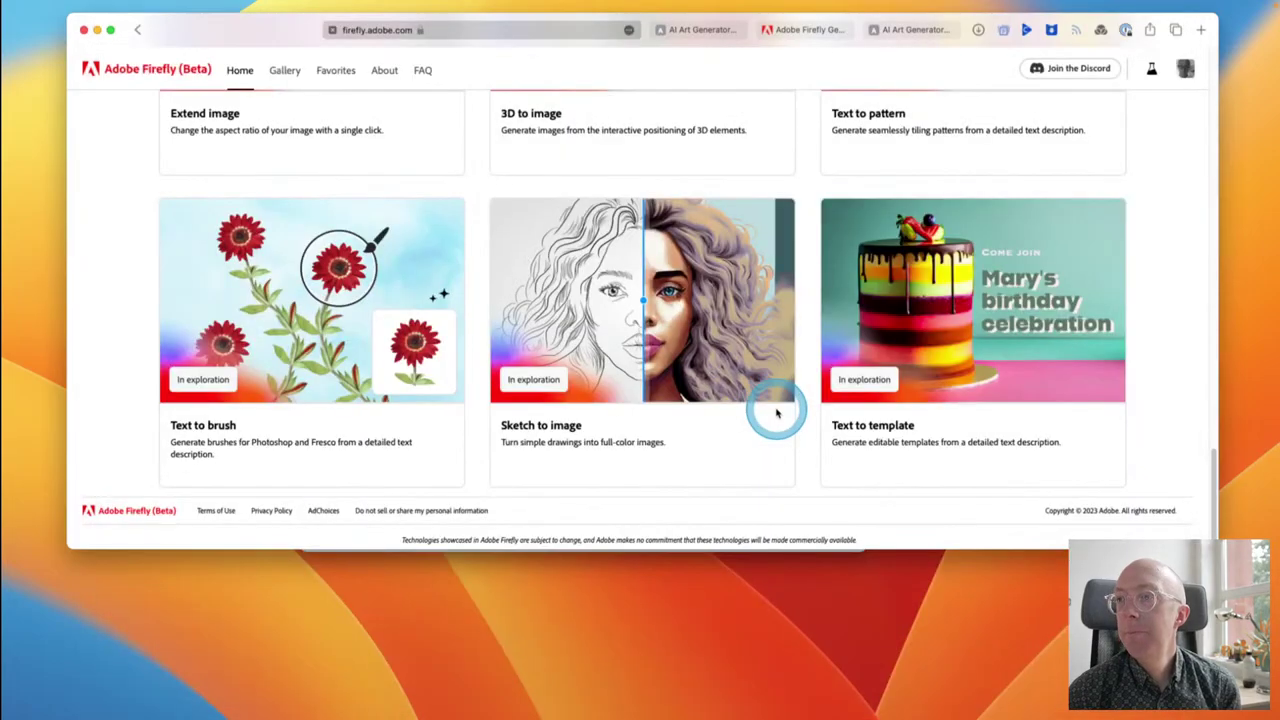